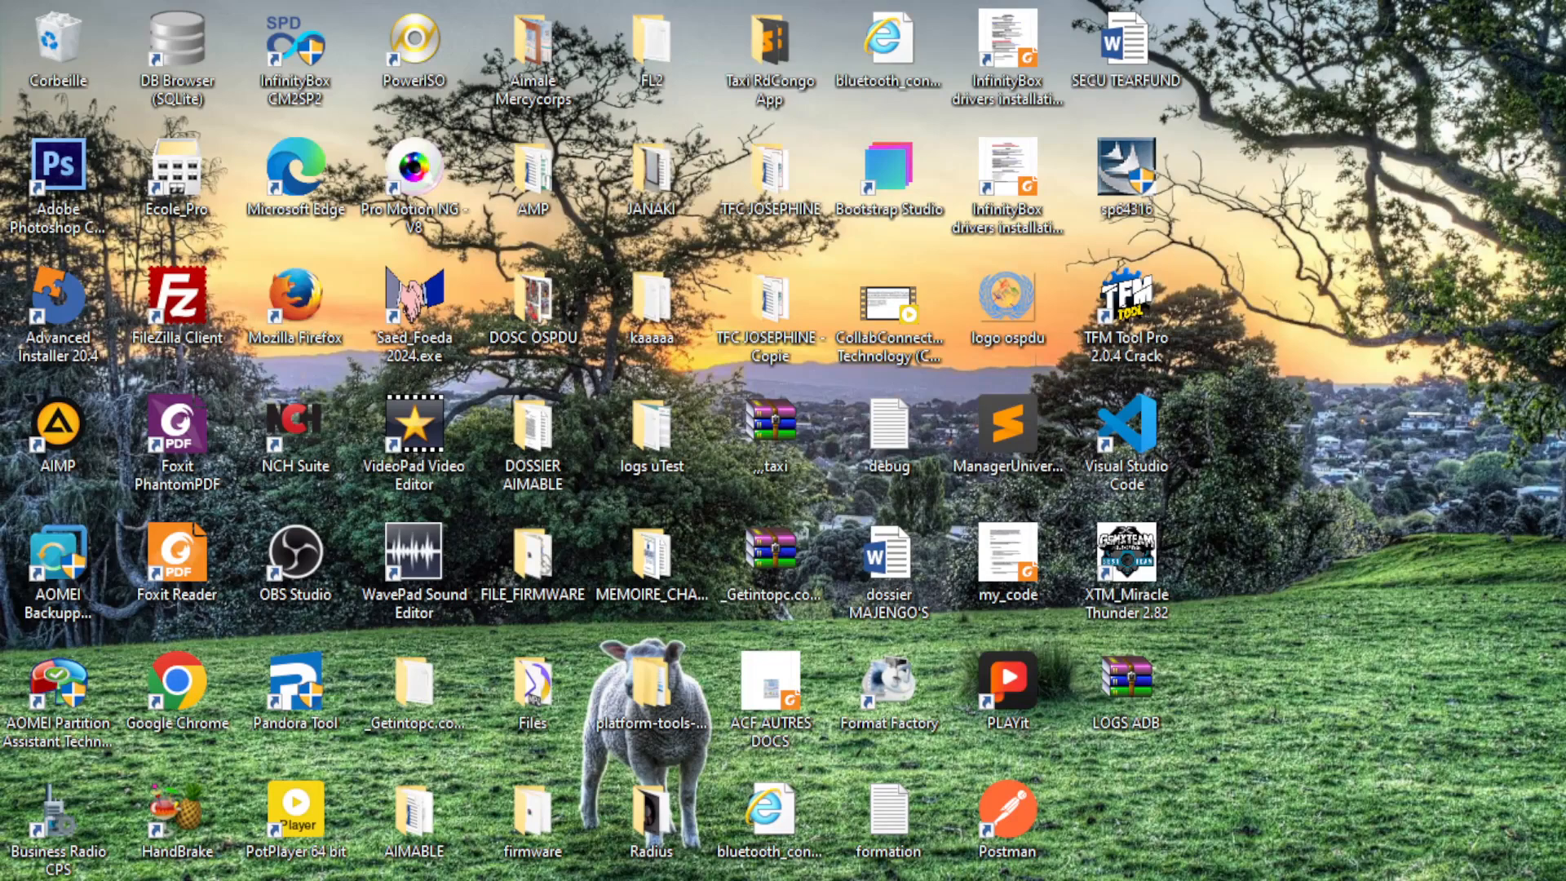
Step: Briefly open and close the Start menu, then refresh the desktop
{"action": "left_click", "coordinate": [23, 879]}
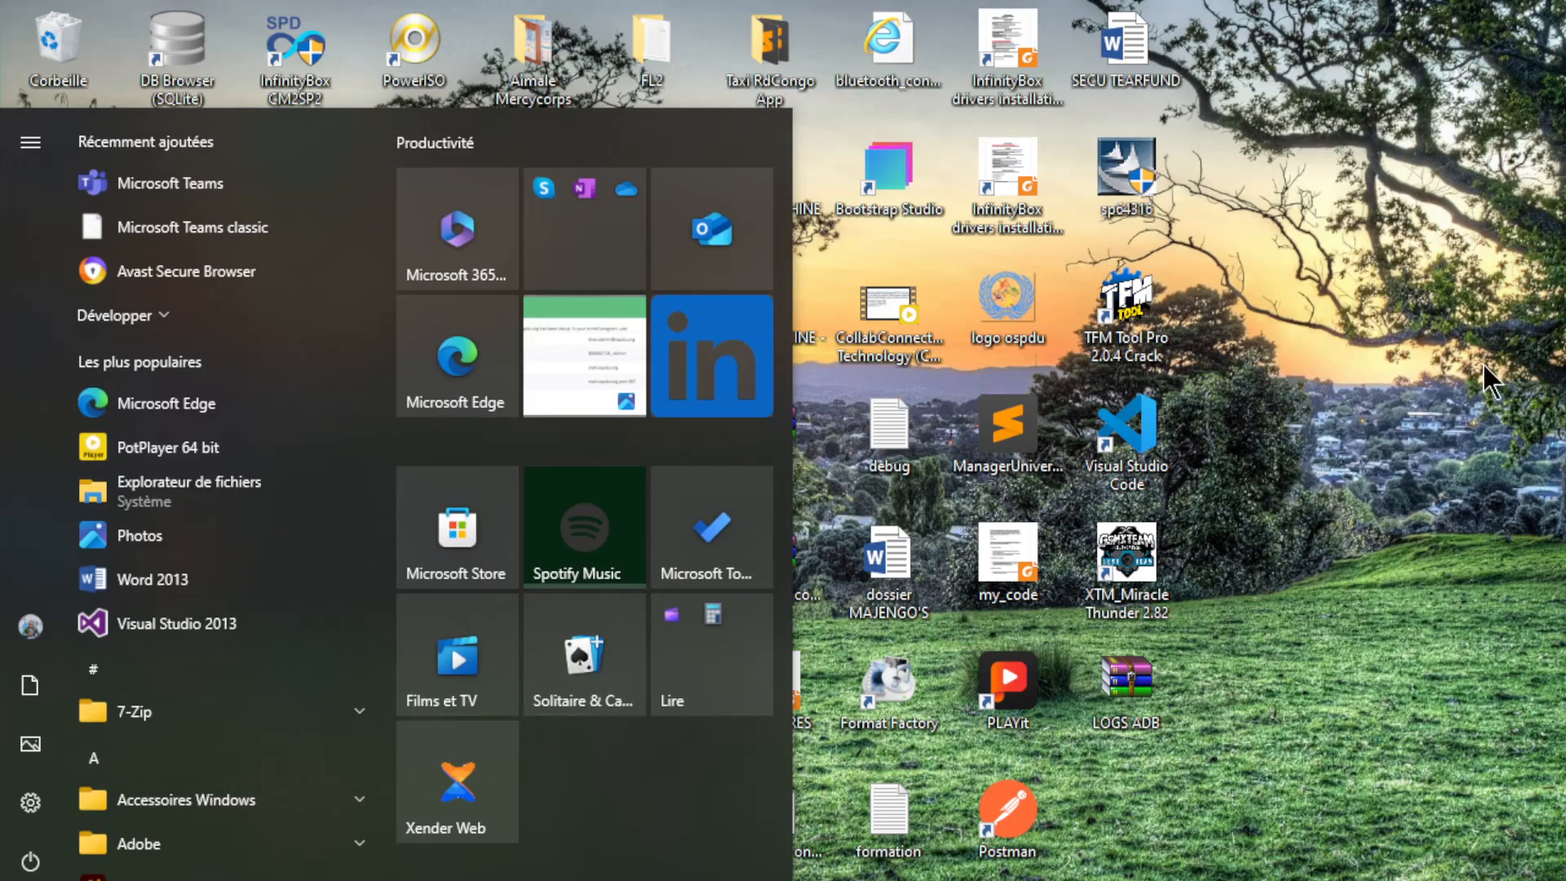
{"action": "left_click", "coordinate": [1482, 364]}
{"action": "right_click", "coordinate": [1482, 364]}
{"action": "left_click", "coordinate": [1467, 434]}
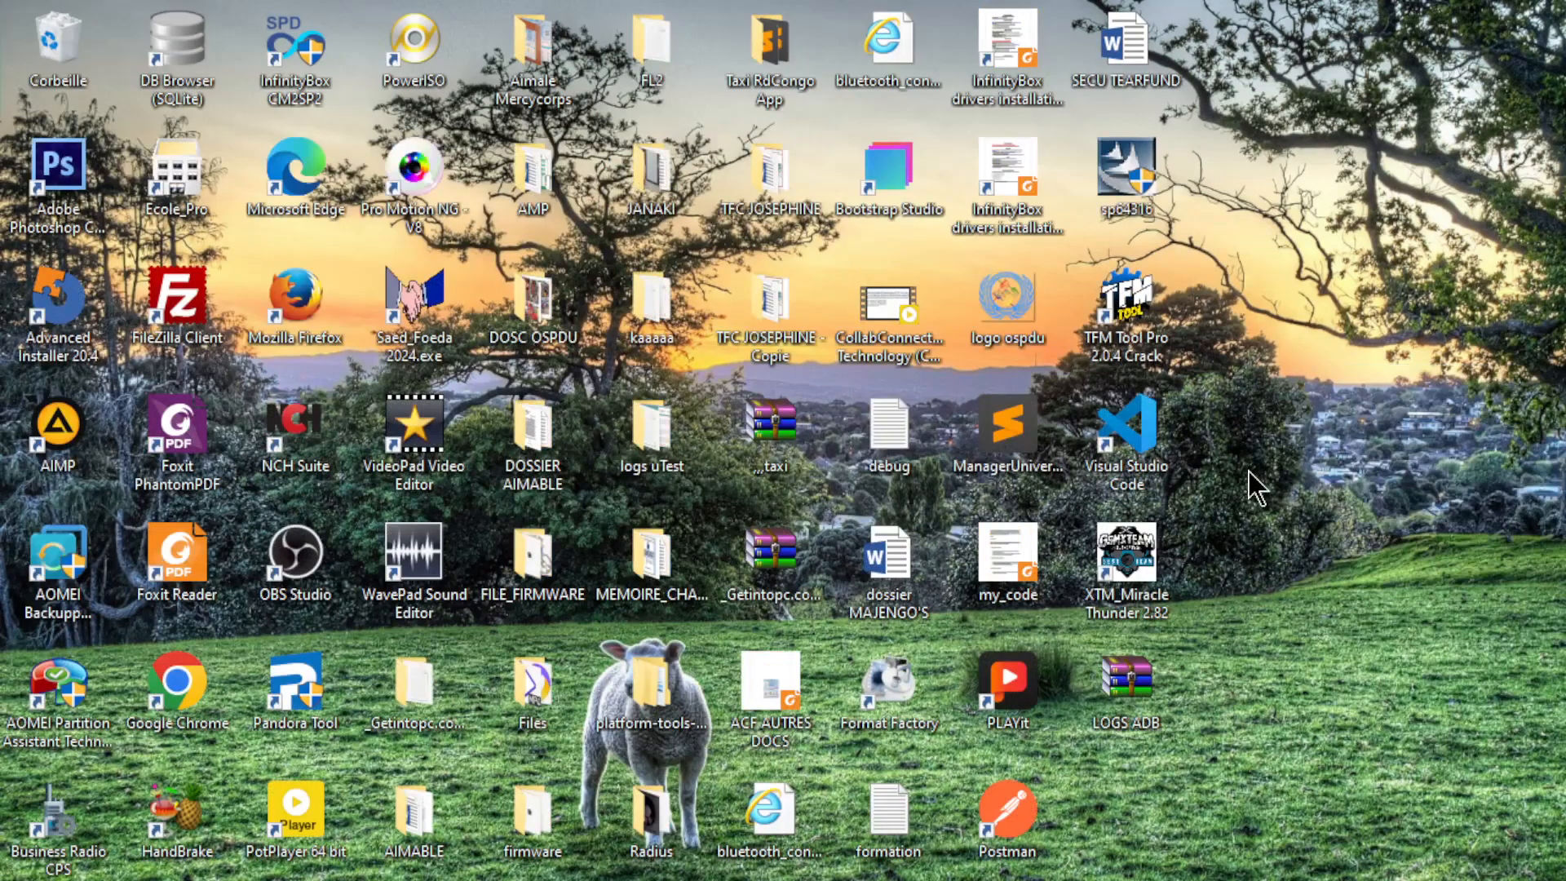
Step: Open the Start menu and scroll the app list down to the M entries
{"action": "key", "text": "super"}
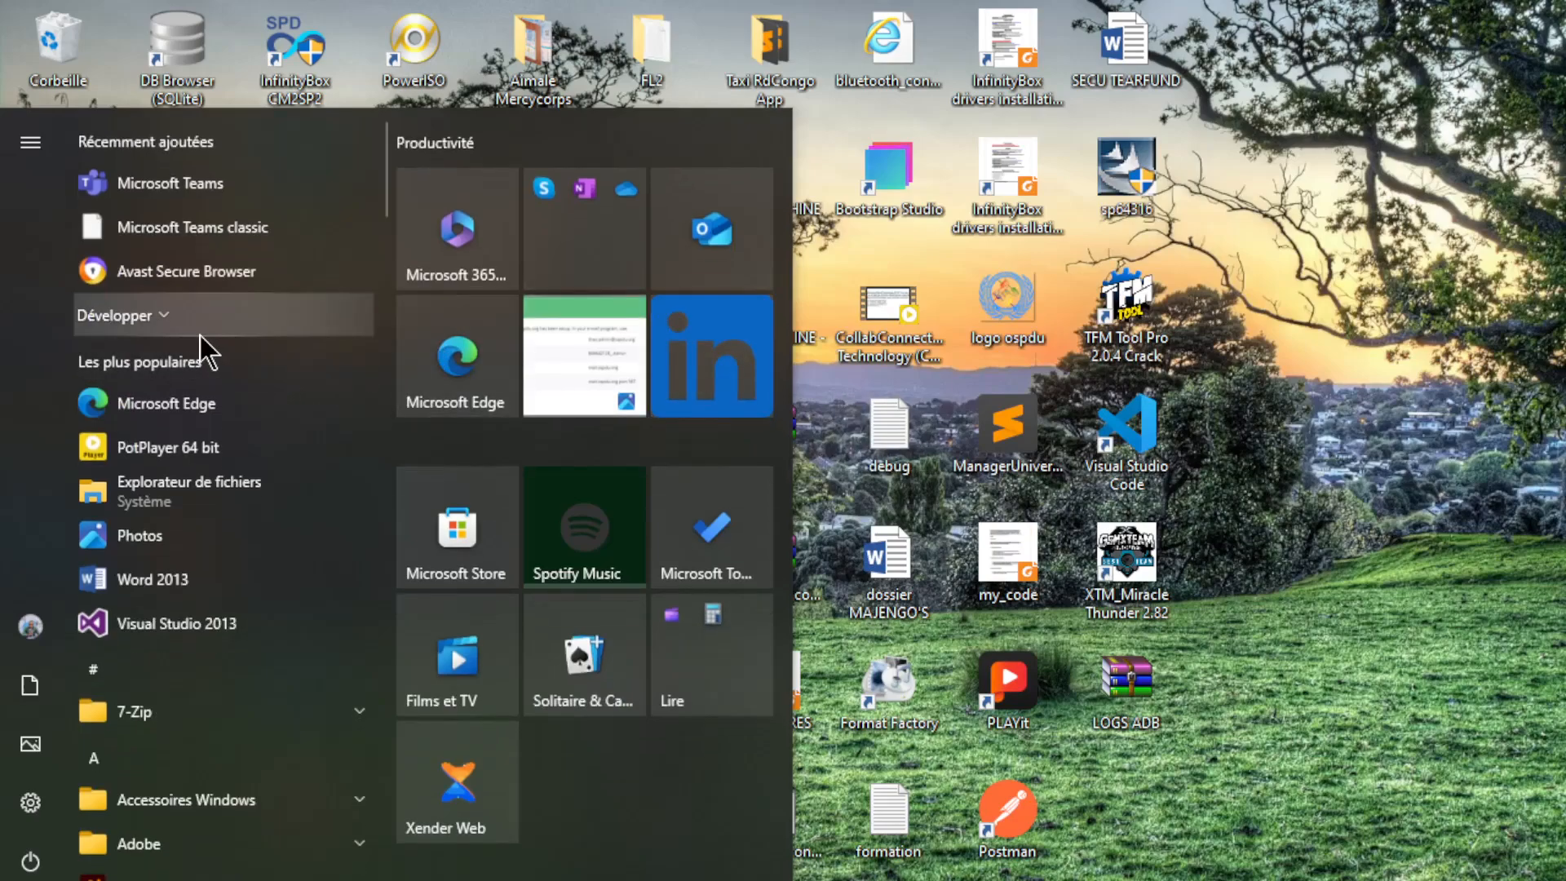
{"action": "scroll", "coordinate": [131, 666], "scroll_direction": "down", "scroll_amount": 5}
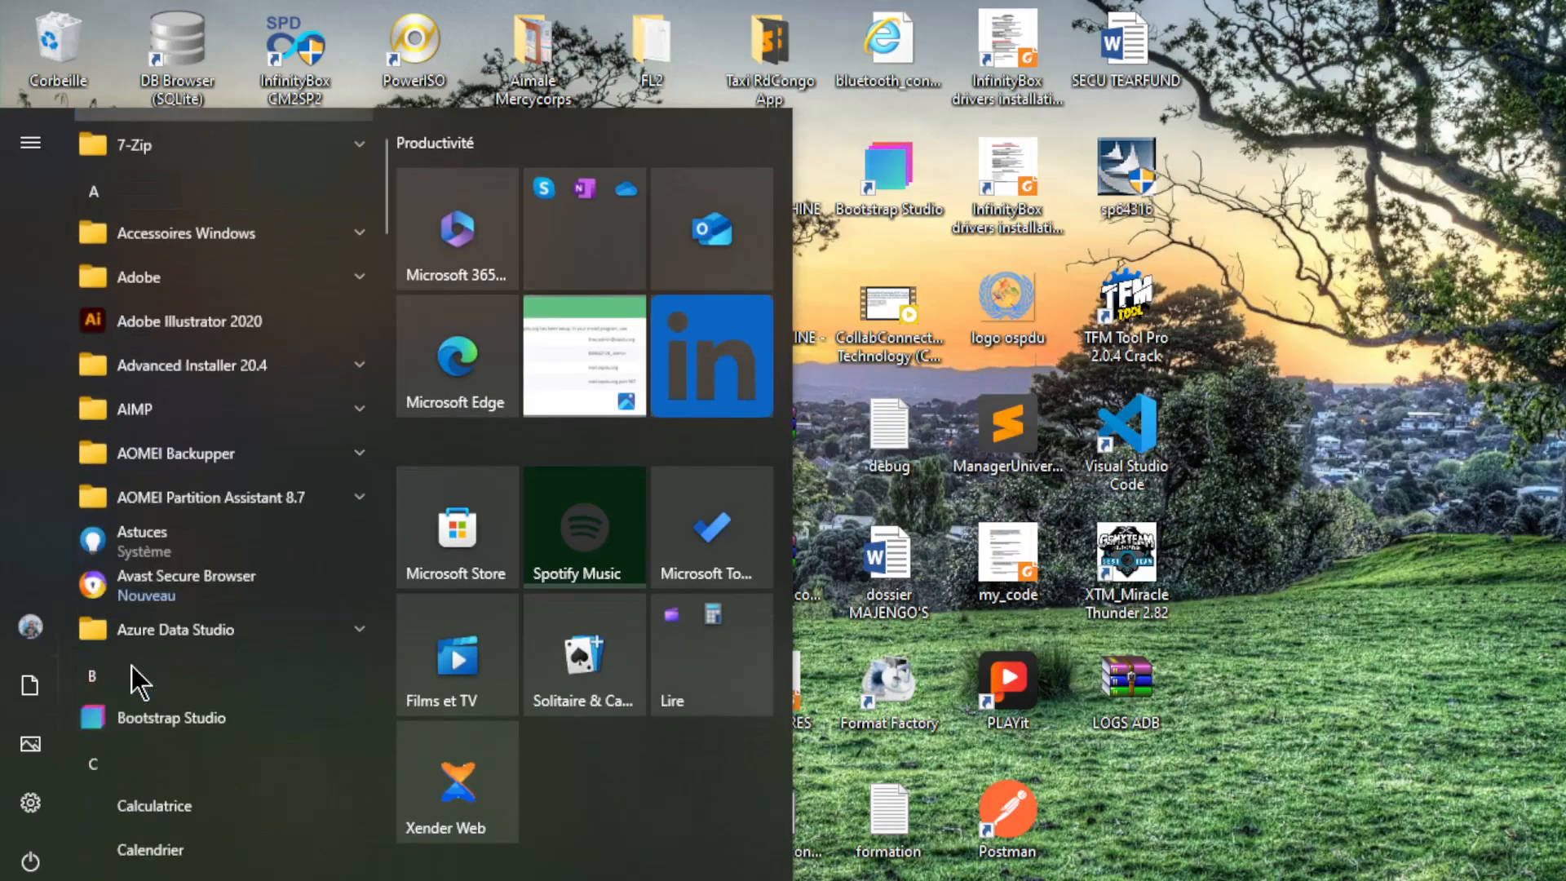
{"action": "scroll", "coordinate": [130, 665], "scroll_direction": "down", "scroll_amount": 10}
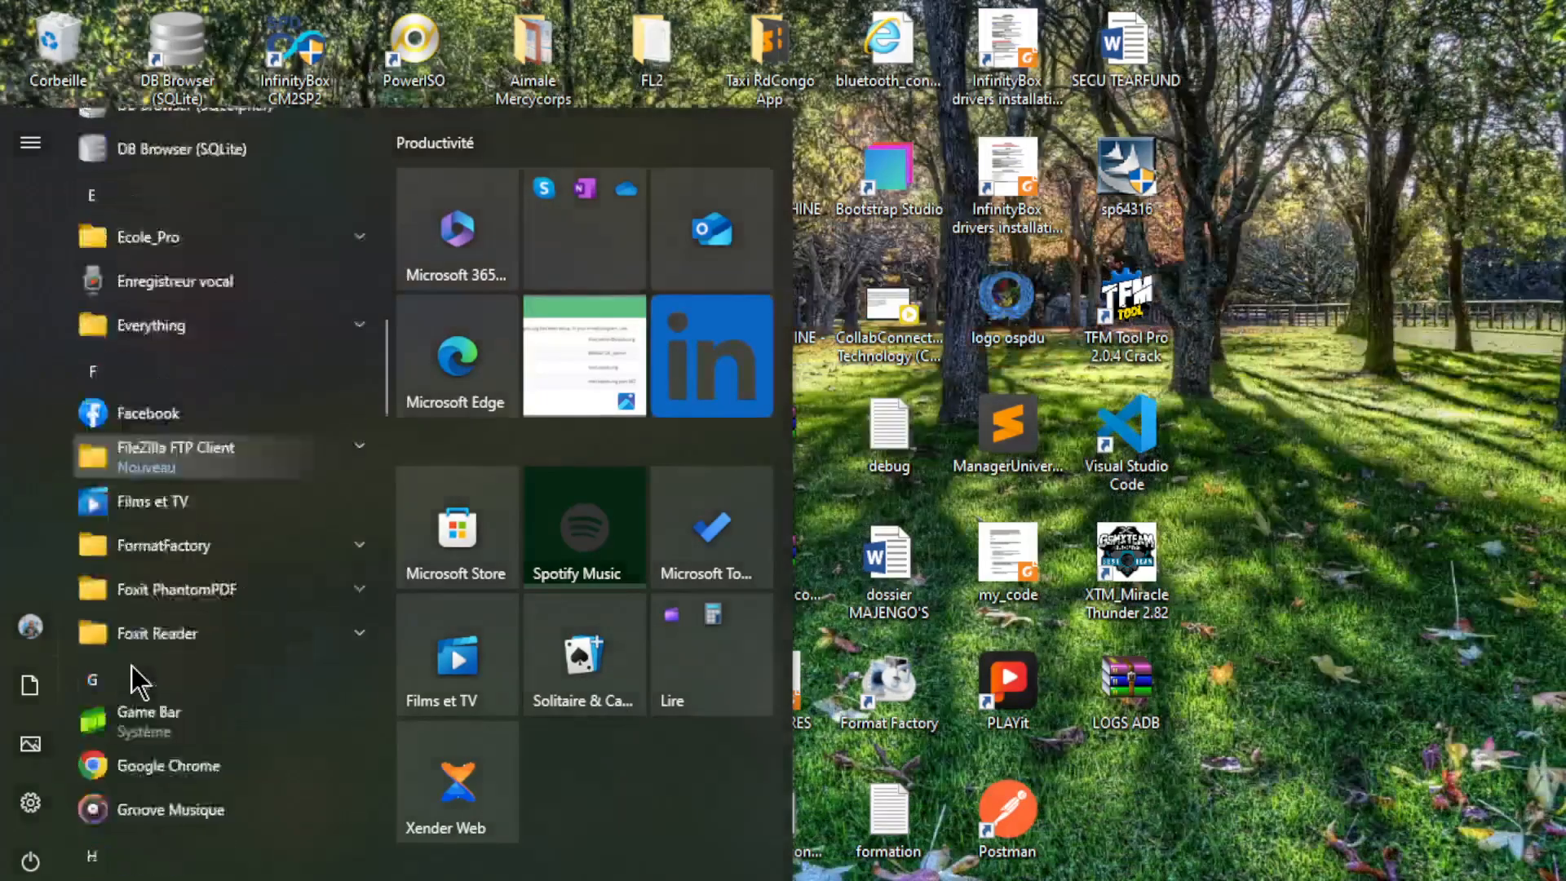
{"action": "scroll", "coordinate": [131, 665], "scroll_direction": "down", "scroll_amount": 7}
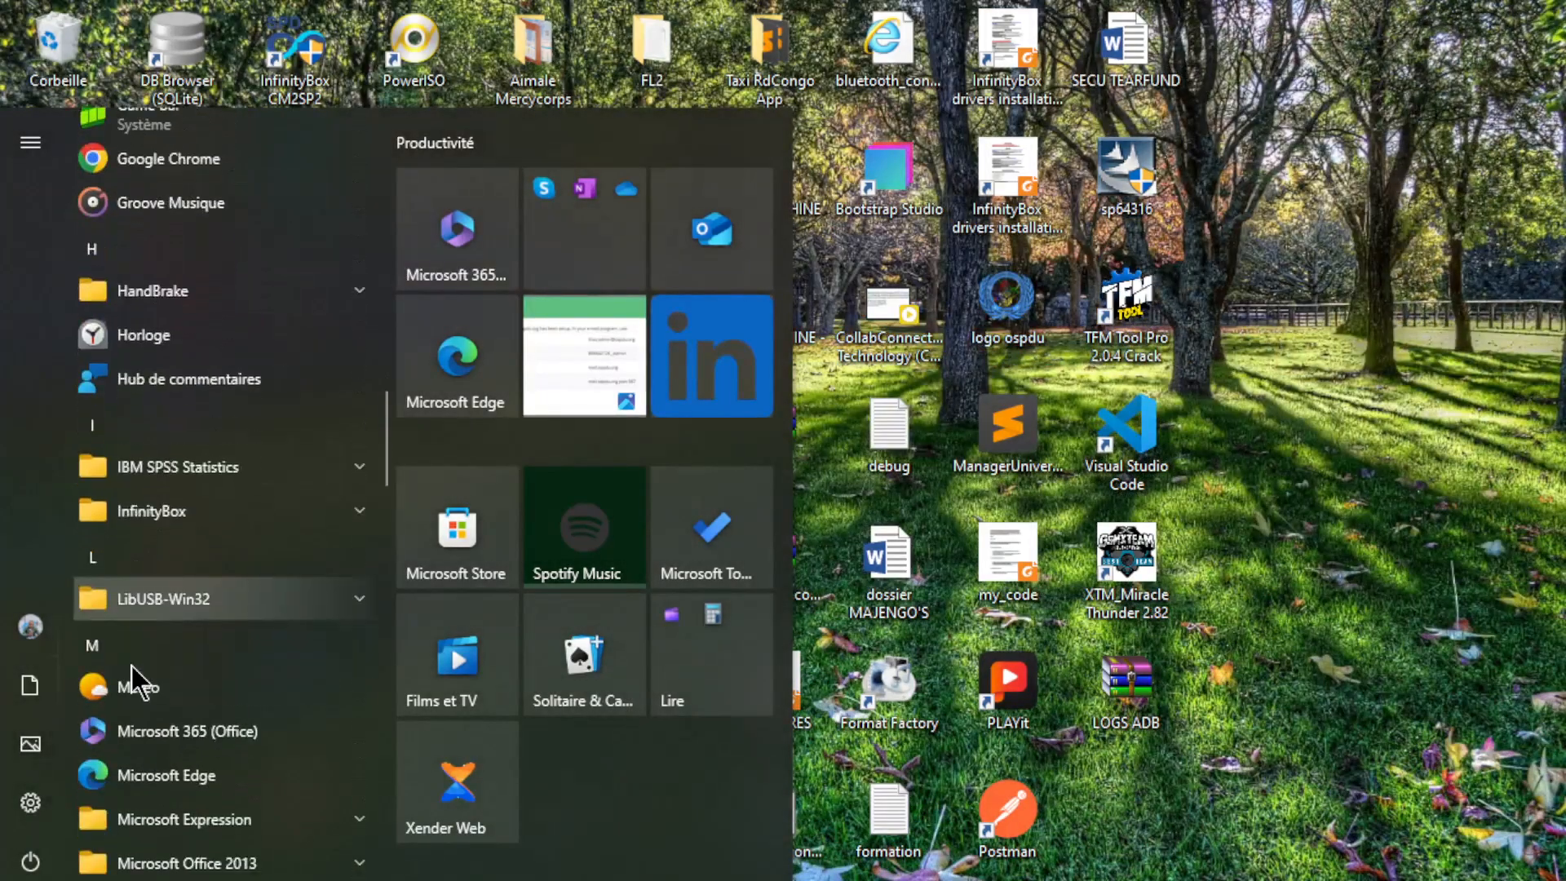
{"action": "scroll", "coordinate": [131, 665], "scroll_direction": "down", "scroll_amount": 4}
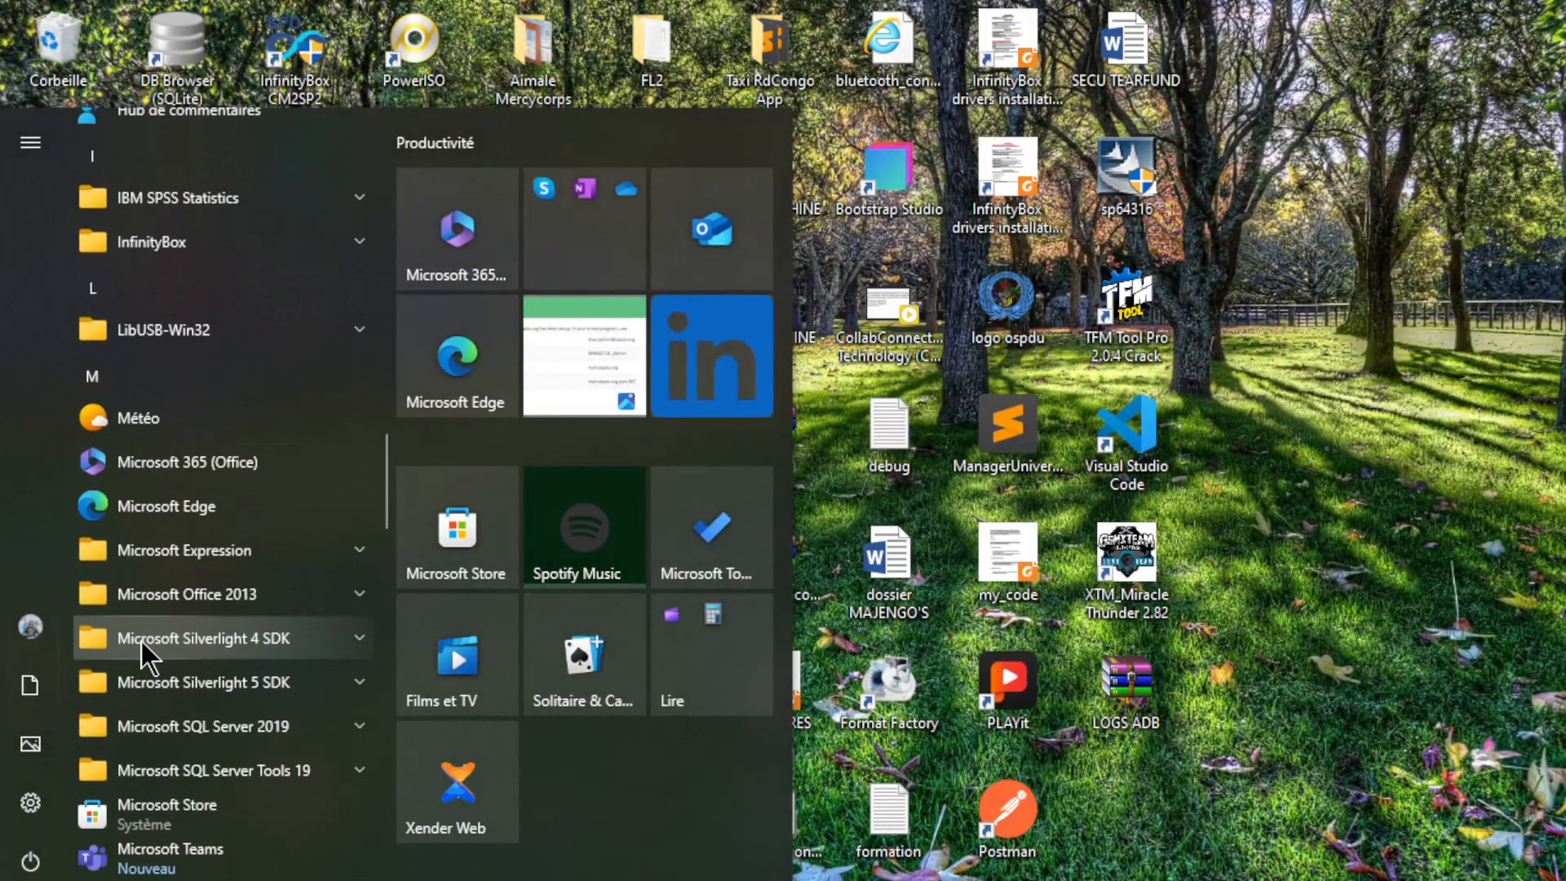
{"action": "scroll", "coordinate": [140, 641], "scroll_direction": "down", "scroll_amount": 6}
{"action": "scroll", "coordinate": [140, 642], "scroll_direction": "up", "scroll_amount": 3}
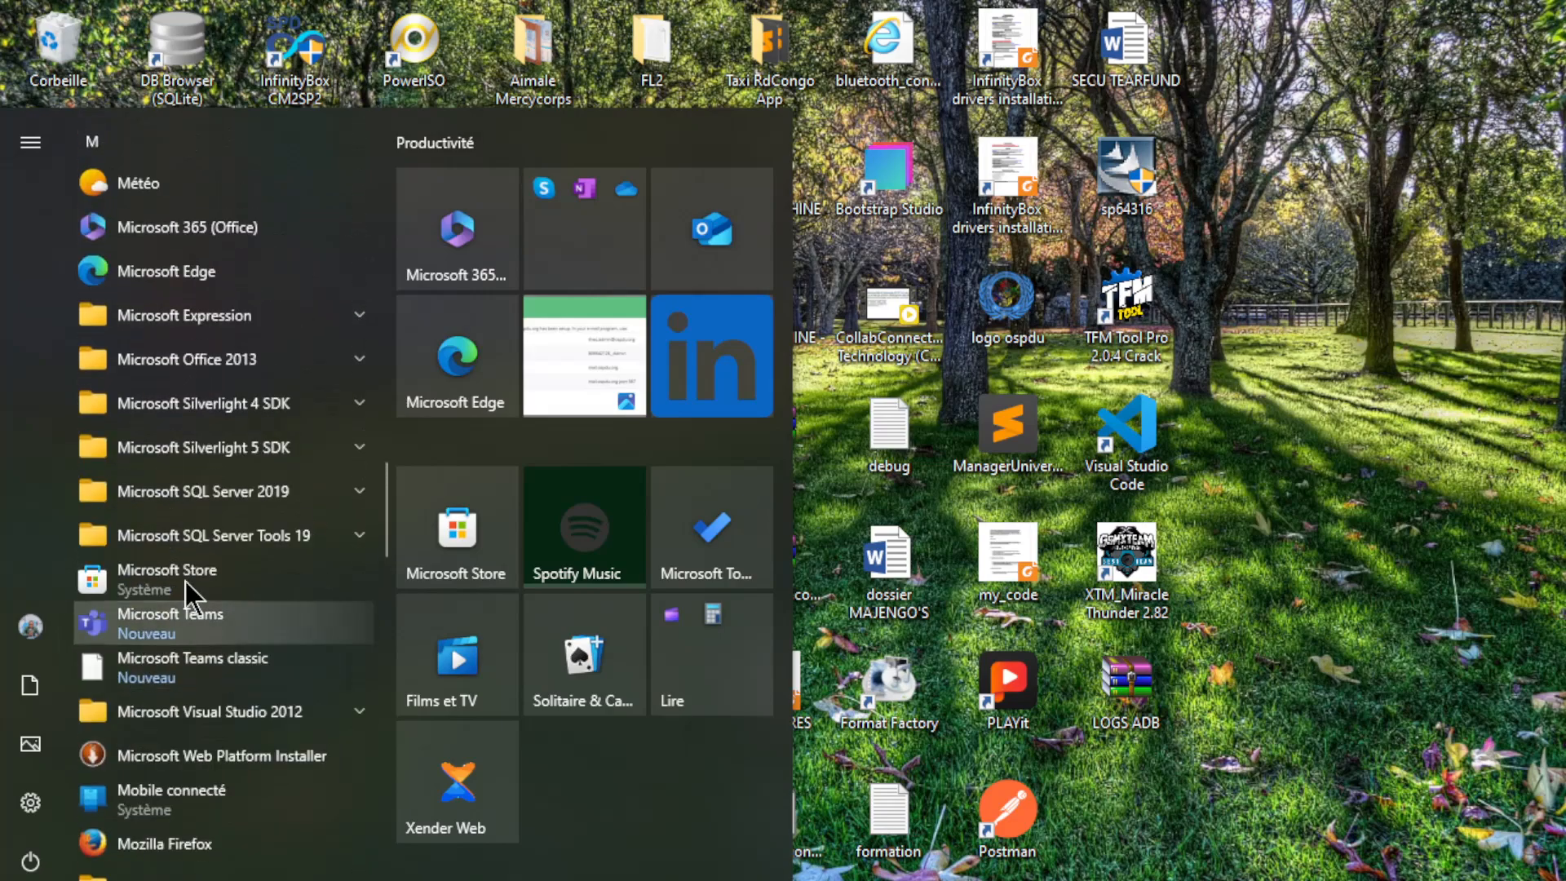
Step: Expand the Microsoft Office 2013 group and launch Excel 2013
{"action": "left_click", "coordinate": [327, 353]}
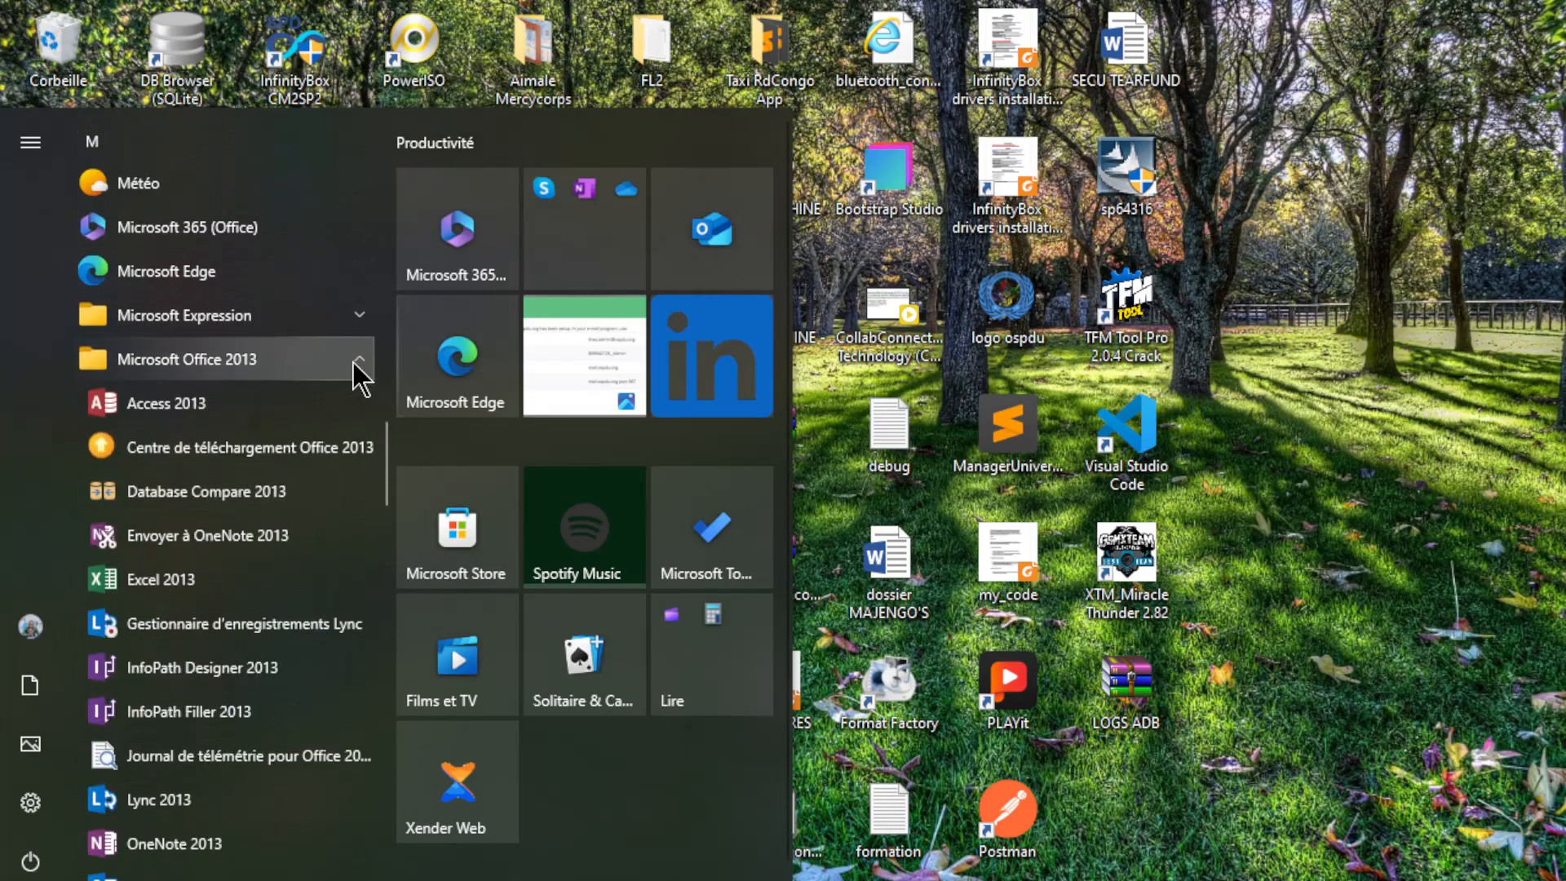
{"action": "left_click", "coordinate": [352, 362]}
{"action": "left_click", "coordinate": [353, 362]}
{"action": "scroll", "coordinate": [209, 537], "scroll_direction": "down", "scroll_amount": 1}
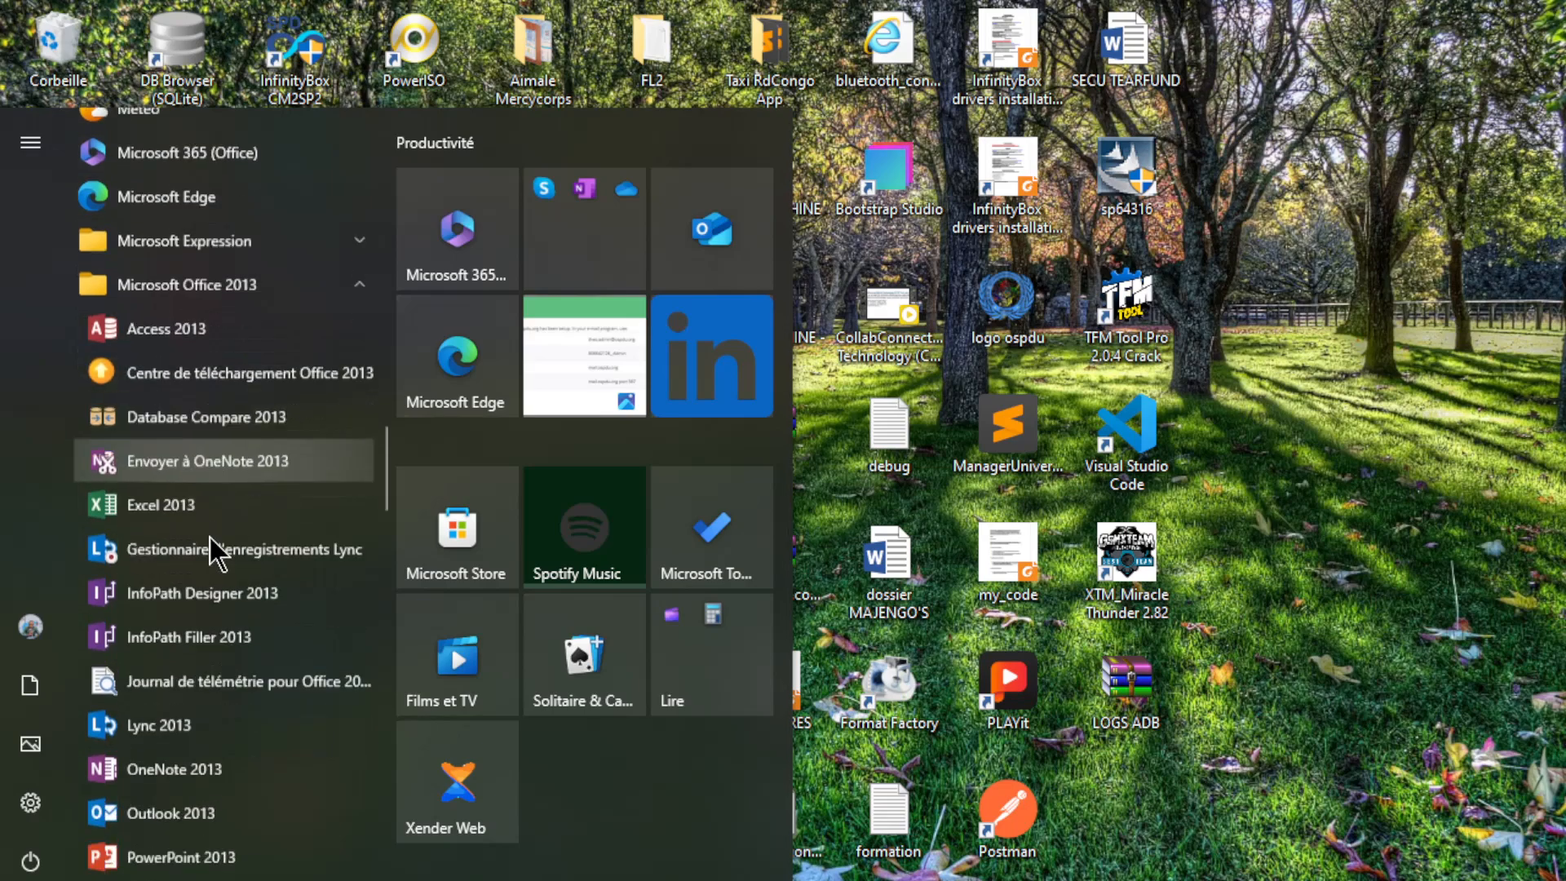
{"action": "scroll", "coordinate": [211, 534], "scroll_direction": "down", "scroll_amount": 2}
{"action": "scroll", "coordinate": [212, 522], "scroll_direction": "up", "scroll_amount": 2}
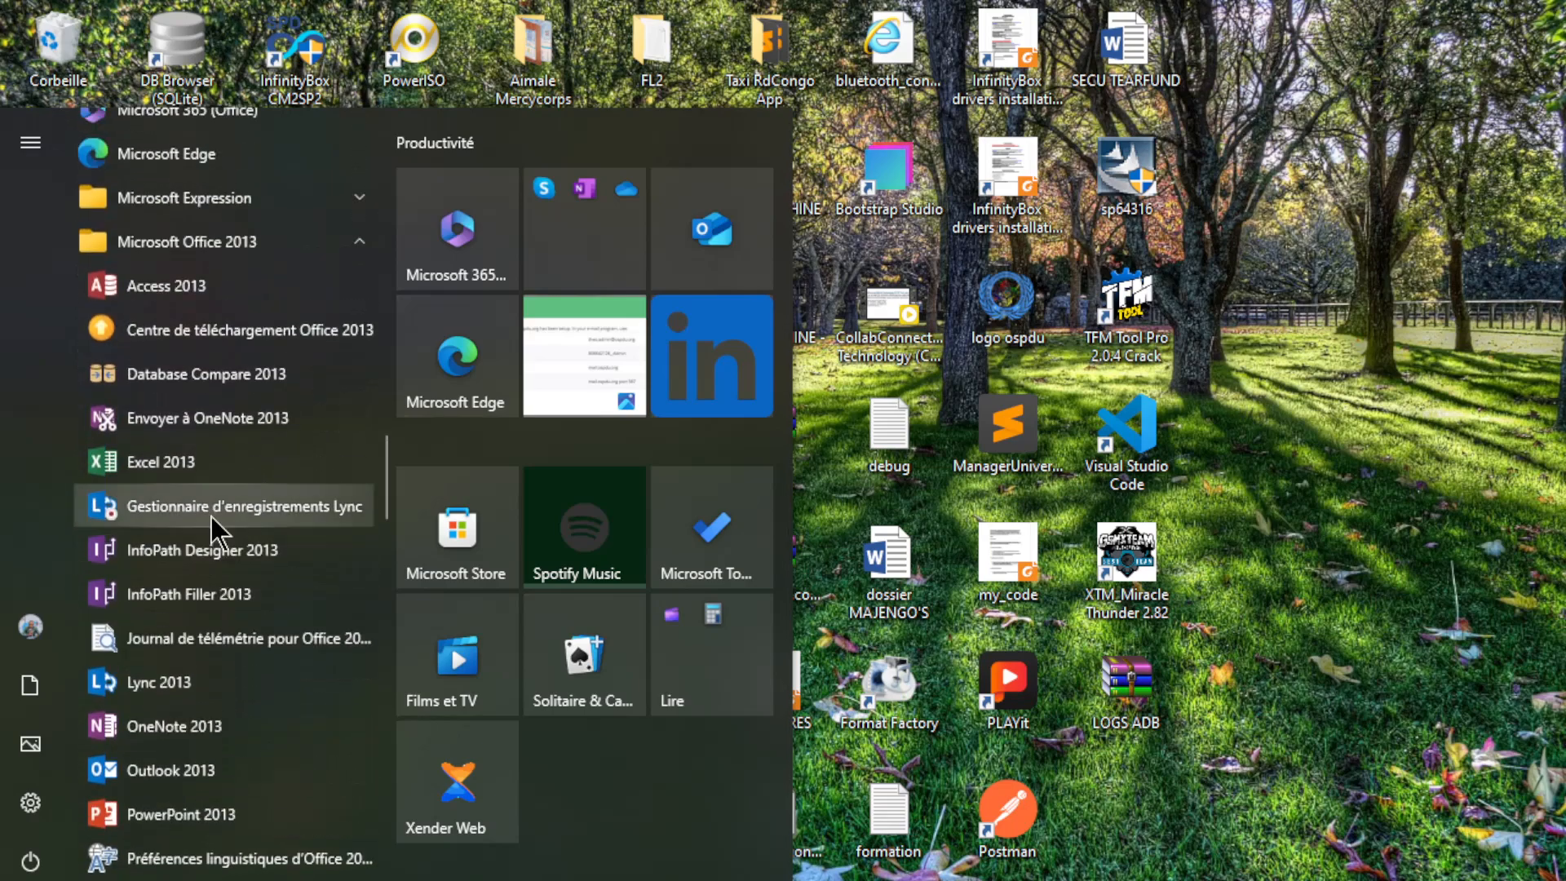
{"action": "left_click", "coordinate": [166, 464]}
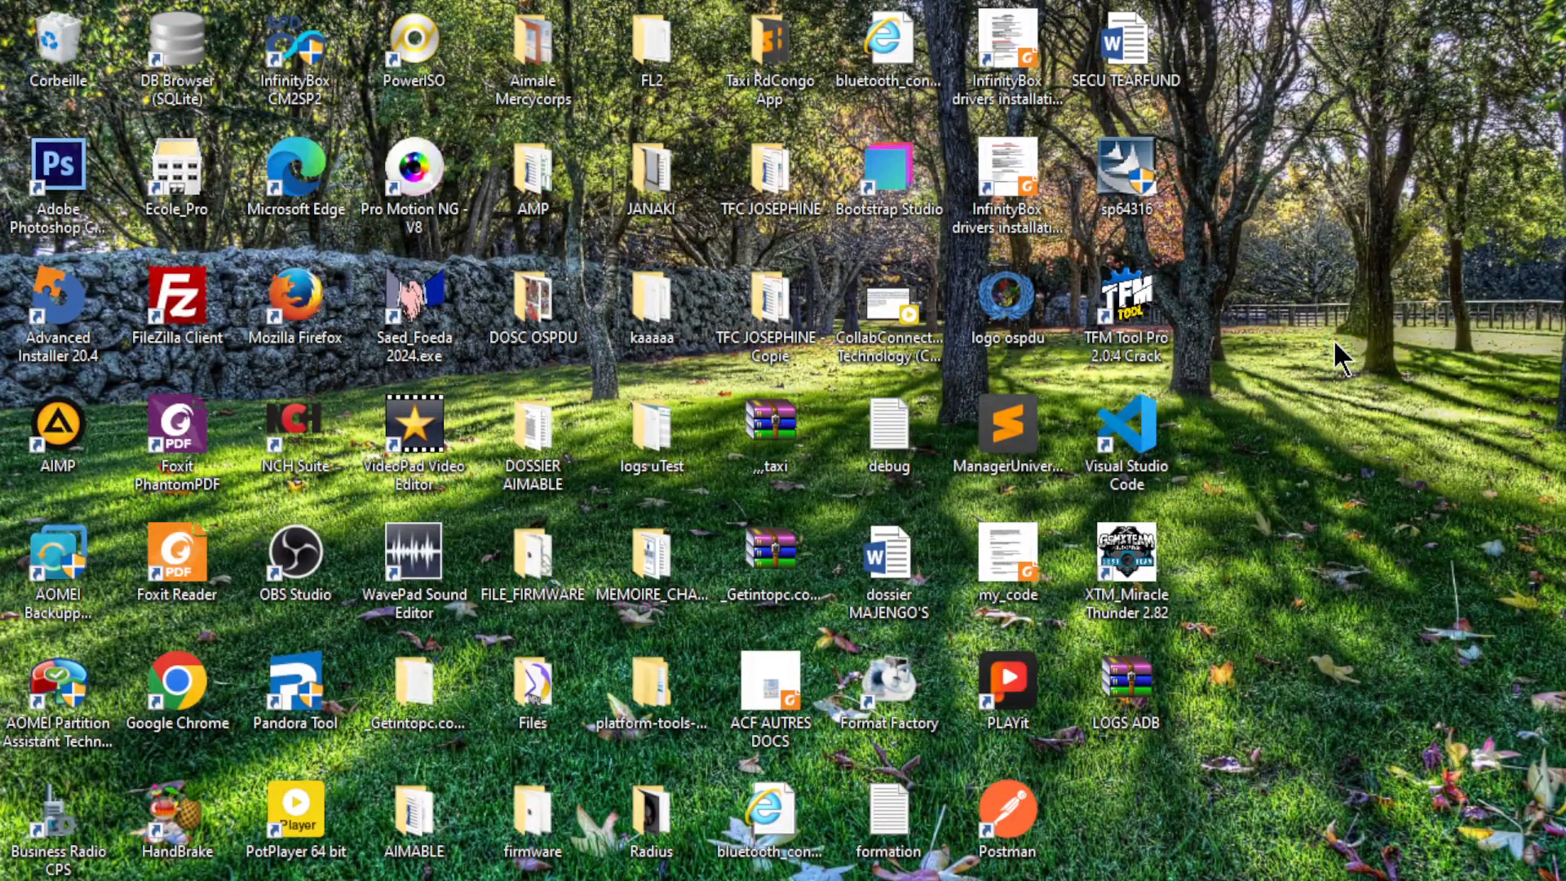
Step: Refresh the desktop twice with Actualiser from its right-click menu
{"action": "right_click", "coordinate": [1366, 333]}
{"action": "left_click", "coordinate": [1370, 307]}
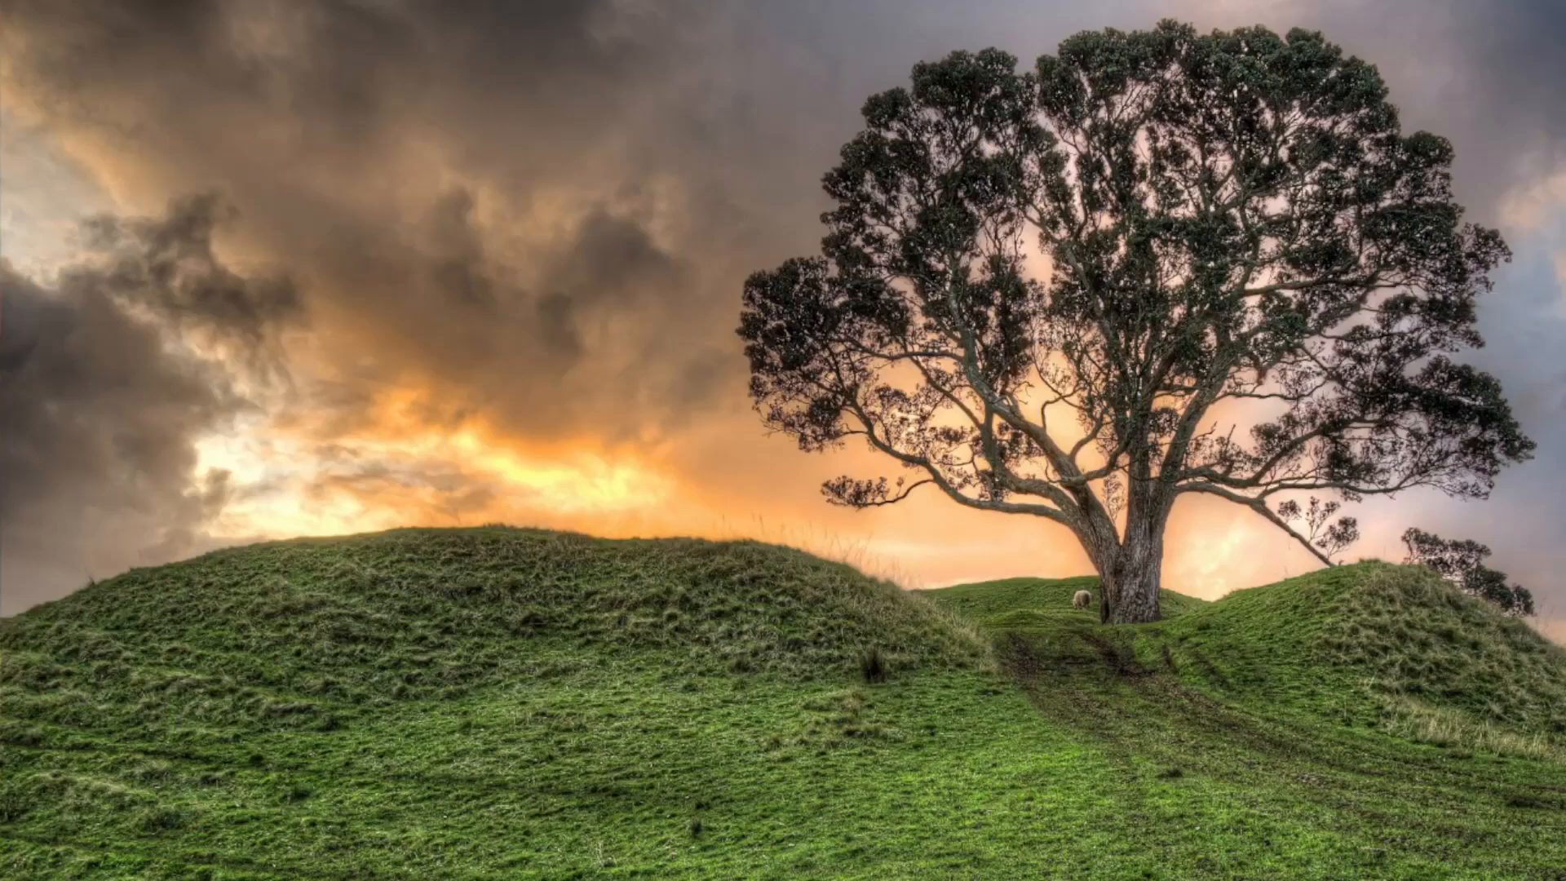
{"action": "right_click", "coordinate": [1282, 340]}
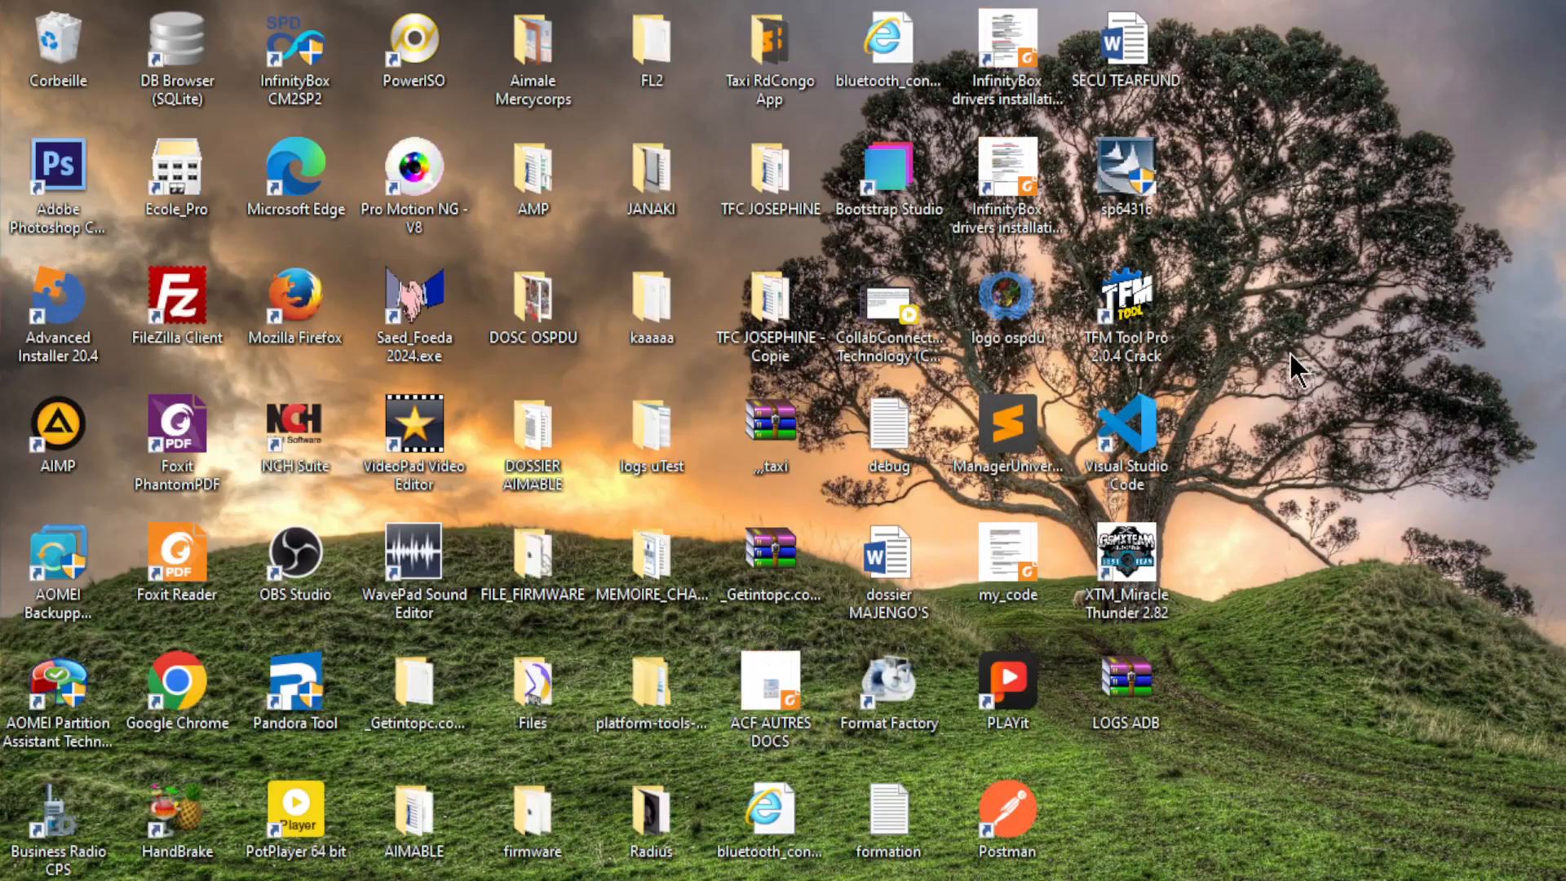
{"action": "left_click", "coordinate": [1308, 409]}
Step: Reopen the Start menu from the Start button
{"action": "left_click", "coordinate": [16, 880]}
{"action": "left_click", "coordinate": [16, 880]}
{"action": "left_click", "coordinate": [16, 880]}
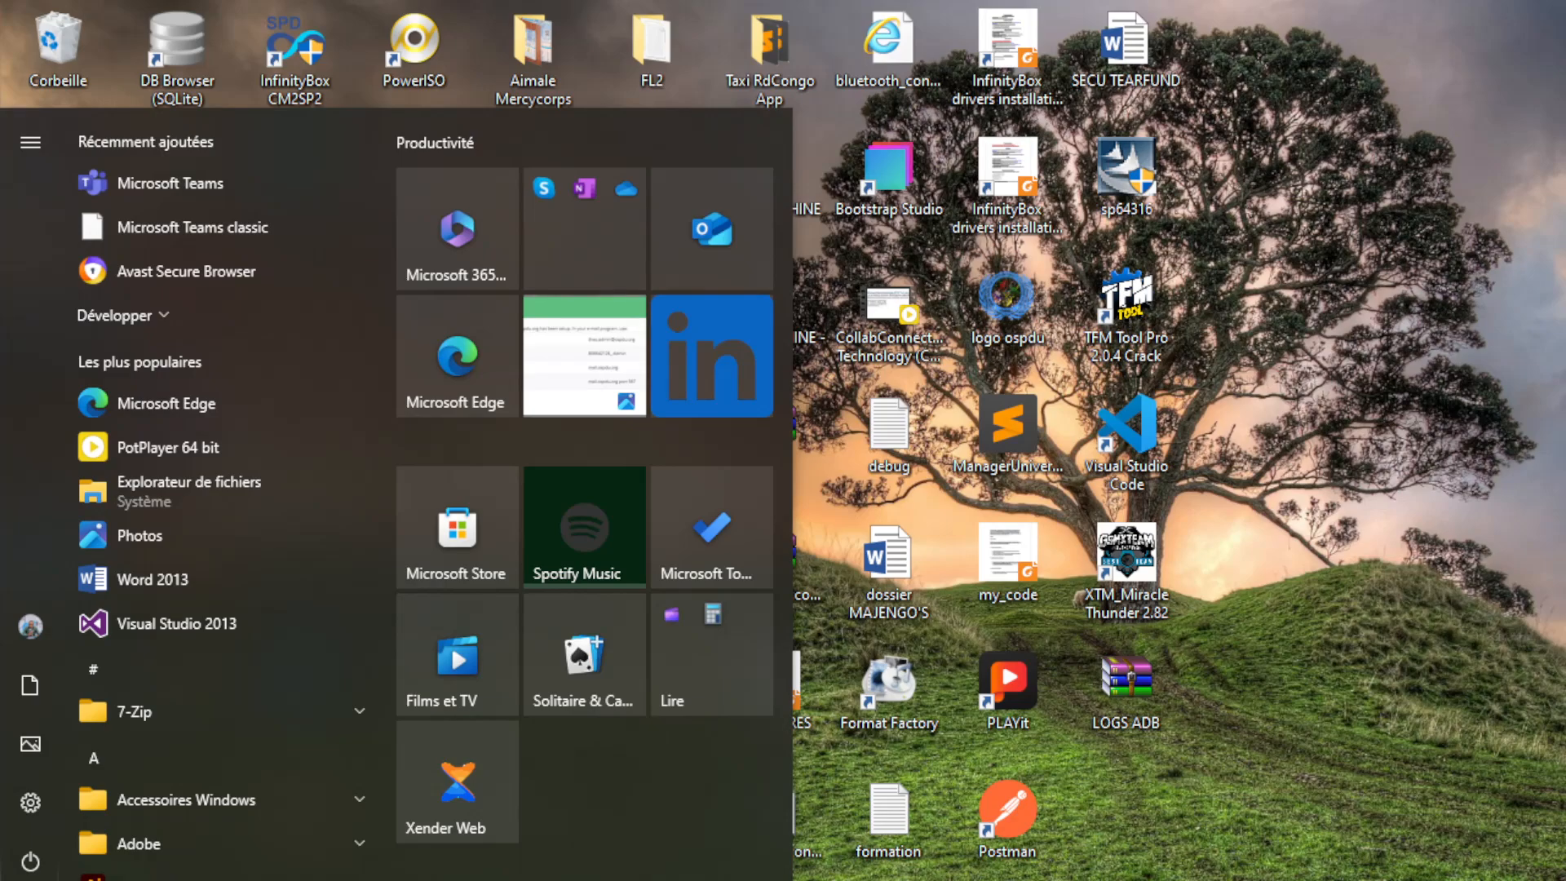
Step: Search Windows for 'excel' so Excel 2013 shows under Meilleur résultat
{"action": "left_click", "coordinate": [16, 880]}
{"action": "key", "text": "super"}
{"action": "type", "text": "ex"}
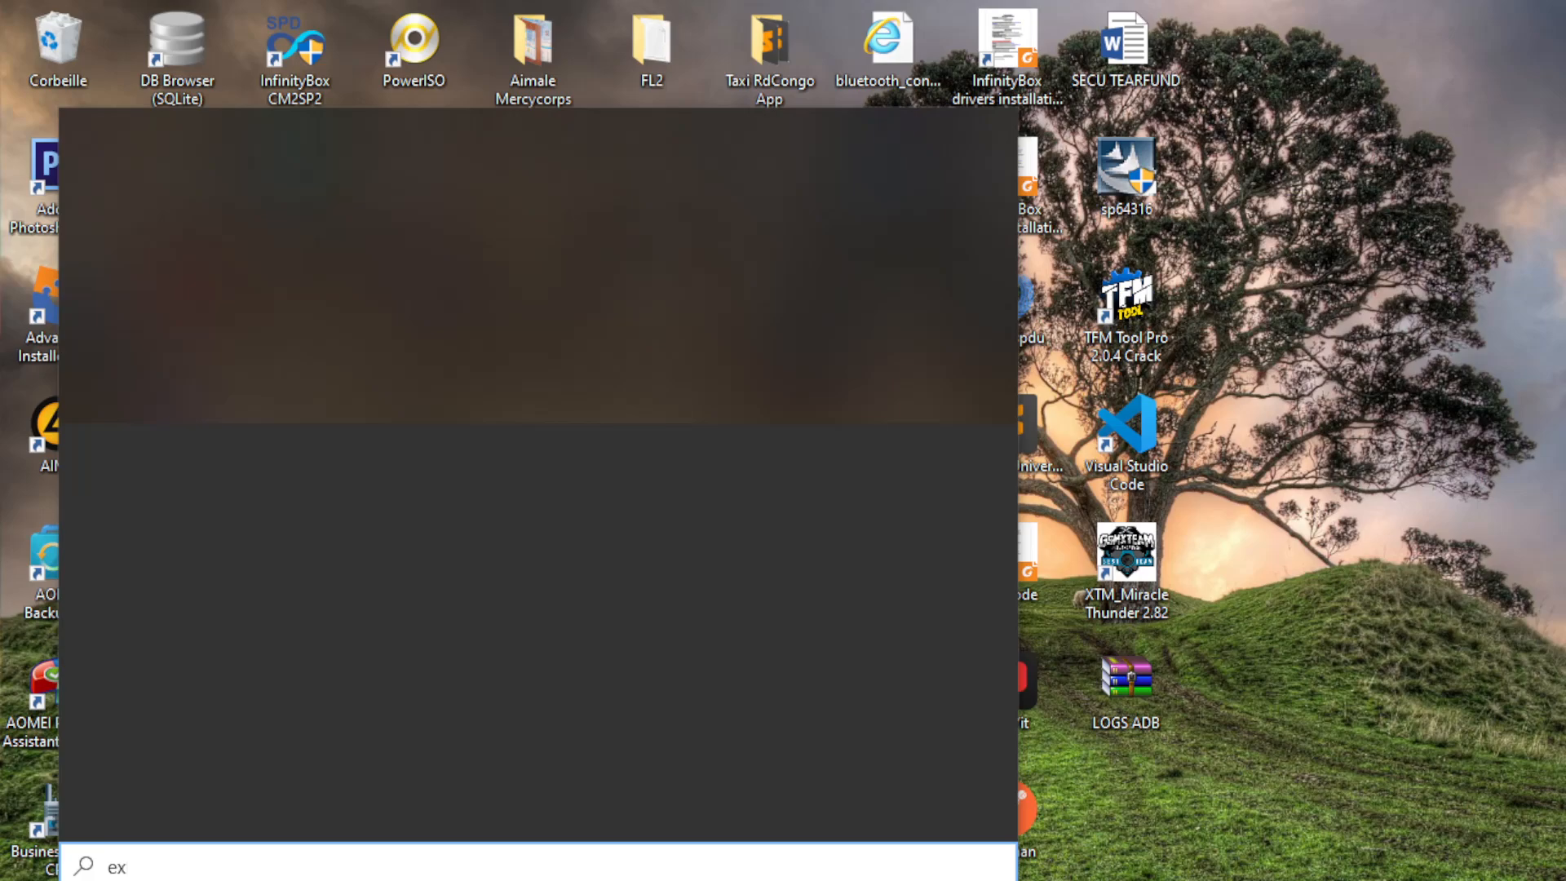
{"action": "type", "text": "ce"}
{"action": "type", "text": "l"}
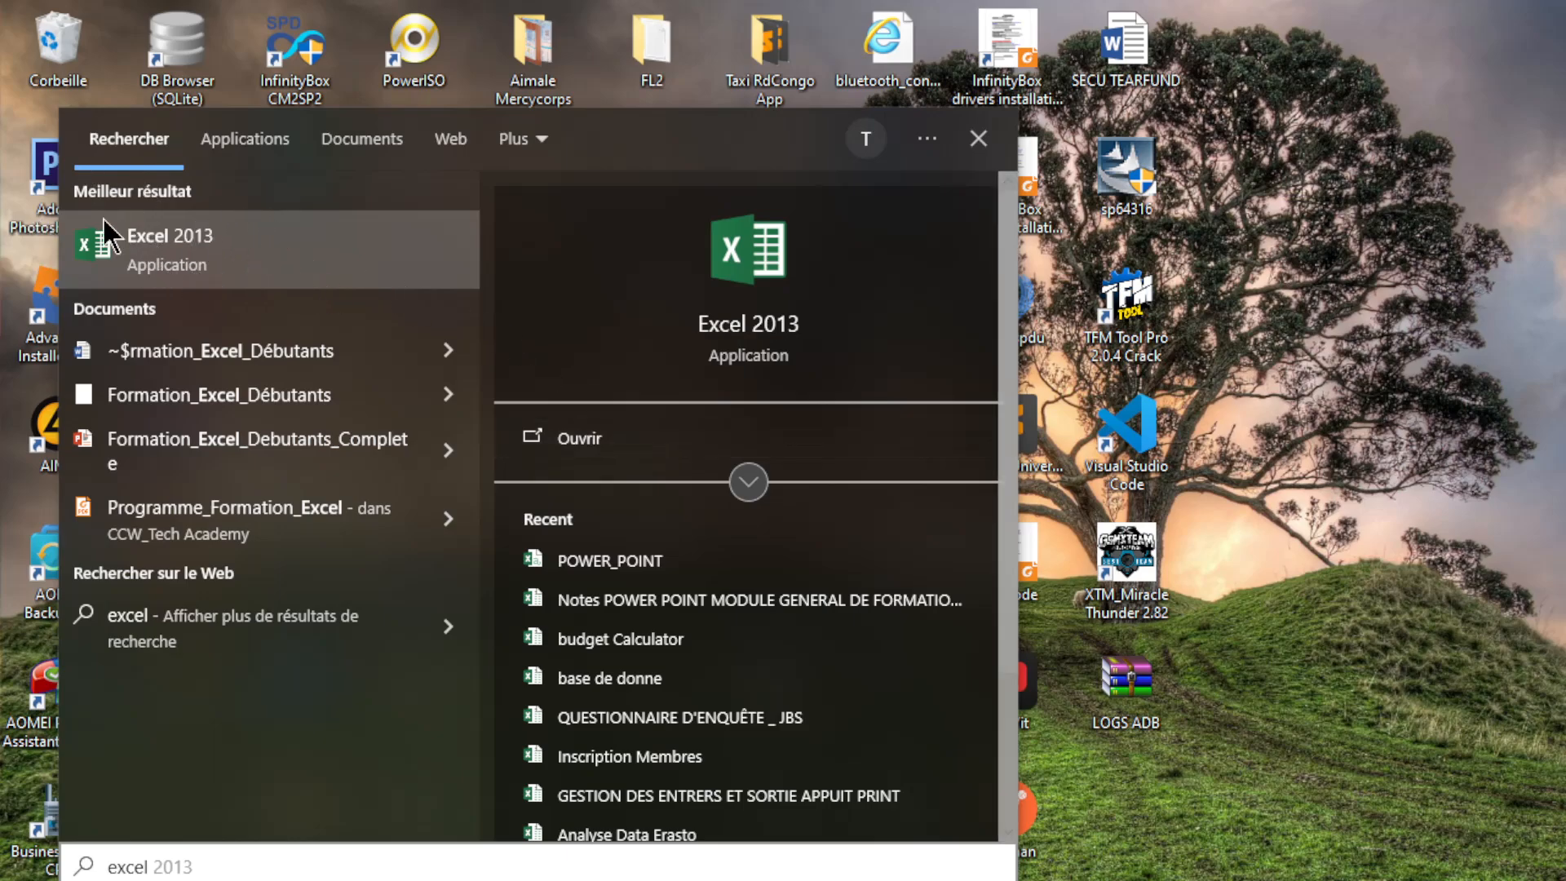
Step: Launch Excel 2013 from the search results and wait for its start screen
{"action": "left_click", "coordinate": [739, 334]}
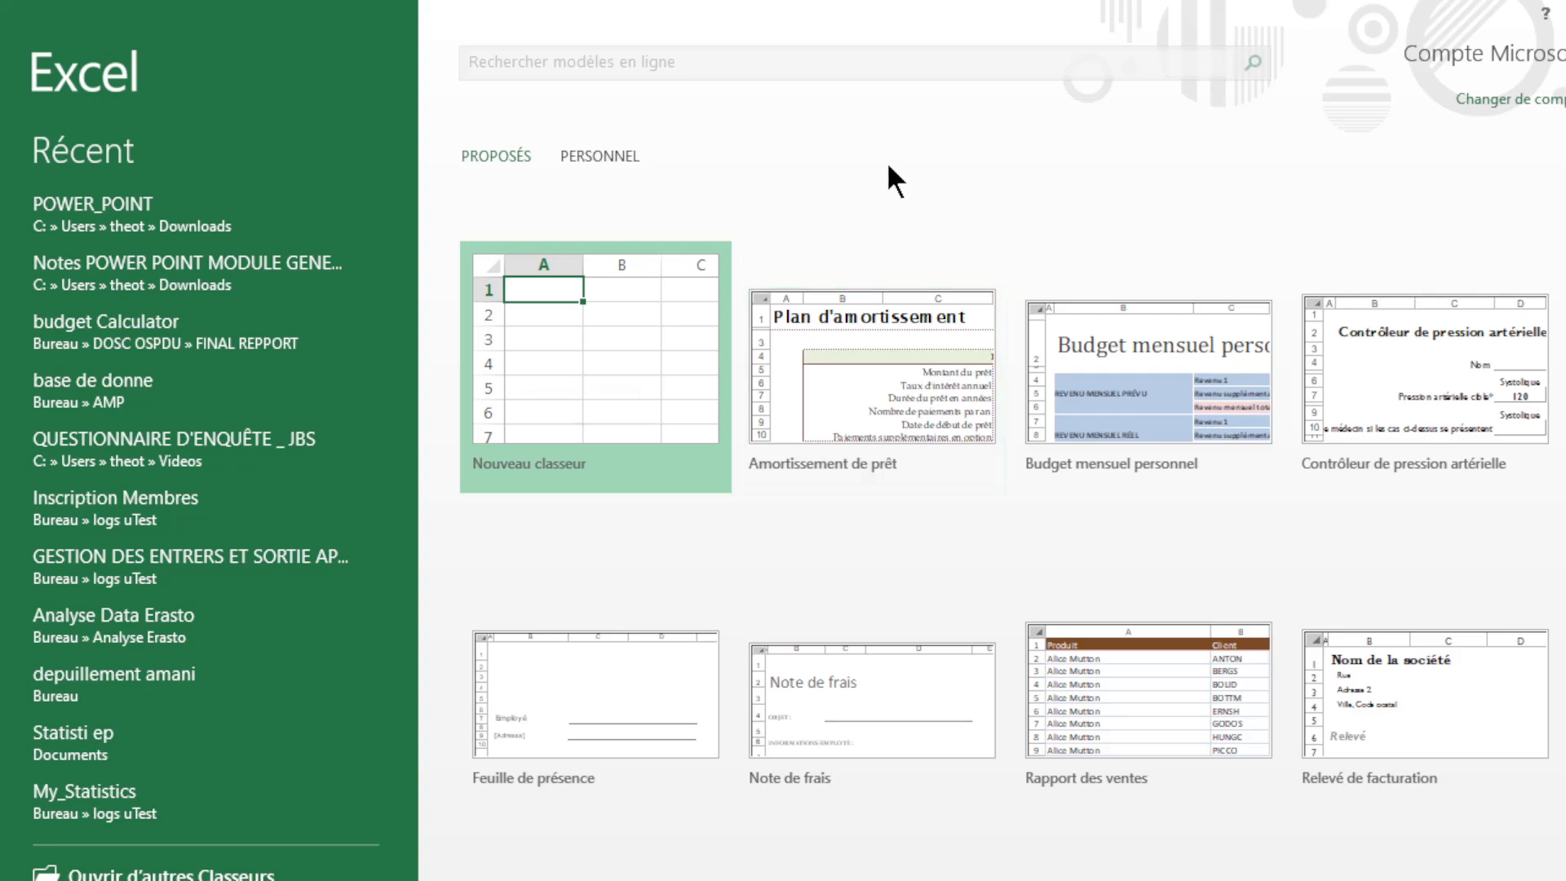
{"action": "left_click", "coordinate": [575, 361]}
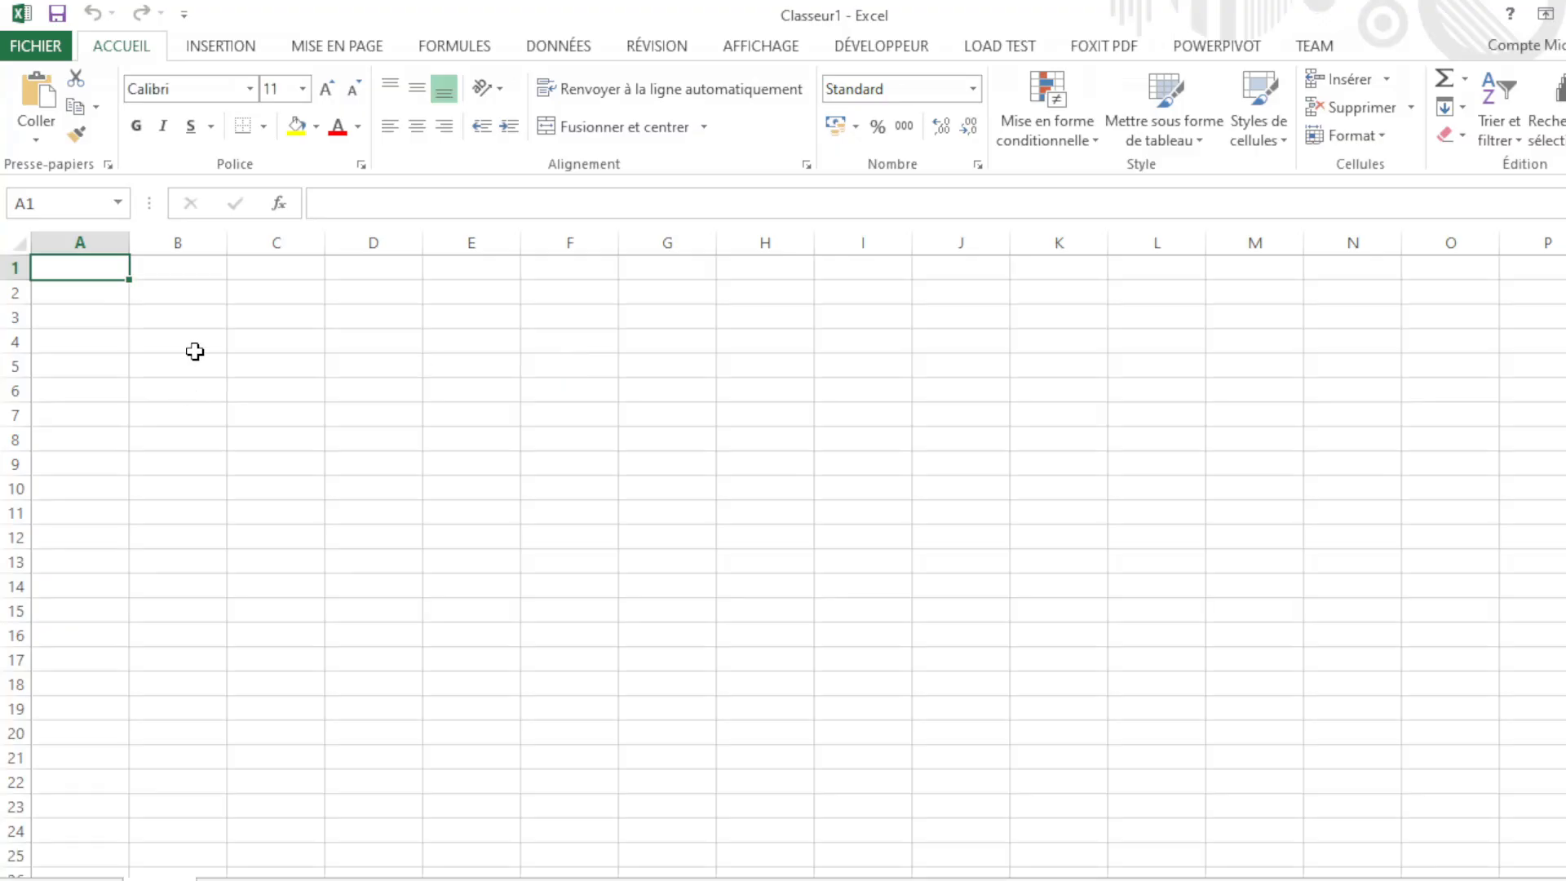
{"action": "left_click", "coordinate": [161, 333]}
{"action": "left_click", "coordinate": [170, 319]}
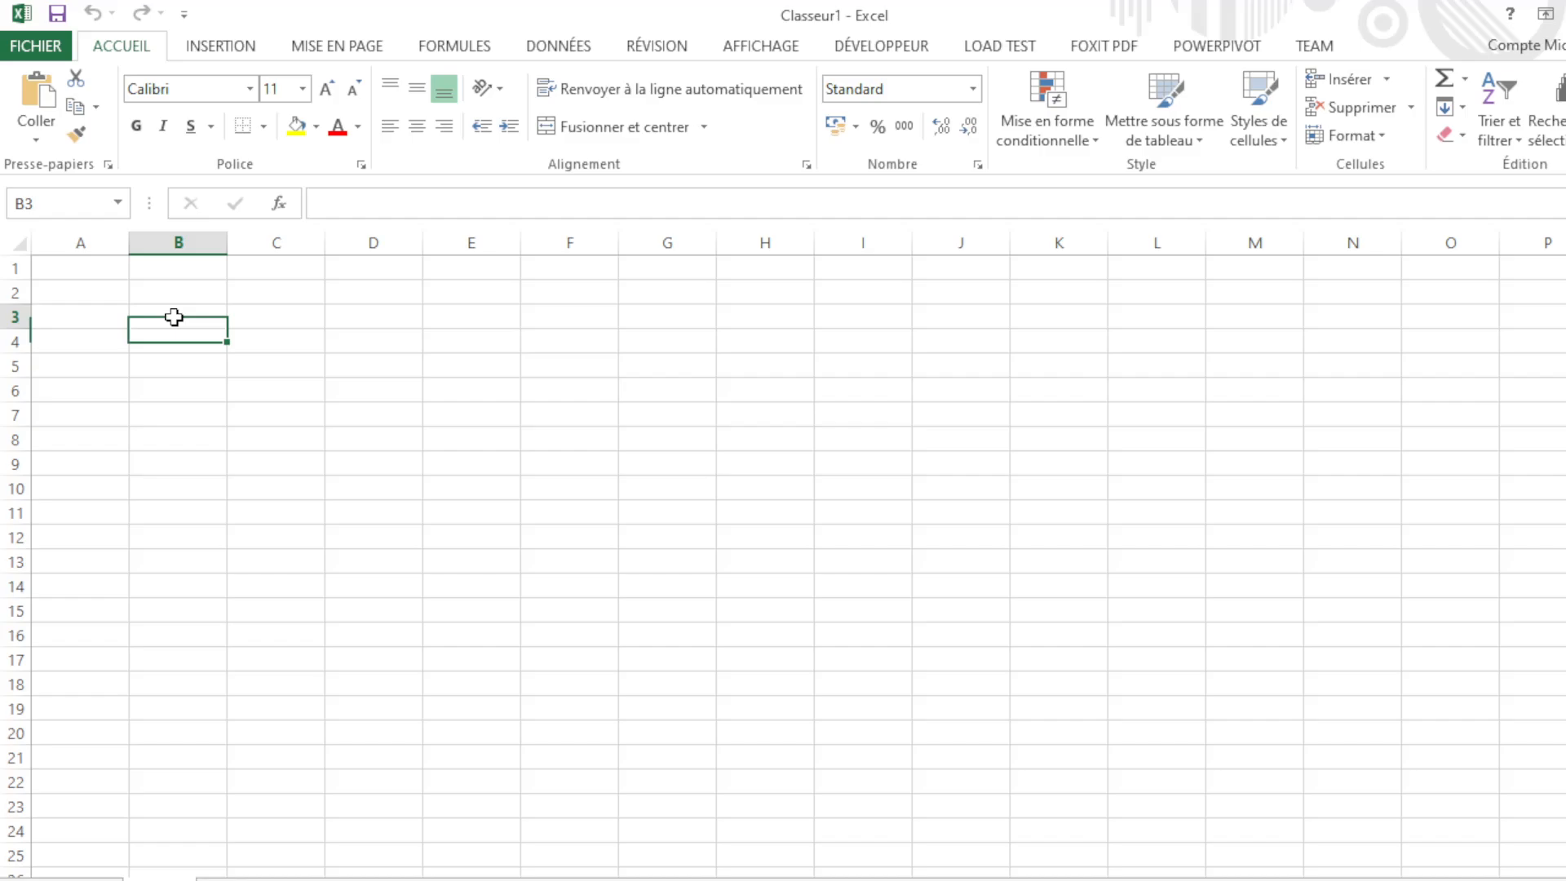
{"action": "left_click", "coordinate": [87, 271]}
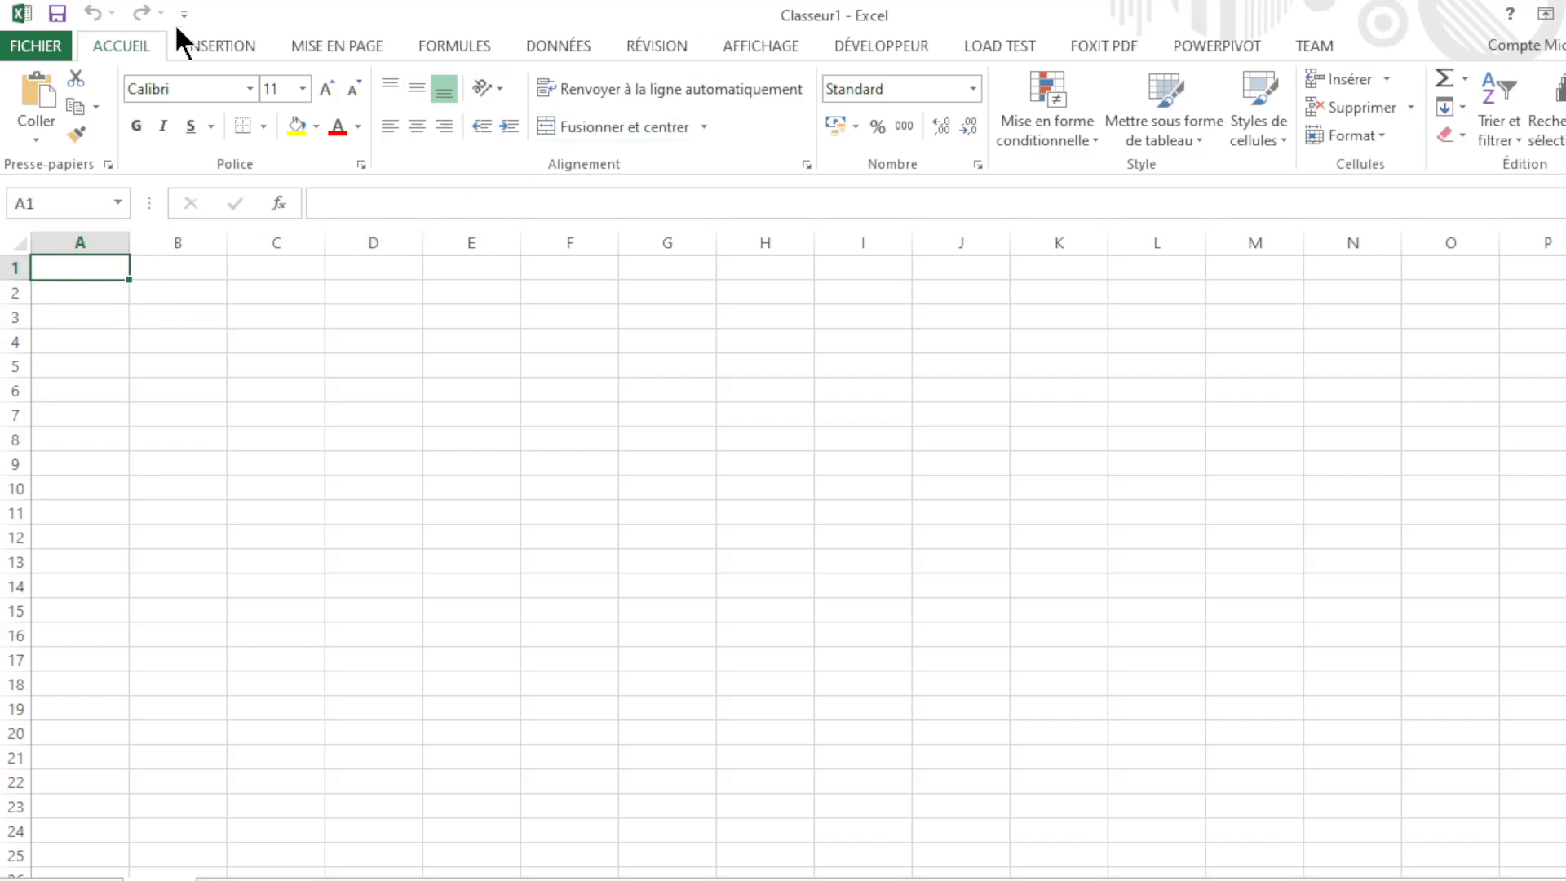
{"action": "left_click", "coordinate": [273, 290]}
{"action": "left_click", "coordinate": [399, 339]}
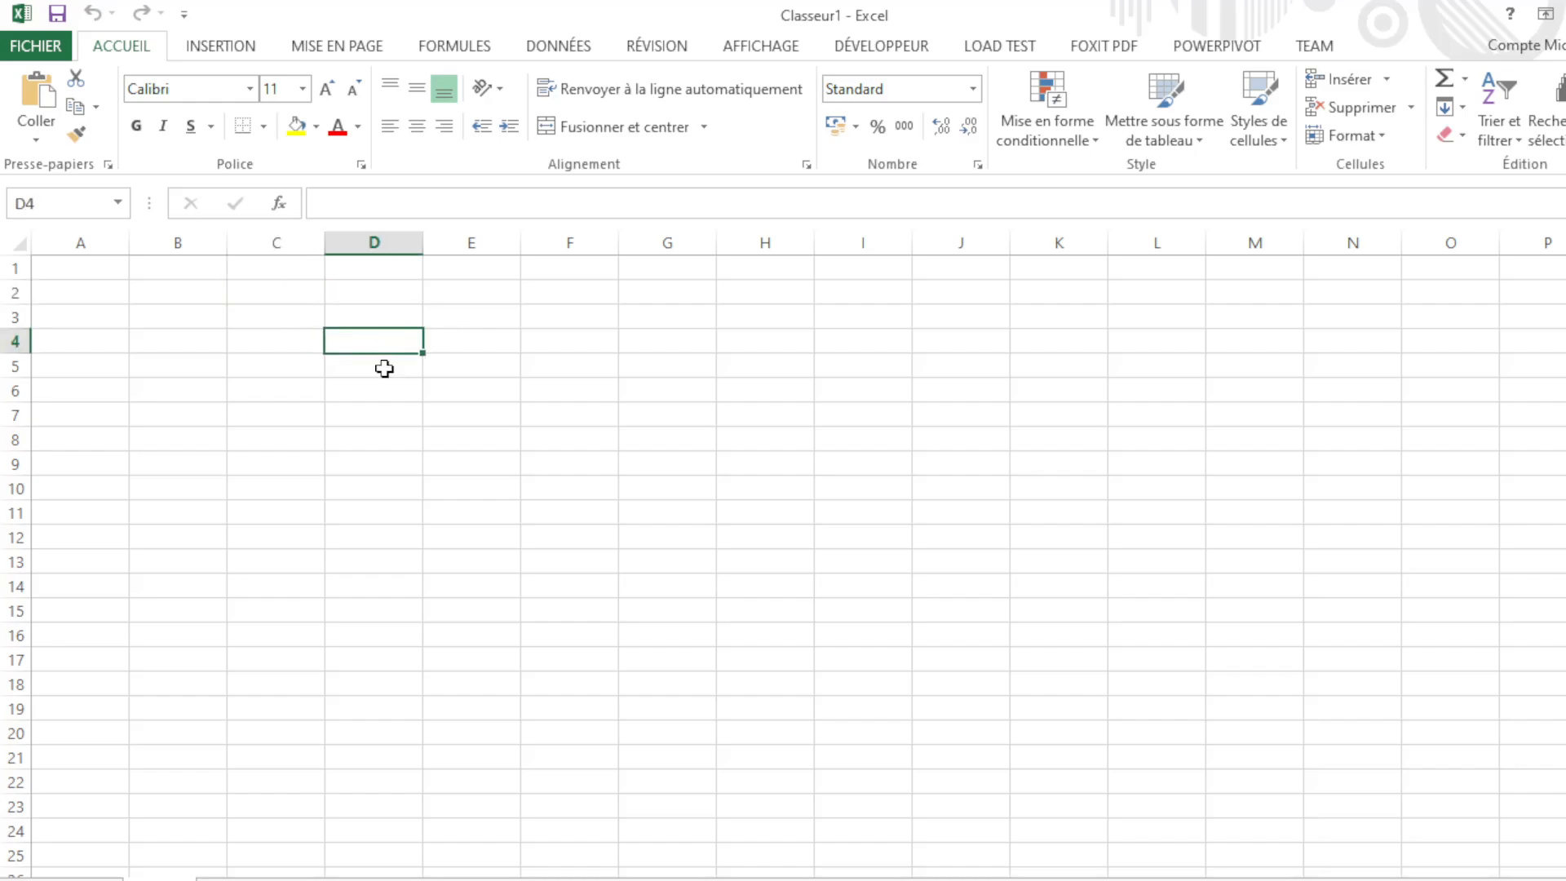
{"action": "left_click", "coordinate": [360, 412]}
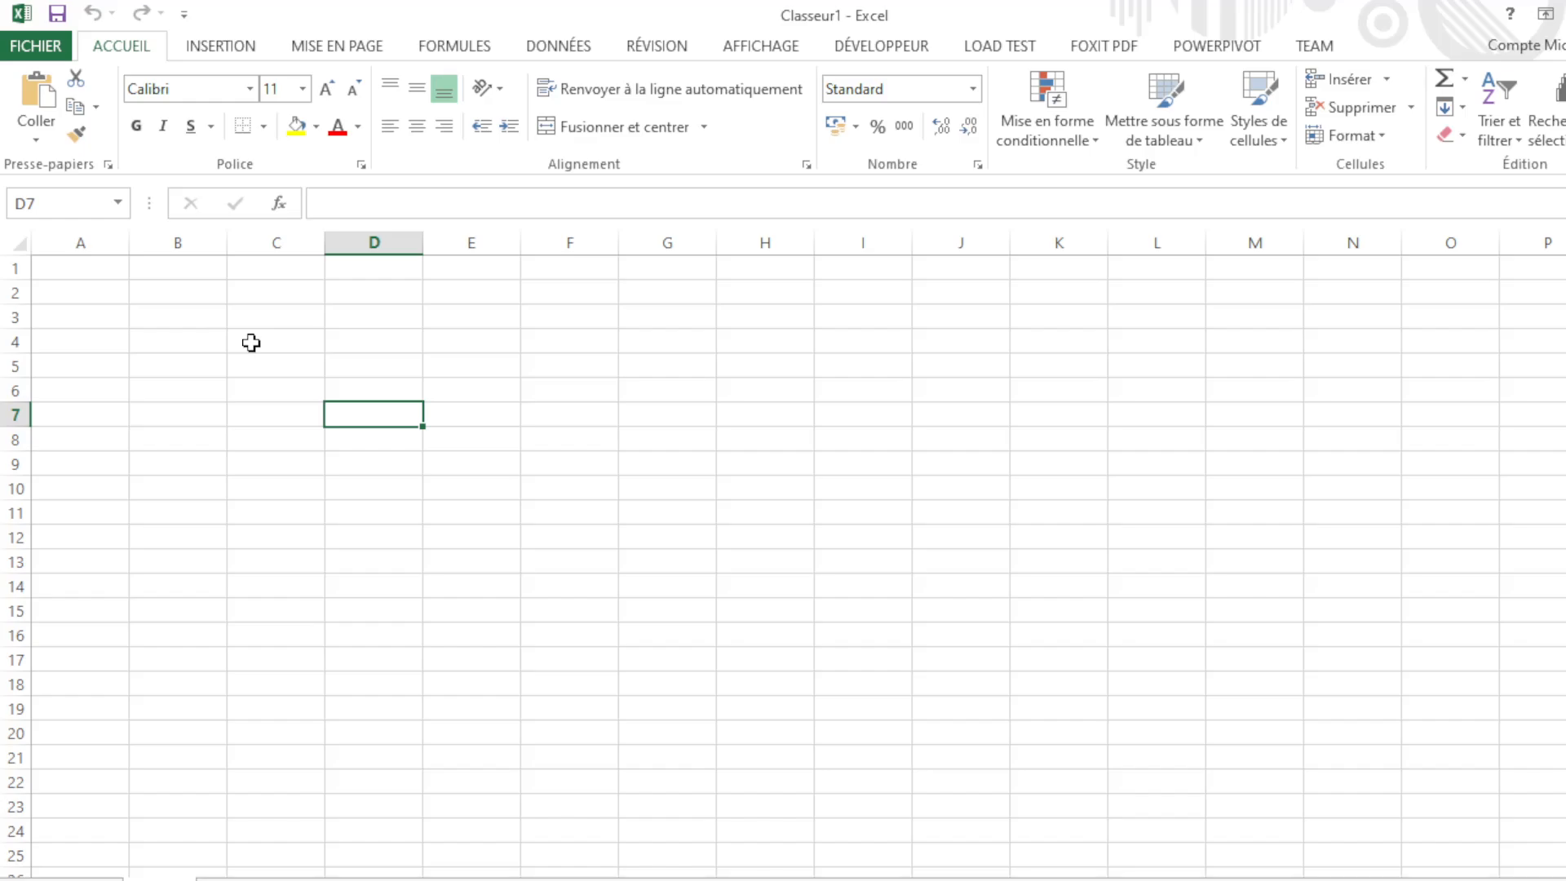
{"action": "left_click", "coordinate": [73, 331]}
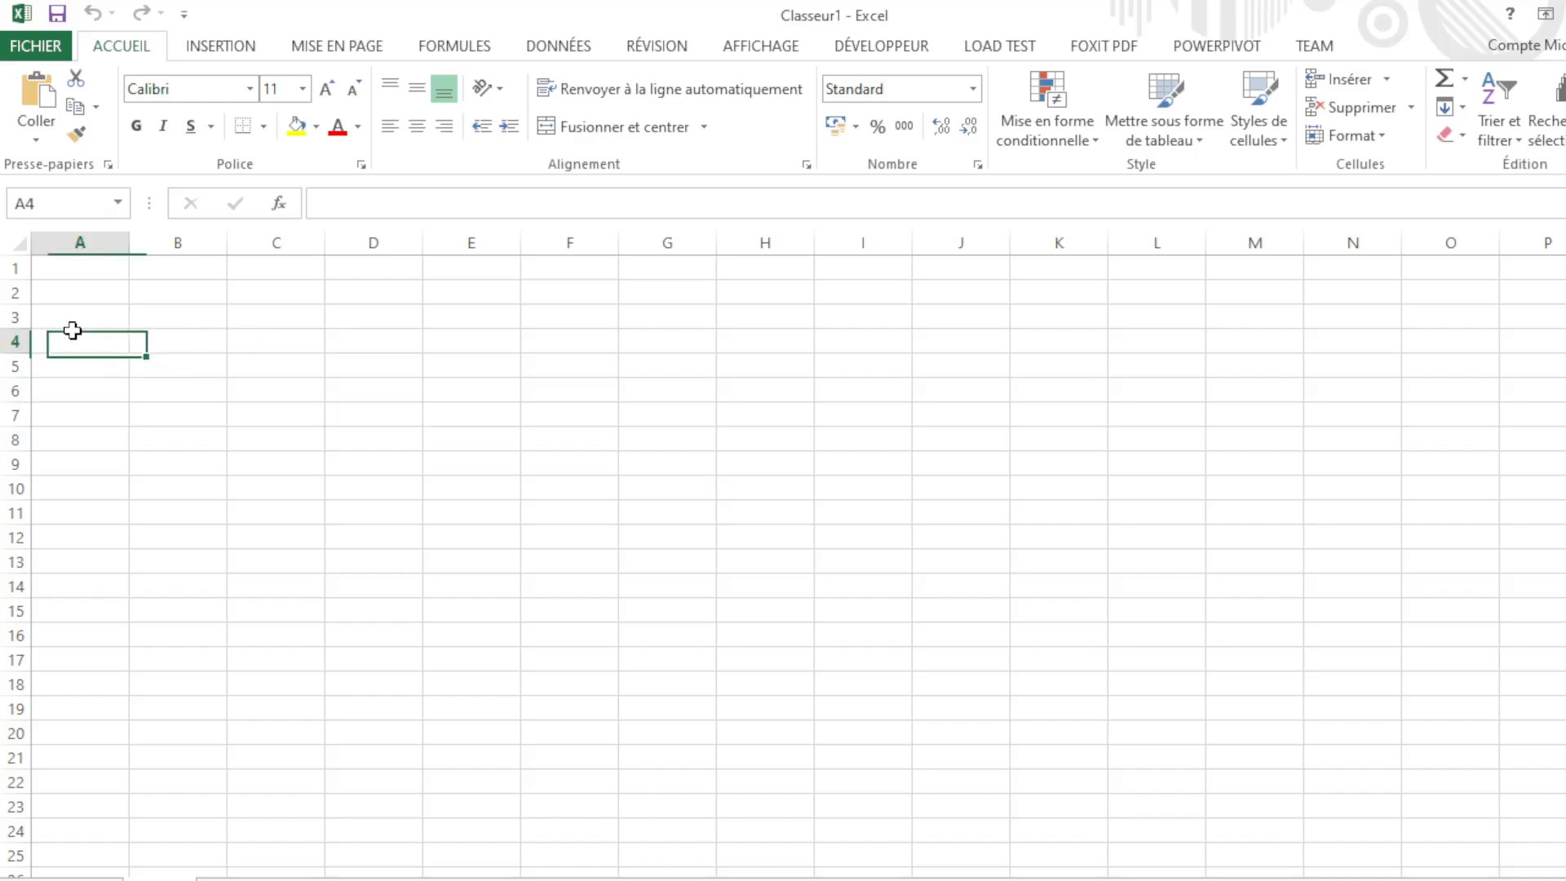
{"action": "left_click", "coordinate": [199, 359]}
{"action": "left_click", "coordinate": [273, 365]}
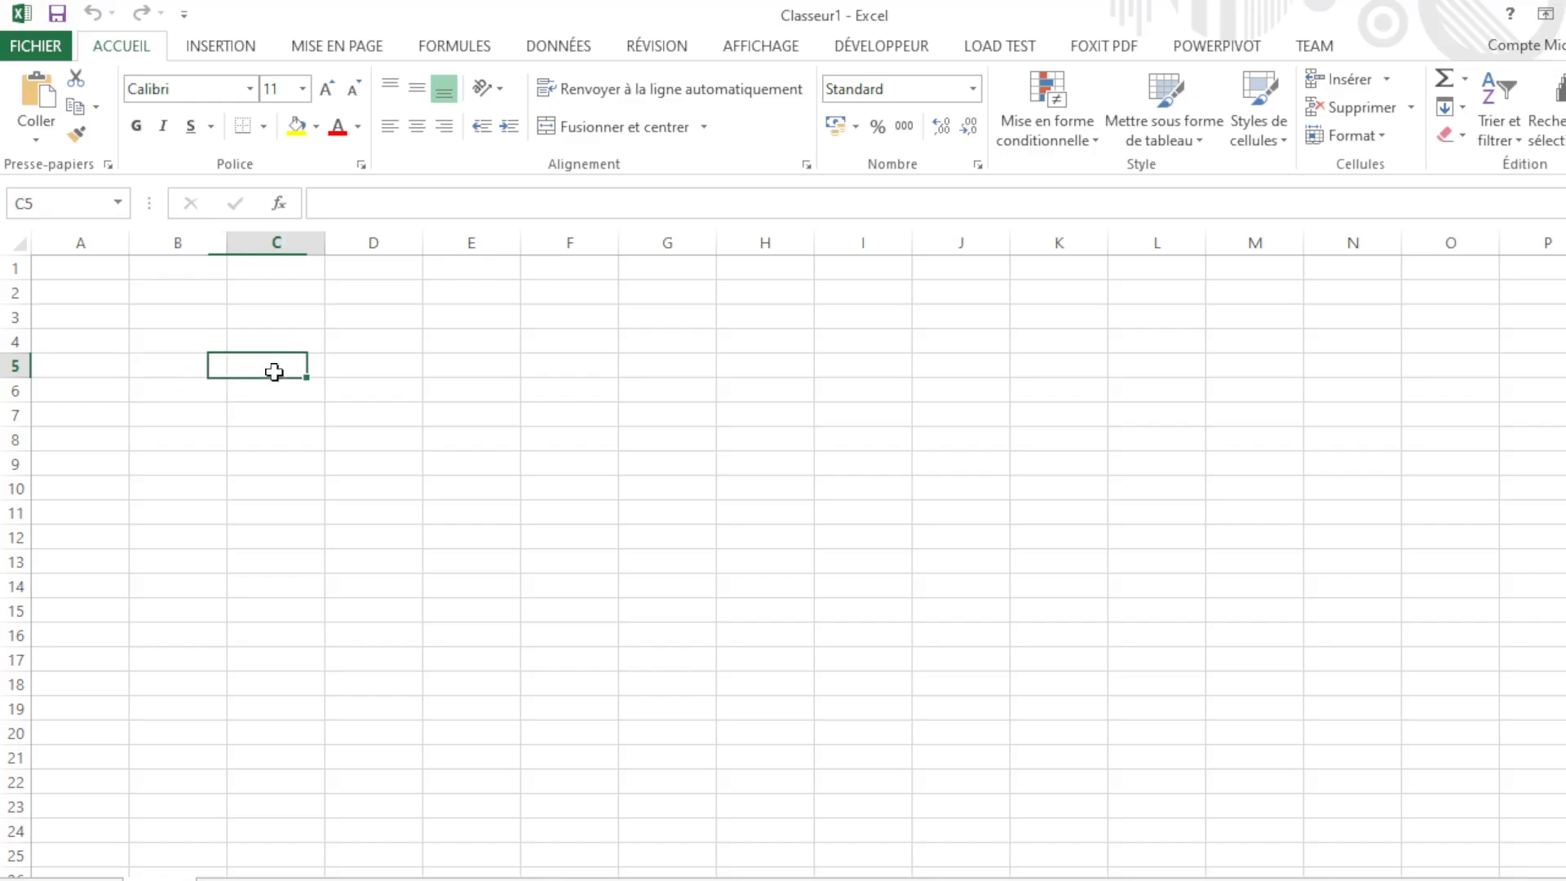
{"action": "left_click", "coordinate": [355, 370]}
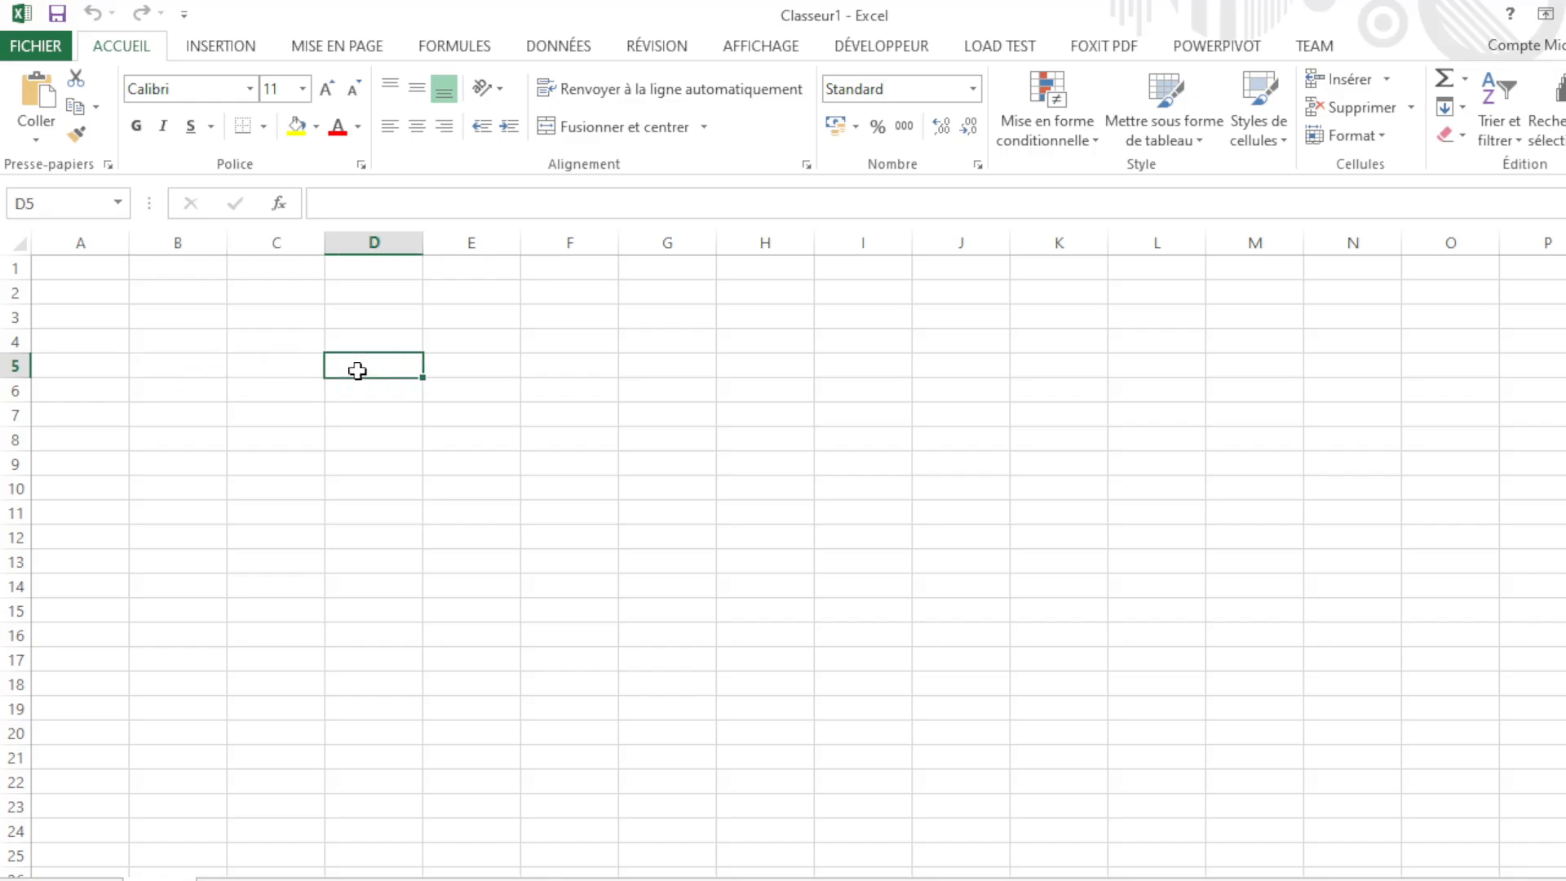
{"action": "left_click", "coordinate": [445, 365]}
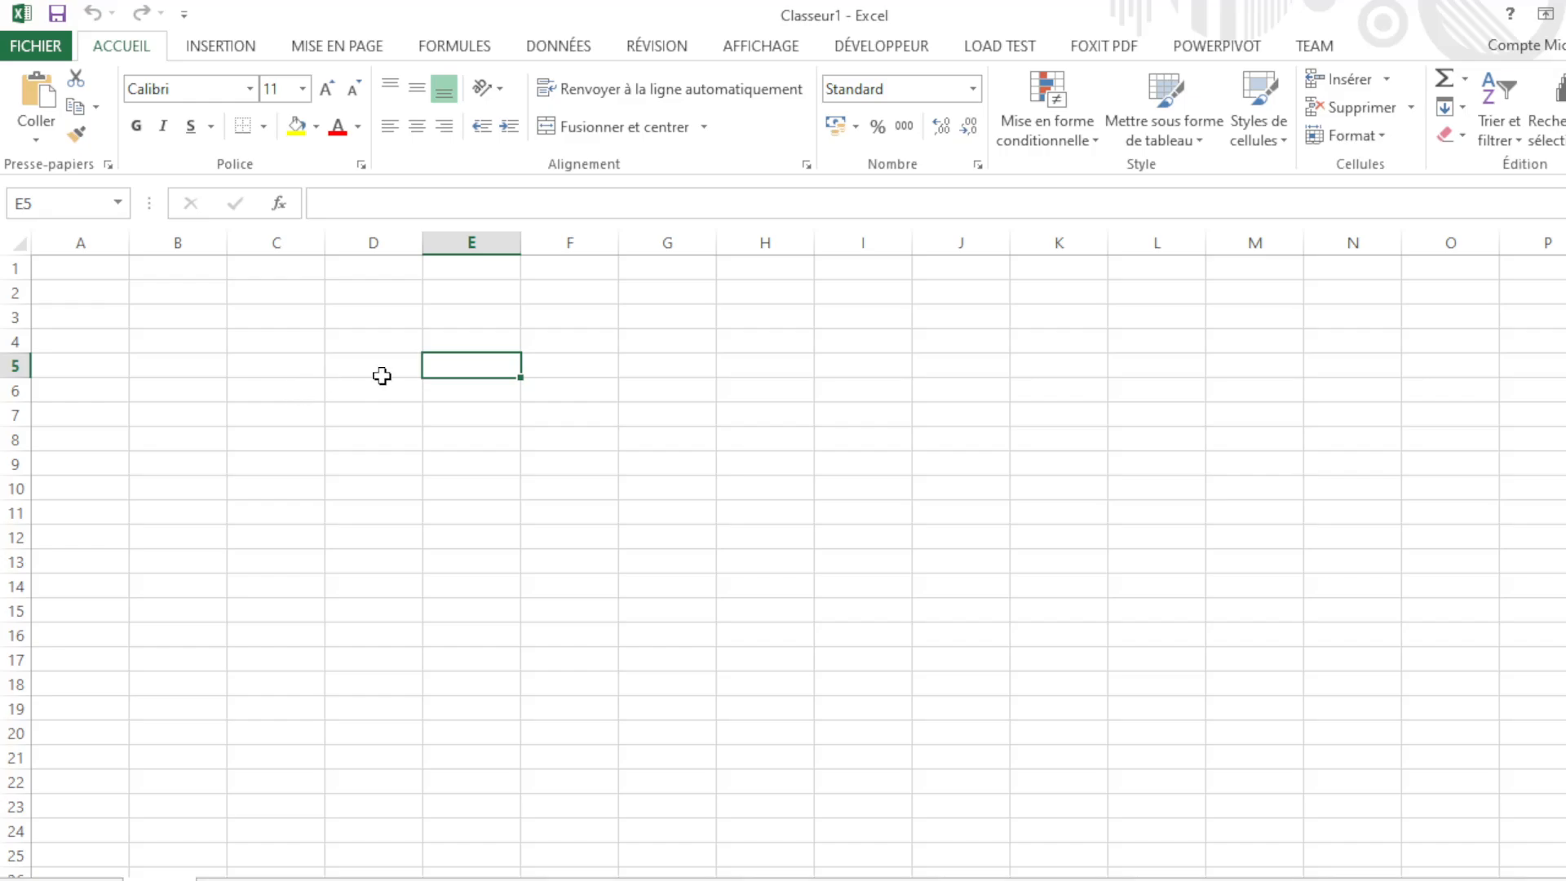
{"action": "mouse_move", "coordinate": [384, 371]}
{"action": "left_mouse_down"}
{"action": "mouse_move", "coordinate": [578, 361]}
{"action": "mouse_move", "coordinate": [578, 454]}
{"action": "mouse_move", "coordinate": [395, 370]}
{"action": "left_mouse_up"}
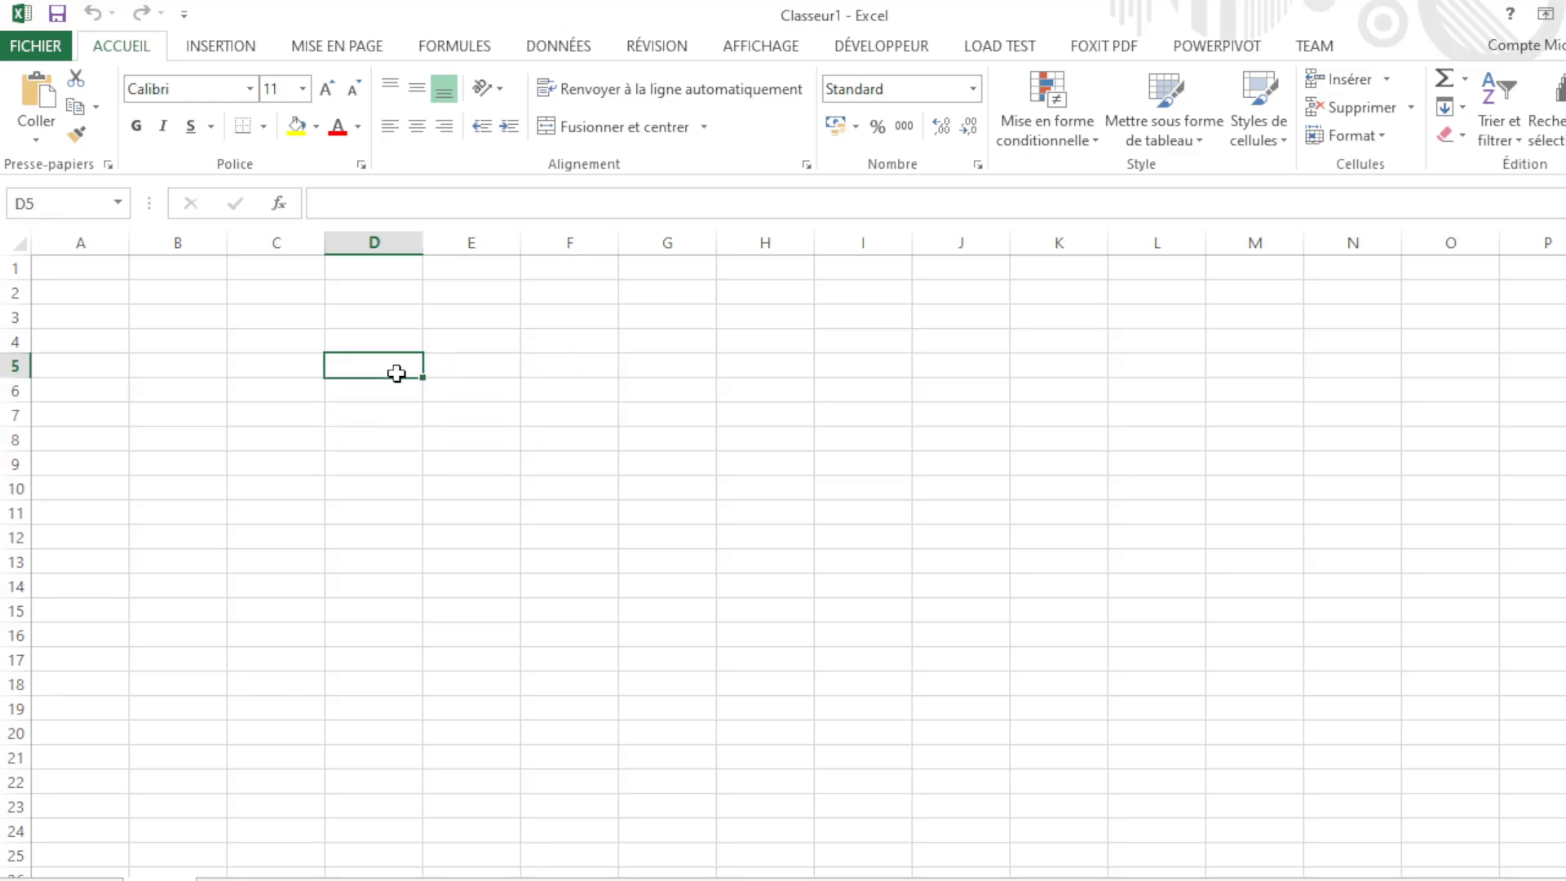
{"action": "left_click", "coordinate": [482, 366]}
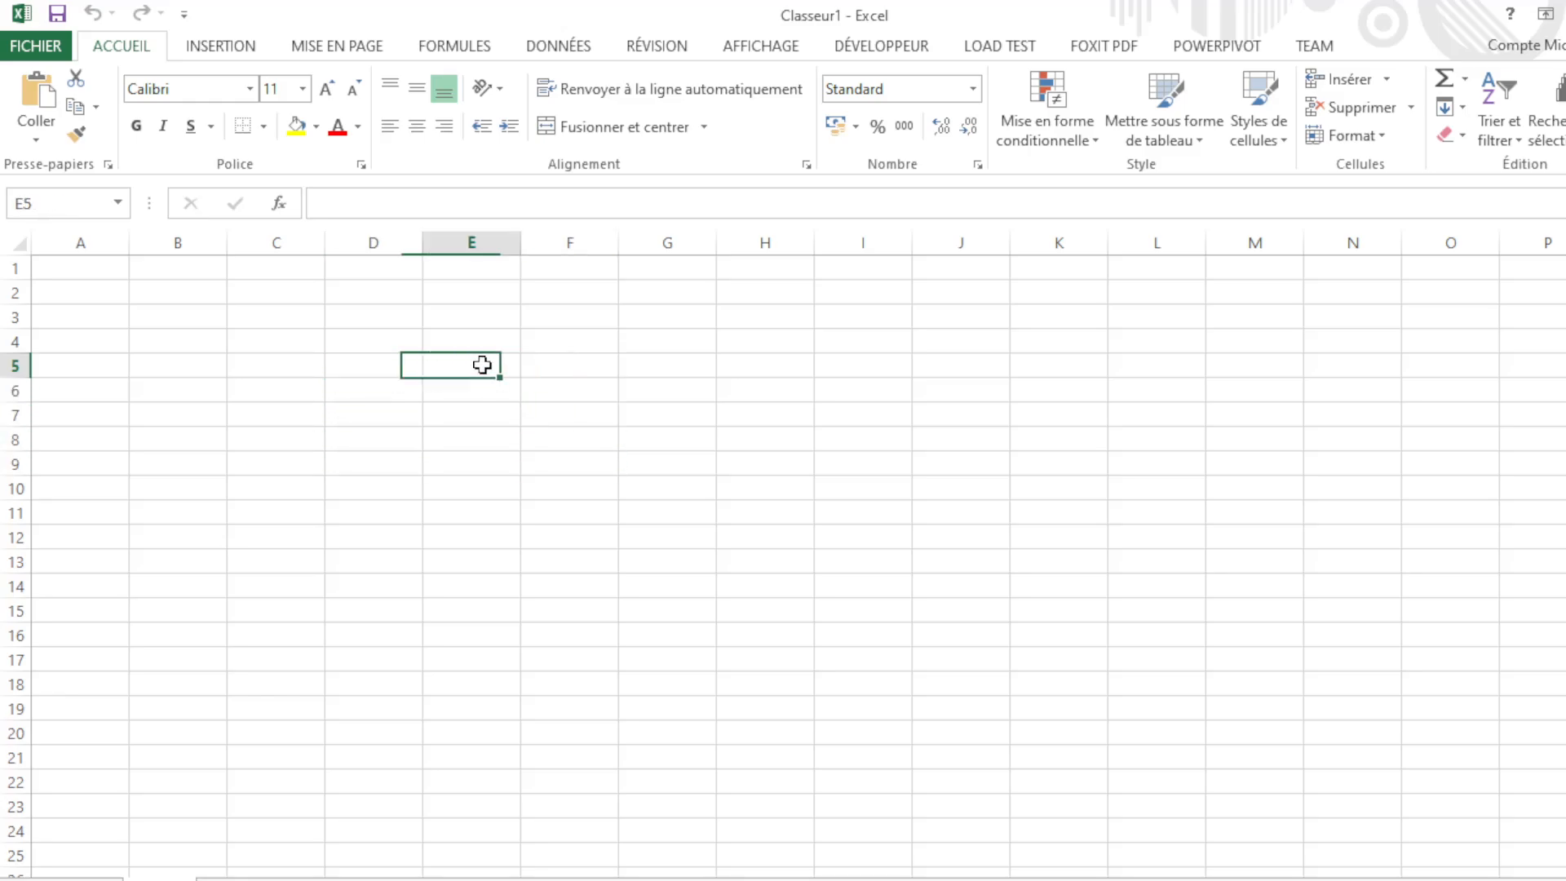
{"action": "left_click", "coordinate": [372, 367]}
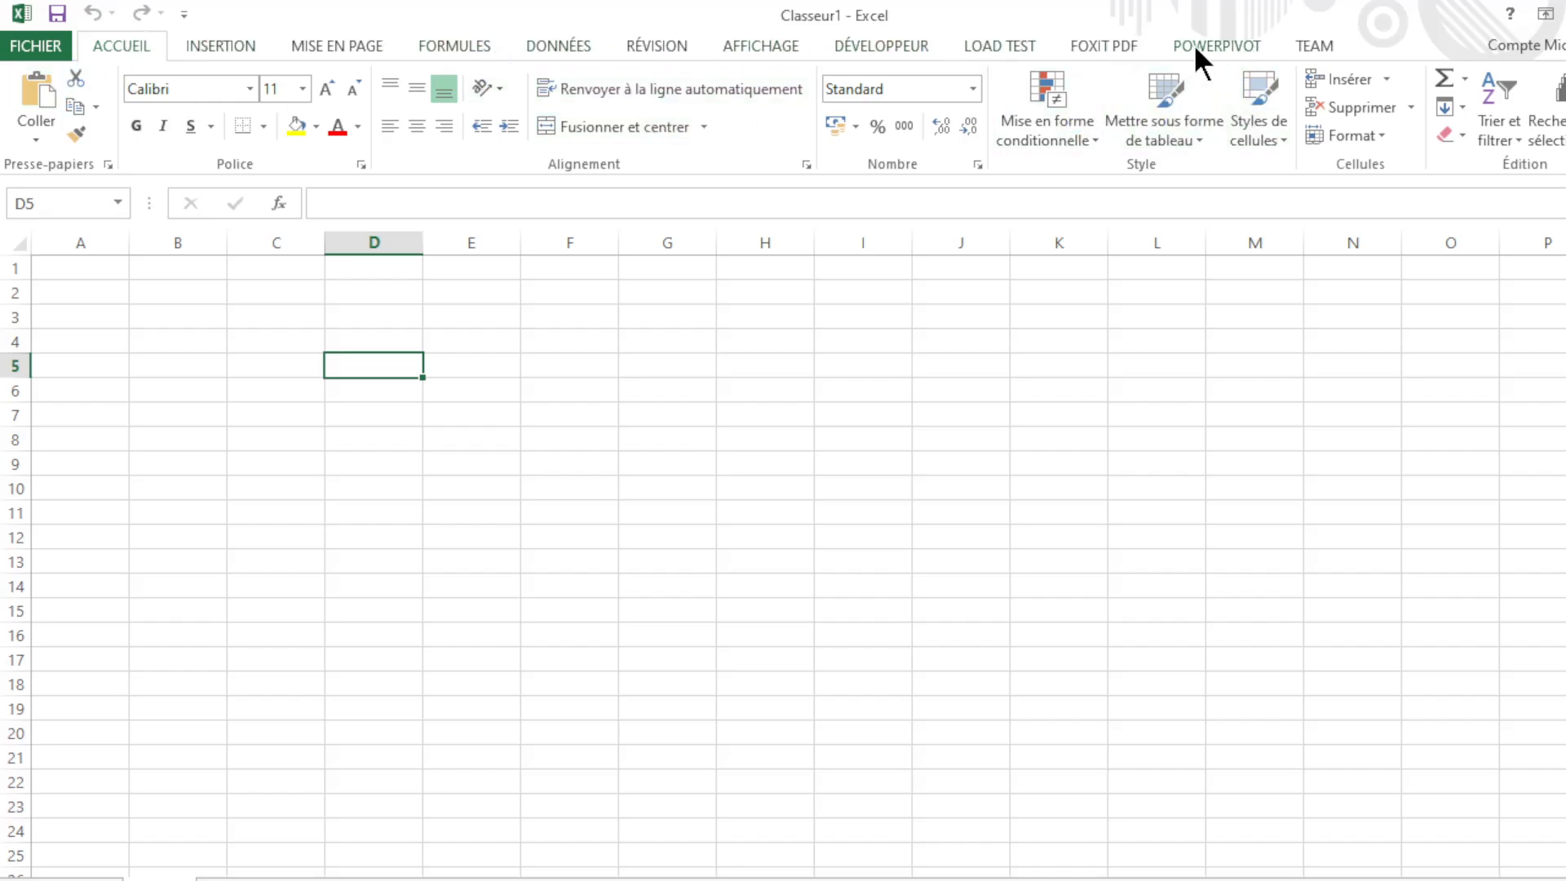
{"action": "left_click", "coordinate": [170, 44]}
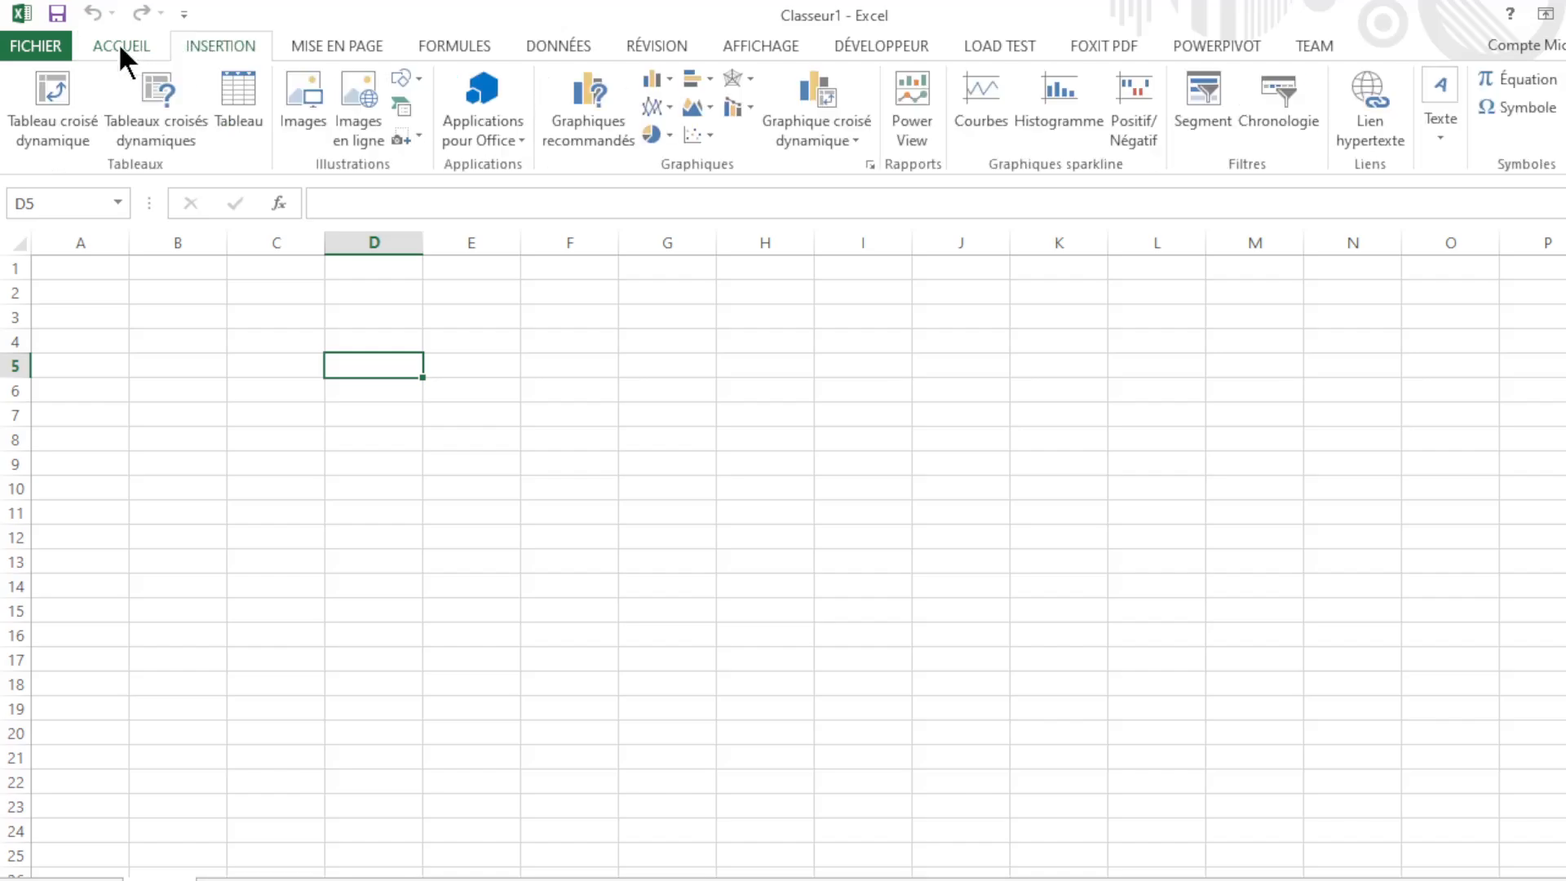
{"action": "left_click", "coordinate": [119, 44]}
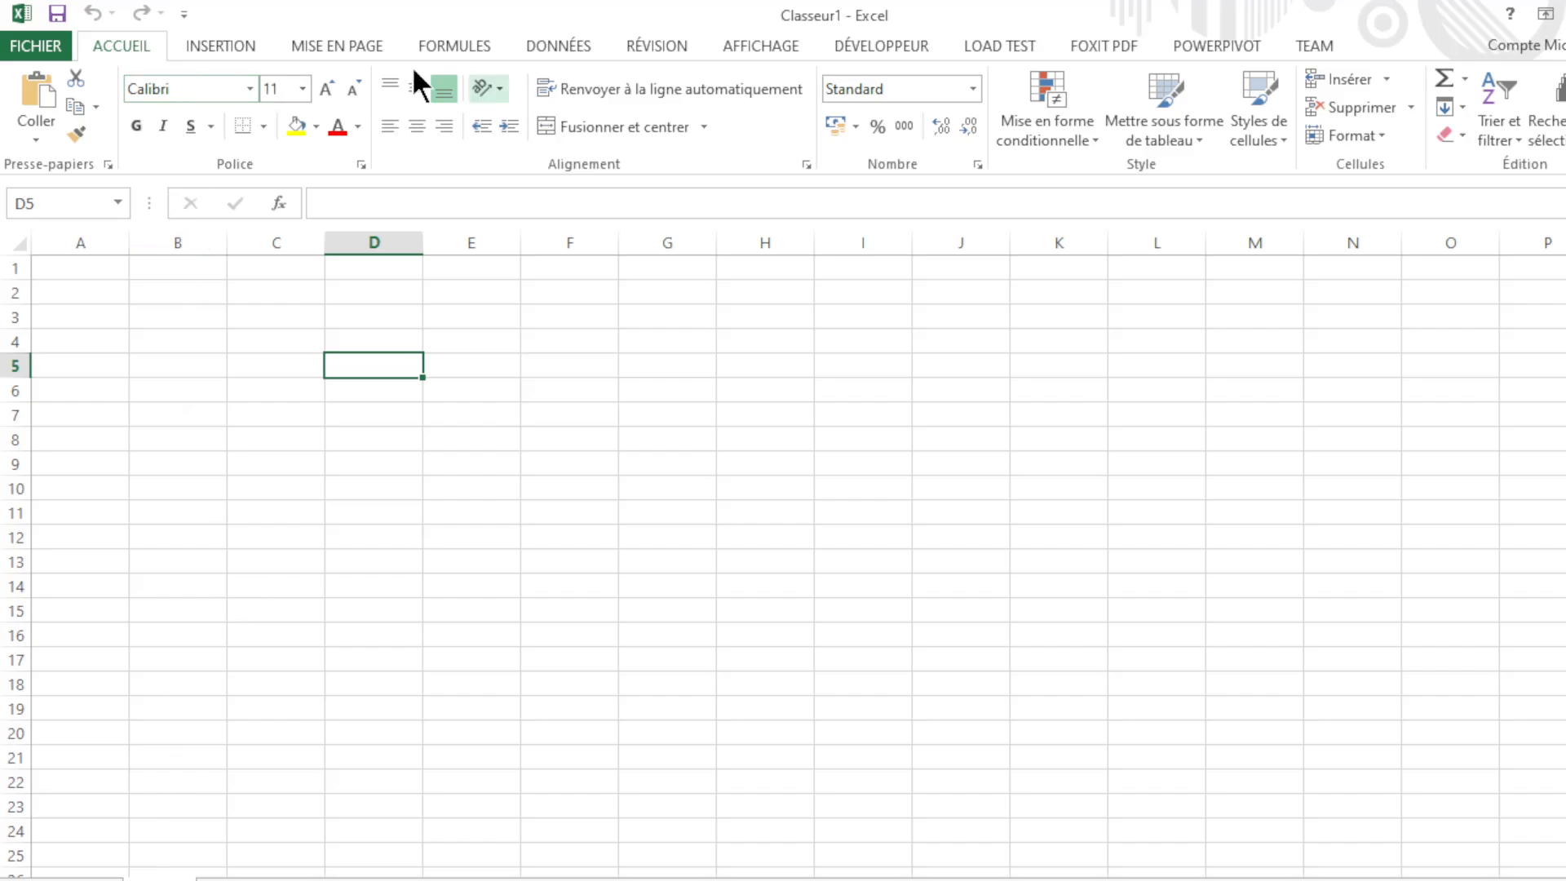
{"action": "left_click", "coordinate": [385, 320]}
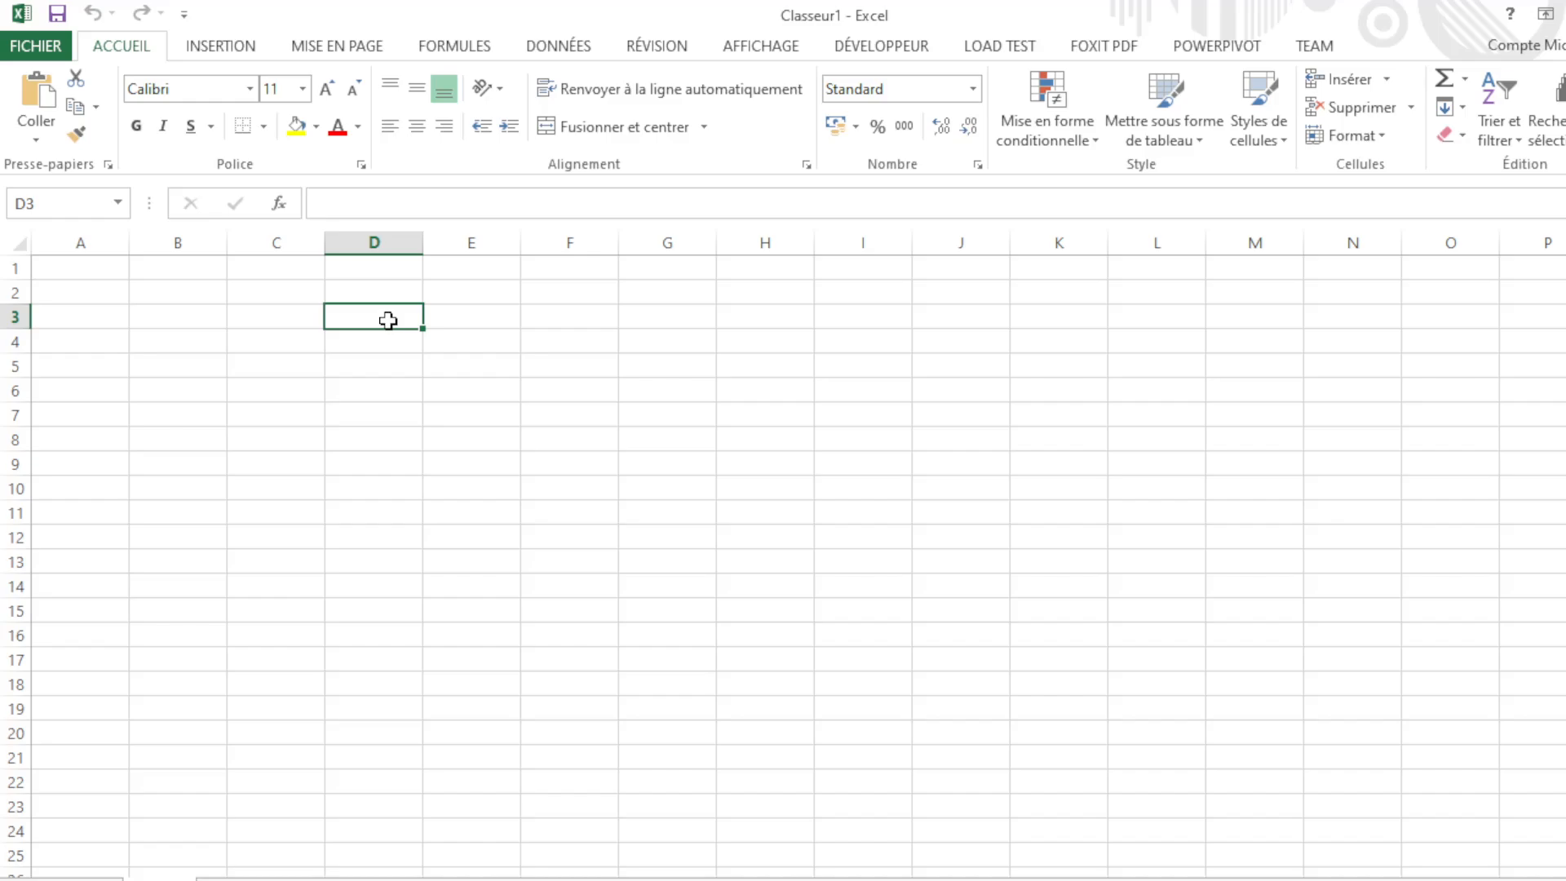
{"action": "left_click", "coordinate": [482, 325]}
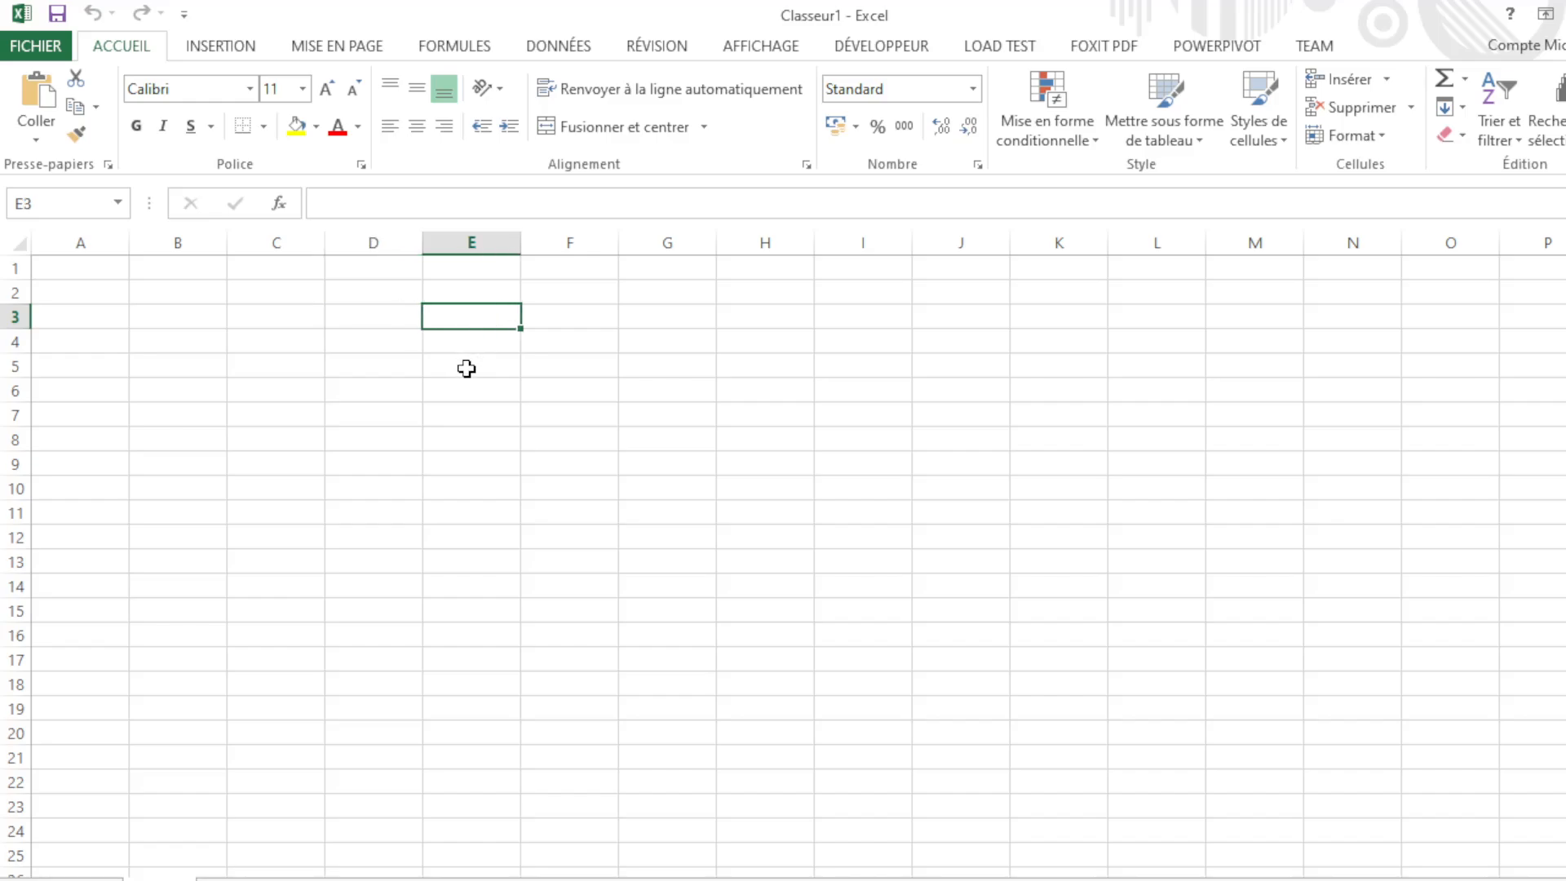
{"action": "left_click", "coordinate": [466, 369]}
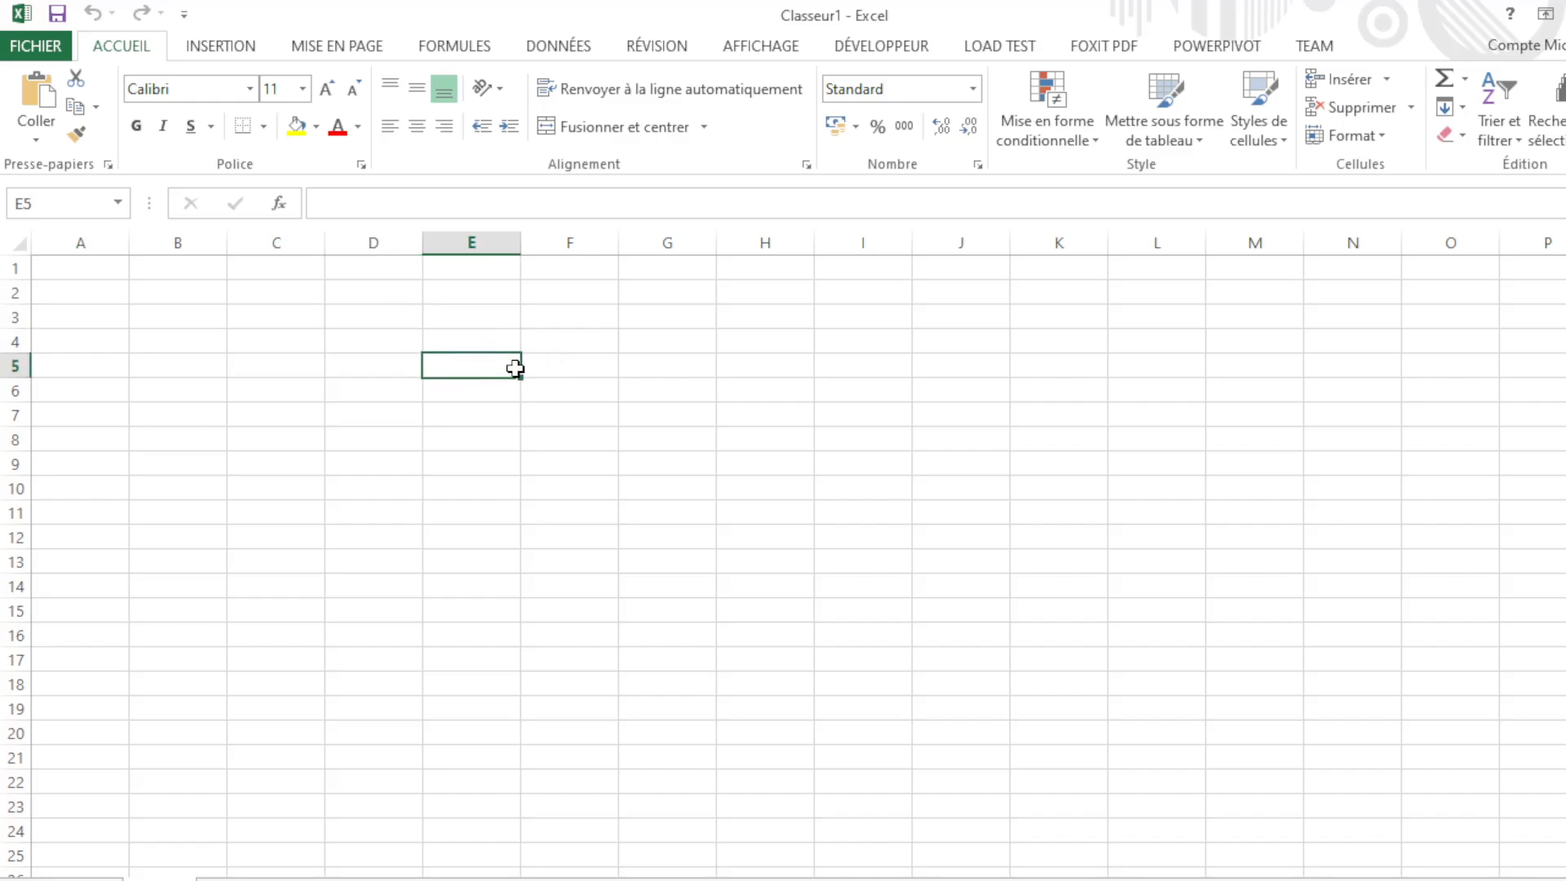
{"action": "left_click", "coordinate": [563, 363]}
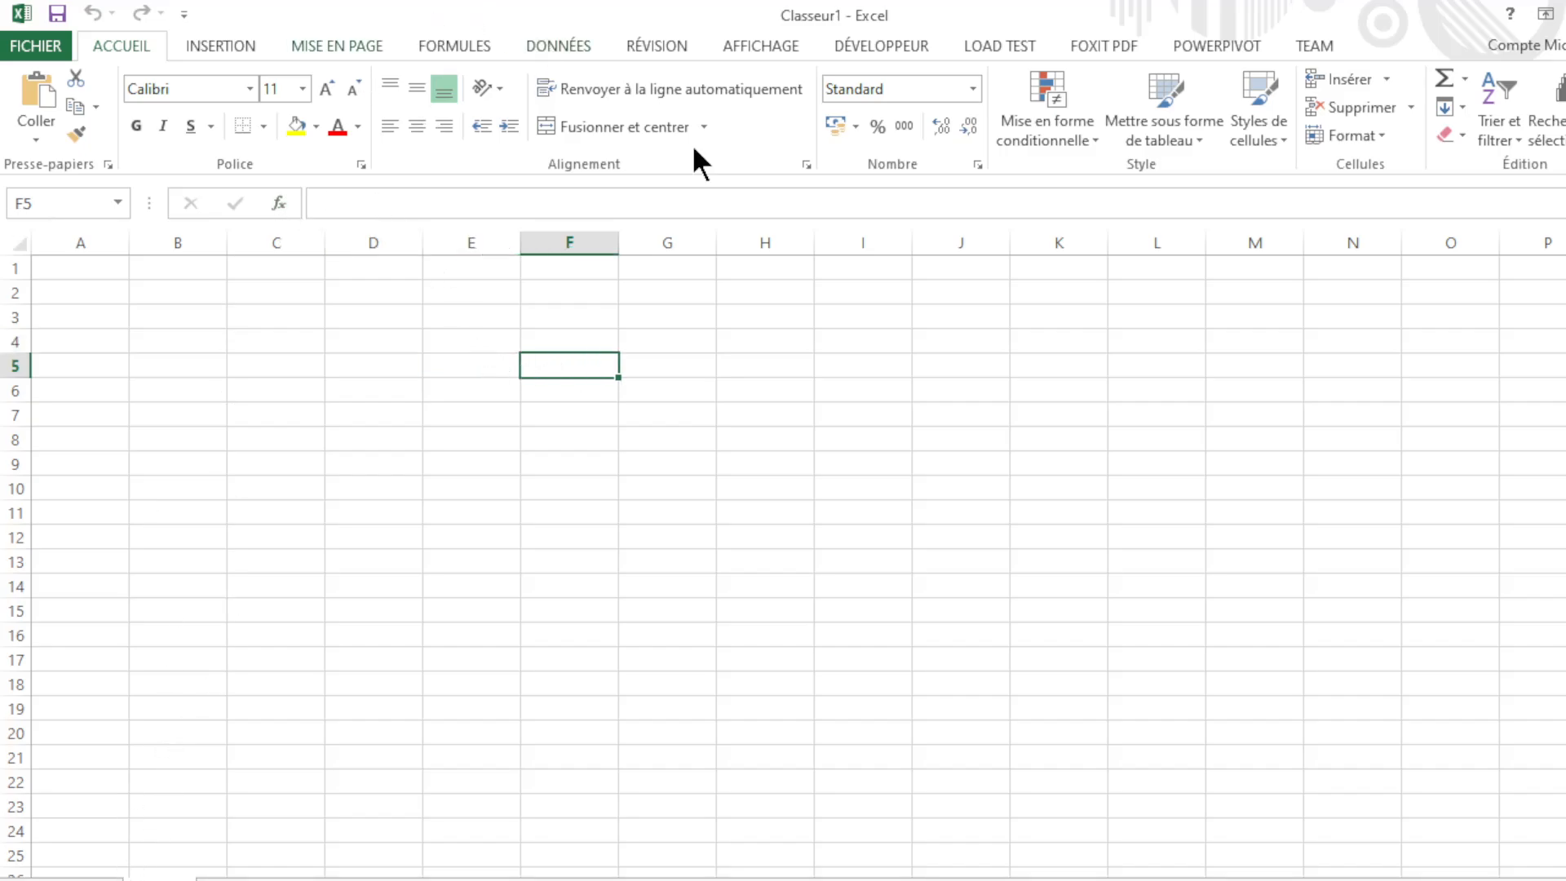
{"action": "left_click", "coordinate": [557, 323]}
{"action": "left_click", "coordinate": [447, 312]}
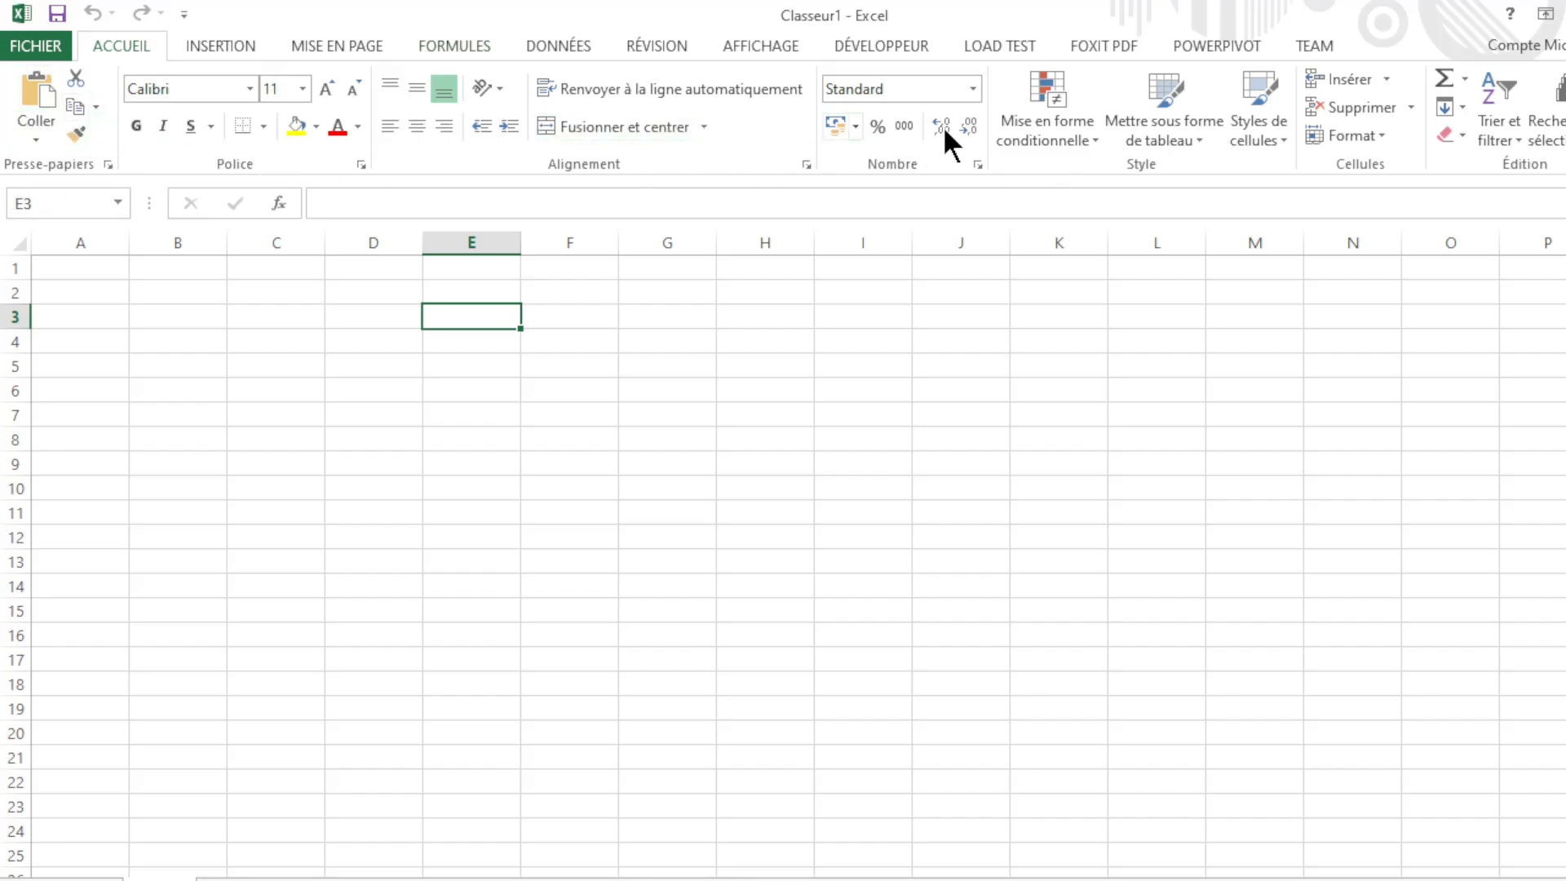
Step: Browse the Insertion, Accueil, Mise en page, Formules and Données tabs, then begin editing E3
{"action": "left_click", "coordinate": [223, 50]}
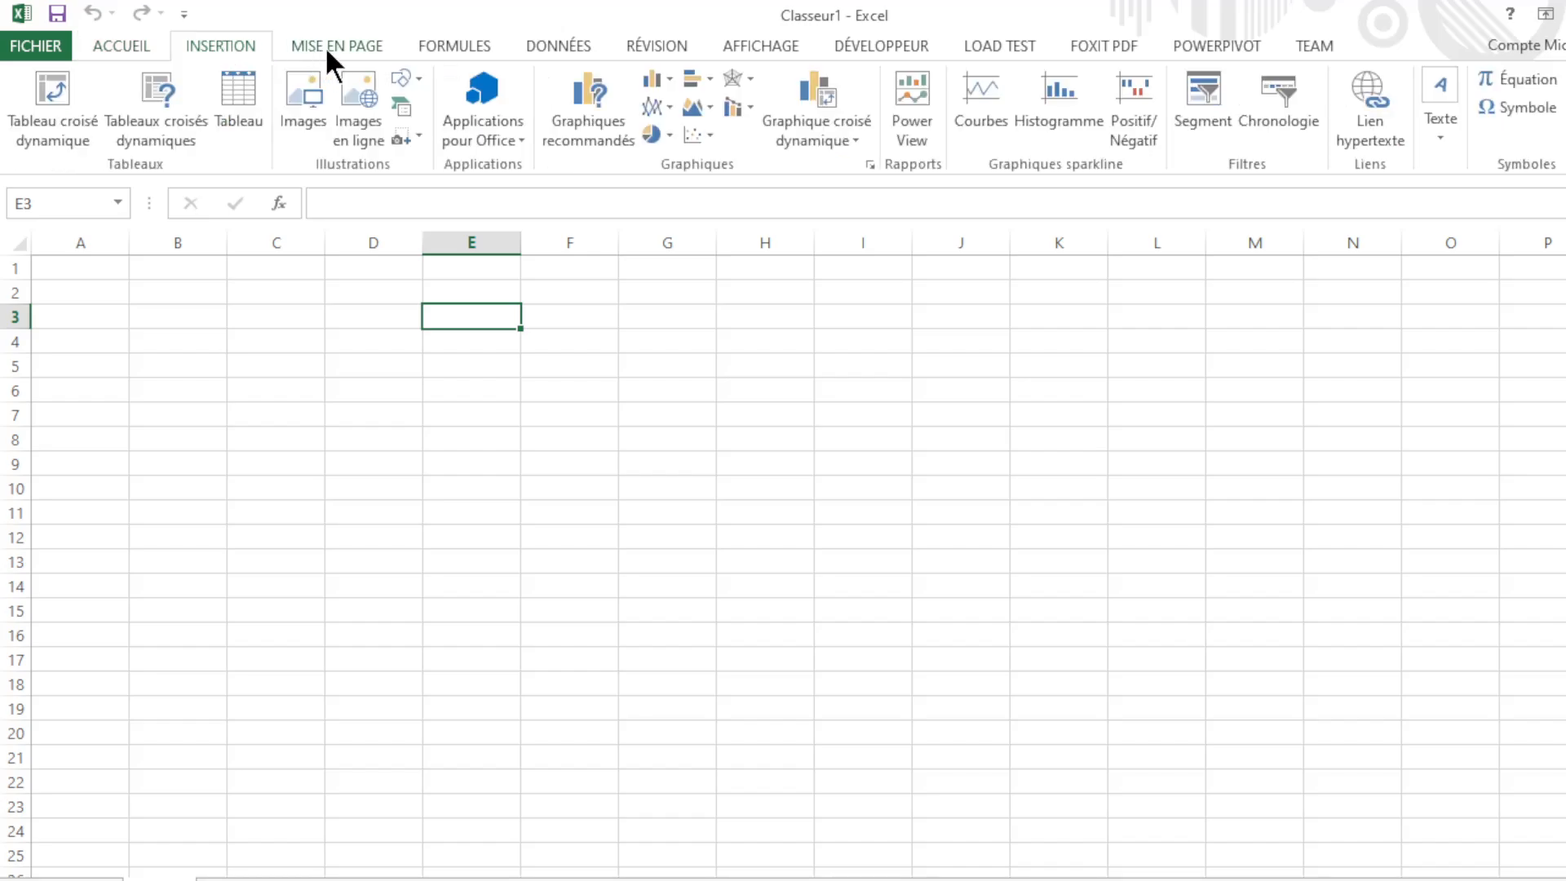
{"action": "left_click", "coordinate": [159, 46]}
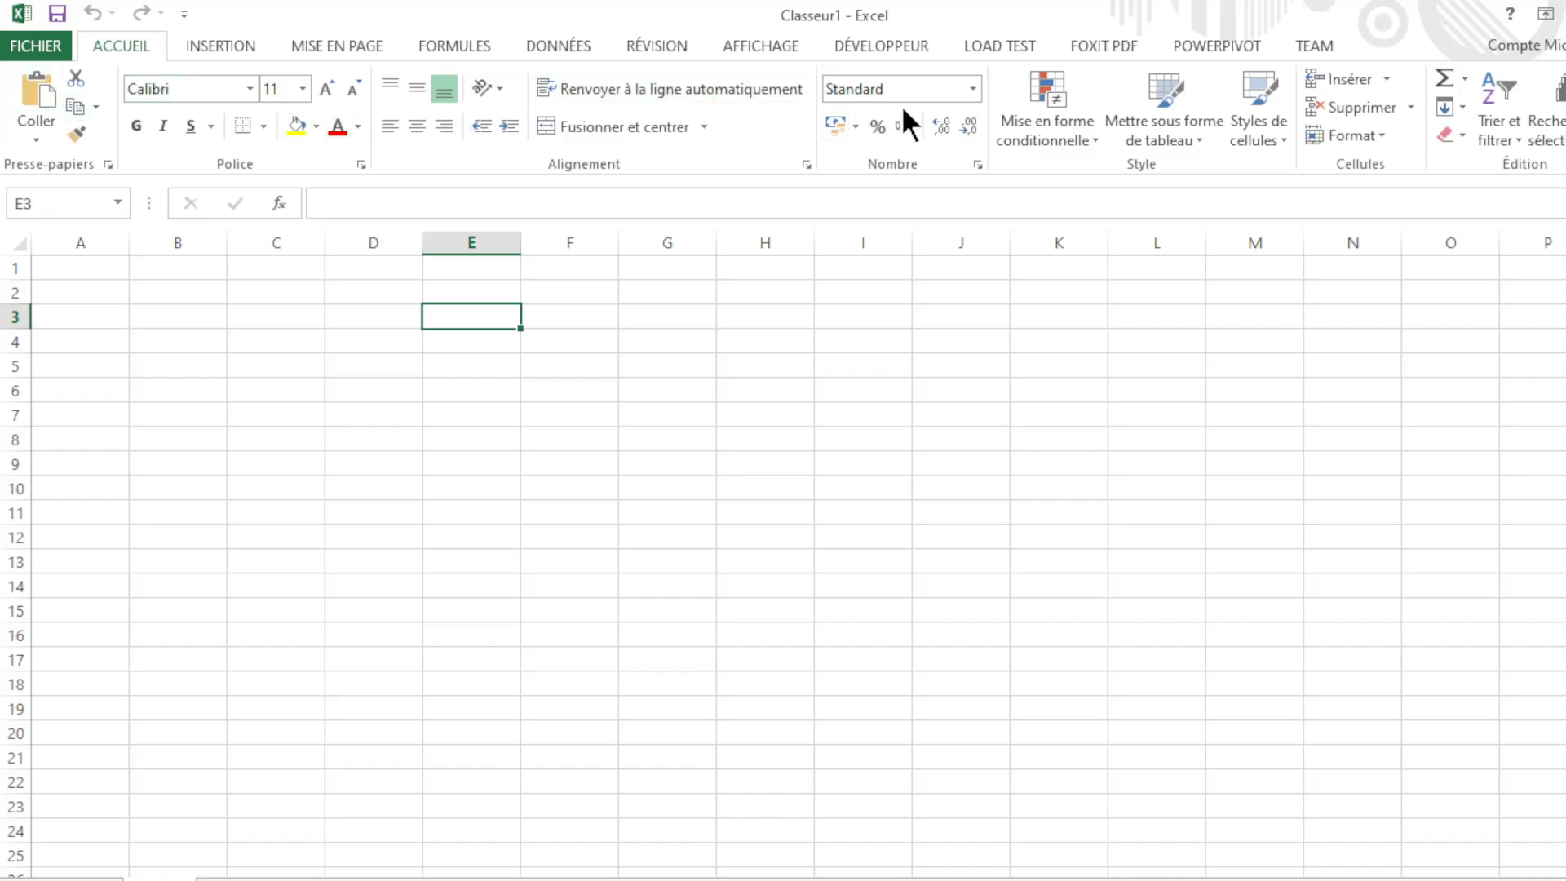
{"action": "left_click", "coordinate": [243, 46]}
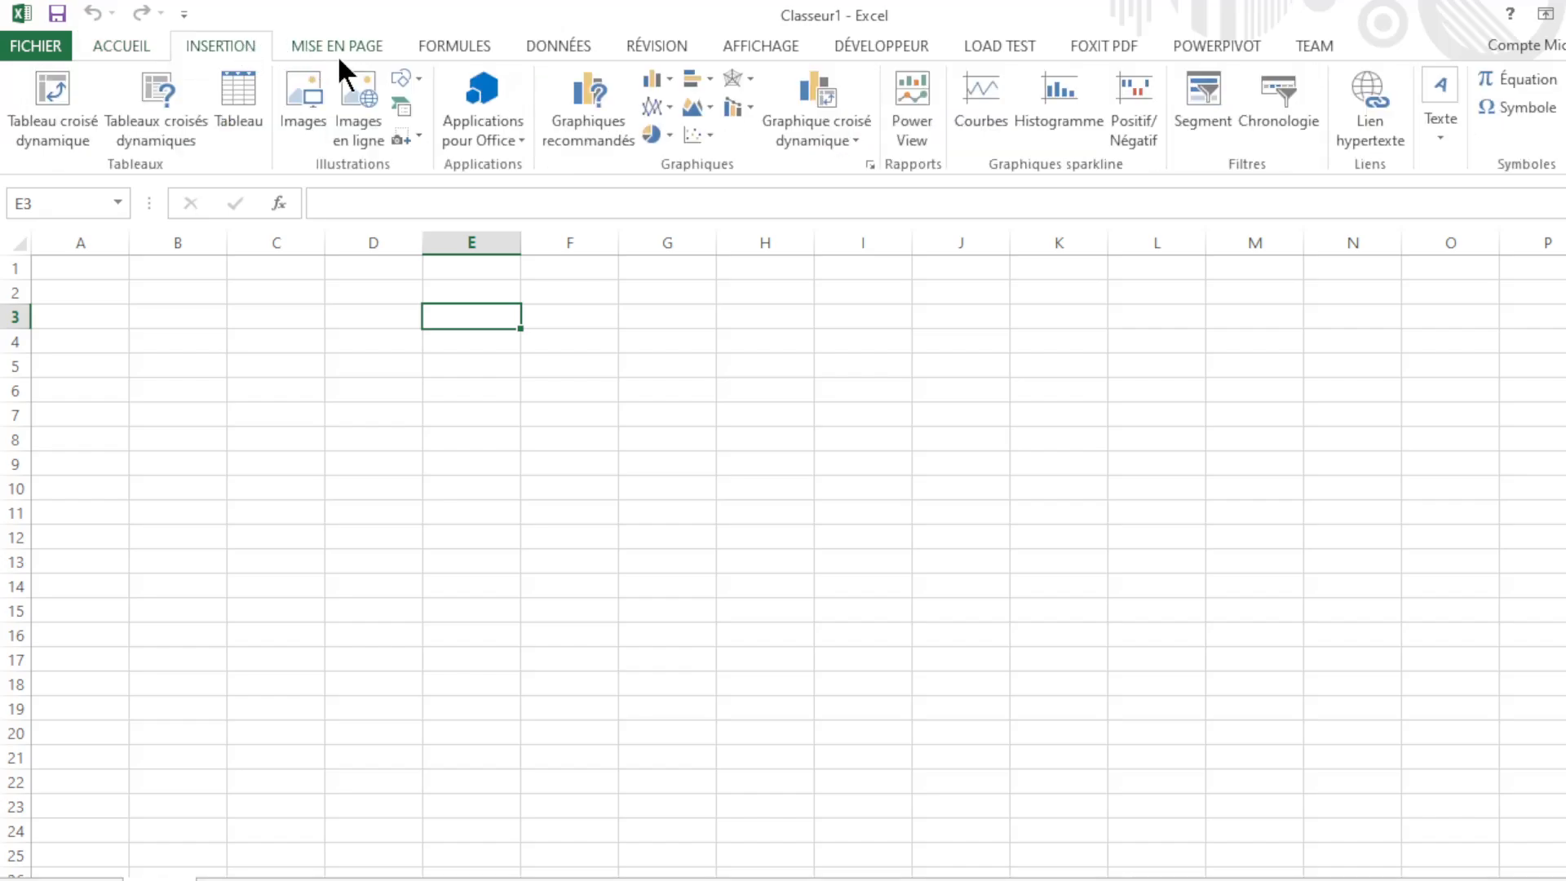
{"action": "left_click", "coordinate": [362, 45]}
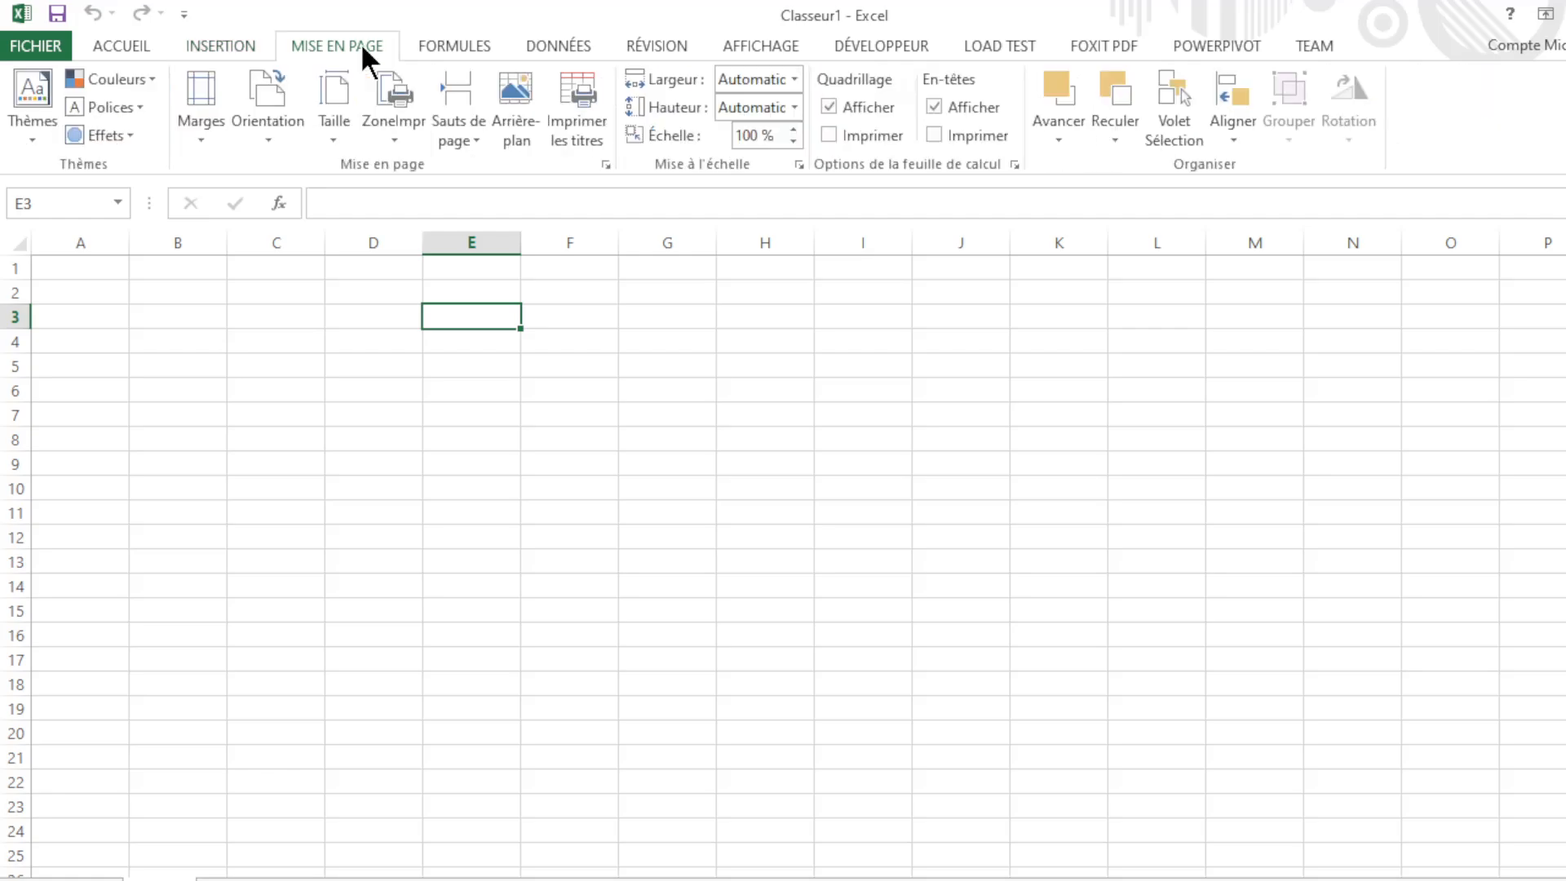
{"action": "left_click", "coordinate": [448, 47]}
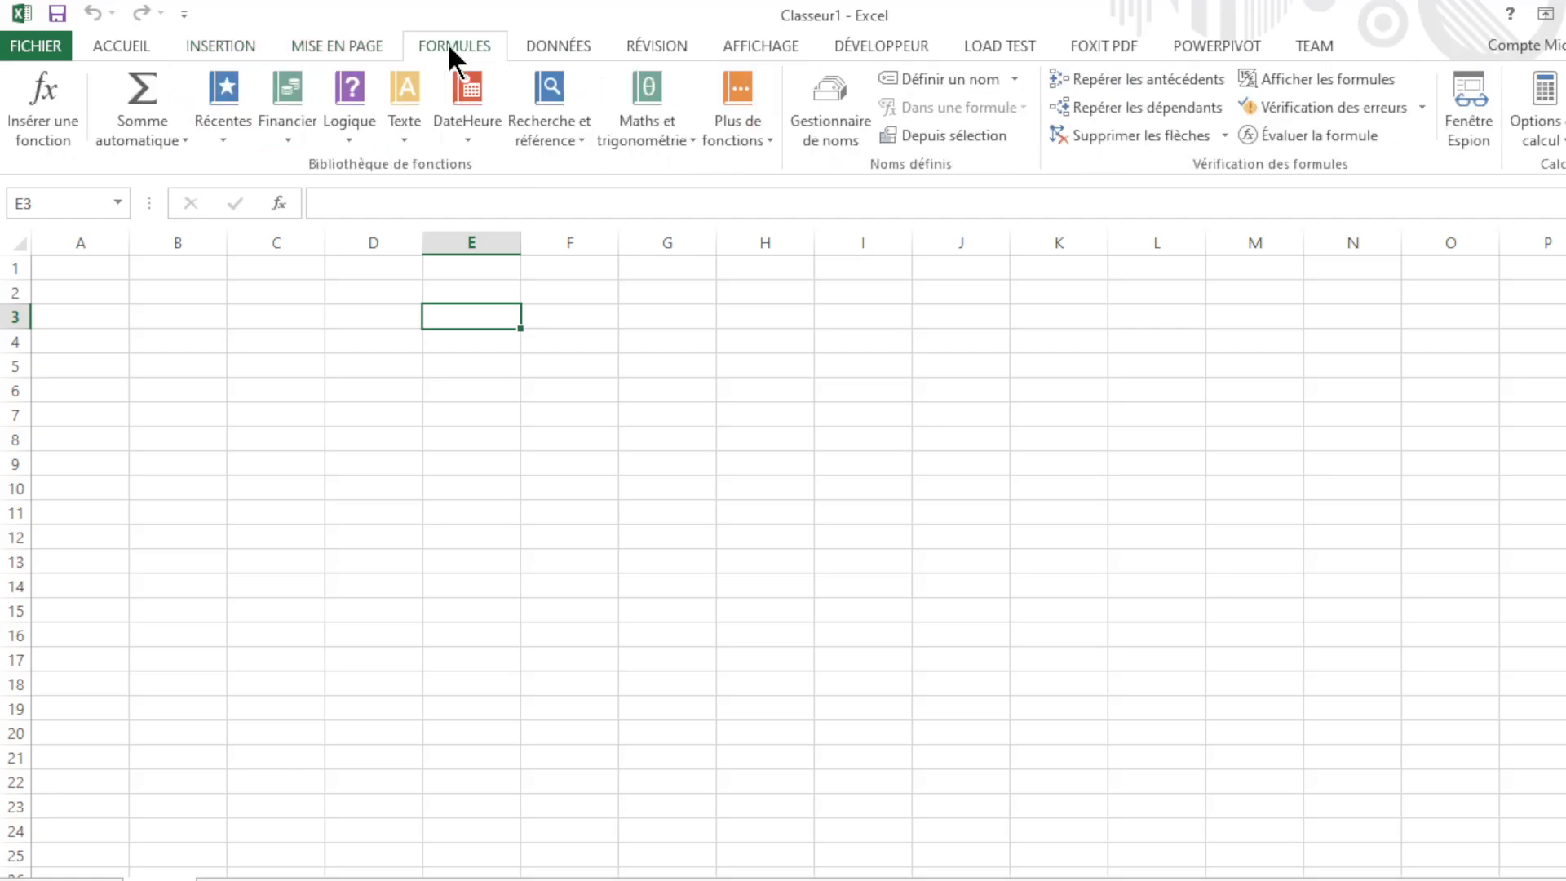
{"action": "left_click", "coordinate": [583, 46]}
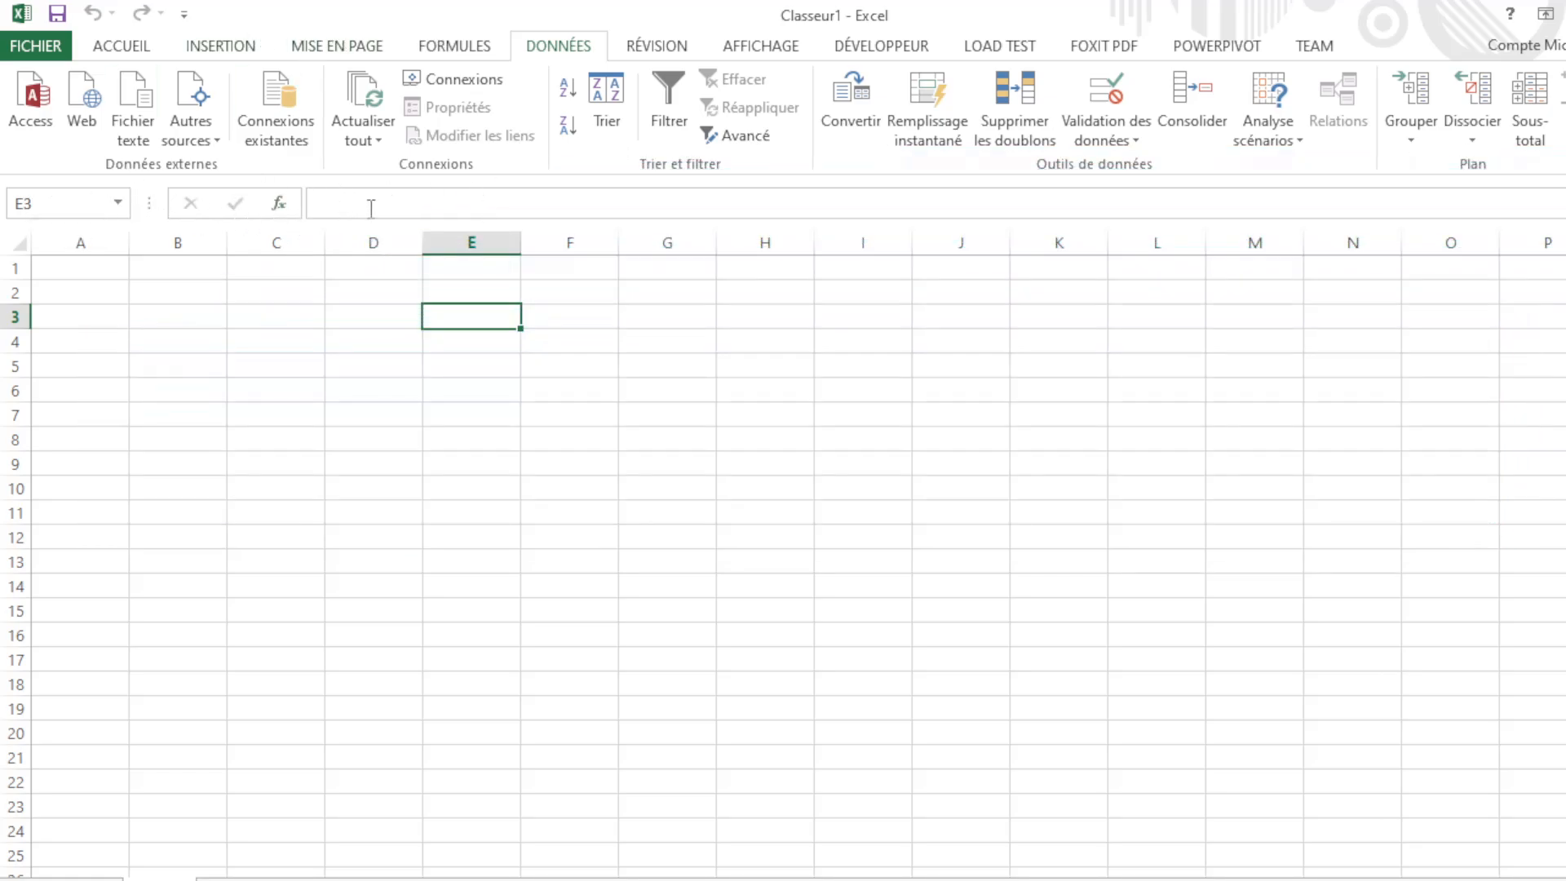
{"action": "left_click", "coordinate": [372, 206]}
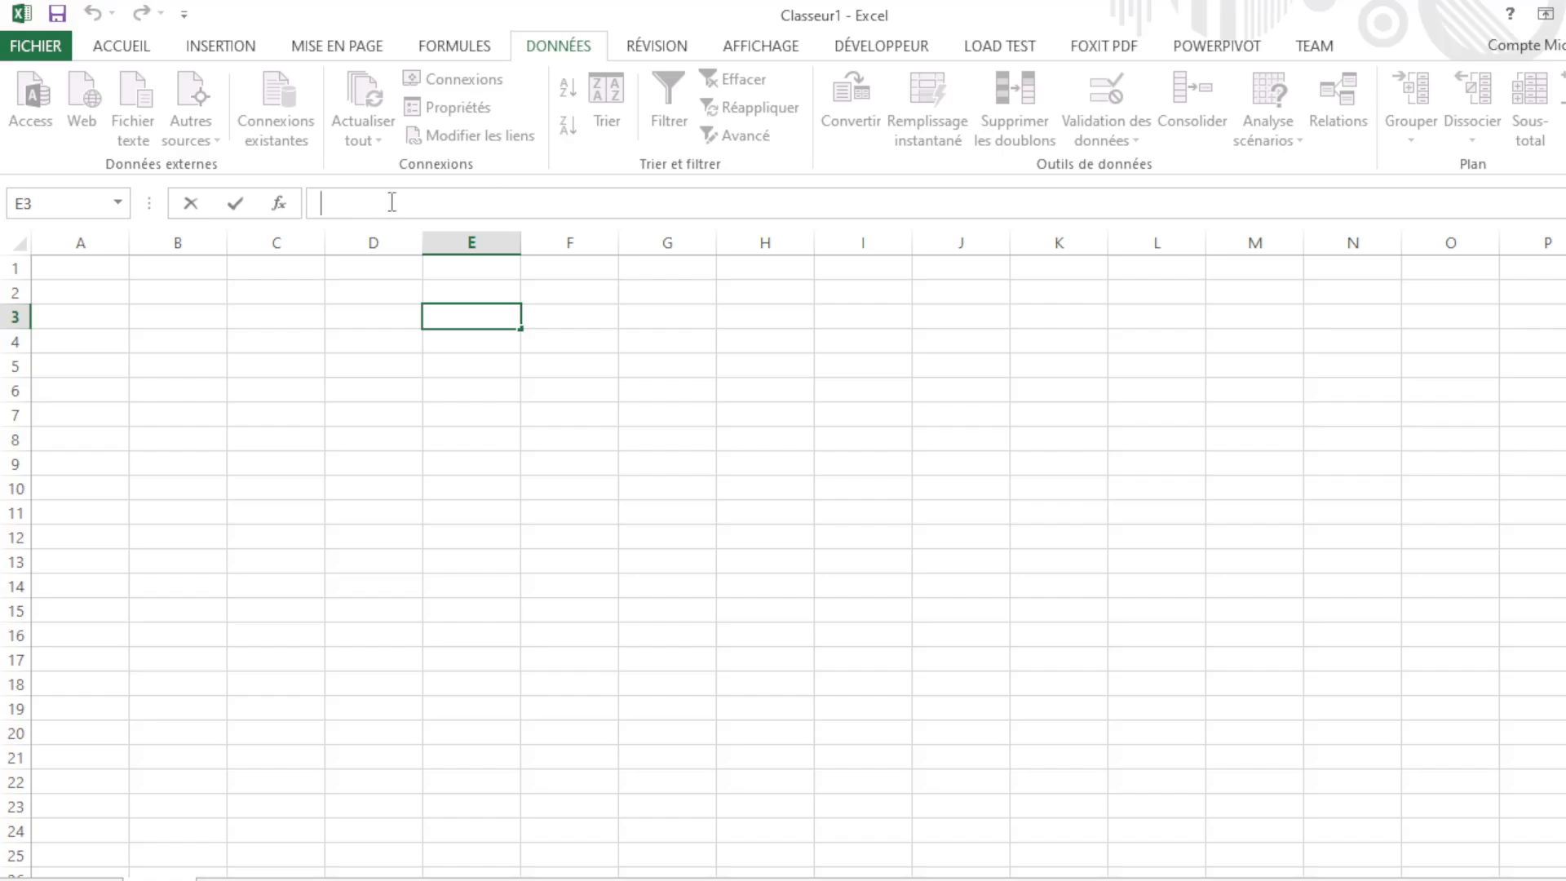
Step: Enter =SOMME(C3:D3) in cell E3, fixing stray characters before committing it
{"action": "type", "text": "=s"}
{"action": "type", "text": "omme"}
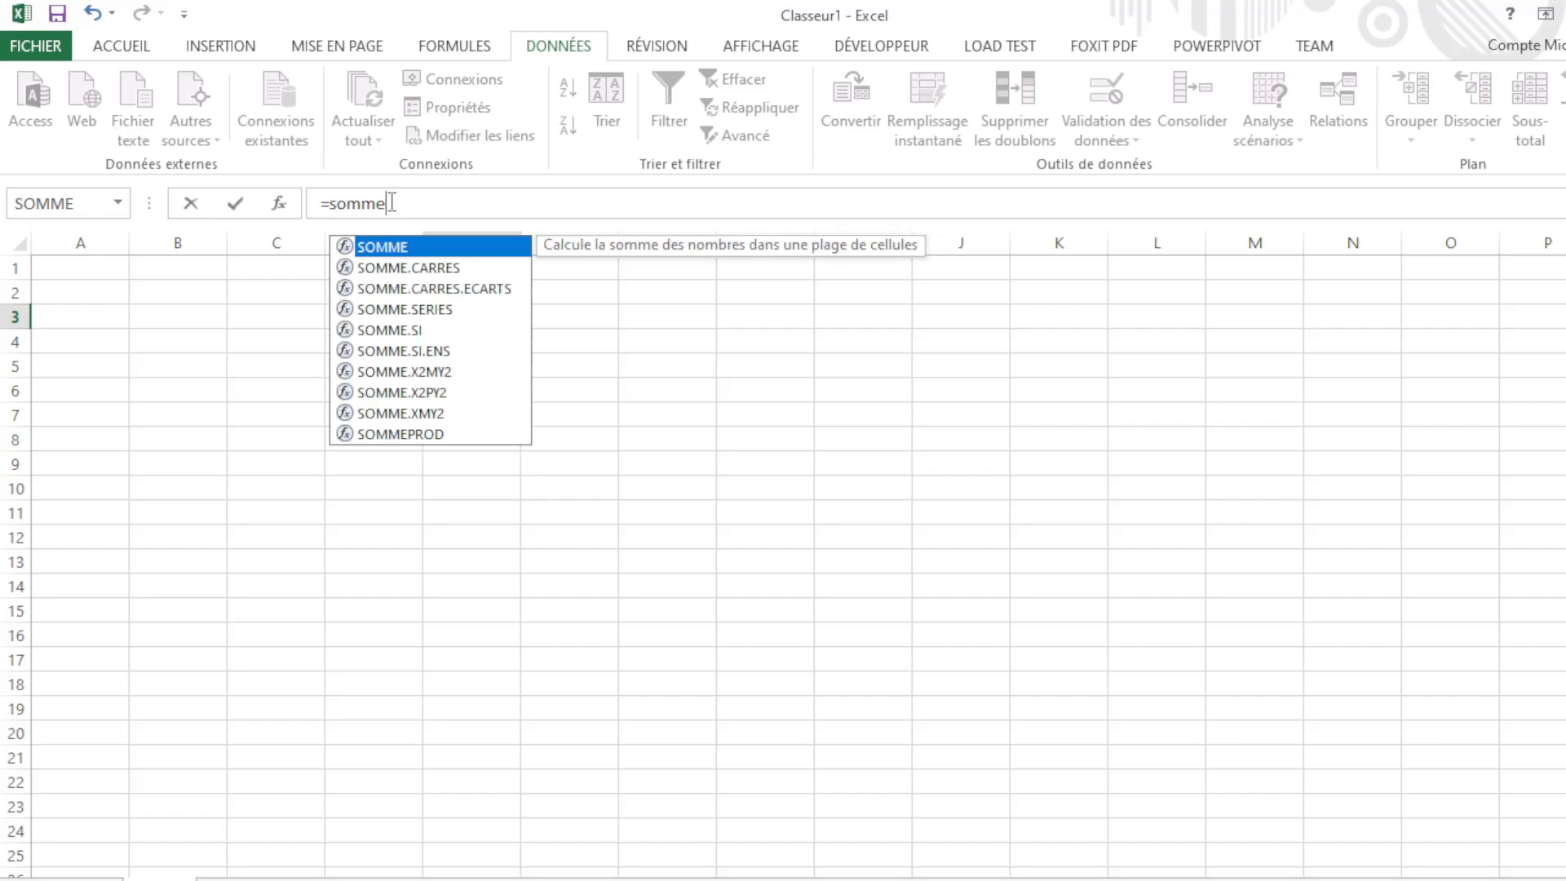
{"action": "key", "text": "Tab"}
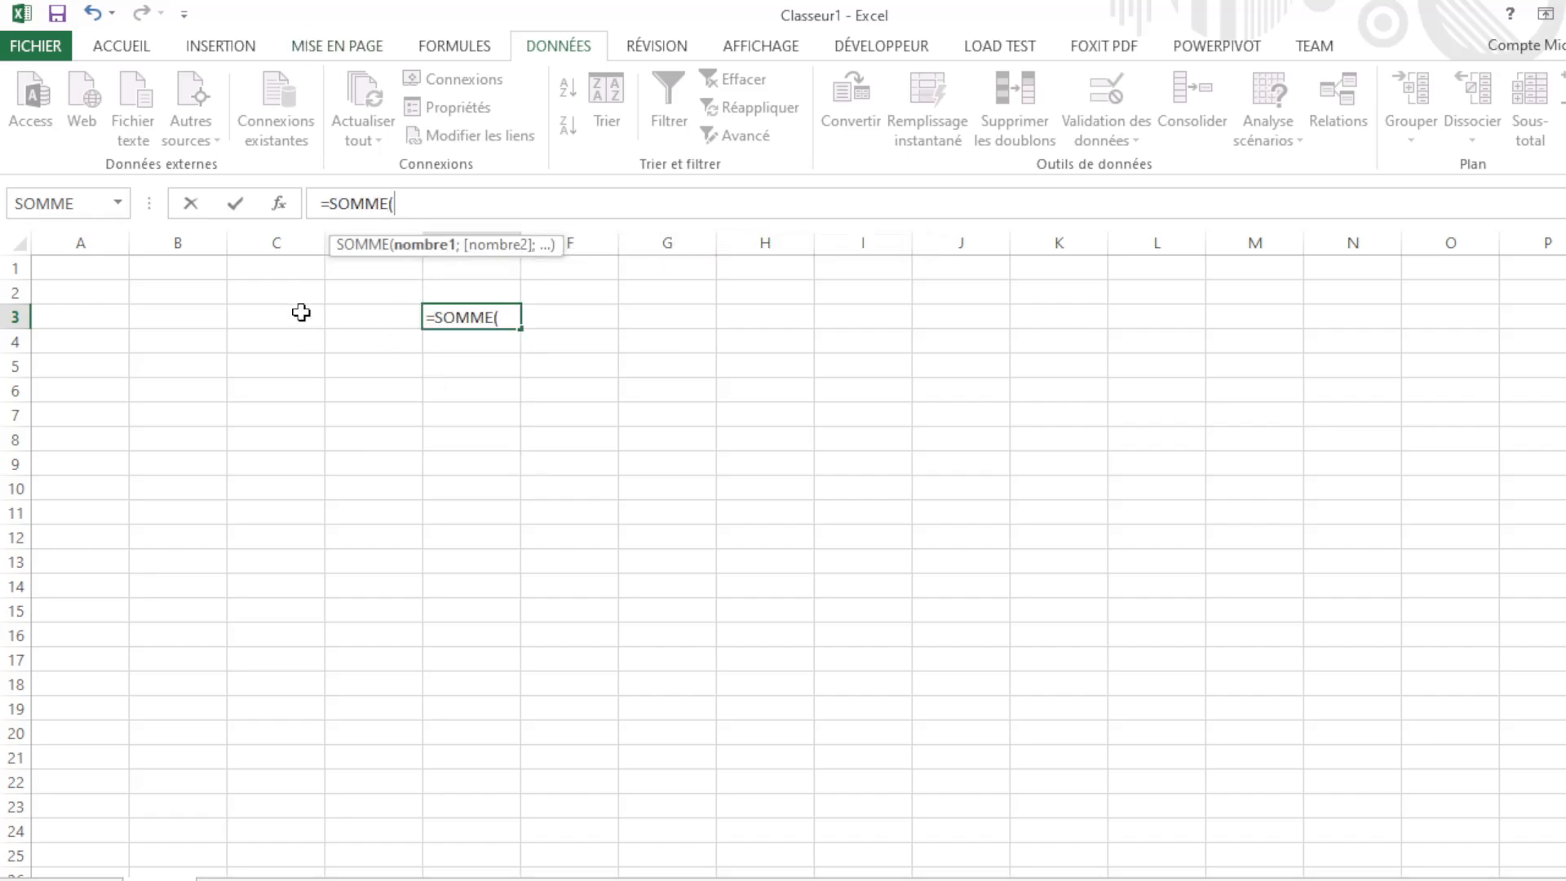
{"action": "left_click", "coordinate": [301, 312]}
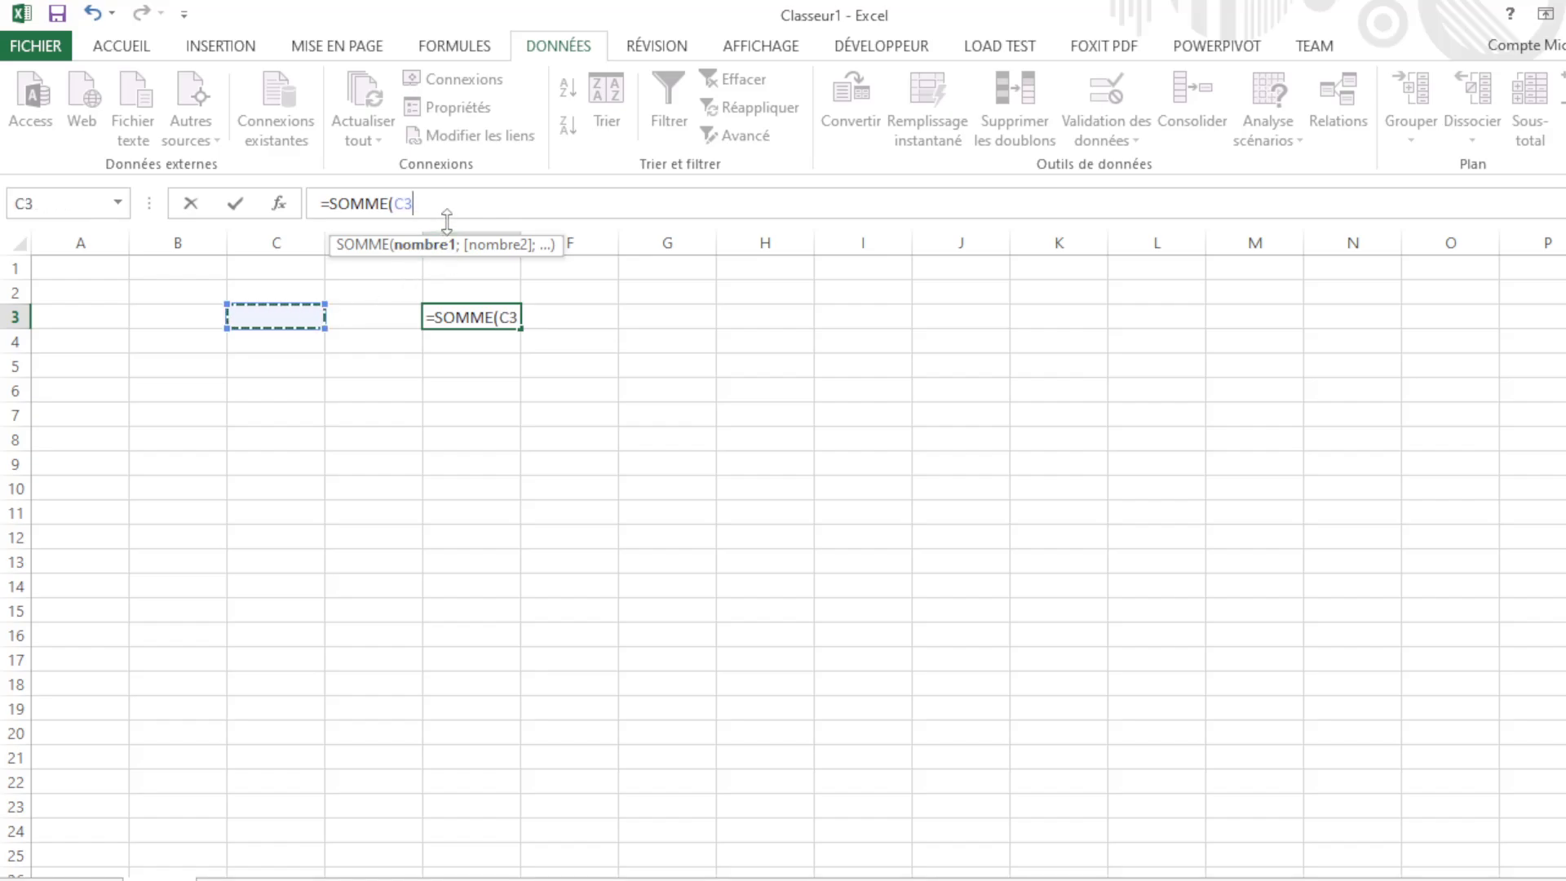
{"action": "left_click", "coordinate": [390, 315]}
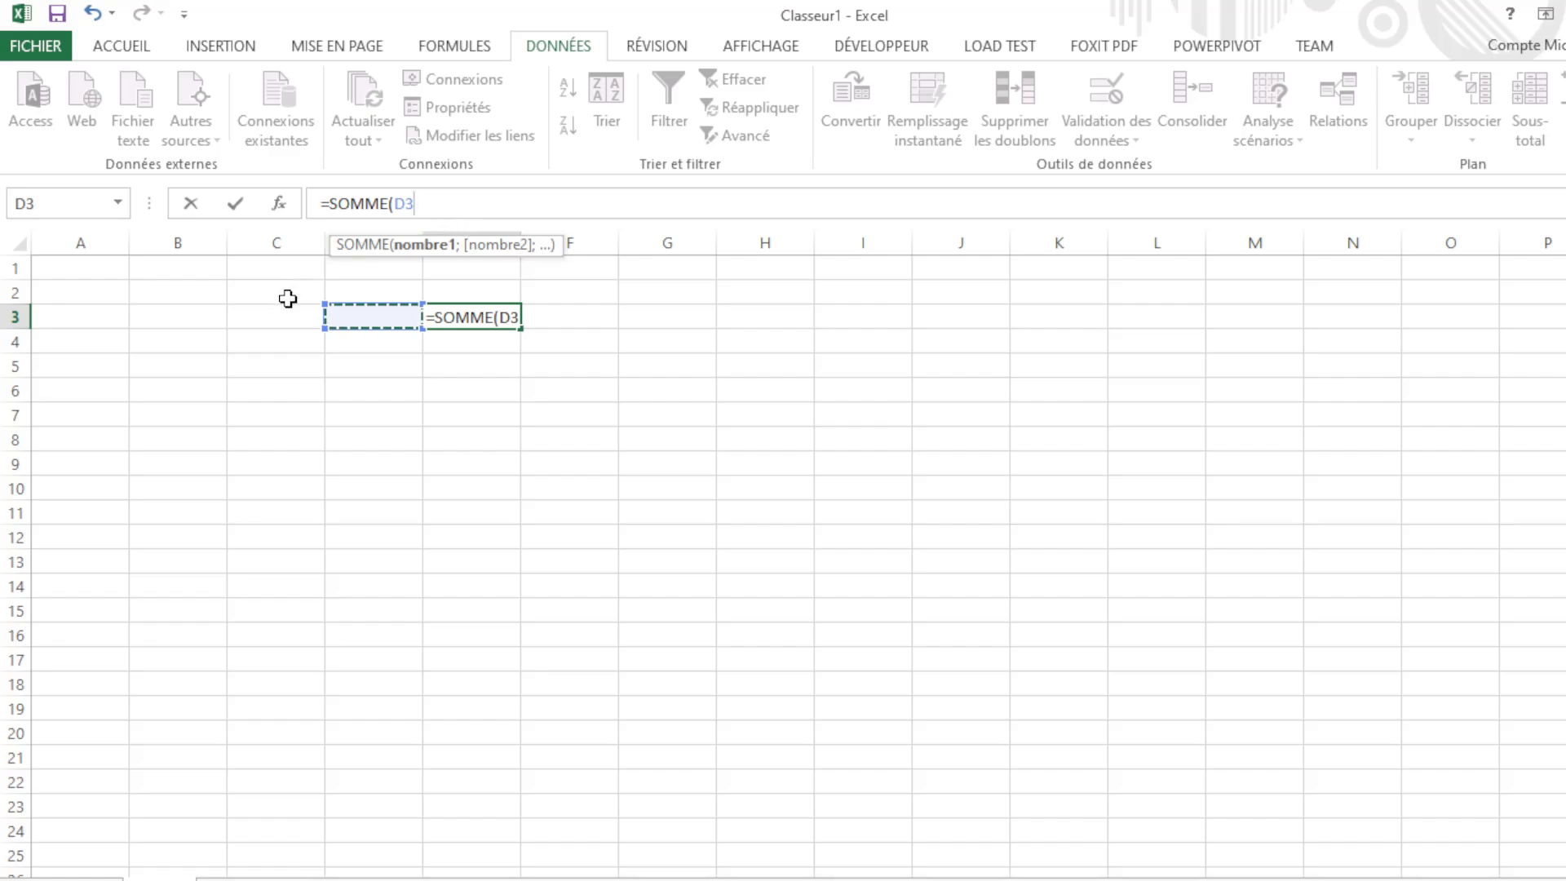
{"action": "left_click_drag", "start_coordinate": [299, 311], "coordinate": [396, 315]}
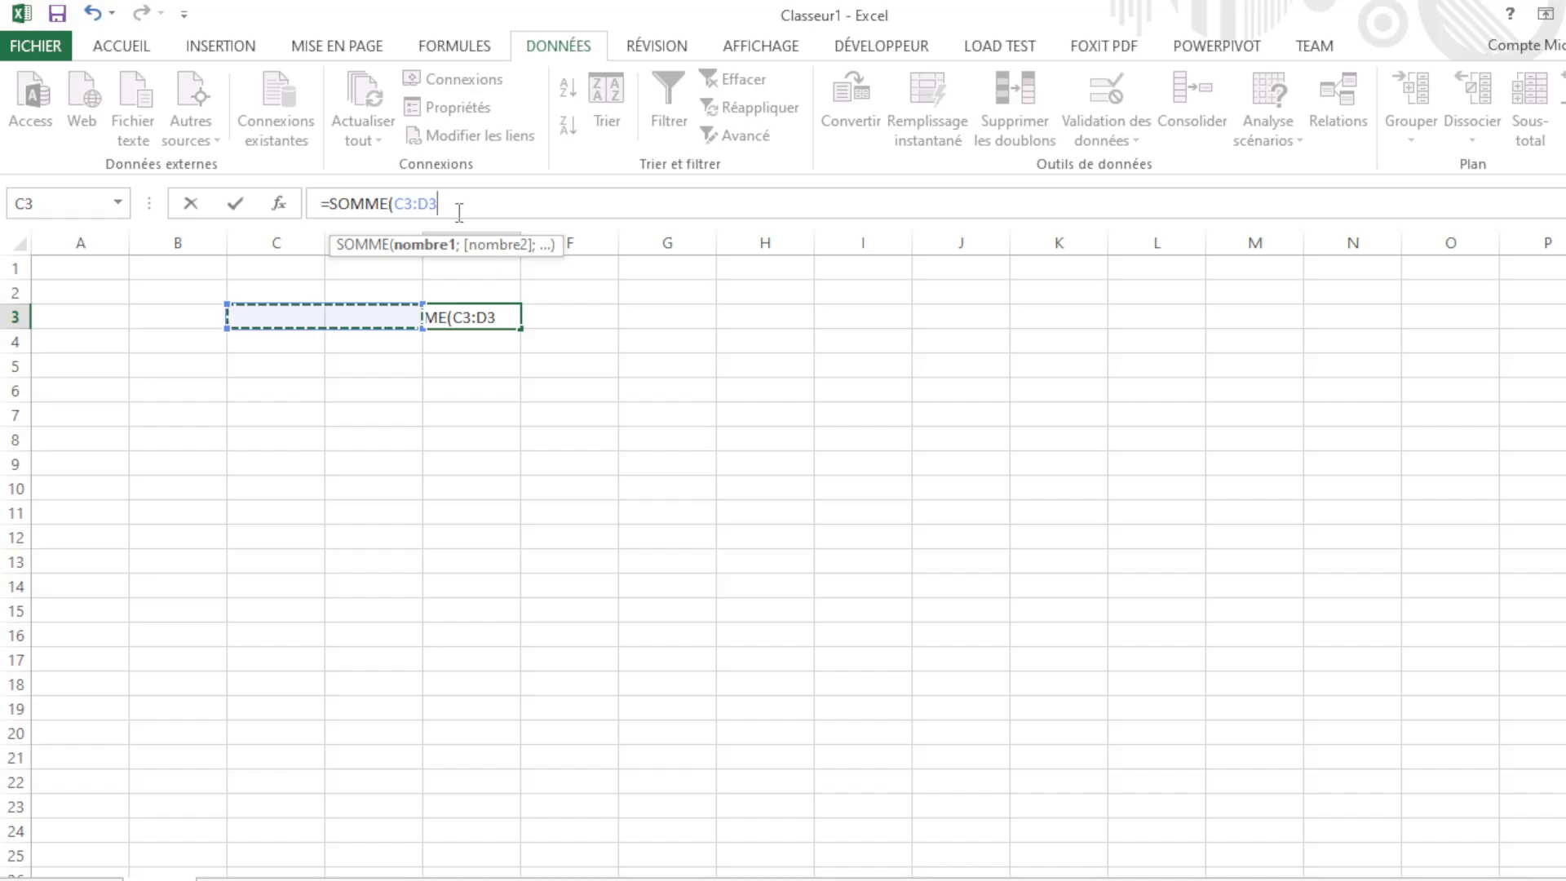
{"action": "type", "text": "à"}
{"action": "key", "text": "BackSpace"}
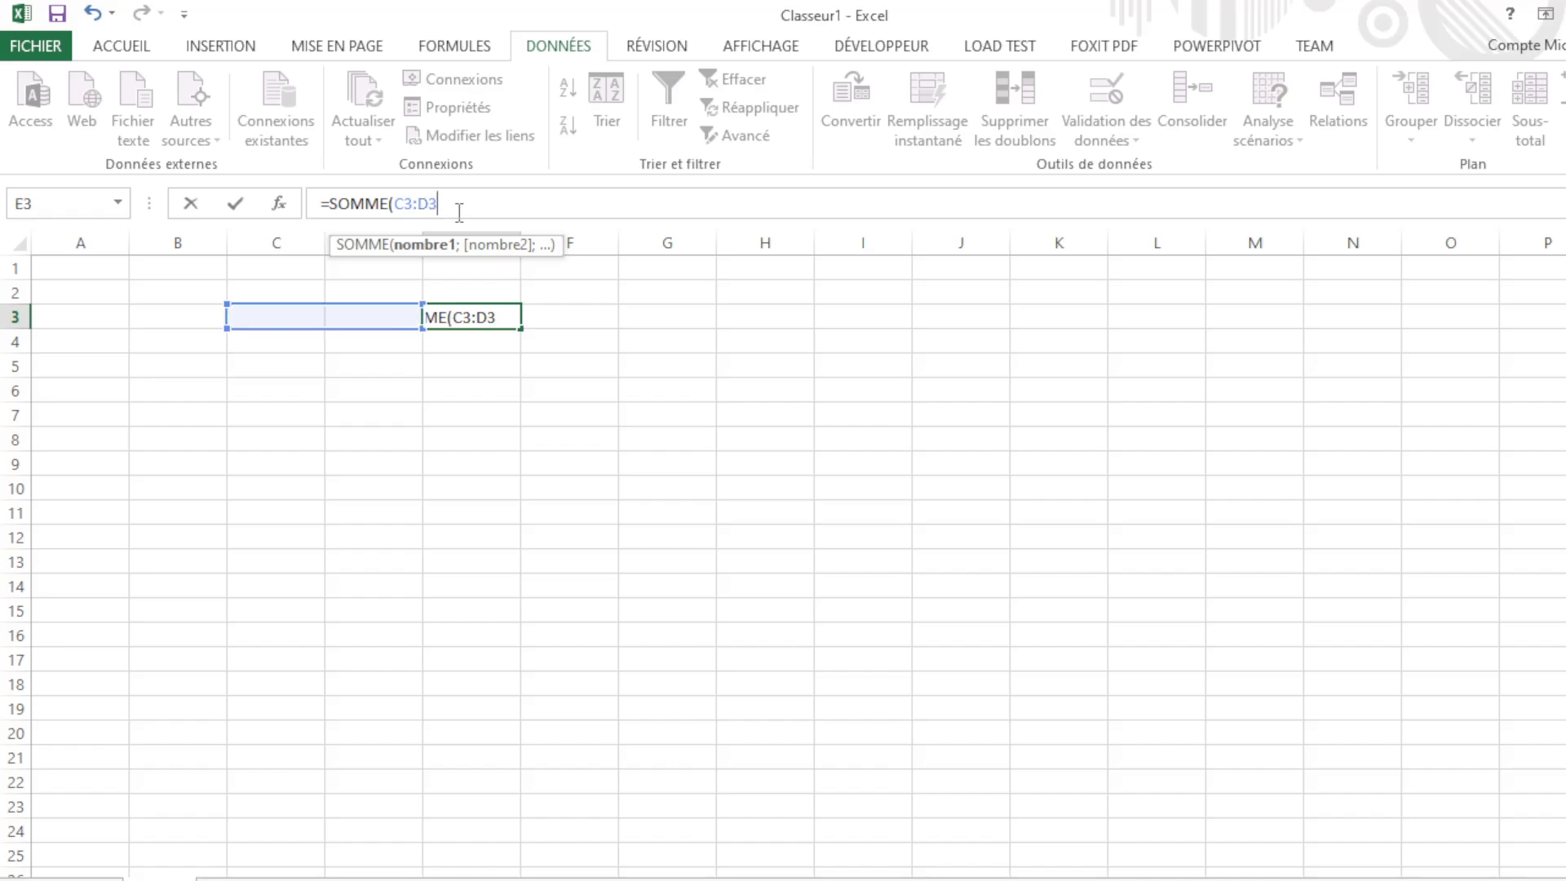
{"action": "type", "text": "0"}
{"action": "key", "text": "BackSpace"}
{"action": "type", "text": "°"}
{"action": "key", "text": "Return"}
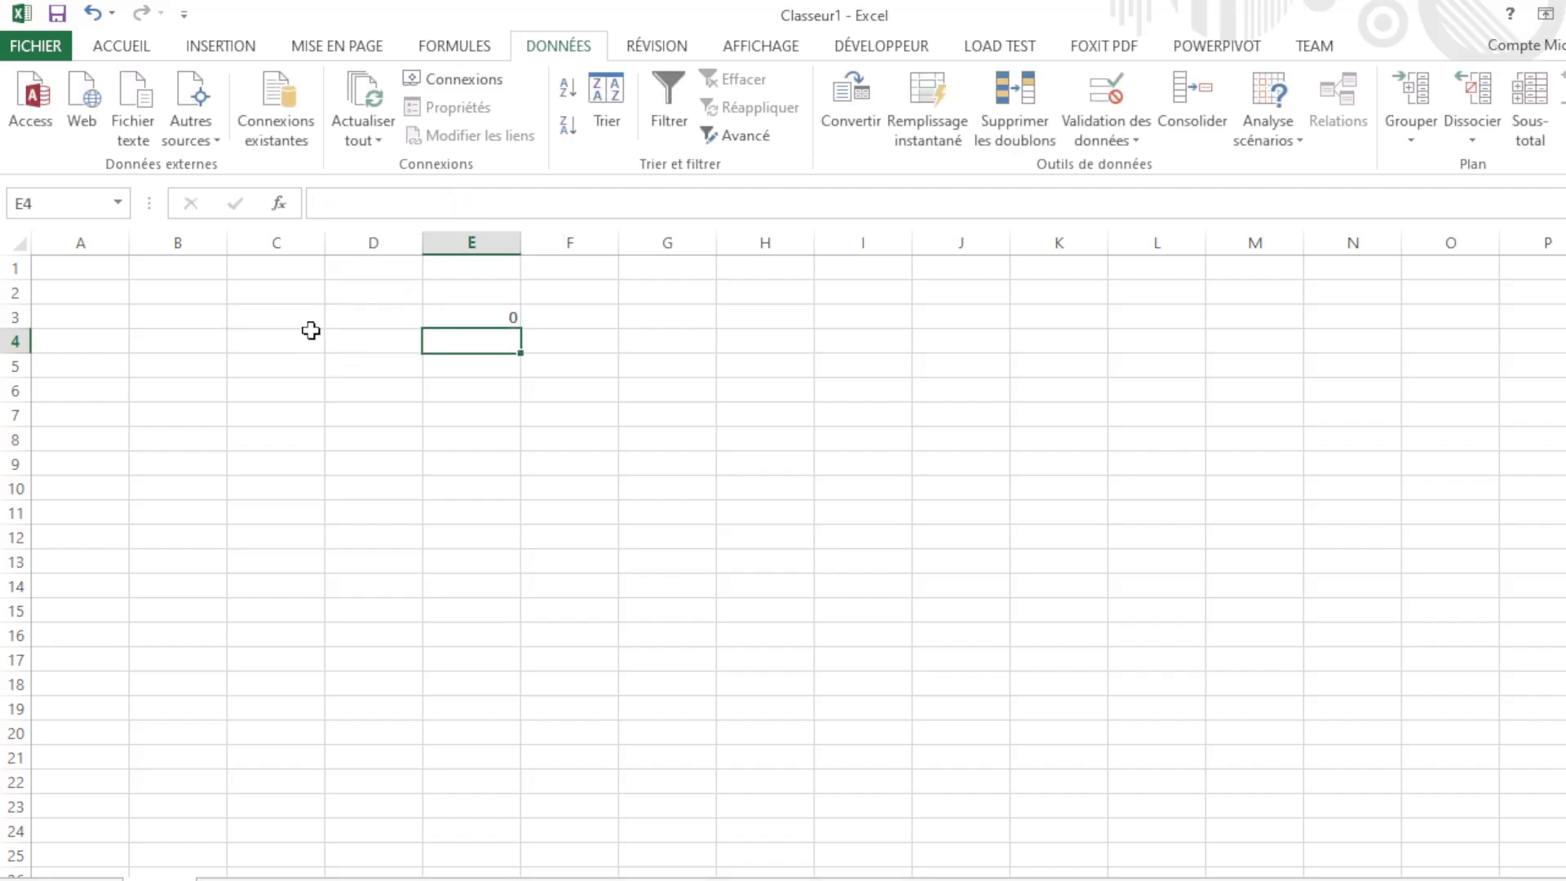
Step: Open E3's formula in the formula bar, resize the bar, and reconfirm it
{"action": "left_click", "coordinate": [513, 314]}
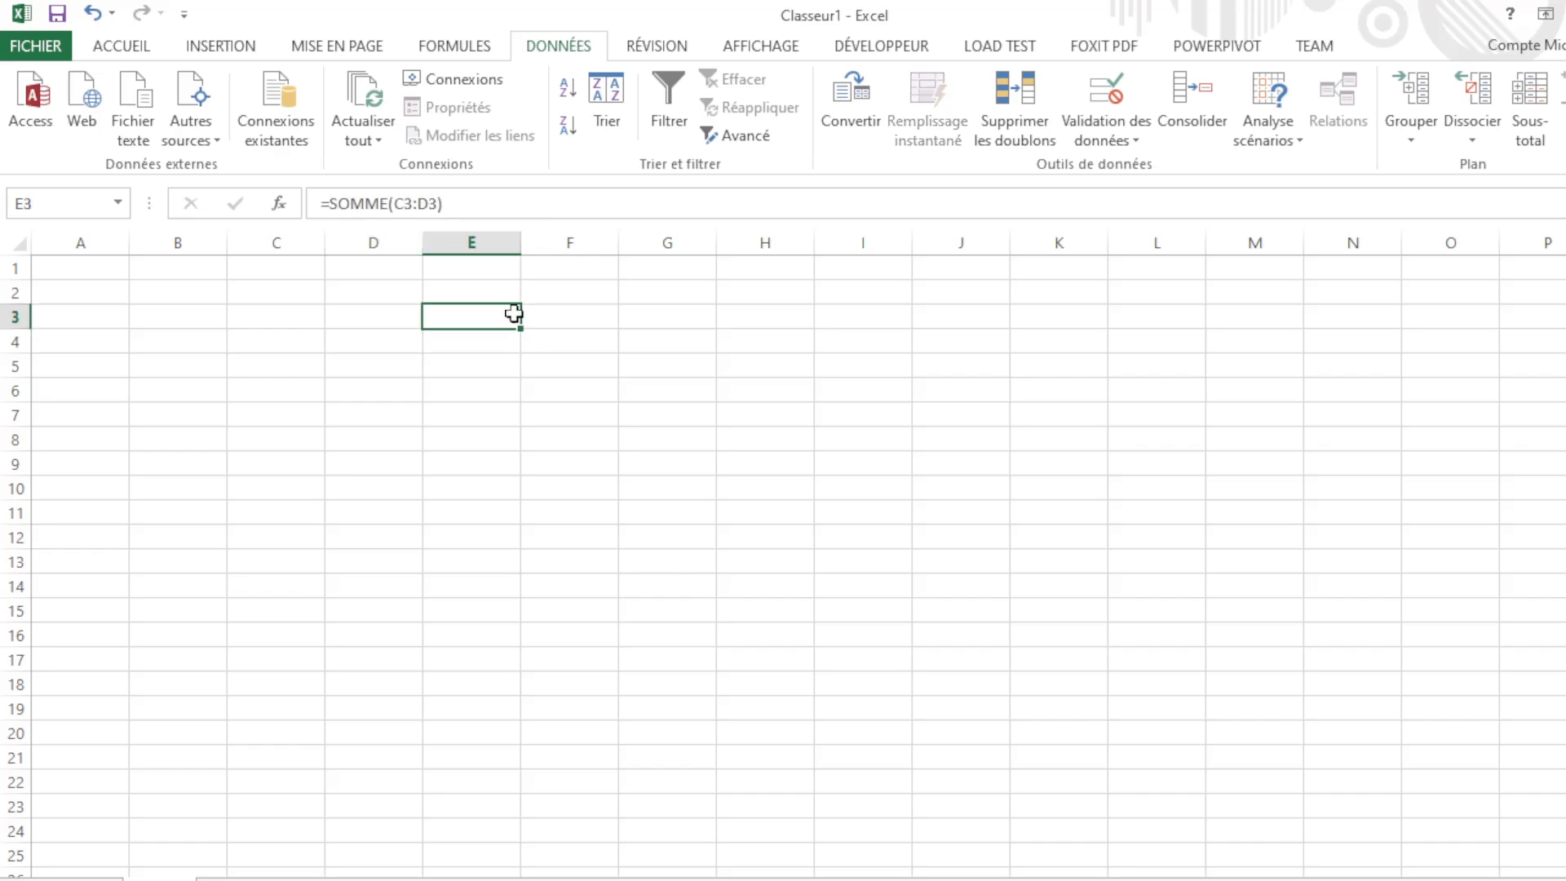
{"action": "left_click", "coordinate": [480, 210]}
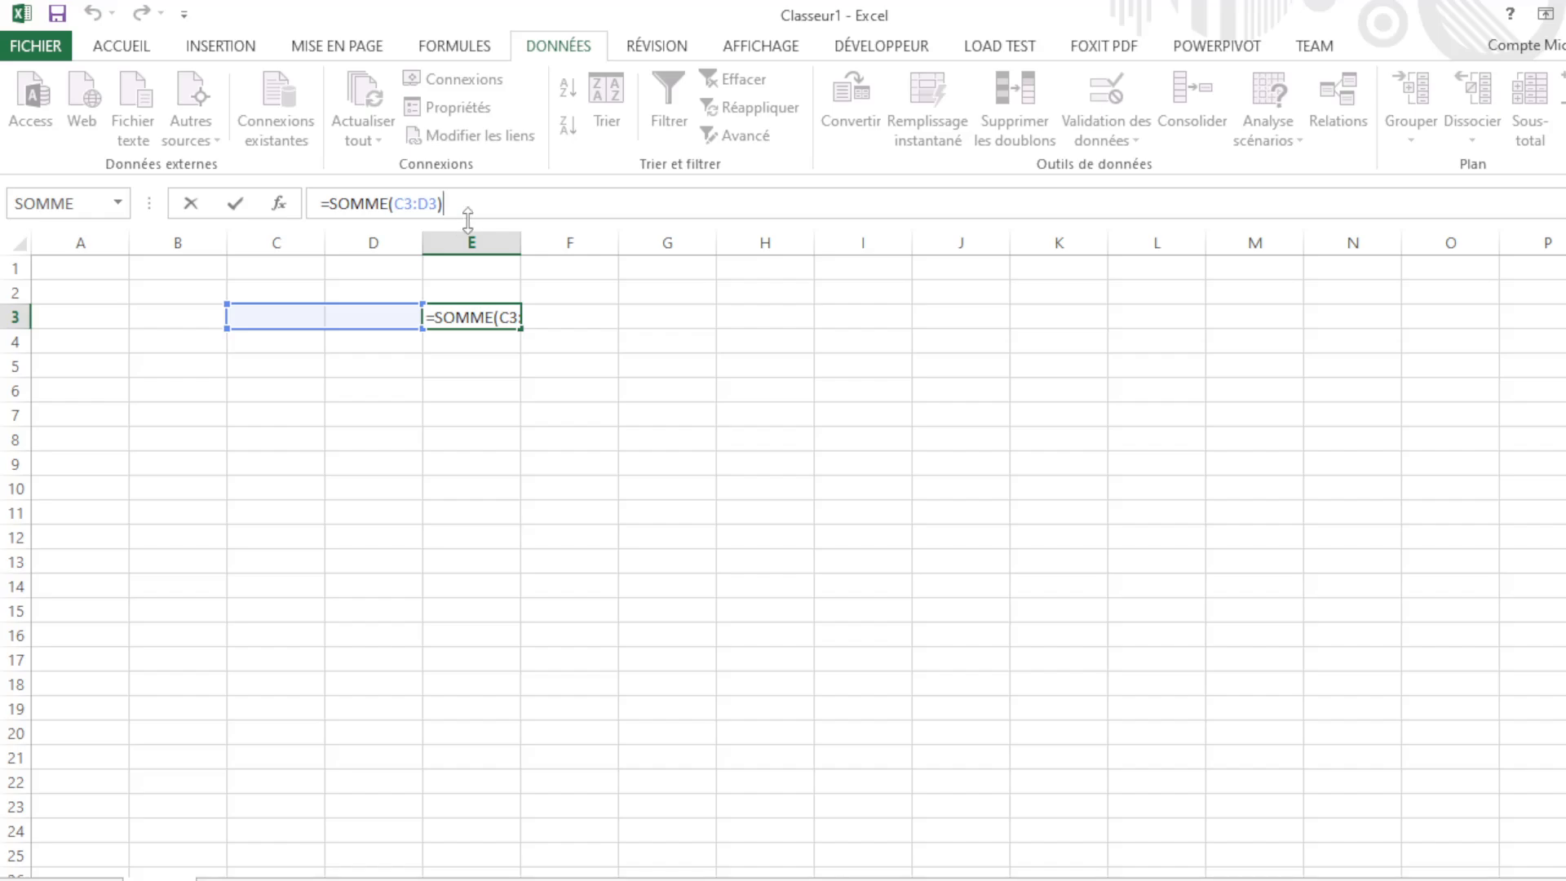
{"action": "left_click_drag", "start_coordinate": [469, 234], "coordinate": [472, 243]}
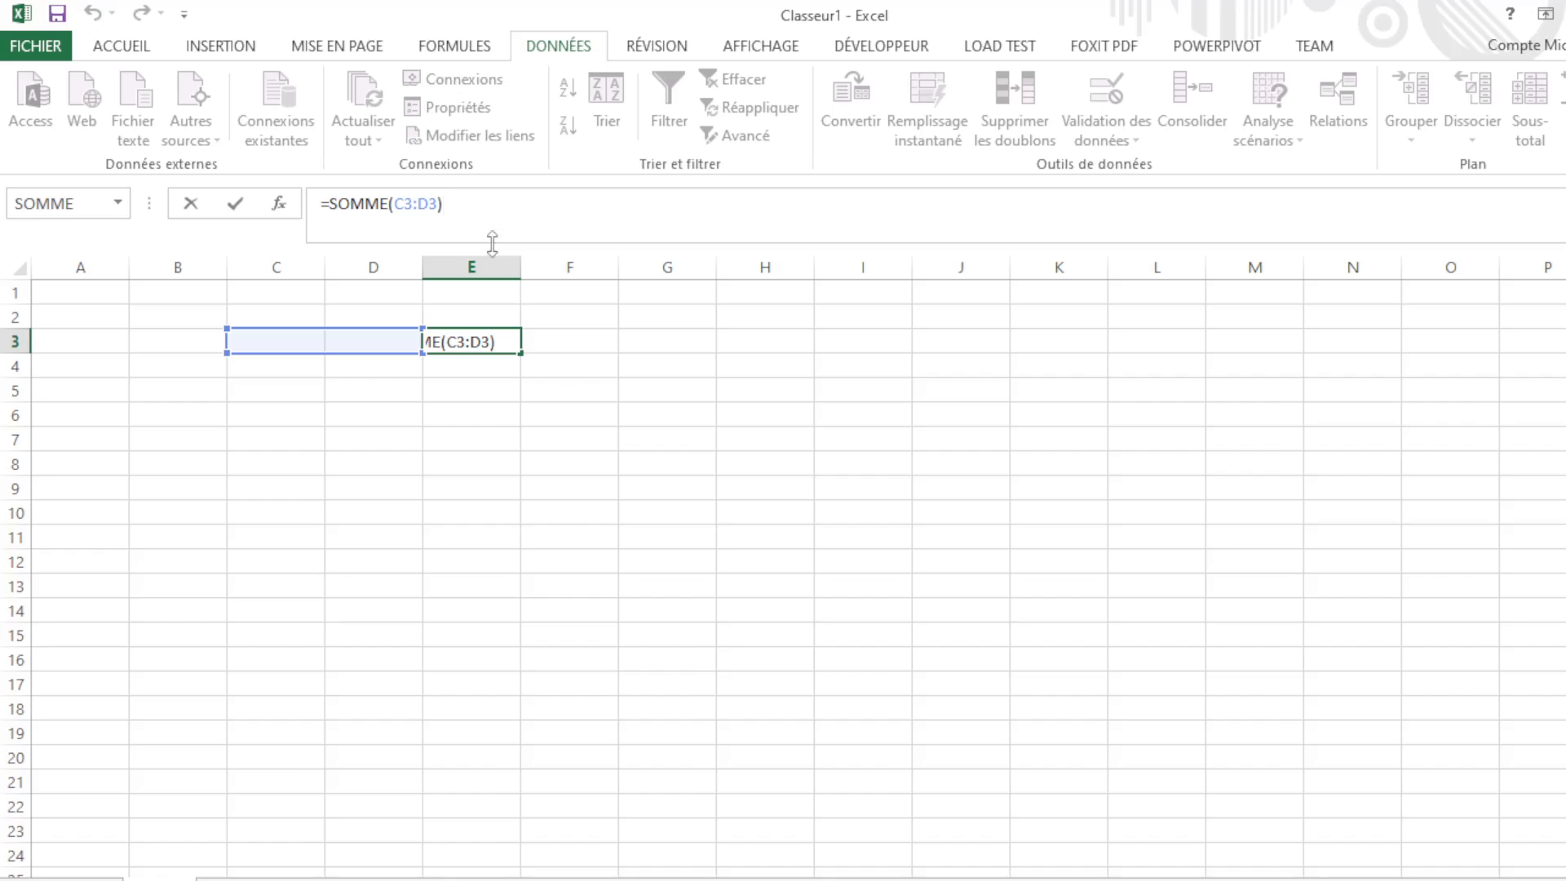
{"action": "left_click_drag", "start_coordinate": [493, 243], "coordinate": [493, 229]}
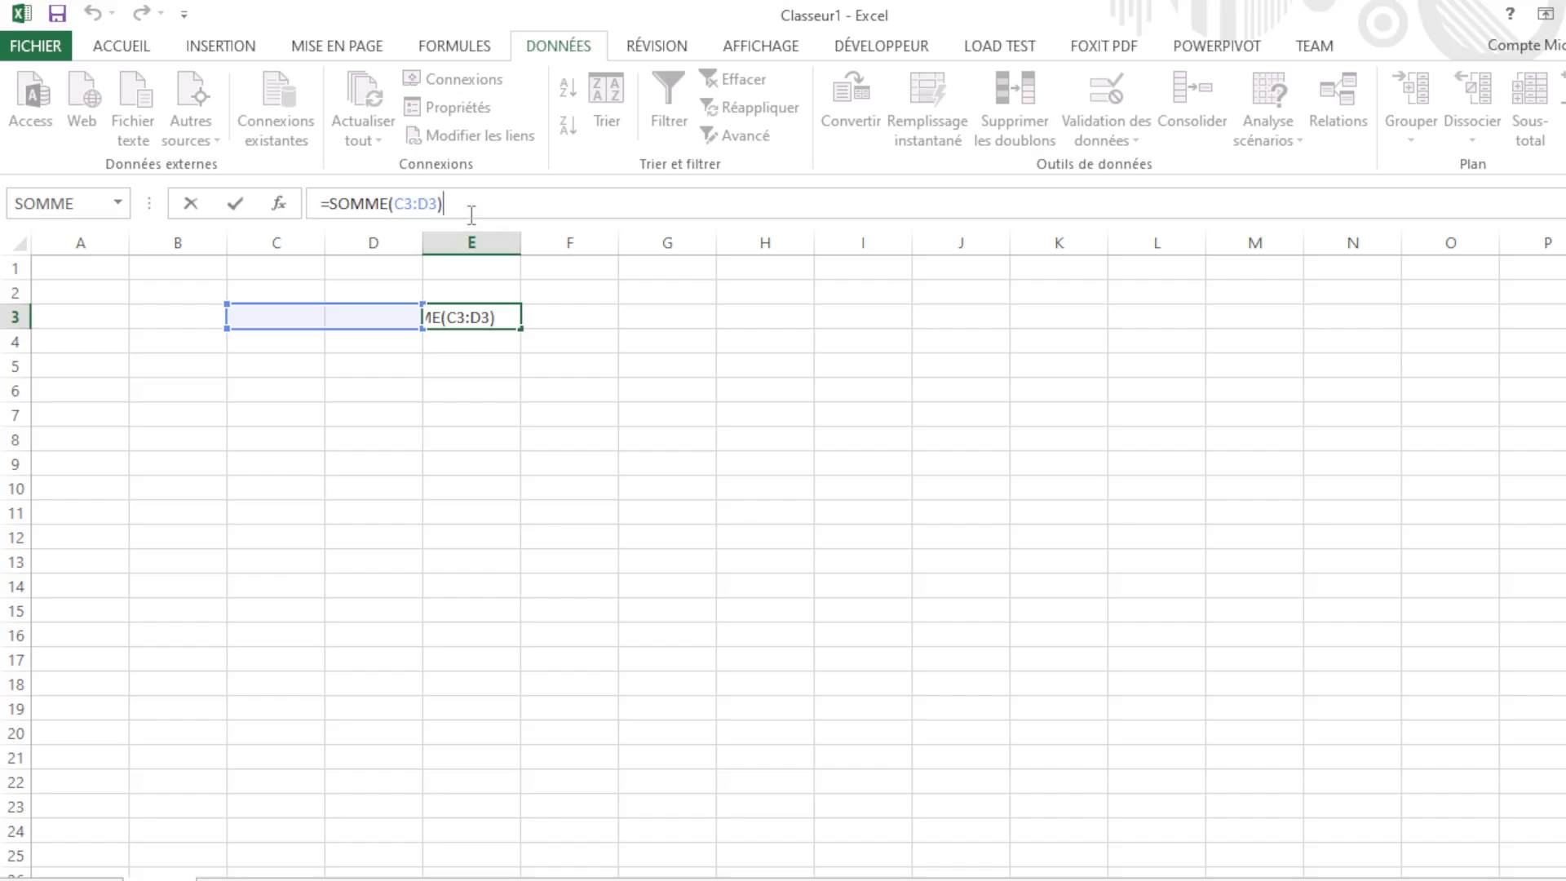
{"action": "key", "text": "Return"}
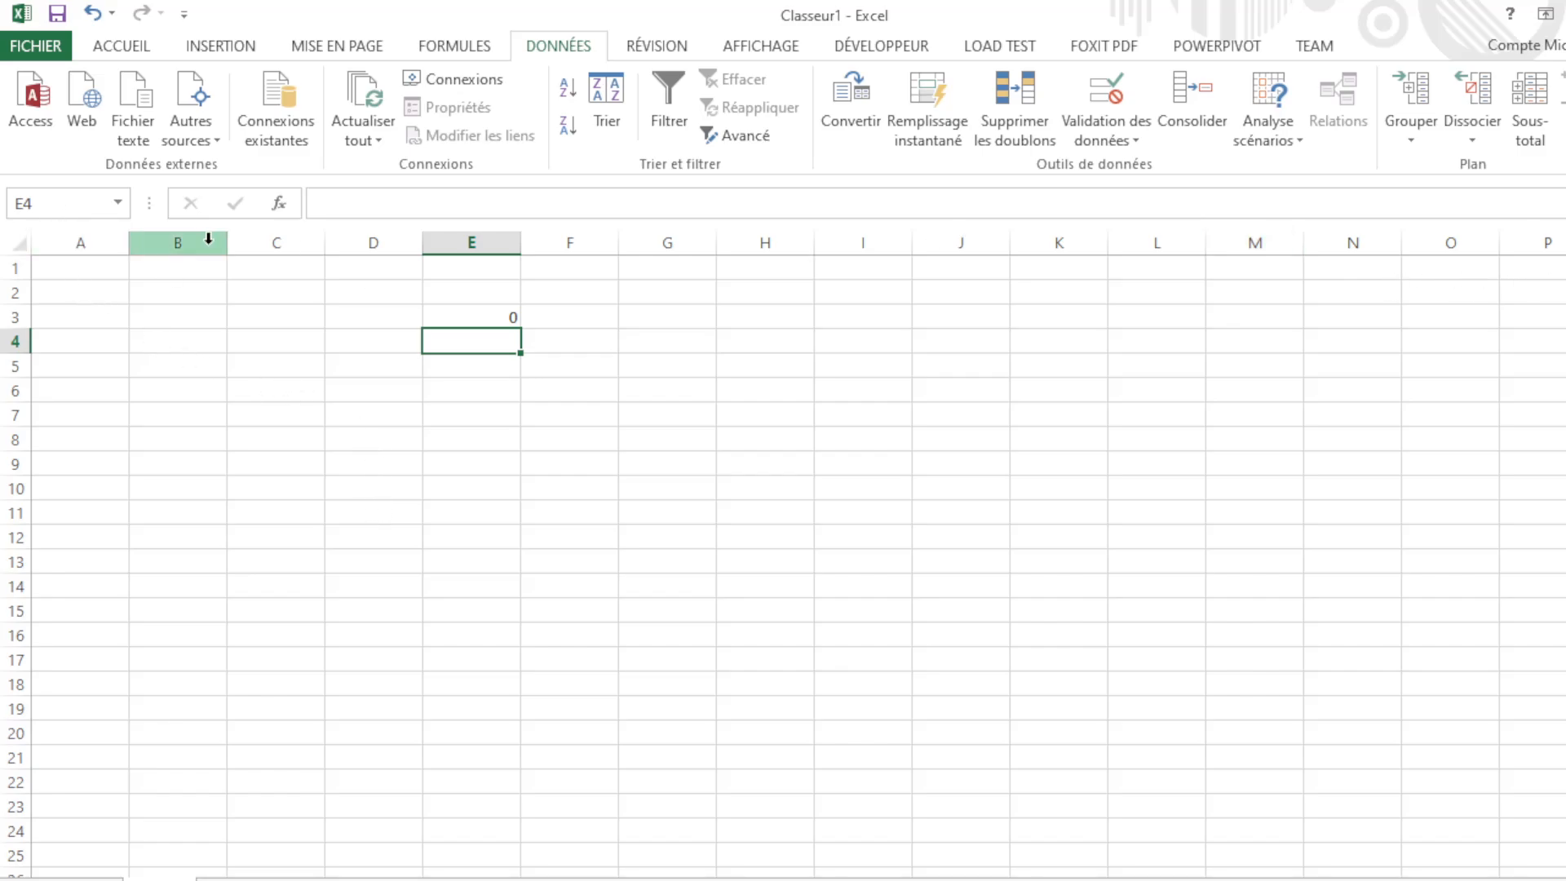
Step: Highlight the whole SOMME formula in E3 and delete it
{"action": "left_click", "coordinate": [480, 320]}
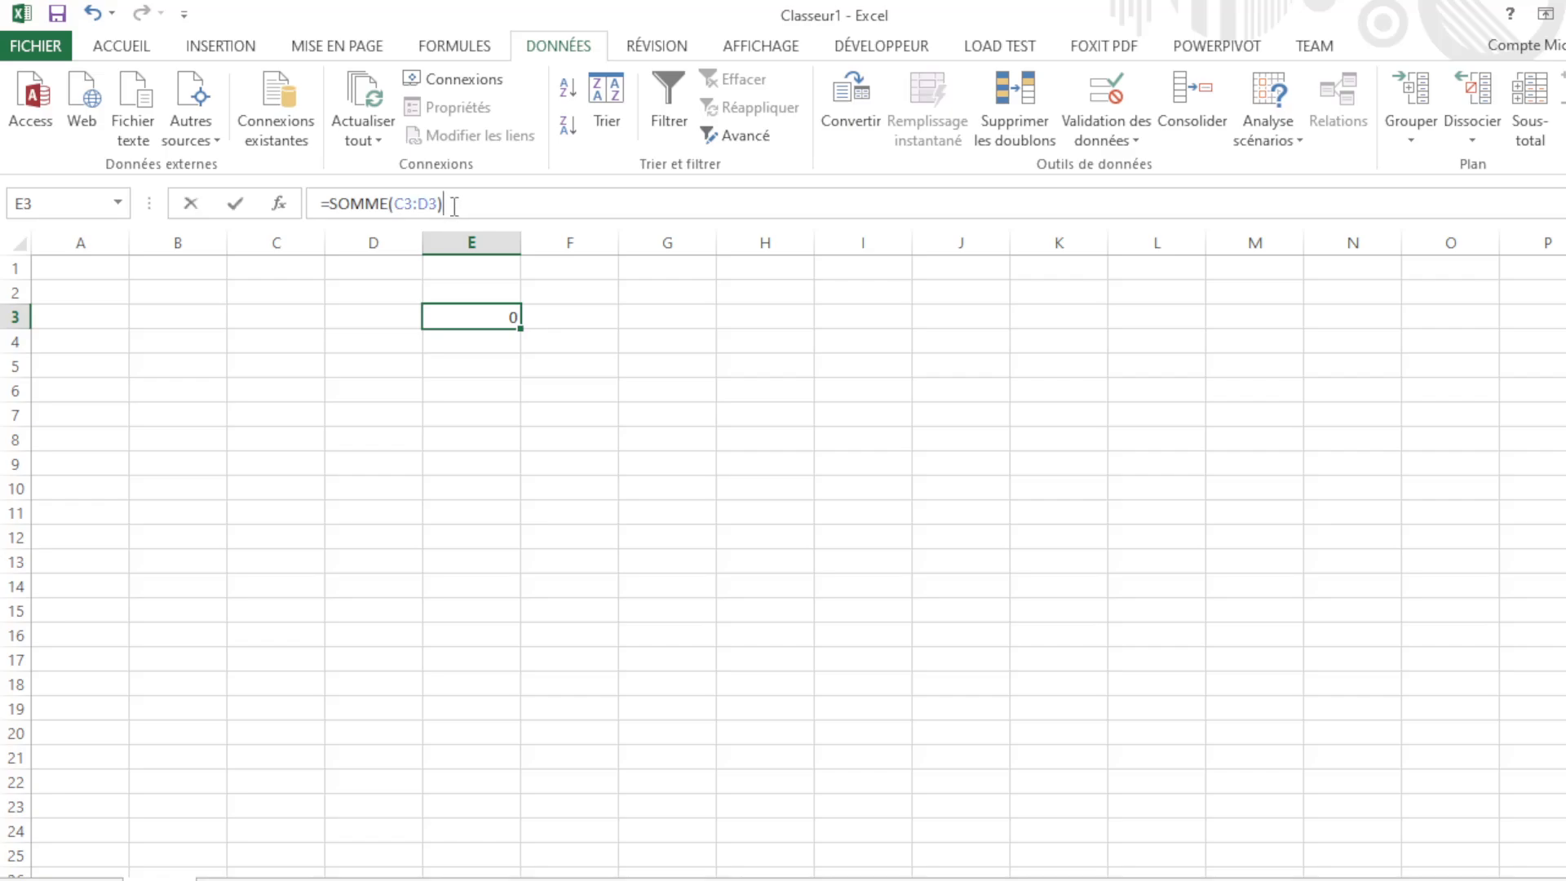
{"action": "left_click_drag", "start_coordinate": [447, 203], "coordinate": [146, 198]}
{"action": "key", "text": "Delete"}
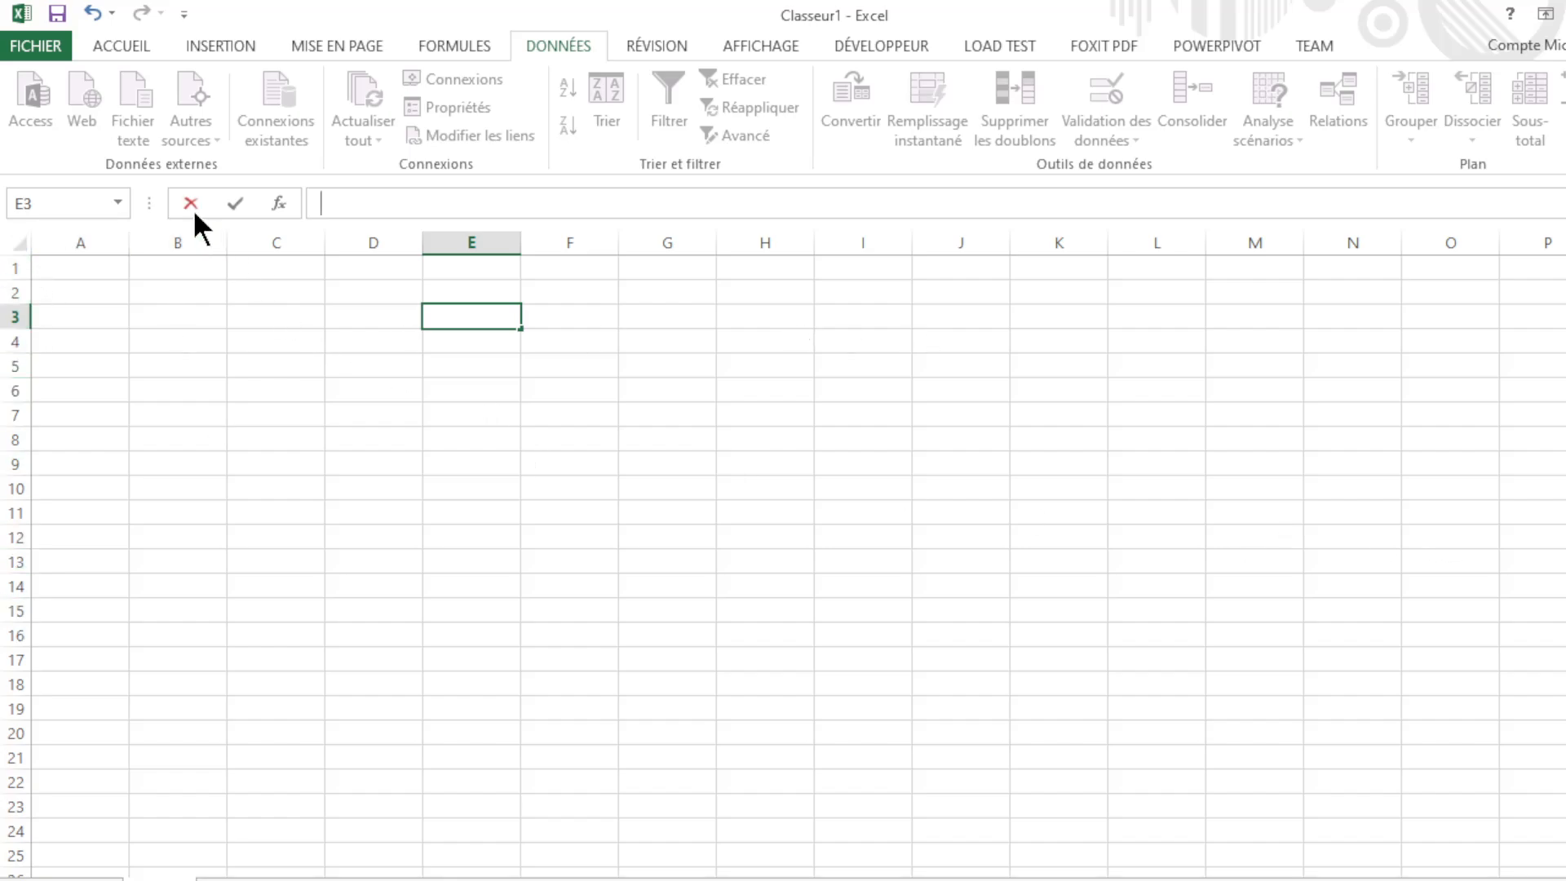
{"action": "left_click_drag", "start_coordinate": [177, 366], "coordinate": [178, 537]}
{"action": "left_click", "coordinate": [118, 274]}
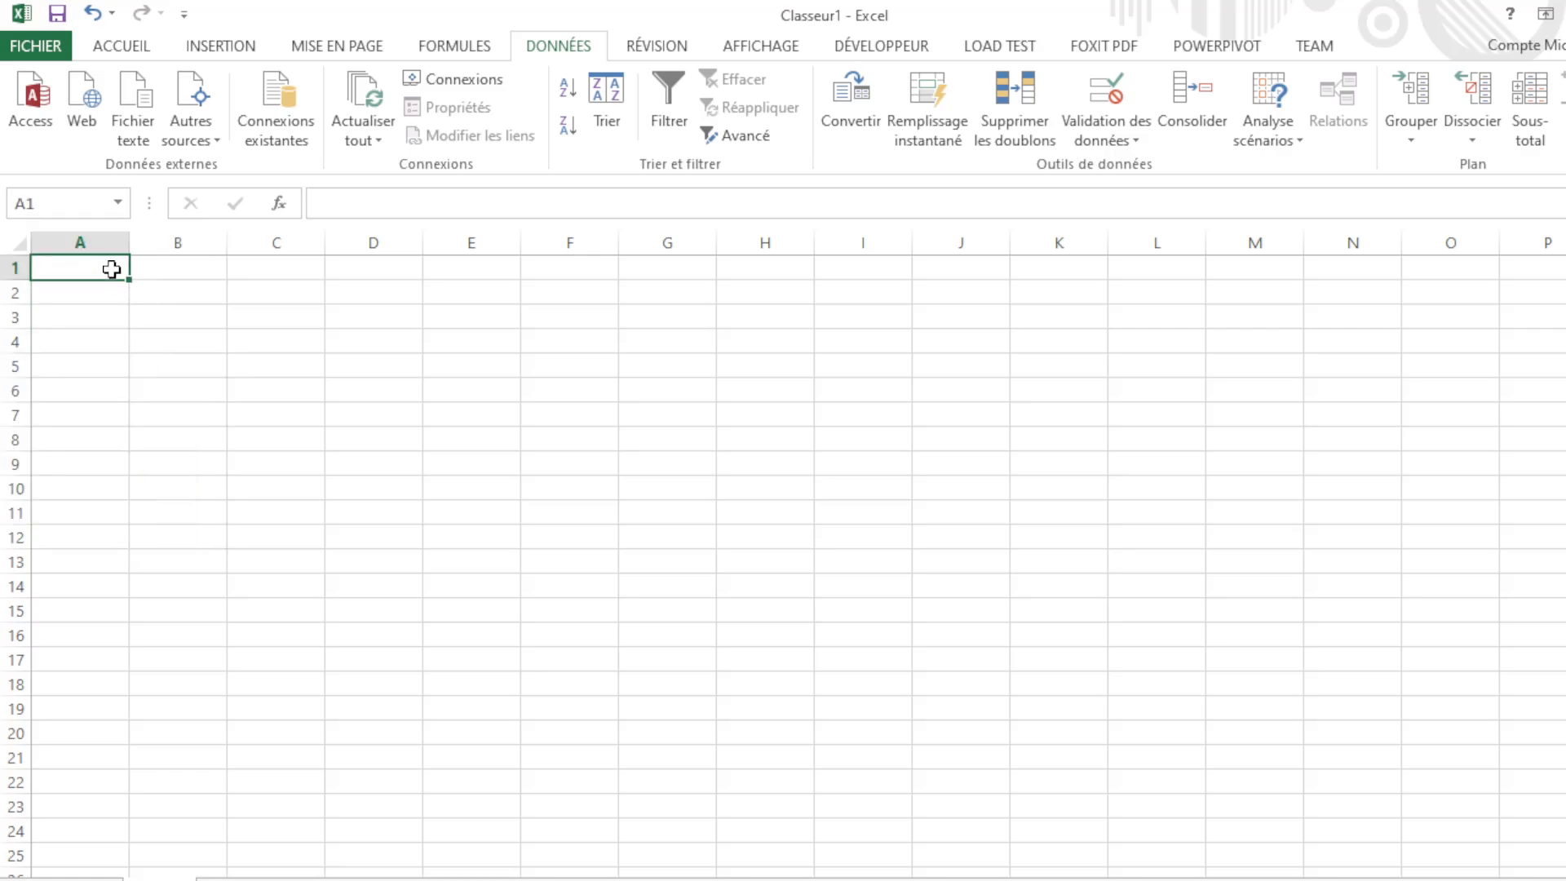
{"action": "left_click", "coordinate": [105, 242]}
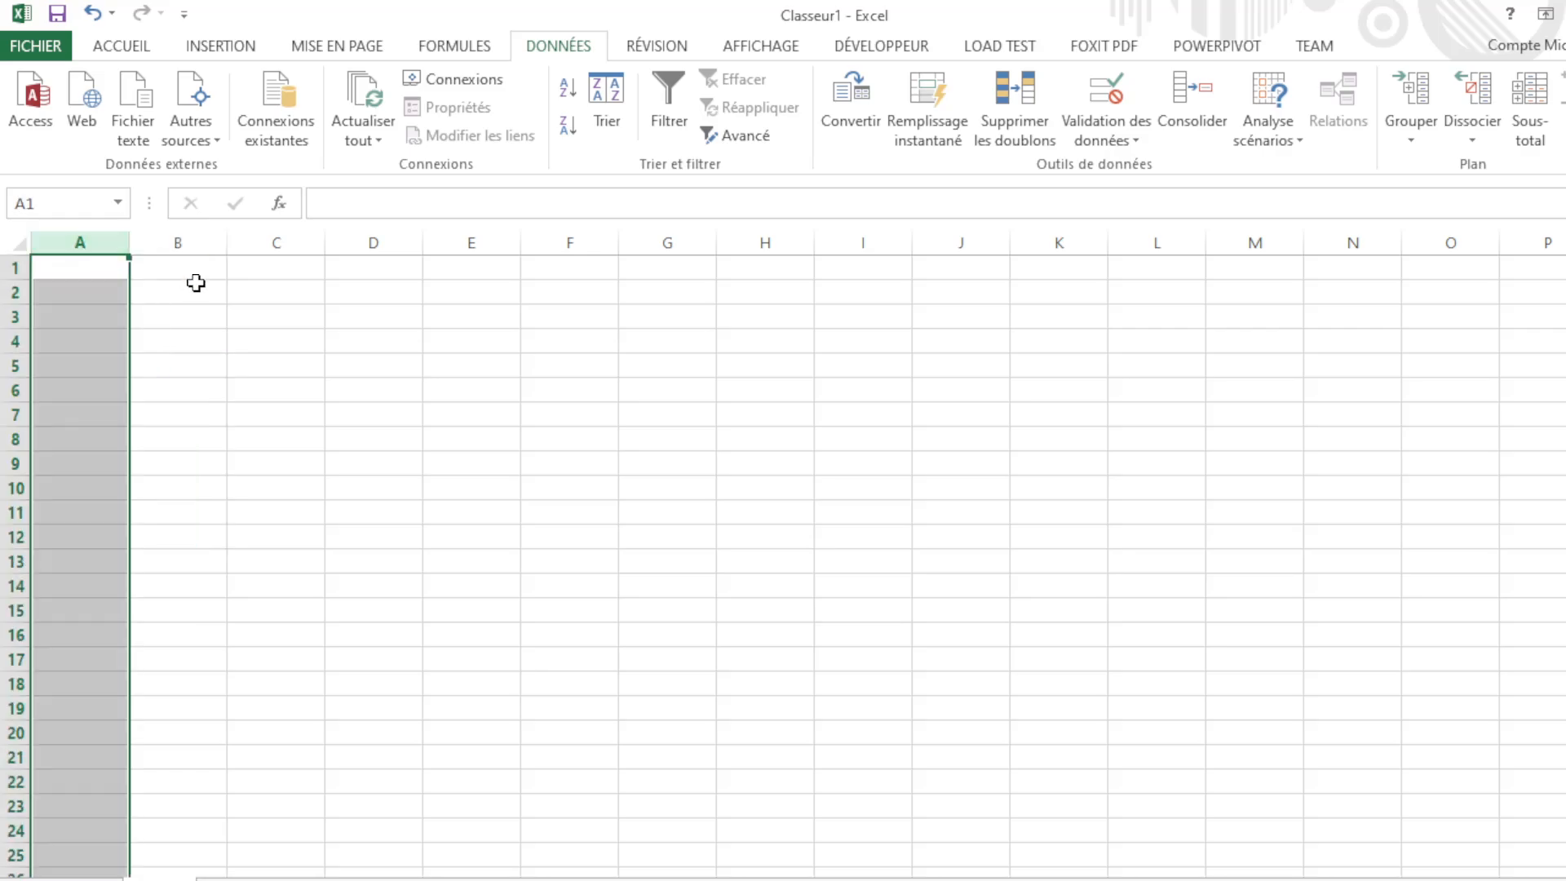
{"action": "left_click", "coordinate": [198, 247]}
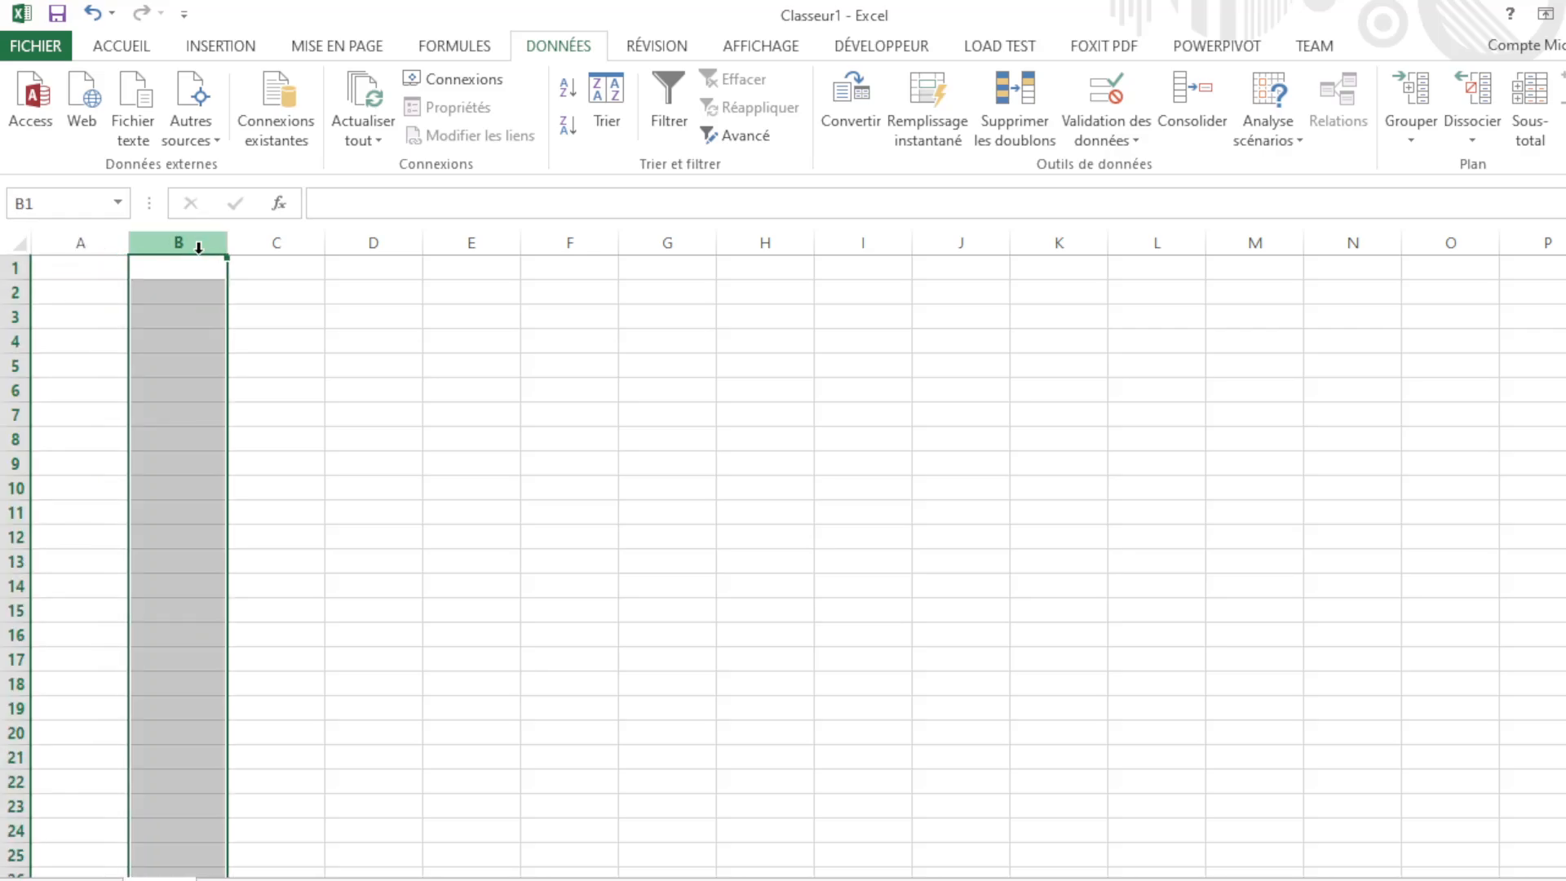
{"action": "left_click", "coordinate": [14, 269]}
{"action": "left_click", "coordinate": [56, 243]}
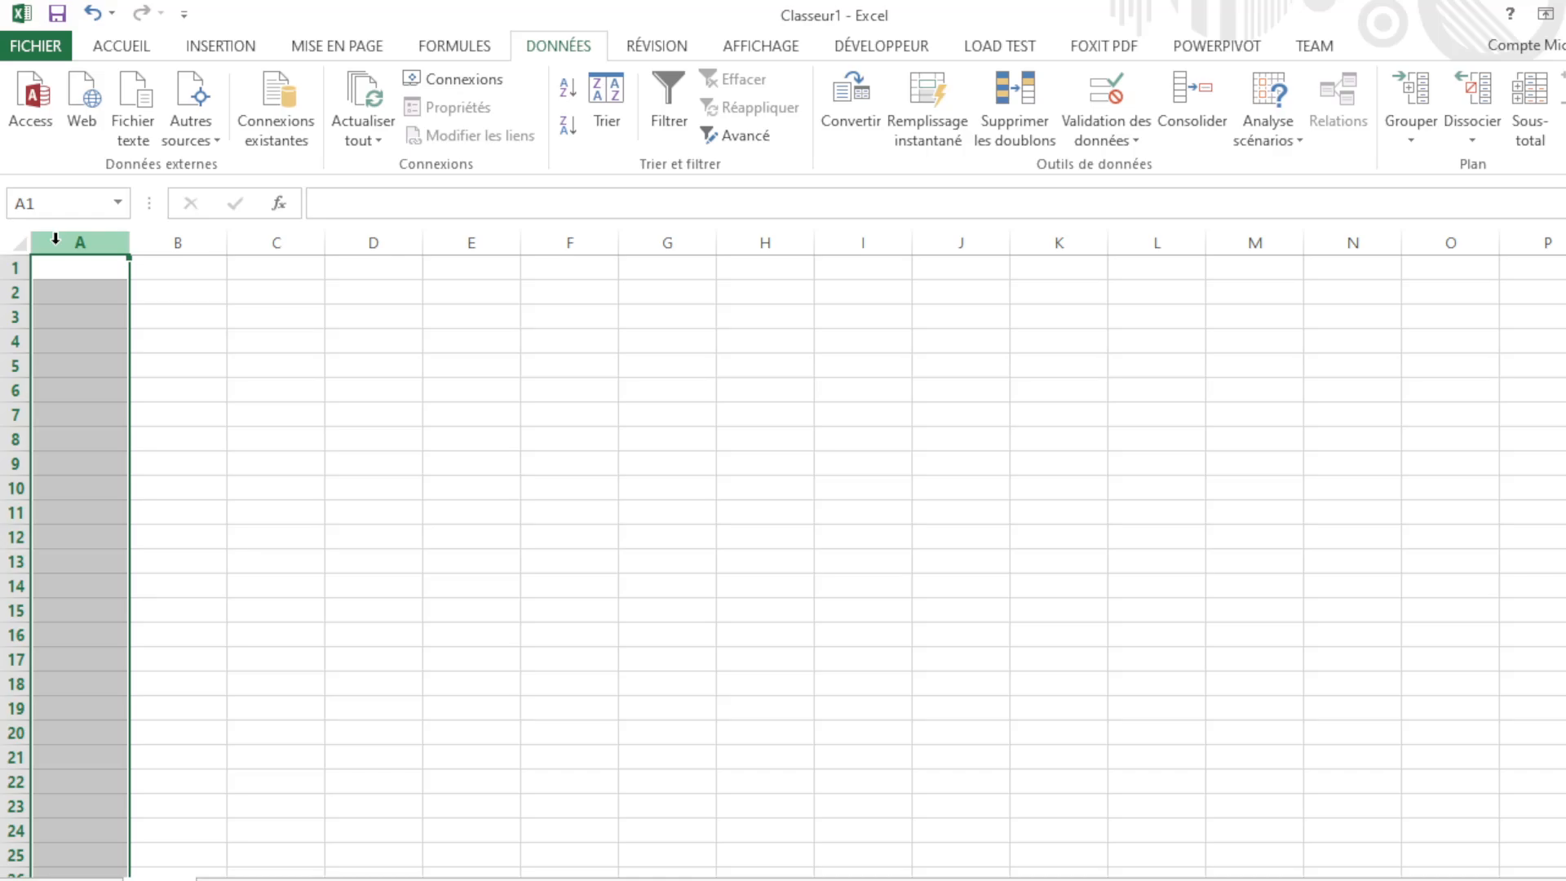
{"action": "left_click", "coordinate": [160, 287]}
{"action": "left_click", "coordinate": [174, 325]}
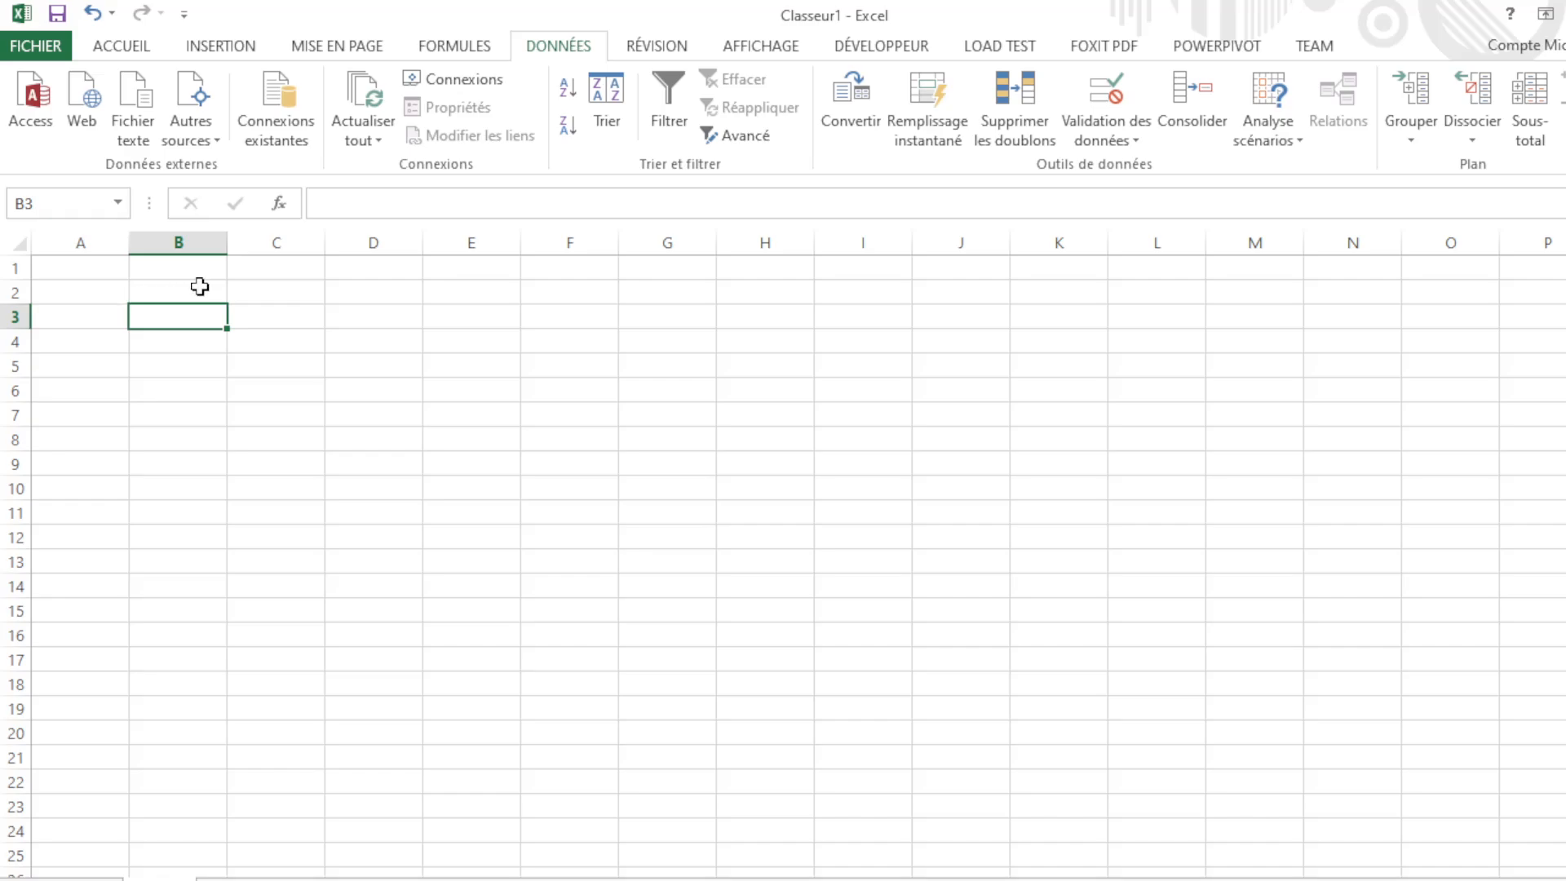
{"action": "left_click", "coordinate": [277, 343]}
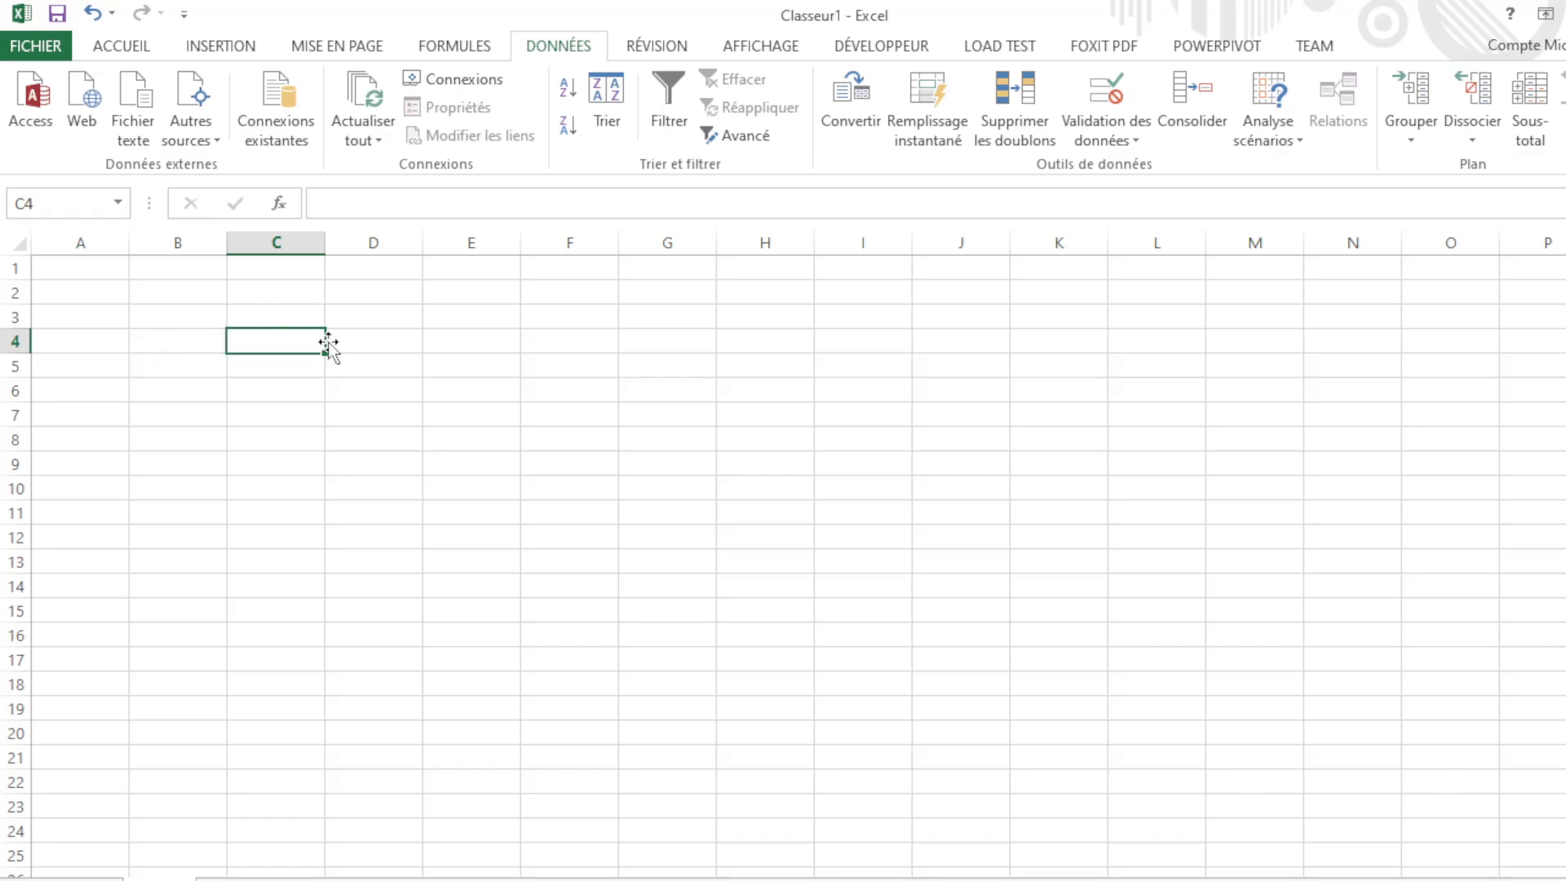
{"action": "left_click", "coordinate": [353, 343]}
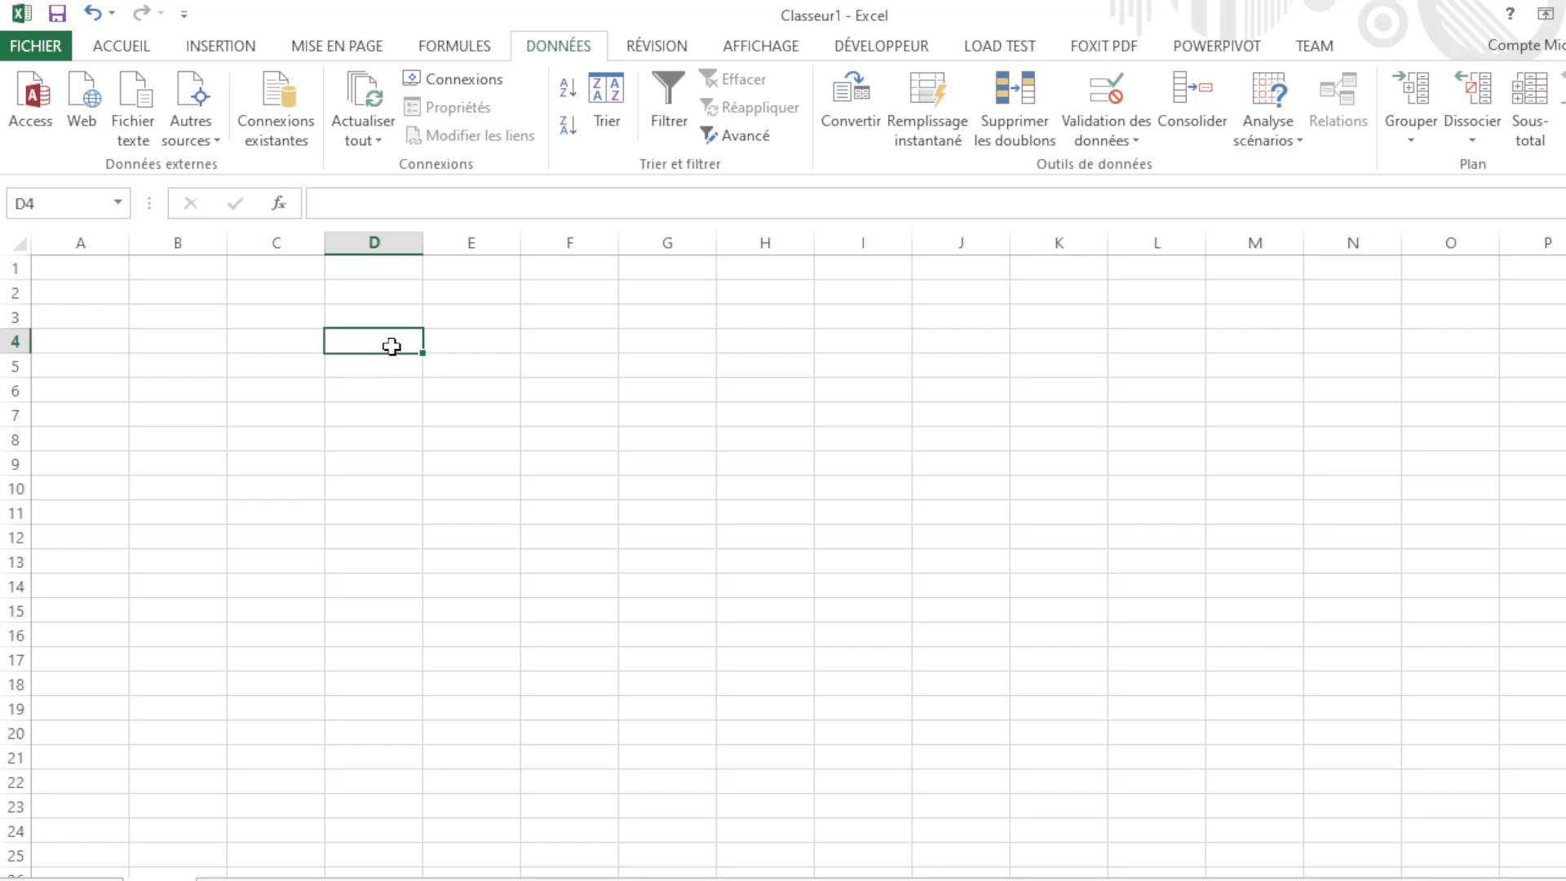
{"action": "left_click", "coordinate": [264, 272]}
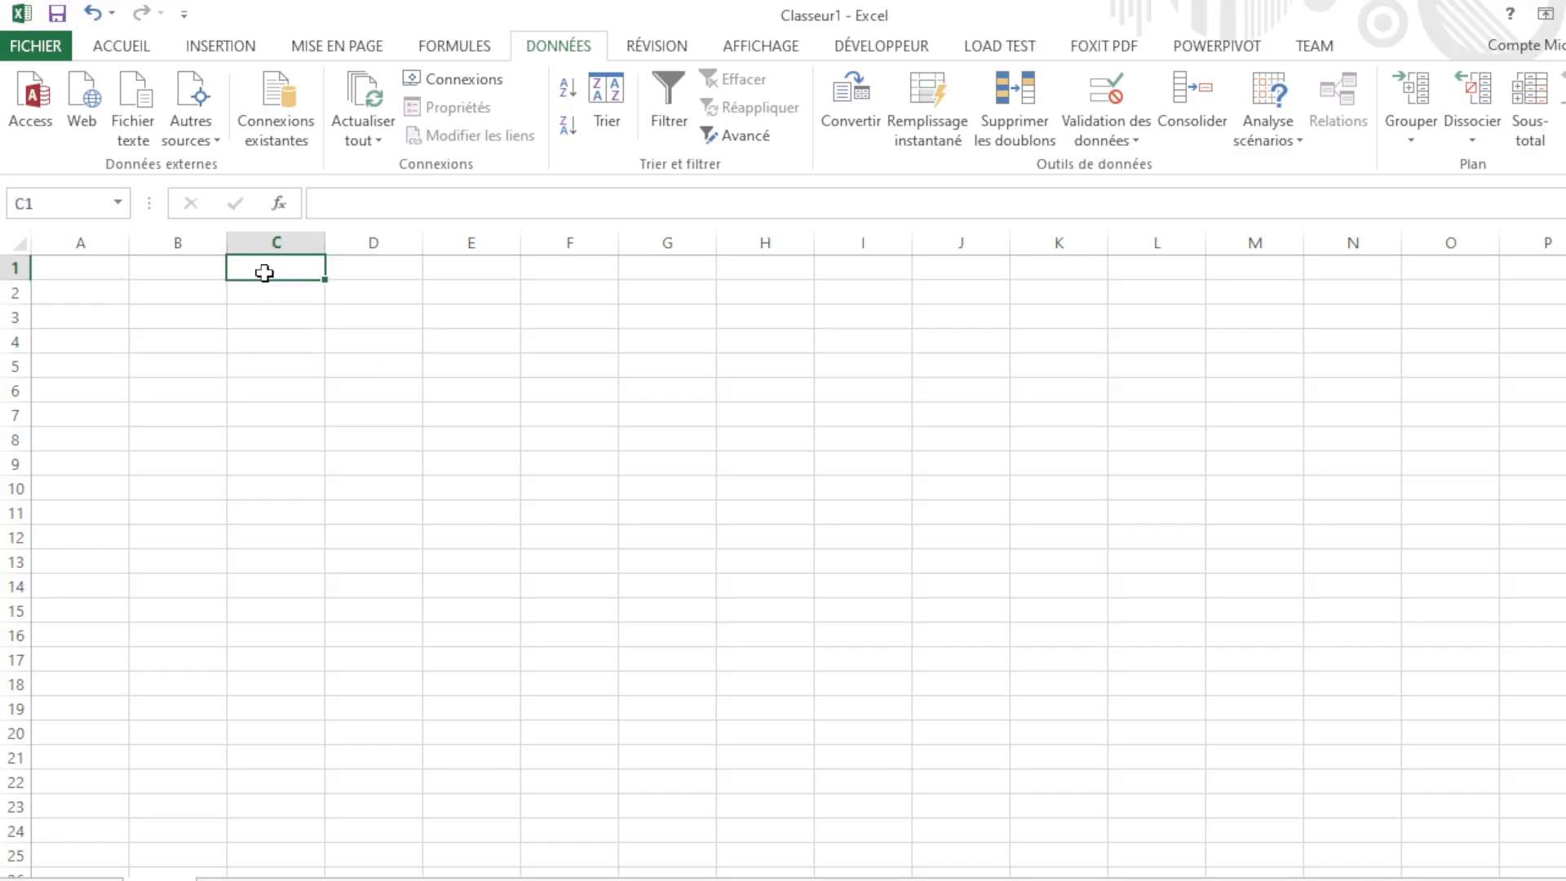
{"action": "left_click", "coordinate": [349, 296]}
{"action": "left_click", "coordinate": [359, 273]}
{"action": "left_click", "coordinate": [445, 289]}
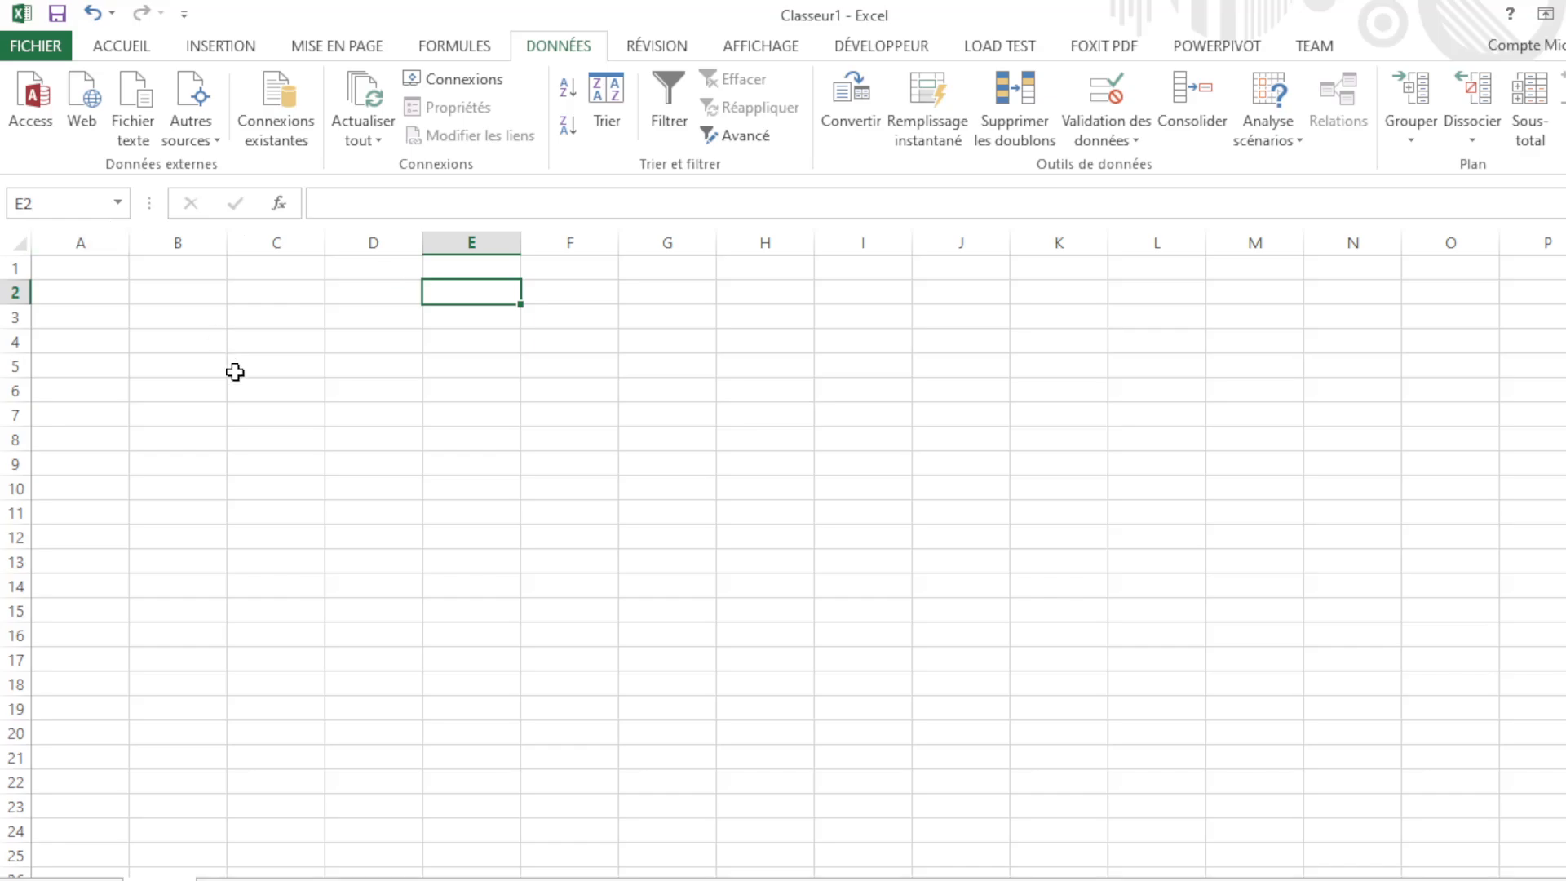
{"action": "left_click", "coordinate": [282, 367]}
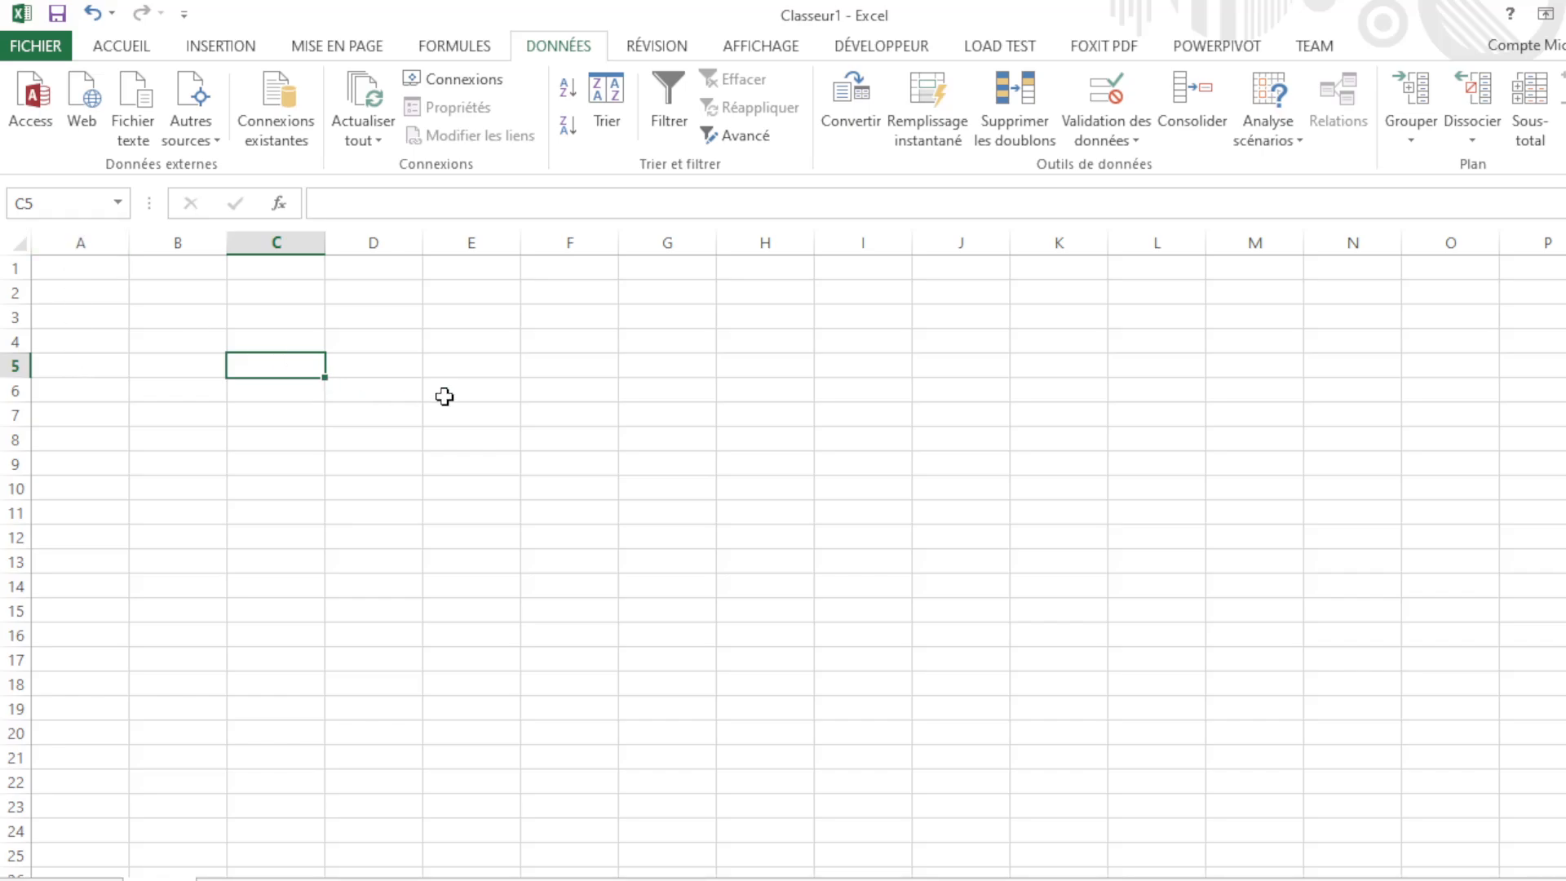
{"action": "left_click", "coordinate": [389, 375]}
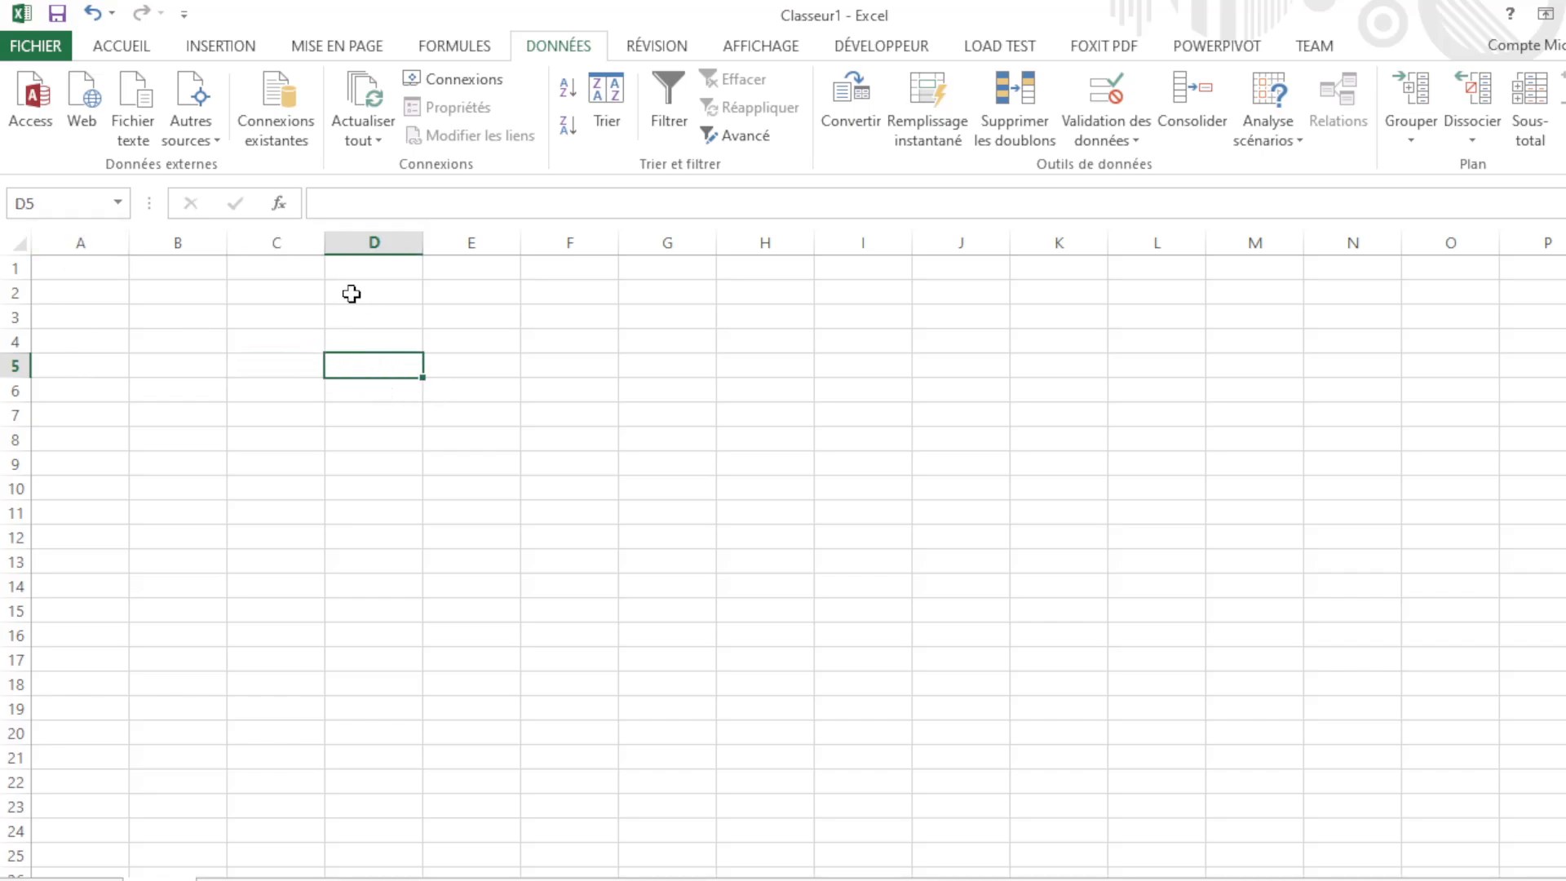
{"action": "left_click", "coordinate": [79, 273]}
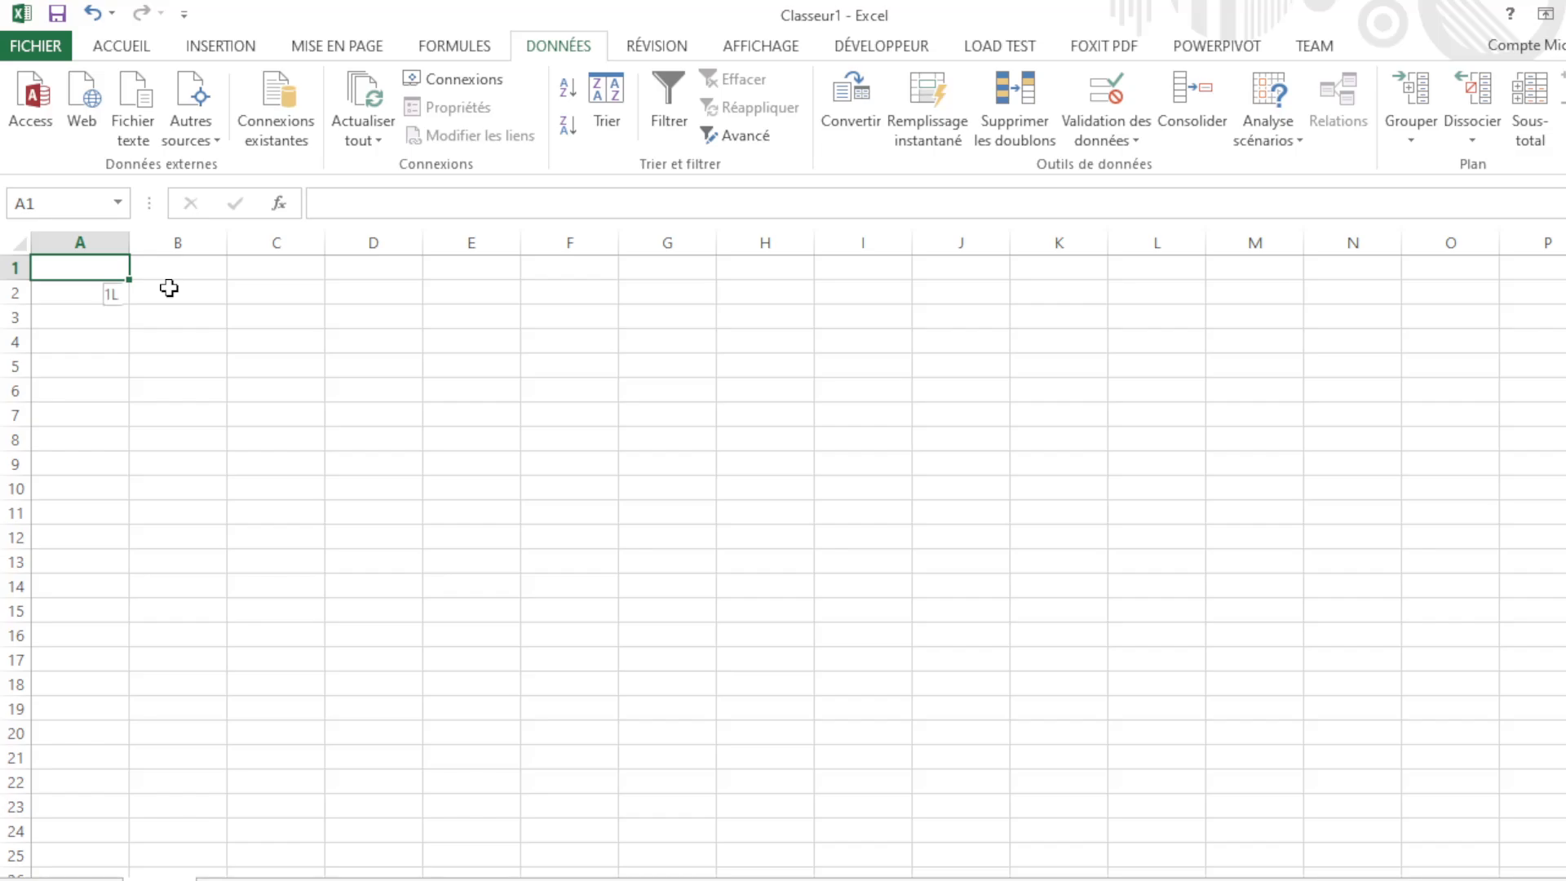
Step: Jump across row 1 to XFD1, then from XEO1 down to XEO1048576
{"action": "key", "text": "ctrl+shift+Right"}
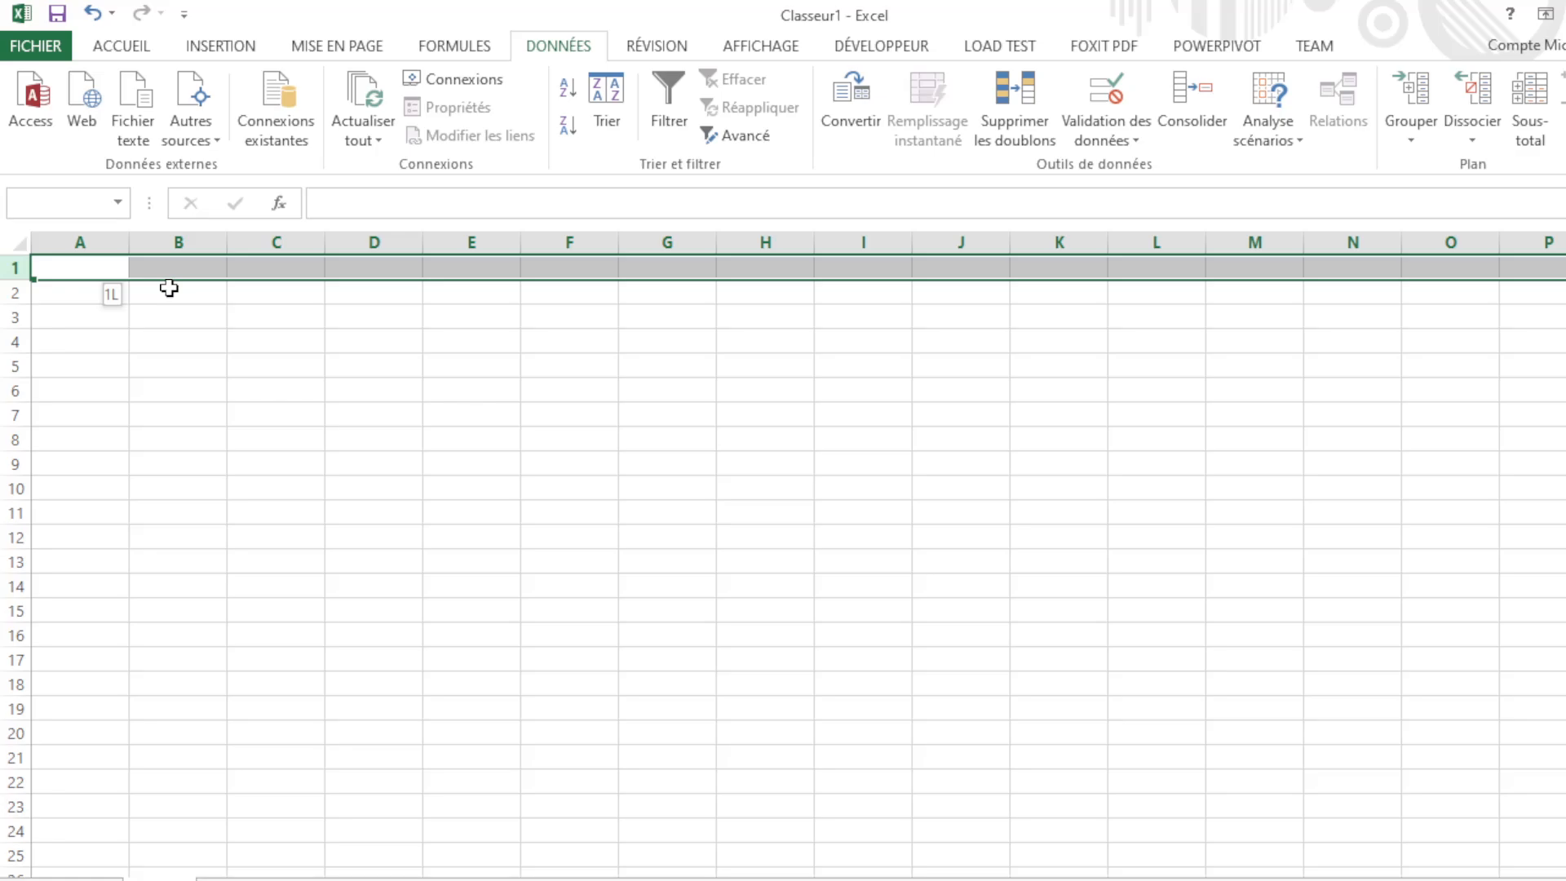
{"action": "key", "text": "ctrl+Right"}
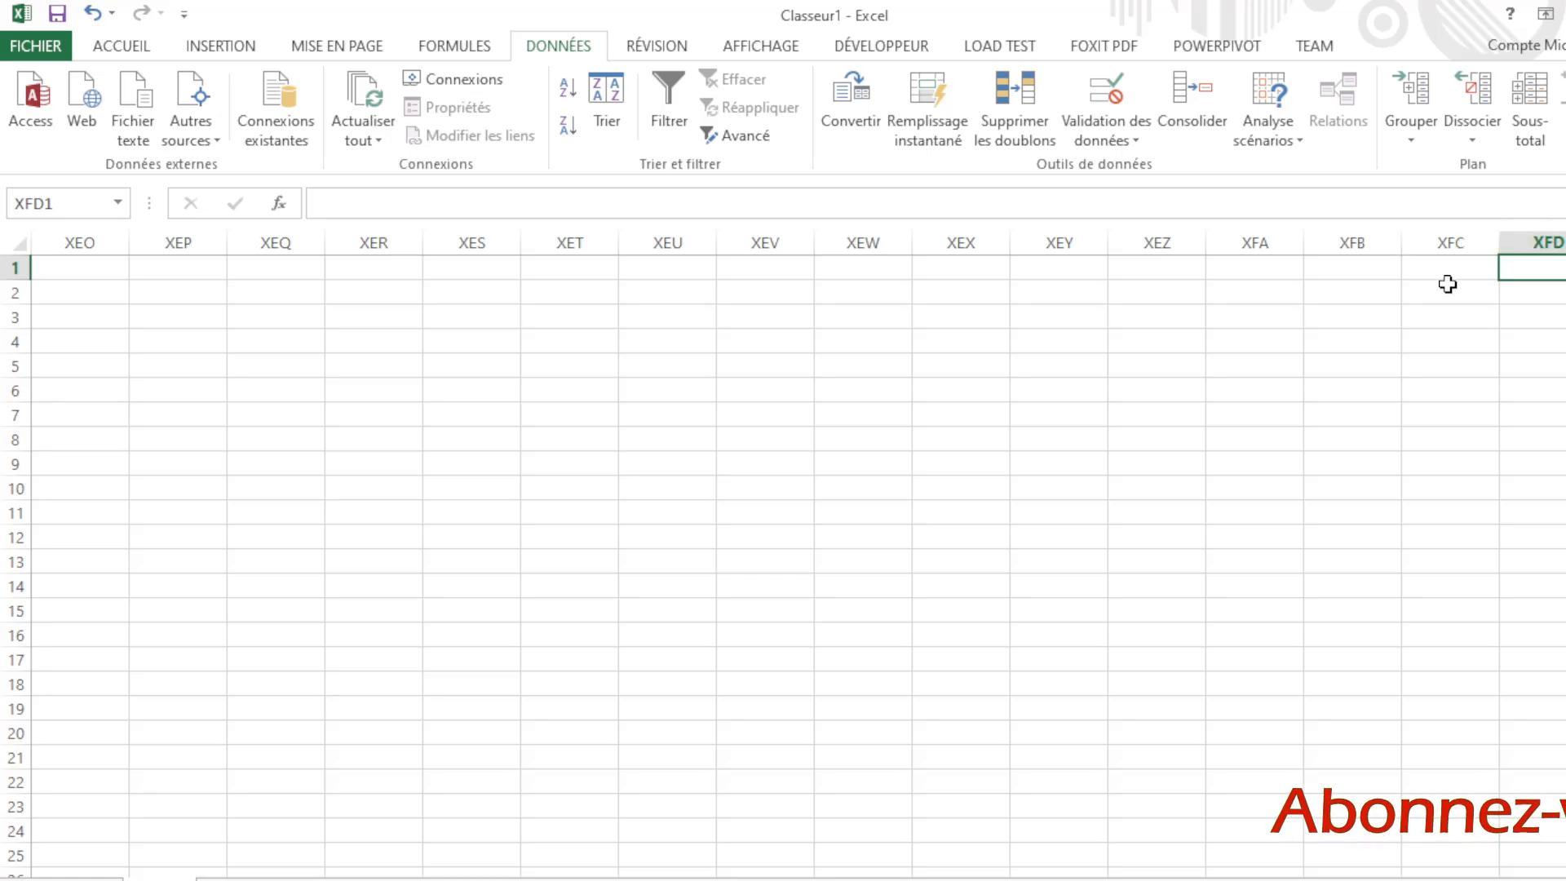
{"action": "left_click", "coordinate": [92, 268]}
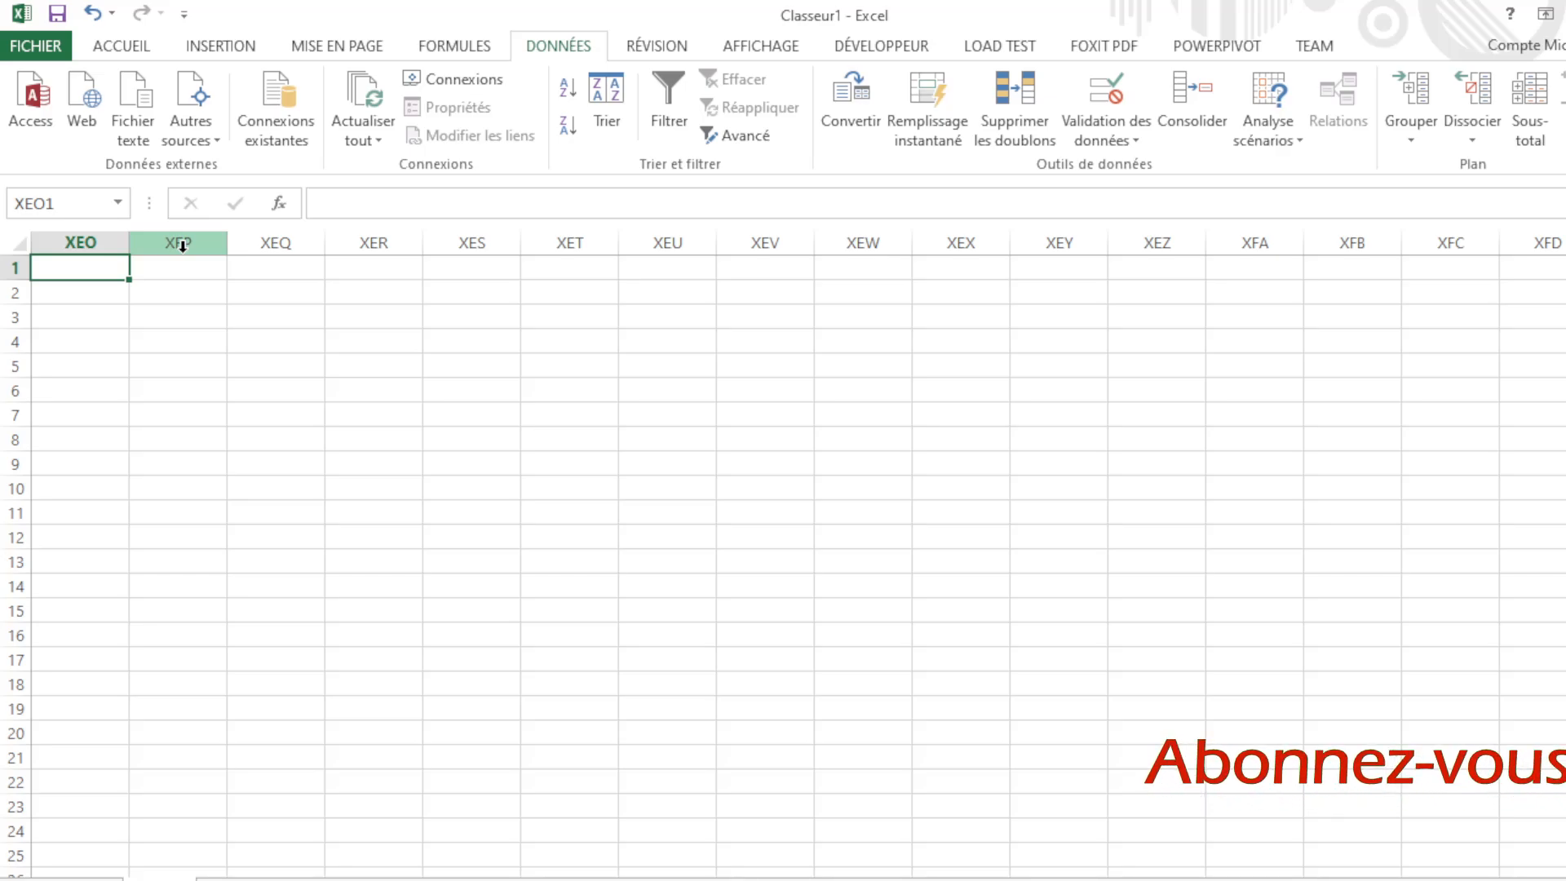
{"action": "key", "text": "ctrl+shift+Down"}
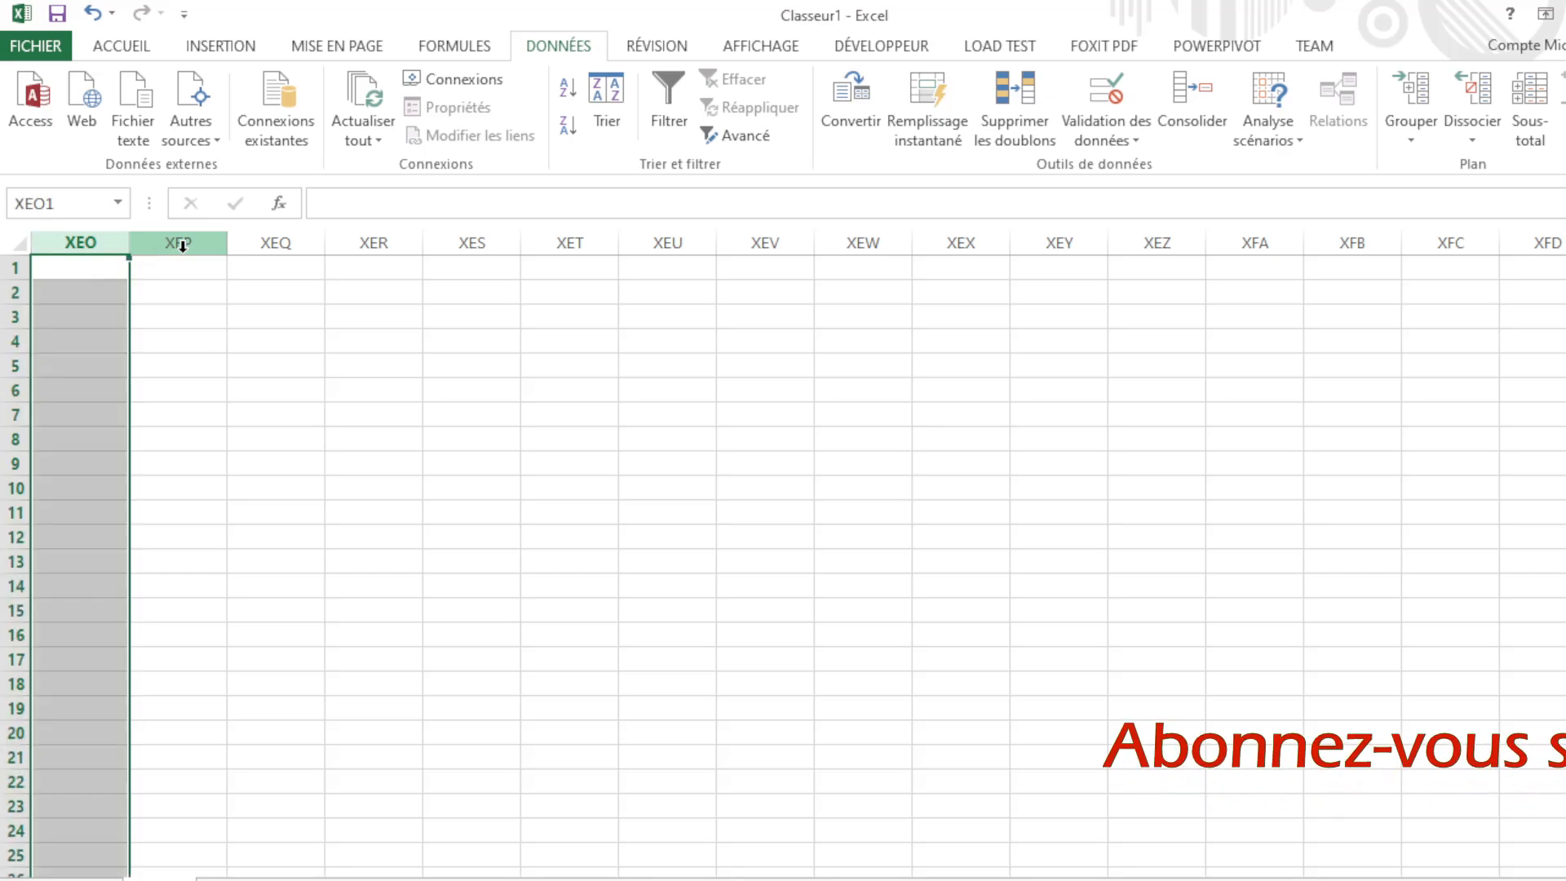
{"action": "key", "text": "ctrl+Down"}
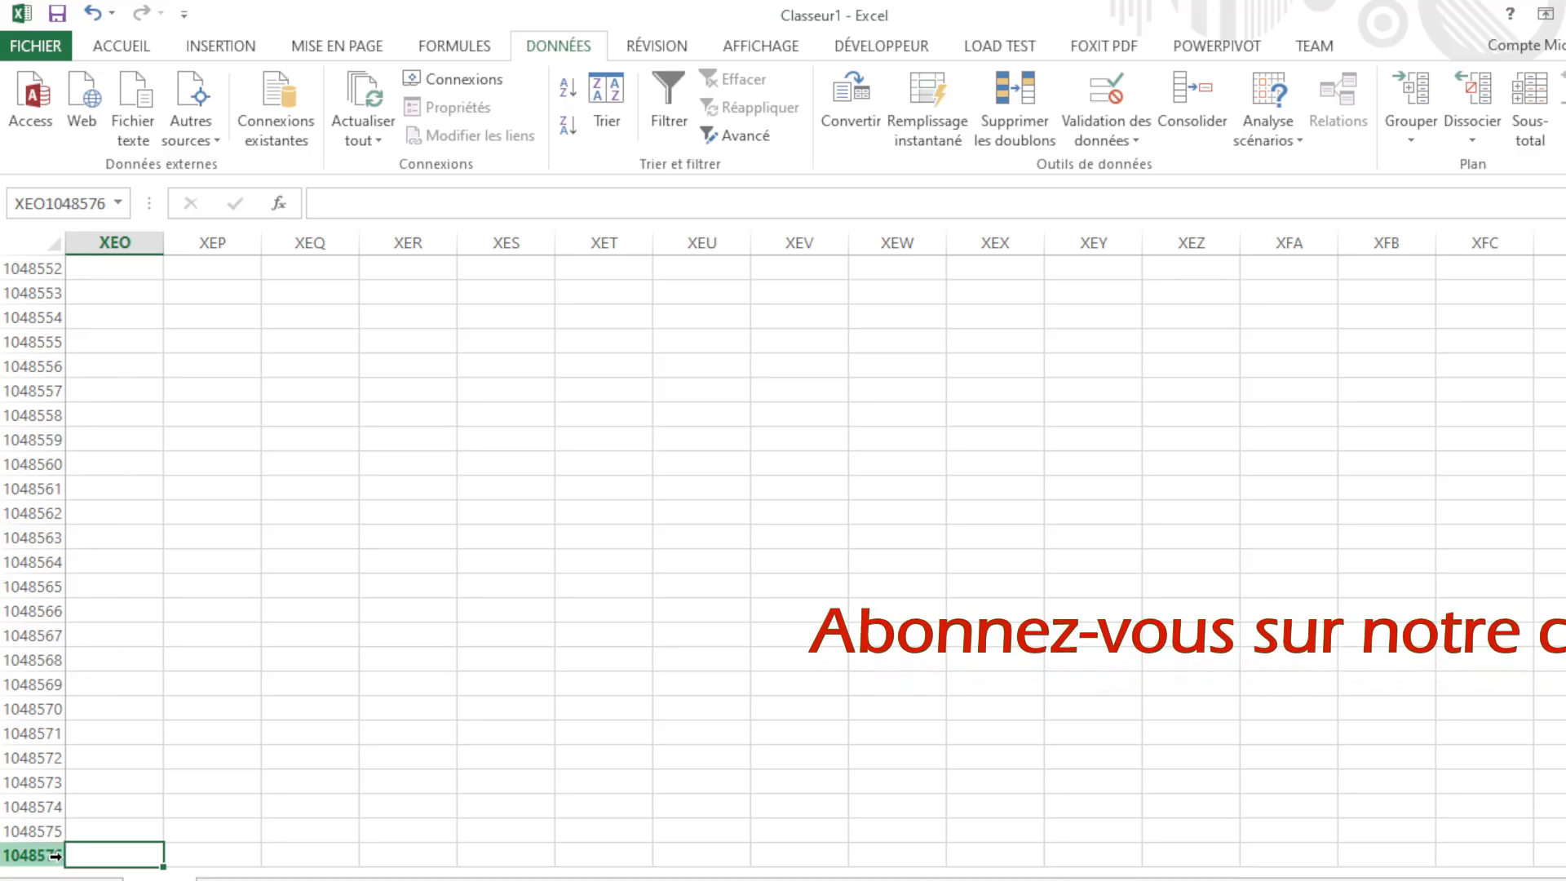
Step: Select various cells in columns XEO–XES around rows 1048562–1048576
{"action": "left_click", "coordinate": [203, 852]}
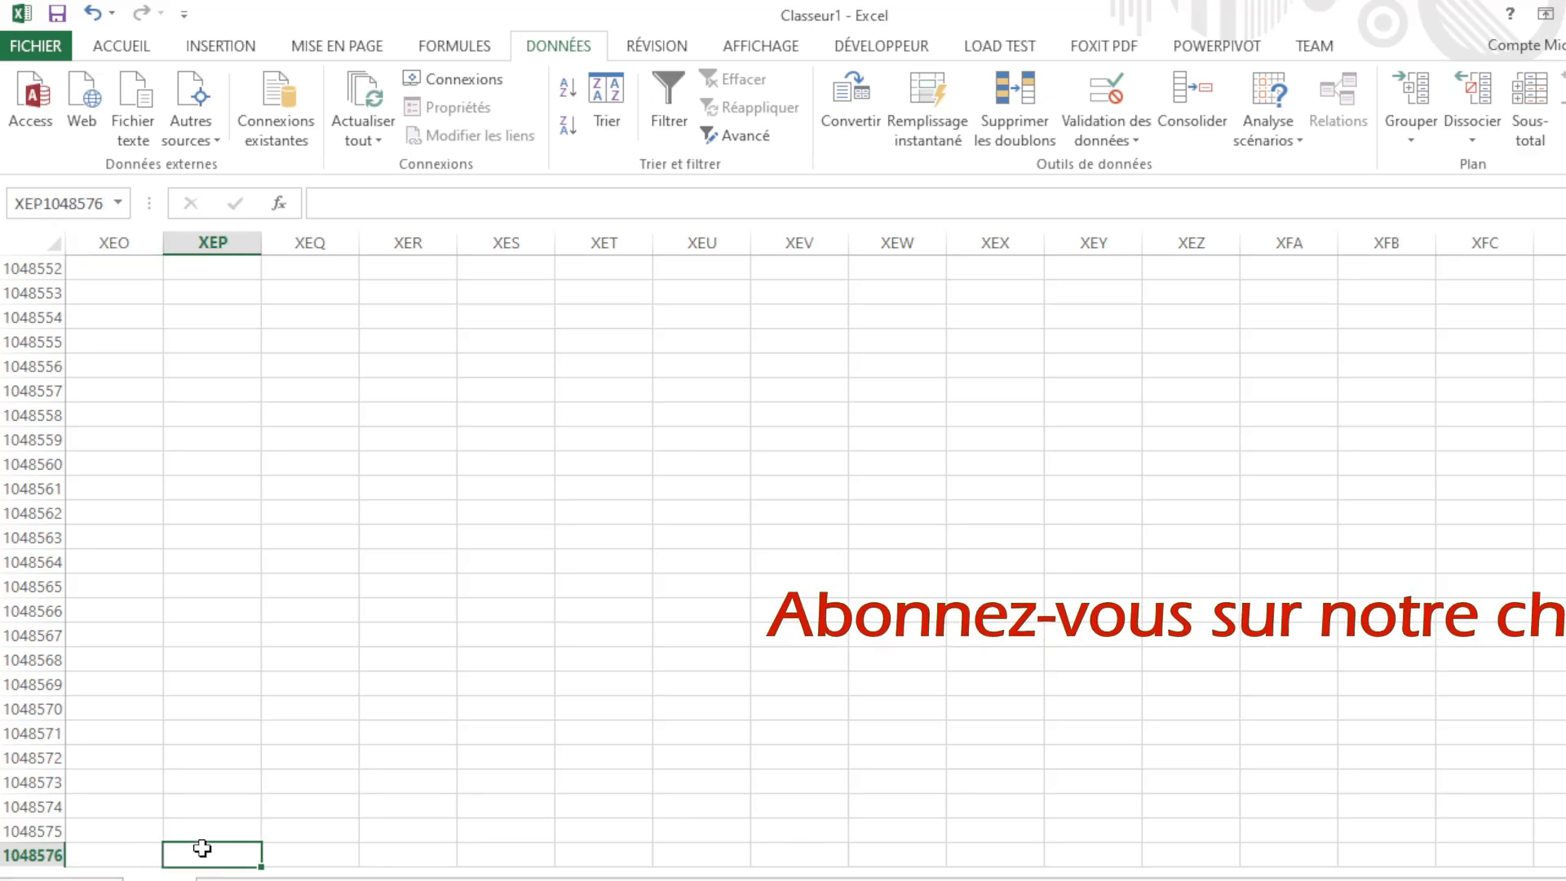
{"action": "left_click", "coordinate": [270, 853]}
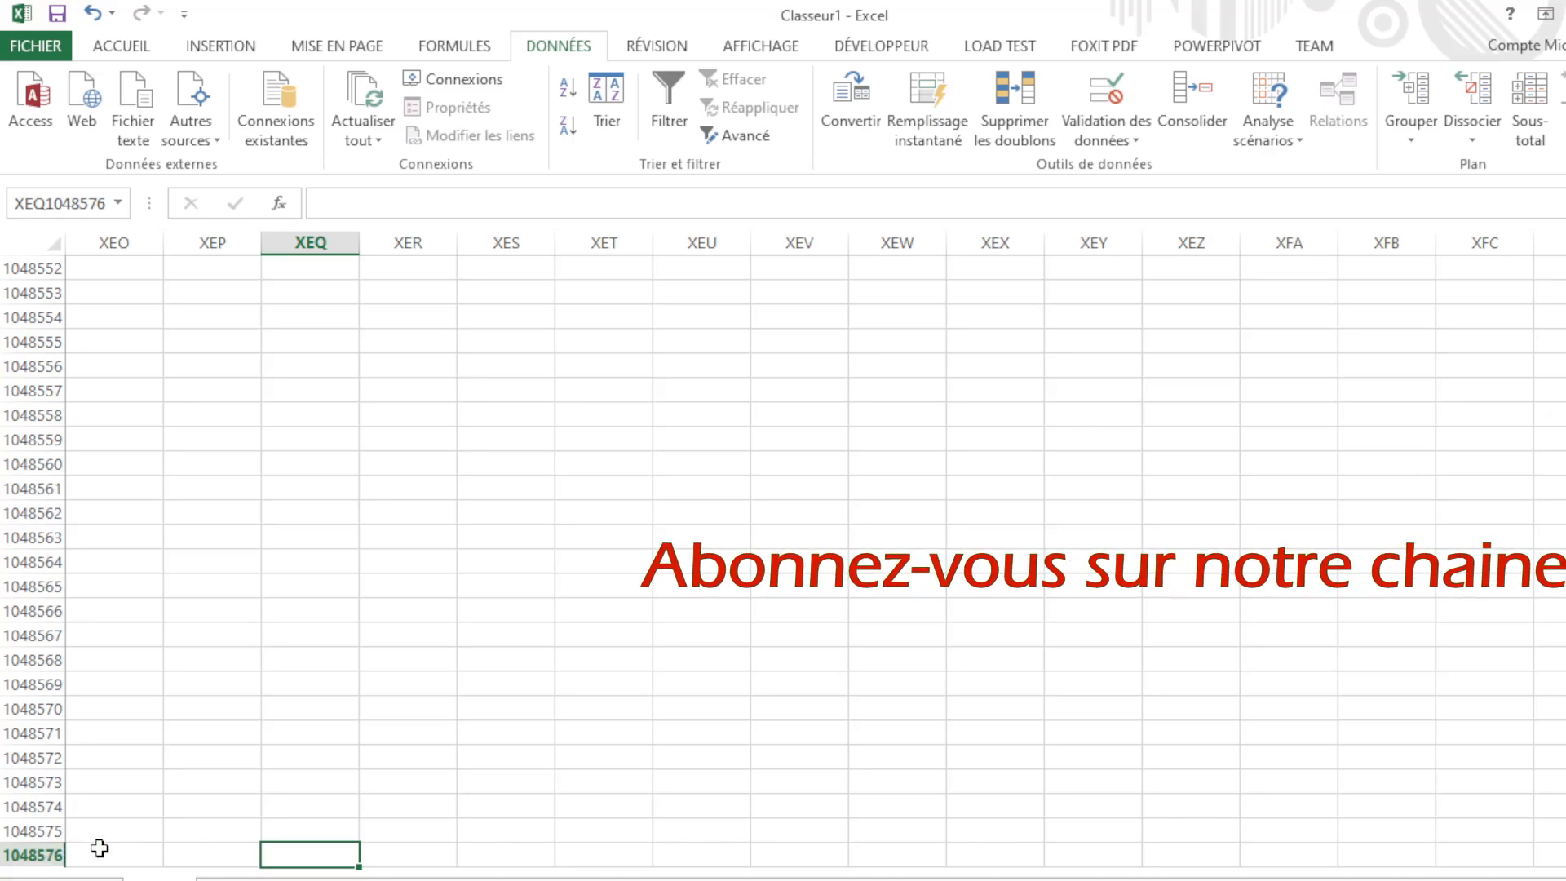
{"action": "left_click", "coordinate": [145, 853]}
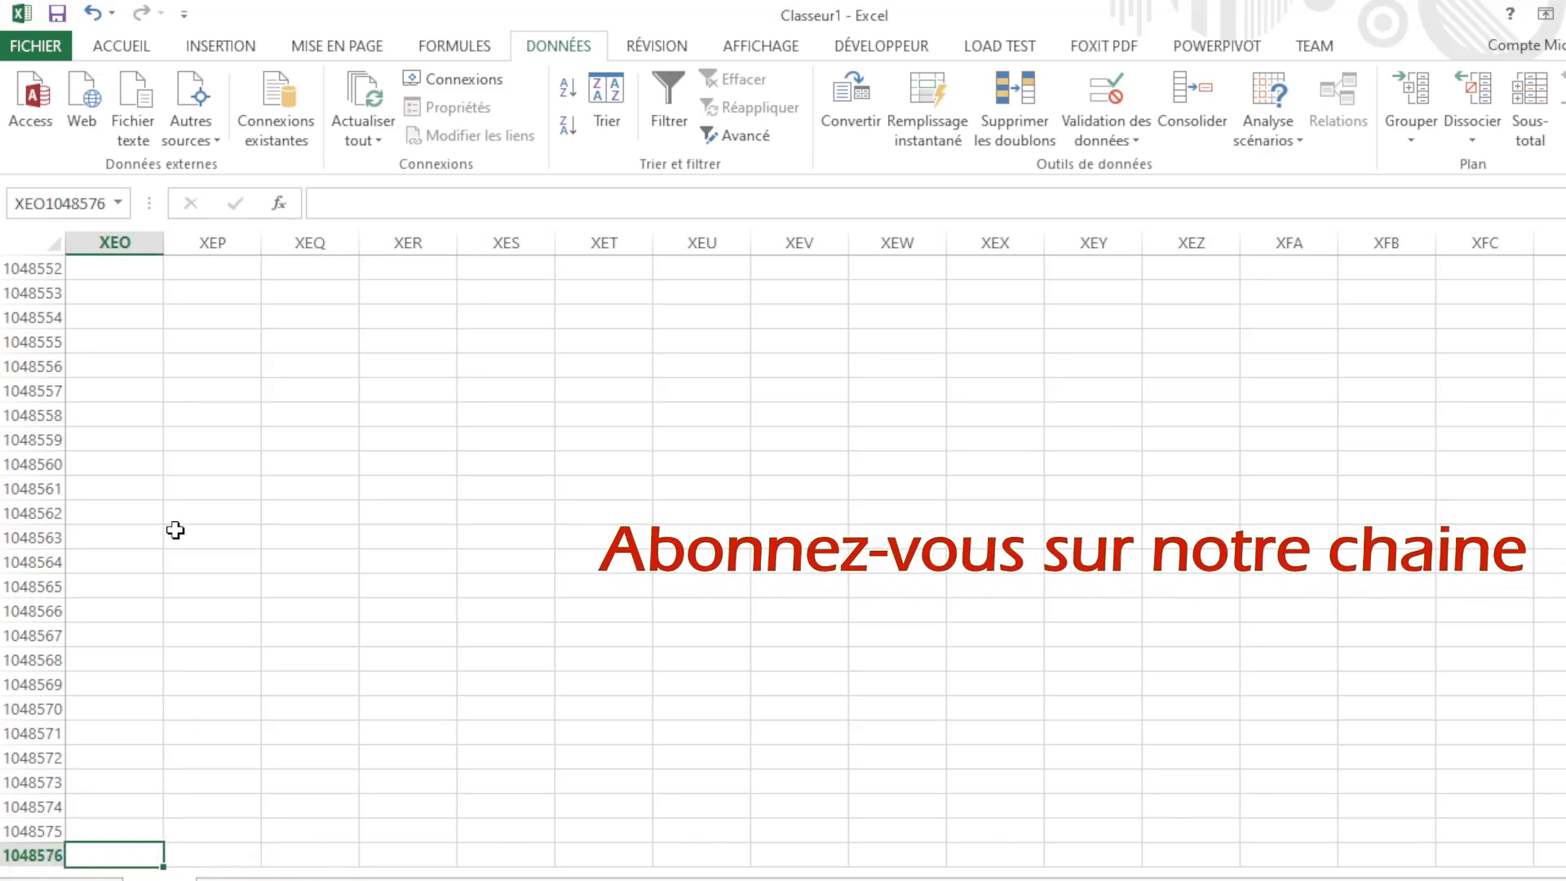
{"action": "left_click", "coordinate": [208, 516]}
{"action": "left_click", "coordinate": [204, 559]}
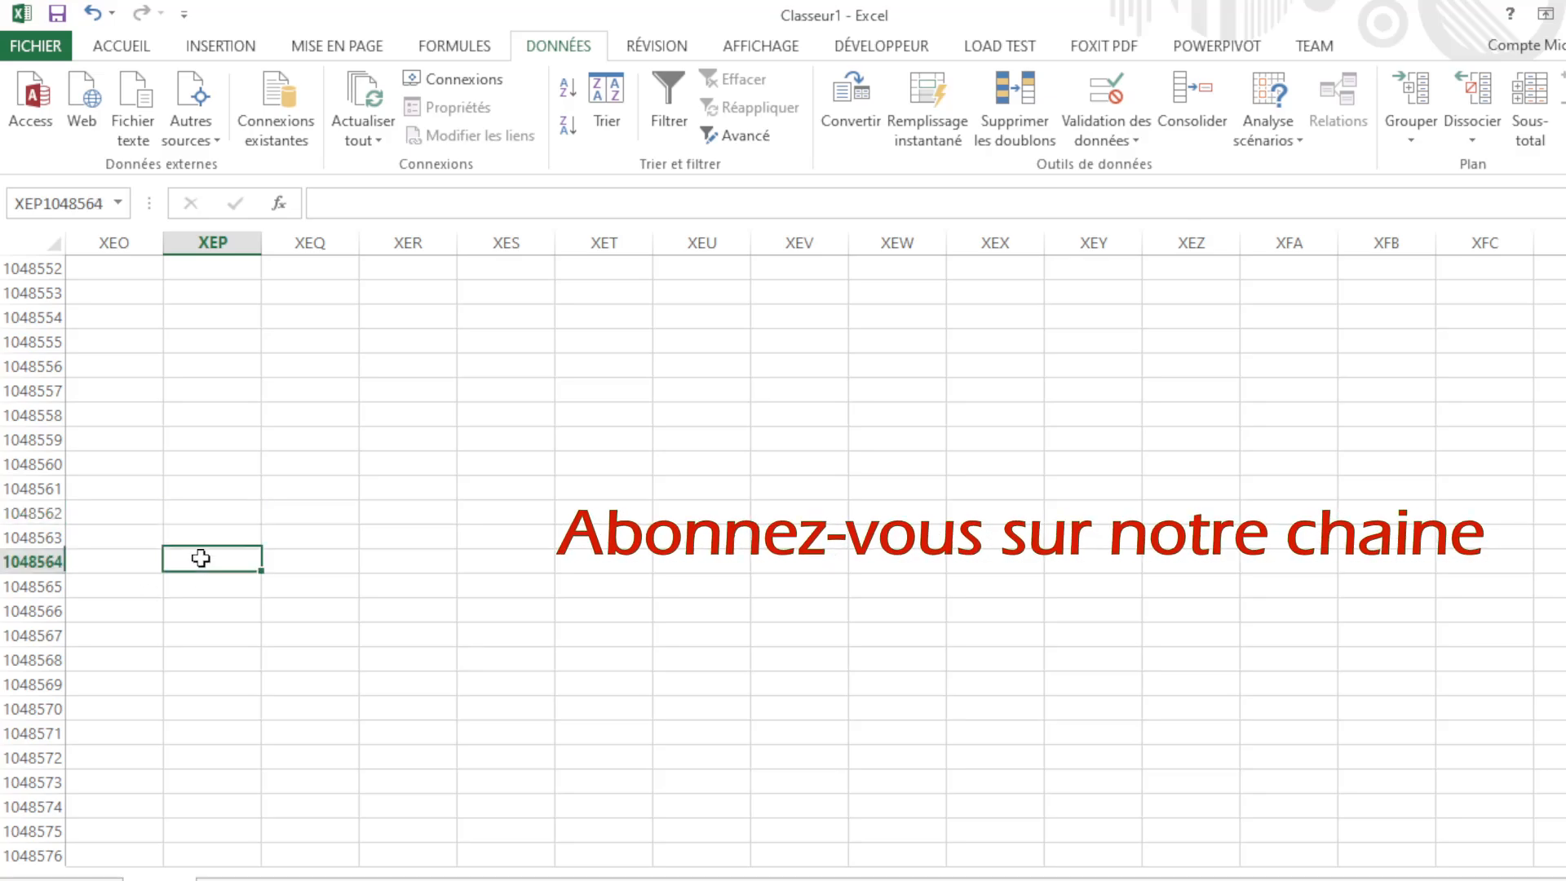
{"action": "left_click", "coordinate": [206, 513]}
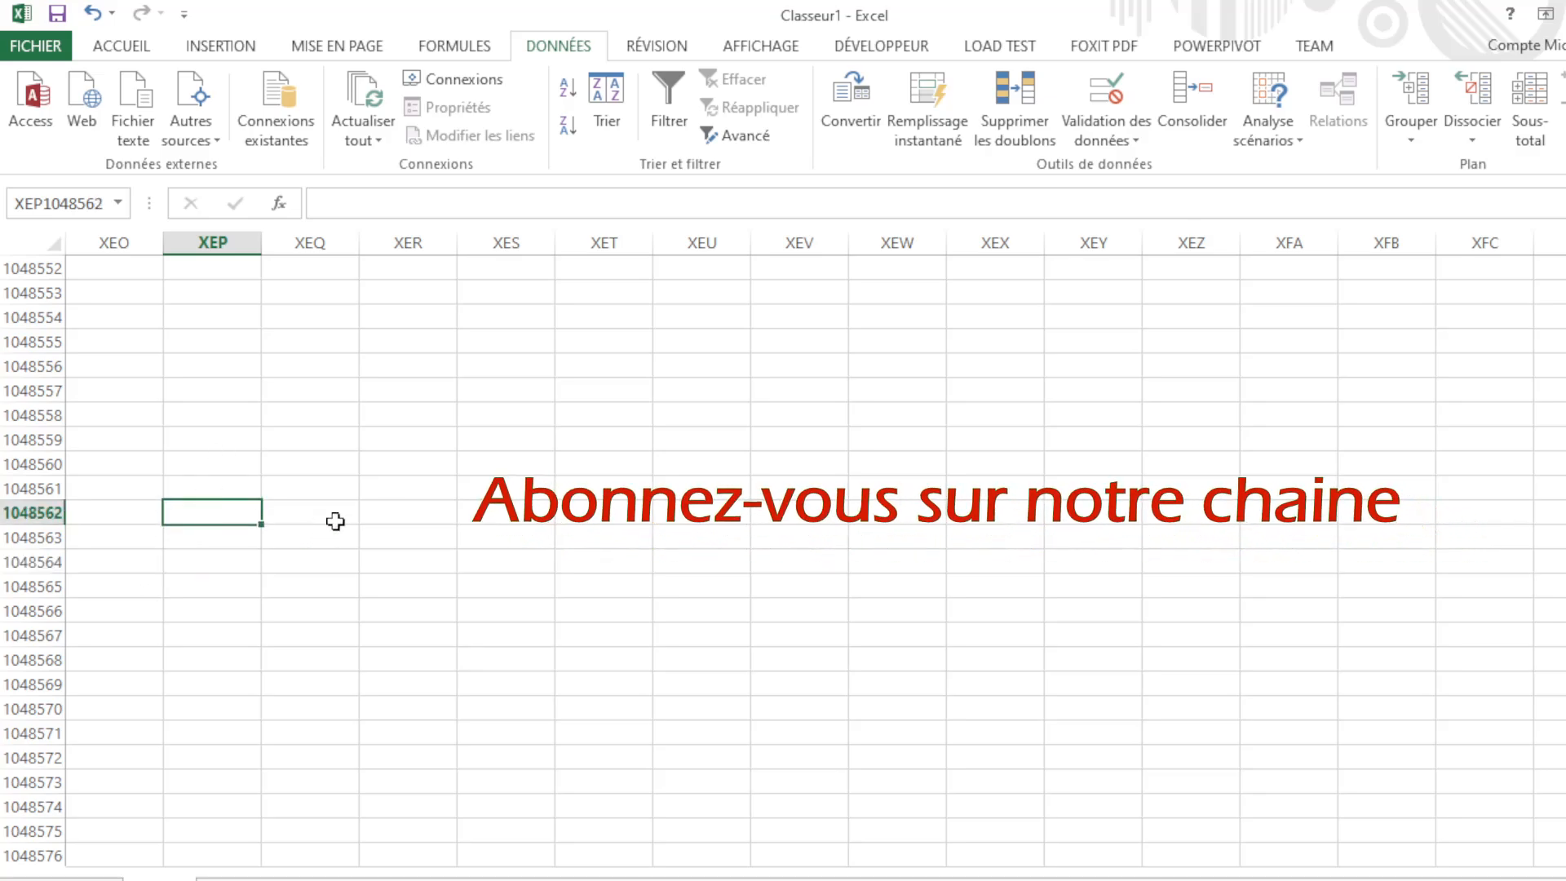
{"action": "left_click", "coordinate": [408, 514]}
{"action": "left_click", "coordinate": [482, 517]}
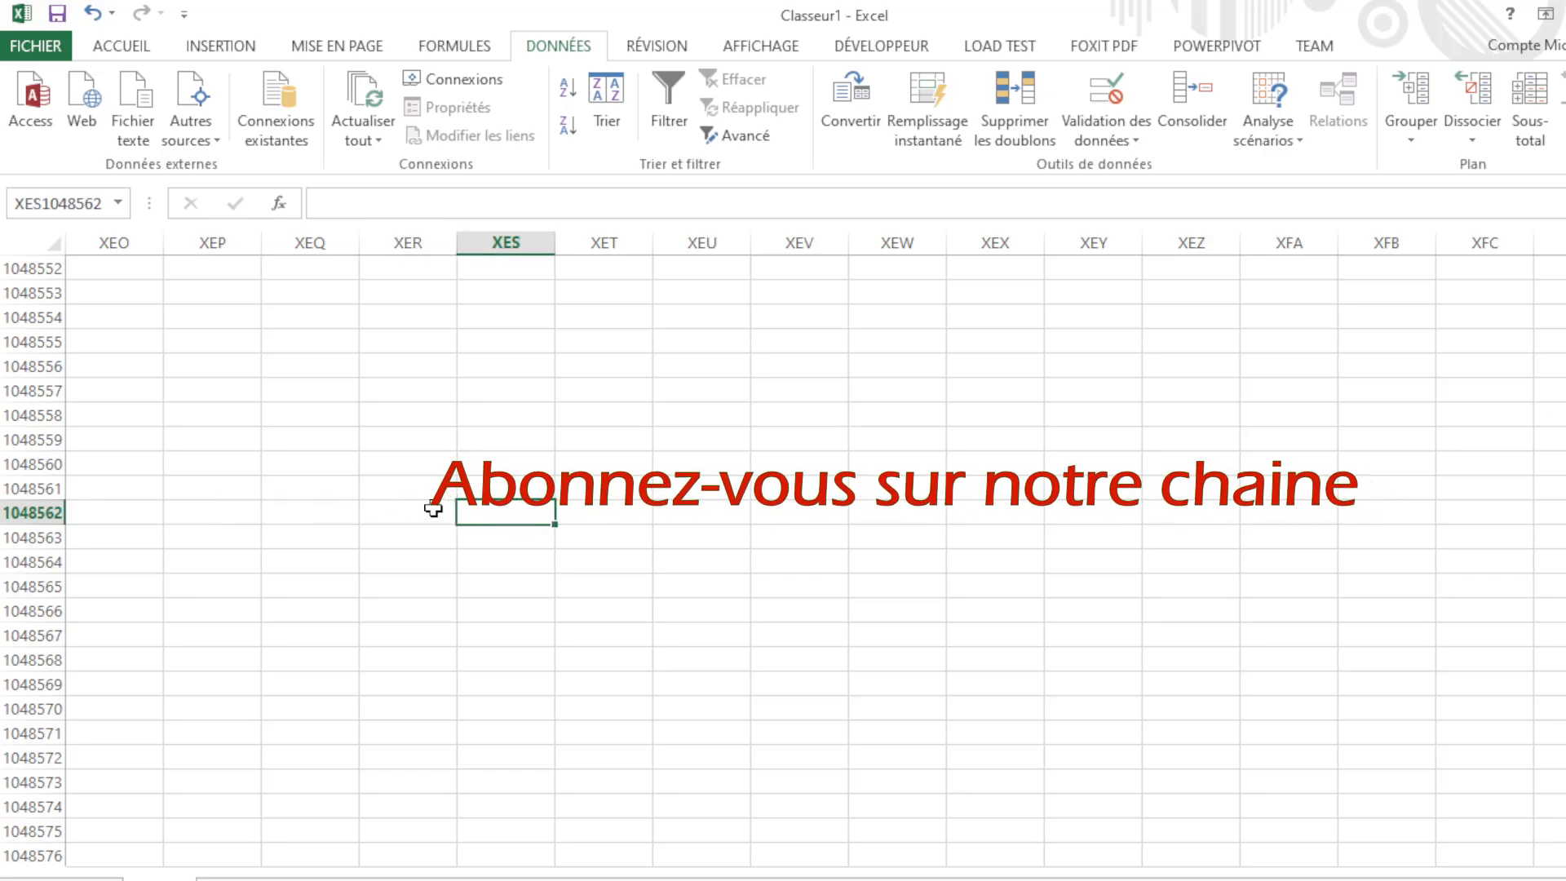
{"action": "left_click", "coordinate": [405, 510]}
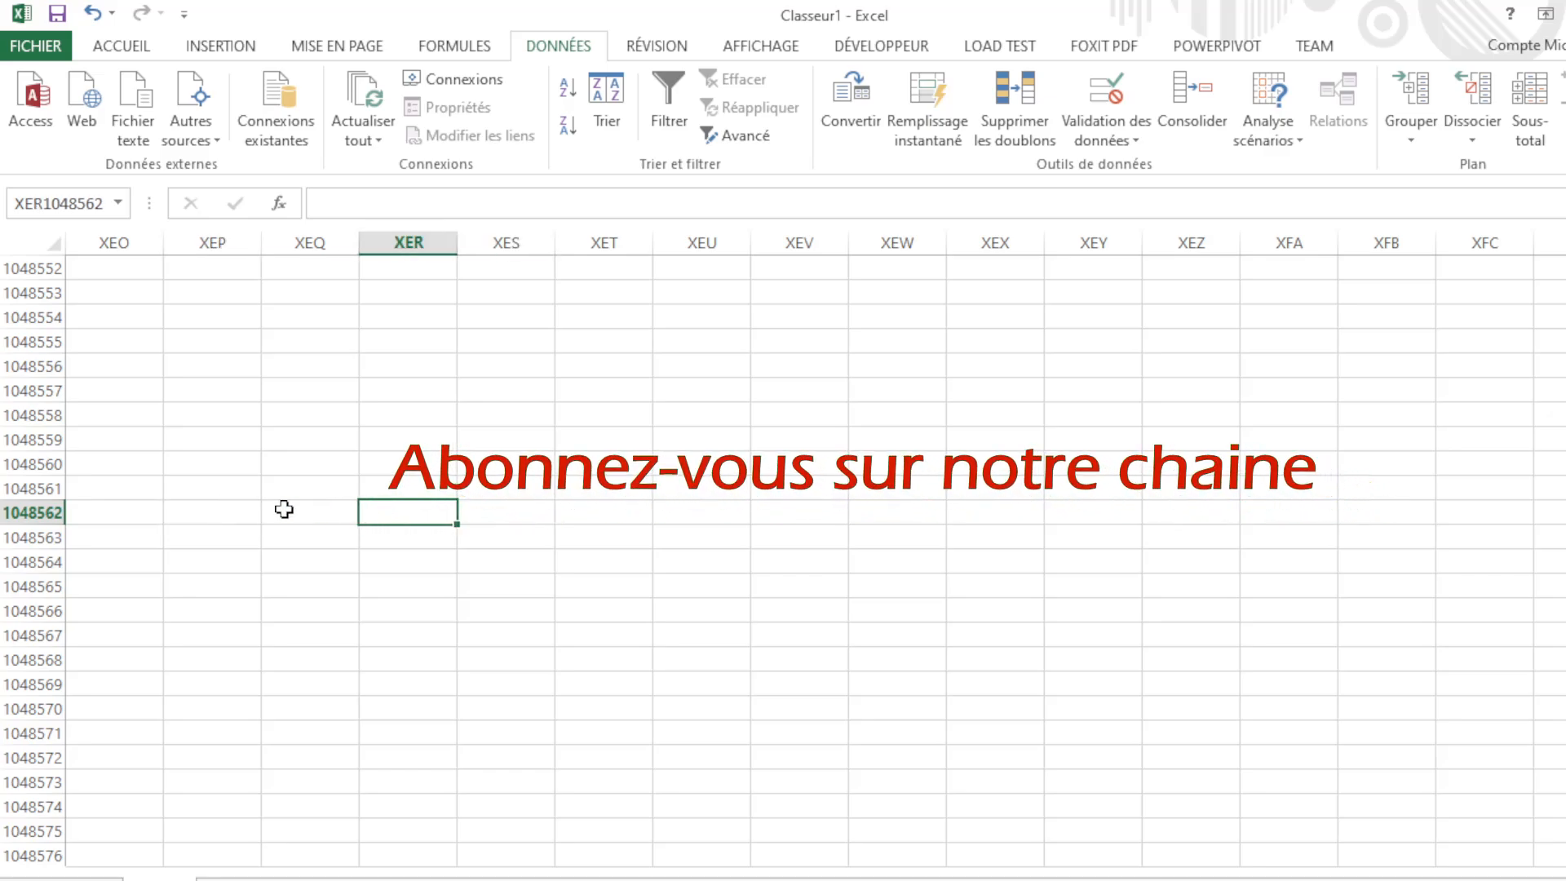
{"action": "left_click", "coordinate": [237, 514]}
{"action": "left_click", "coordinate": [368, 517]}
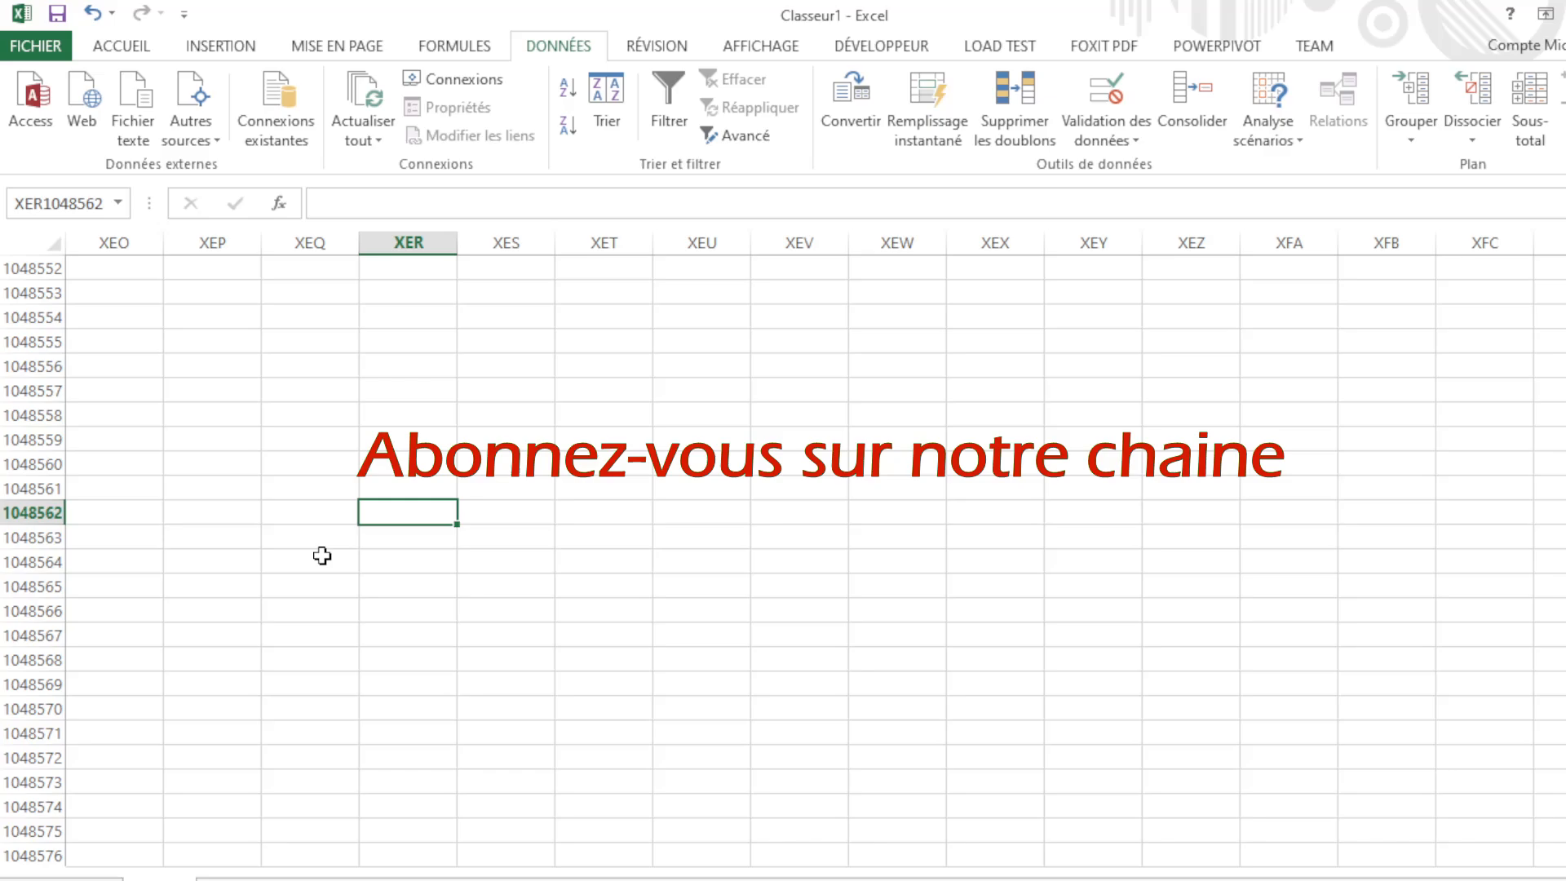
Step: Move through XEO1048576 to the final cell XFD1048576
{"action": "left_click", "coordinate": [188, 783]}
{"action": "left_click", "coordinate": [90, 855]}
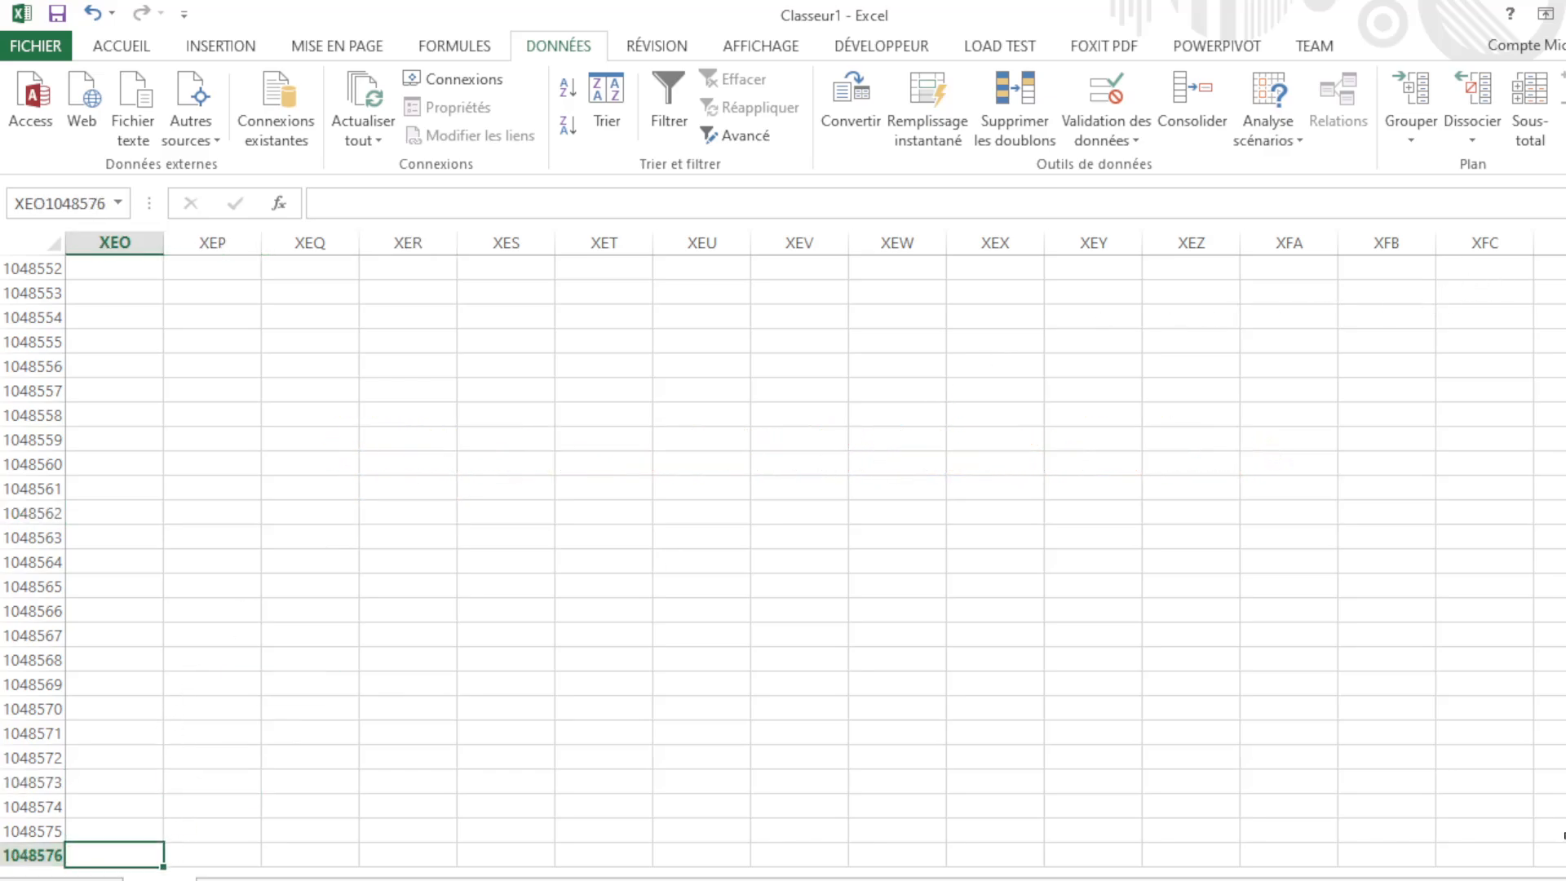
{"action": "left_click", "coordinate": [1558, 857]}
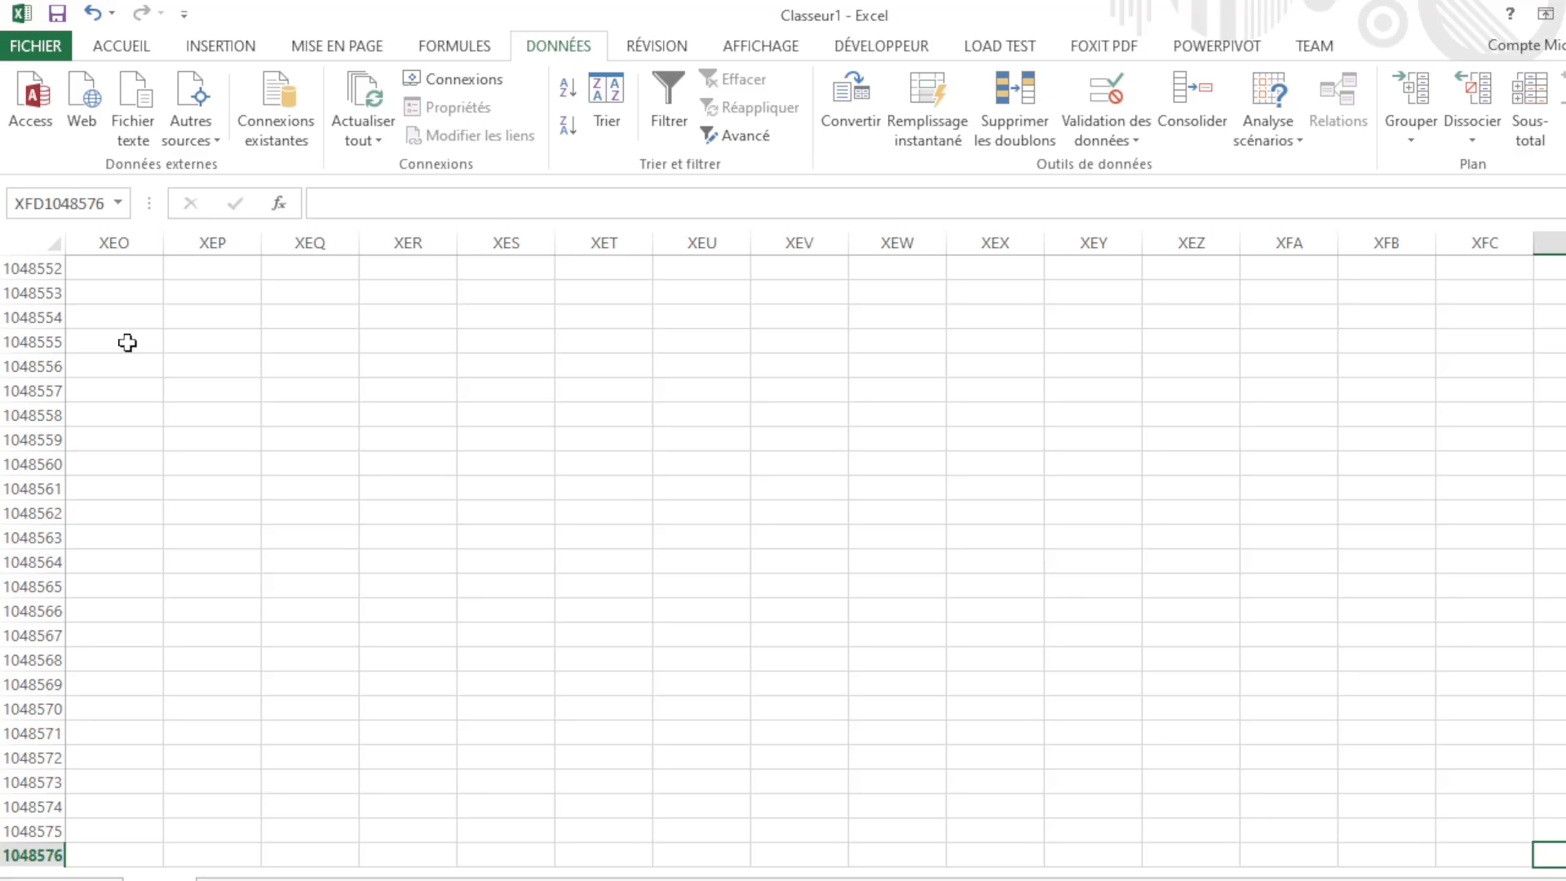
Step: Cycle through XFD1, A1, A1048576 and XFD1048576 with Ctrl+arrow keys, ending at A1
{"action": "key", "text": "ctrl+space"}
{"action": "key", "text": "ctrl+Up"}
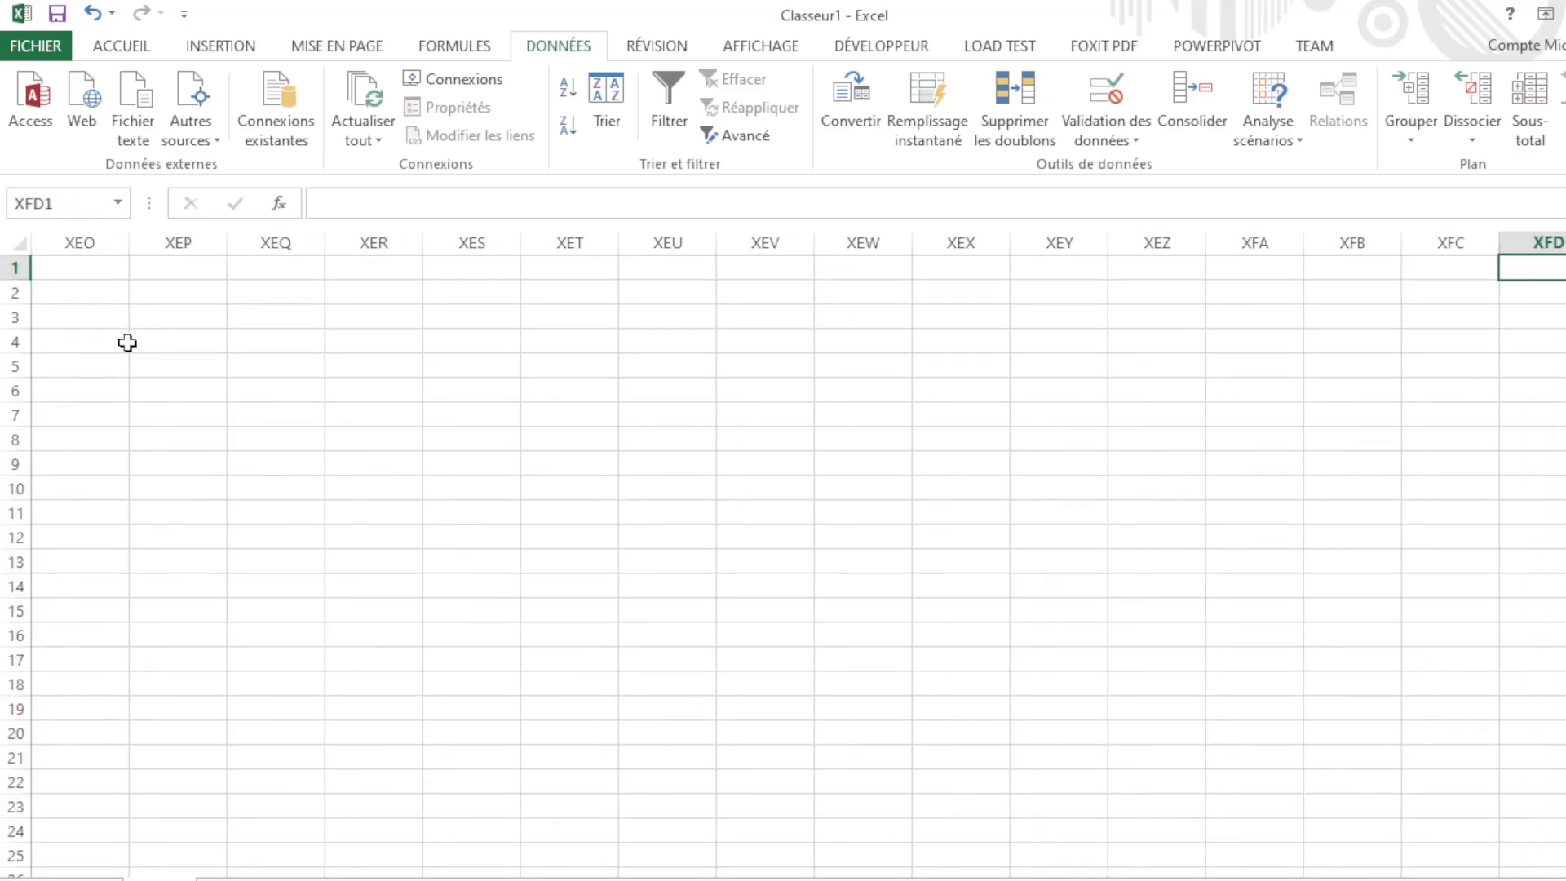
{"action": "key", "text": "ctrl+Left"}
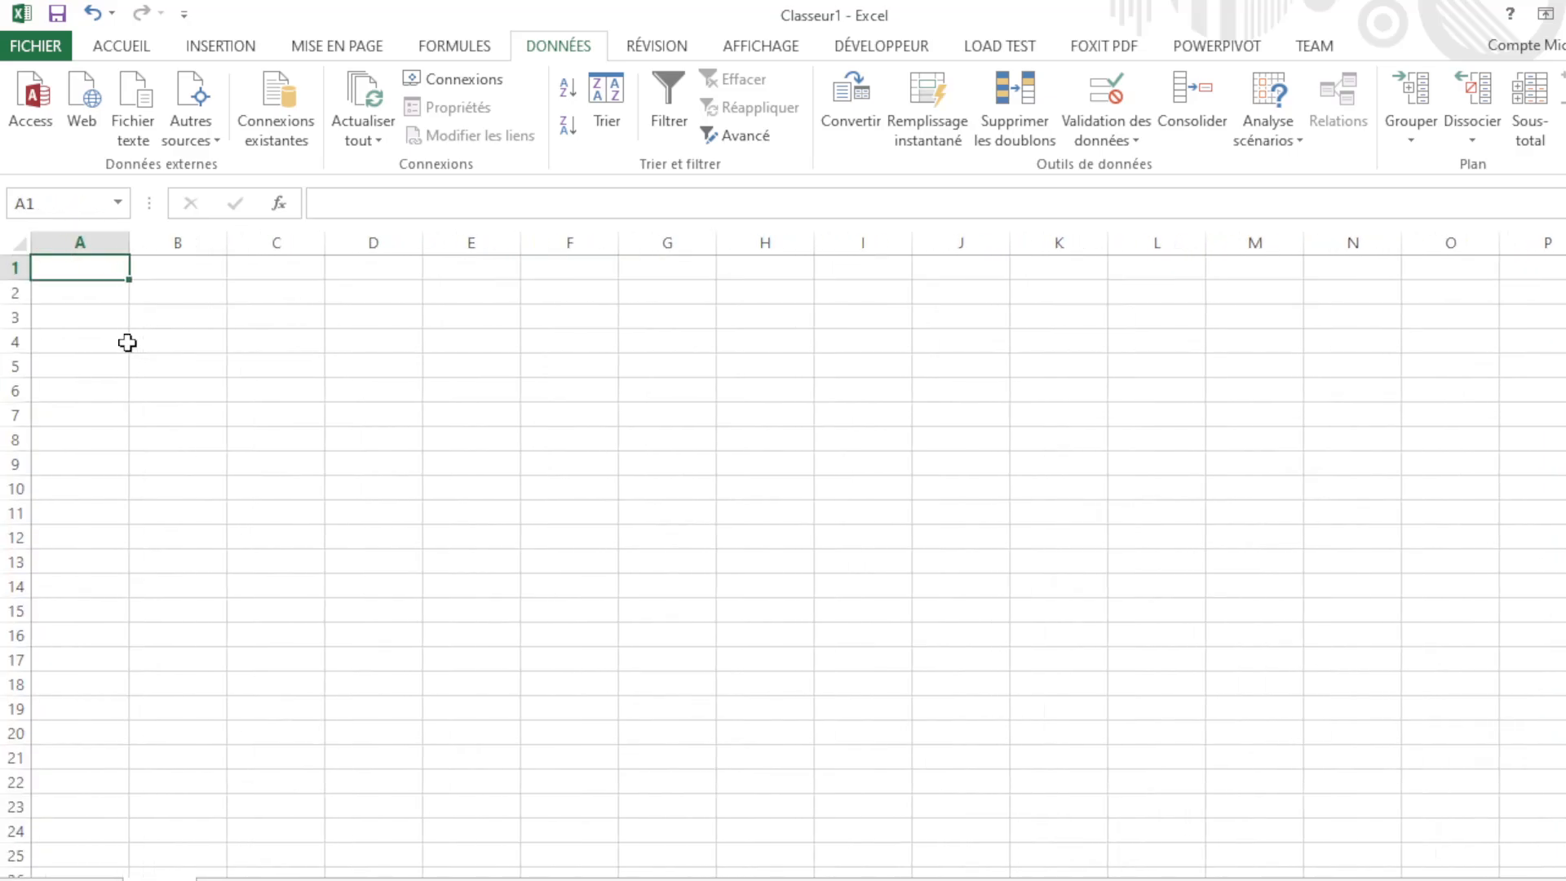
{"action": "key", "text": "ctrl+Down"}
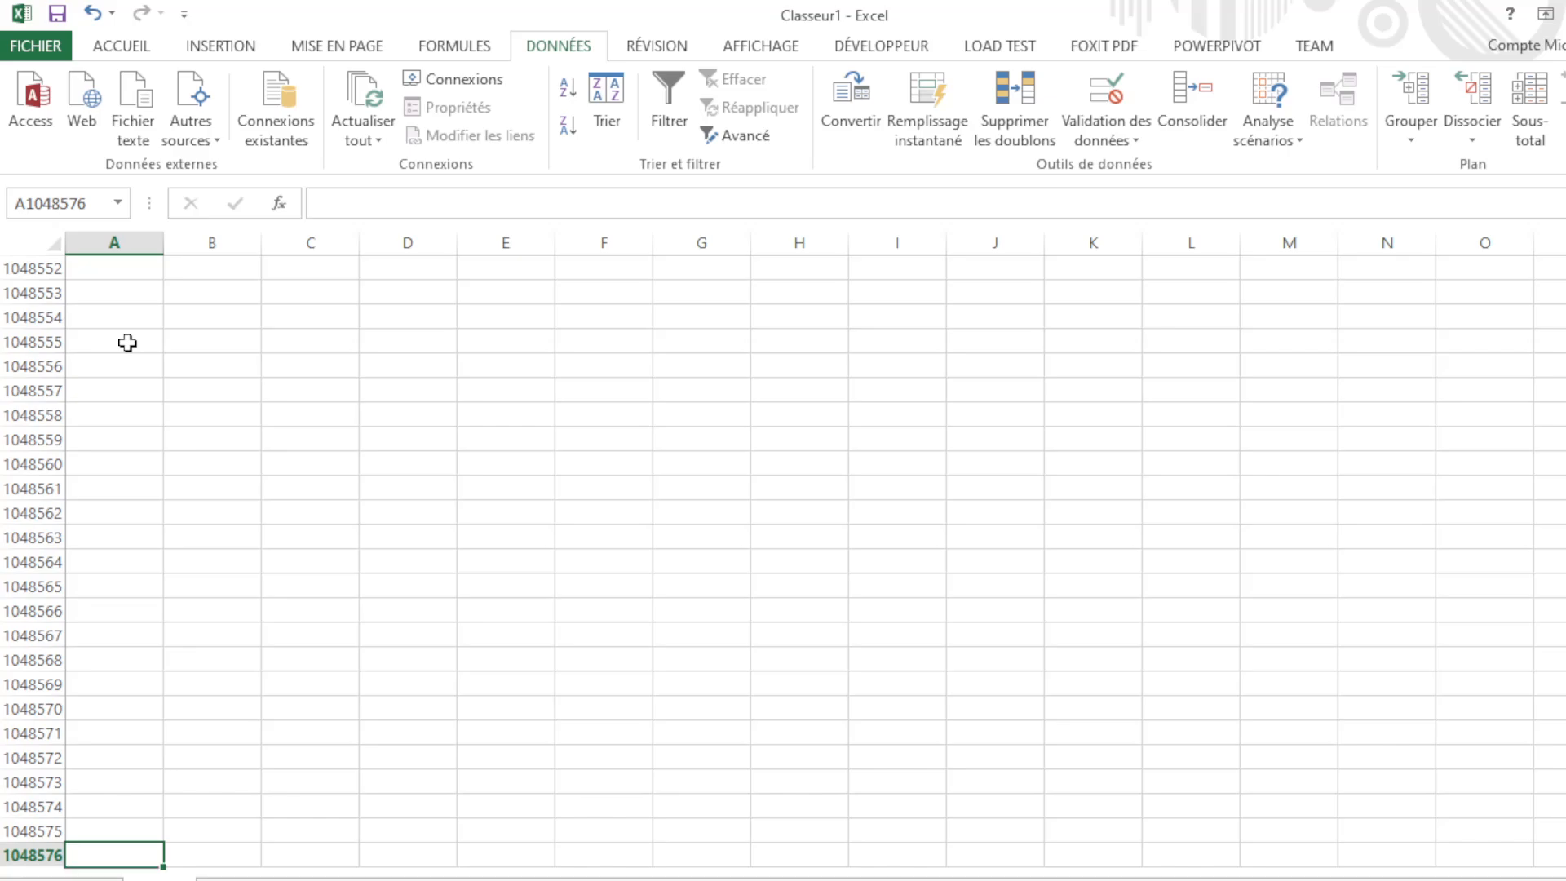
{"action": "key", "text": "ctrl+Right"}
{"action": "key", "text": "ctrl+Up"}
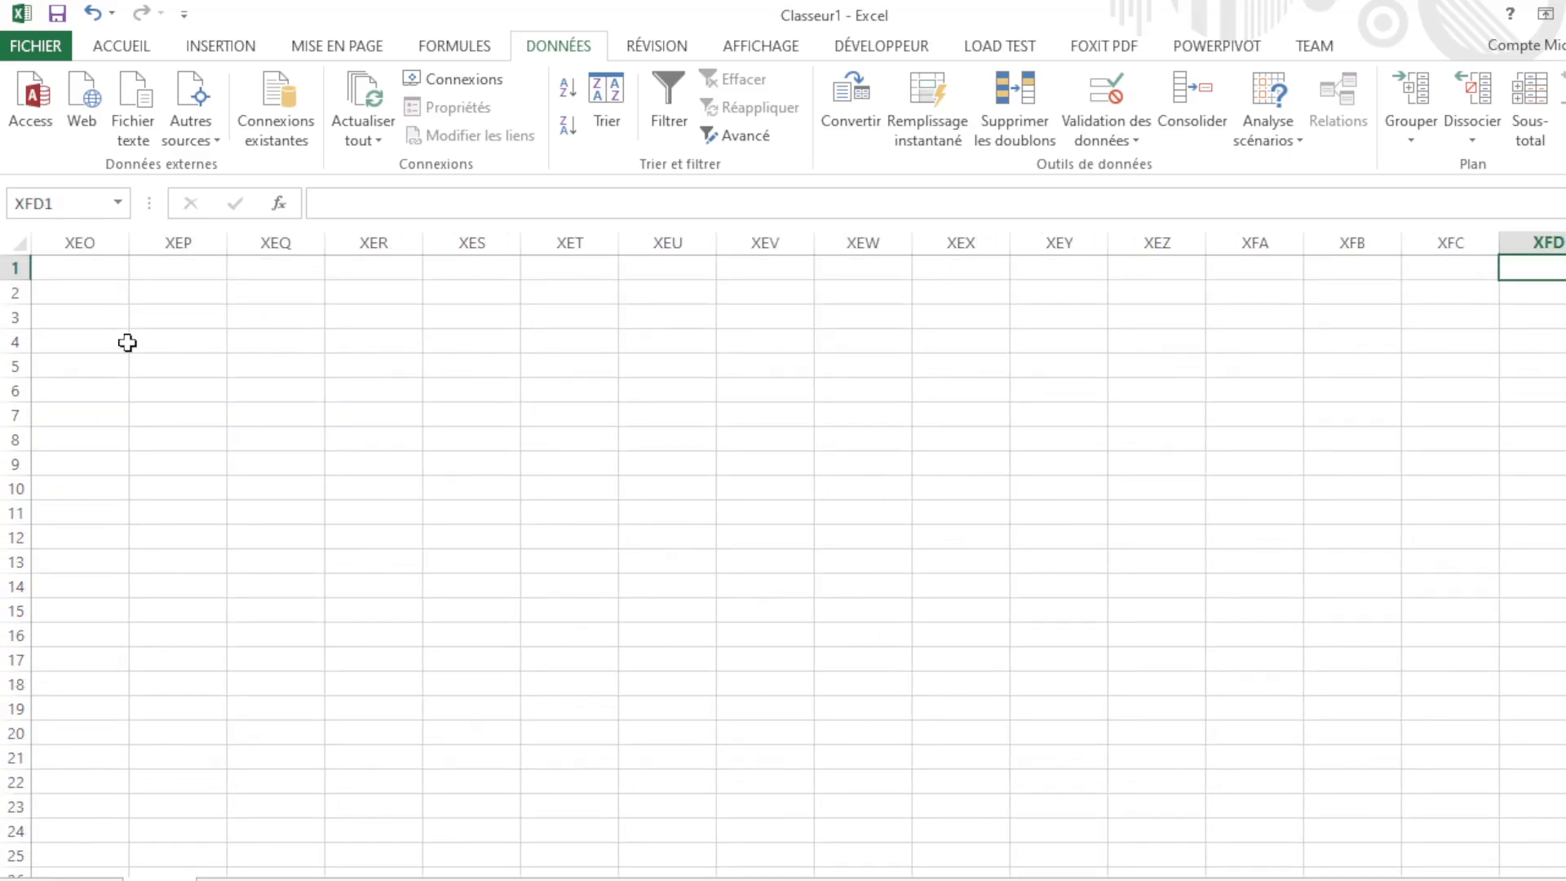
{"action": "key", "text": "ctrl+Left"}
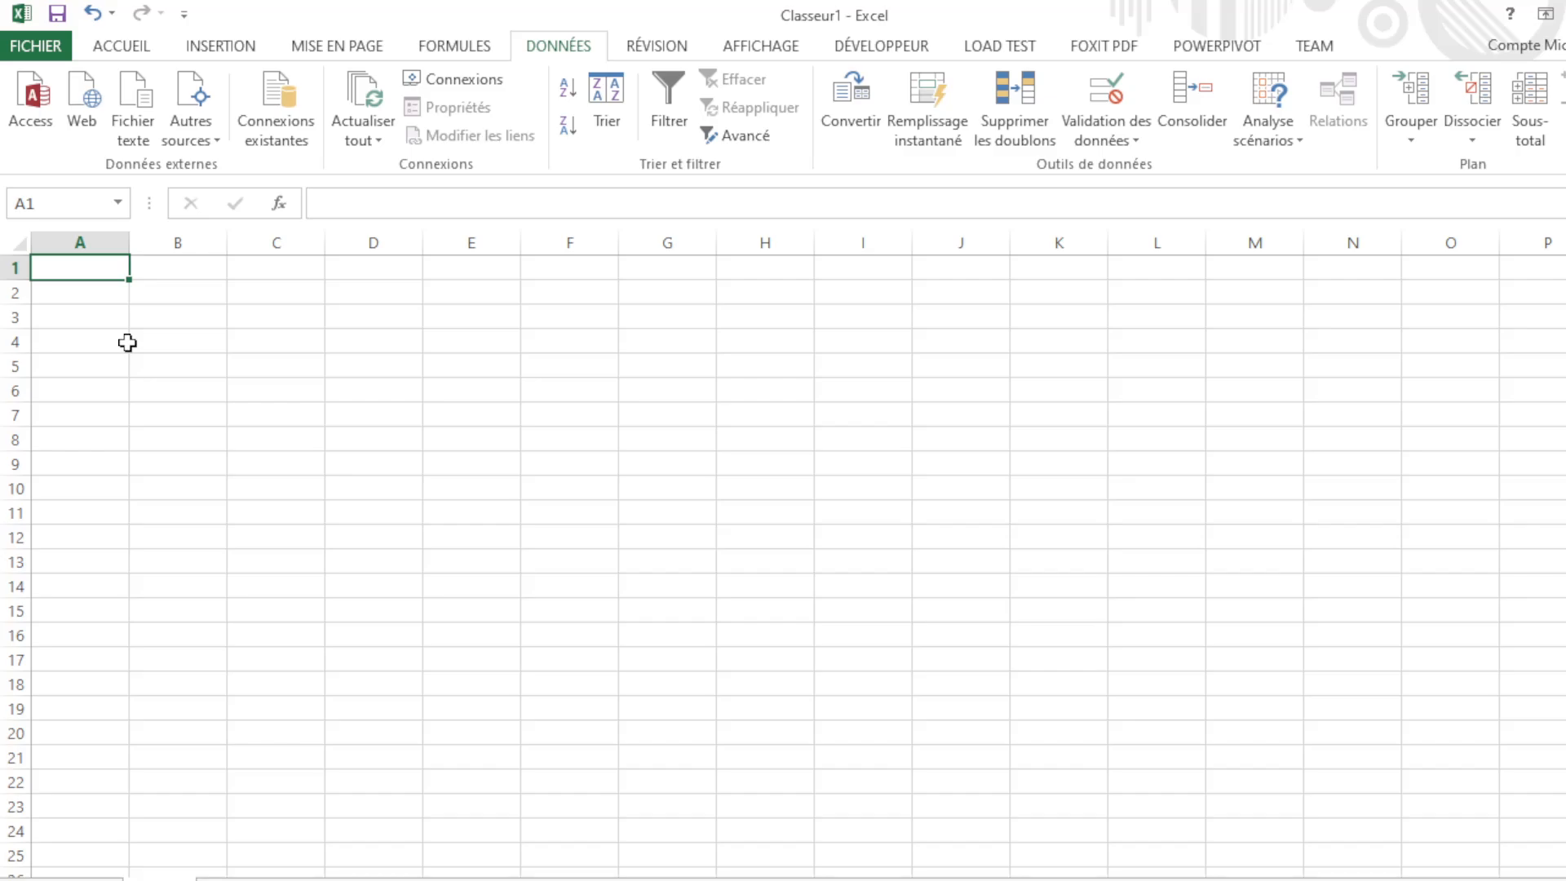
Step: Double-click a cell border to reach A1048576, then jump to XFD1048576 and XFD1
{"action": "double_click", "coordinate": [106, 279]}
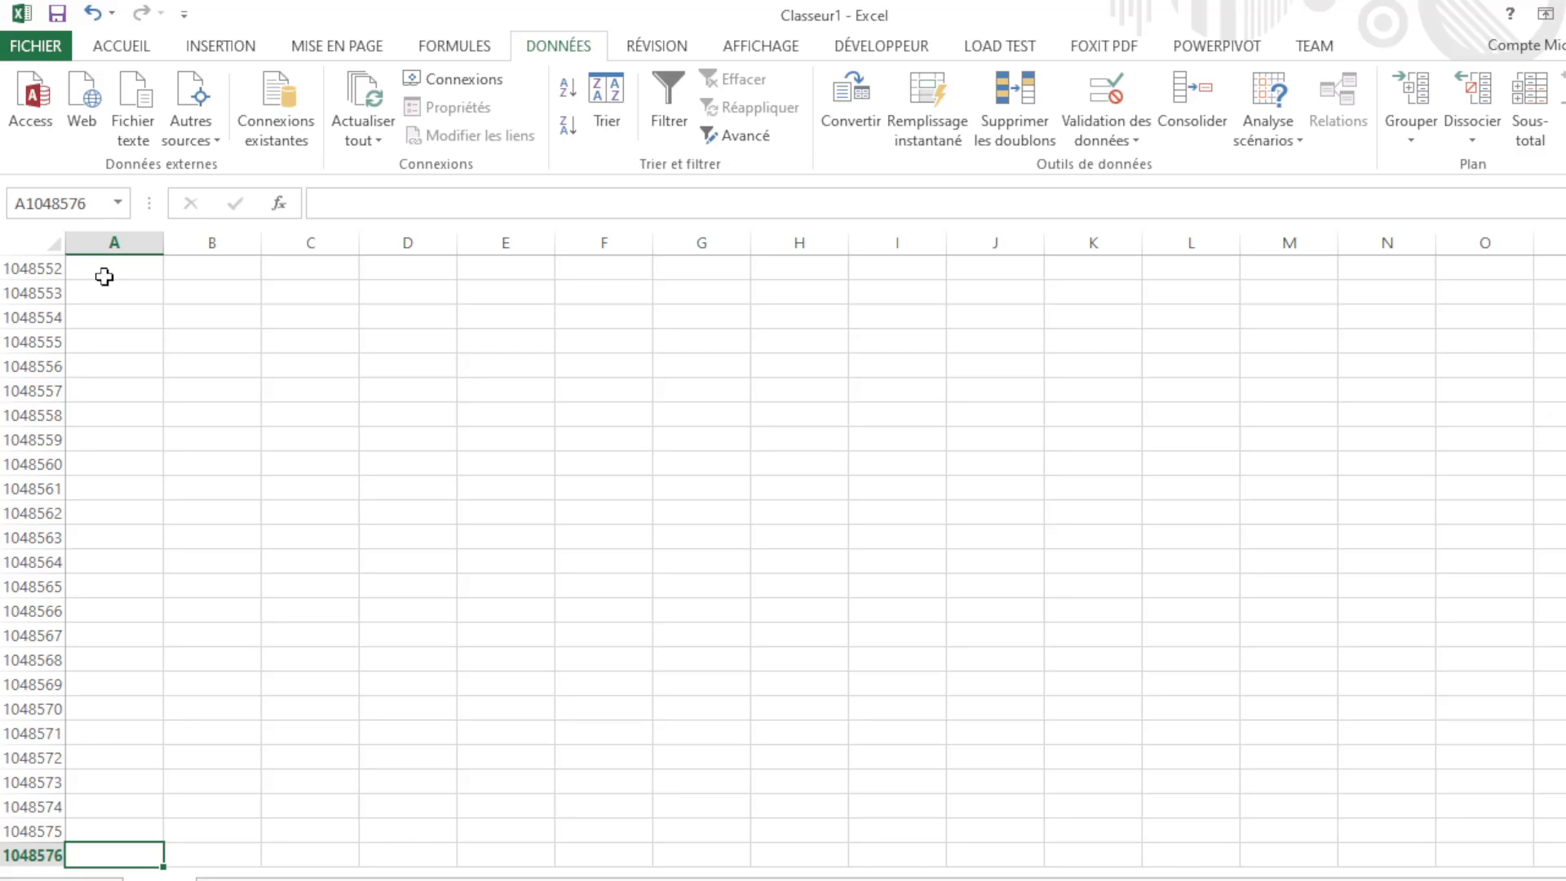
{"action": "key", "text": "ctrl+Right"}
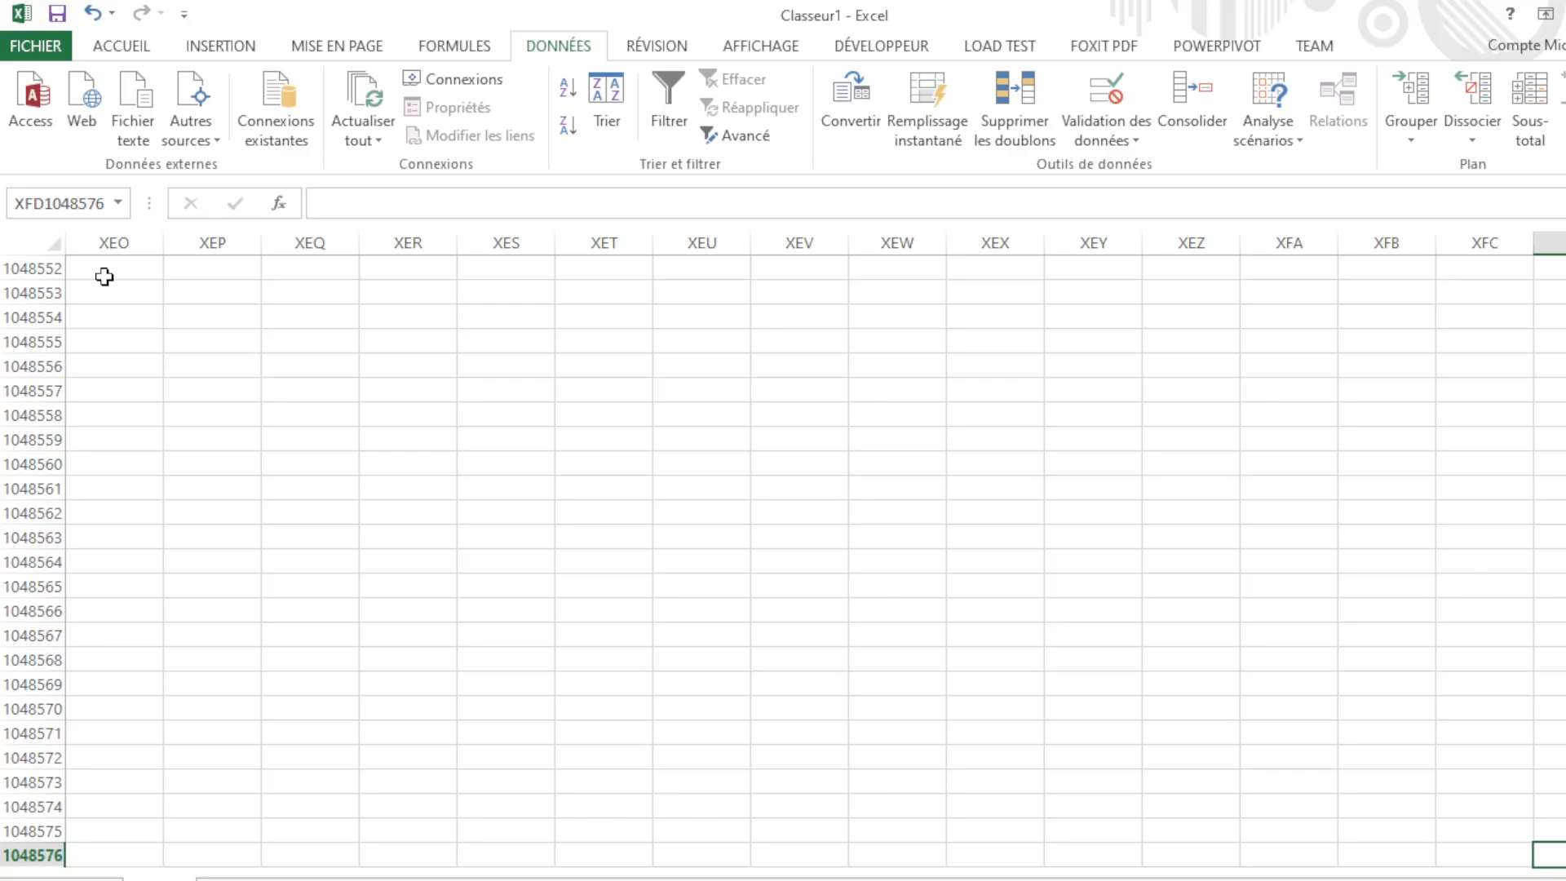
{"action": "key", "text": "ctrl+Up"}
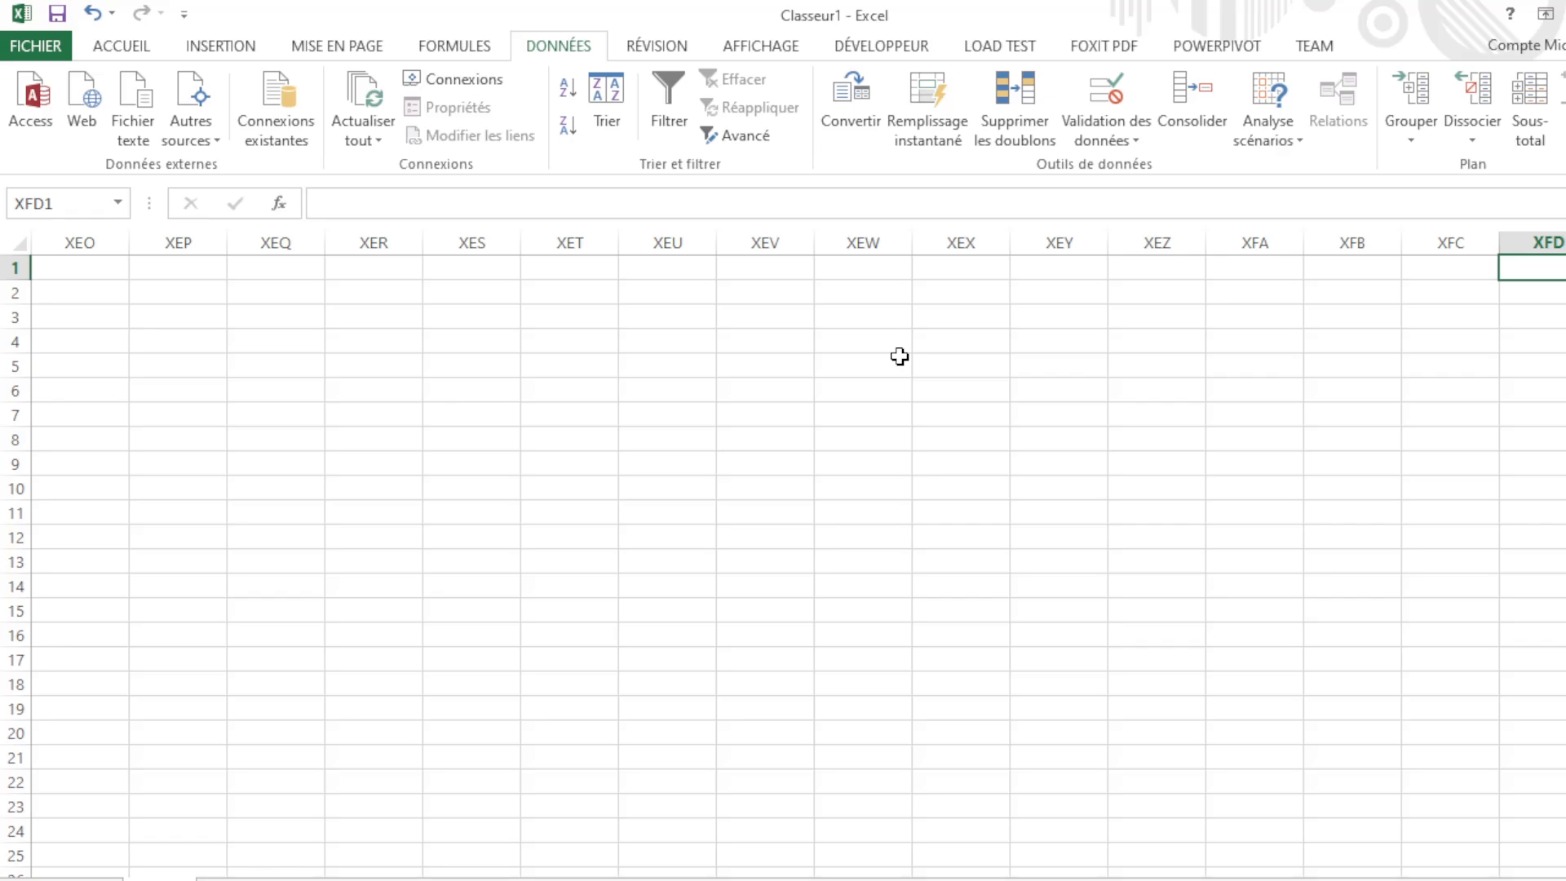
Step: Jump three times around the sheet corners A1048576, XFD1048576 and XFD1 with Ctrl+arrow keys
{"action": "key", "text": "ctrl+Left"}
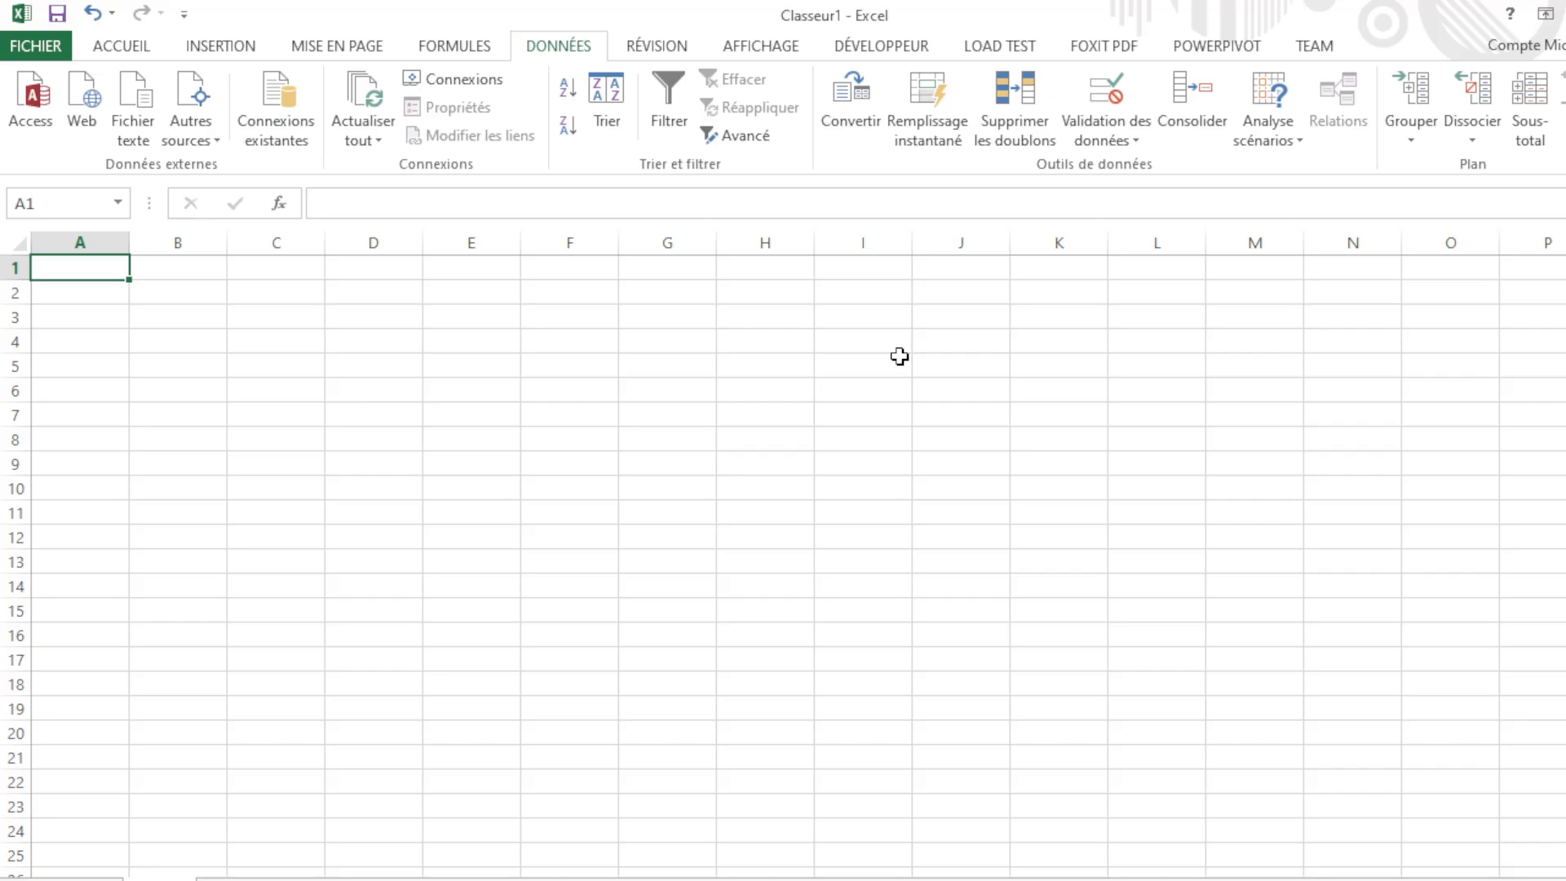
{"action": "key", "text": "ctrl+Down"}
{"action": "key", "text": "ctrl+Right"}
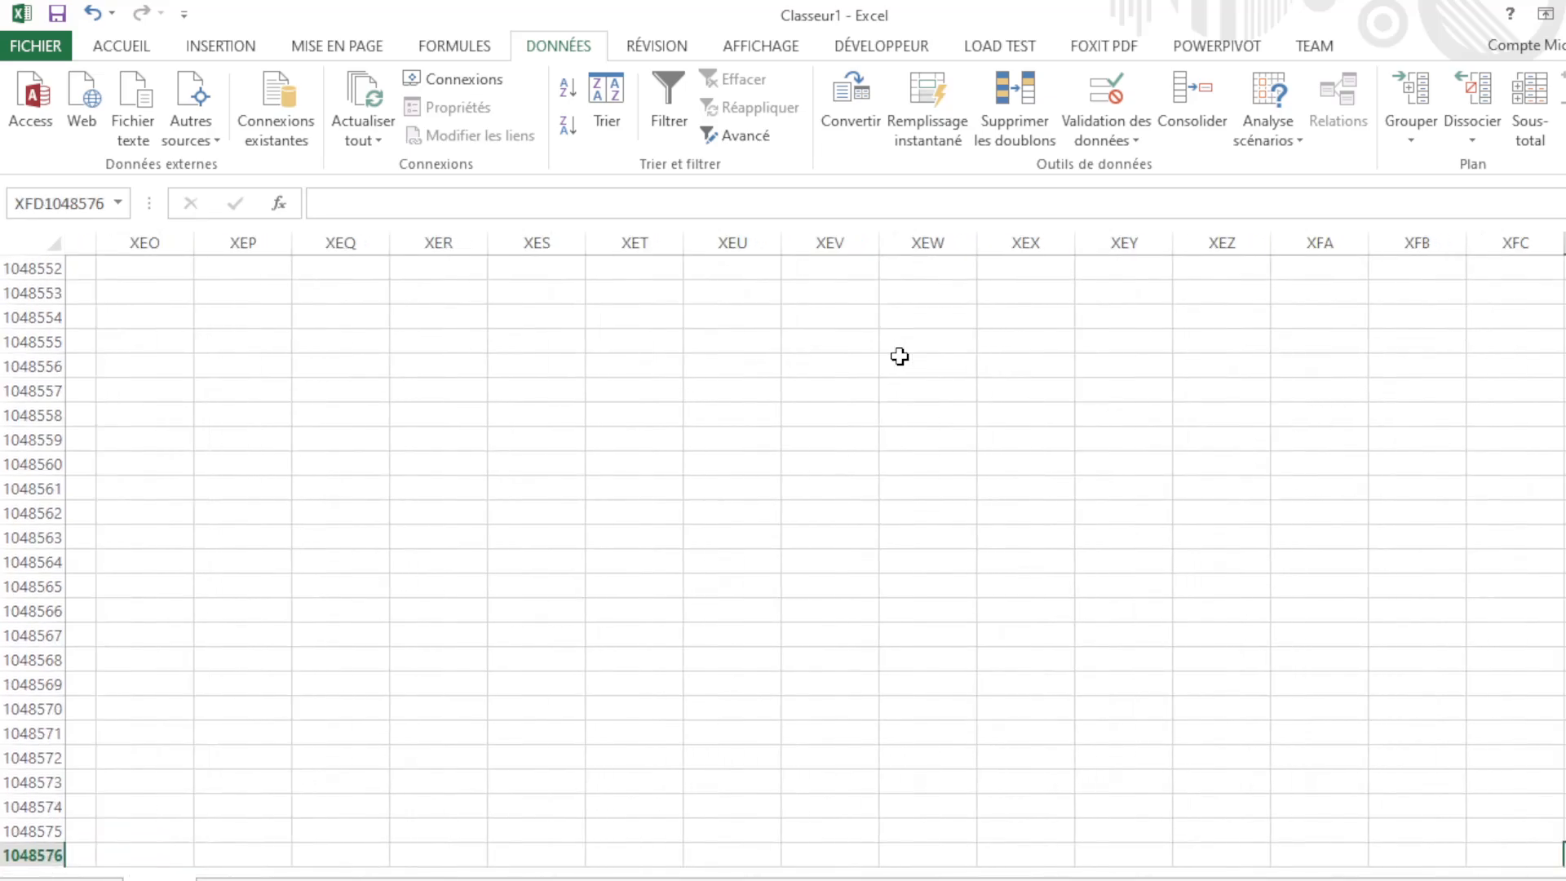
{"action": "key", "text": "ctrl+Up"}
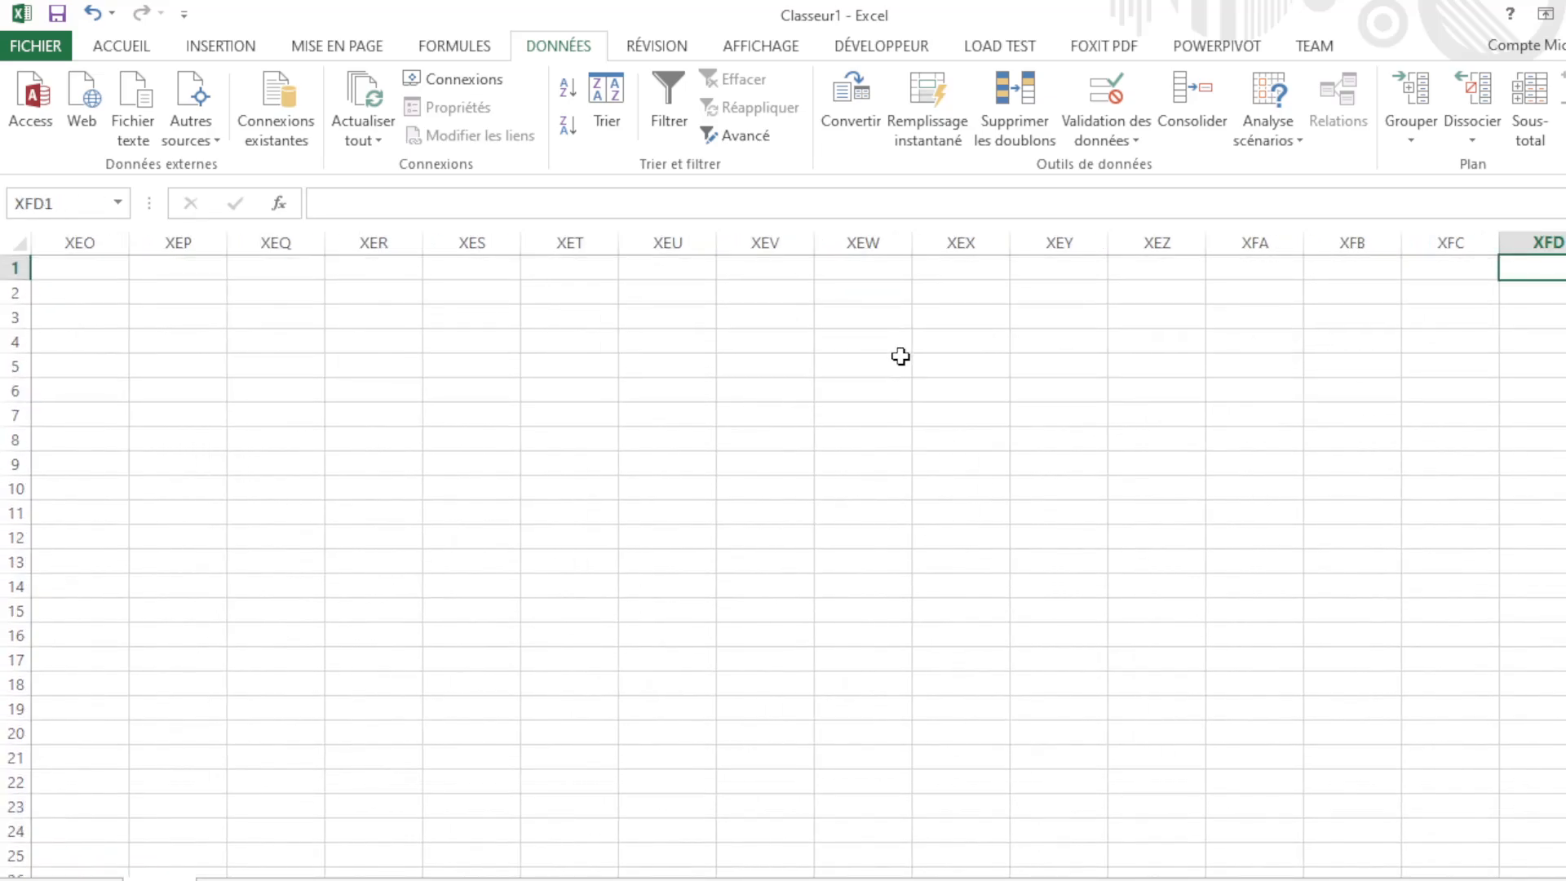
{"action": "key", "text": "ctrl+Left"}
{"action": "key", "text": "ctrl+Down"}
{"action": "key", "text": "ctrl+Right"}
{"action": "key", "text": "ctrl+Up"}
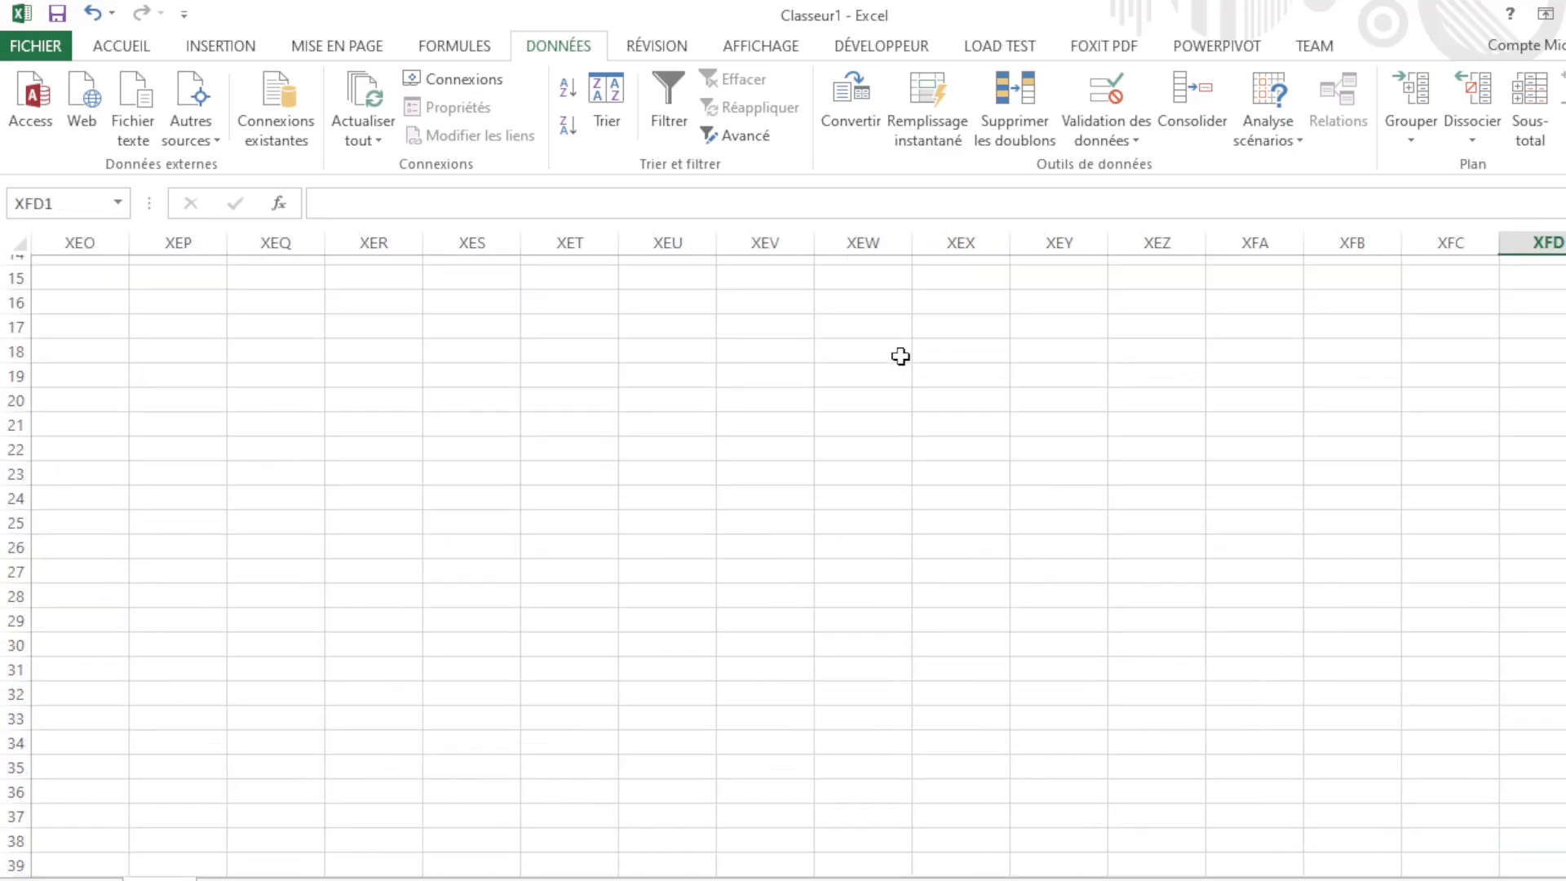
{"action": "key", "text": "ctrl+Left"}
{"action": "key", "text": "ctrl+Down"}
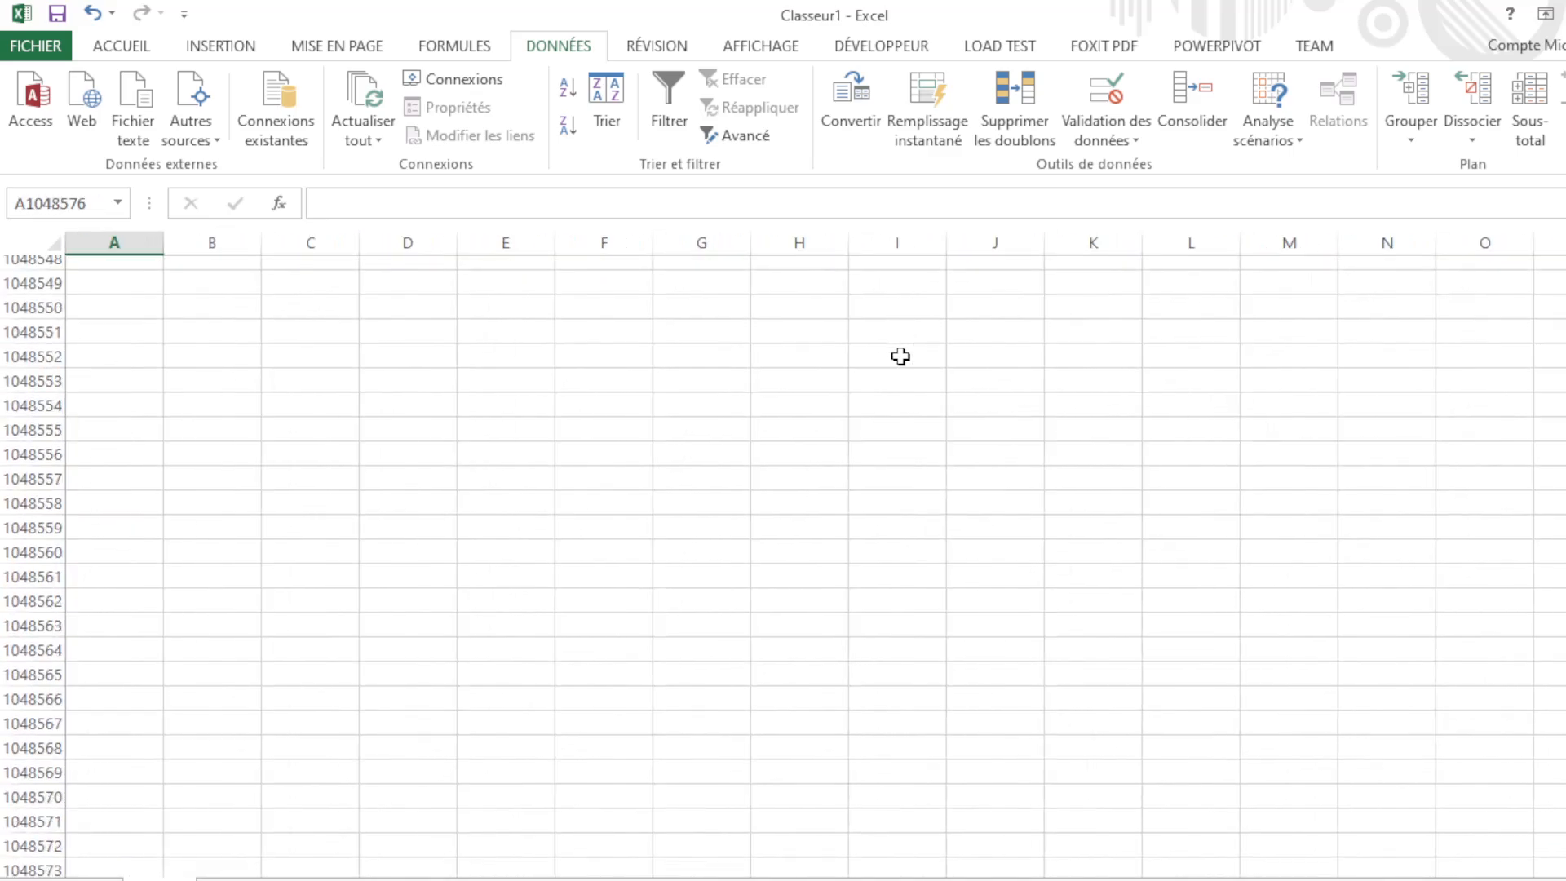
{"action": "key", "text": "ctrl+Right"}
{"action": "key", "text": "ctrl+Up"}
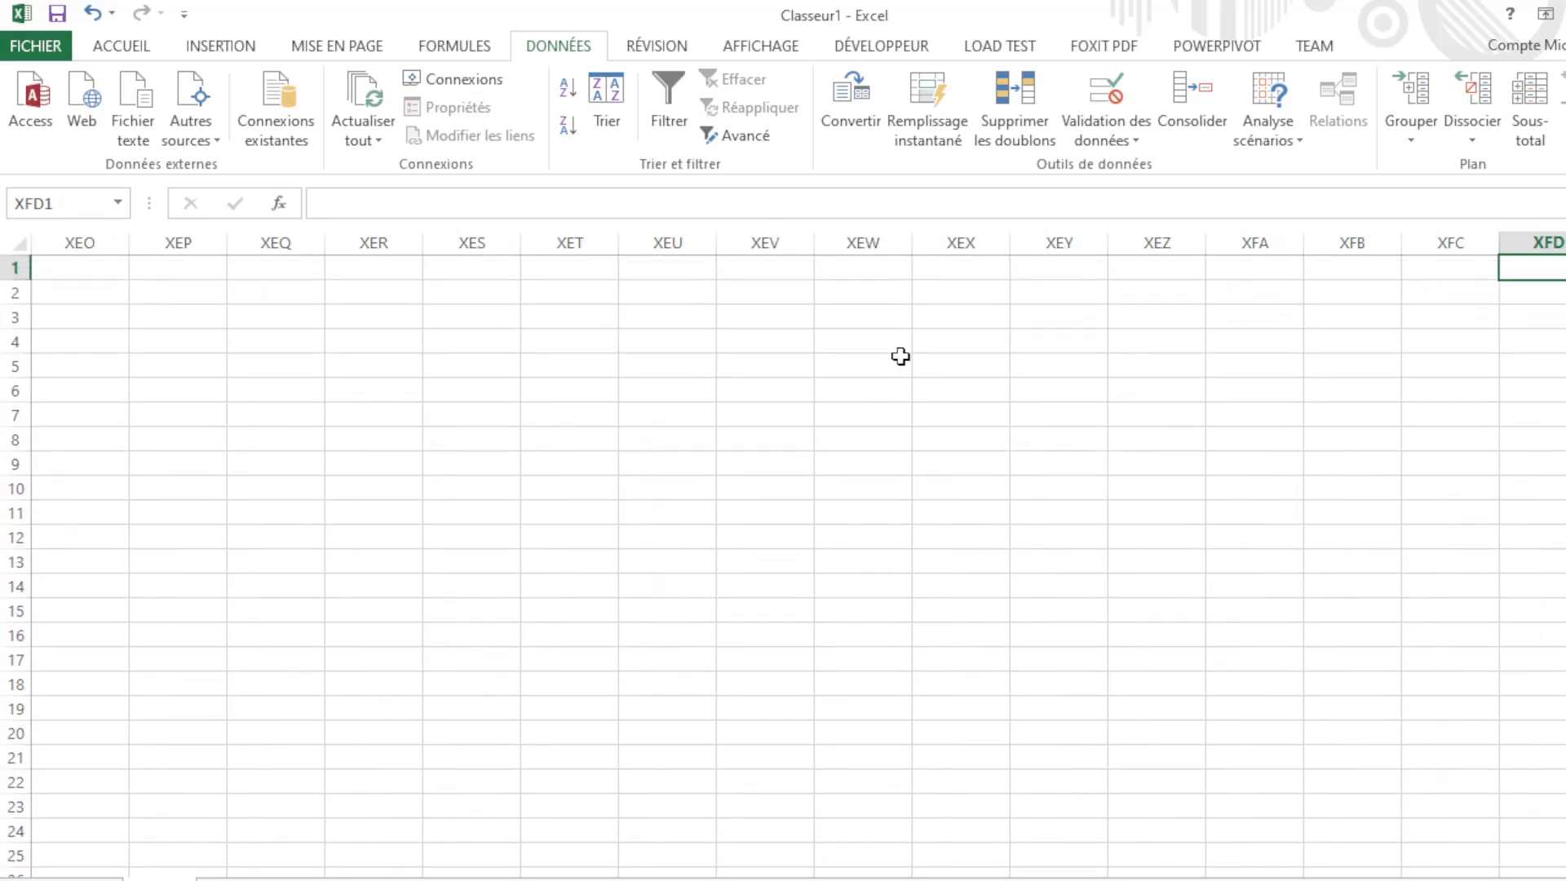
Step: Return to A1, open the cell for editing, and show the Accueil font and alignment commands
{"action": "key", "text": "ctrl+Left"}
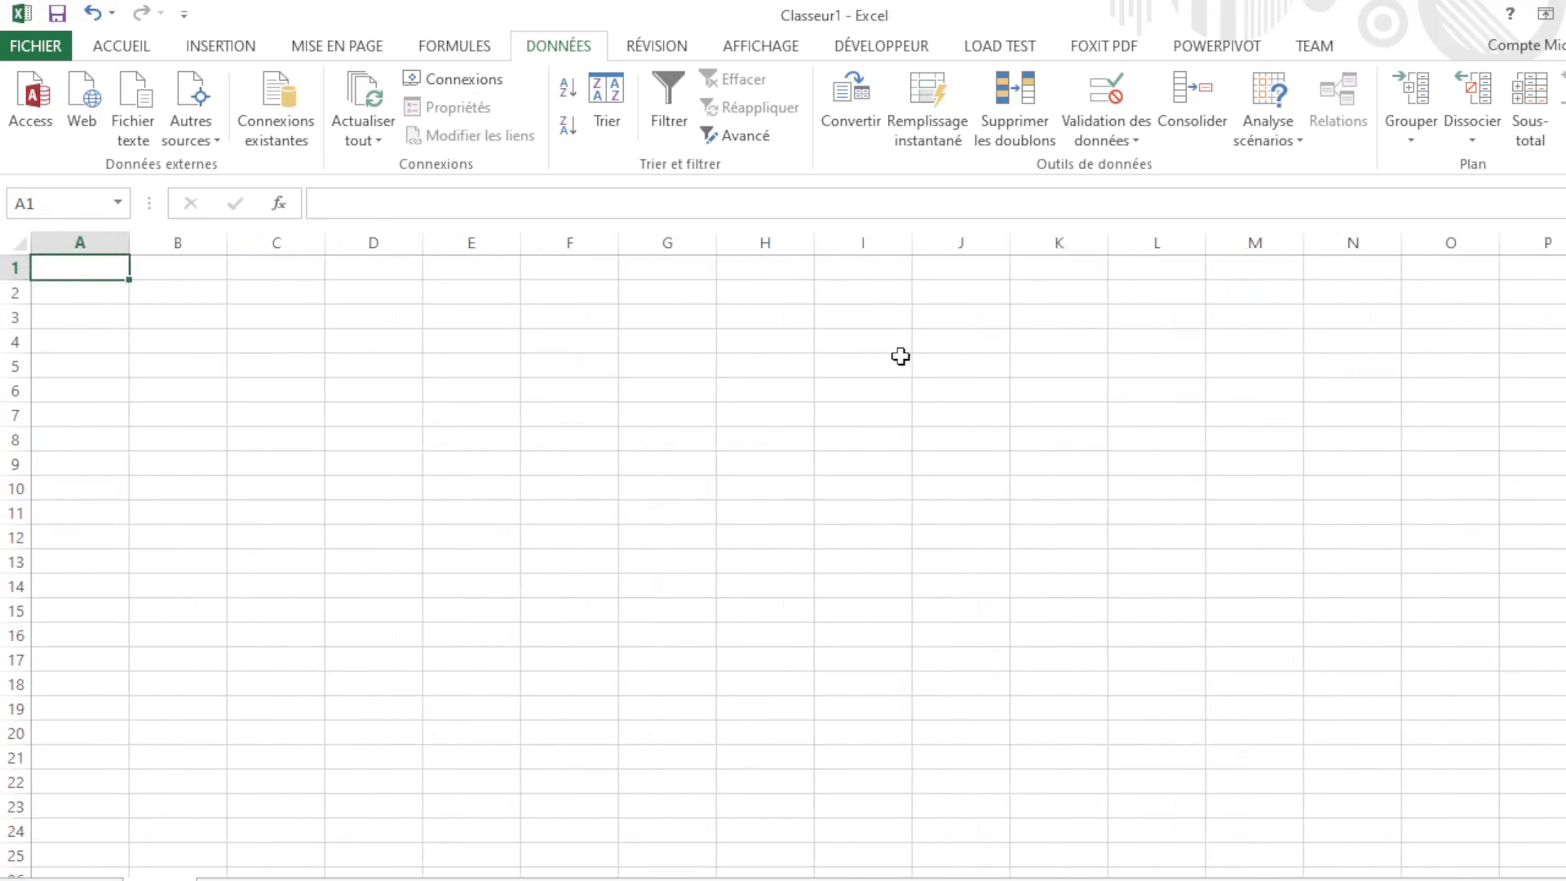
{"action": "left_click", "coordinate": [461, 204]}
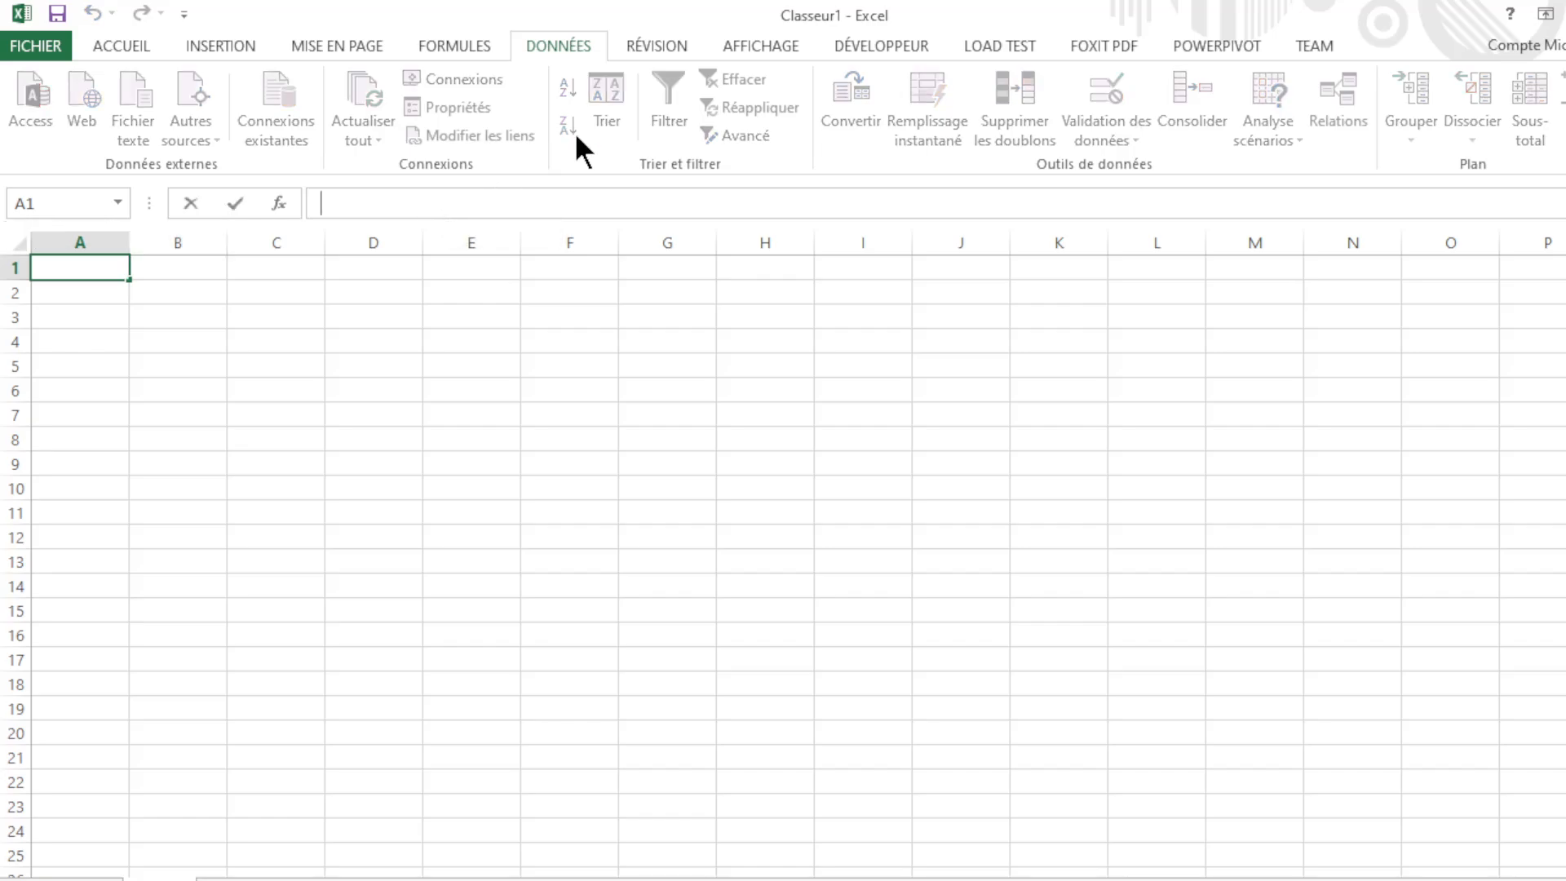
{"action": "left_click", "coordinate": [144, 45]}
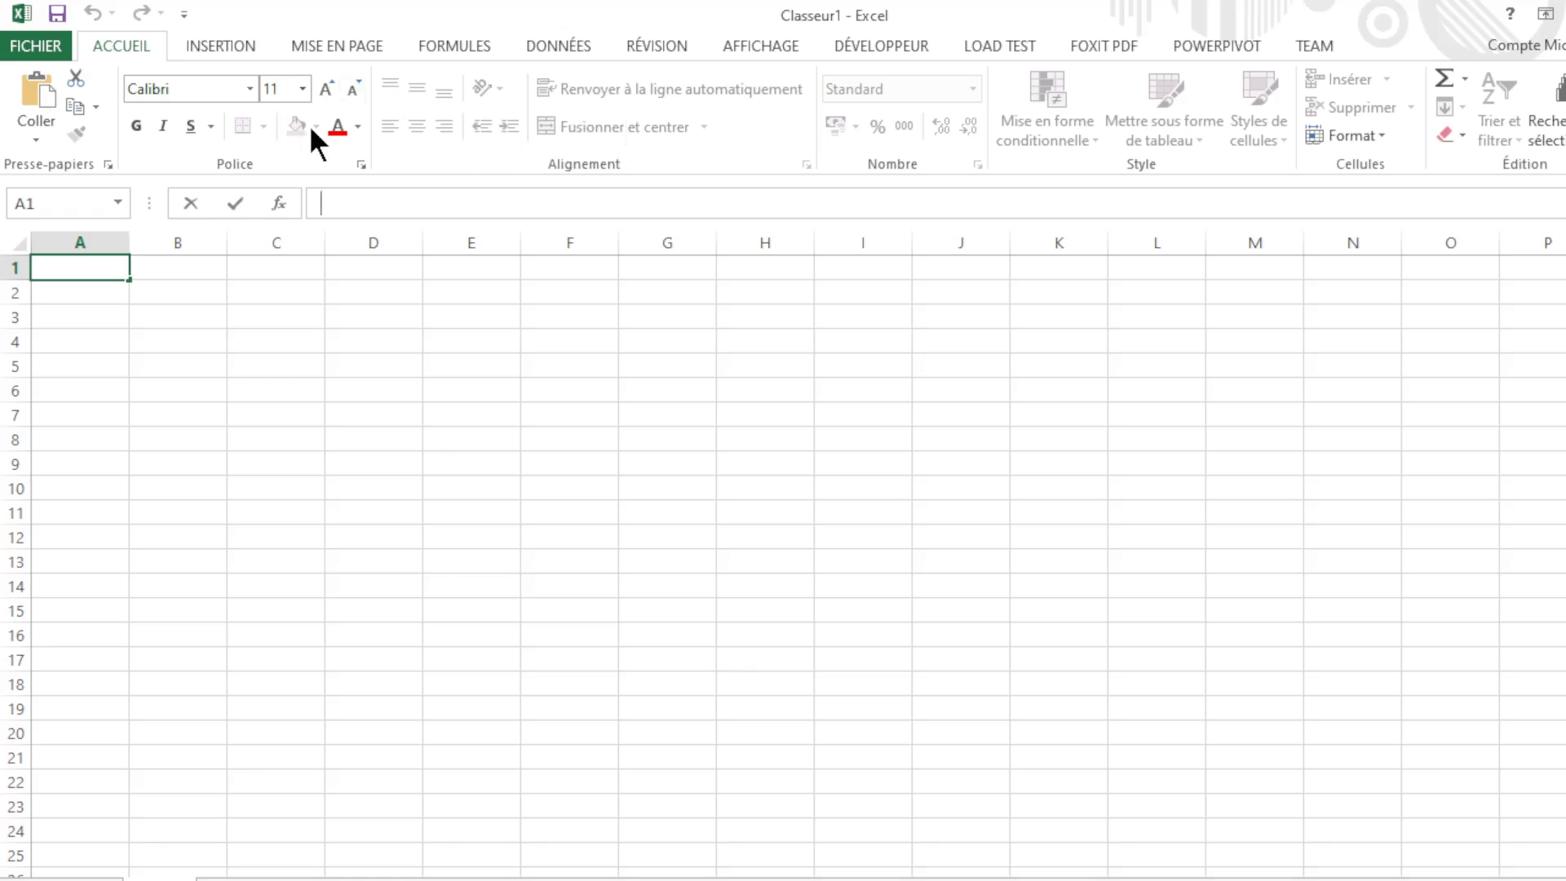
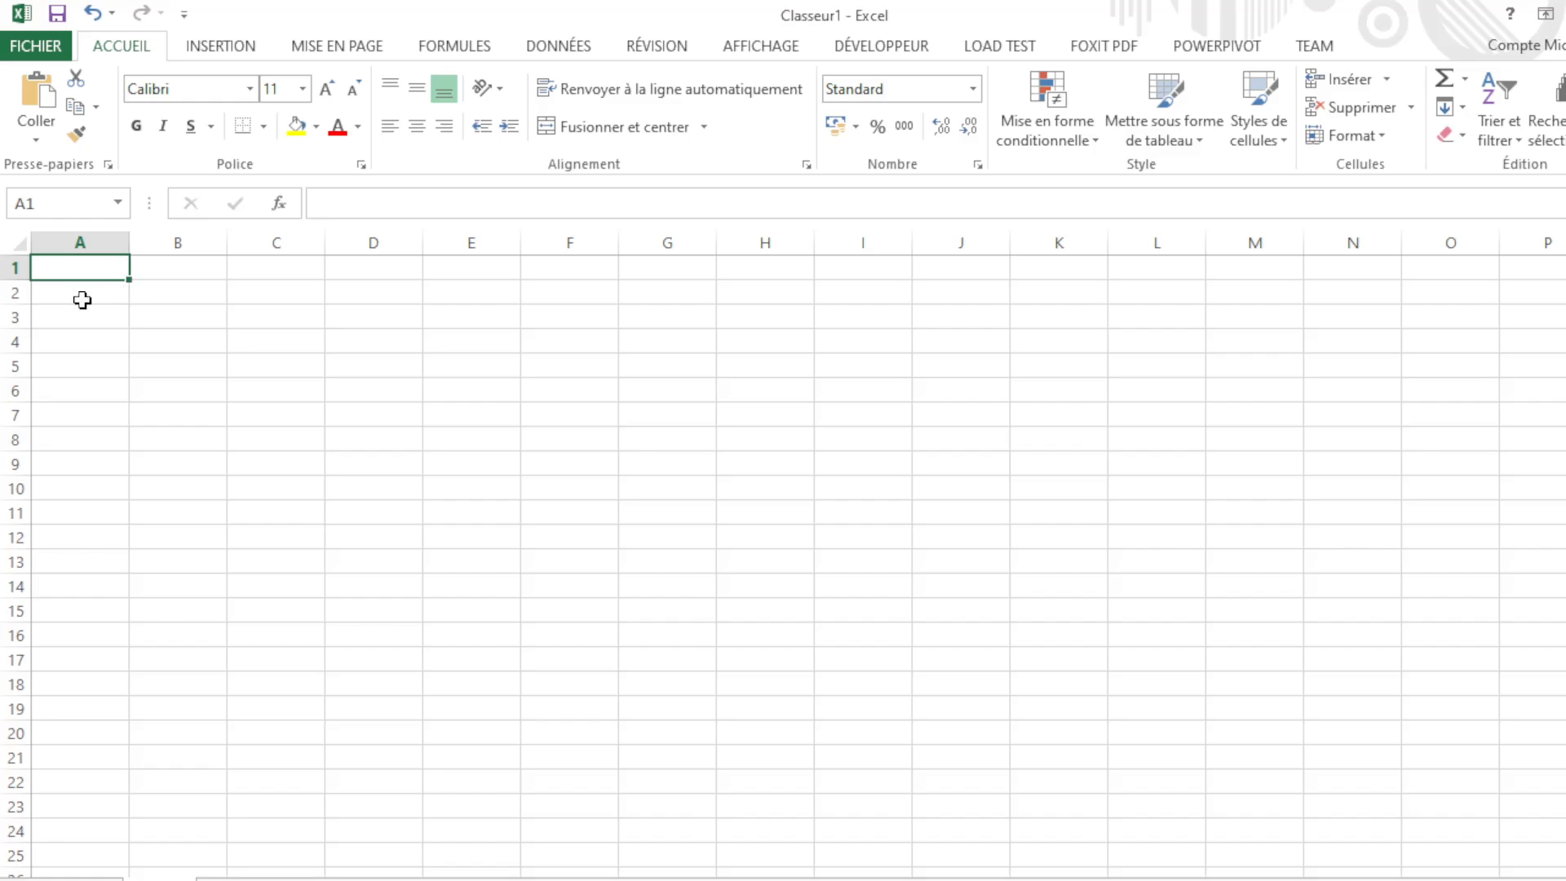
Step: Select cells A2, B2 and C2 across row 2, twice in turn
{"action": "left_click", "coordinate": [82, 300]}
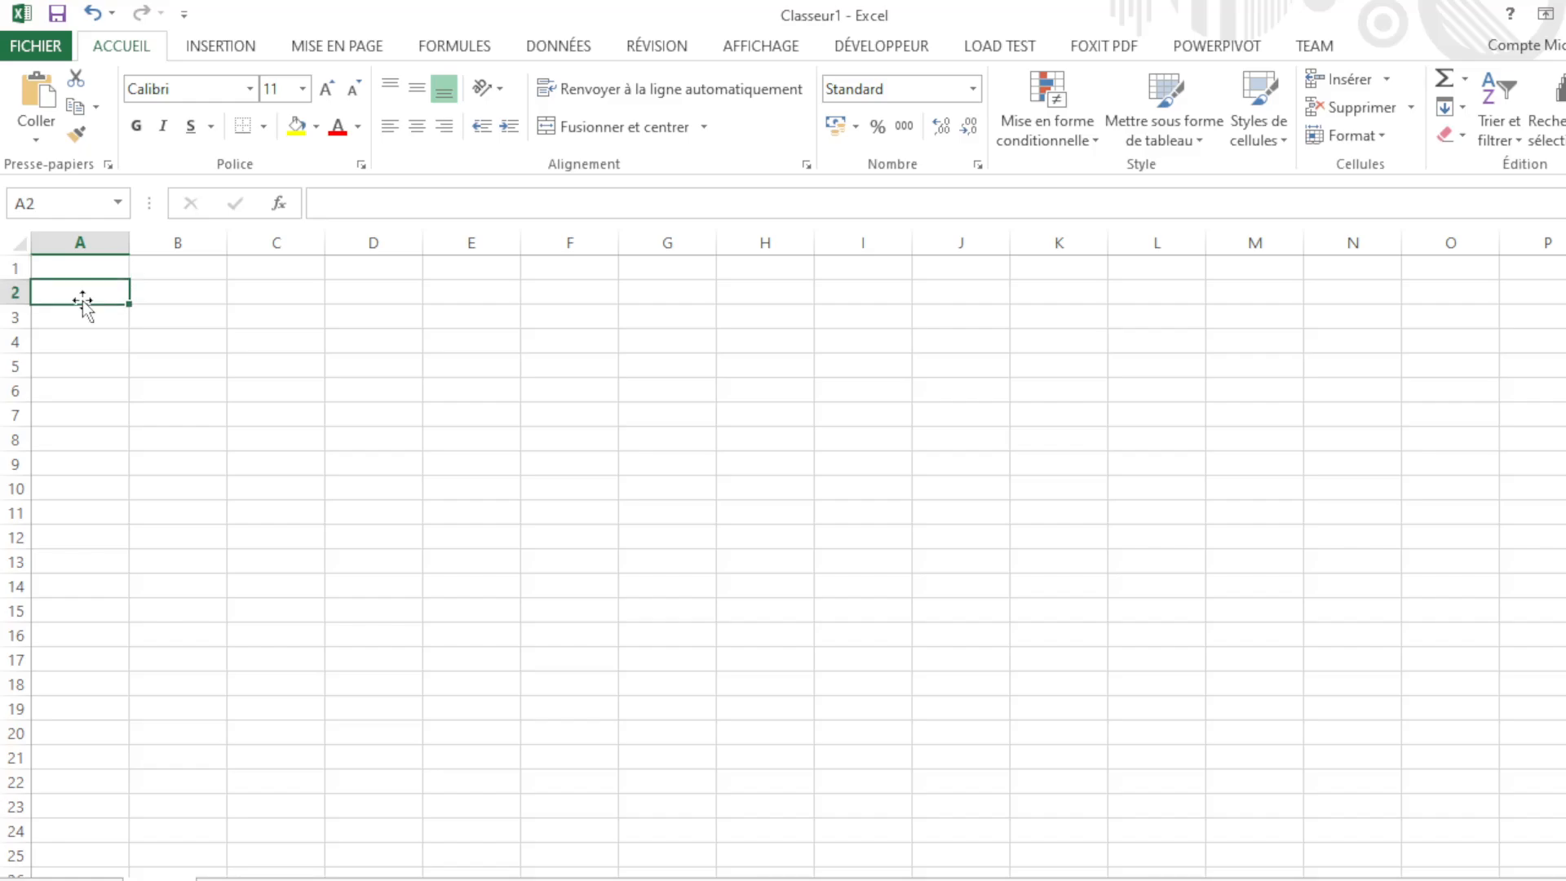
{"action": "left_click", "coordinate": [144, 289]}
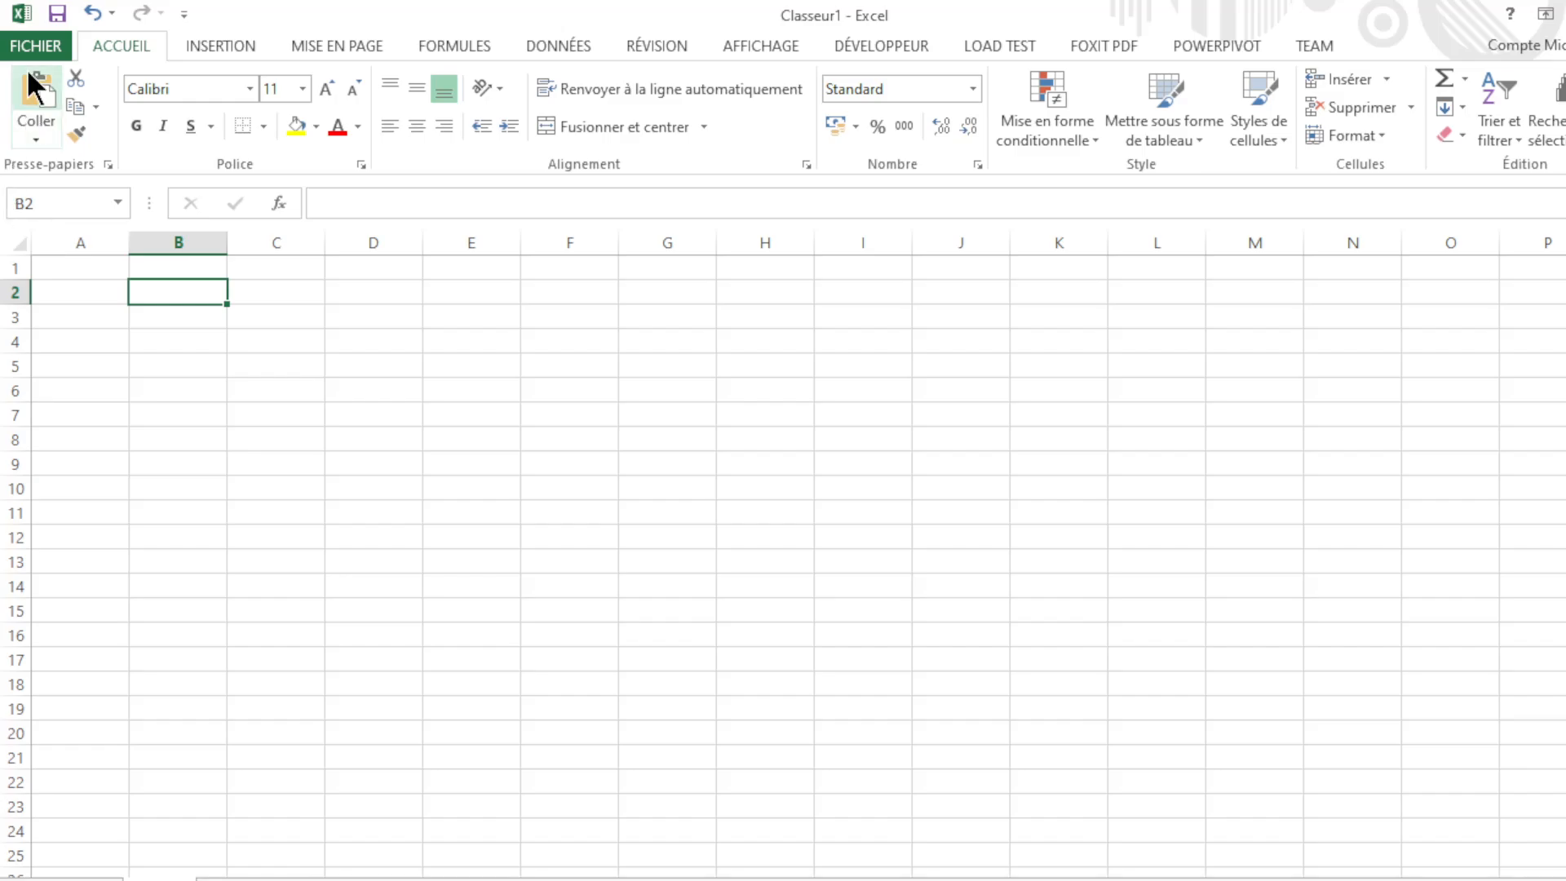
{"action": "left_click", "coordinate": [263, 295]}
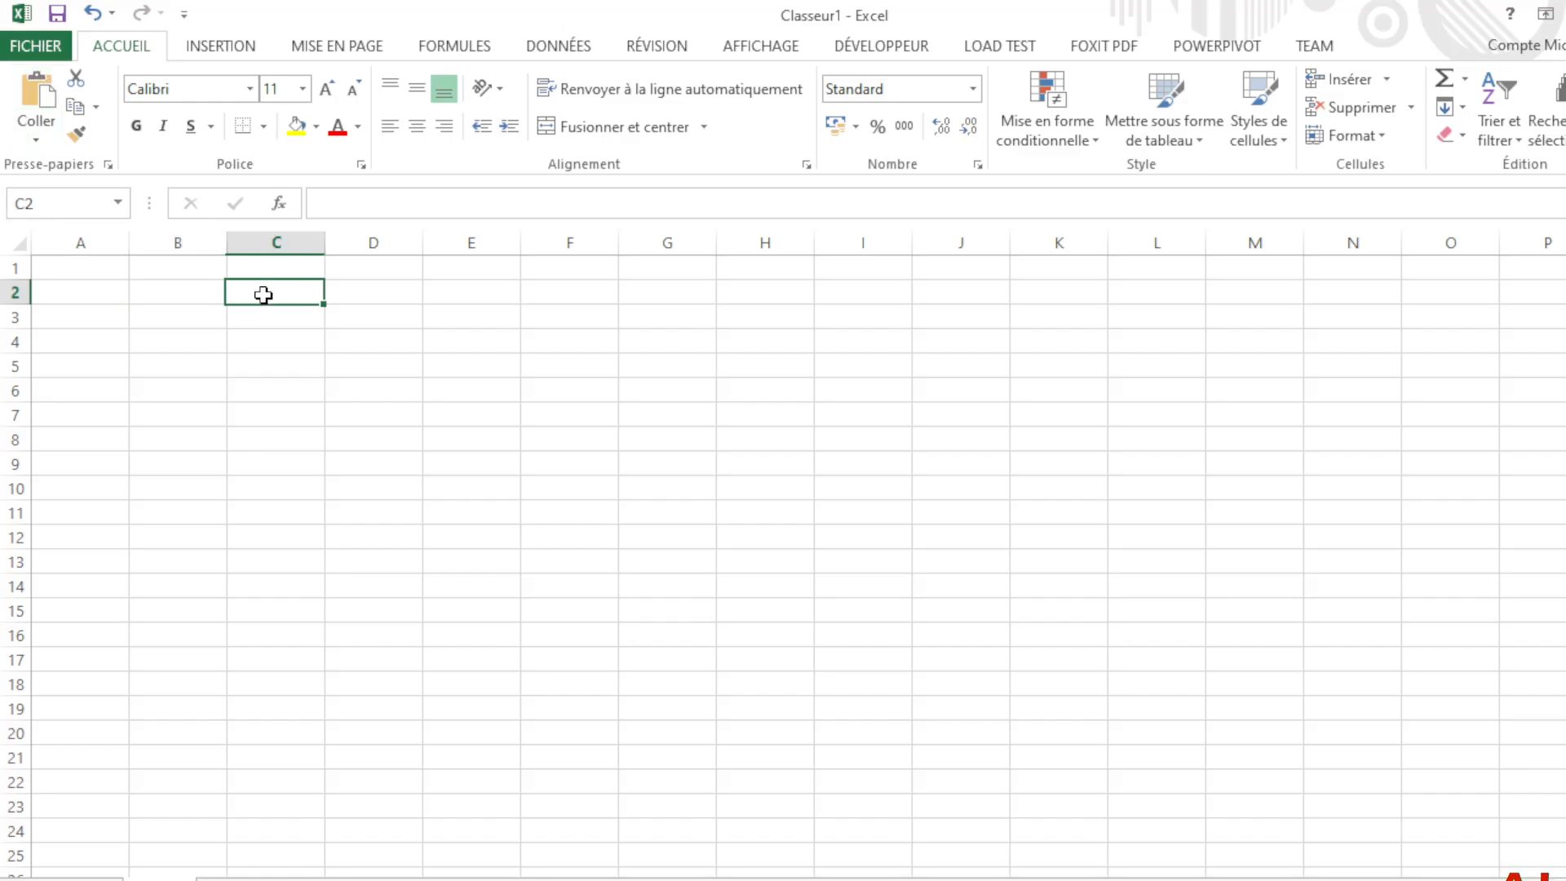
{"action": "left_click", "coordinate": [106, 299]}
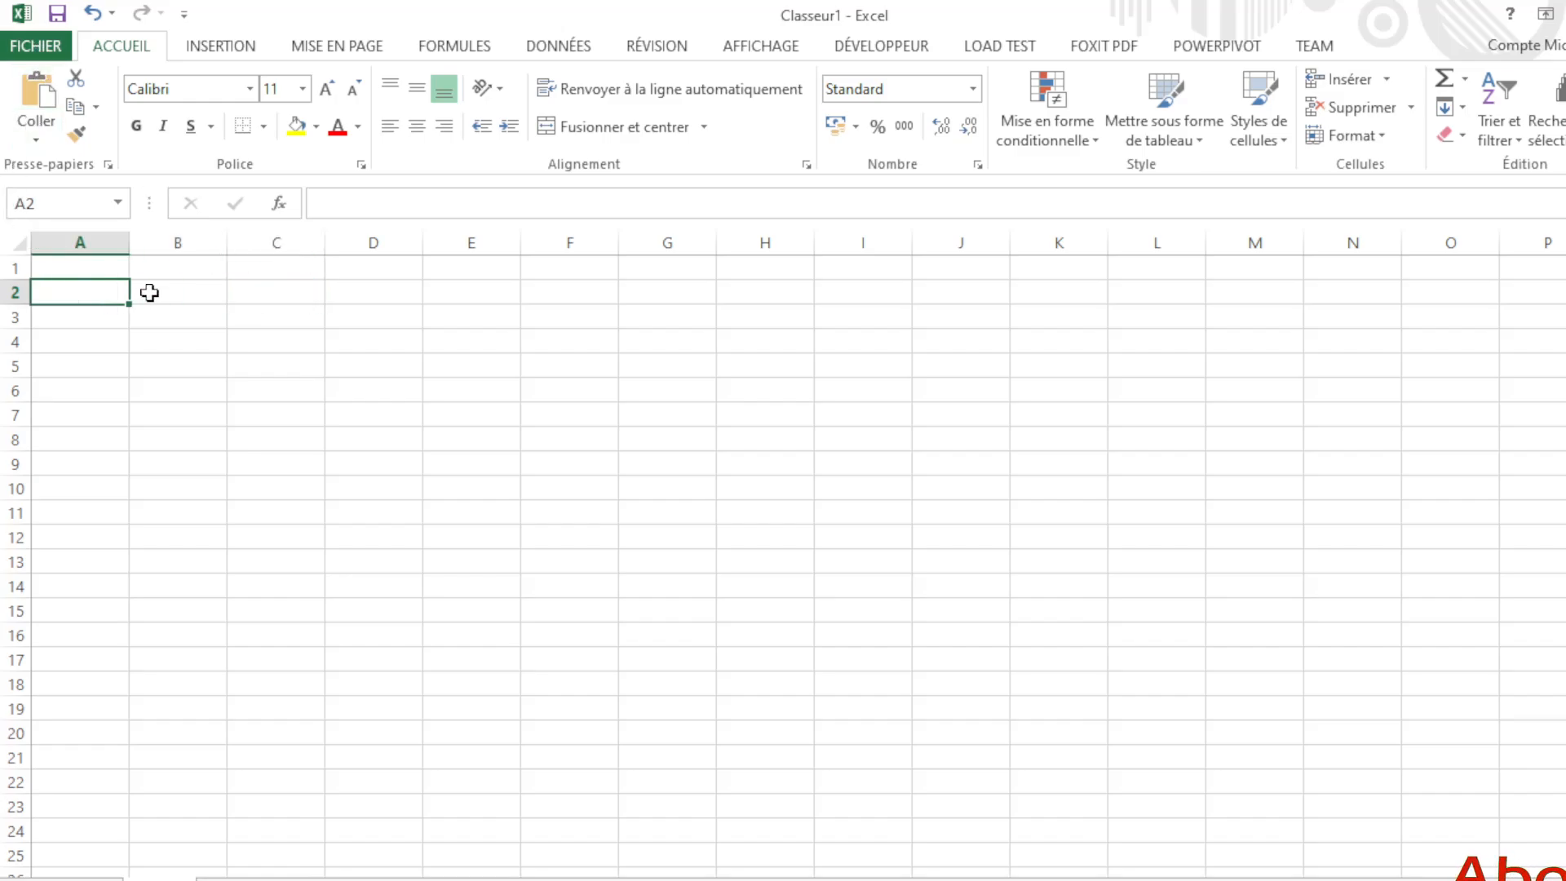
{"action": "left_click", "coordinate": [150, 291]}
{"action": "left_click", "coordinate": [250, 293]}
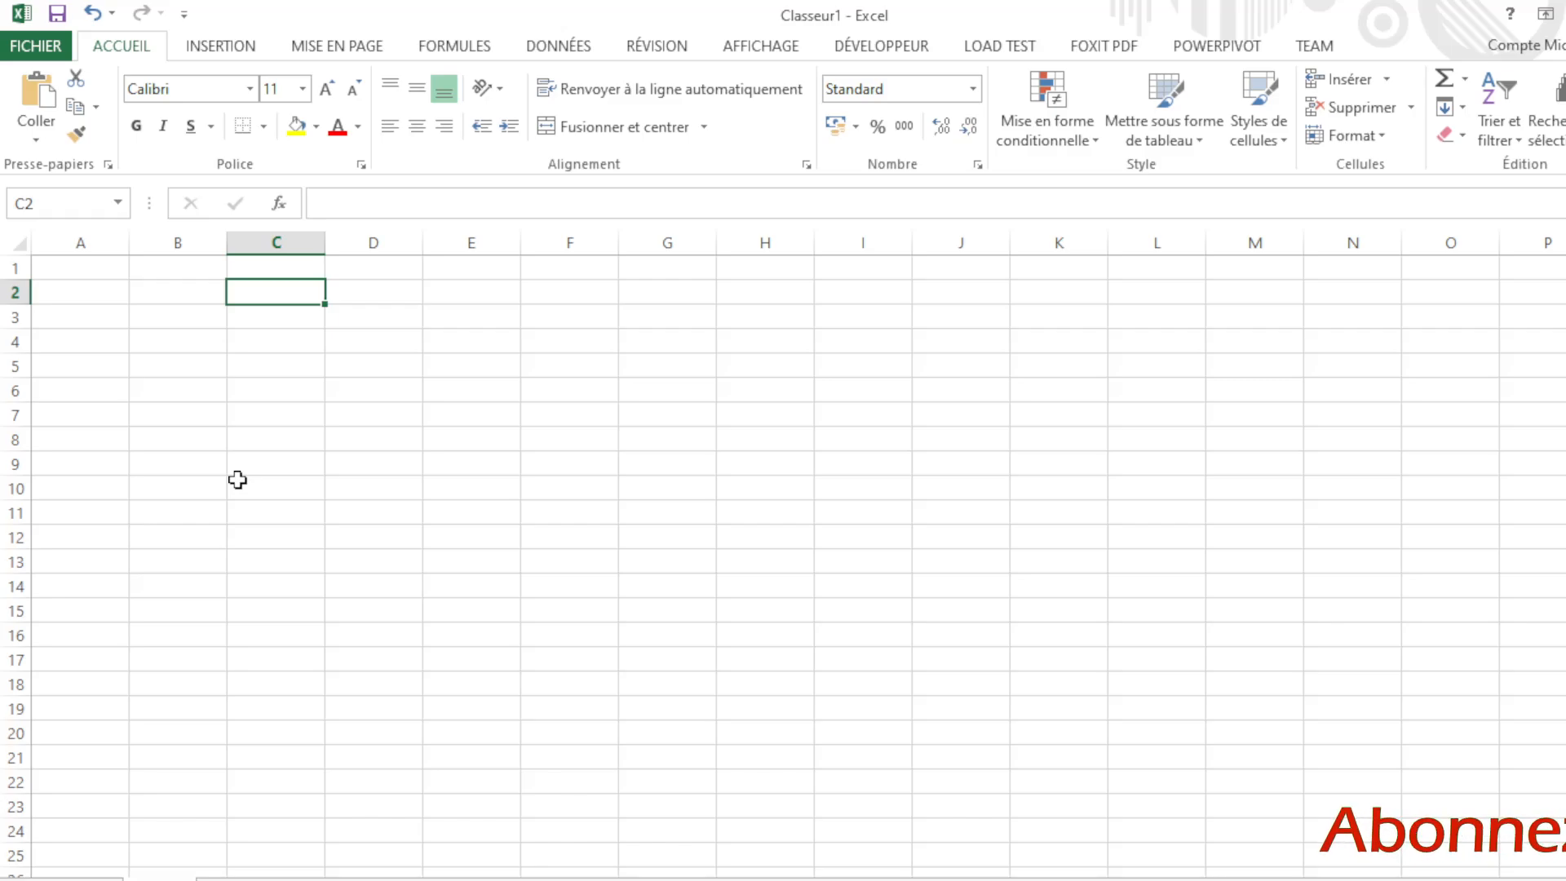
Step: Bring up the save-as page with Ctrl+S, then go back to the sheet at B3
{"action": "key", "text": "ctrl+s"}
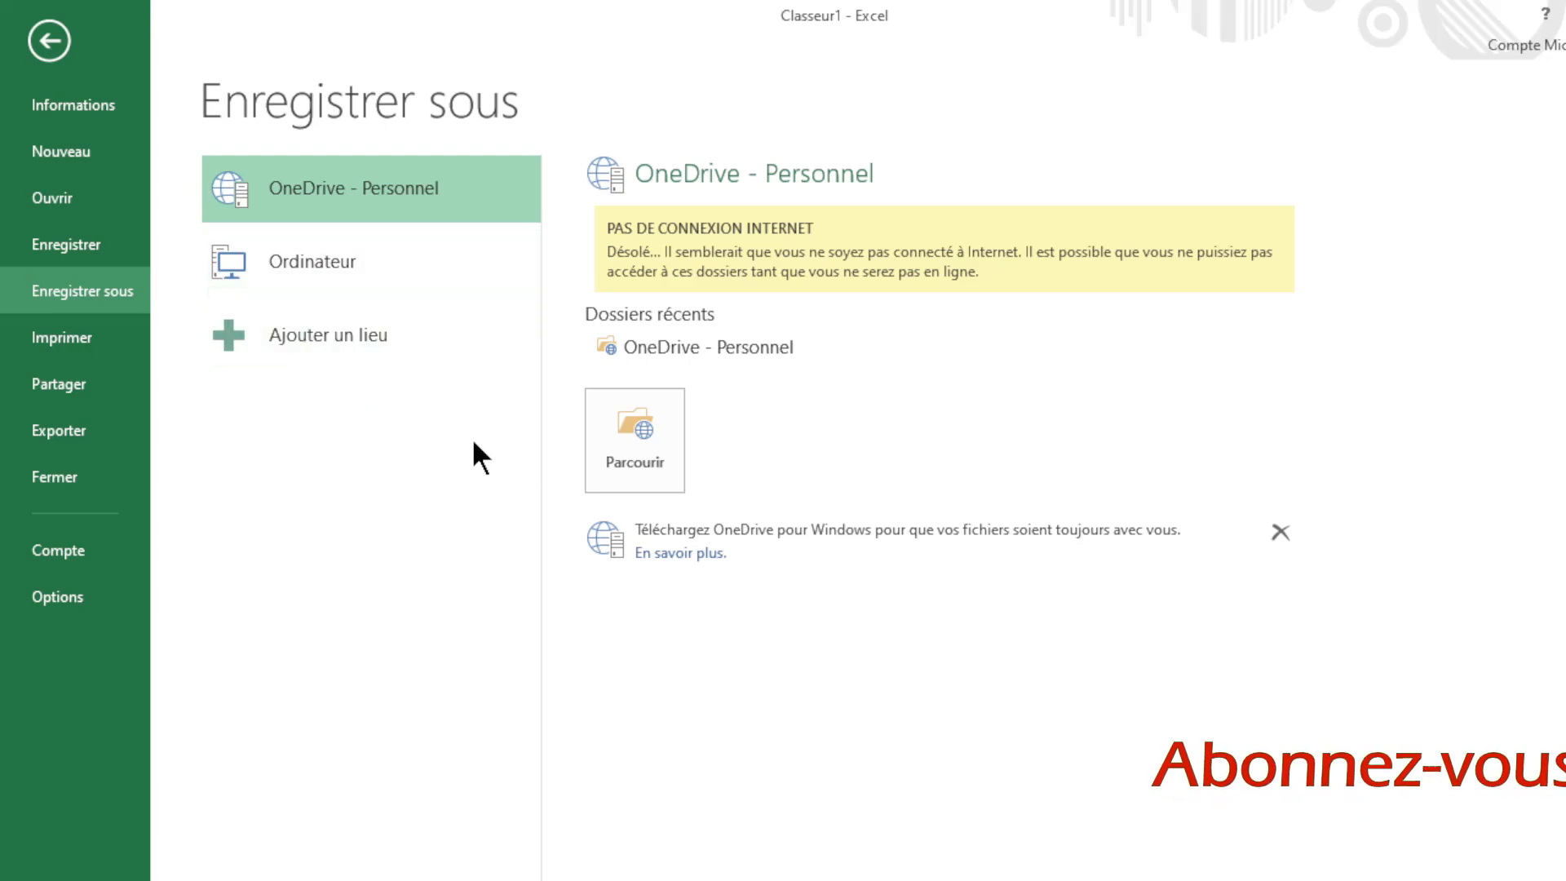
{"action": "left_click", "coordinate": [52, 51]}
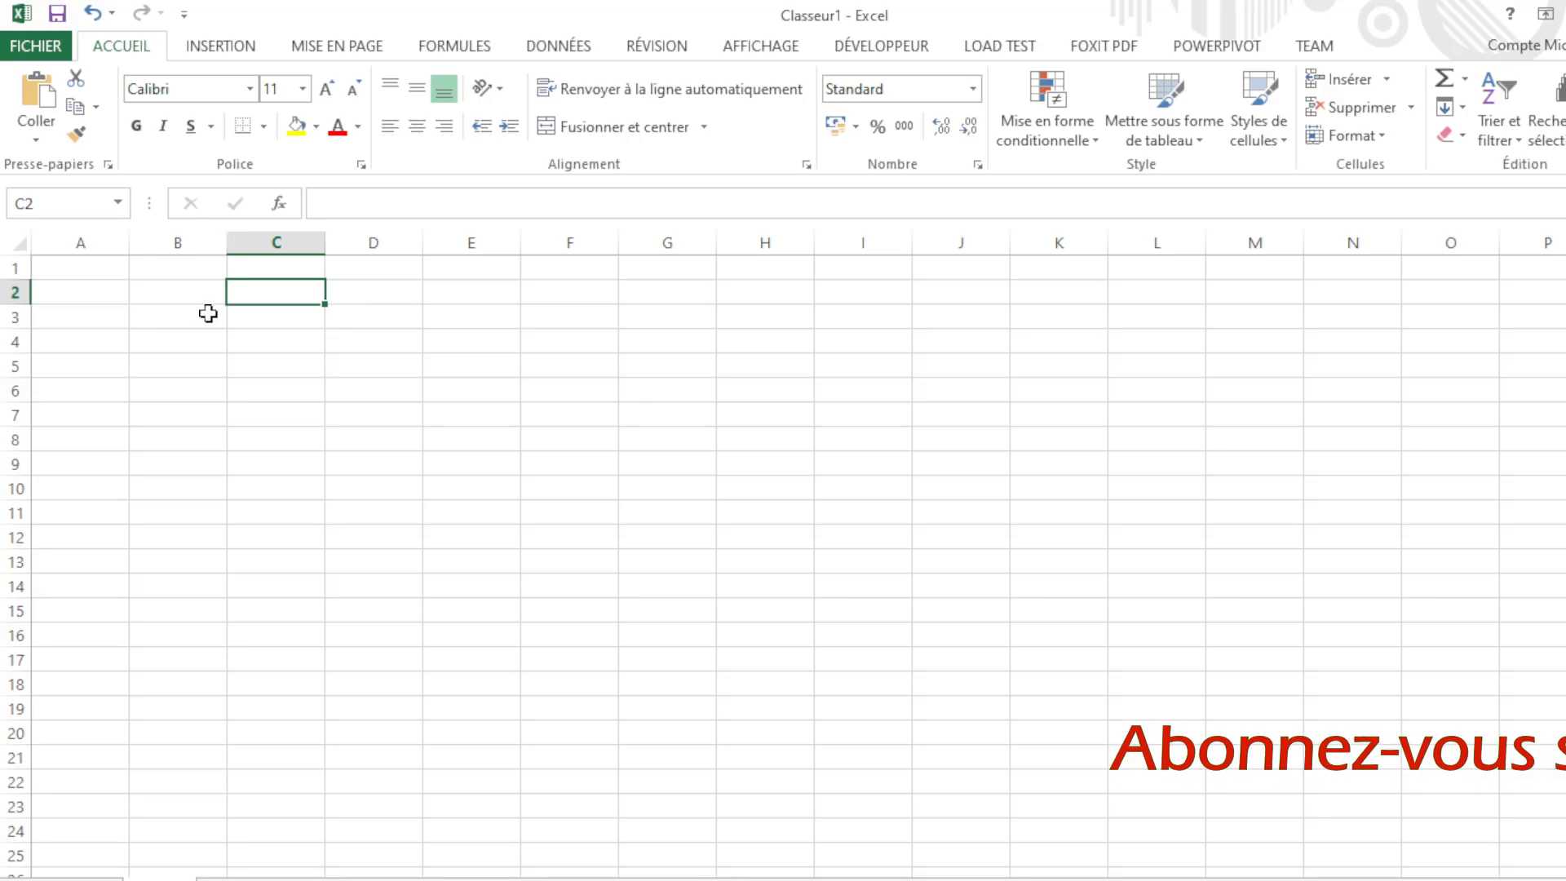
{"action": "left_click", "coordinate": [208, 315]}
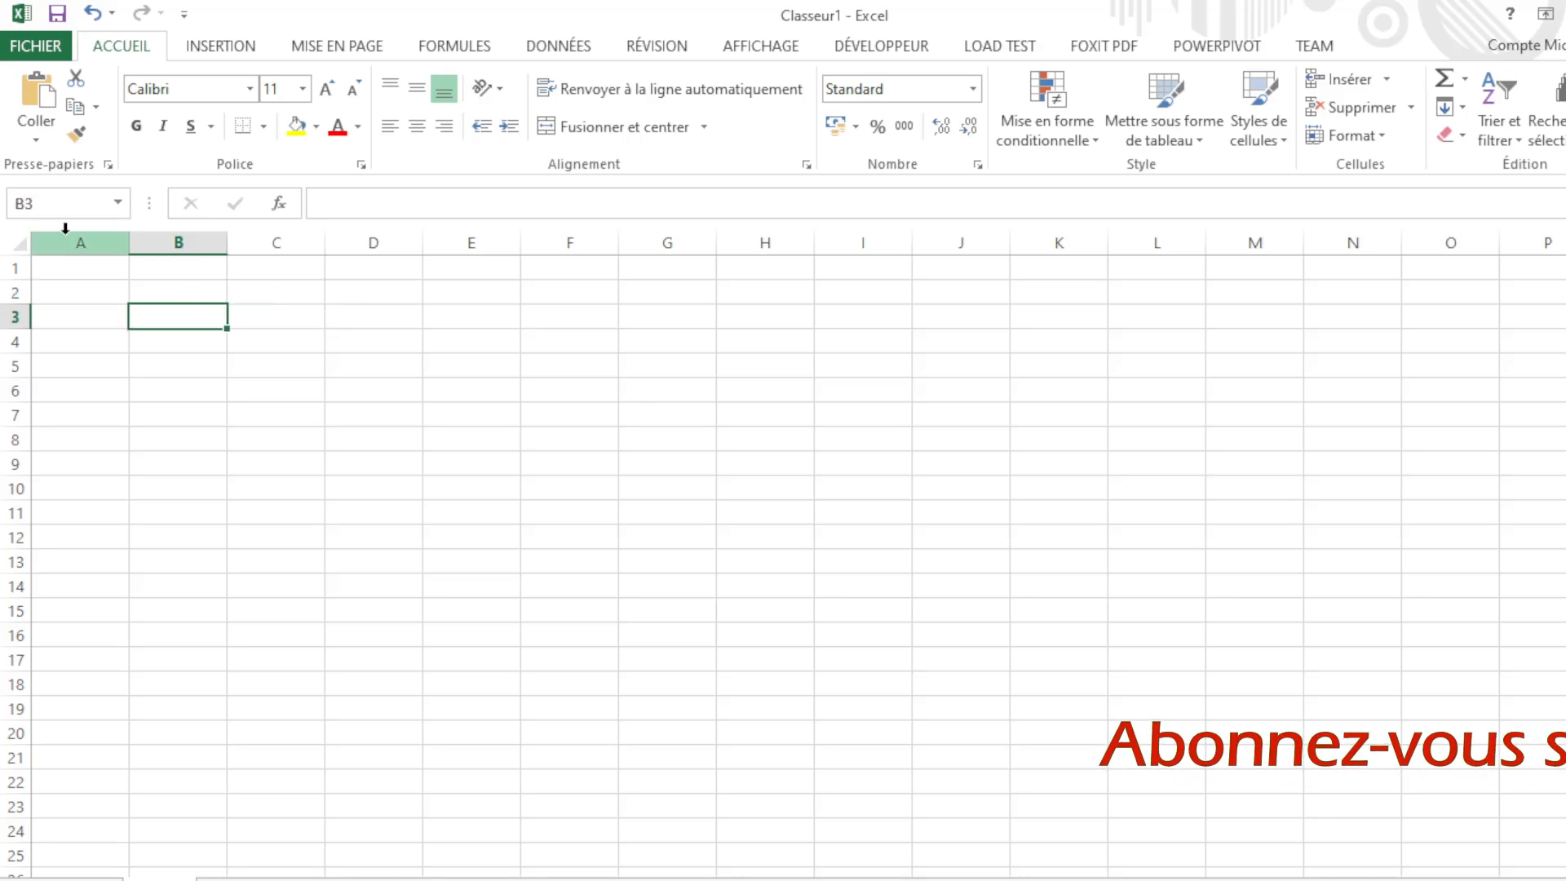
Step: Reach Enregistrer sous from the FICHIER info page, return to D7, then reopen it with Ctrl+S
{"action": "left_click", "coordinate": [42, 47]}
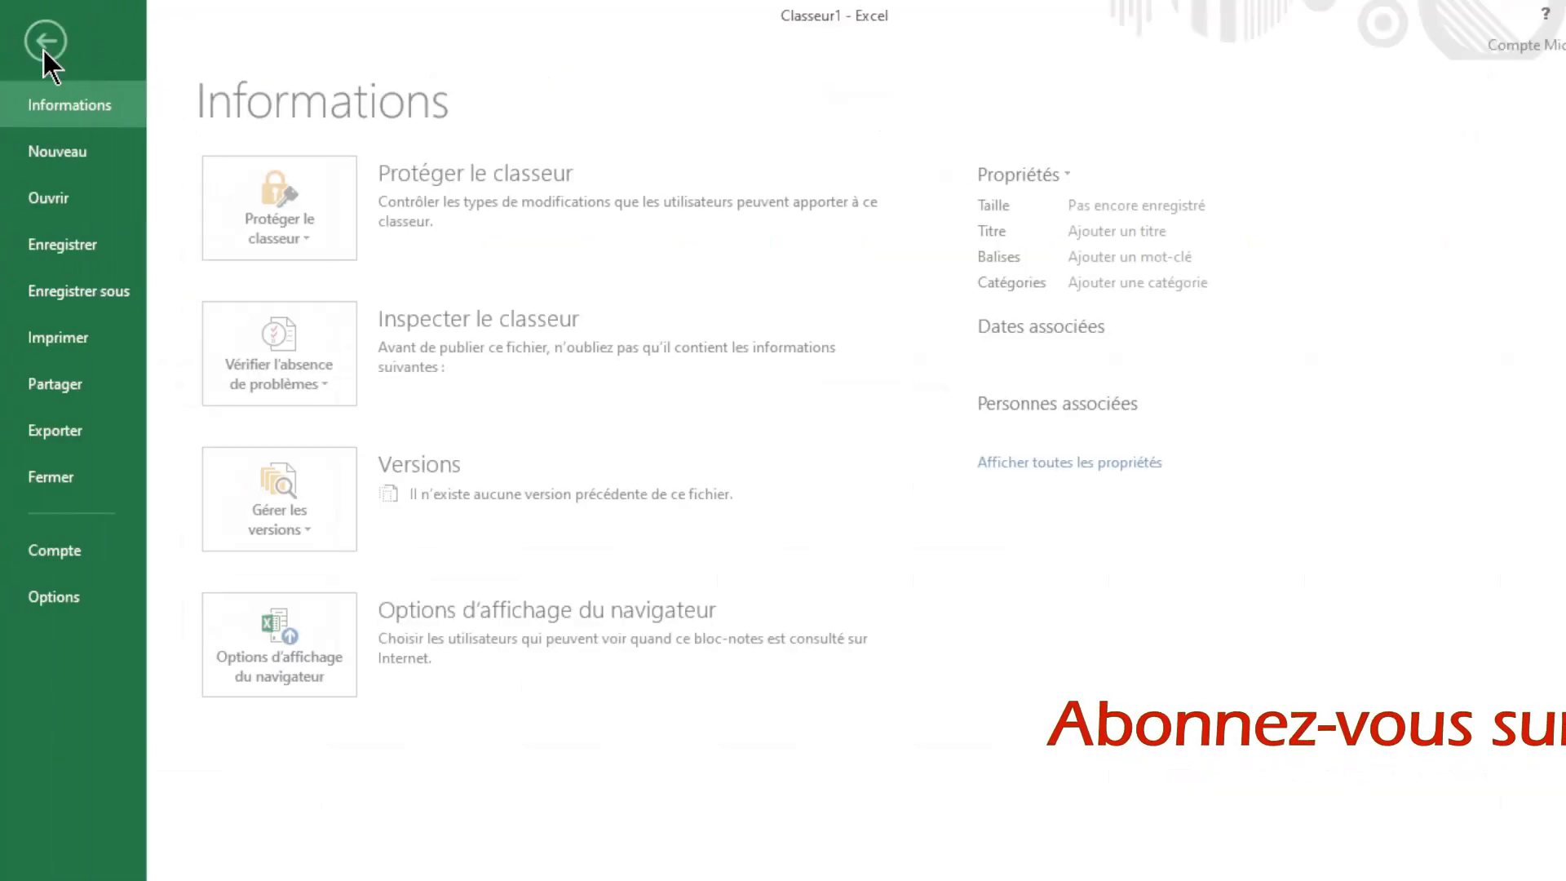
{"action": "left_click", "coordinate": [96, 285]}
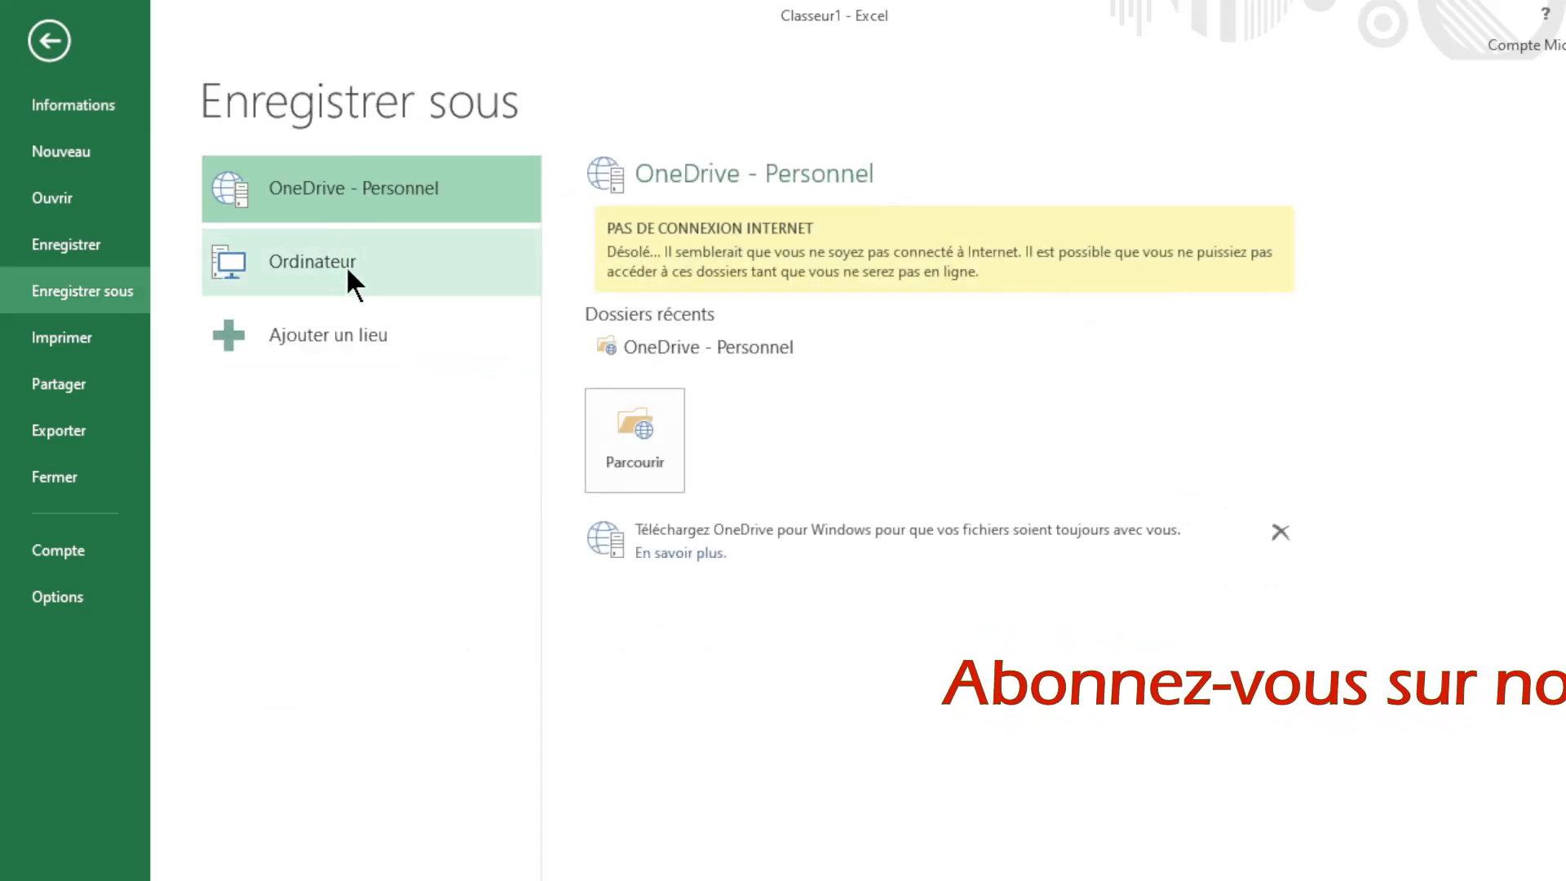
{"action": "left_click", "coordinate": [56, 42]}
{"action": "left_click", "coordinate": [379, 414]}
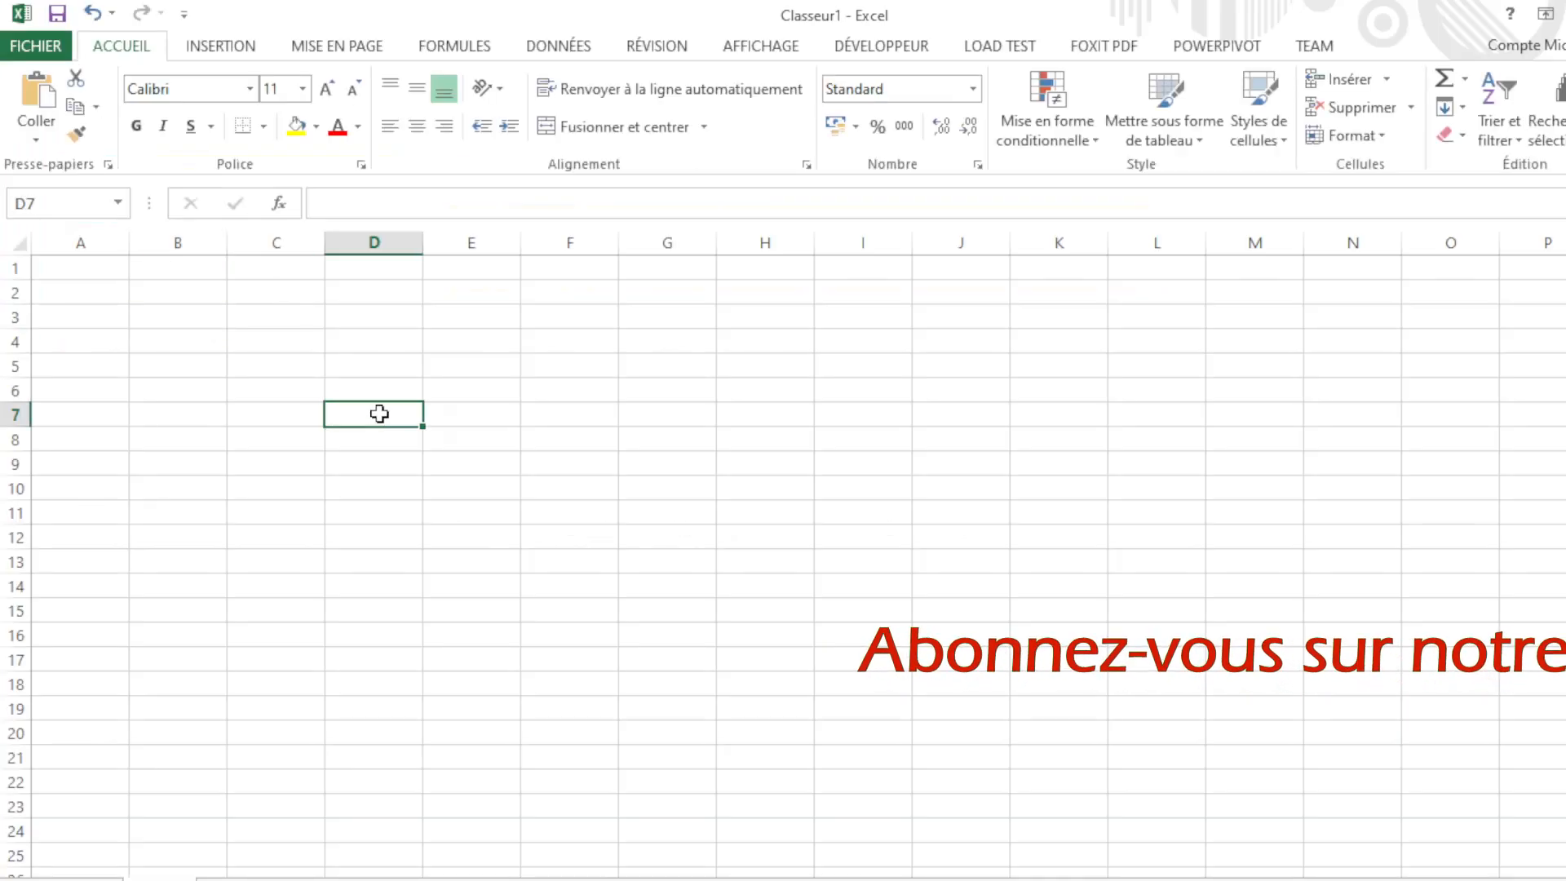
{"action": "key", "text": "ctrl+s"}
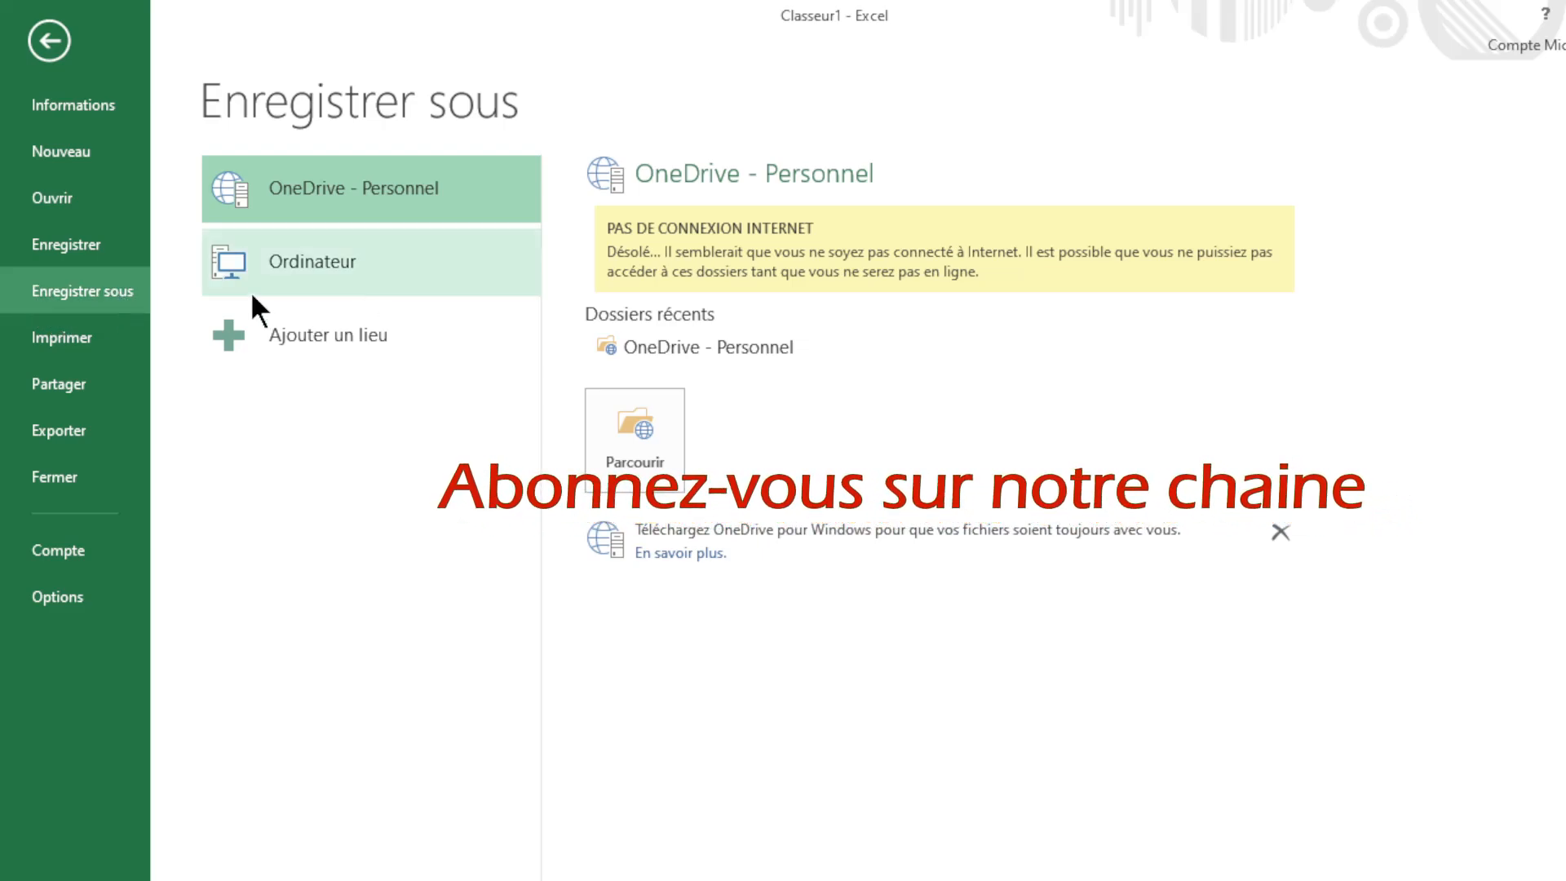
Step: Choose Parcourir and dismiss the OneDrive no-connection error so the Enregistrer sous dialog appears
{"action": "left_click", "coordinate": [615, 443]}
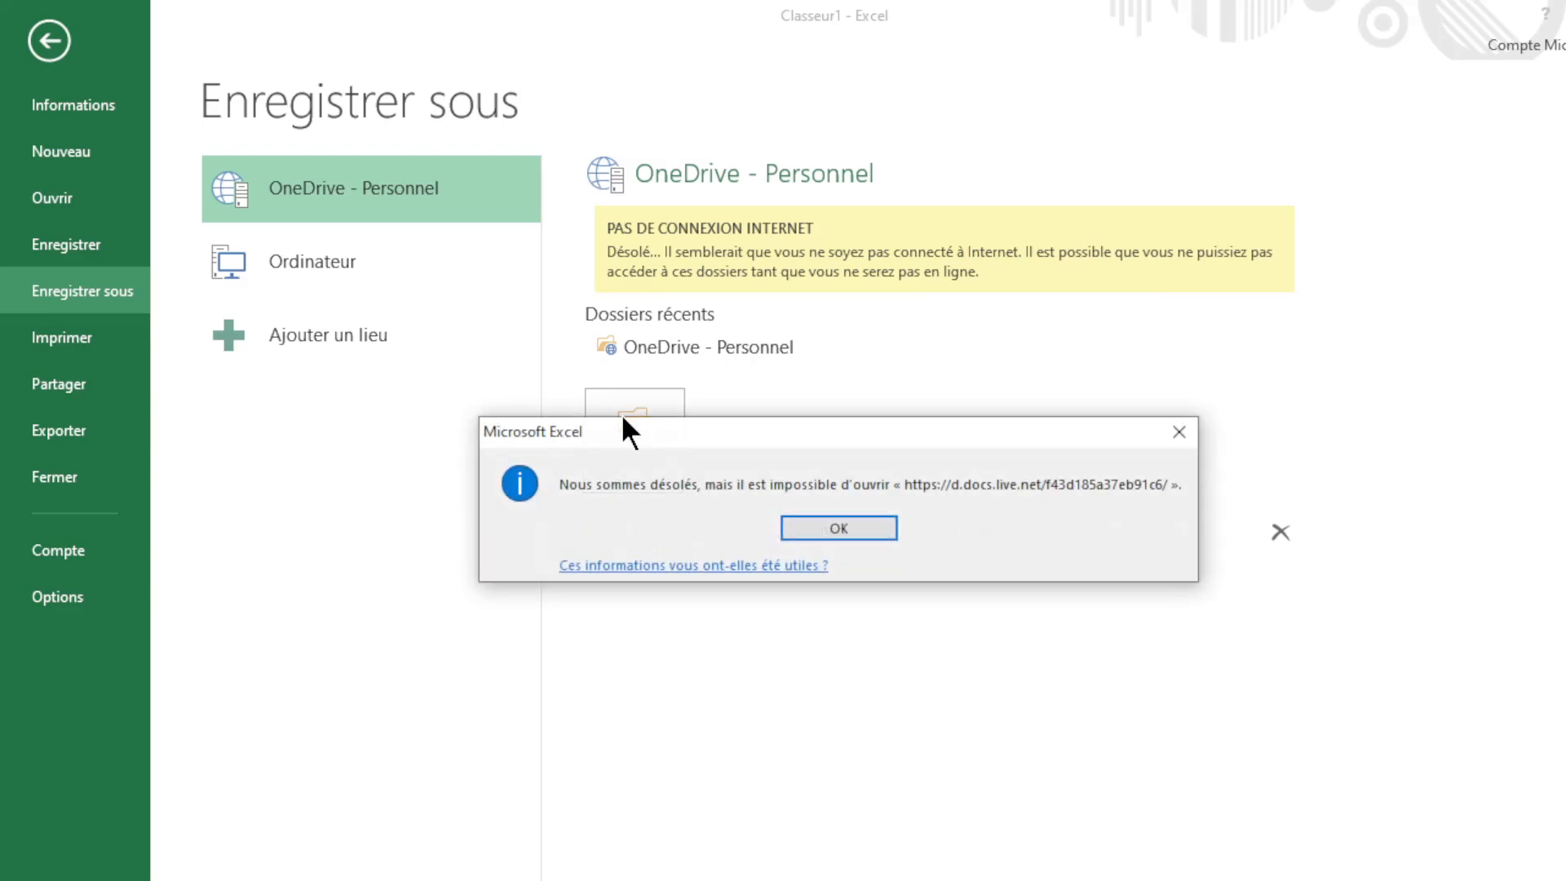
{"action": "left_click", "coordinate": [824, 532]}
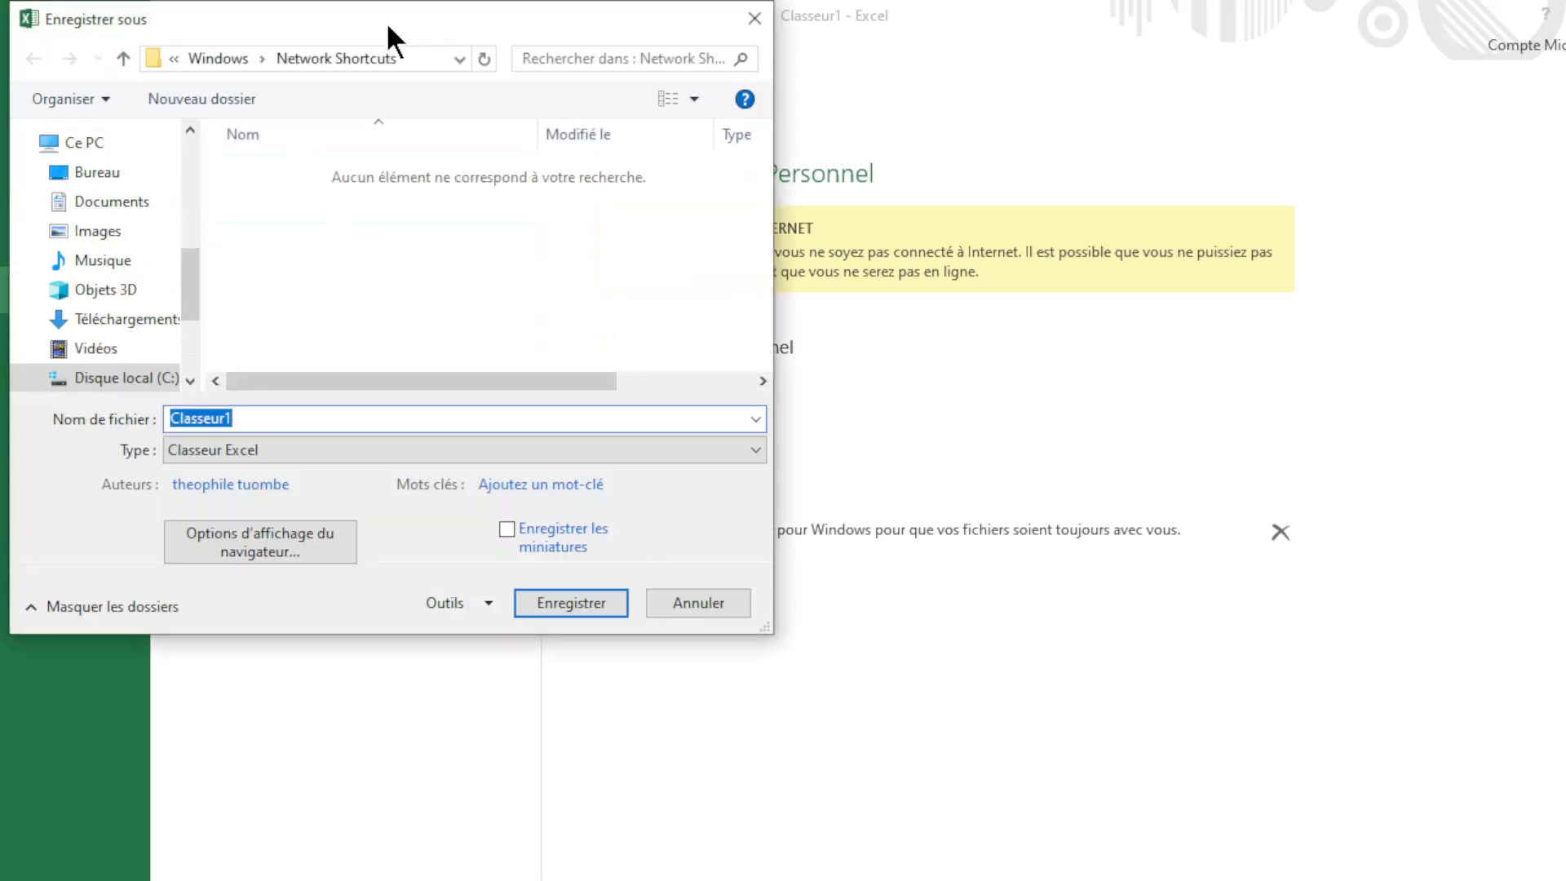
Step: Move the save window right and look through the Documents, Bureau, Images and Musique folders
{"action": "left_click_drag", "start_coordinate": [393, 9], "coordinate": [569, 15]}
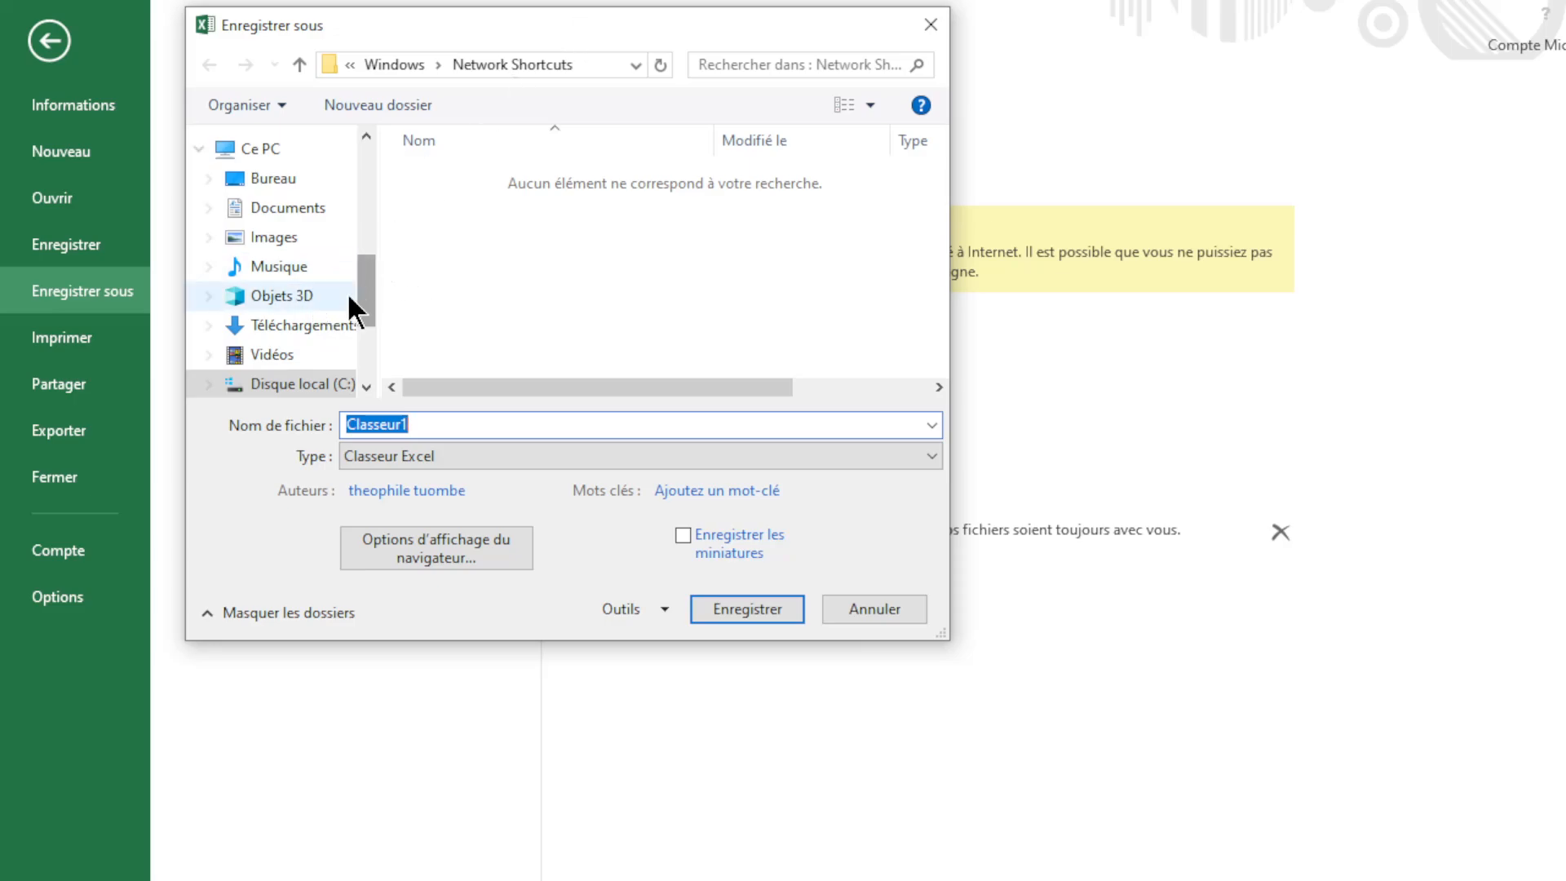
{"action": "mouse_move", "coordinate": [370, 278]}
{"action": "left_mouse_down"}
{"action": "mouse_move", "coordinate": [395, 179]}
{"action": "mouse_move", "coordinate": [386, 275]}
{"action": "left_mouse_up"}
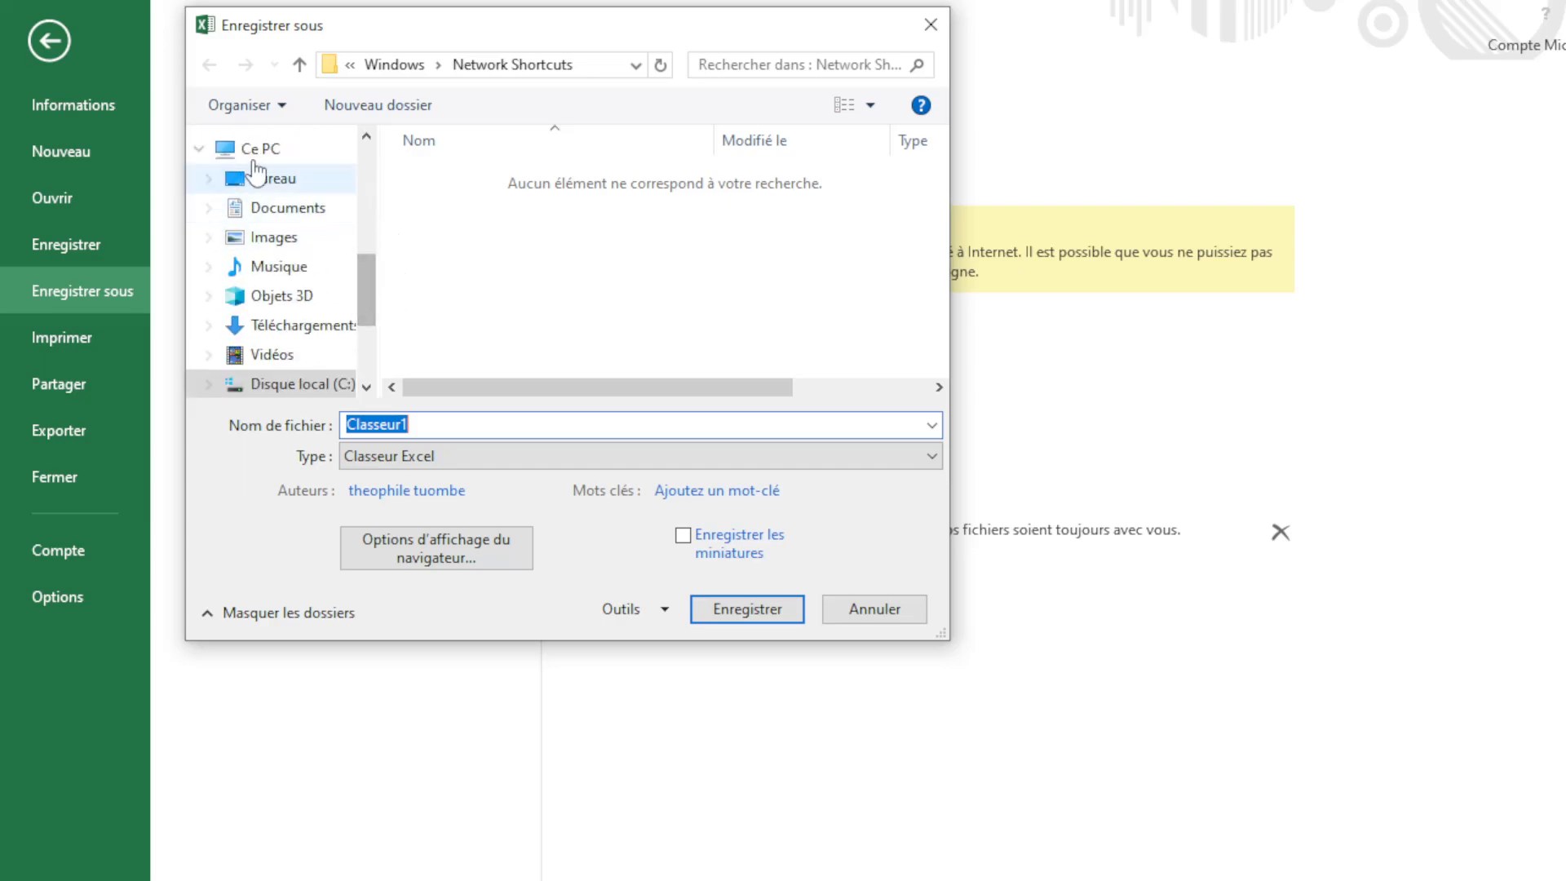
{"action": "left_click", "coordinate": [270, 214]}
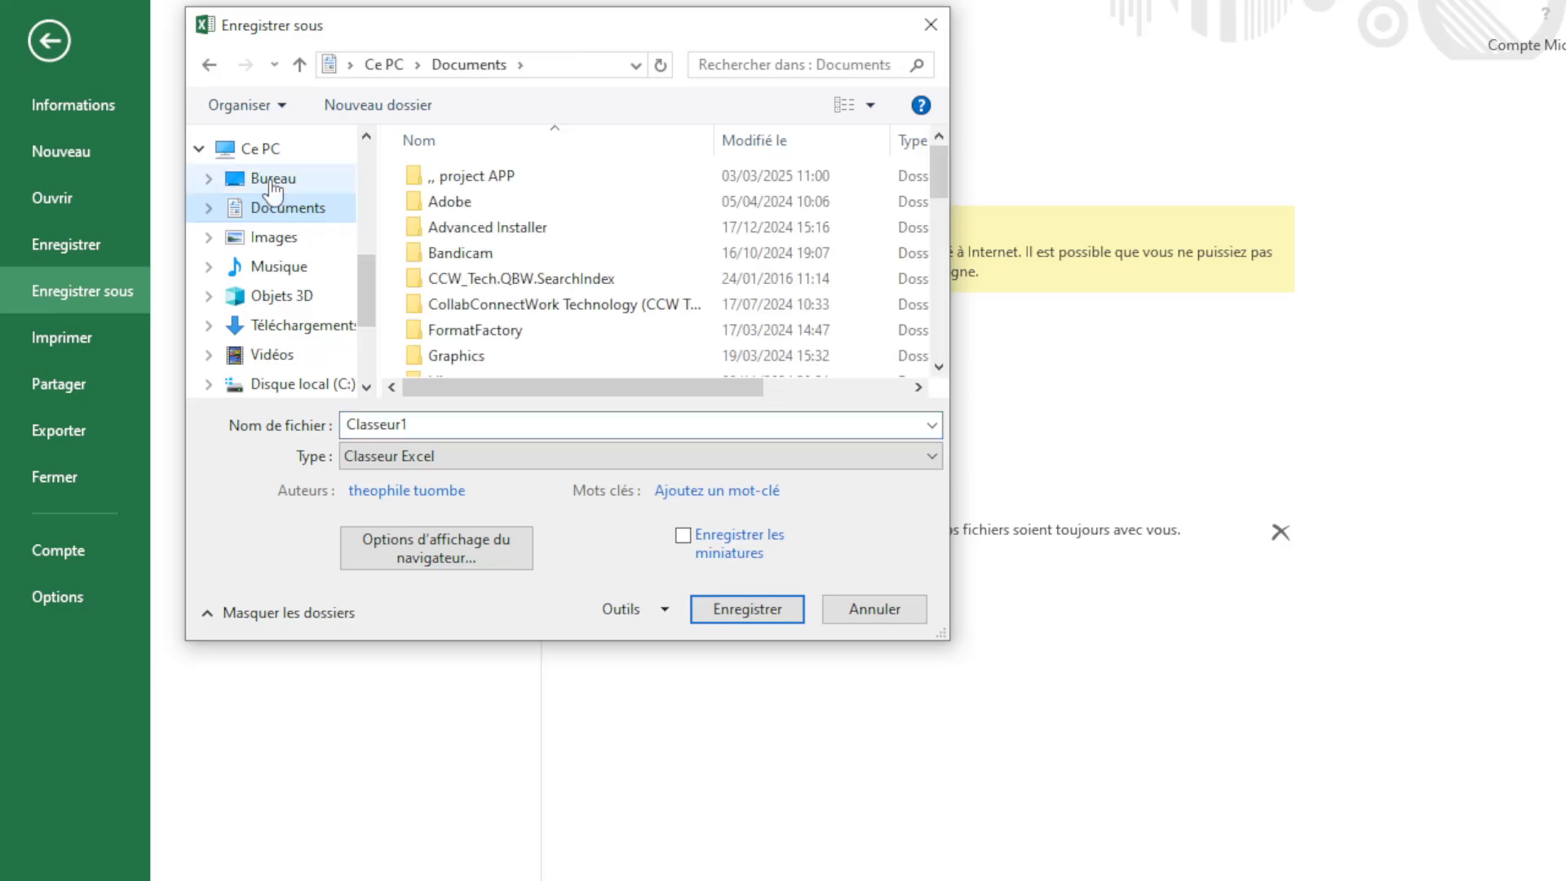
{"action": "left_click", "coordinate": [273, 186]}
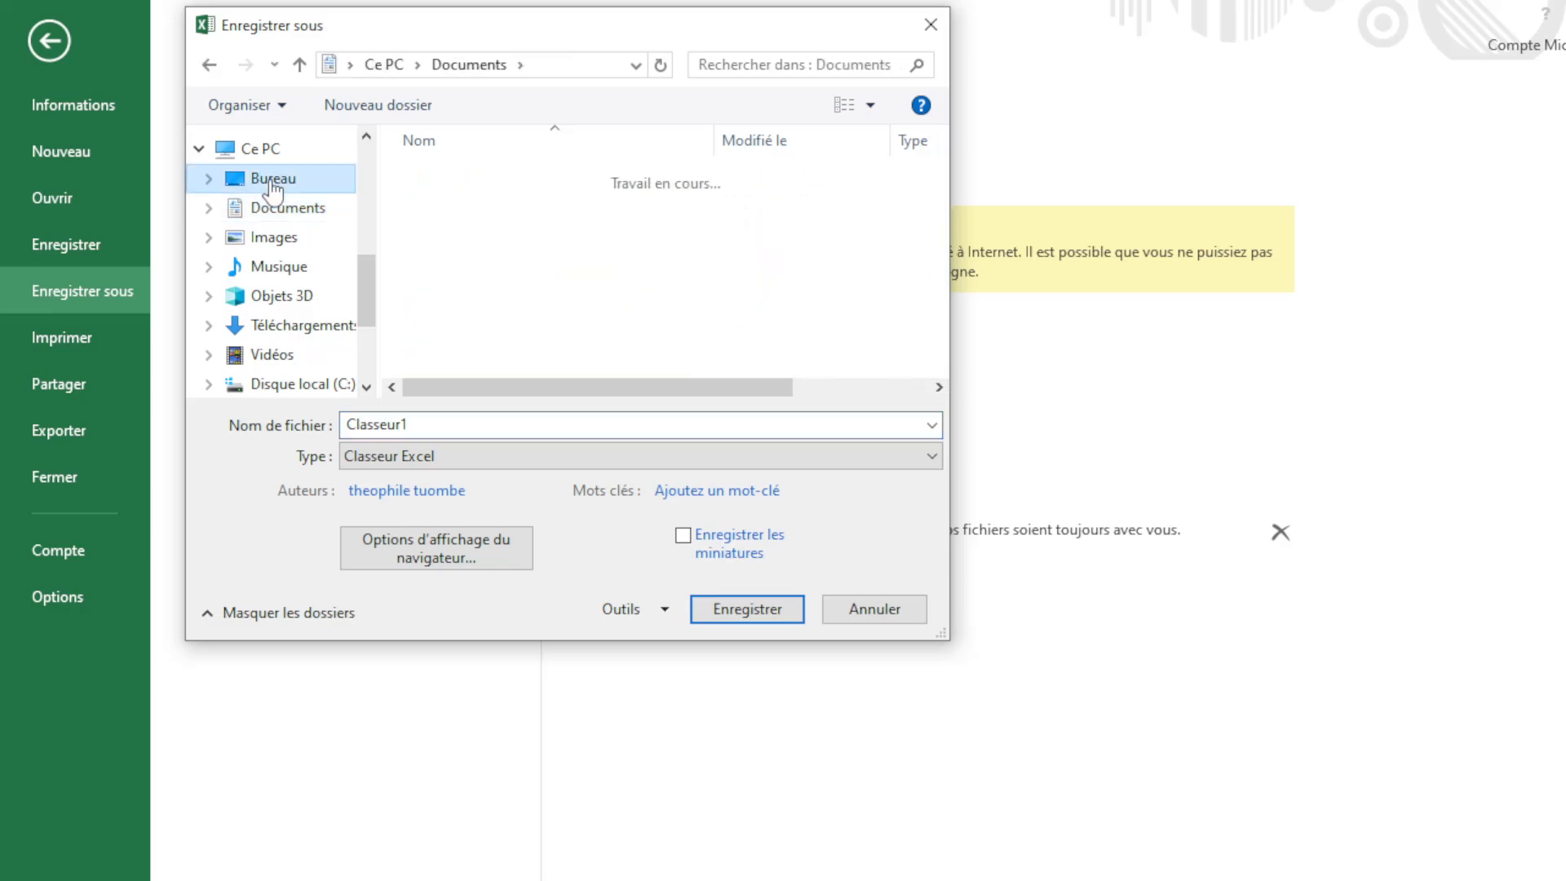
{"action": "left_click", "coordinate": [287, 241]}
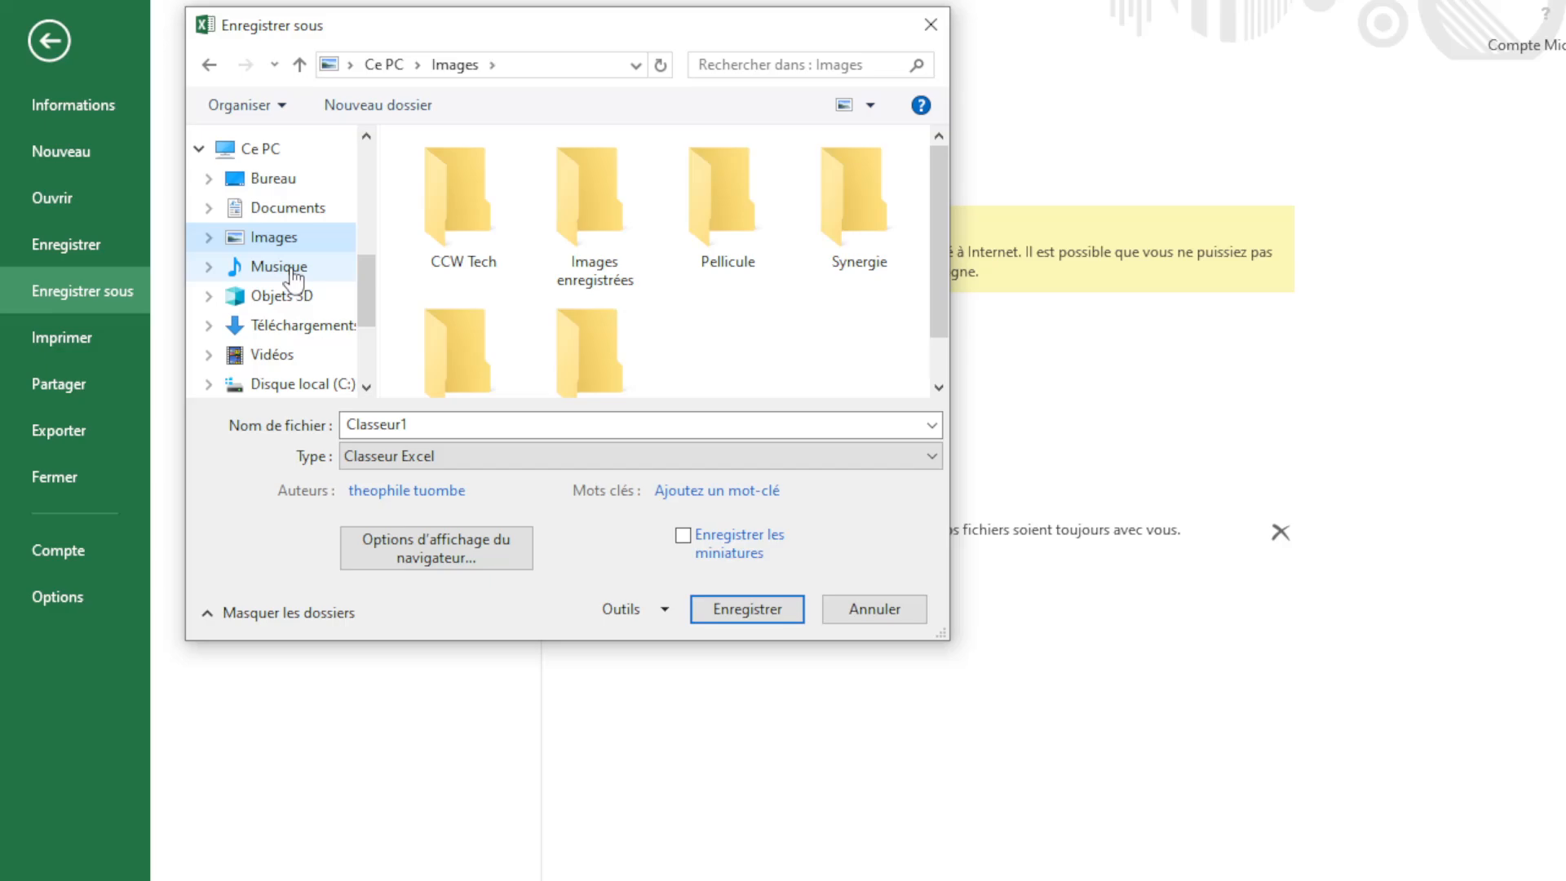
{"action": "left_click", "coordinate": [292, 273]}
{"action": "scroll", "coordinate": [294, 273], "scroll_direction": "up", "scroll_amount": 5}
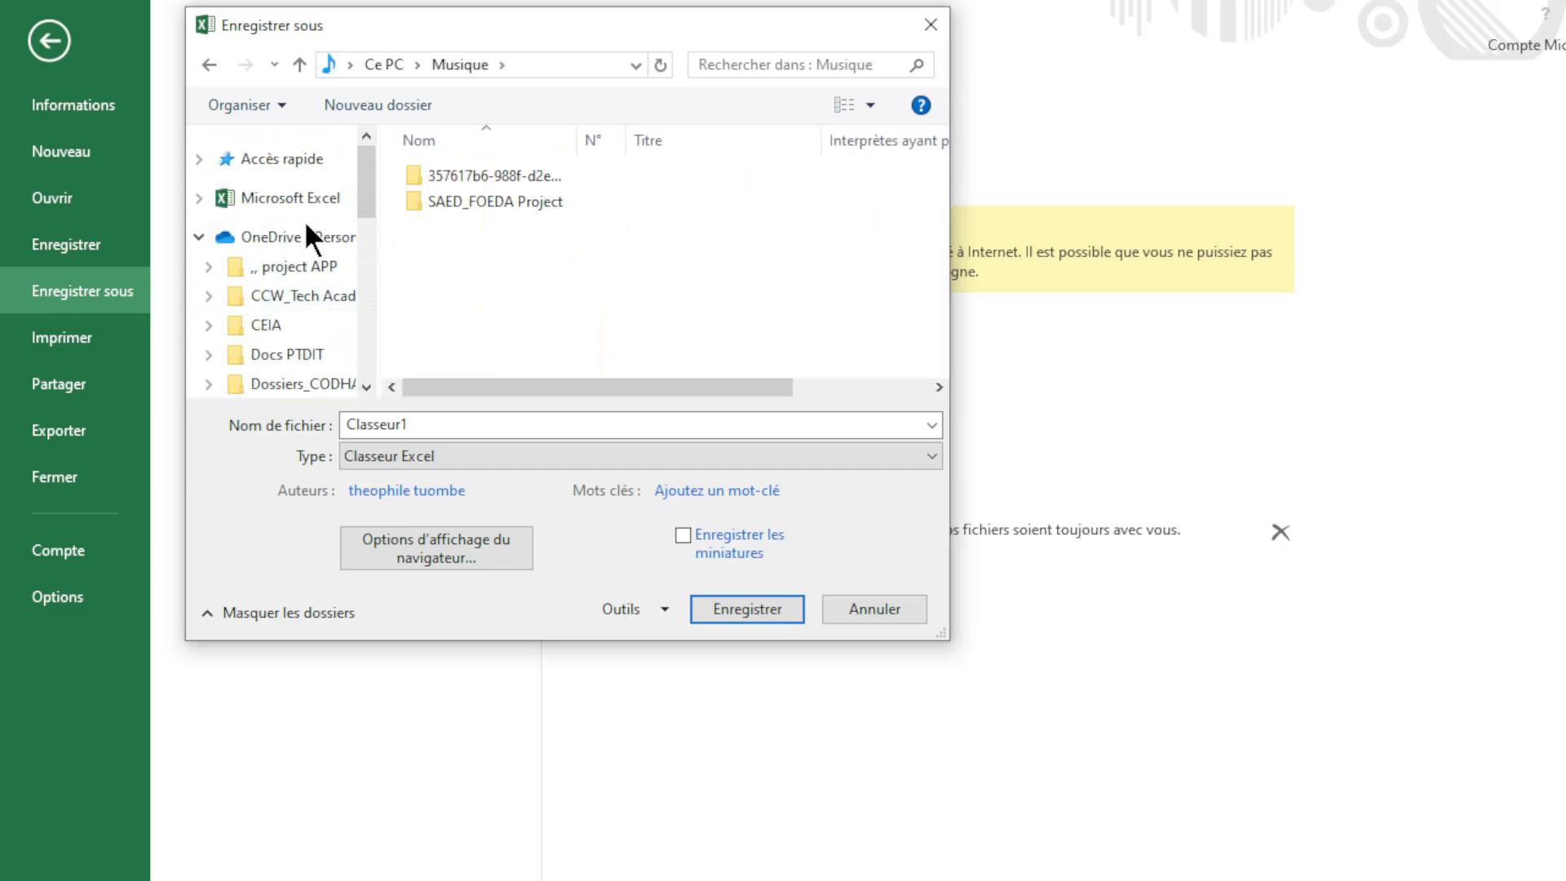
Step: Go to OneDrive - Personal and open the CCW_Tech Academy folder
{"action": "left_click", "coordinate": [308, 238]}
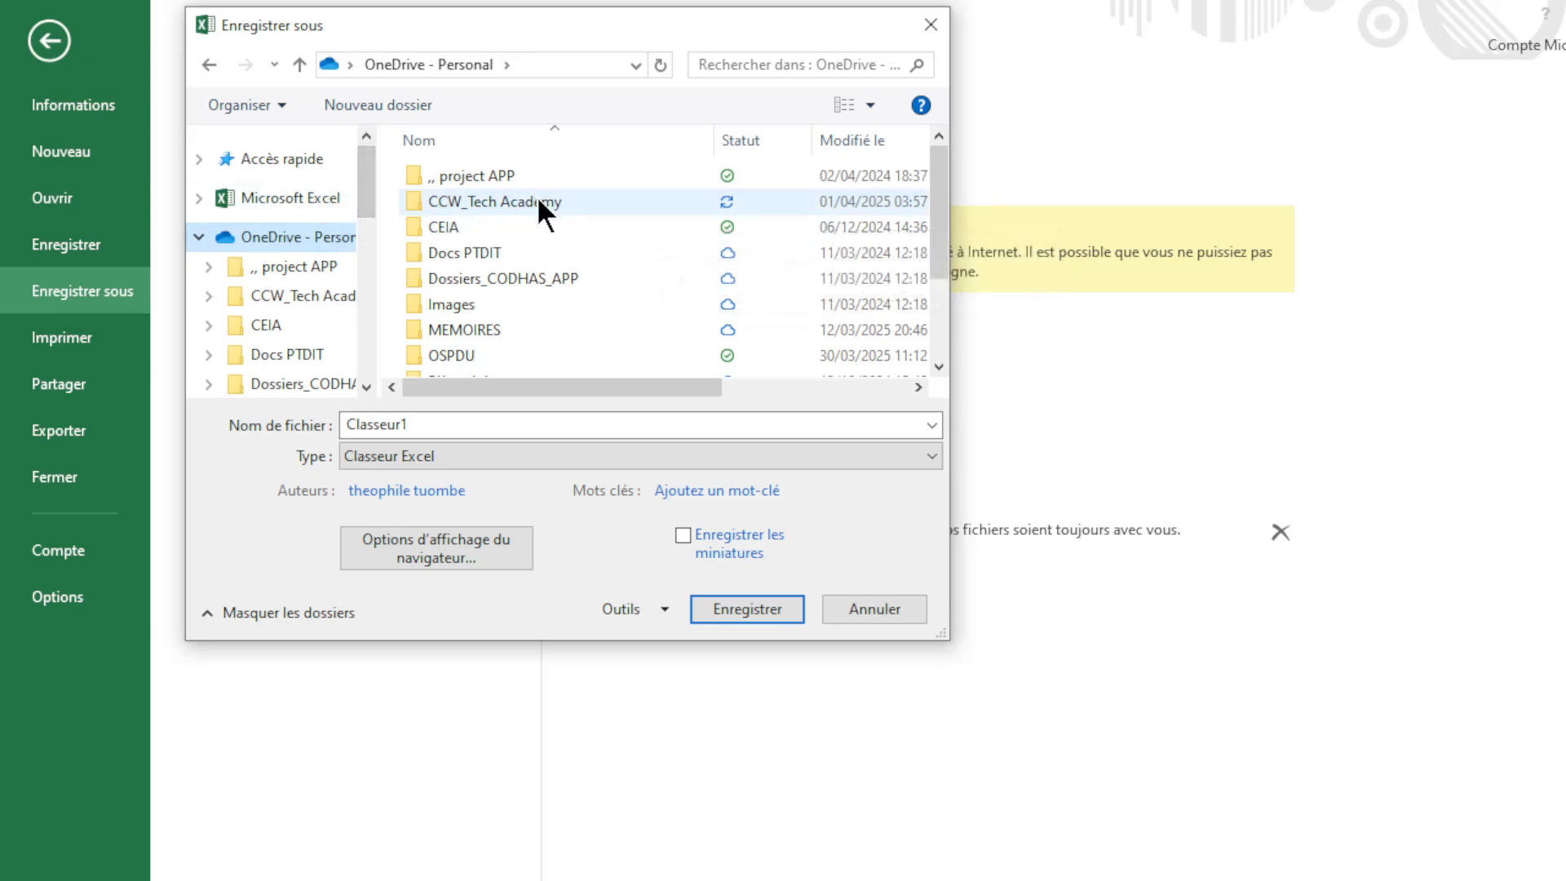
{"action": "mouse_move", "coordinate": [538, 201]}
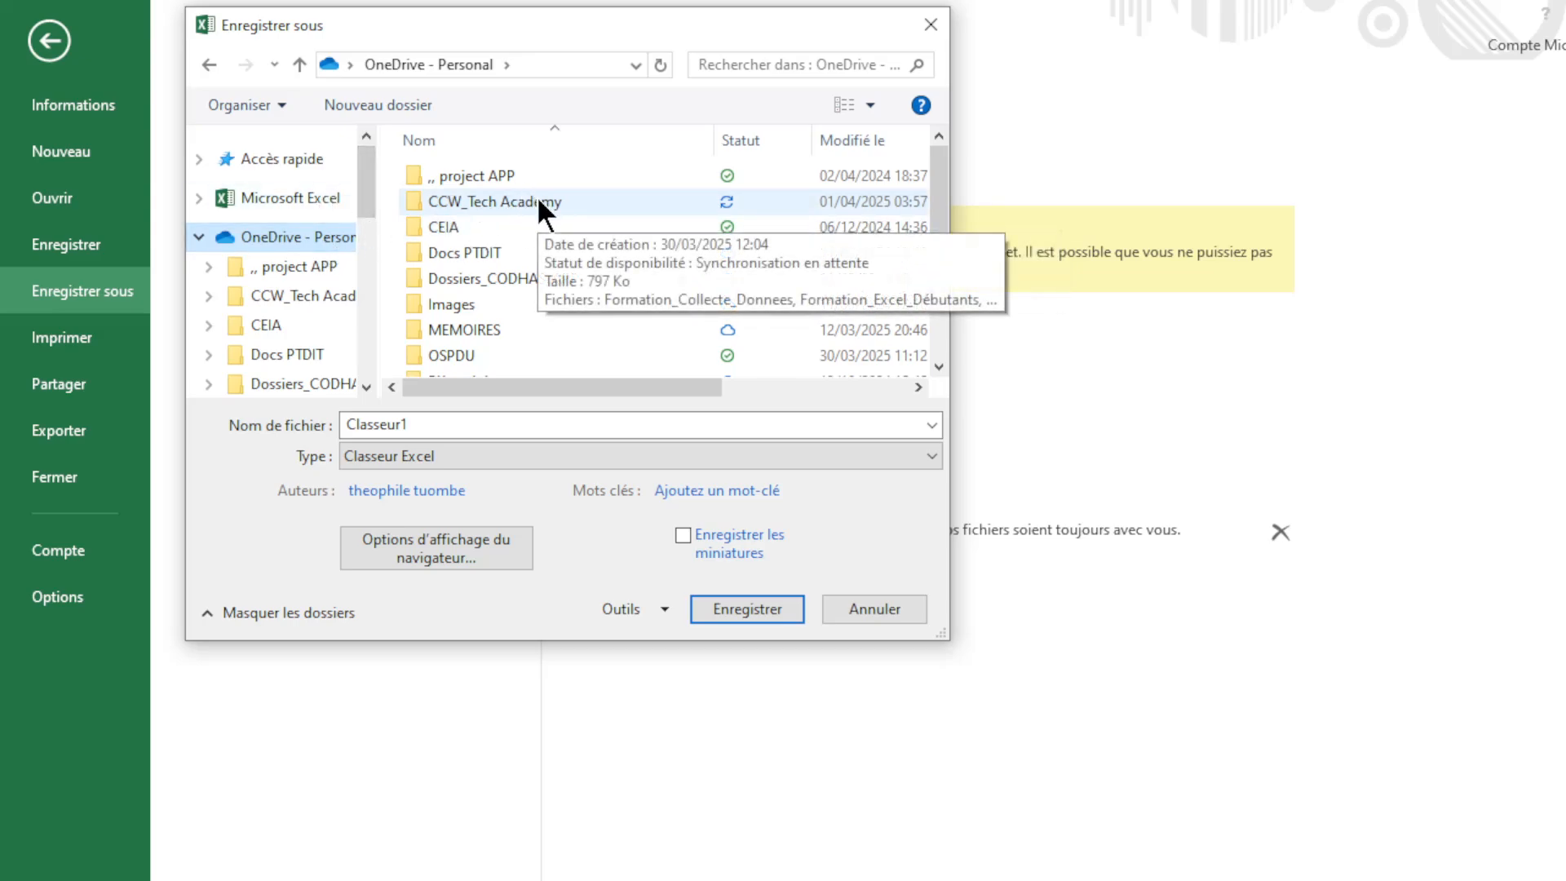
{"action": "left_click", "coordinate": [538, 202]}
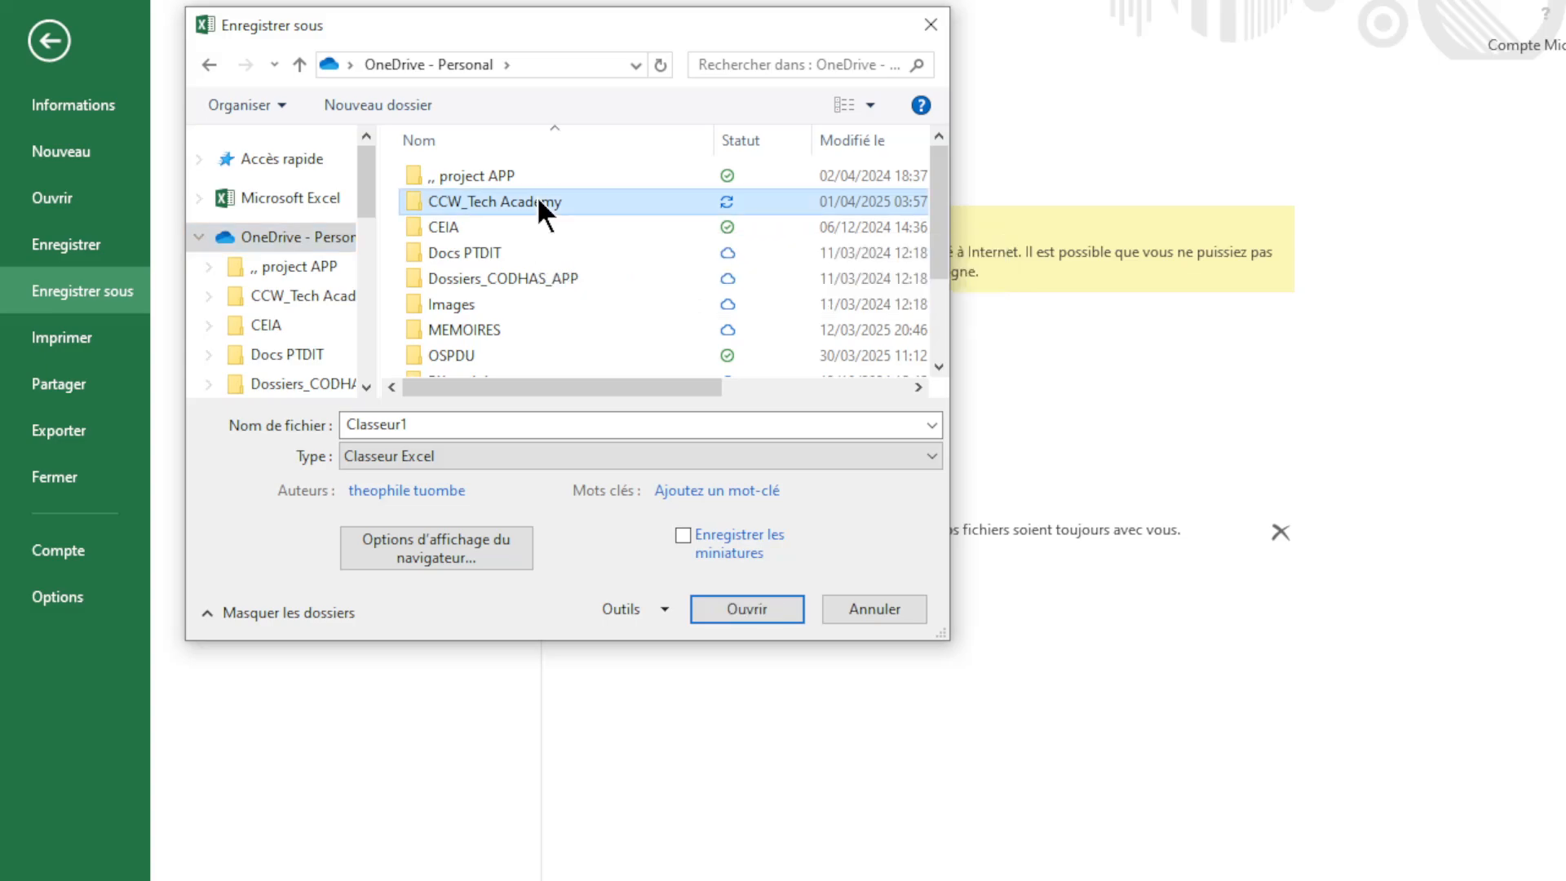
{"action": "double_click", "coordinate": [538, 201]}
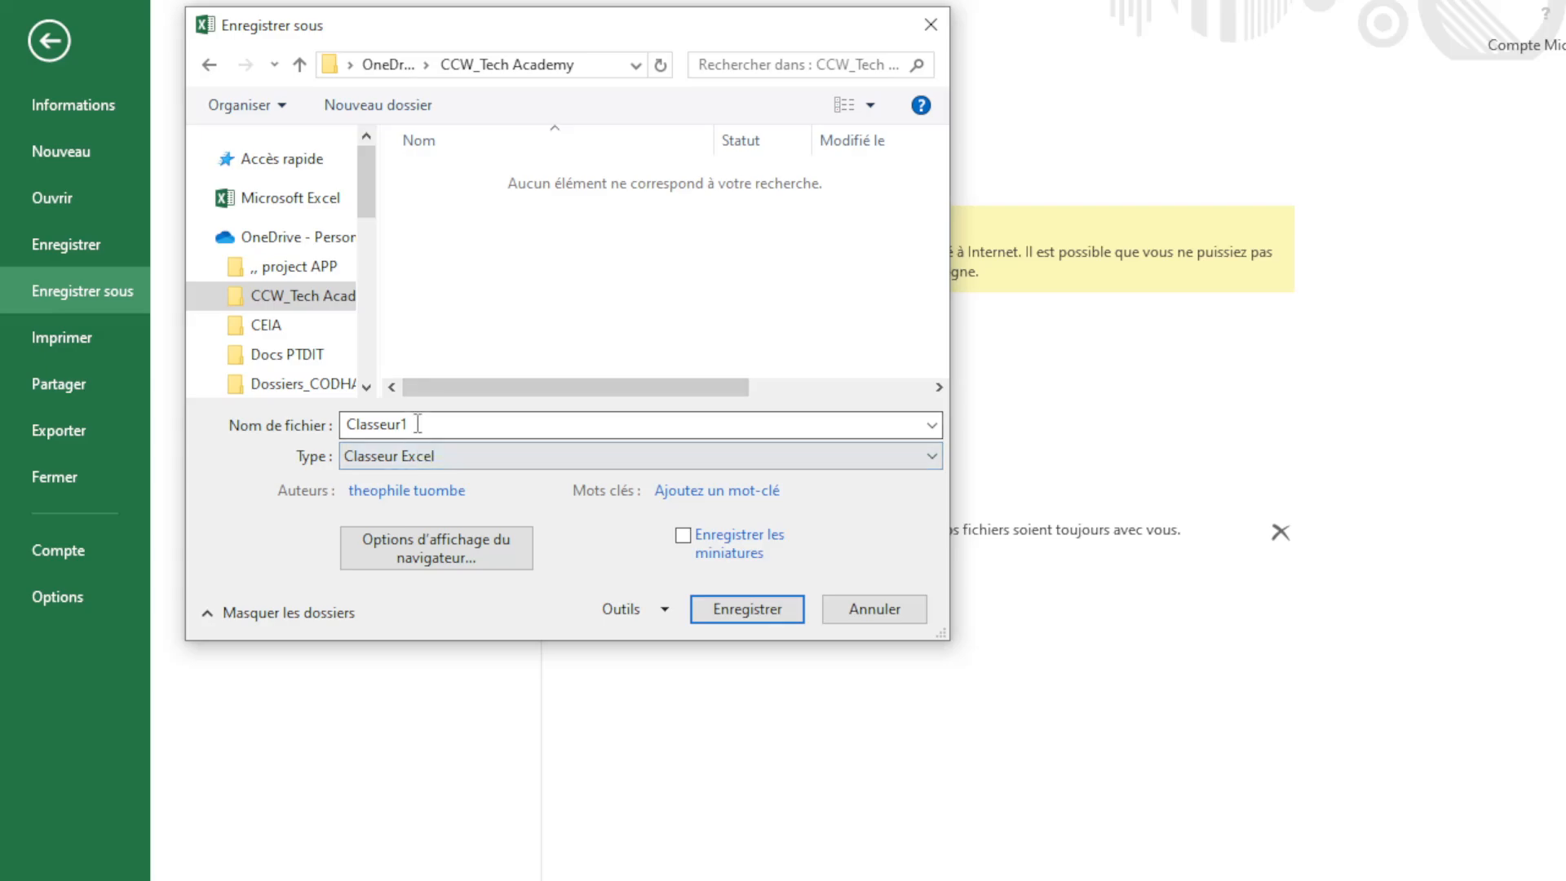
Step: Replace Classeur1 with the file name 'Tuto Excel', keep type Classeur Excel, and save
{"action": "left_click_drag", "start_coordinate": [416, 422], "coordinate": [334, 424]}
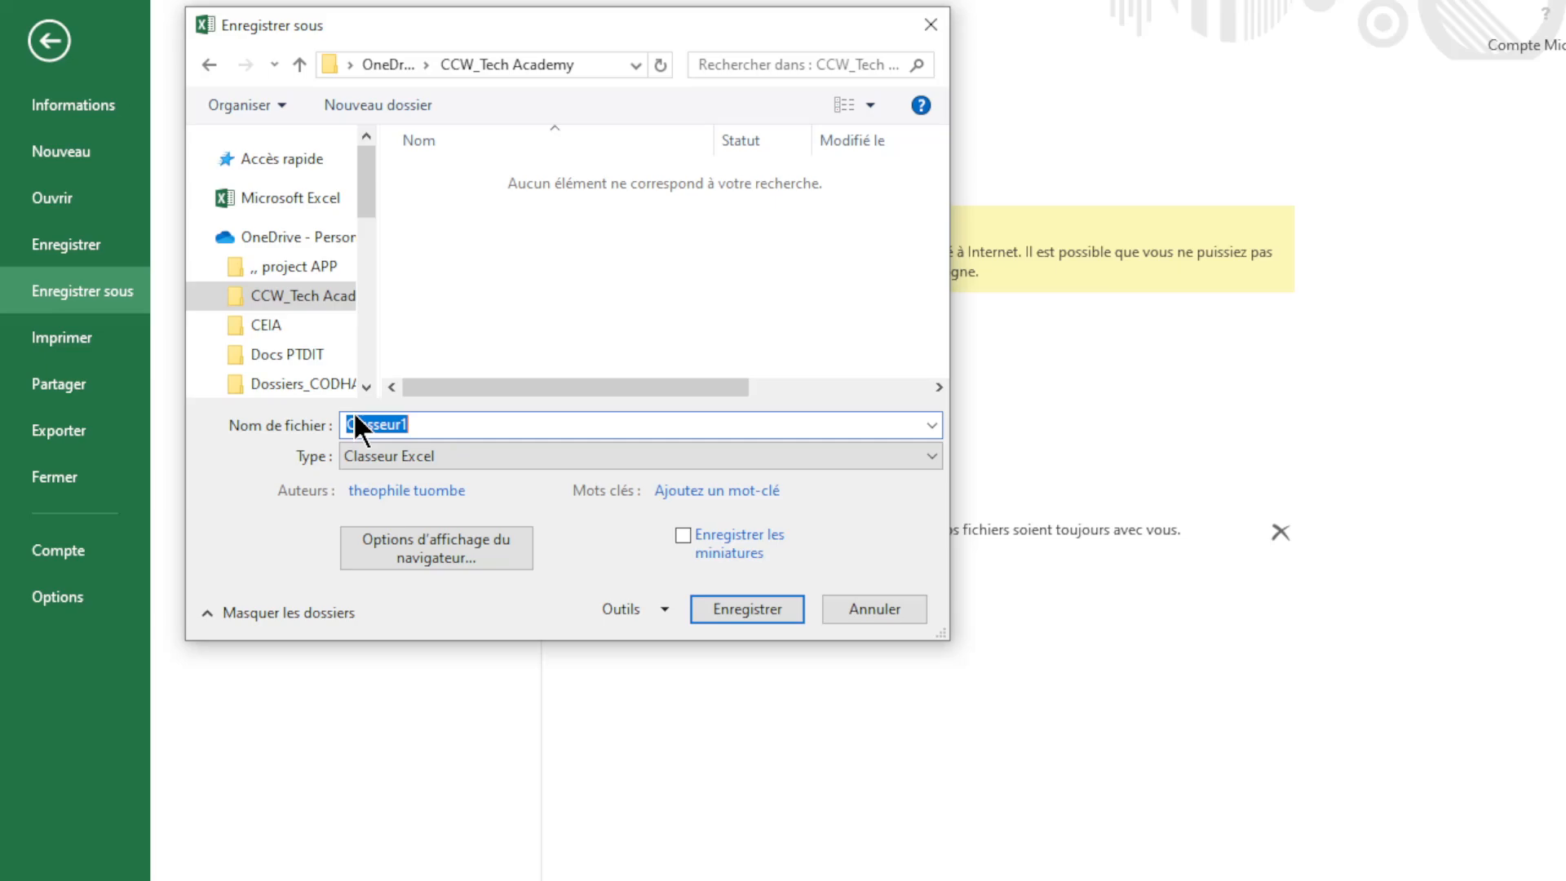
{"action": "type", "text": "t"}
{"action": "key", "text": "BackSpace"}
{"action": "type", "text": "Tuto"}
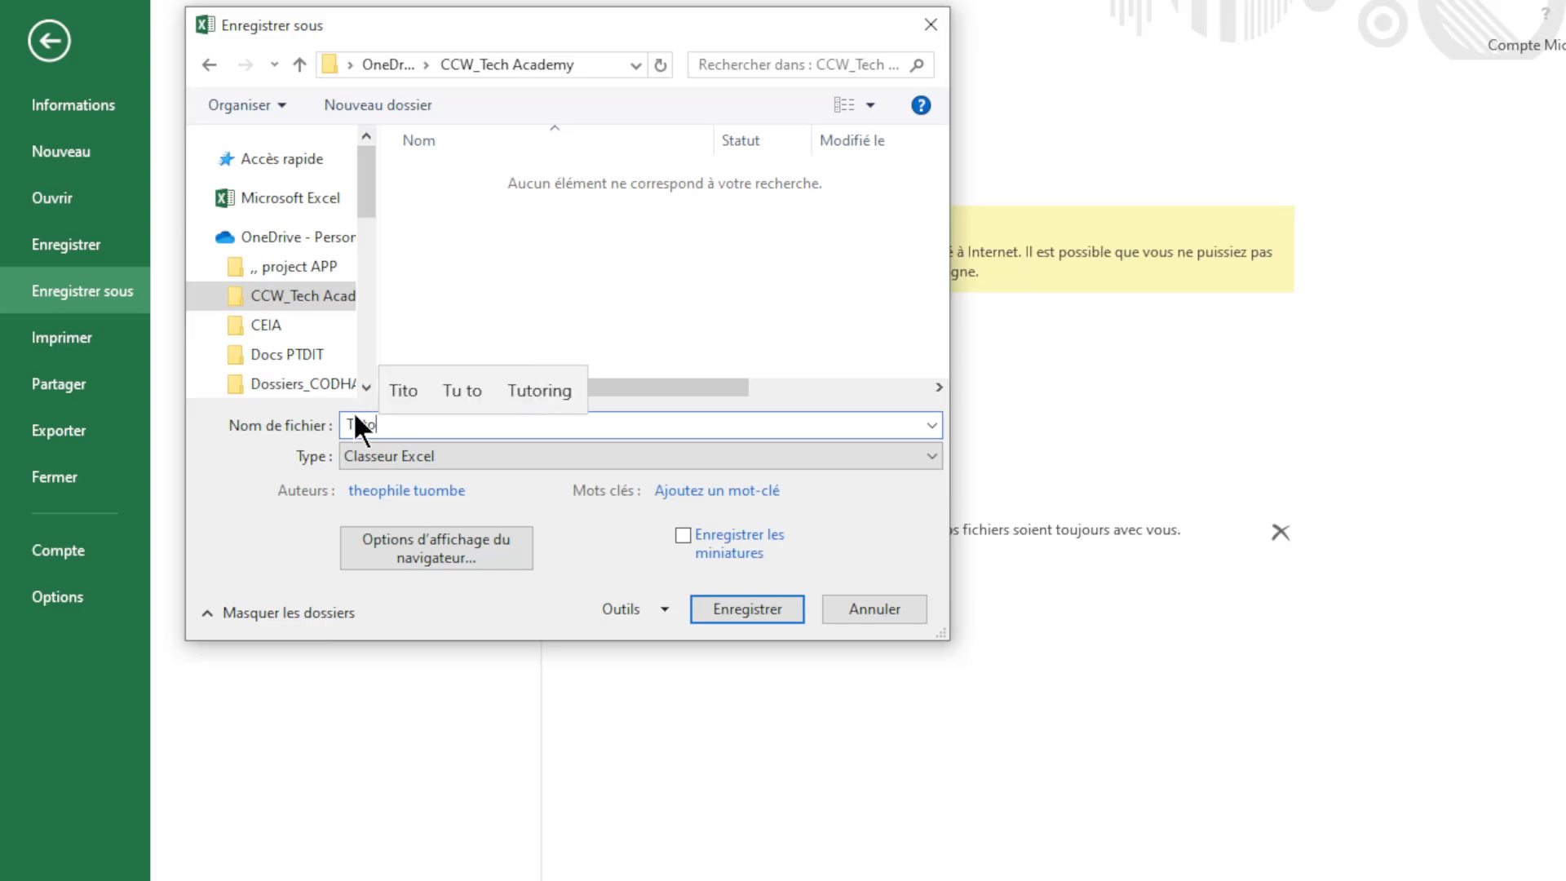
{"action": "type", "text": " ER"}
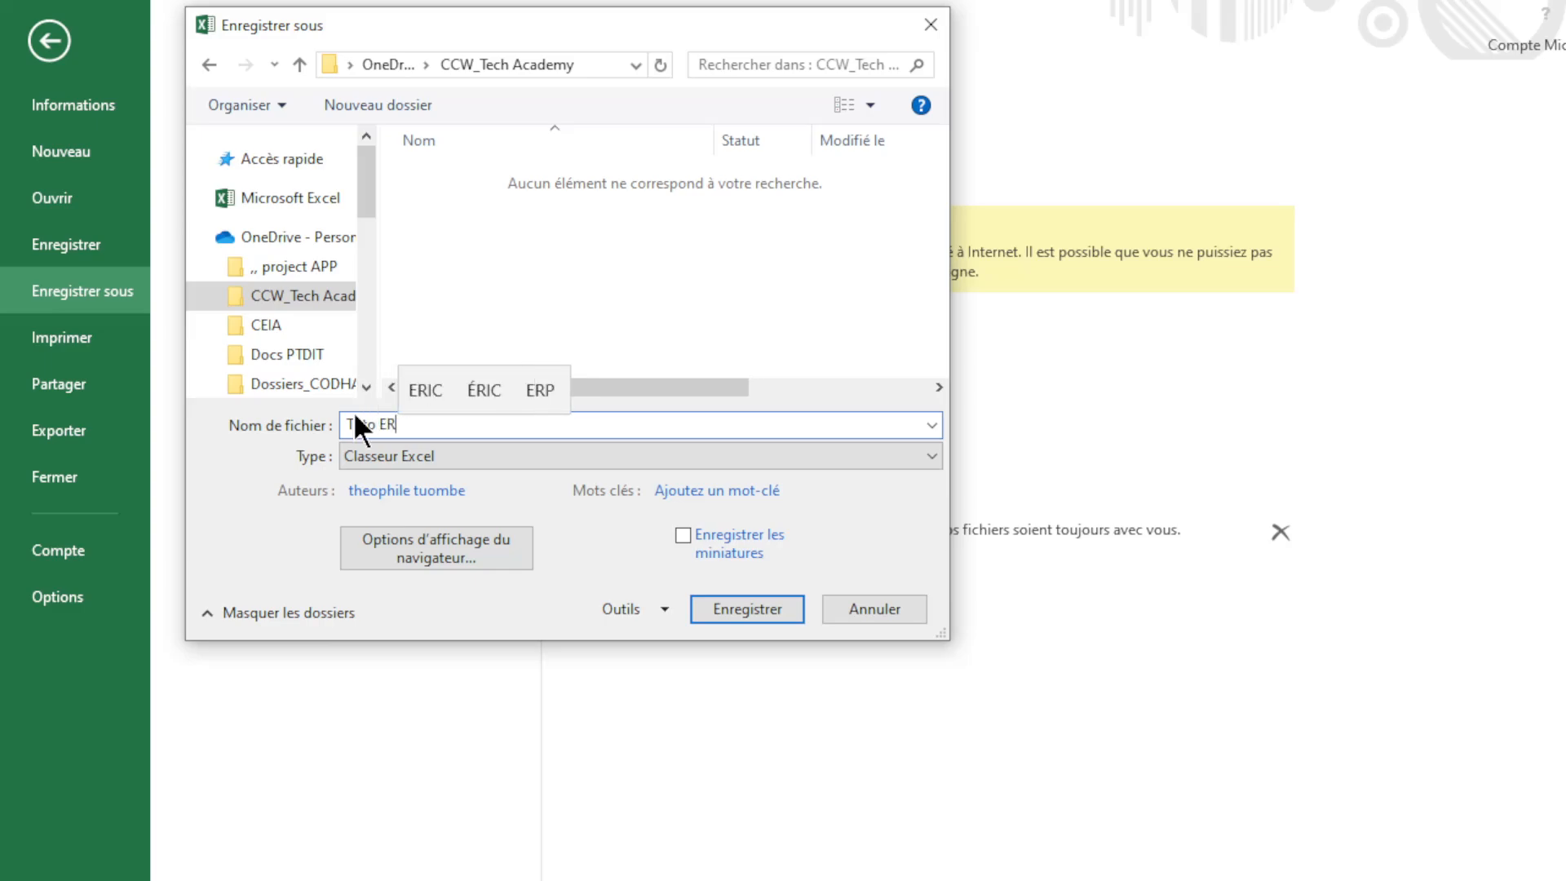
{"action": "key", "text": "BackSpace"}
{"action": "type", "text": "xcel"}
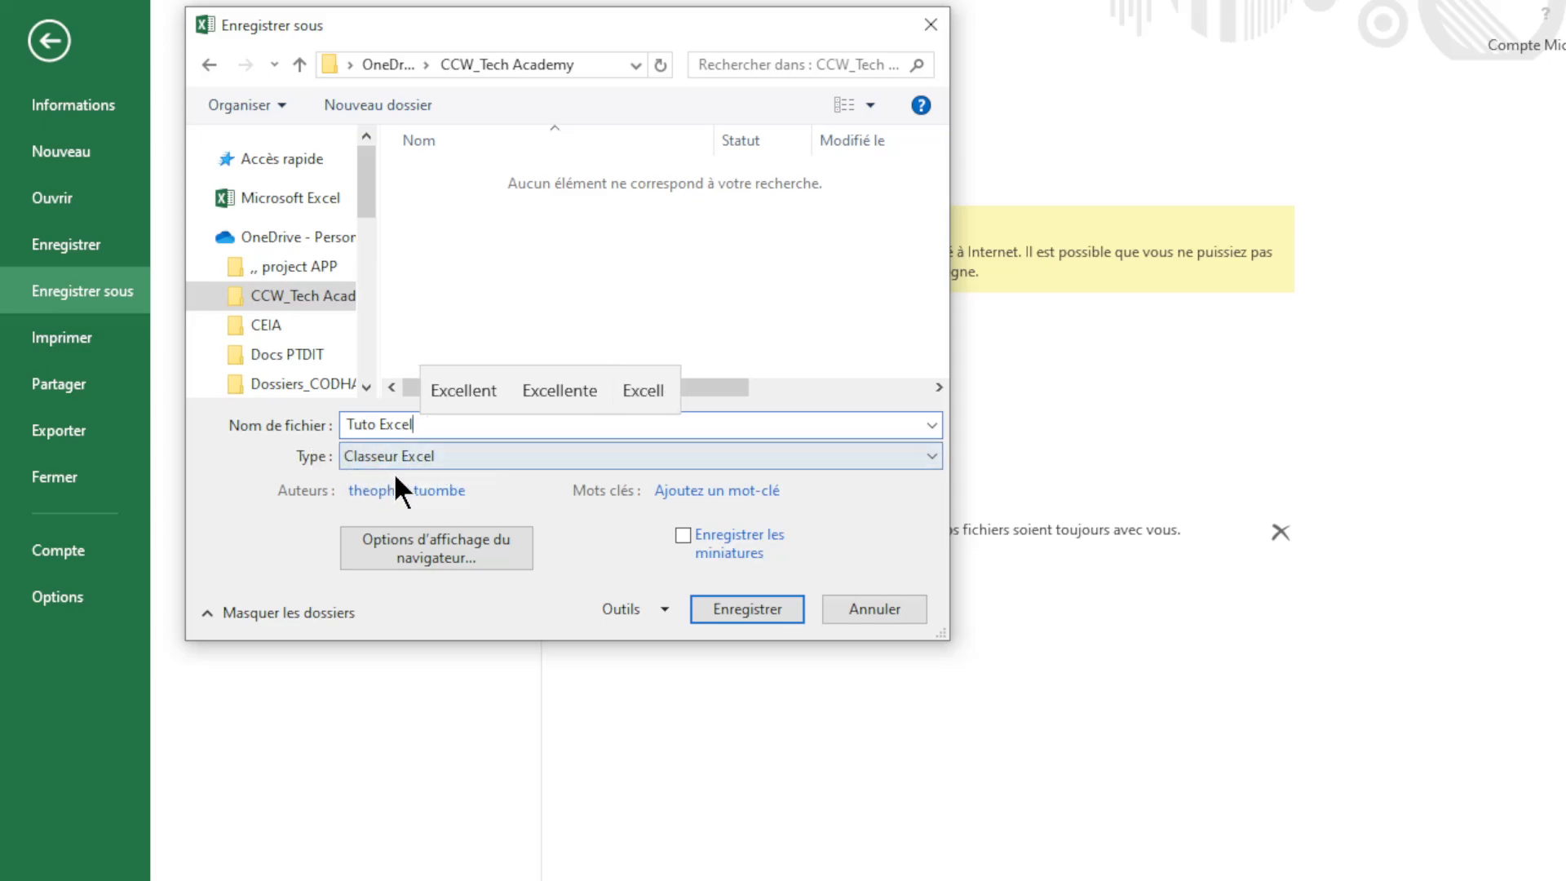
{"action": "left_click", "coordinate": [412, 458]}
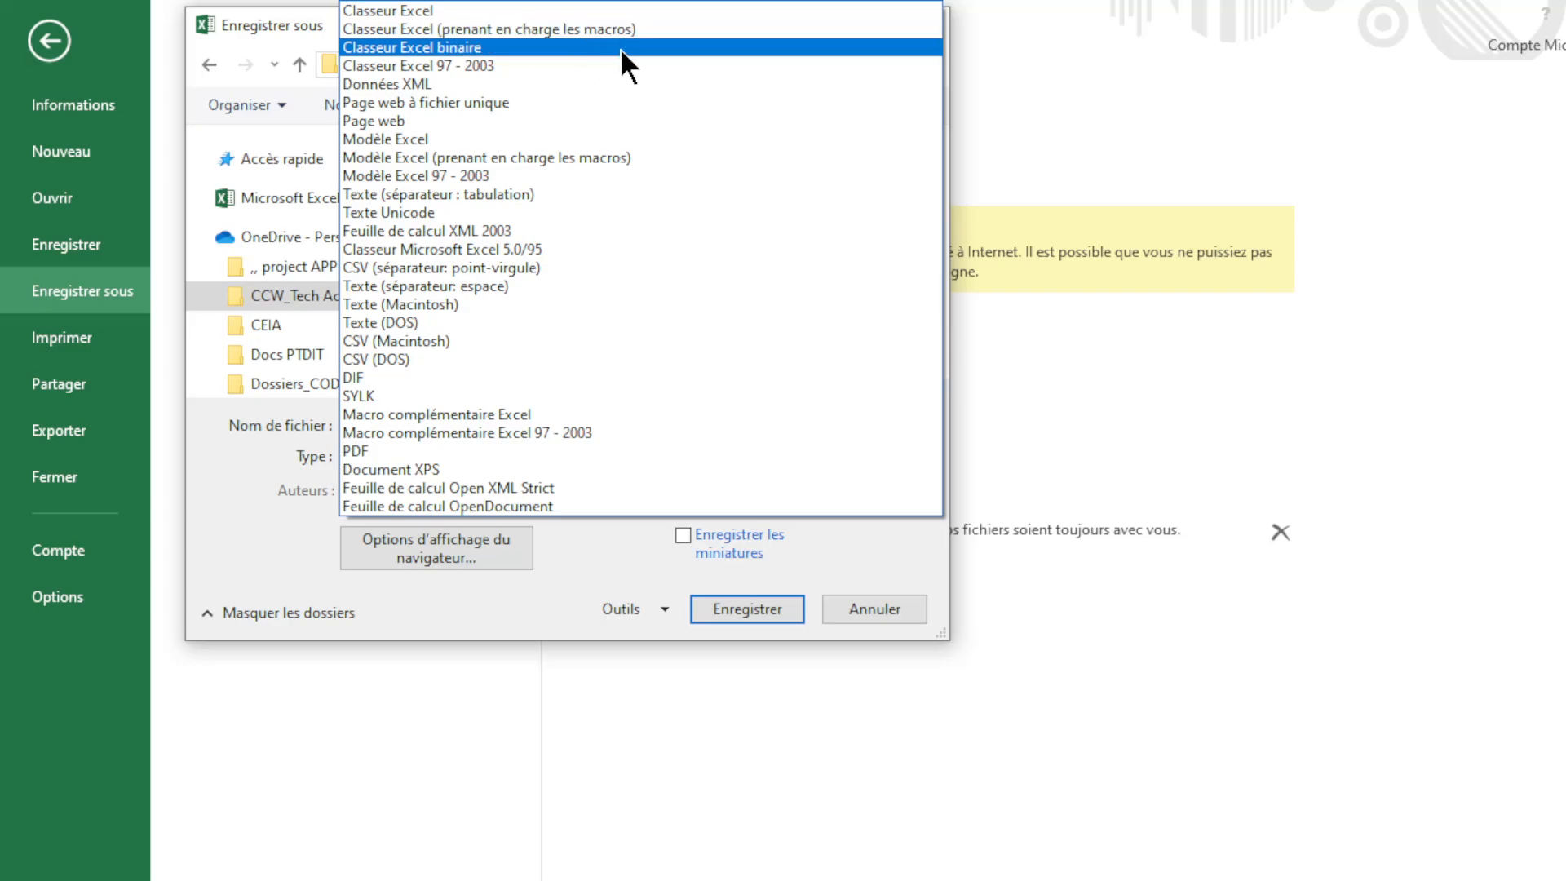
{"action": "left_click", "coordinate": [458, 8]}
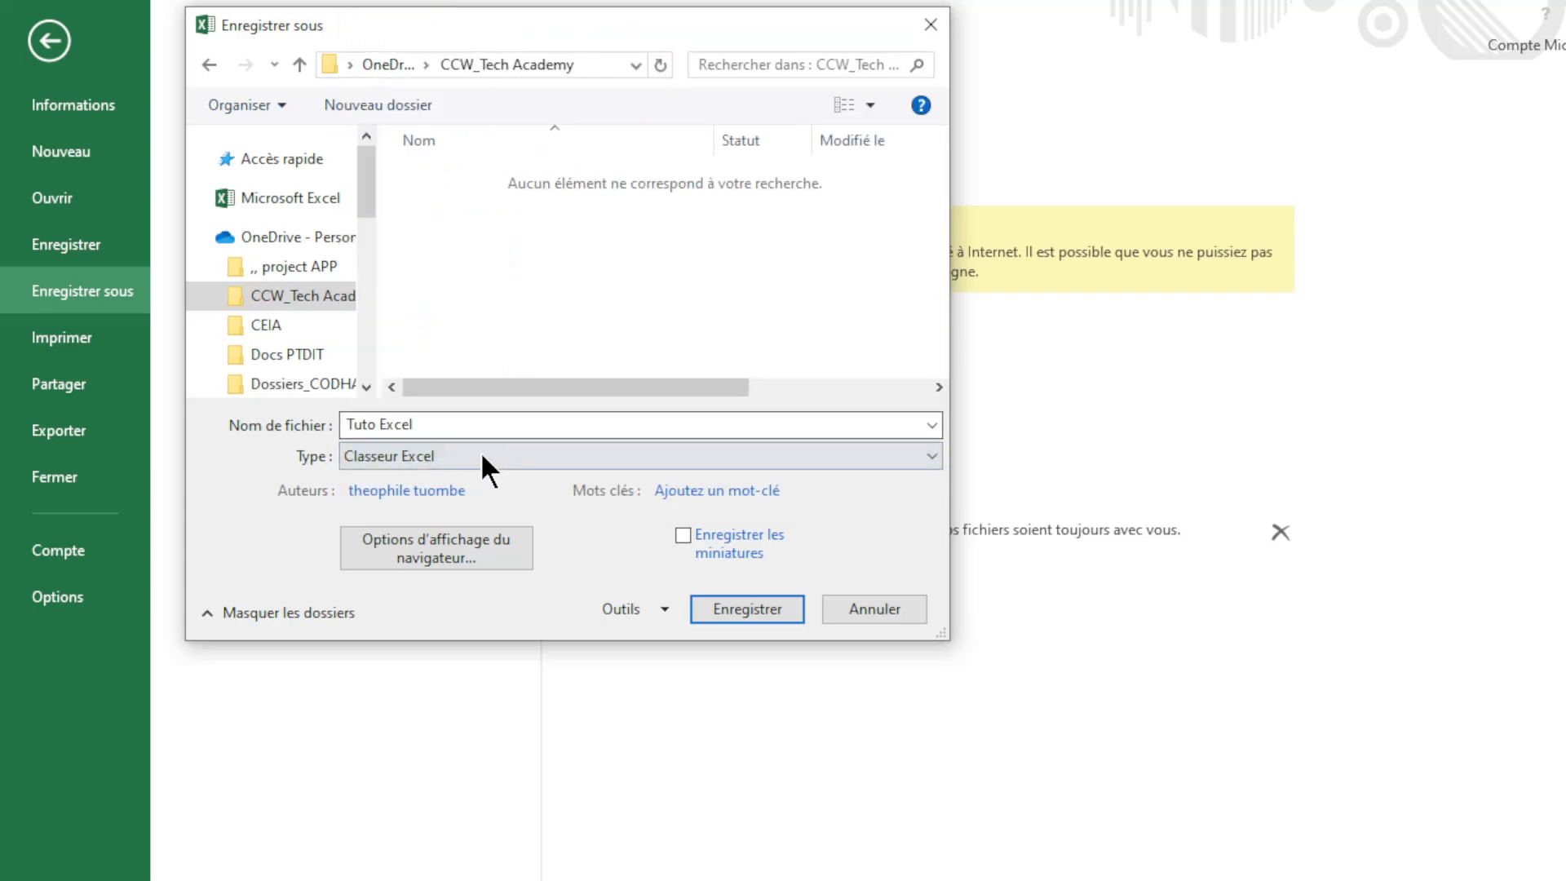
{"action": "left_click", "coordinate": [732, 613]}
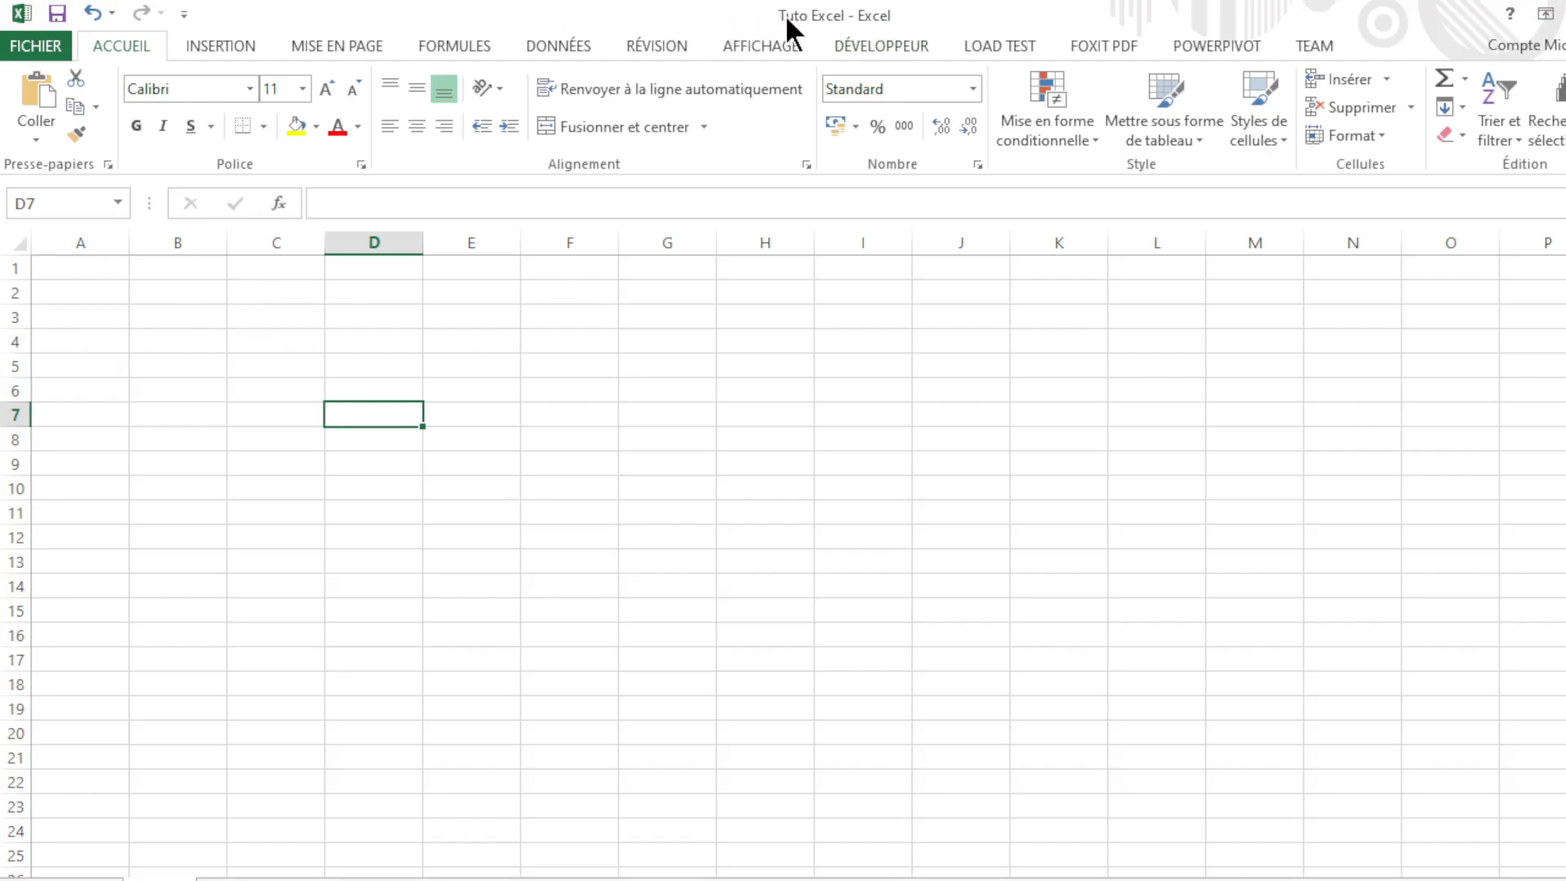
Step: Restore the Tuto Excel window to a smaller size, then maximize it again
{"action": "double_click", "coordinate": [840, 14]}
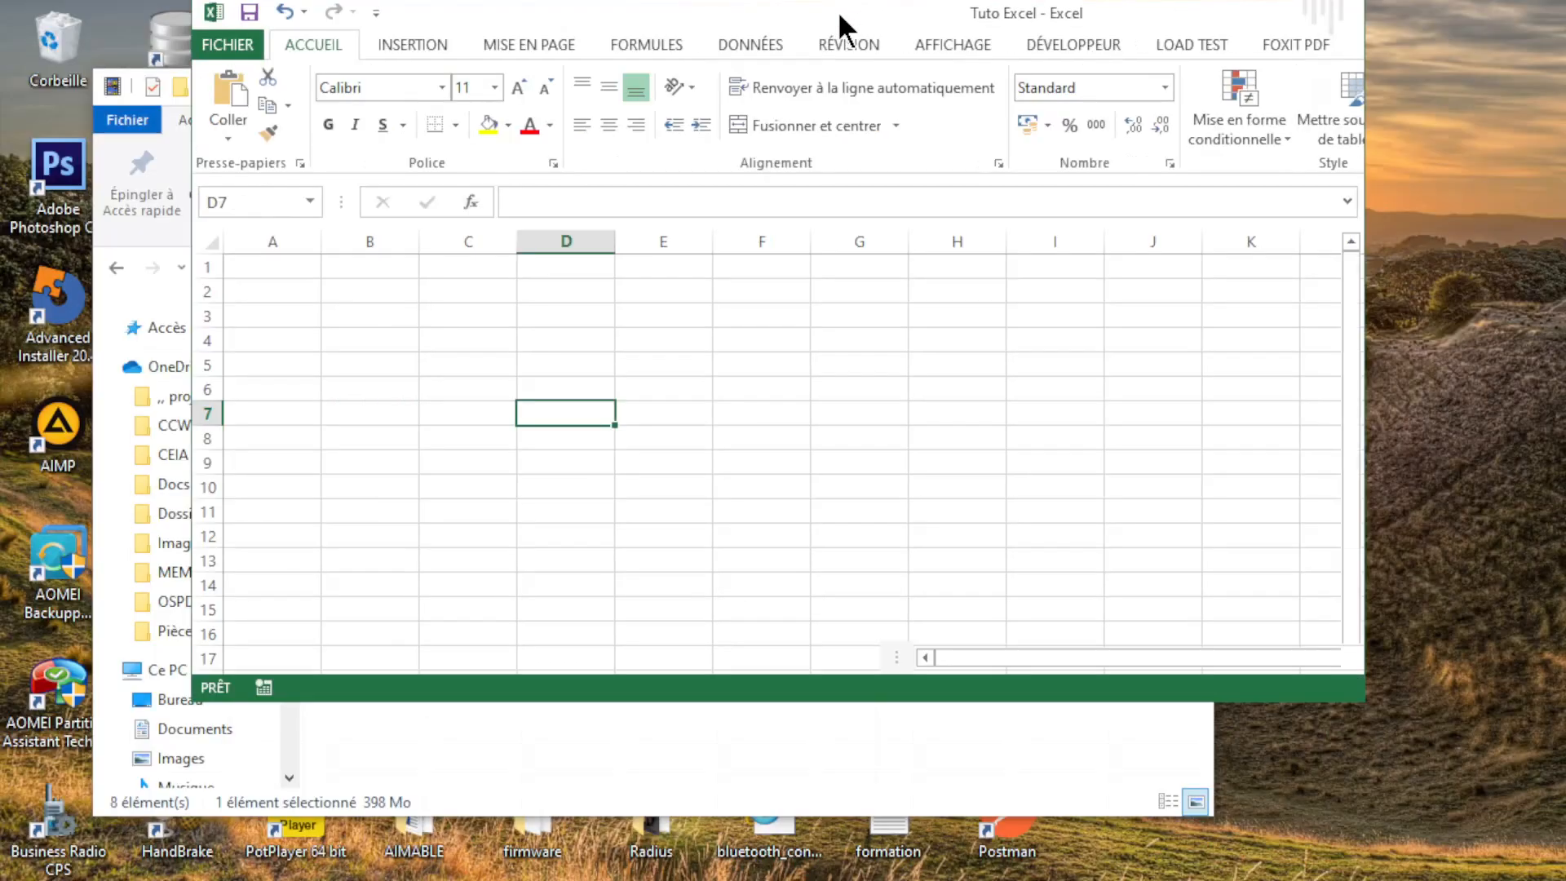
{"action": "double_click", "coordinate": [827, 18]}
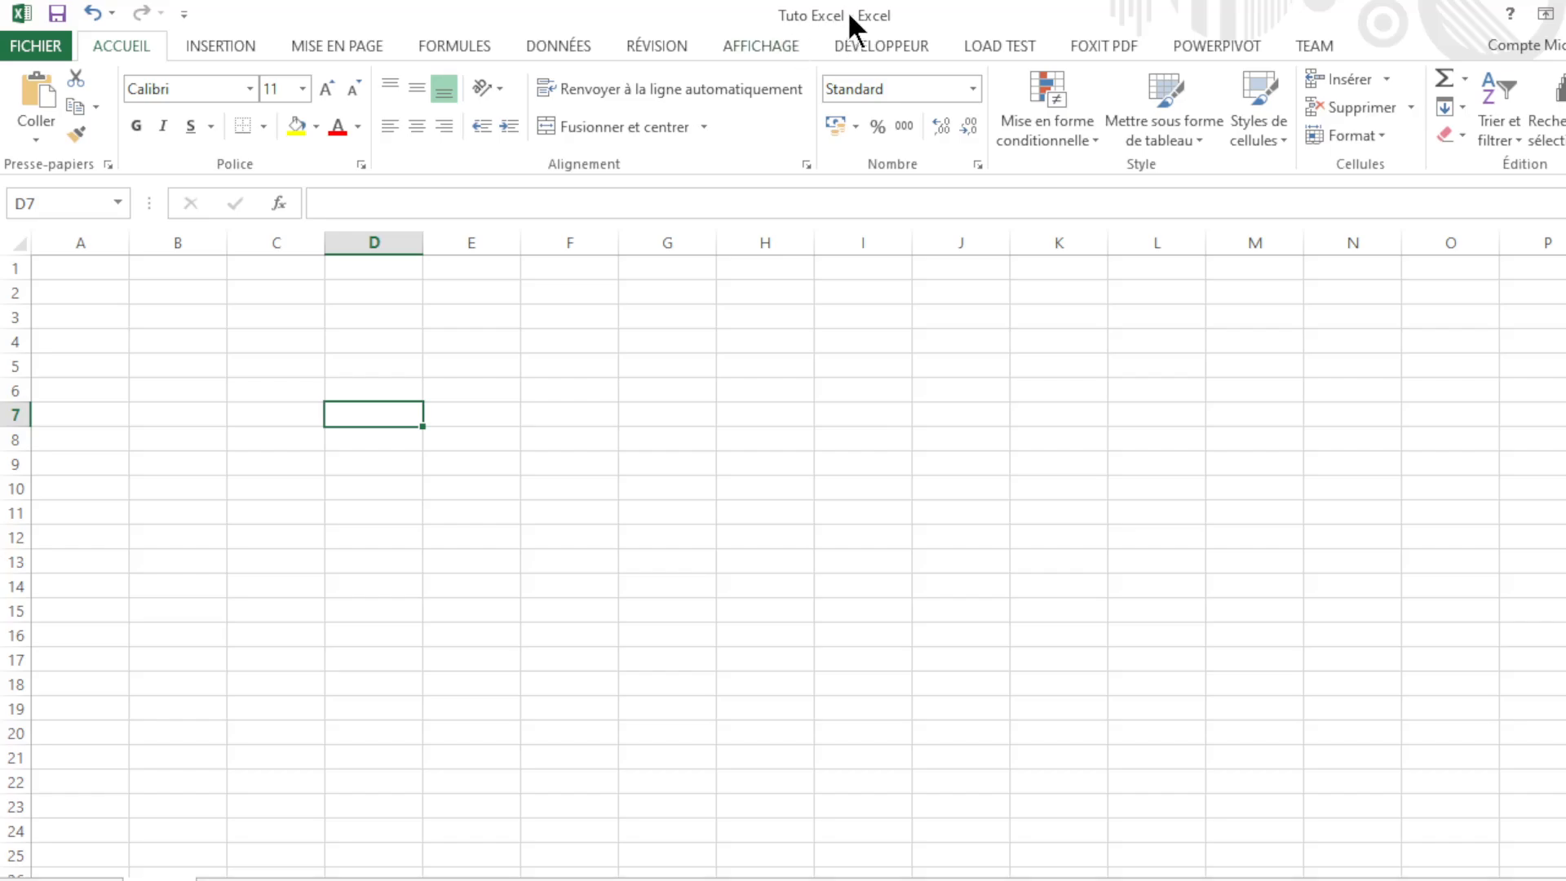
{"action": "left_click", "coordinate": [105, 291]}
{"action": "left_click", "coordinate": [163, 291]}
{"action": "left_click", "coordinate": [113, 295]}
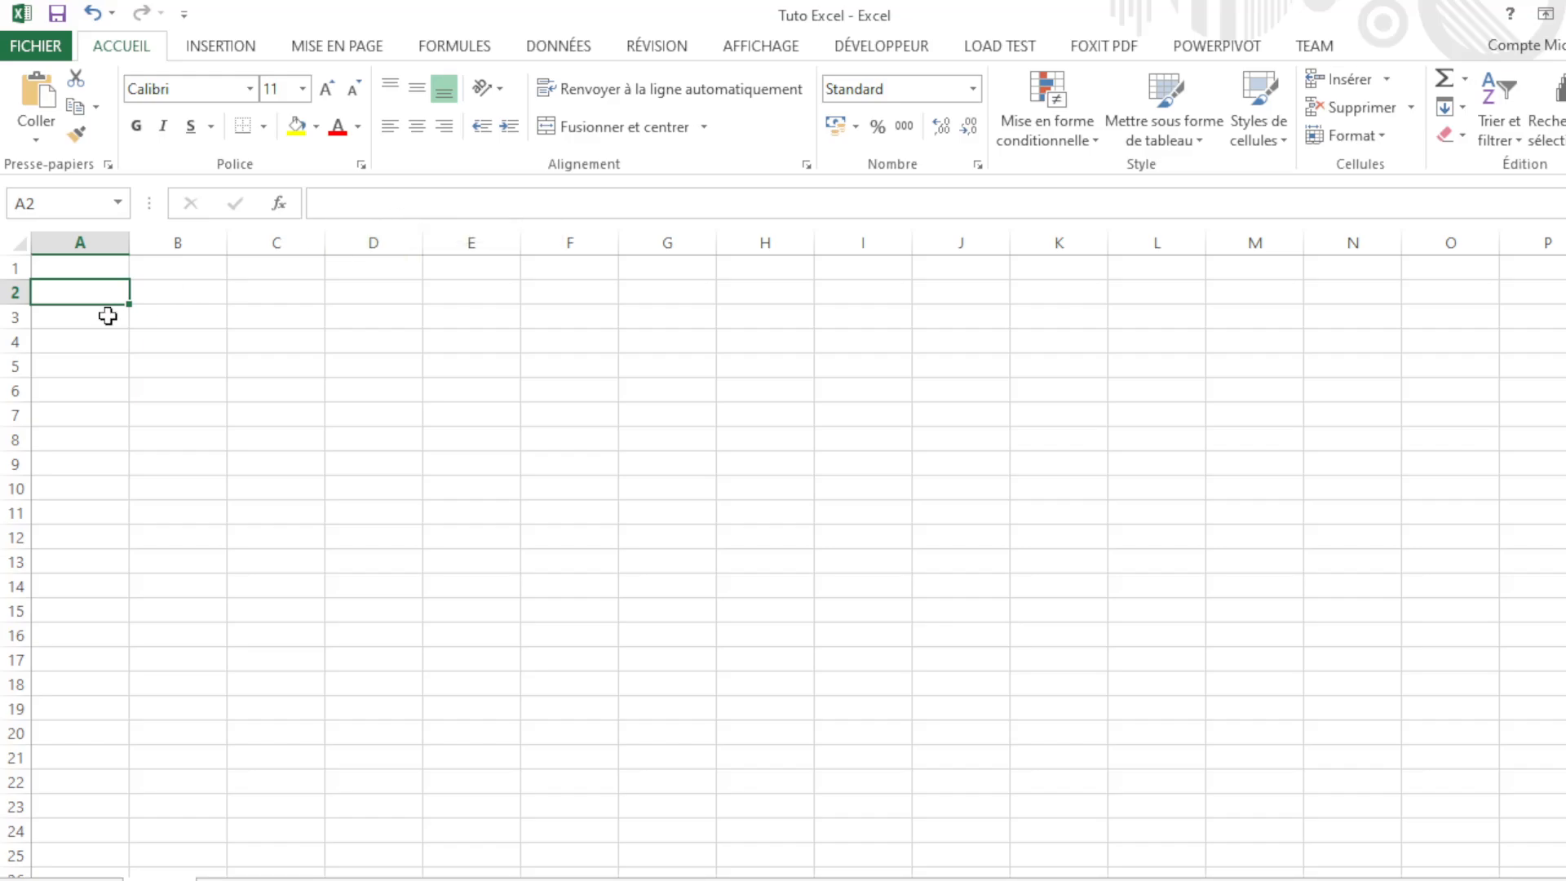
{"action": "left_click", "coordinate": [100, 321]}
{"action": "left_click", "coordinate": [106, 291]}
{"action": "left_click", "coordinate": [180, 294]}
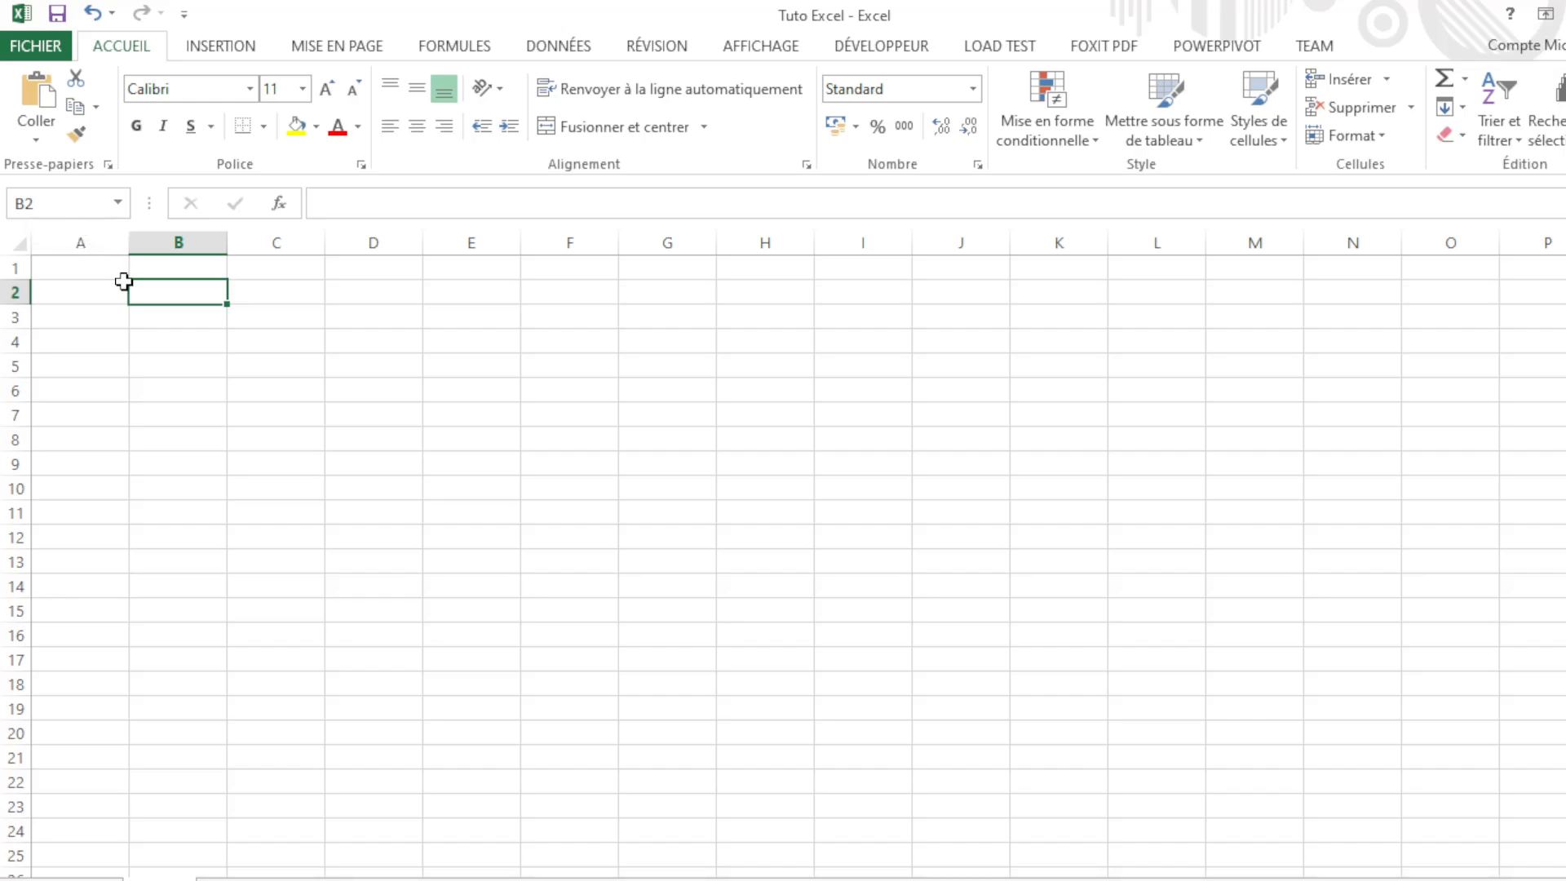
{"action": "left_click", "coordinate": [176, 346]}
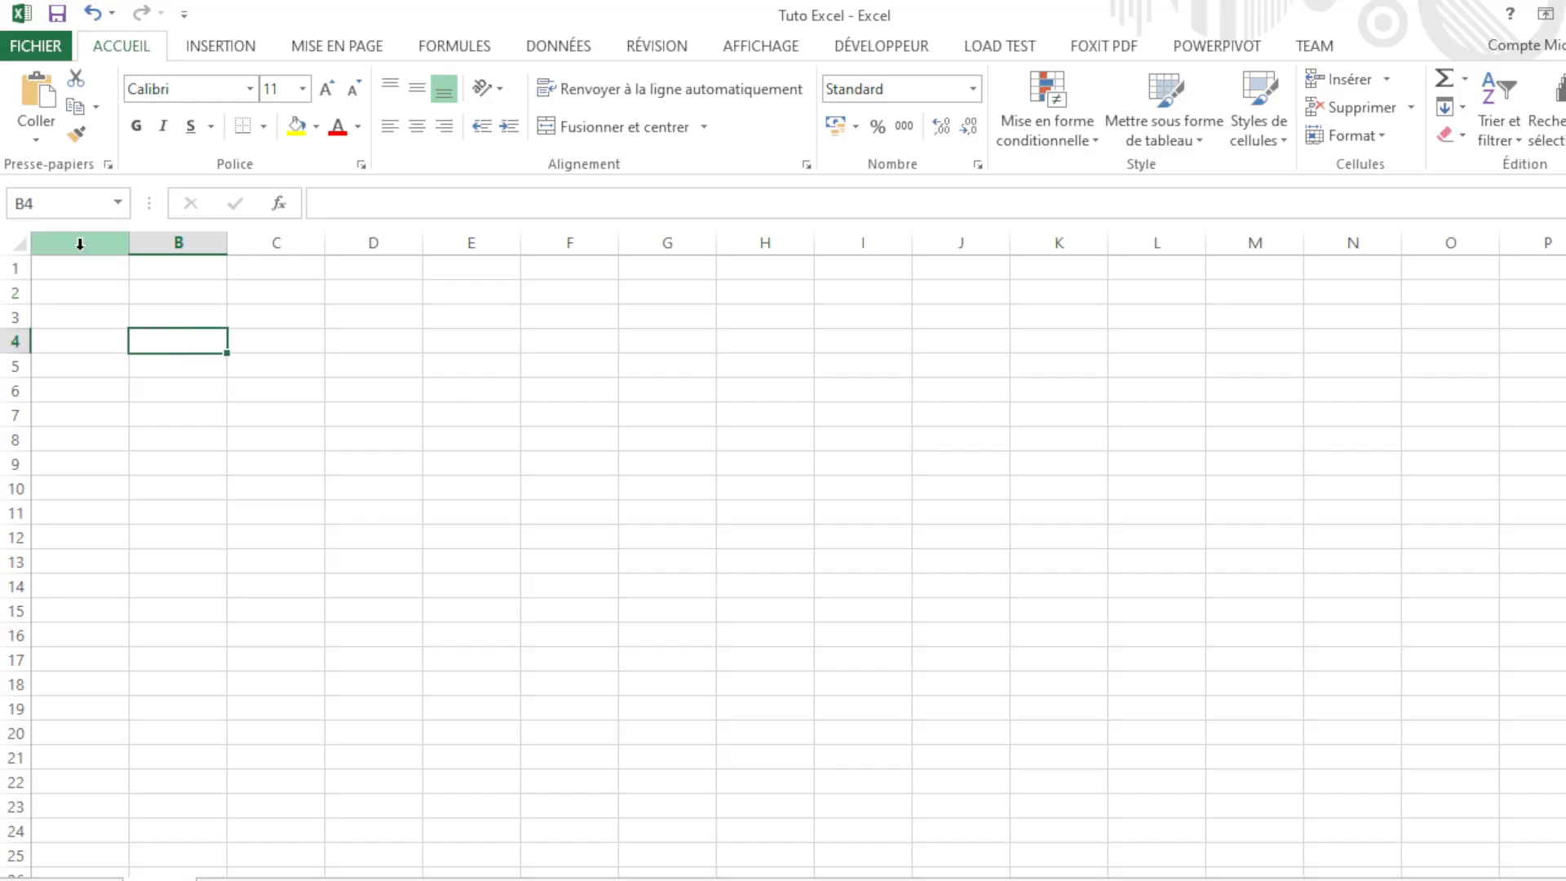
{"action": "left_click", "coordinate": [259, 336]}
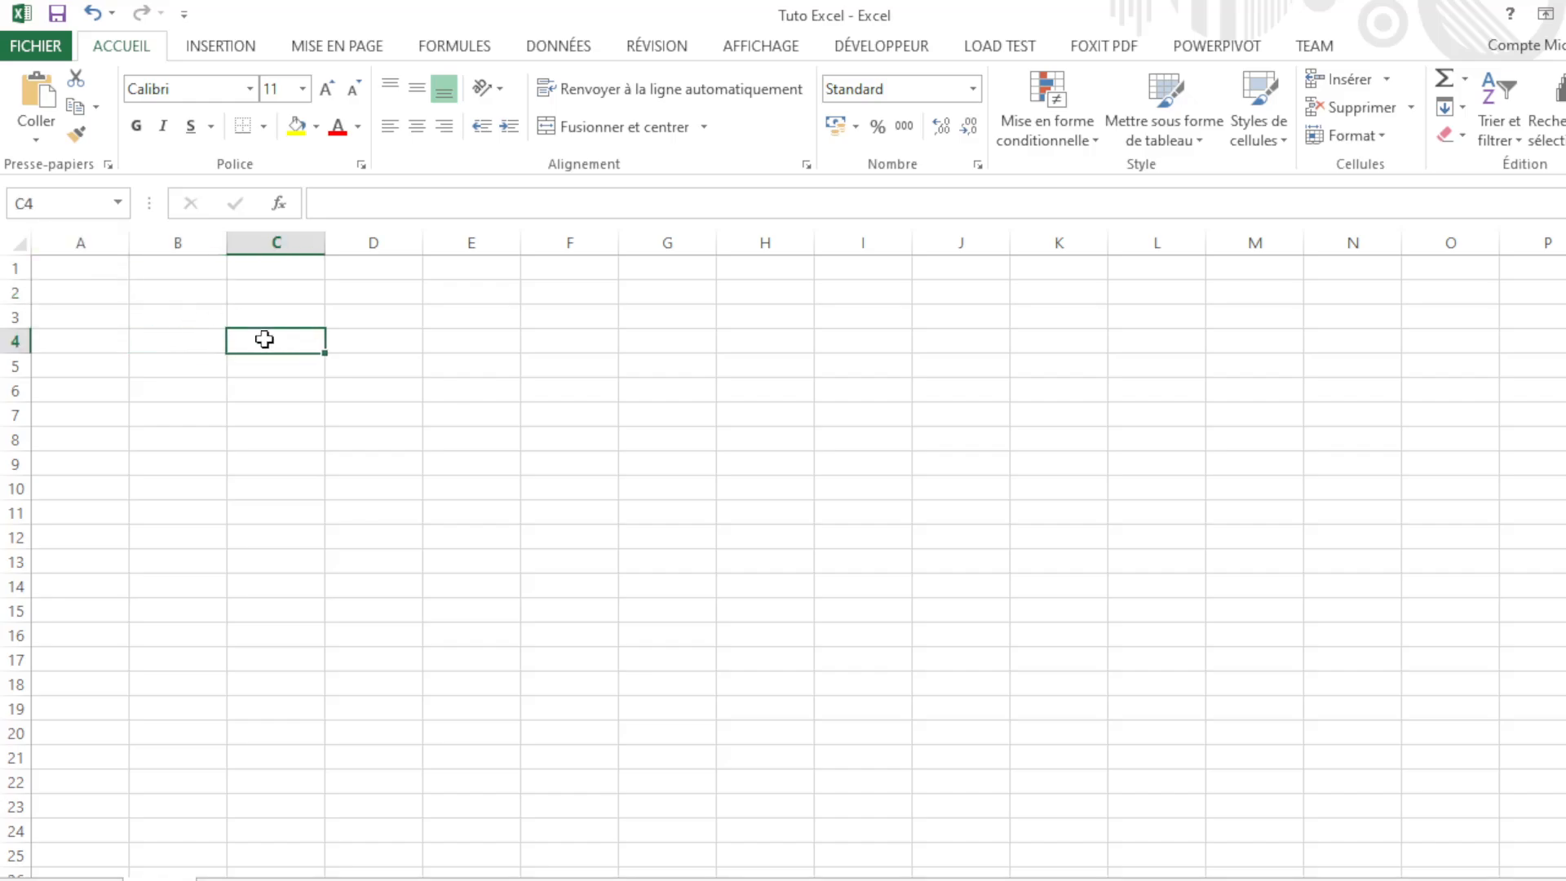
{"action": "left_click", "coordinate": [396, 345]}
{"action": "left_click", "coordinate": [361, 428]}
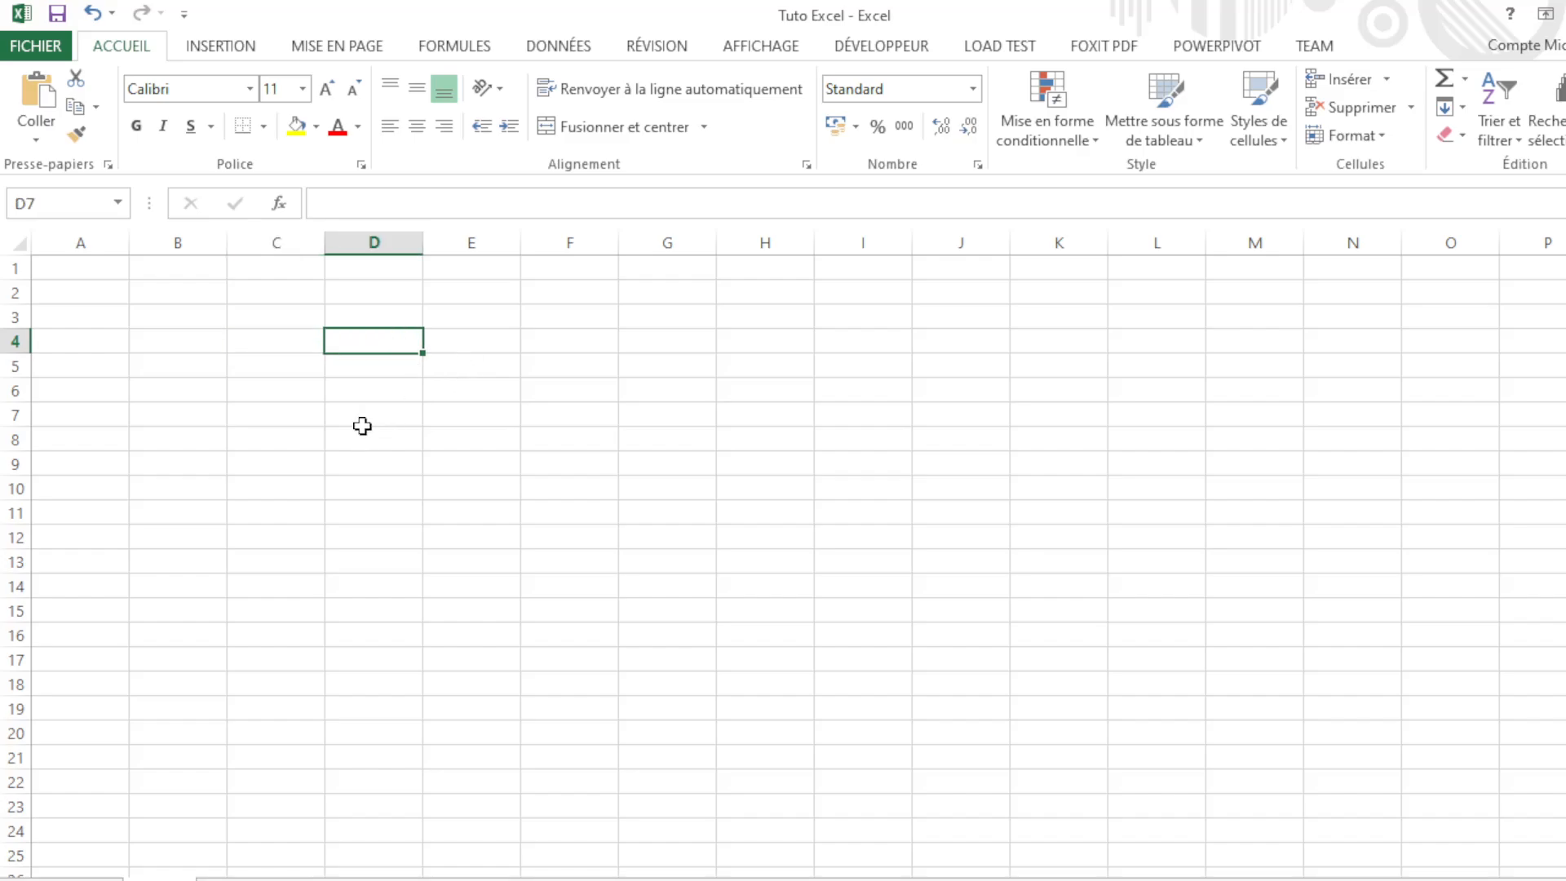
{"action": "left_click", "coordinate": [259, 416]}
{"action": "left_click", "coordinate": [203, 310]}
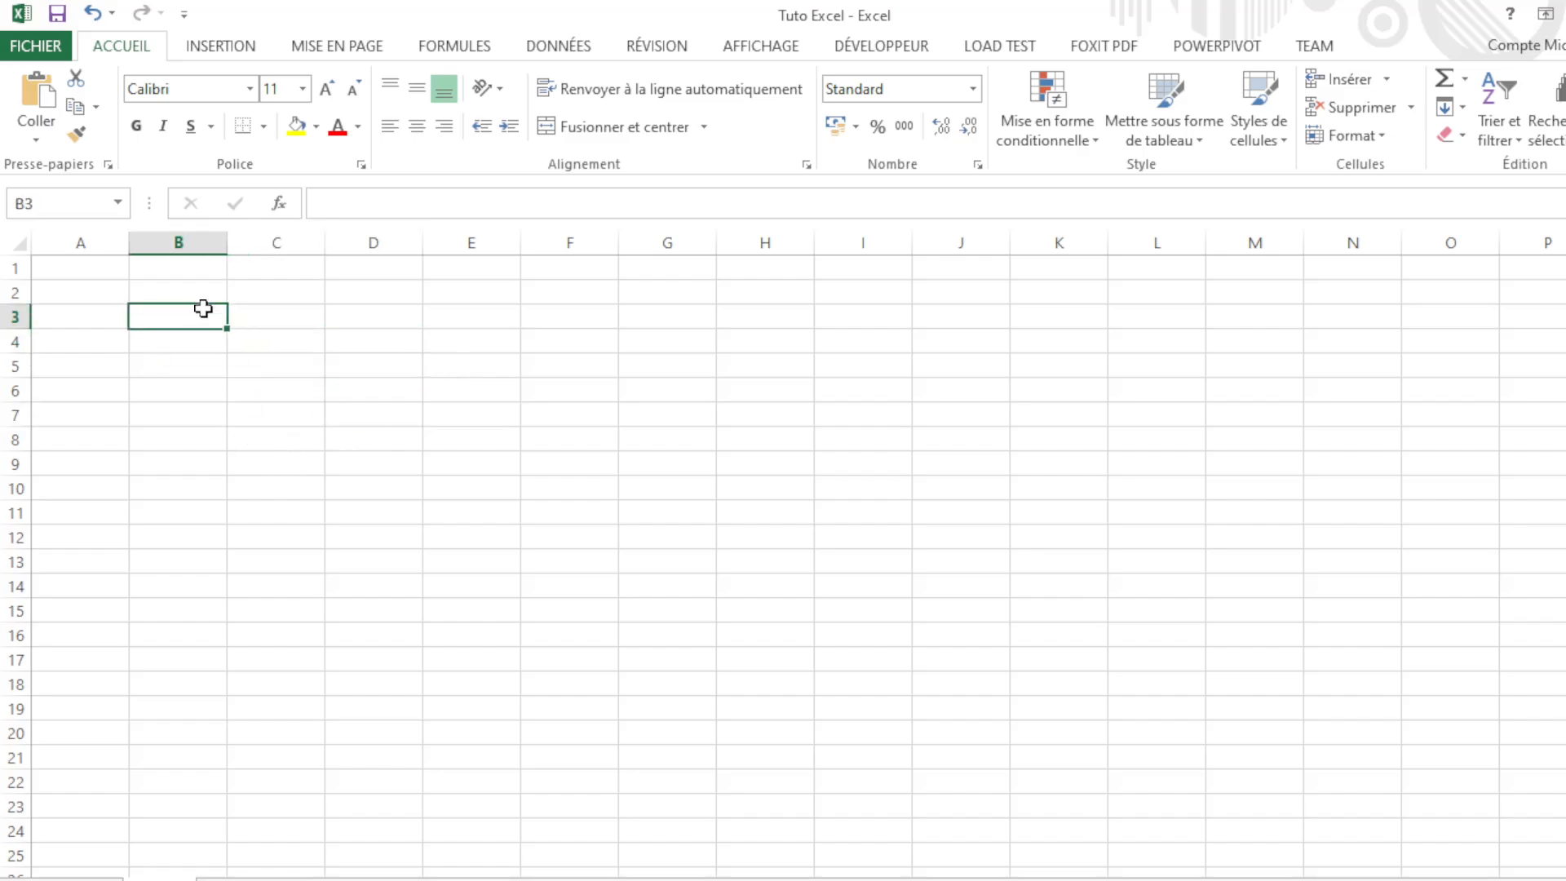
{"action": "left_click", "coordinate": [198, 438]}
{"action": "left_click", "coordinate": [196, 364]}
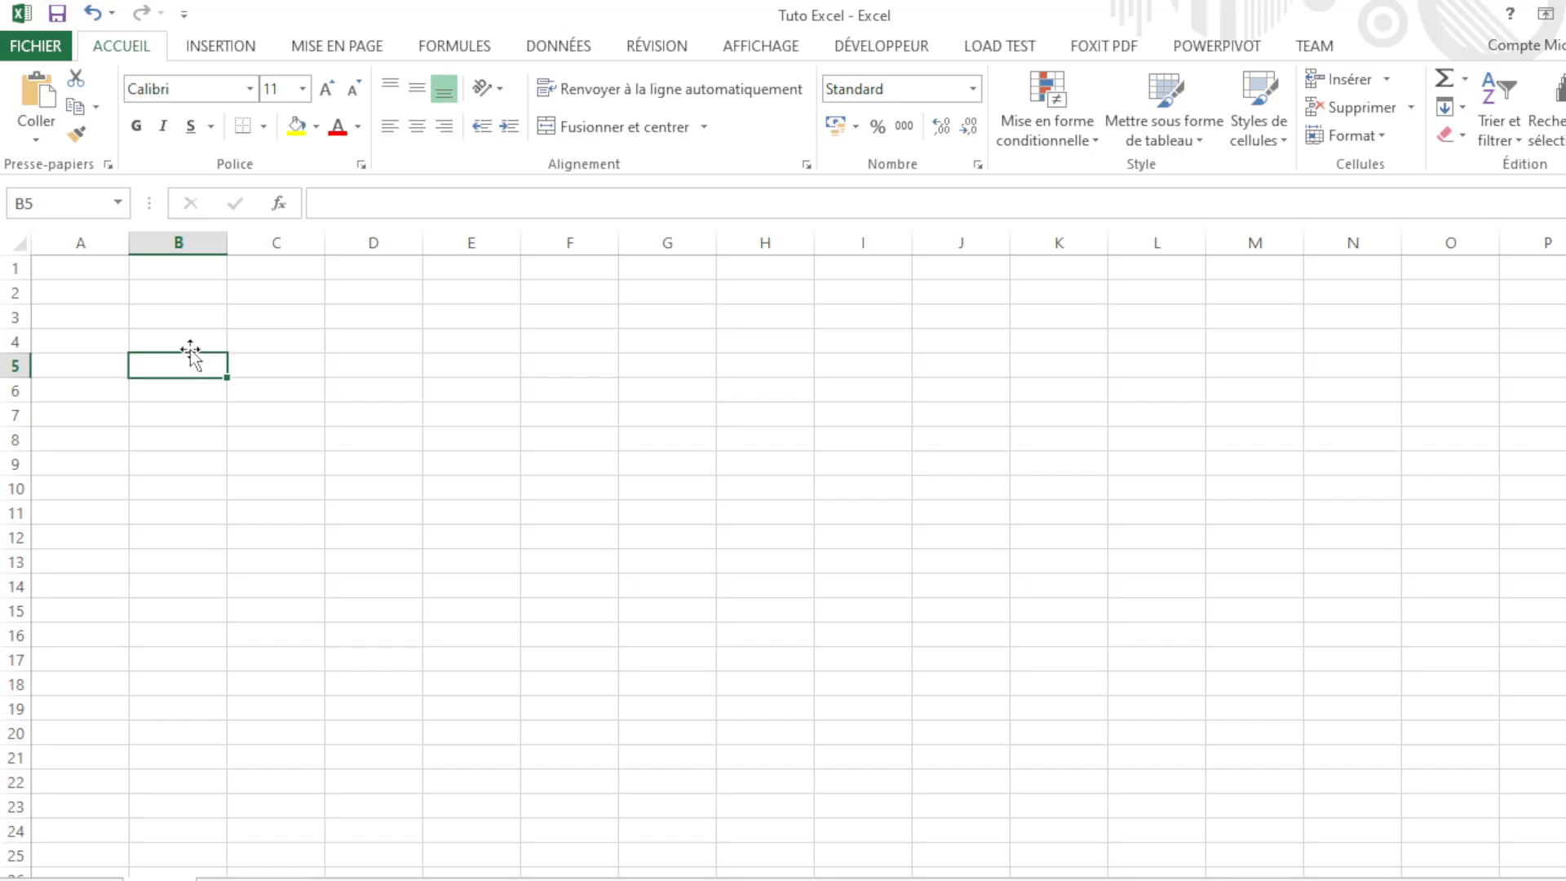
{"action": "left_click", "coordinate": [188, 343]}
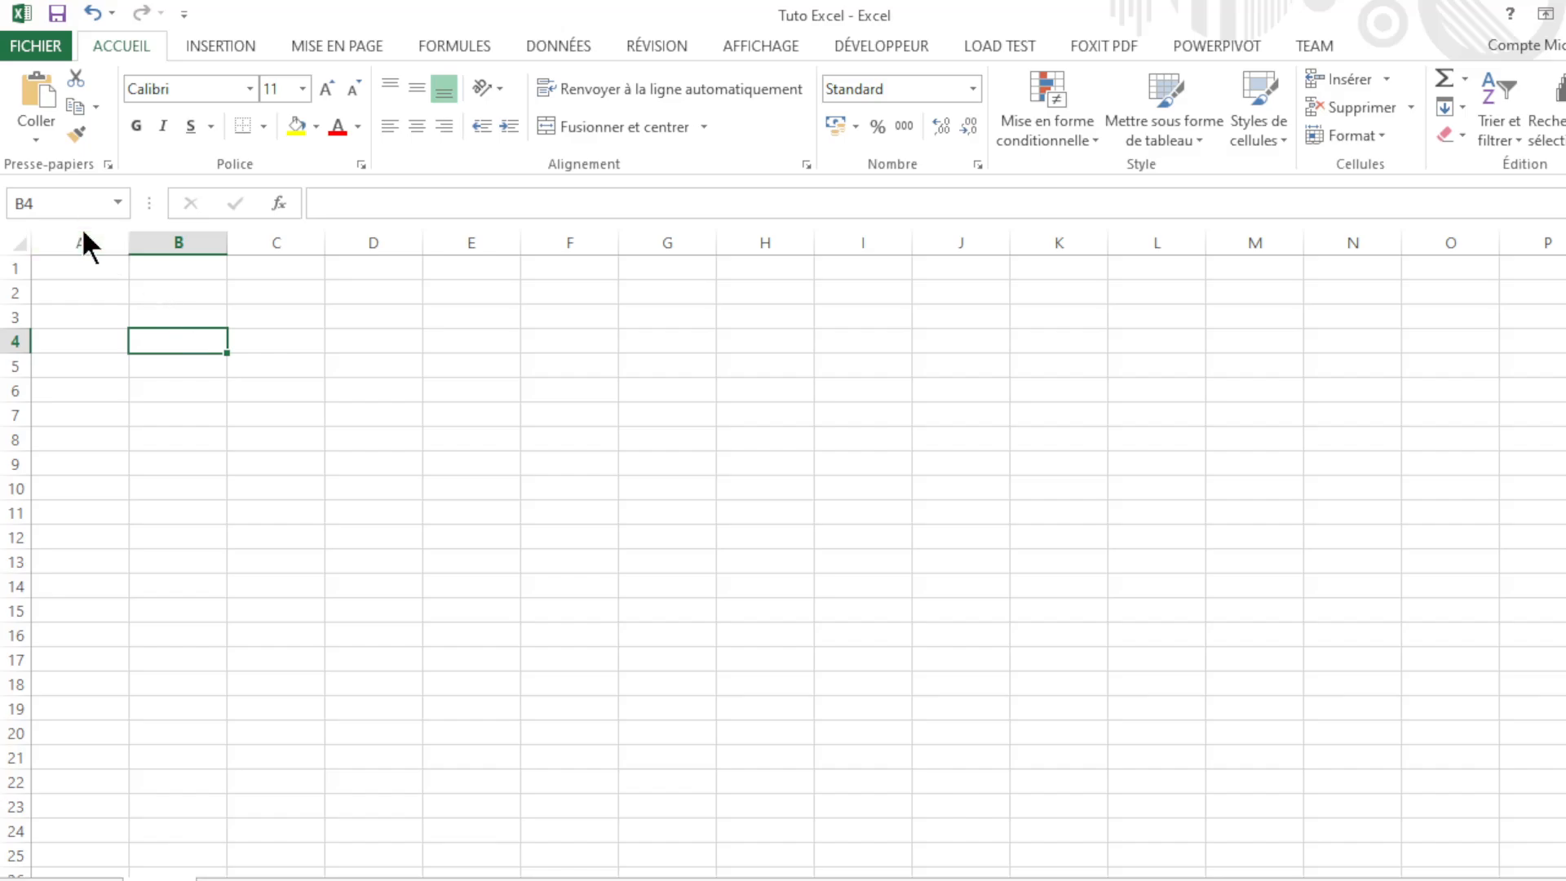
{"action": "left_click", "coordinate": [95, 277]}
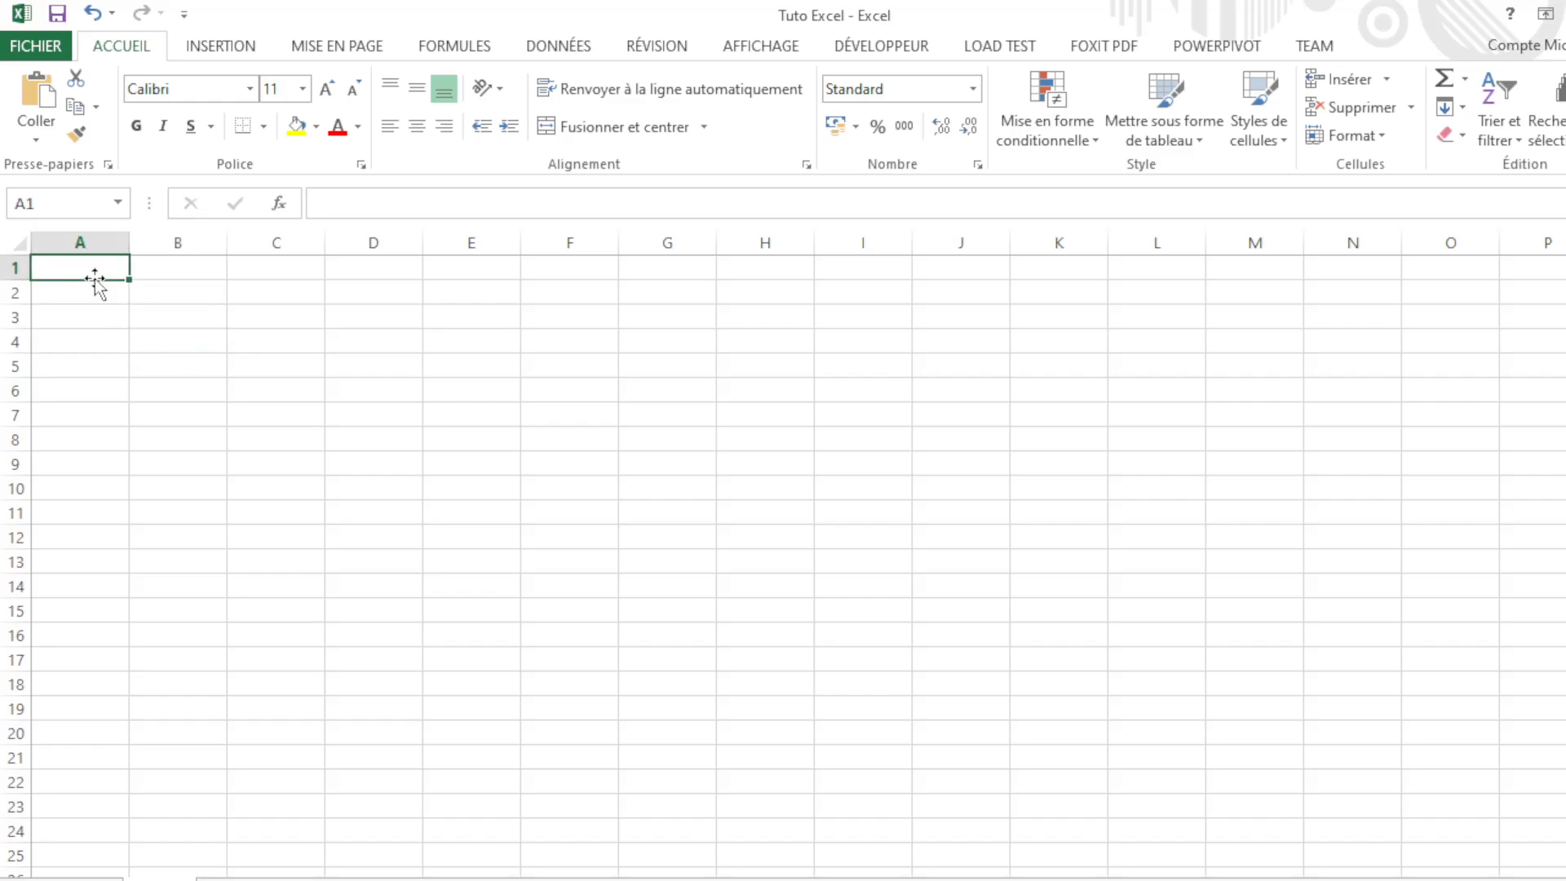
{"action": "left_click", "coordinate": [168, 289]}
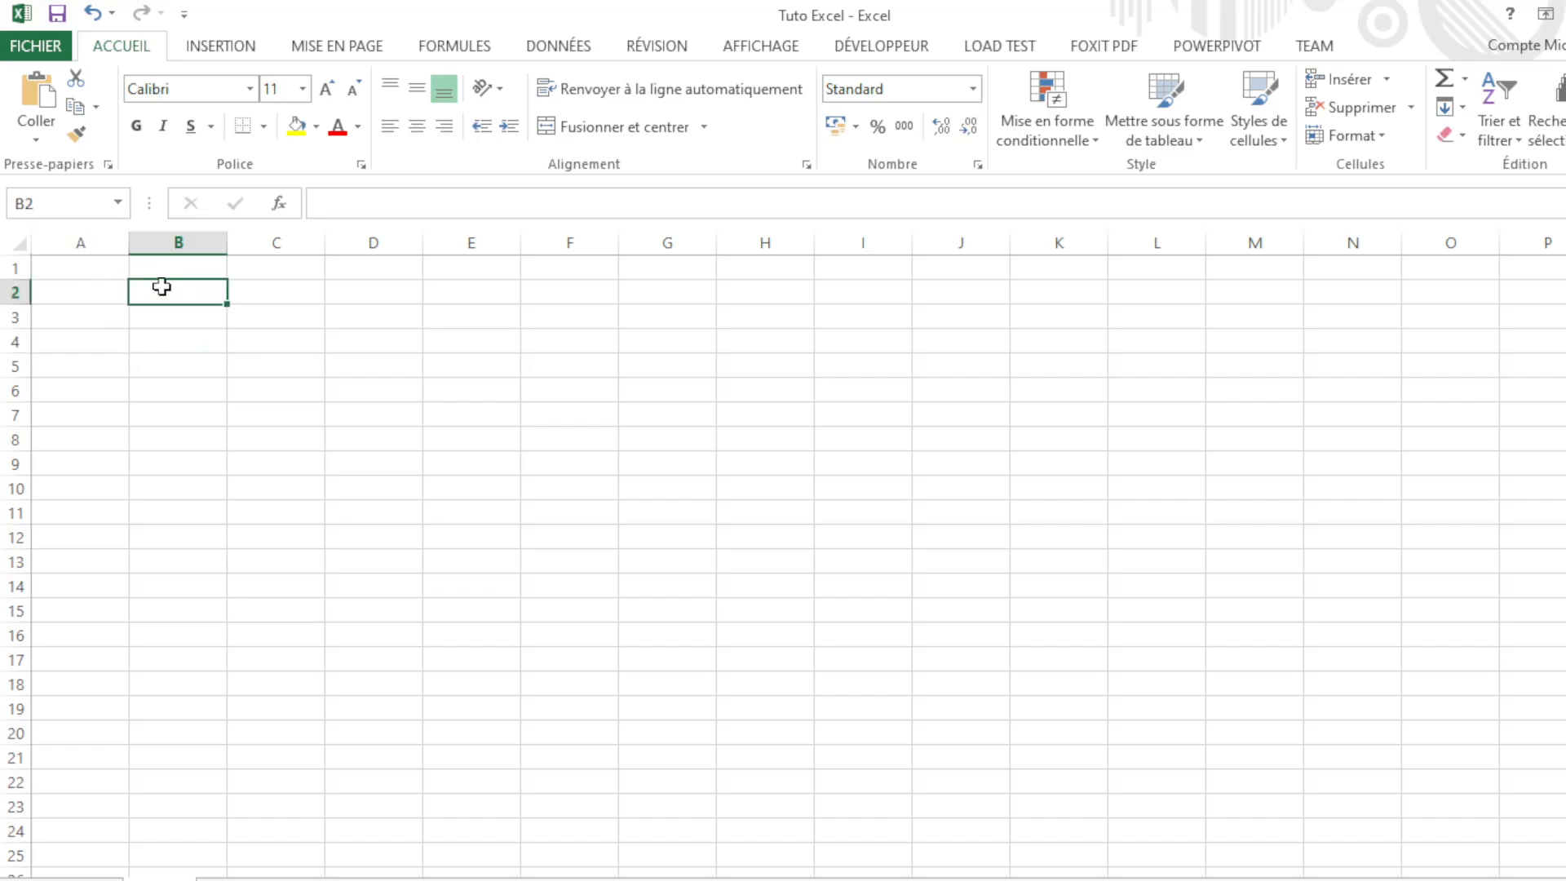
{"action": "left_click", "coordinate": [91, 270]}
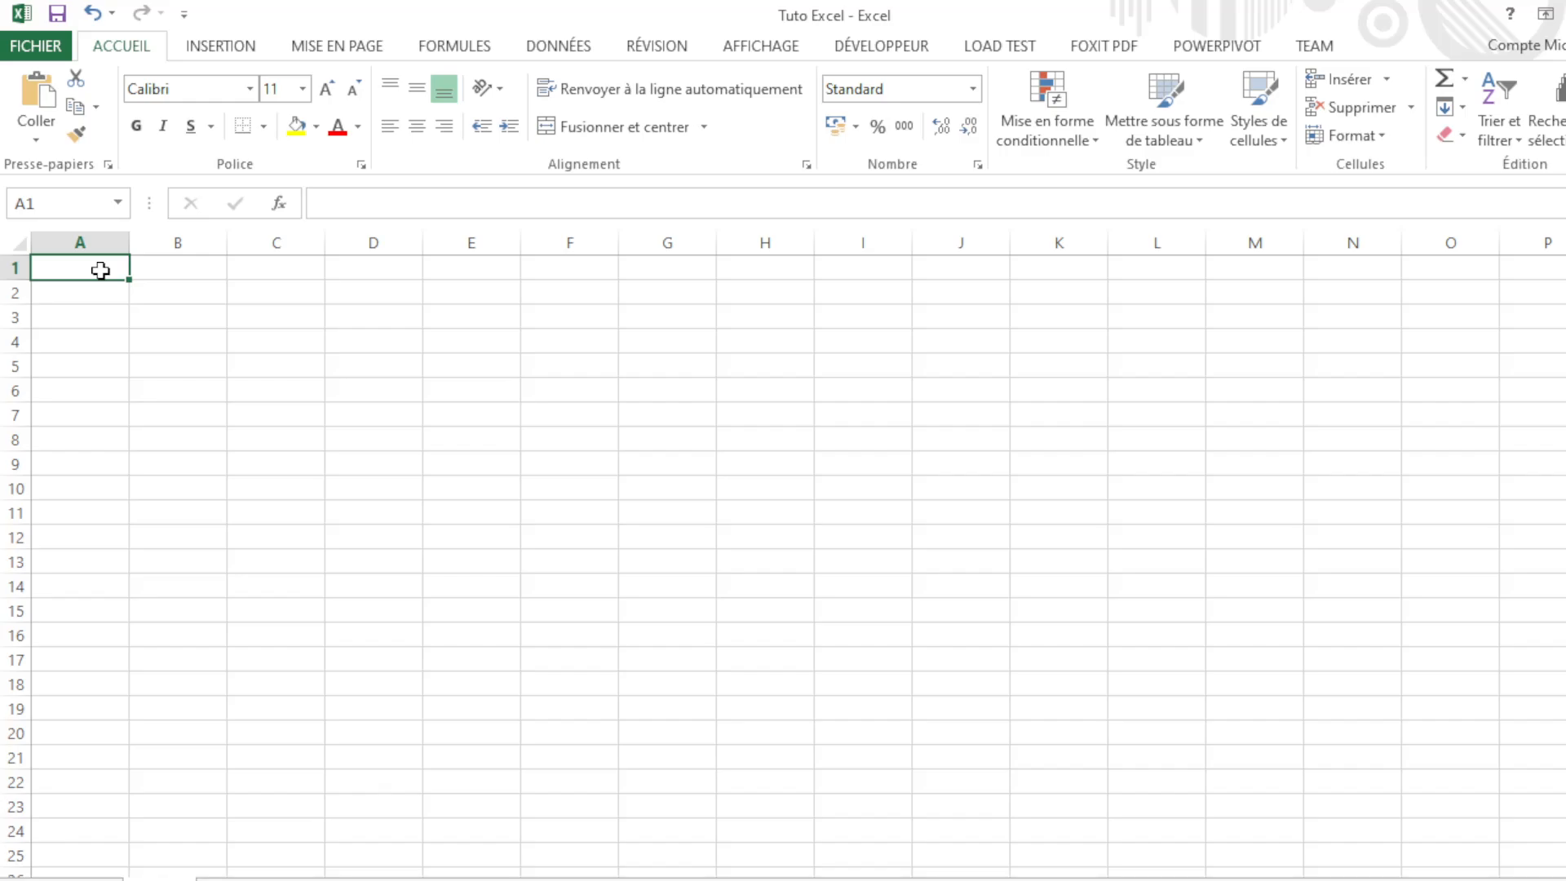
Step: Type the person's first name into A1, fixing a typo, and confirm it
{"action": "type", "text": "T"}
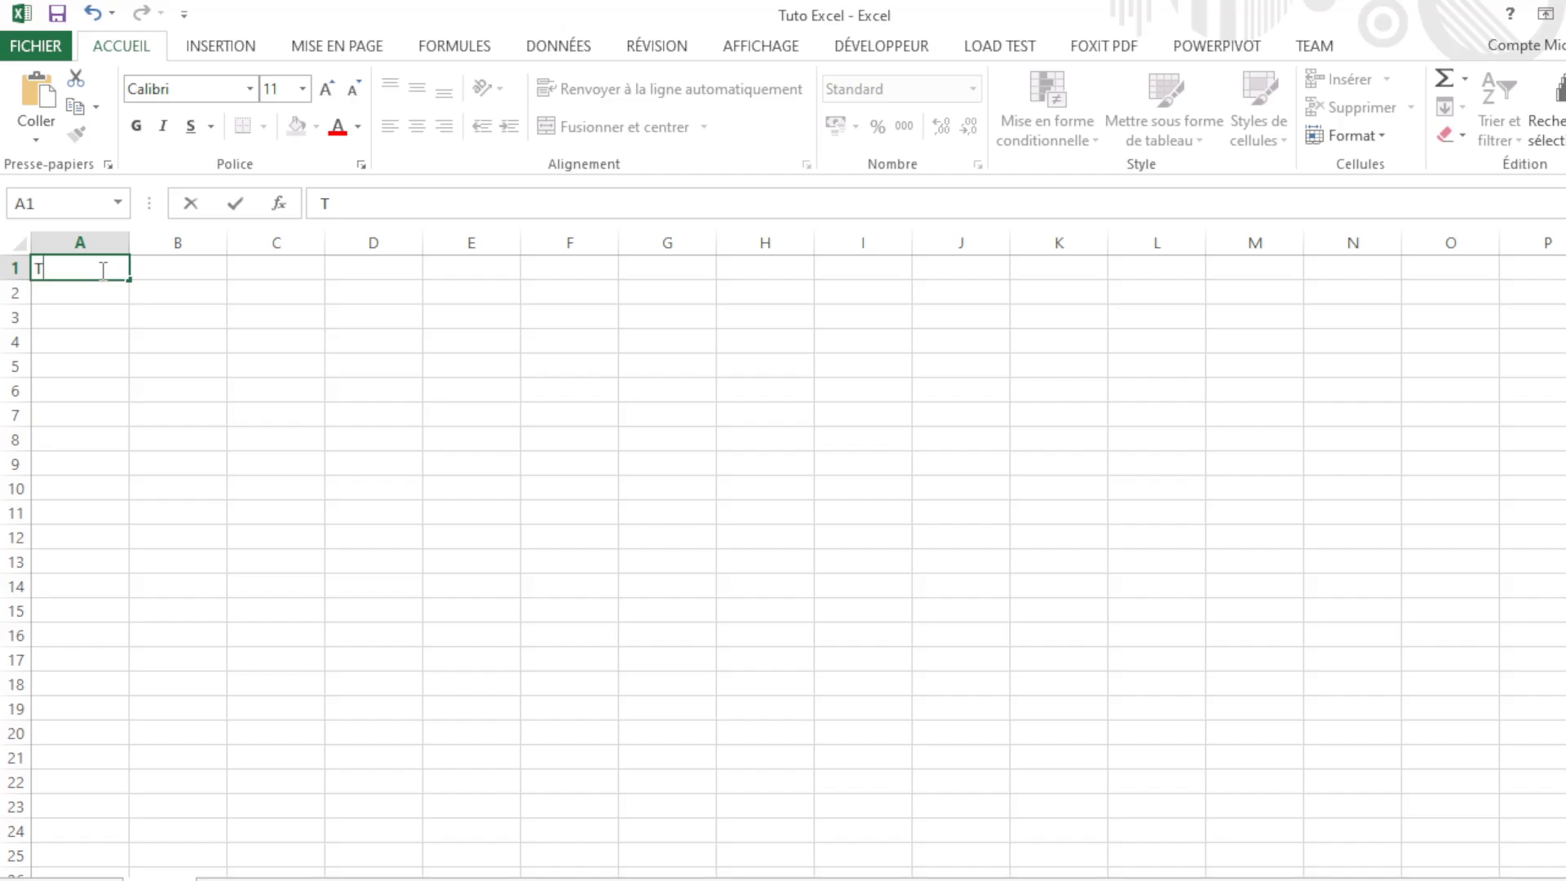
{"action": "type", "text": "H"}
{"action": "key", "text": "BackSpace"}
{"action": "key", "text": "Return"}
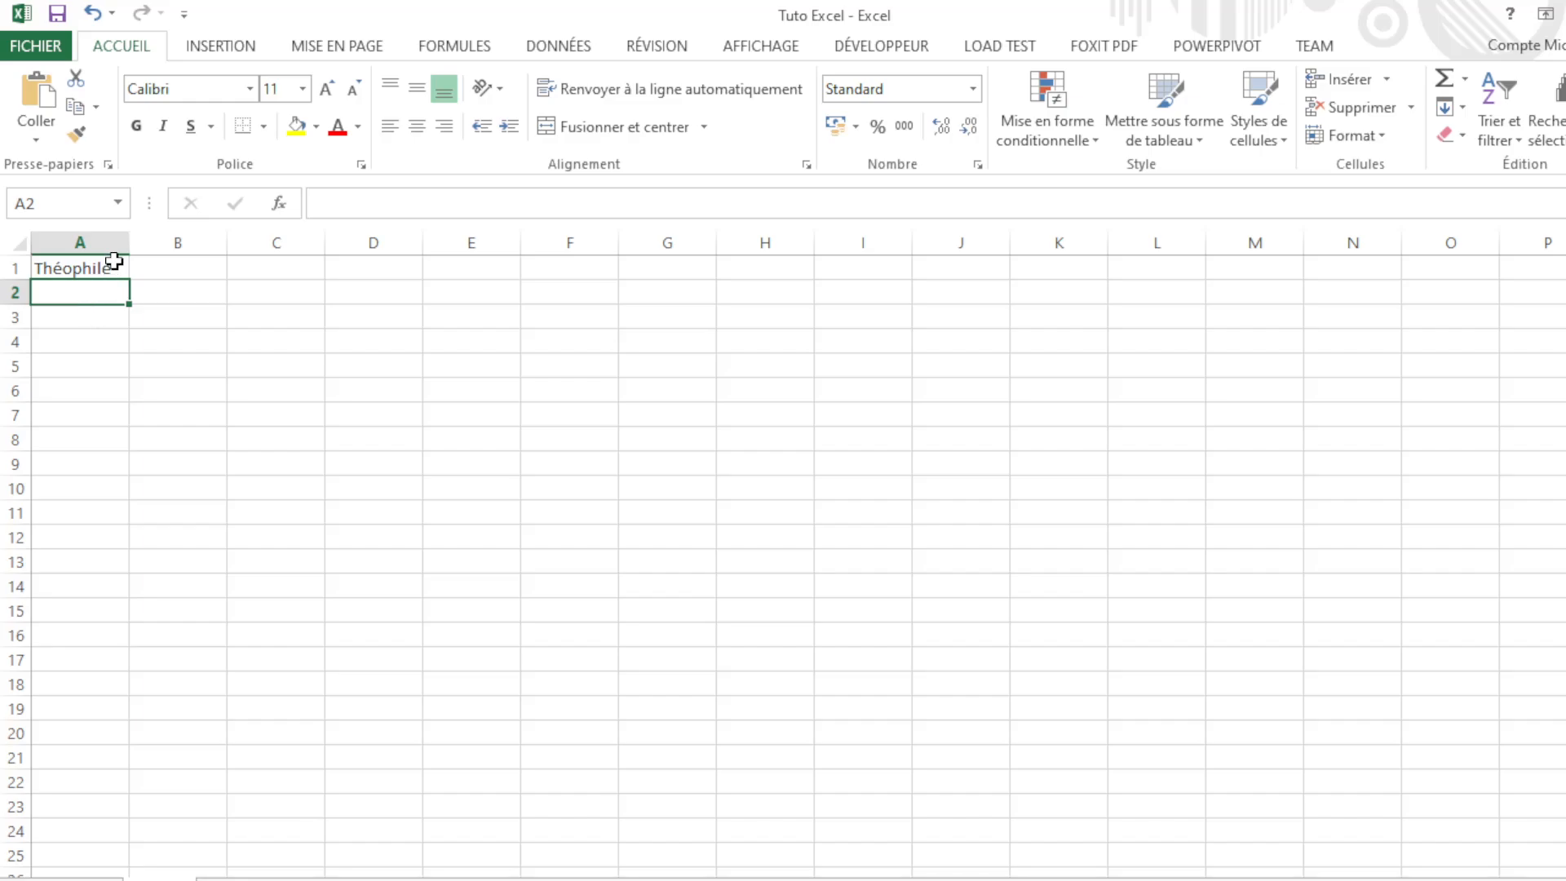
Step: Edit A1 and try leaving it with Tab and Enter, ending with B1 selected
{"action": "left_click", "coordinate": [114, 262]}
{"action": "double_click", "coordinate": [114, 271]}
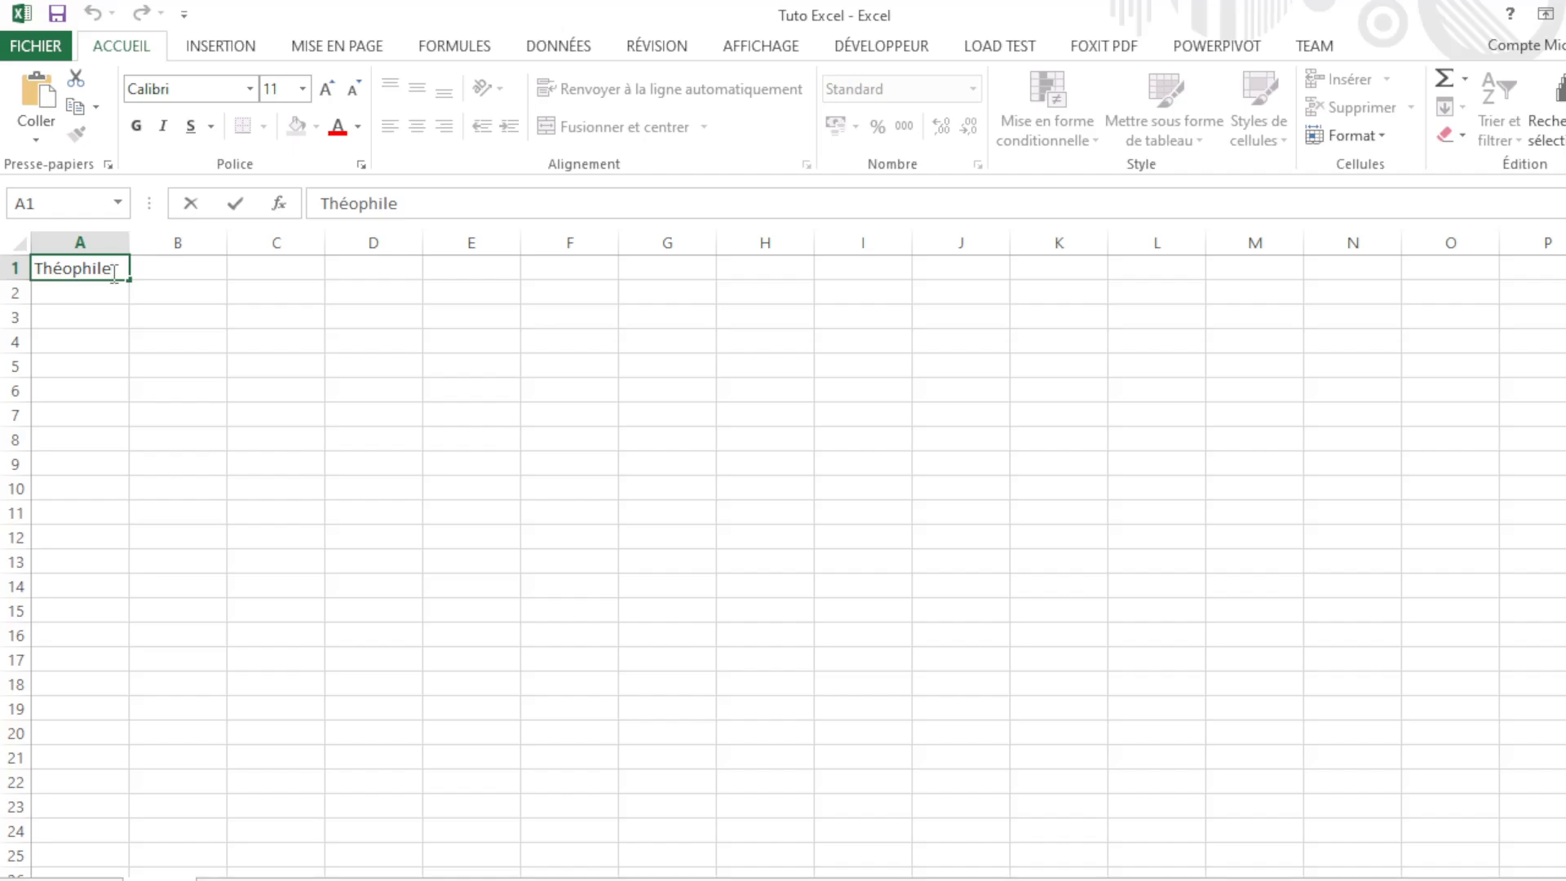
{"action": "key", "text": "Tab"}
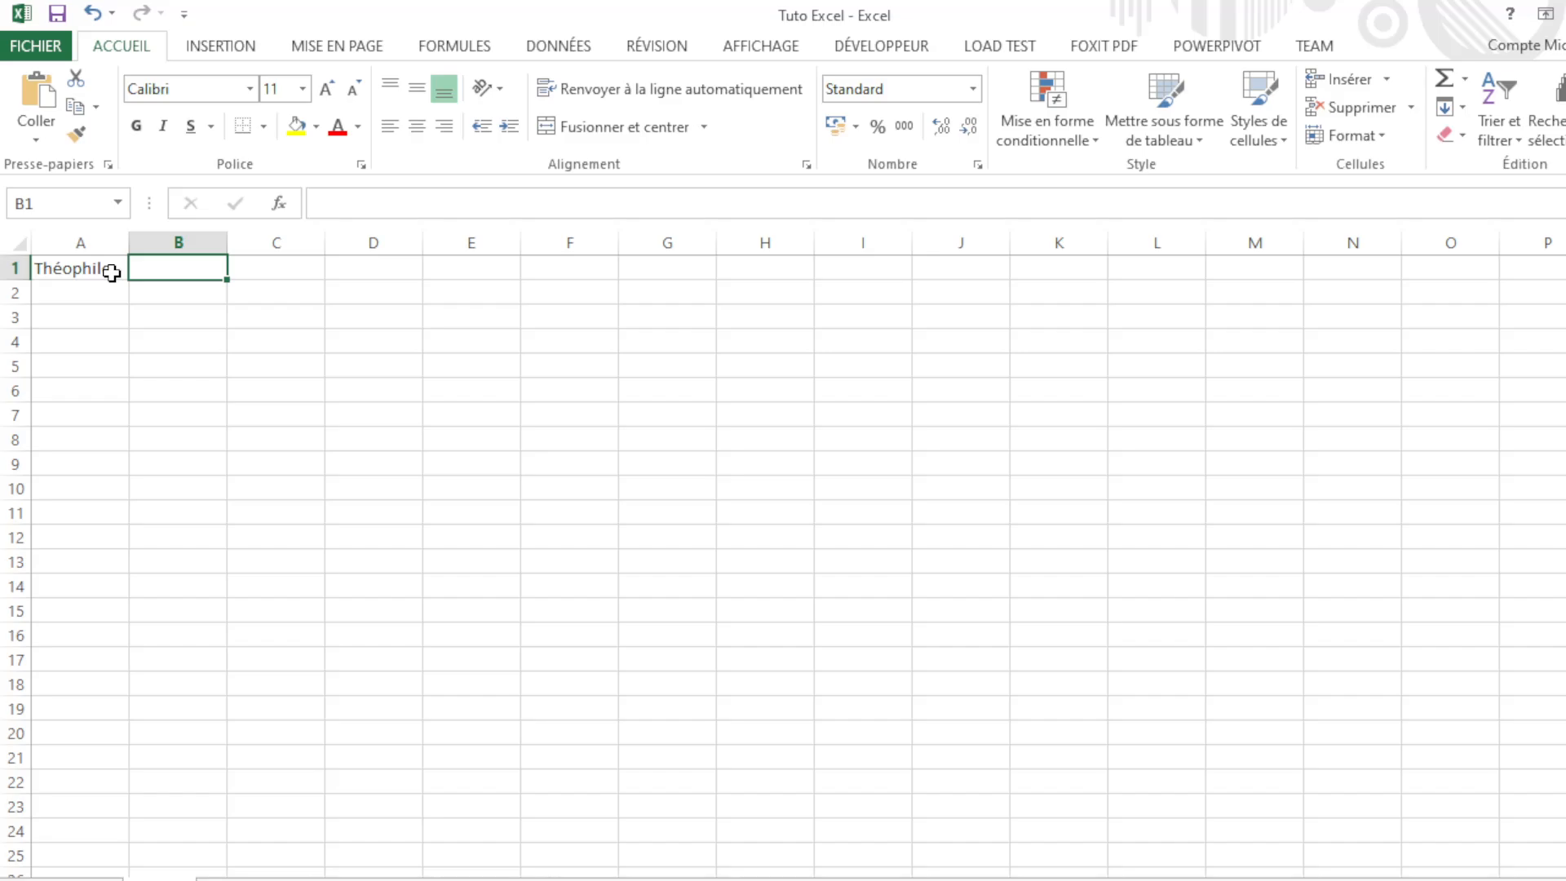
{"action": "left_click", "coordinate": [111, 272]}
{"action": "key", "text": "Return"}
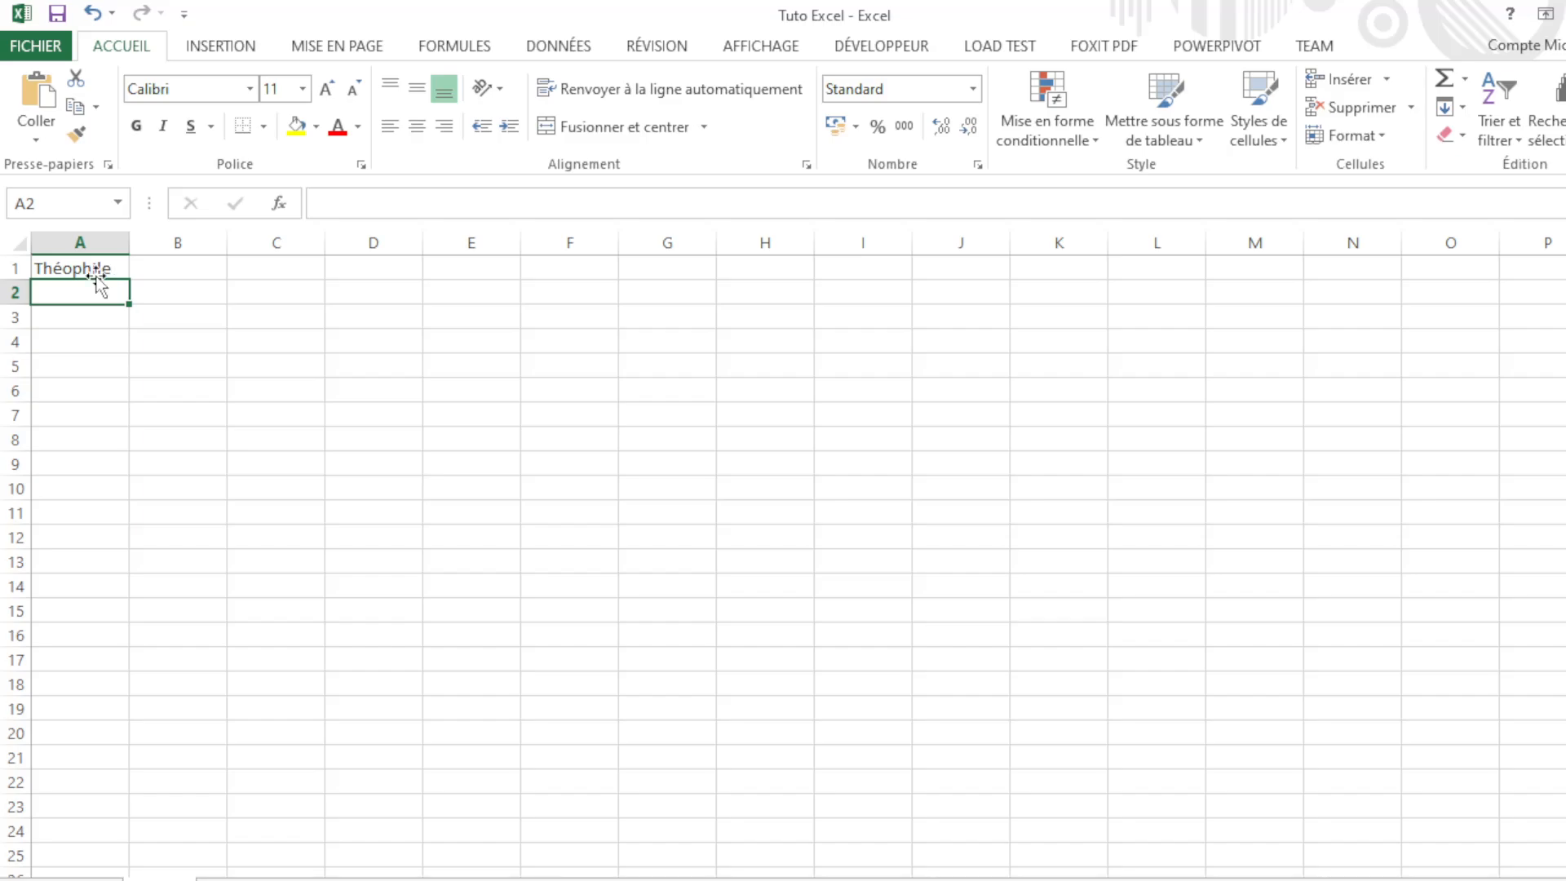
{"action": "left_click", "coordinate": [110, 269]}
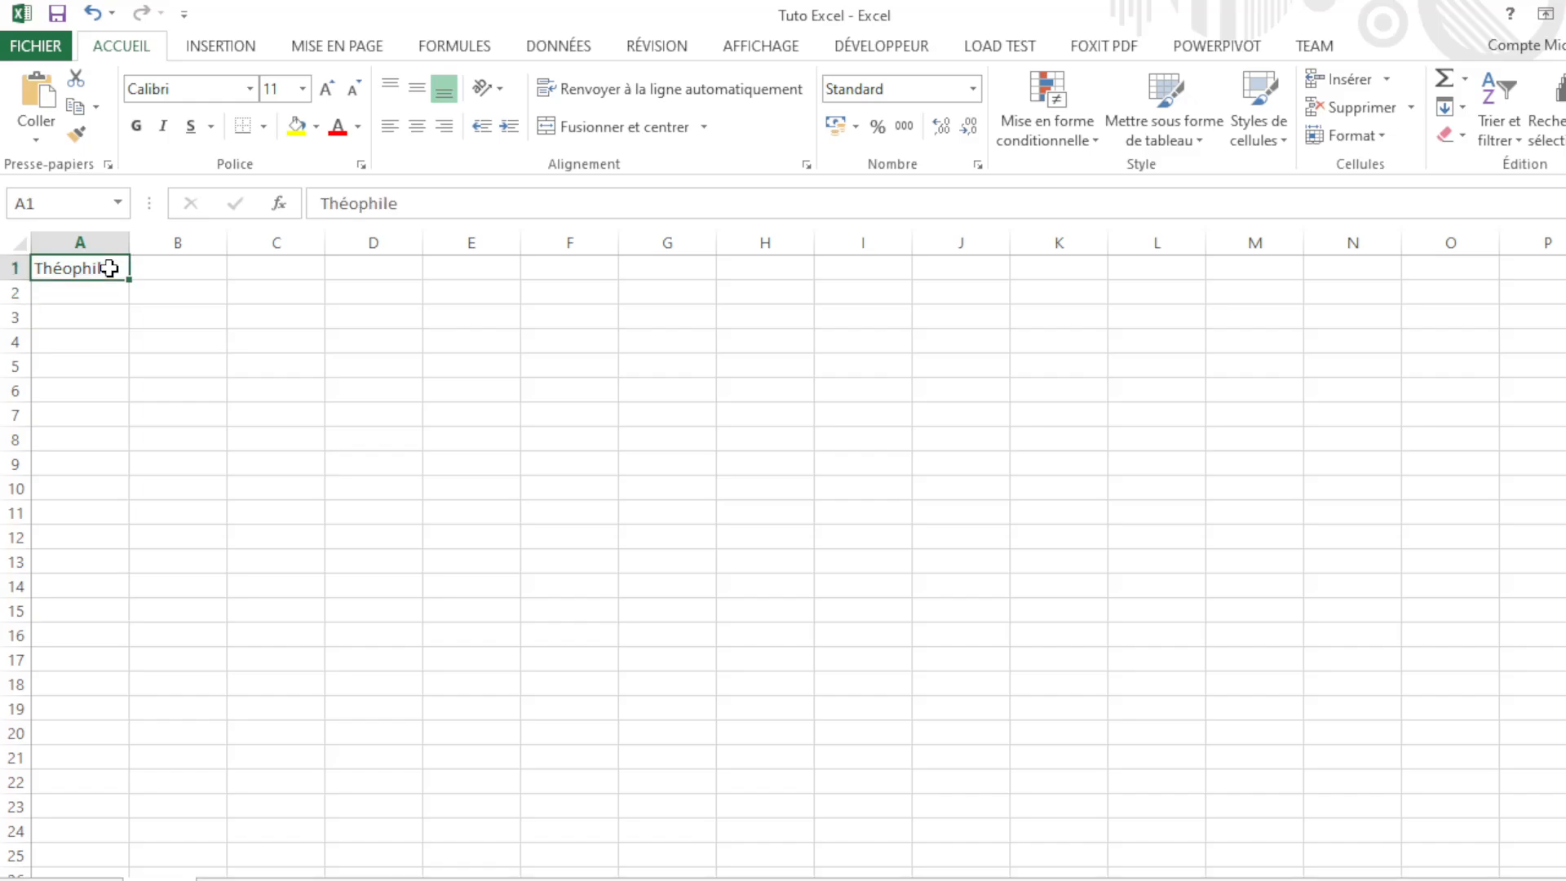
{"action": "key", "text": "Tab"}
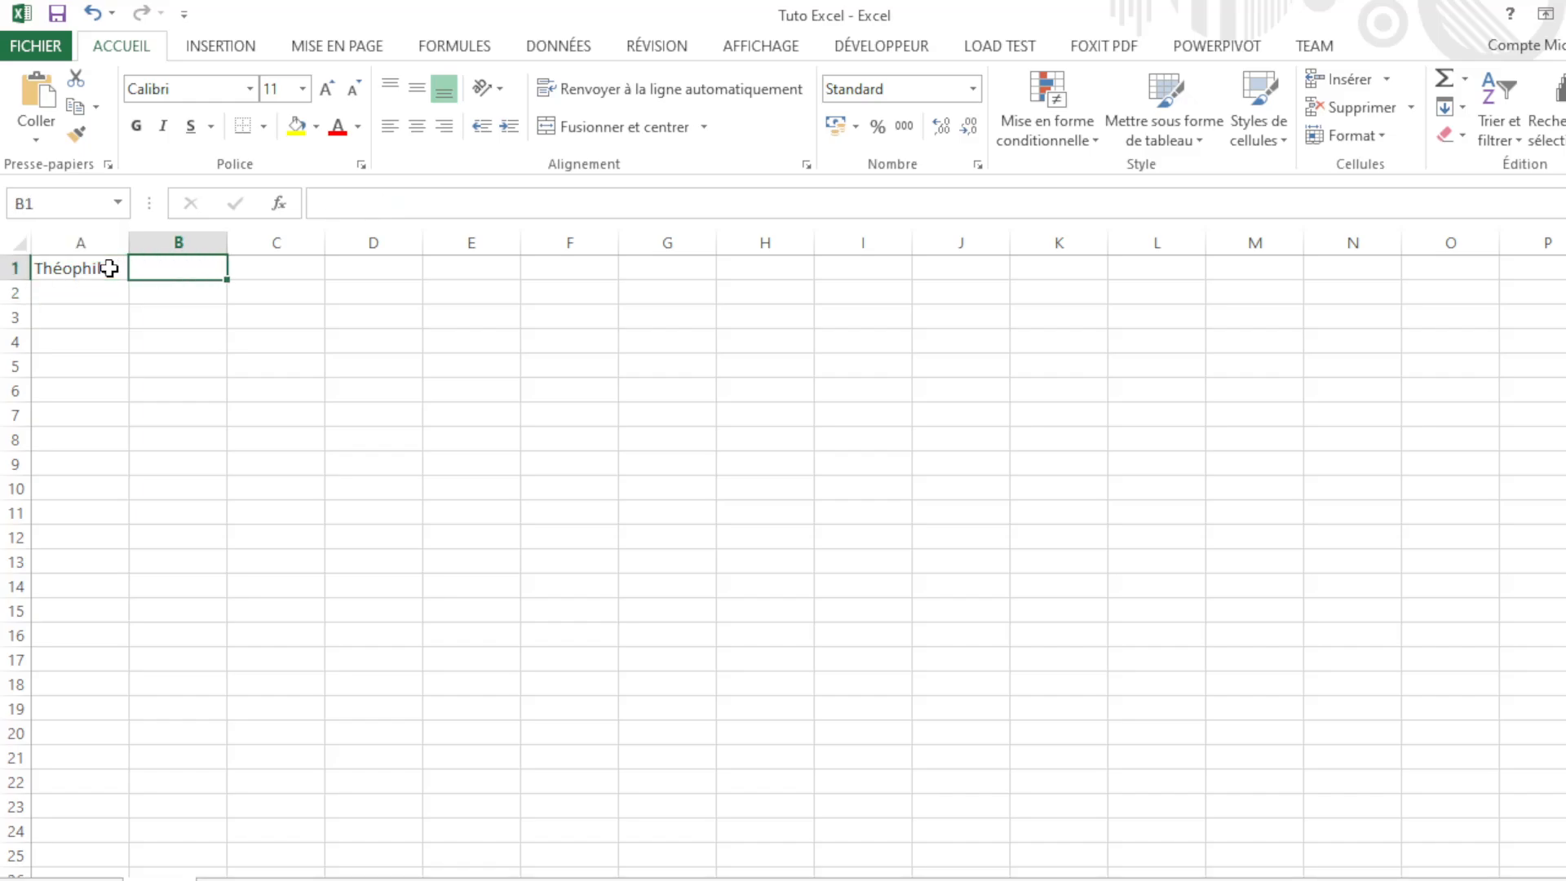
{"action": "left_click", "coordinate": [110, 268]}
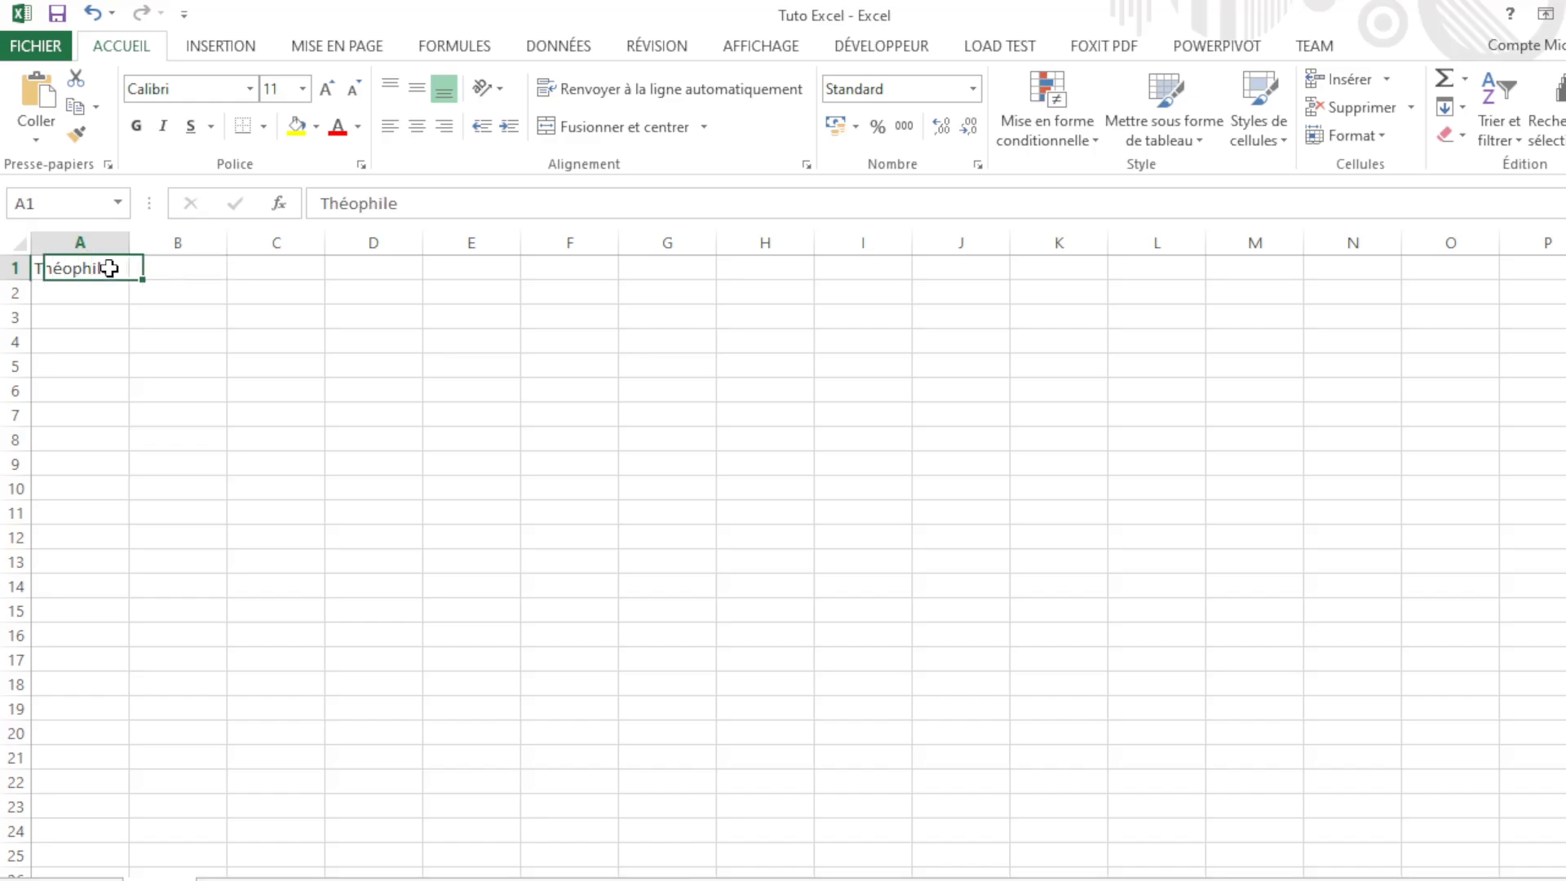
{"action": "left_click", "coordinate": [162, 274]}
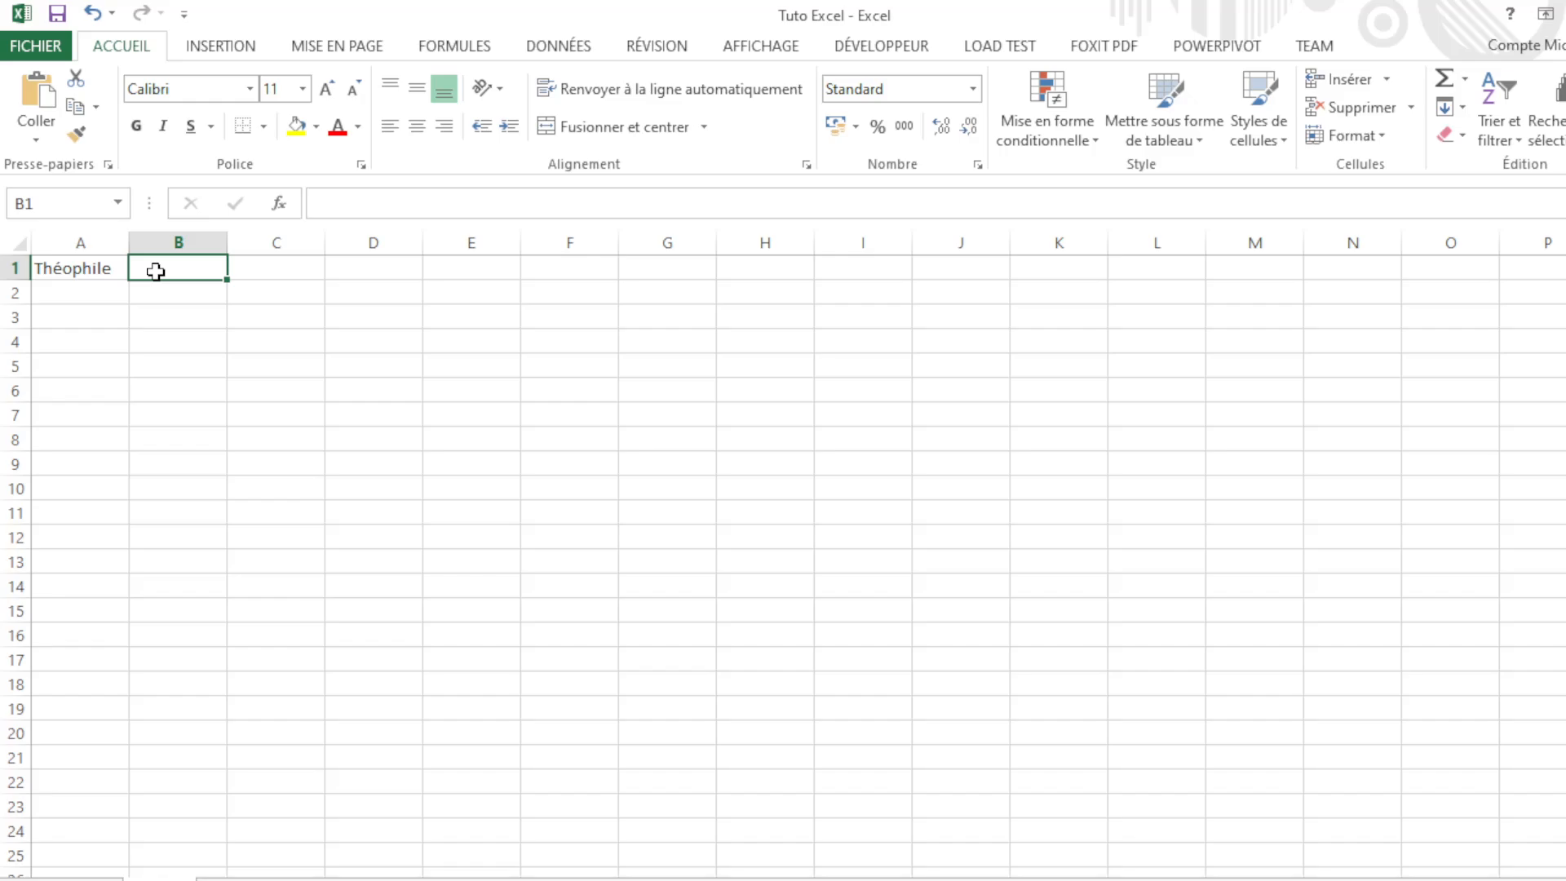
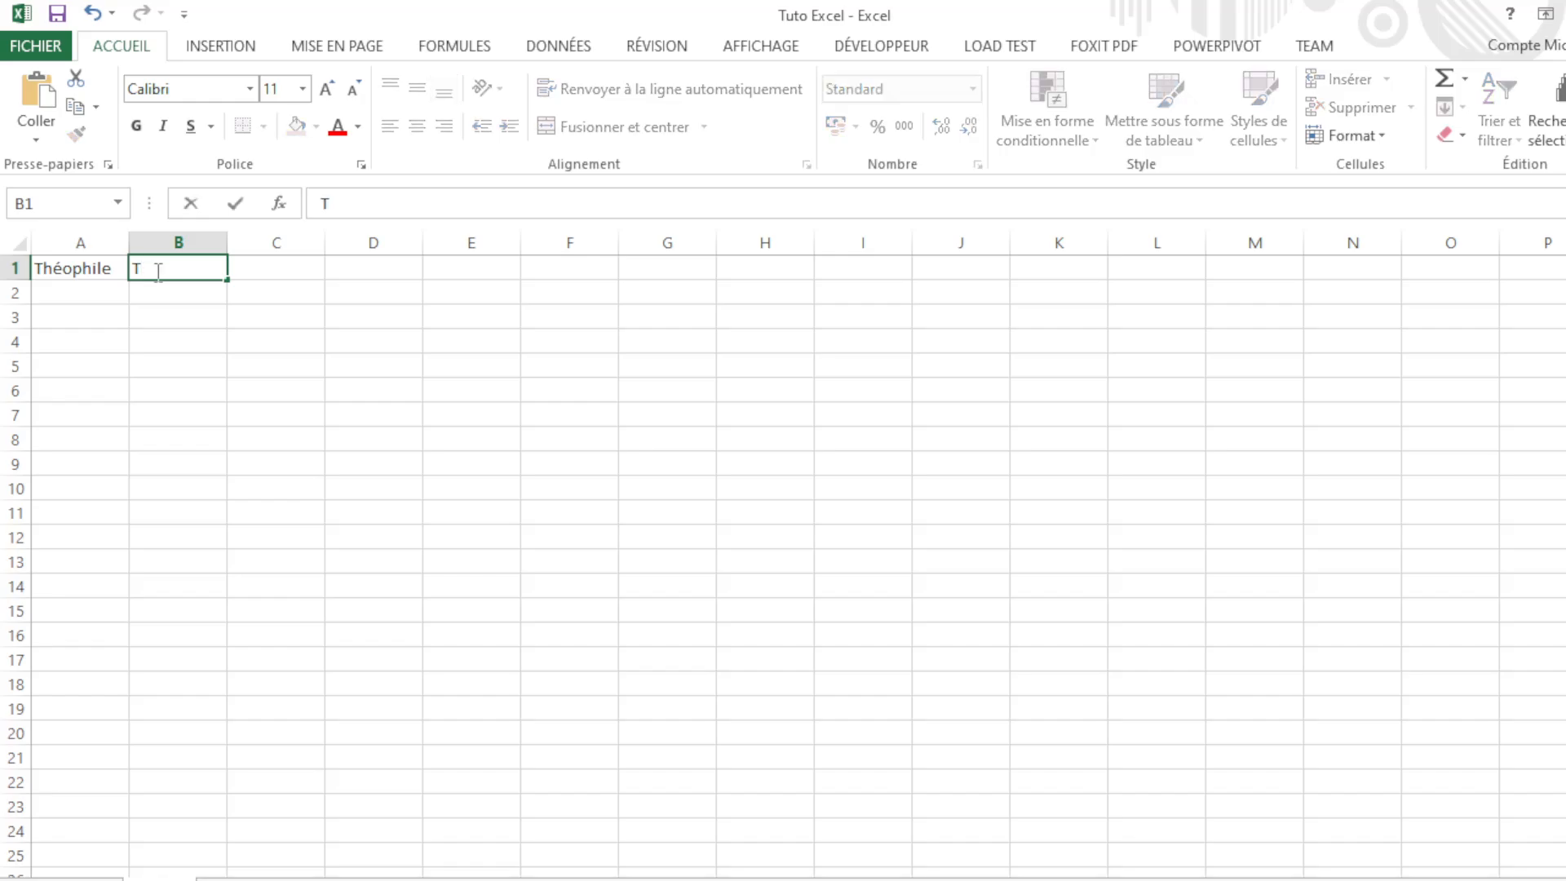
Step: Enter the surname followed by an asterisk in B1, then select A2 and B3
{"action": "key", "text": "Return"}
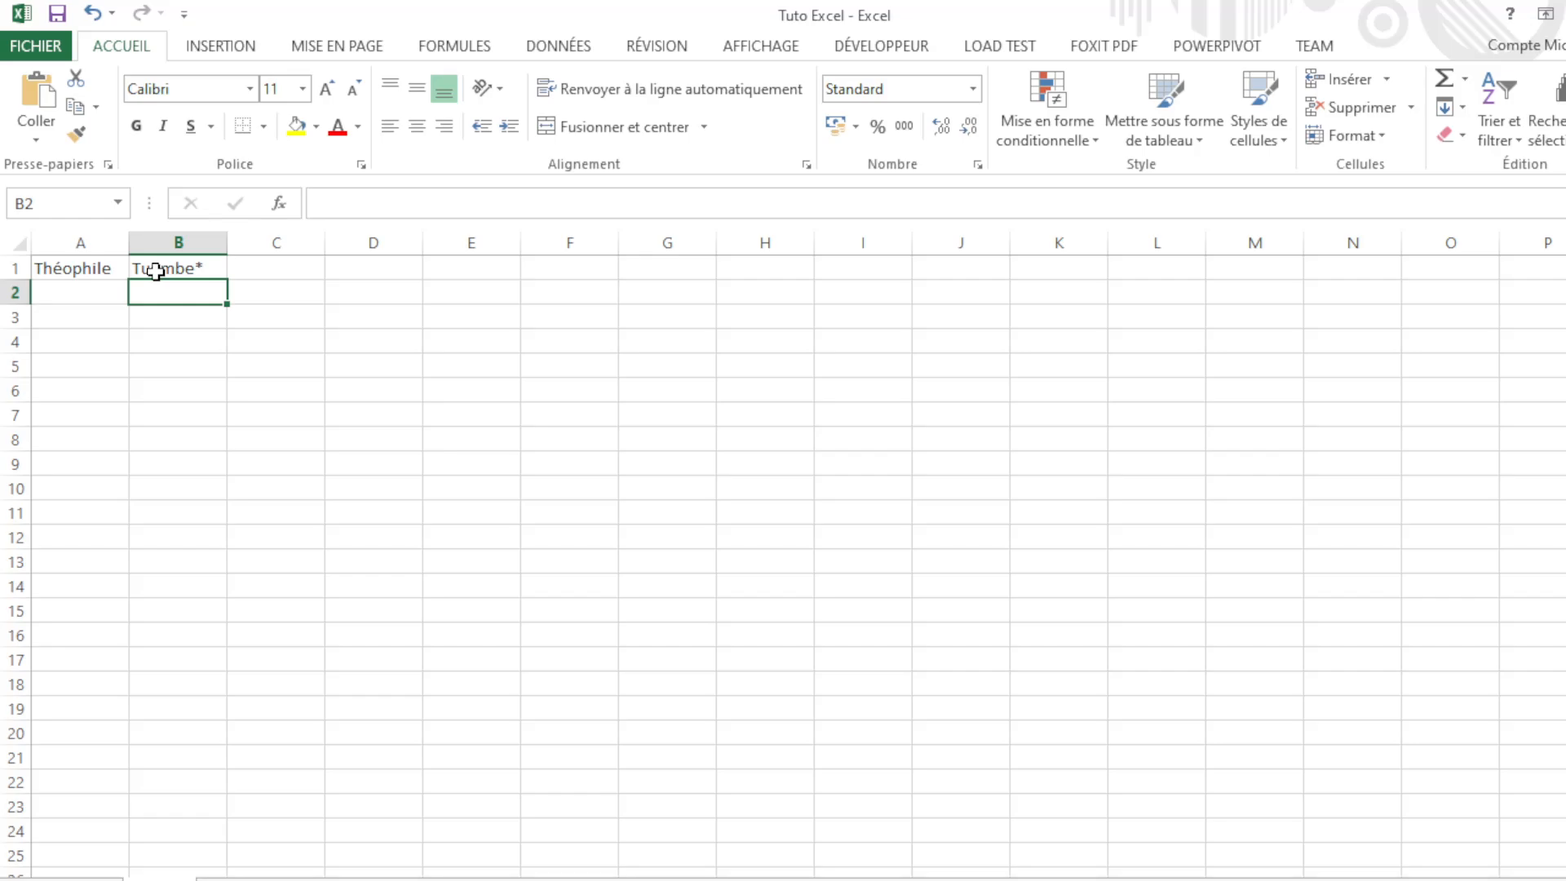
{"action": "left_click", "coordinate": [74, 297]}
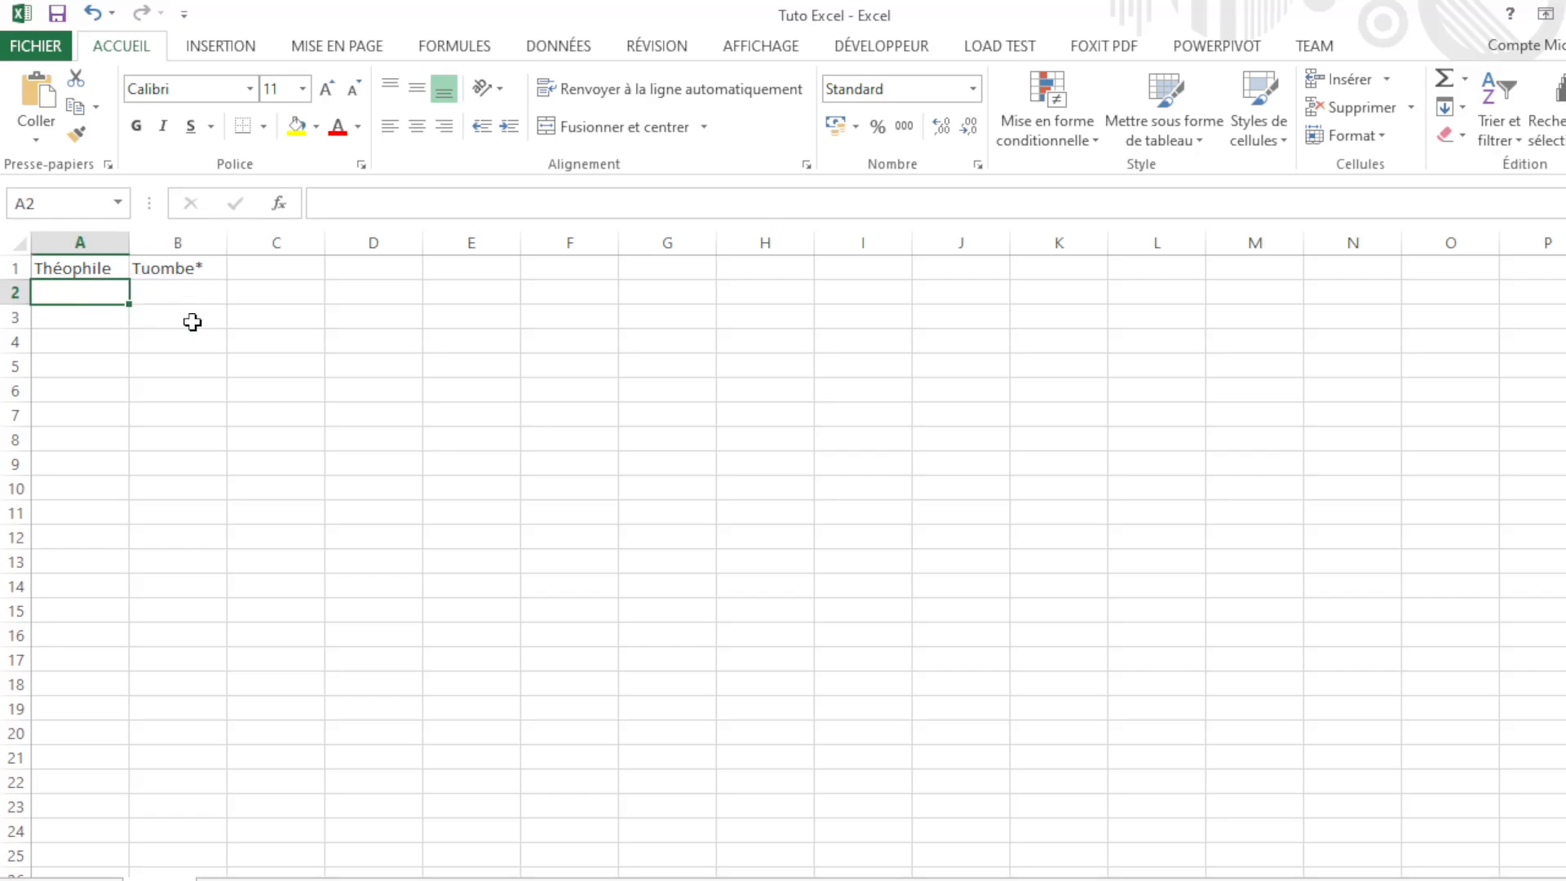
{"action": "left_click", "coordinate": [193, 322]}
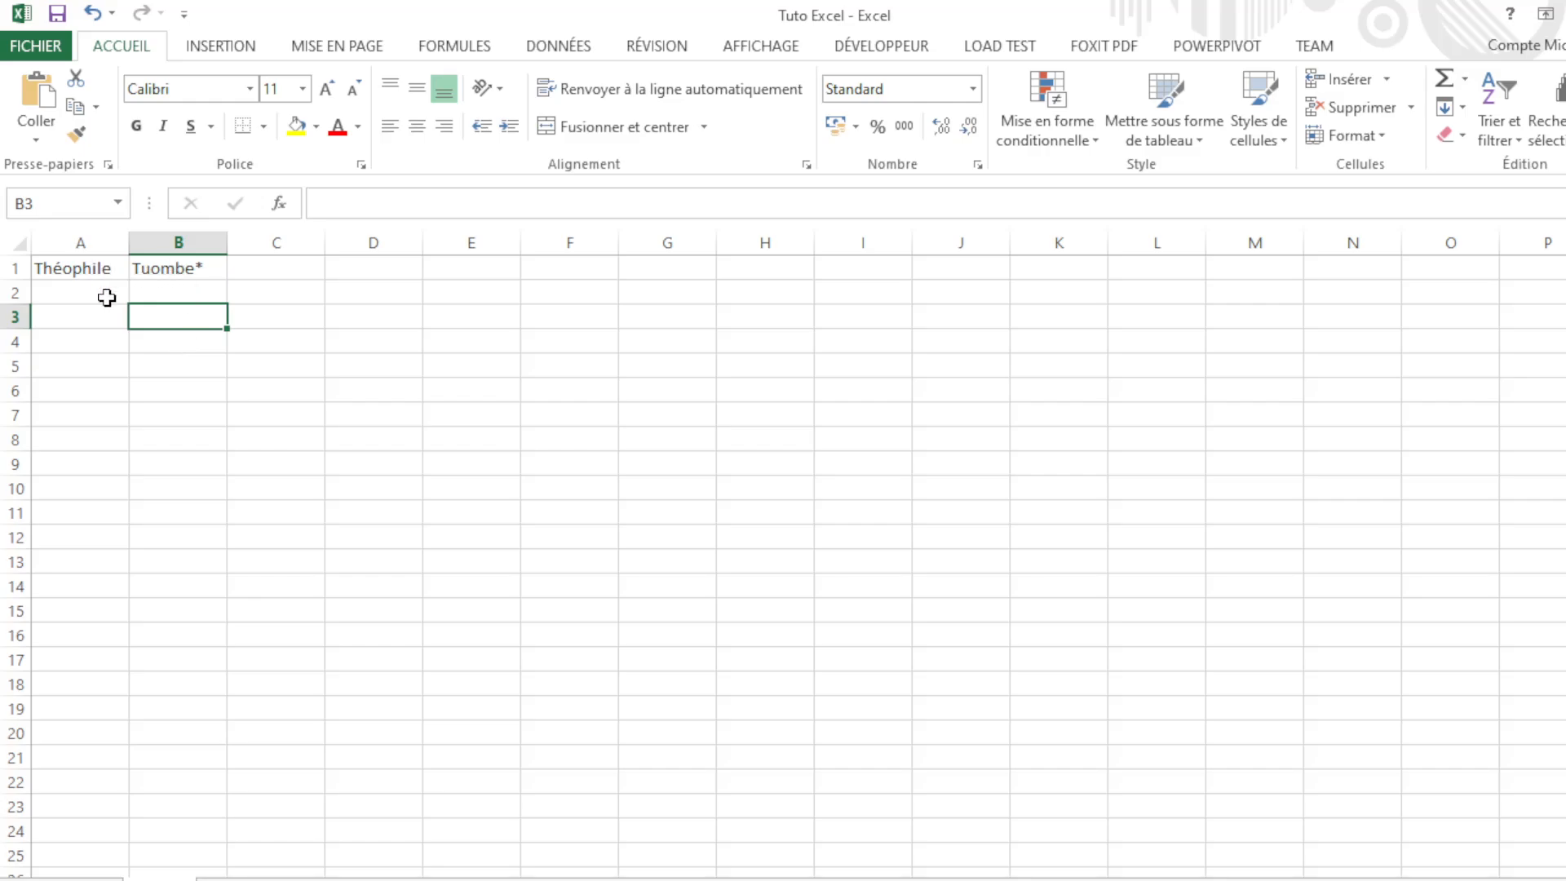
Step: Select B1, B2 and B4, returning to B1
{"action": "left_click", "coordinate": [209, 267]}
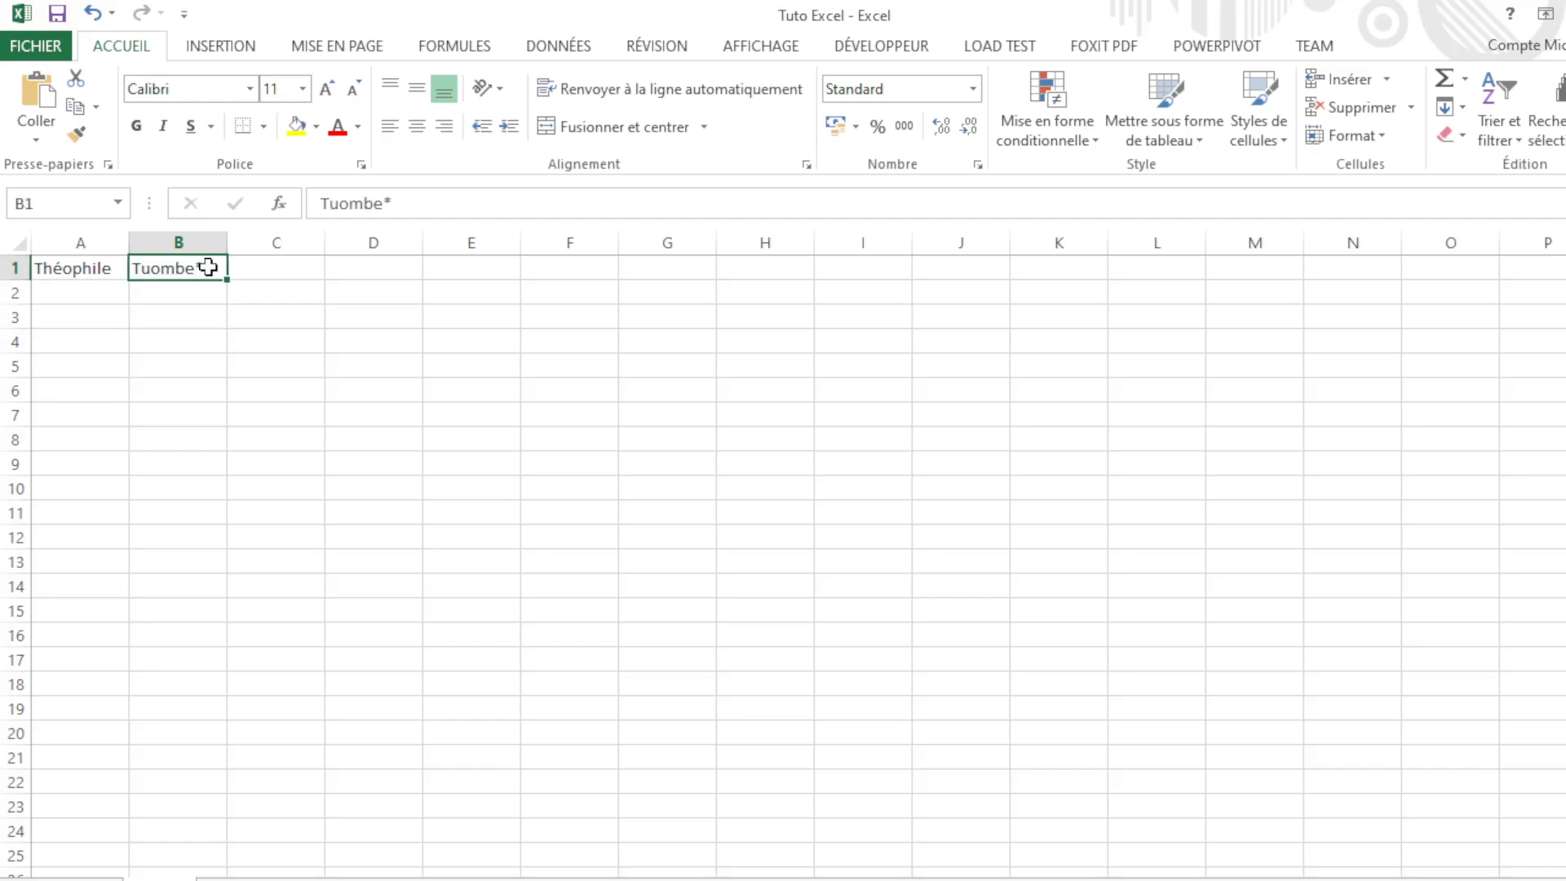
{"action": "left_click", "coordinate": [164, 298]}
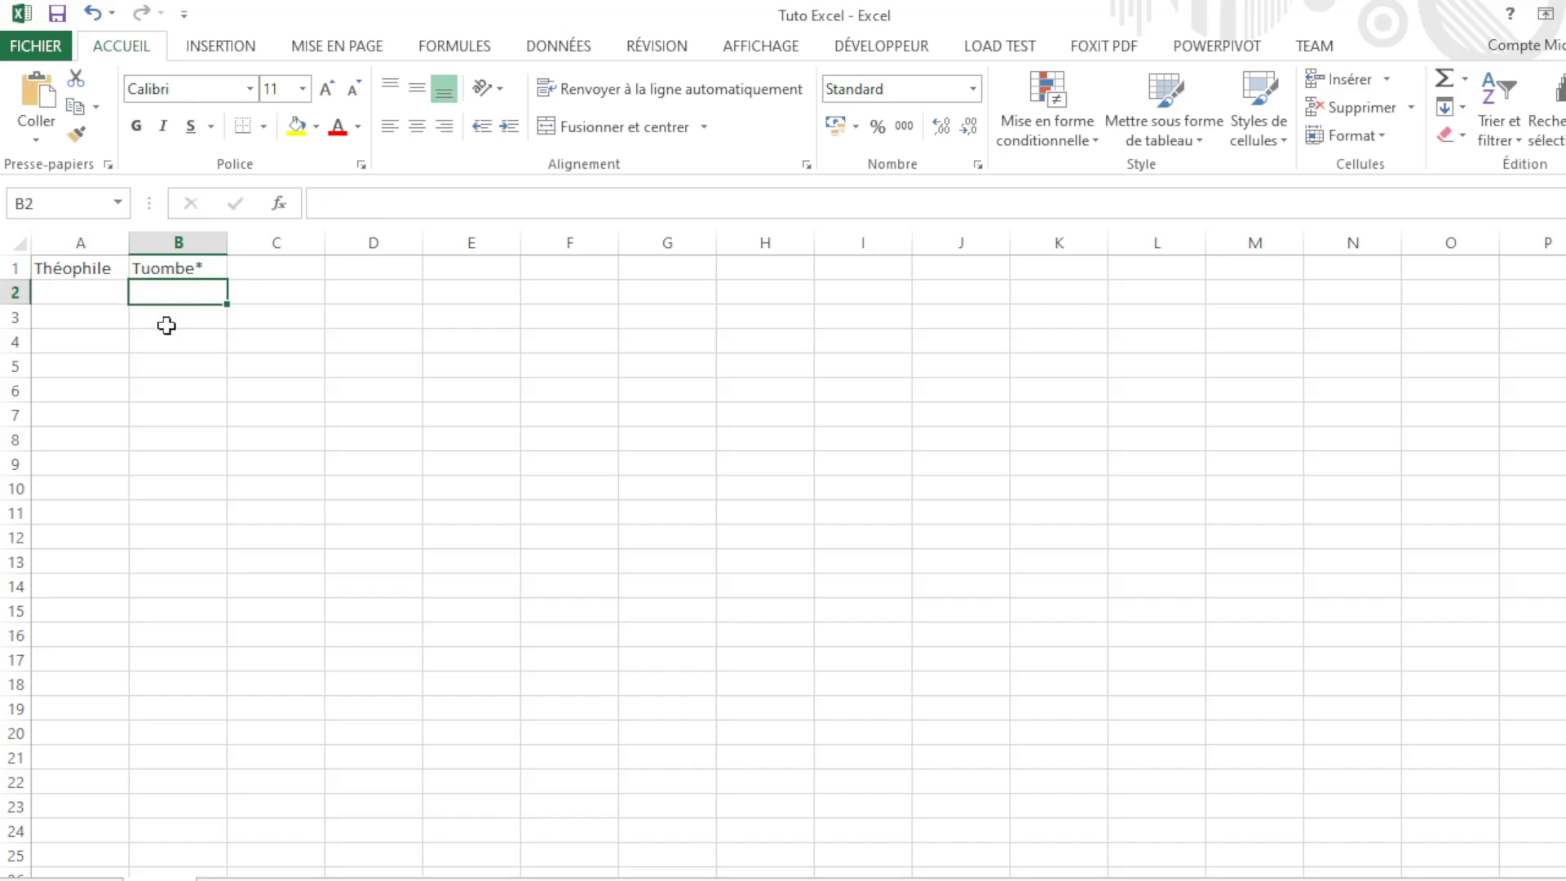
{"action": "left_click", "coordinate": [169, 332]}
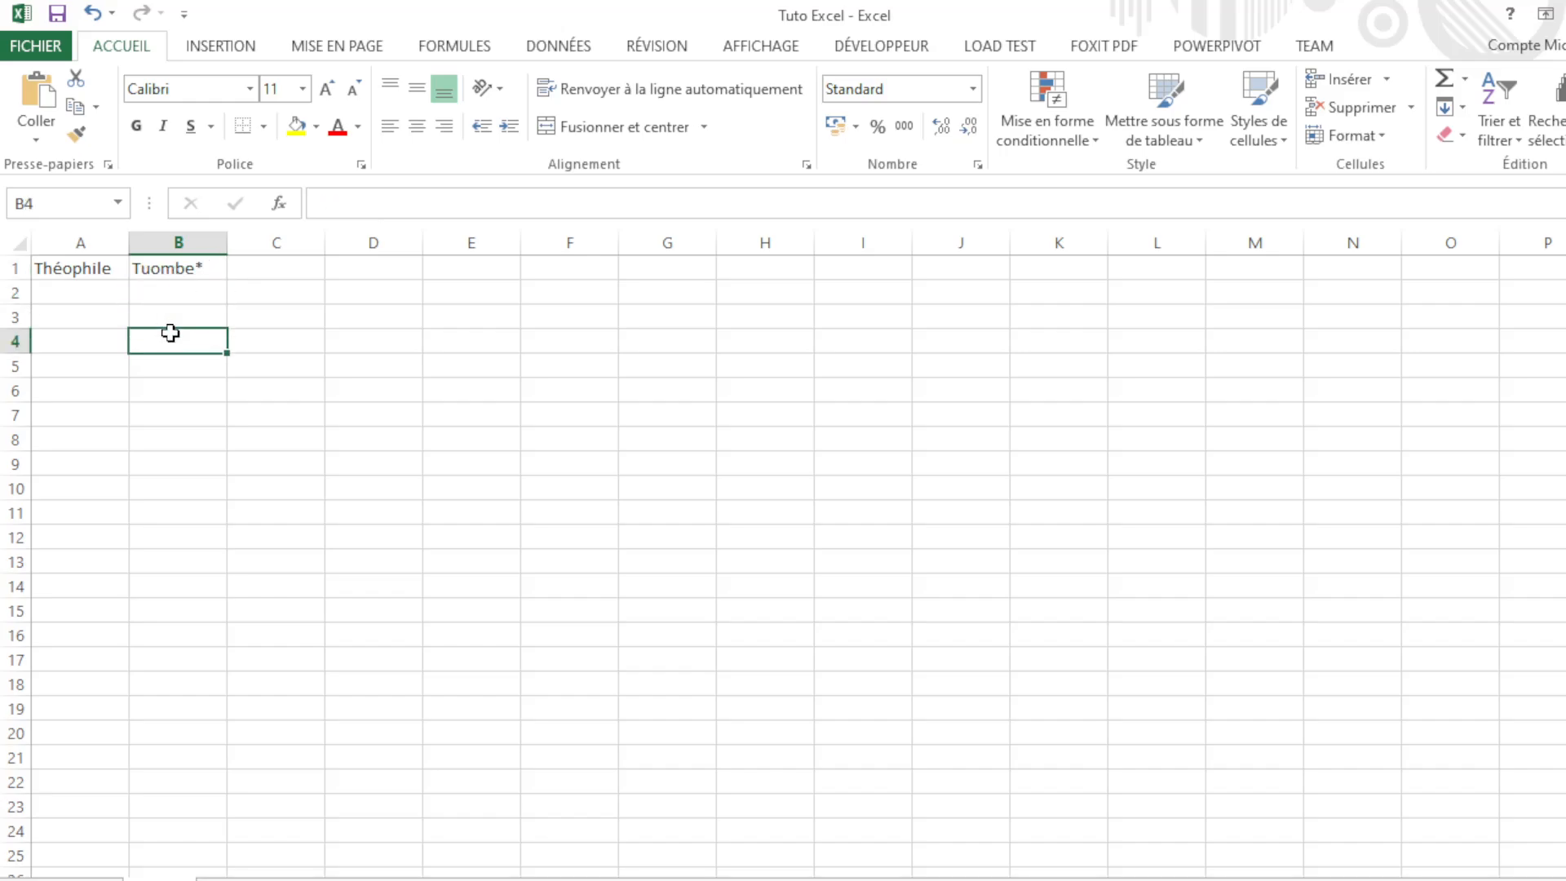
{"action": "left_click", "coordinate": [191, 272]}
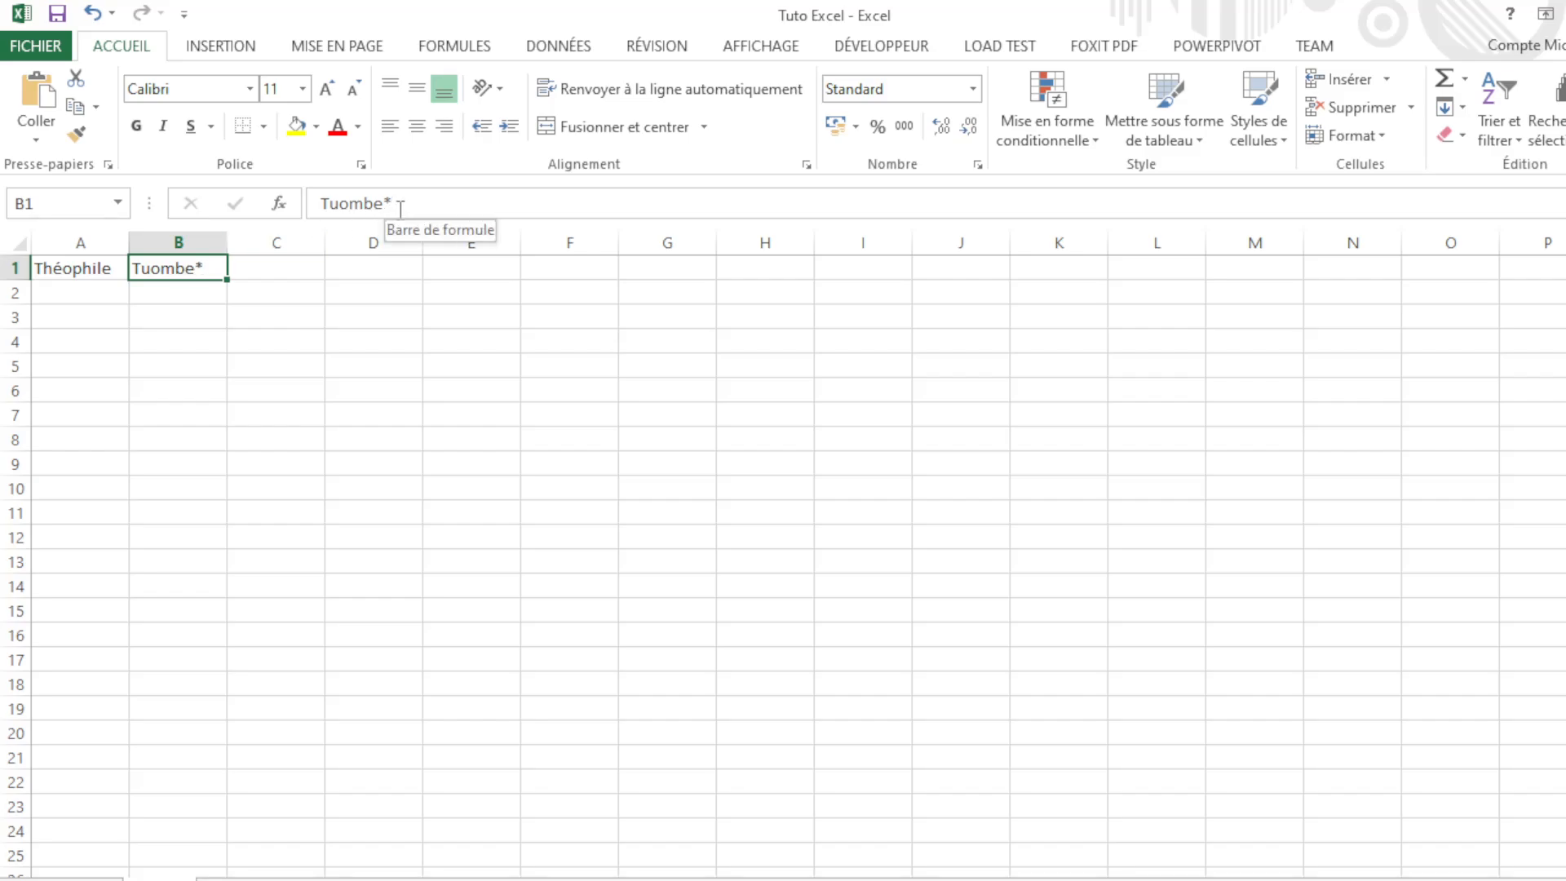
{"action": "double_click", "coordinate": [212, 271]}
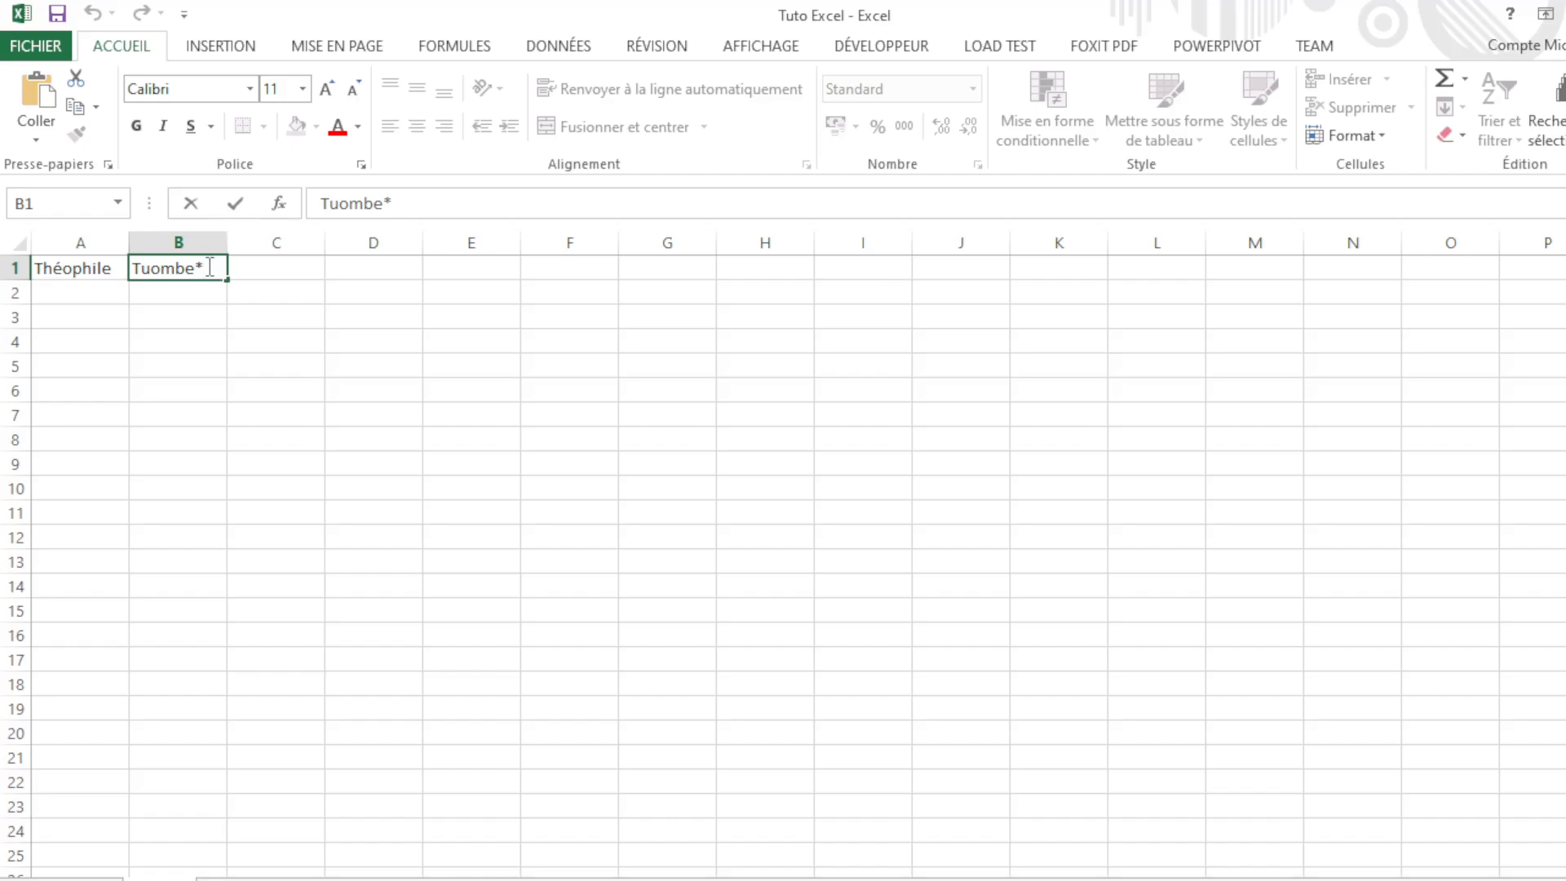
{"action": "key", "text": "BackSpace"}
{"action": "key", "text": "Tab"}
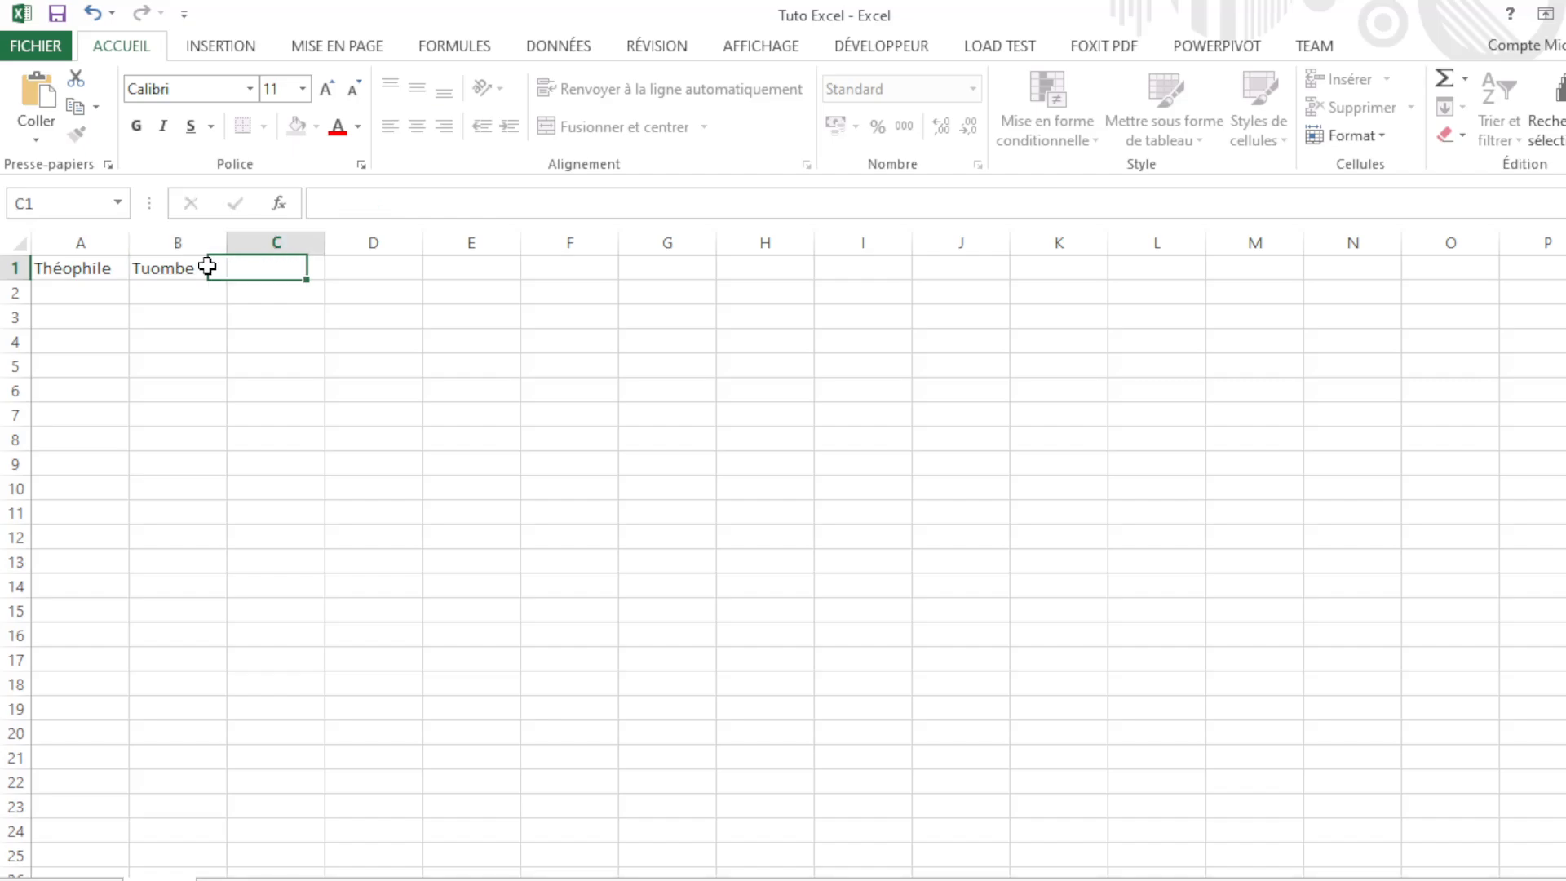
{"action": "left_click", "coordinate": [66, 275]}
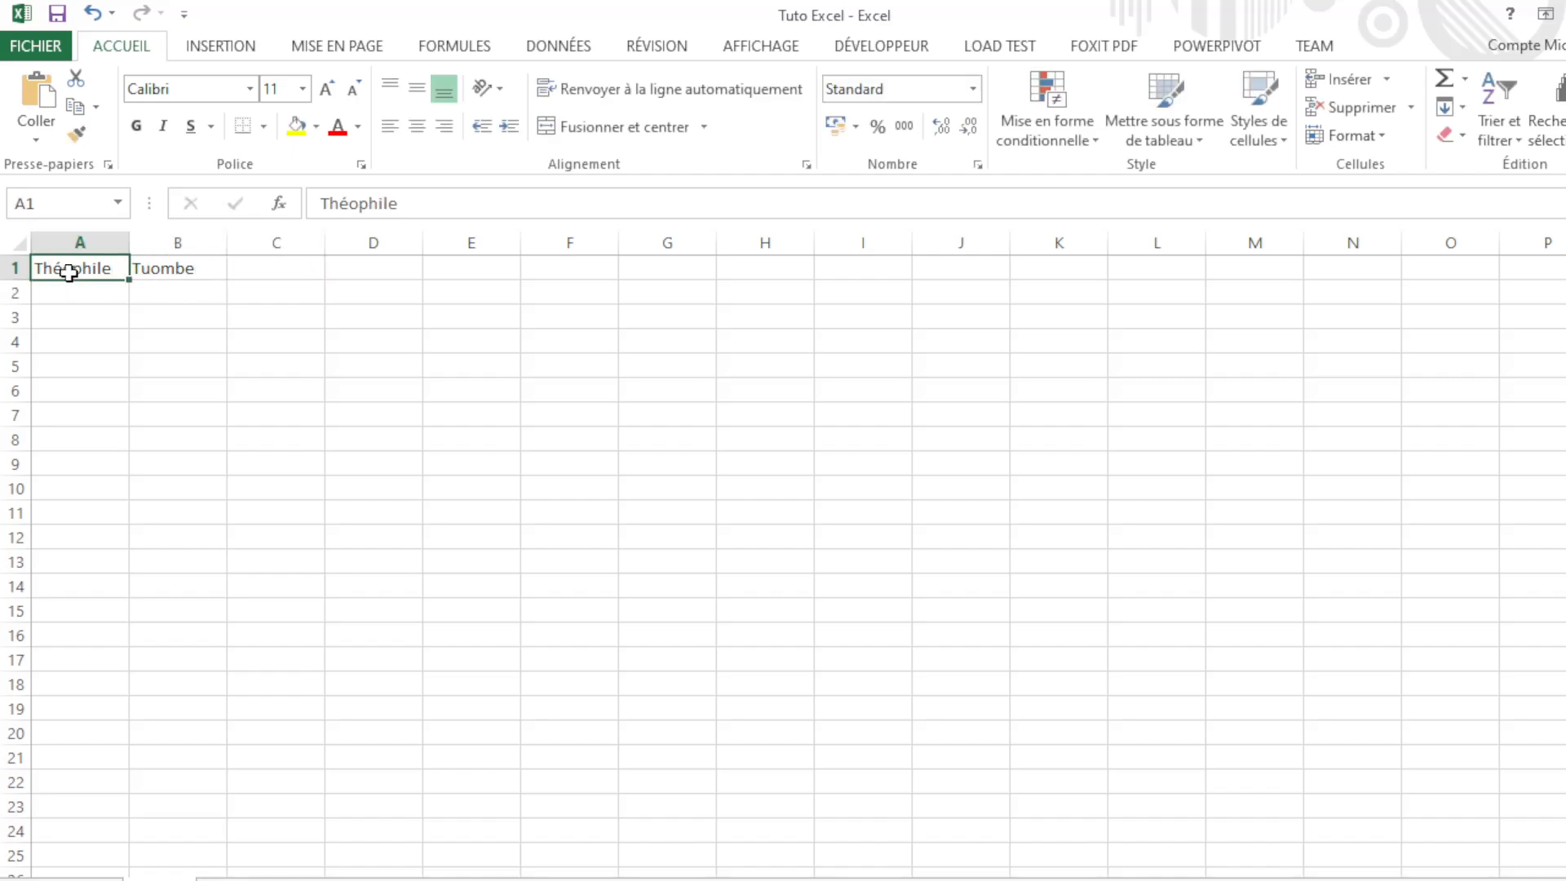
{"action": "left_click", "coordinate": [178, 275]}
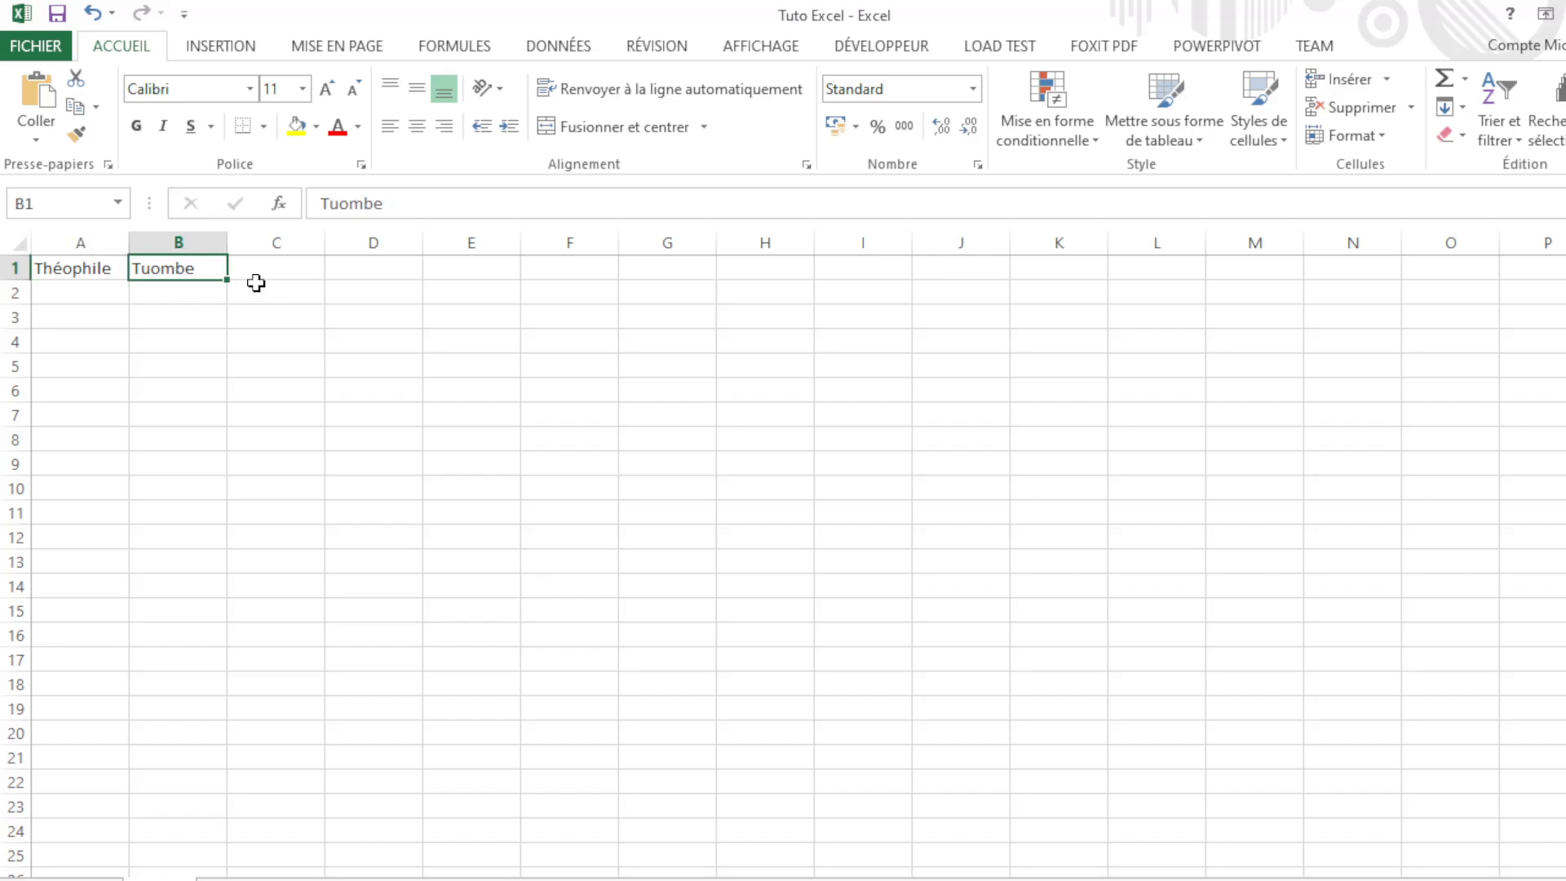
{"action": "left_click", "coordinate": [246, 275]}
{"action": "left_click", "coordinate": [112, 272]}
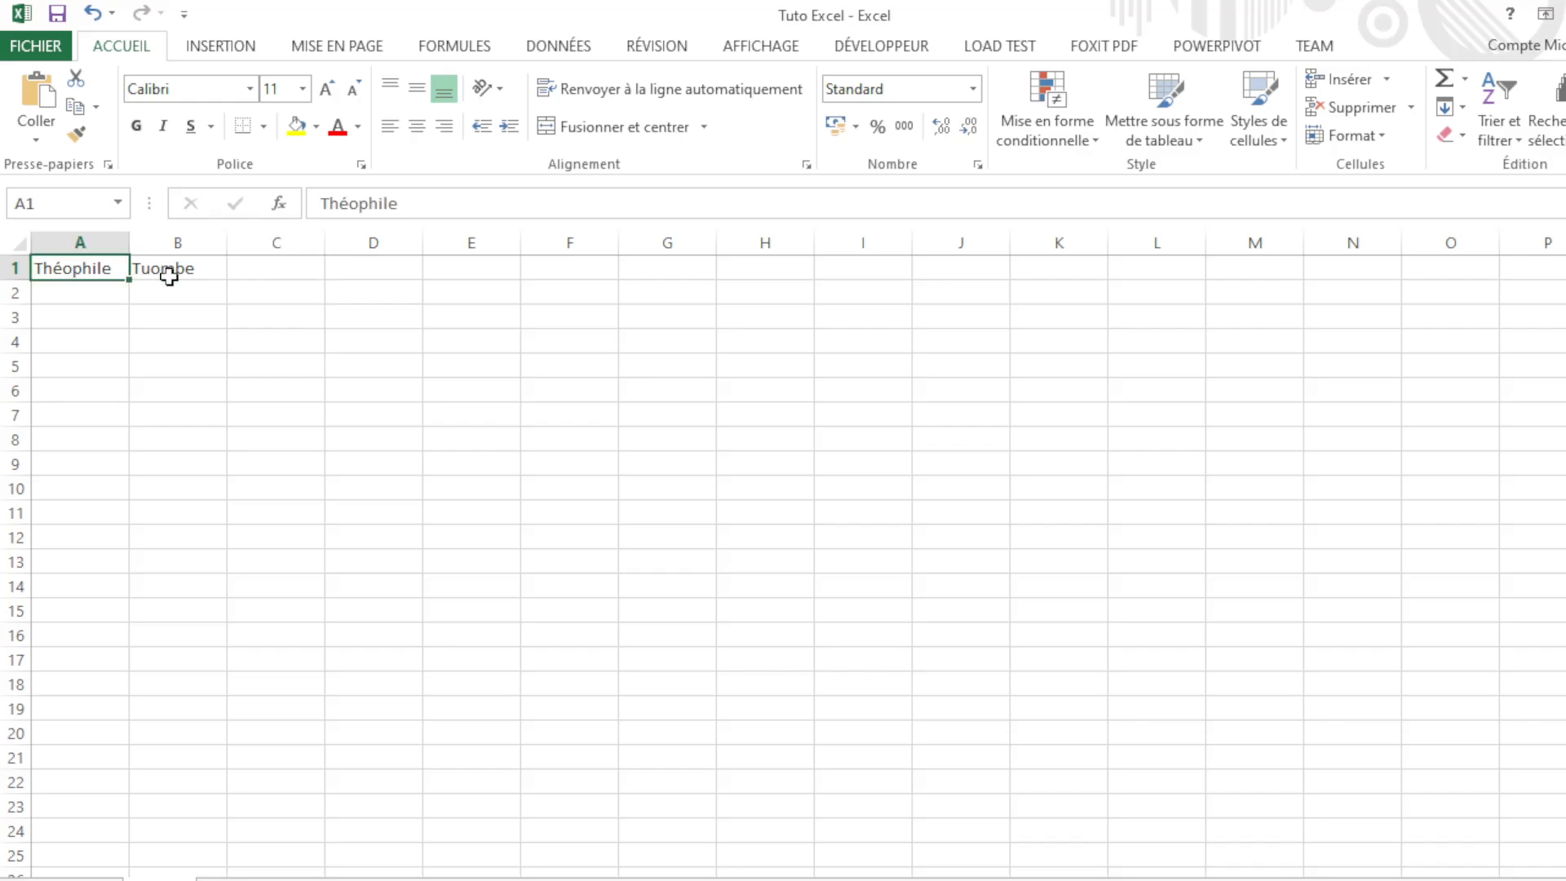
{"action": "left_click", "coordinate": [173, 278]}
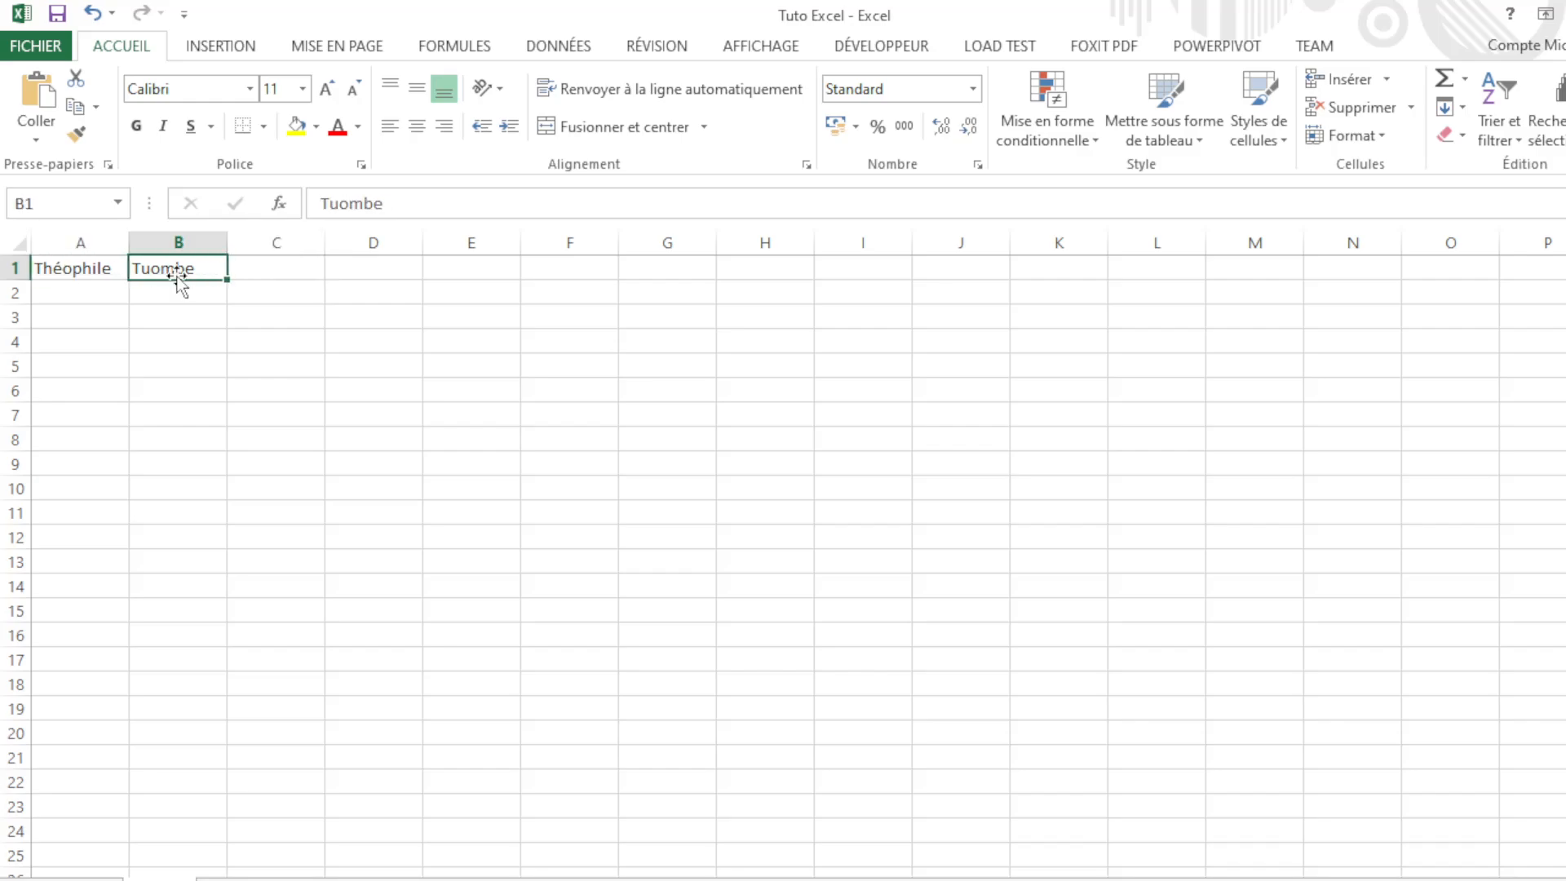
{"action": "left_click", "coordinate": [90, 270]}
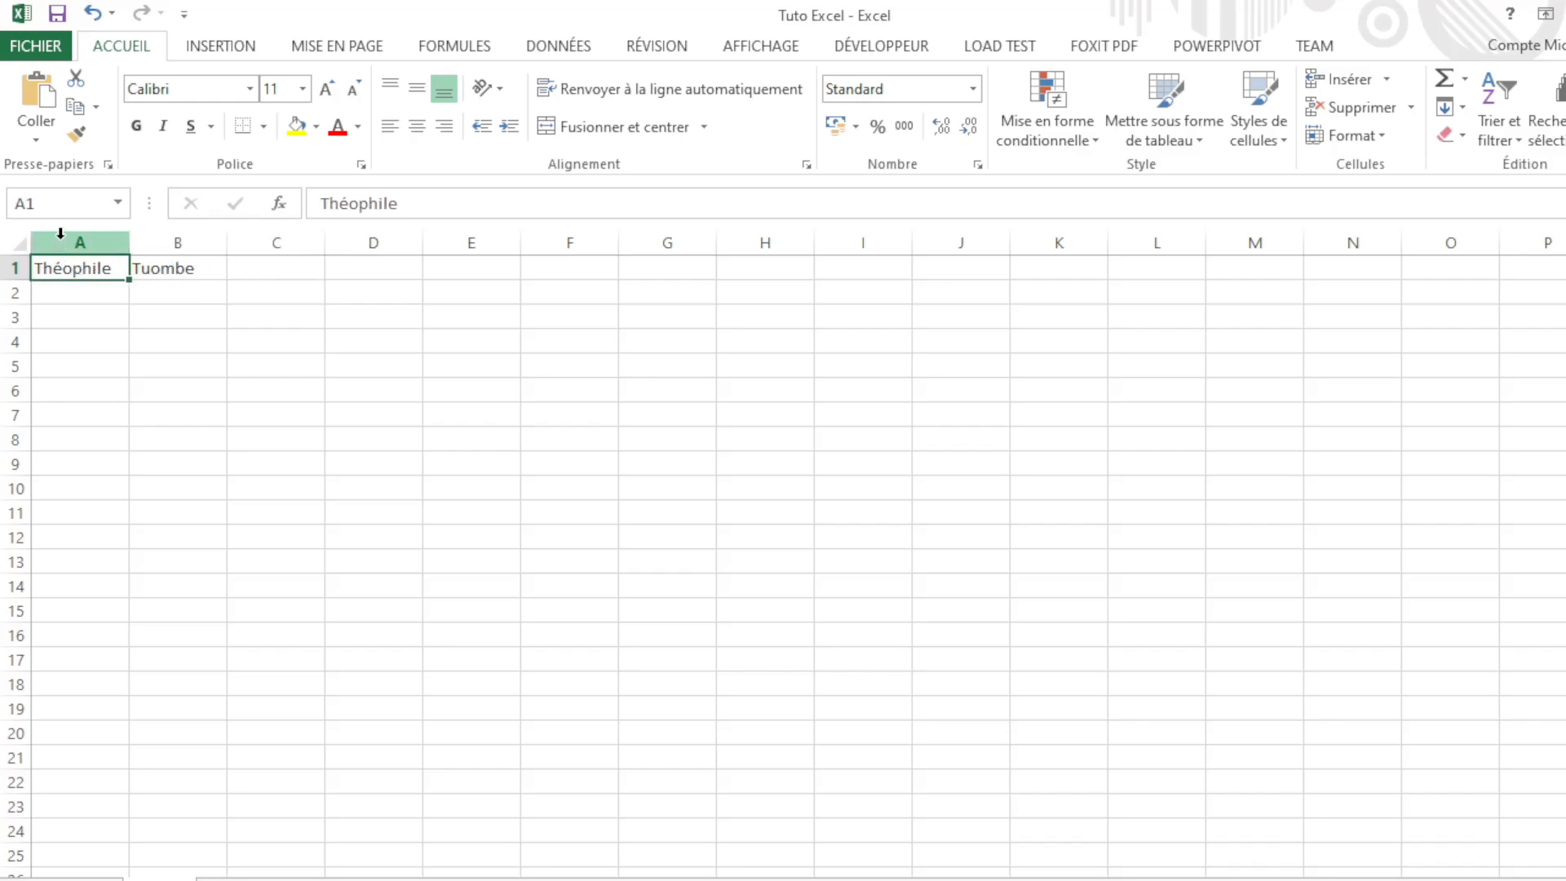
{"action": "left_click", "coordinate": [155, 265]}
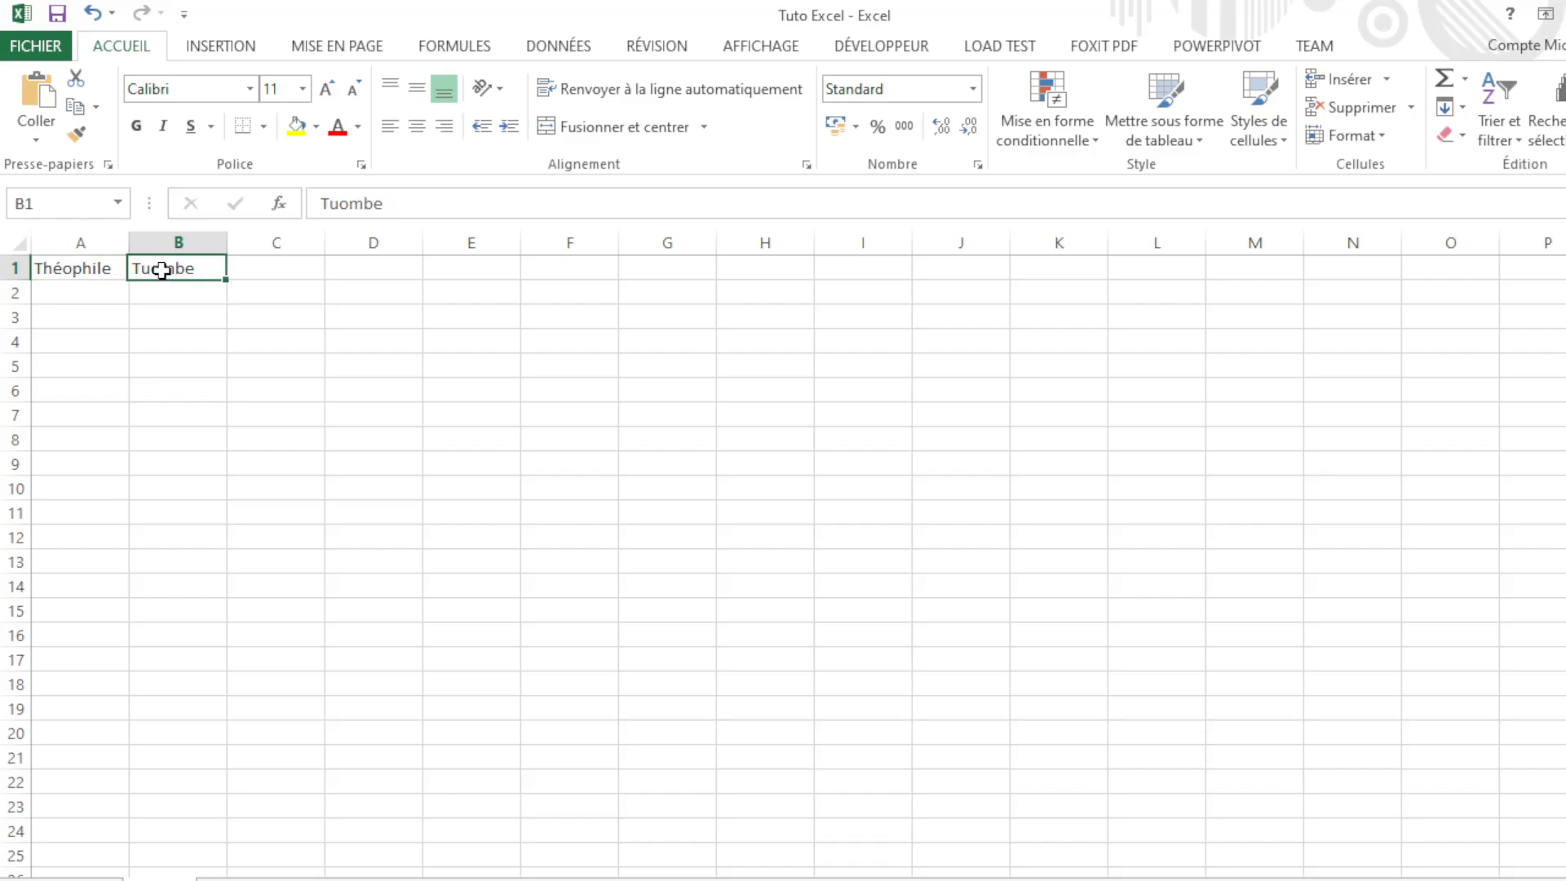
{"action": "left_click", "coordinate": [255, 273]}
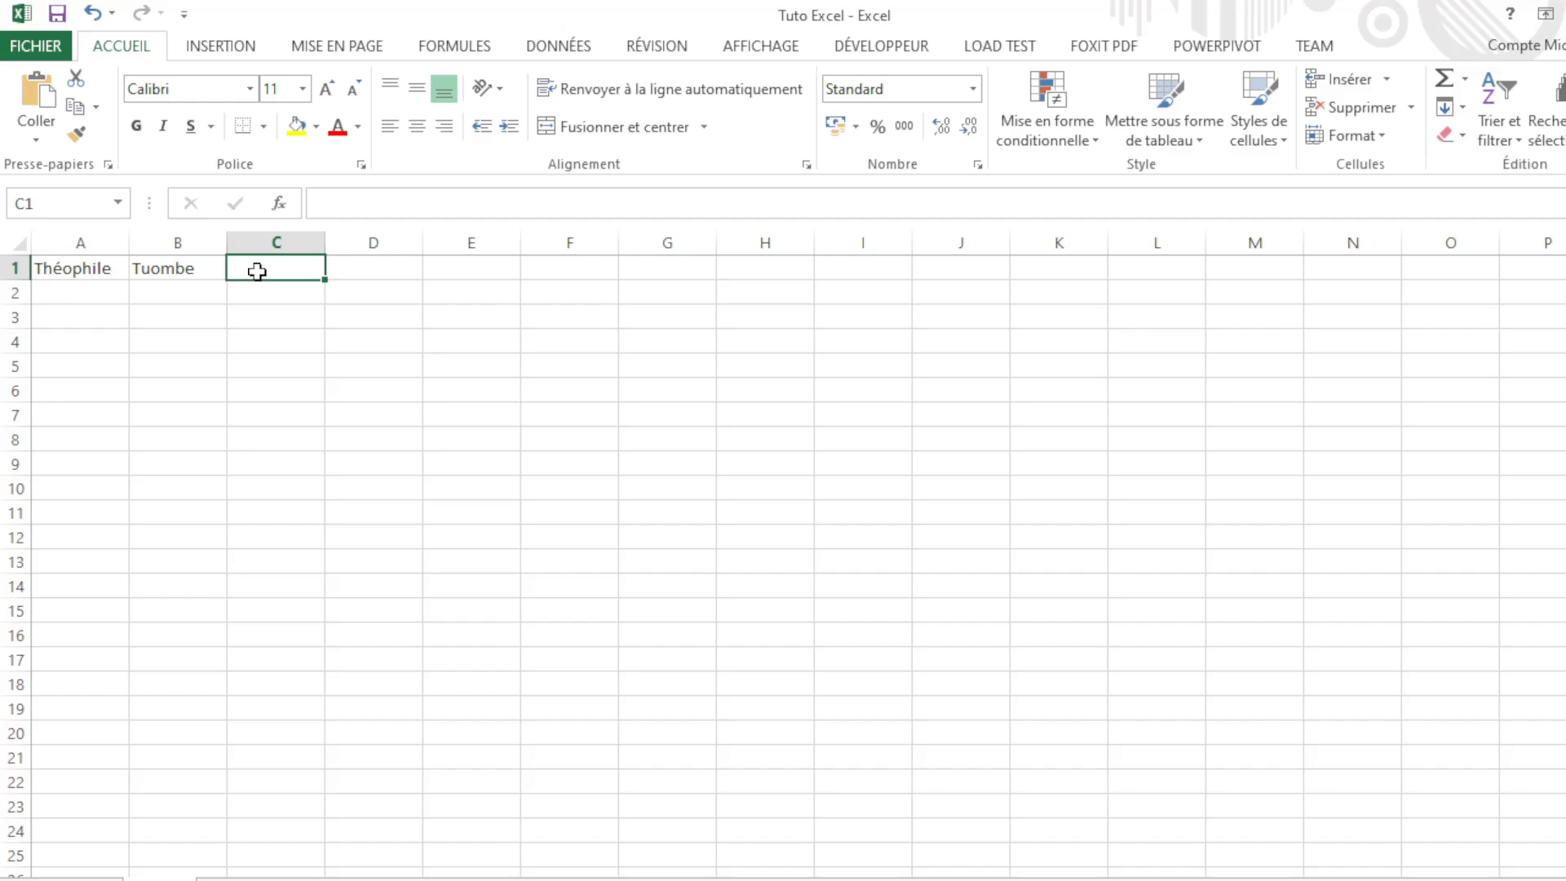
Step: Type Licencier in C1, erase it, and commit 'Ir A0' instead
{"action": "type", "text": "I"}
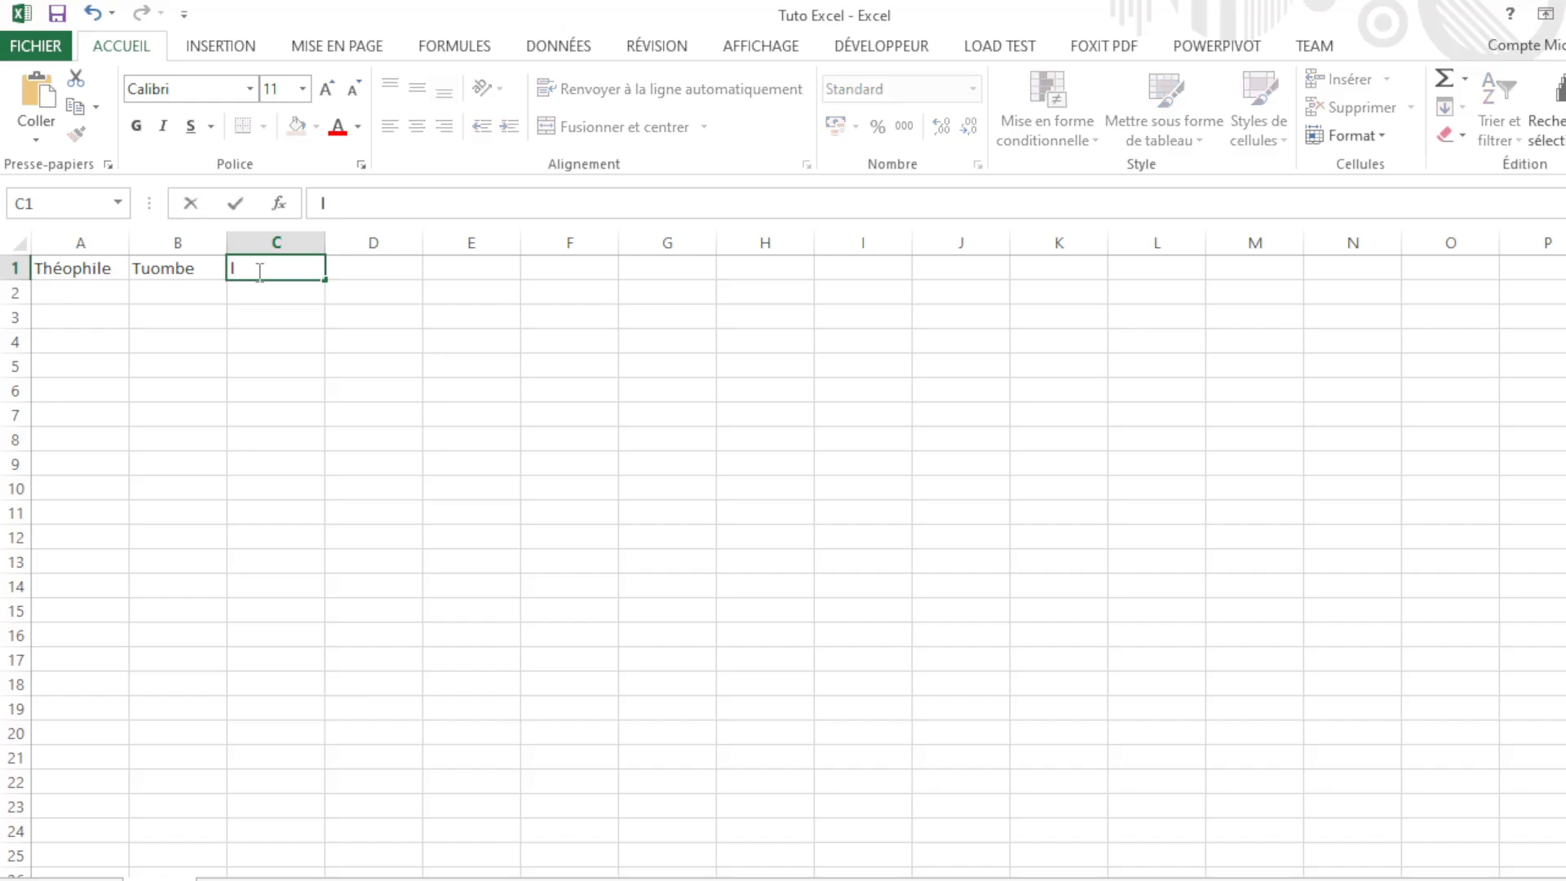
{"action": "key", "text": "BackSpace"}
{"action": "type", "text": "Licenci"}
{"action": "key", "text": "BackSpace"}
{"action": "key", "text": "BackSpace"}
{"action": "type", "text": "cier"}
{"action": "left_click_drag", "start_coordinate": [299, 269], "coordinate": [229, 281]}
{"action": "key", "text": "BackSpace"}
{"action": "type", "text": "A"}
{"action": "key", "text": "BackSpace"}
{"action": "type", "text": "iIr A0"}
{"action": "key", "text": "Tab"}
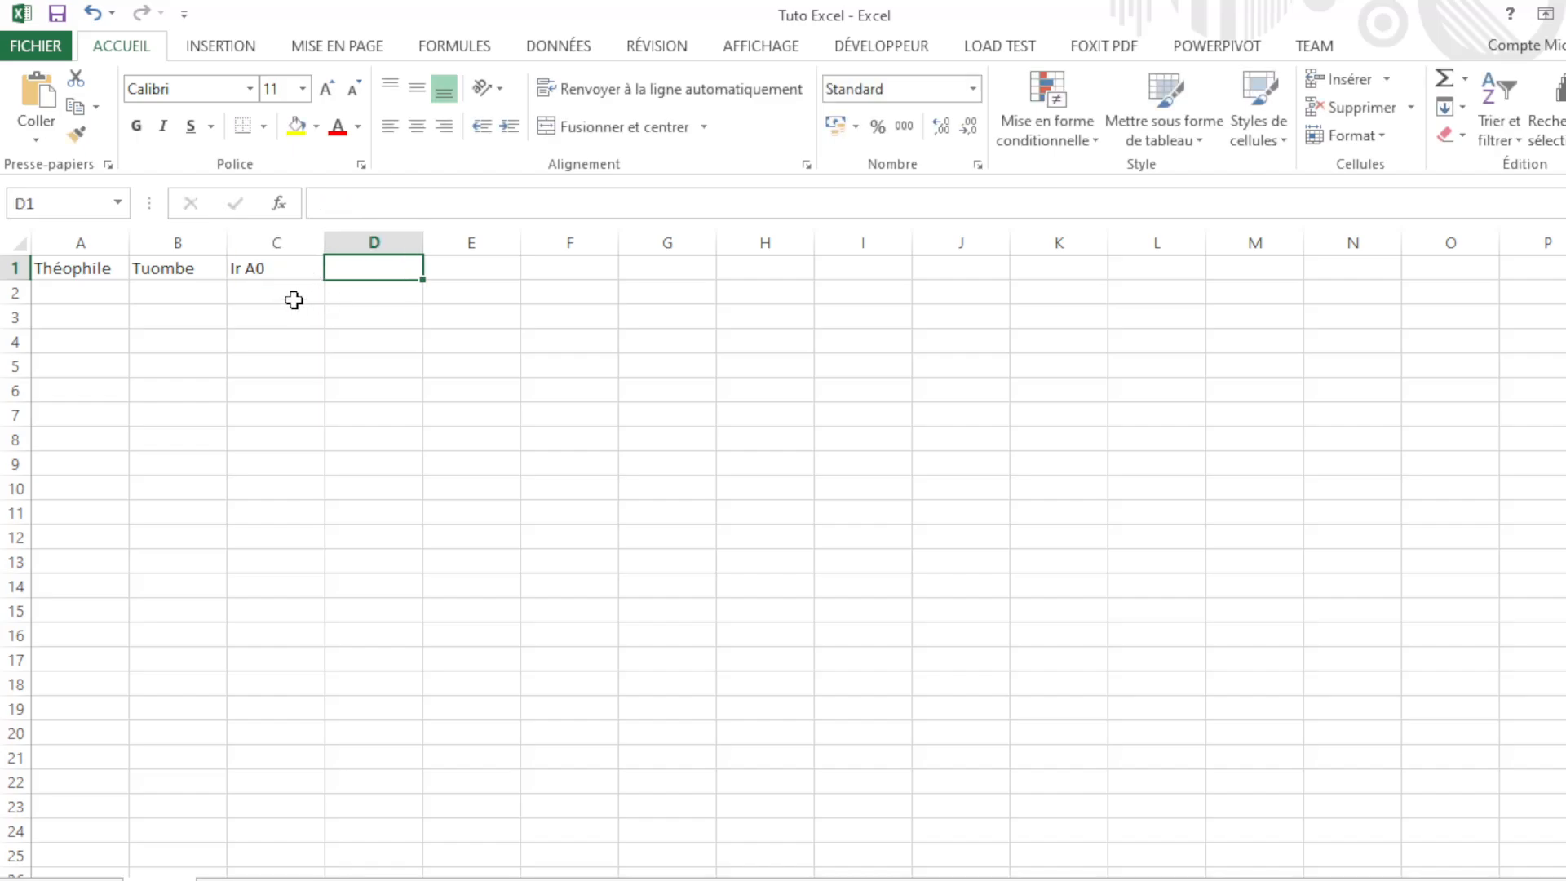
Step: Click through C2, B2 and A1 to C1 twice to review row 1's entries
{"action": "left_click", "coordinate": [256, 296]}
{"action": "left_click", "coordinate": [192, 297]}
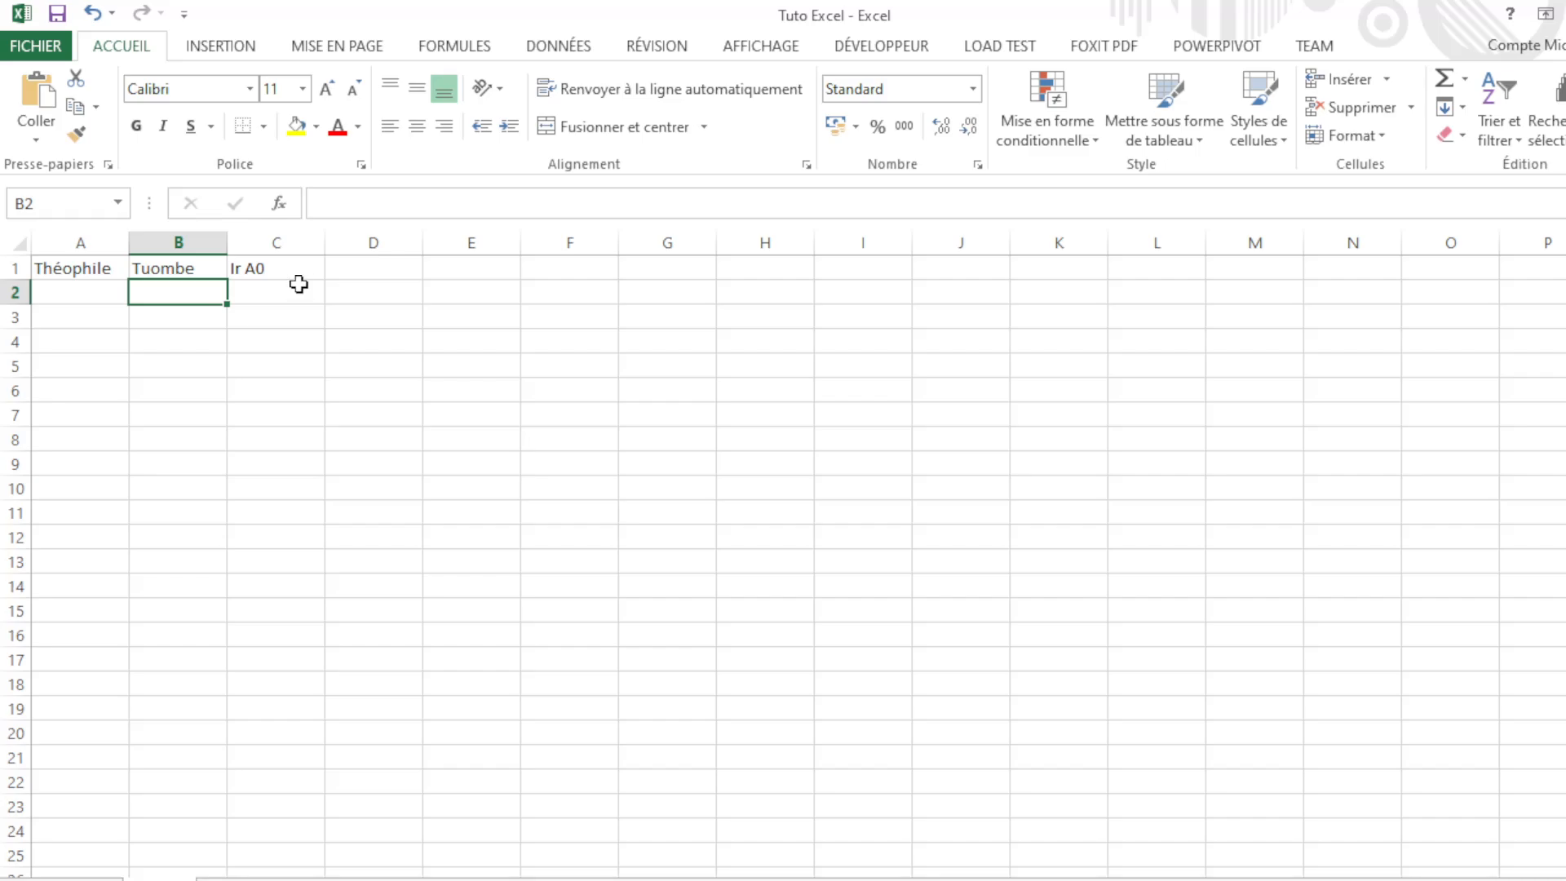
{"action": "left_click", "coordinate": [292, 271]}
{"action": "left_click", "coordinate": [39, 263]}
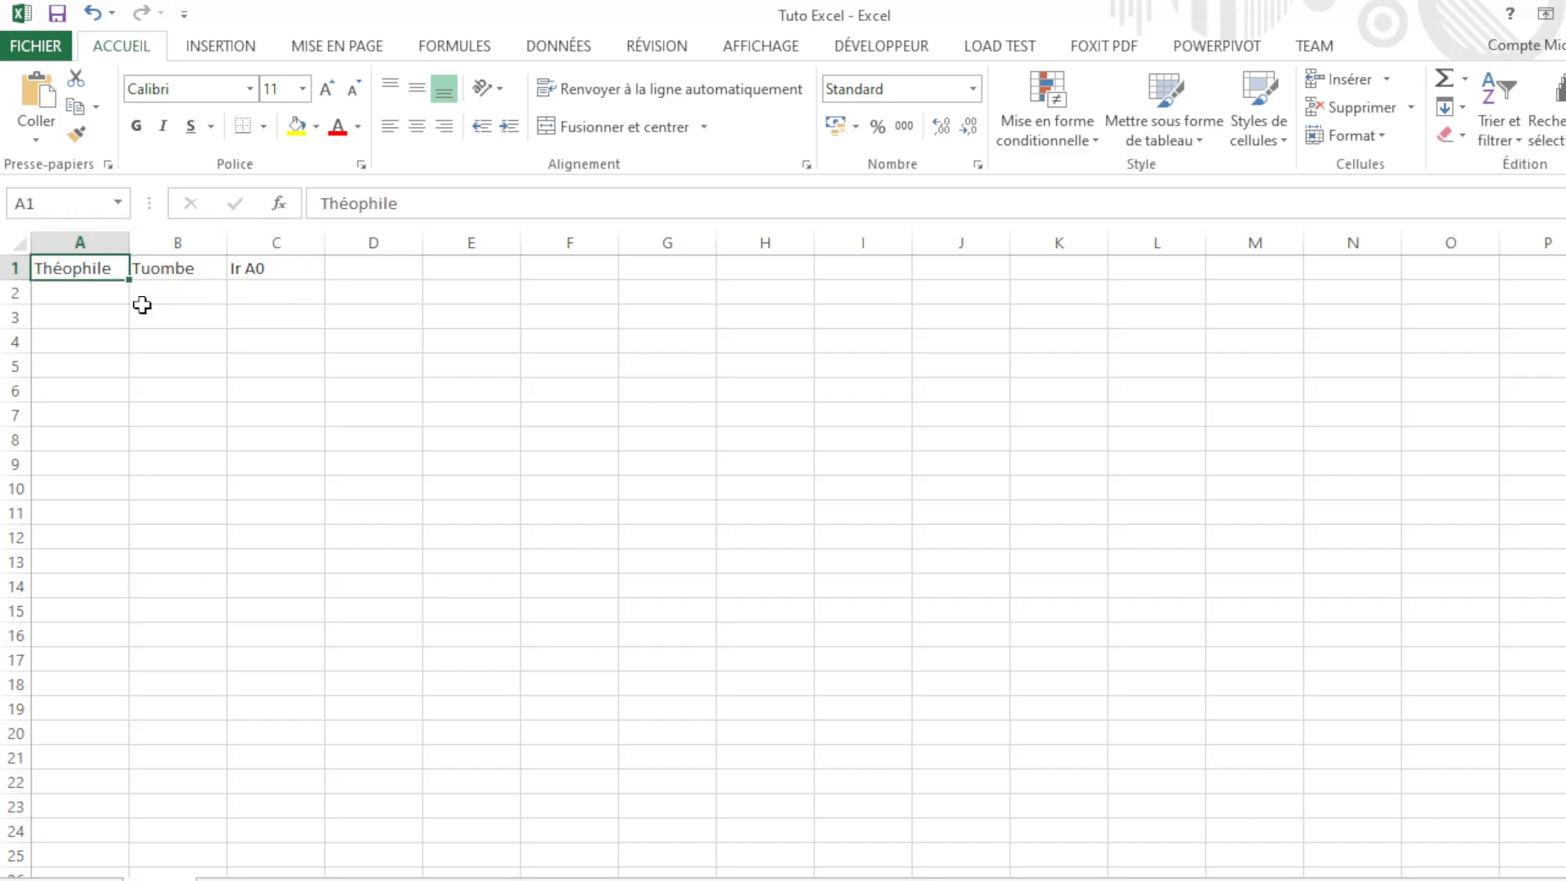
{"action": "left_click", "coordinate": [184, 269]}
{"action": "left_click", "coordinate": [259, 272]}
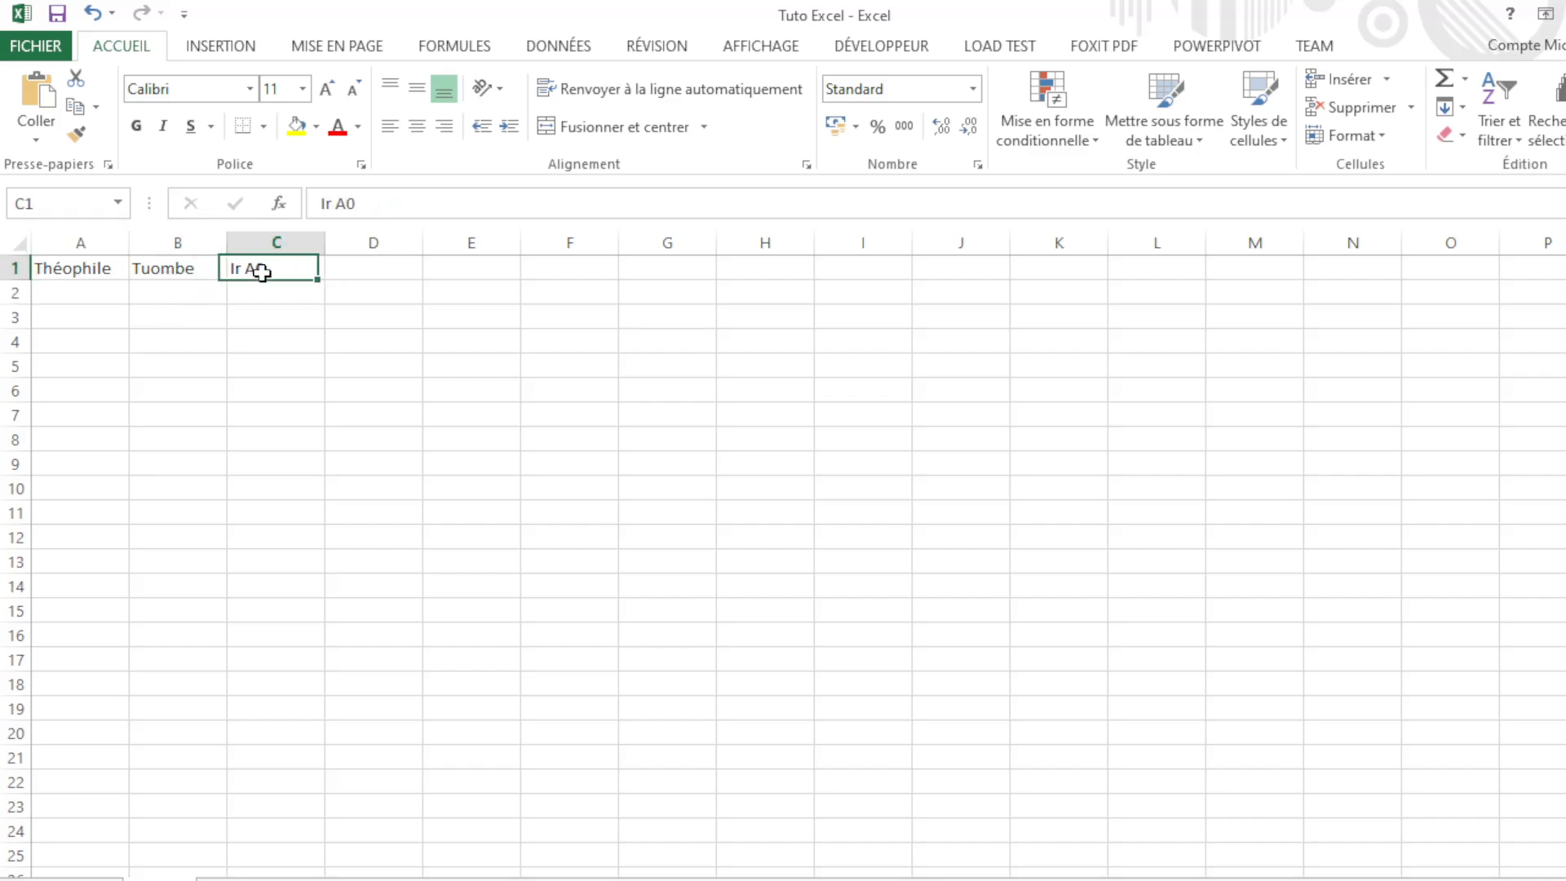
{"action": "left_click", "coordinate": [98, 269]}
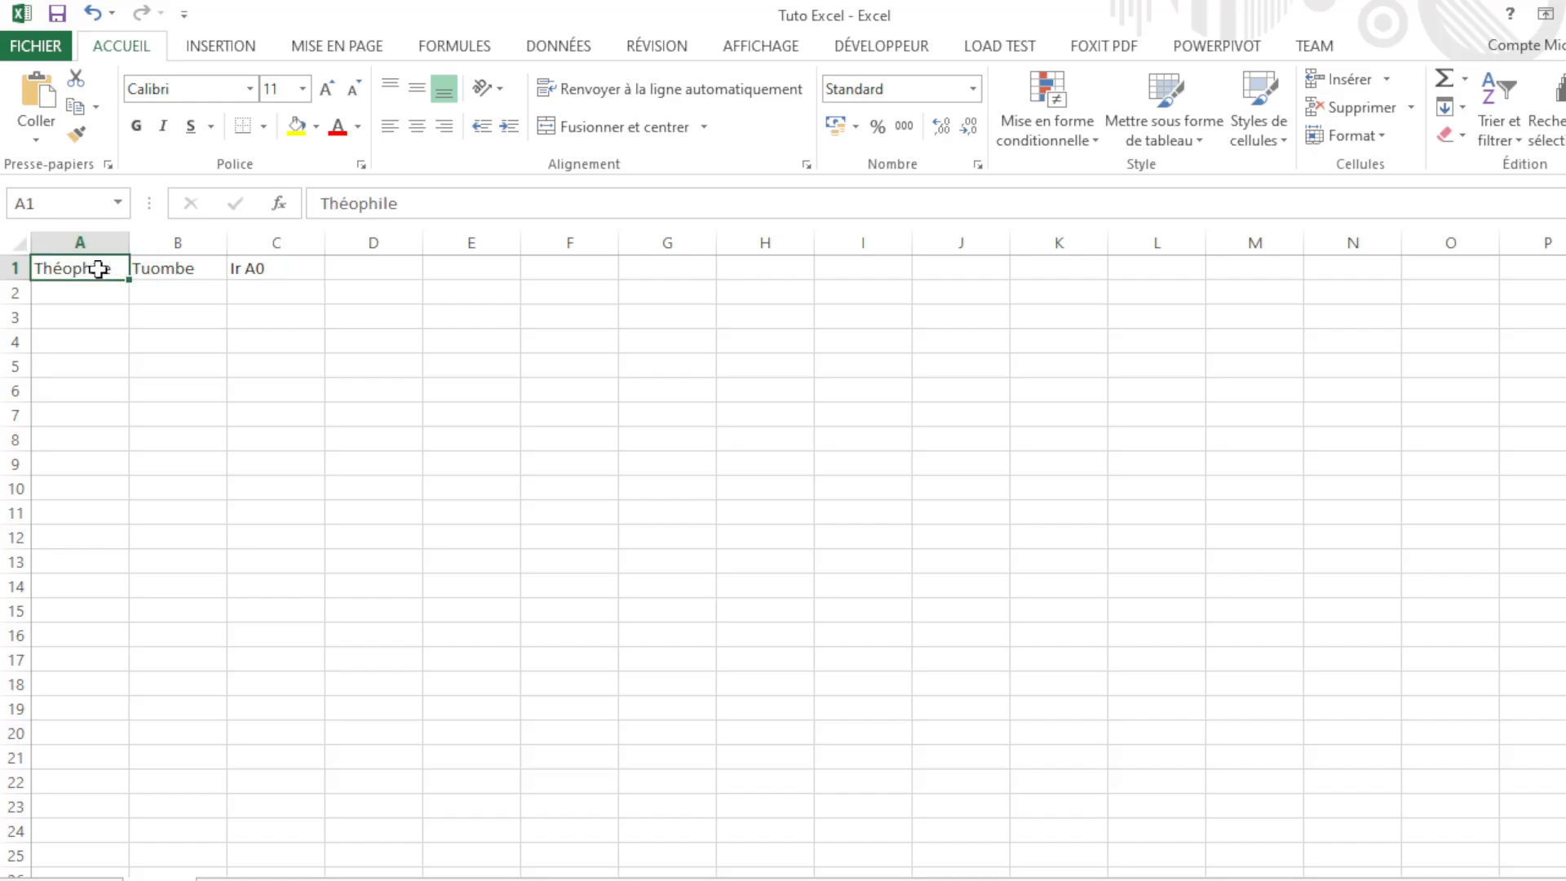
{"action": "left_click", "coordinate": [190, 274]}
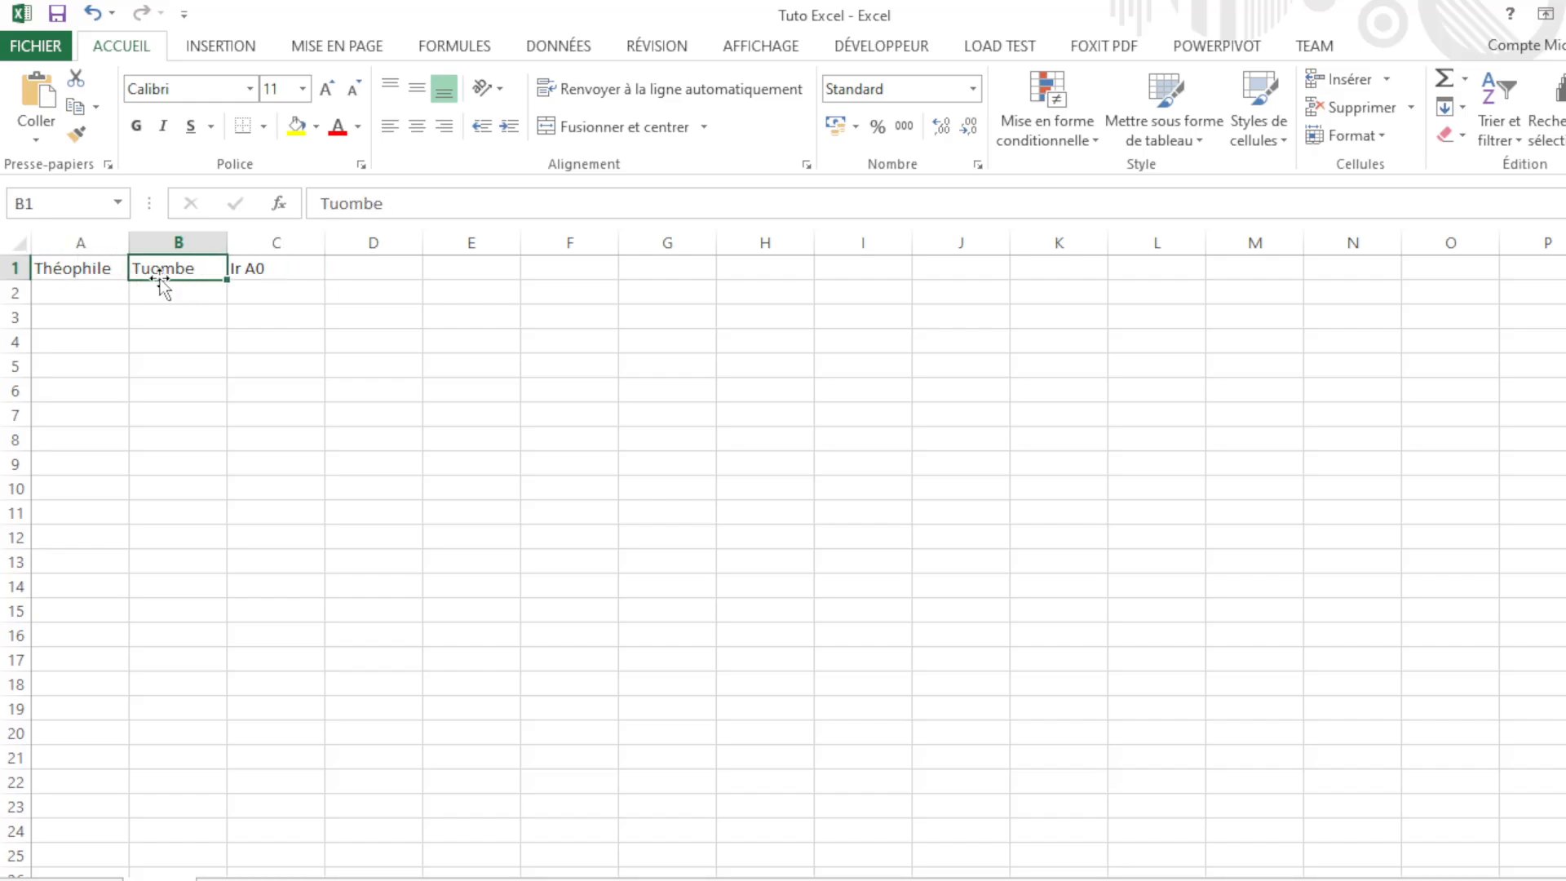
{"action": "left_click", "coordinate": [238, 269]}
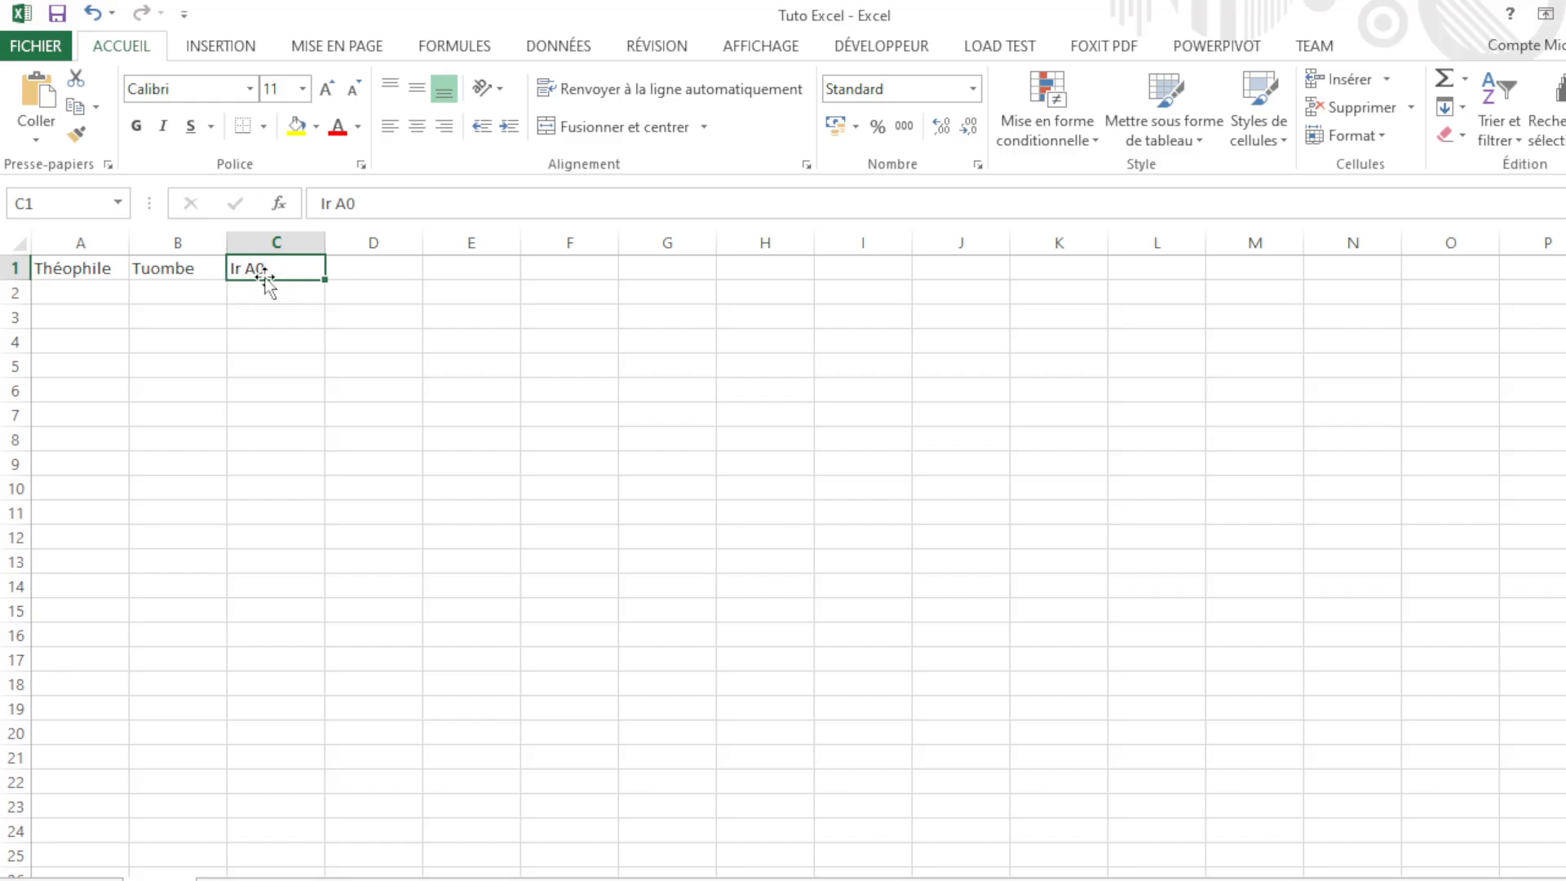
Step: Open C1 for editing to check Ir A0, leave it unchanged, and move on to A3
{"action": "double_click", "coordinate": [256, 269]}
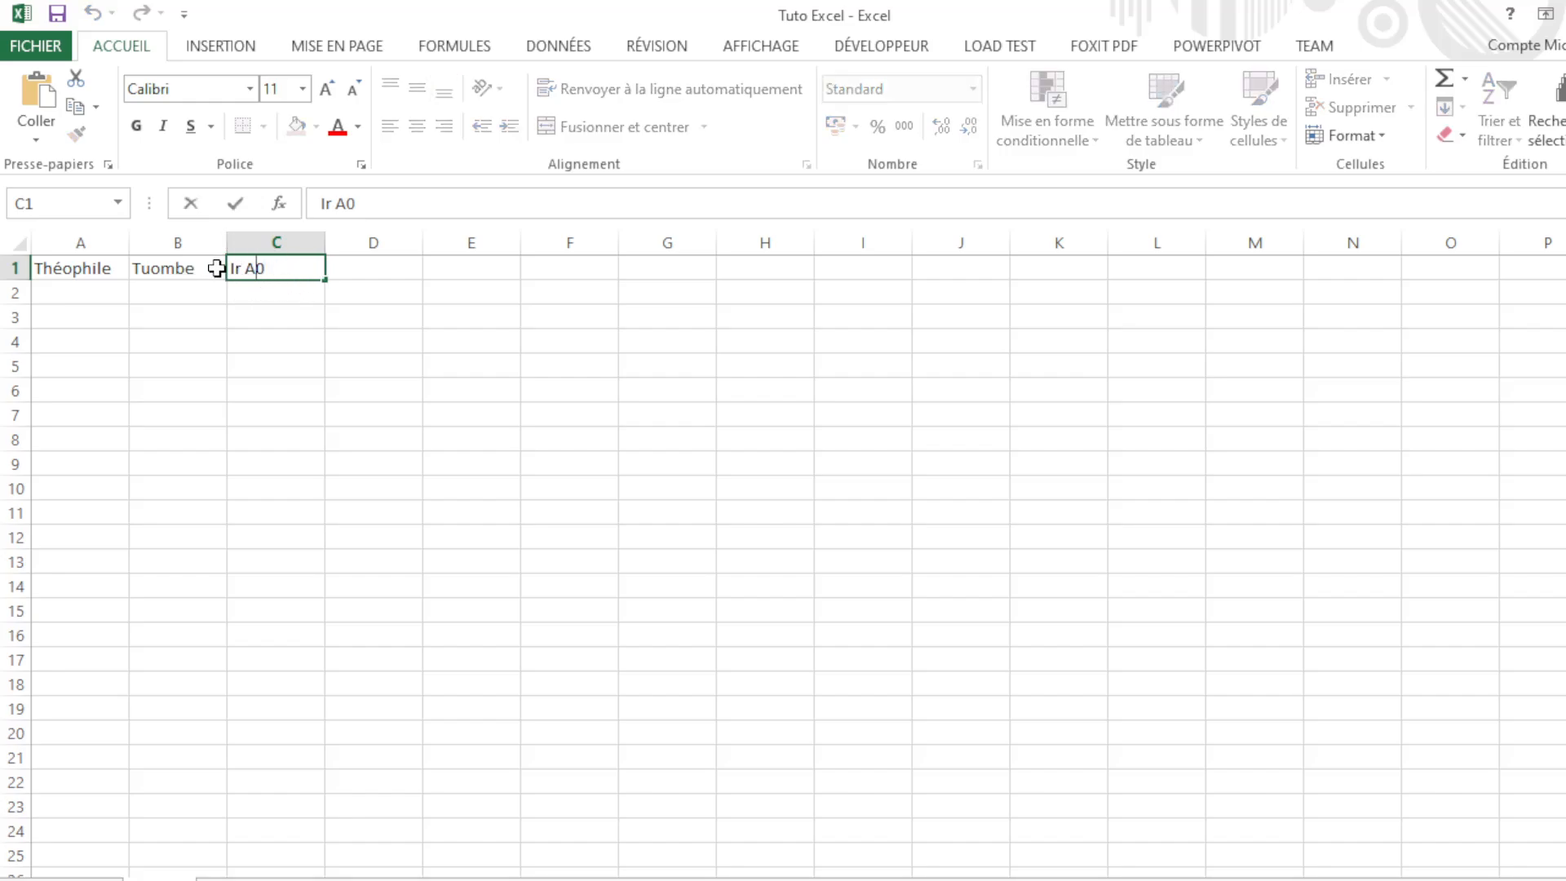
{"action": "left_click", "coordinate": [299, 293]}
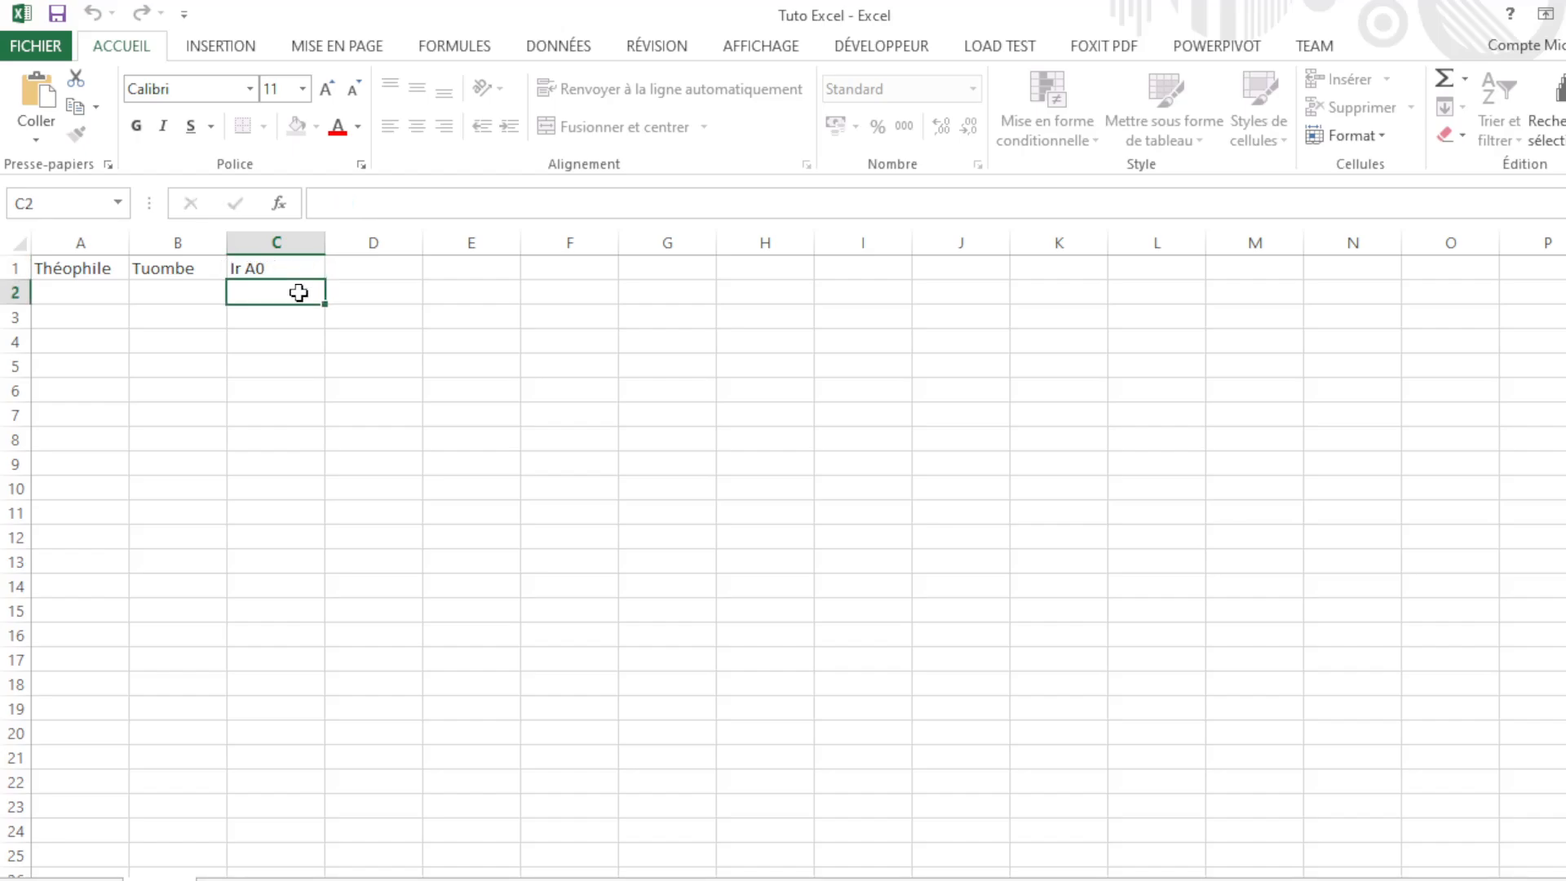
{"action": "left_click", "coordinate": [273, 270]}
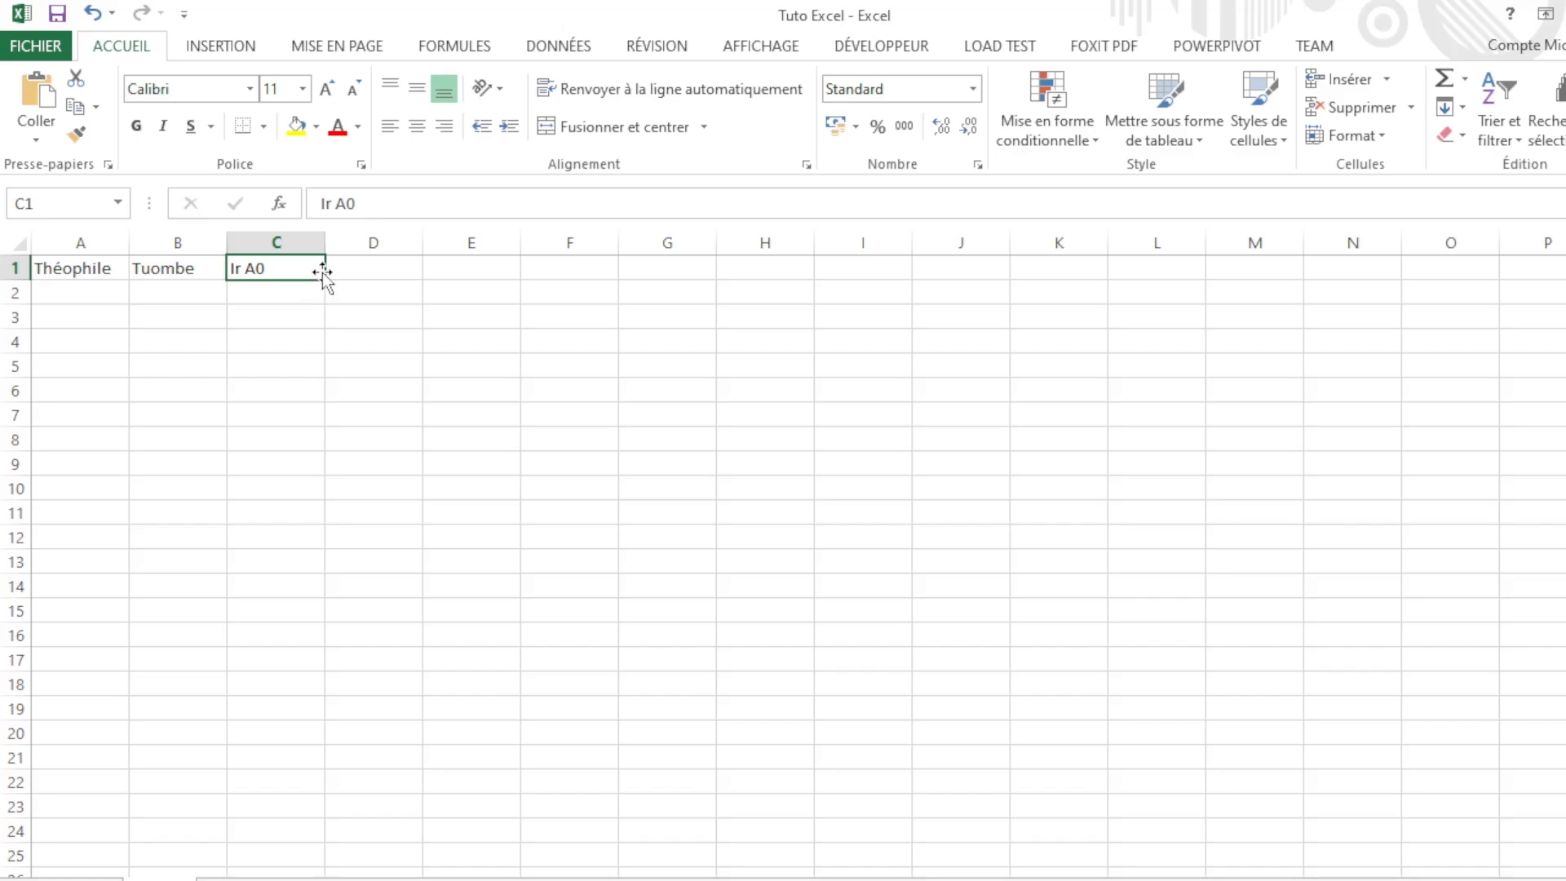
{"action": "left_click", "coordinate": [357, 268]}
{"action": "left_click", "coordinate": [299, 268]}
{"action": "left_click", "coordinate": [391, 271]}
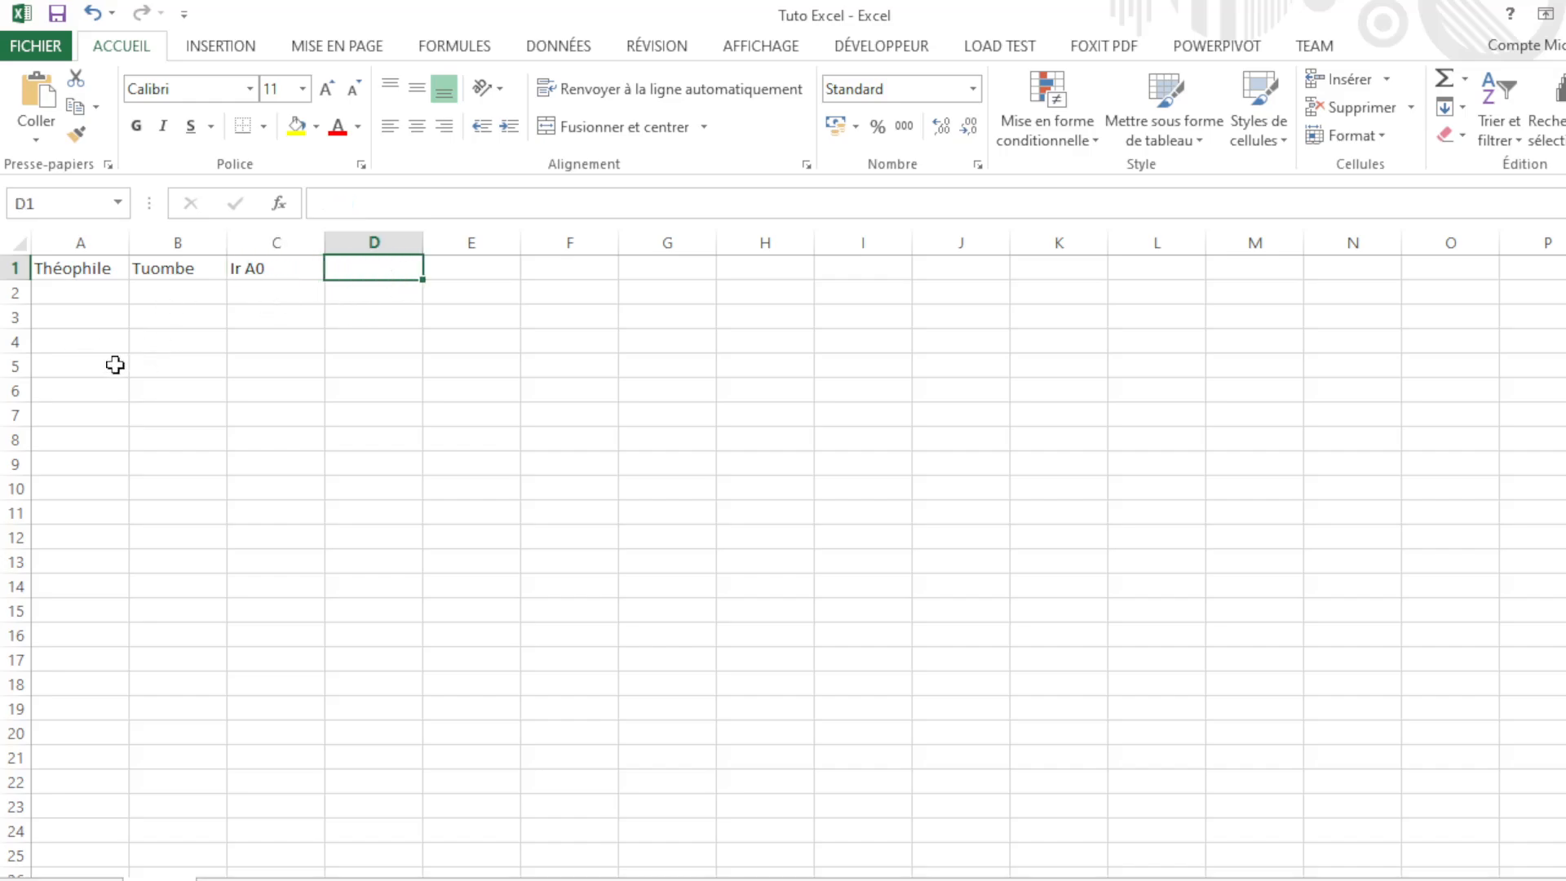
{"action": "left_click", "coordinate": [101, 322]}
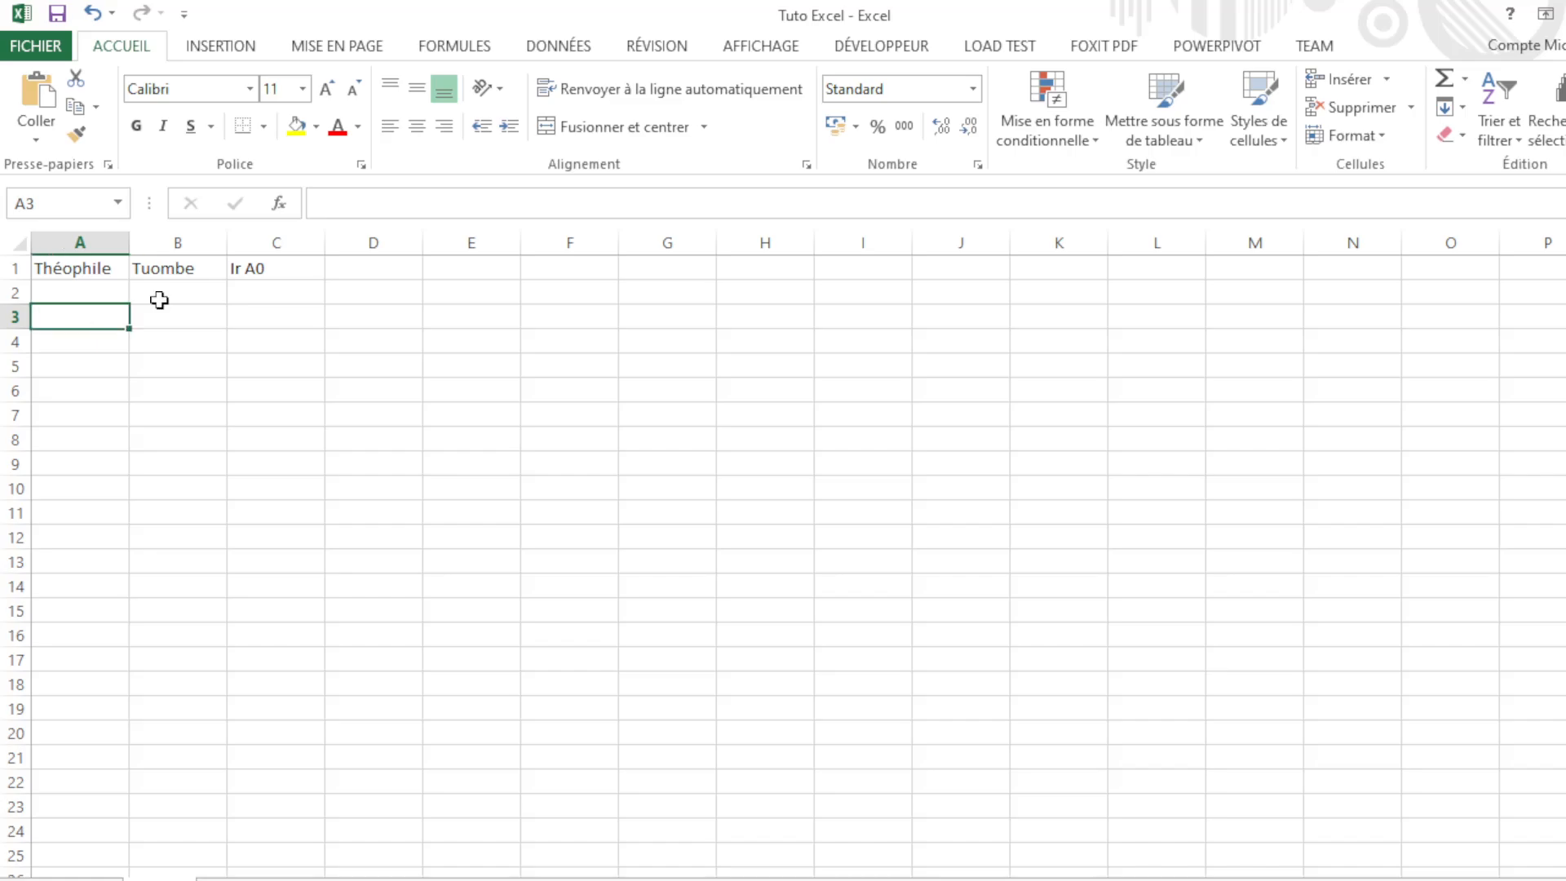
Step: Enter 20 in A3, 200 in B3 and 2000 in C3, moving right each time
{"action": "type", "text": "20"}
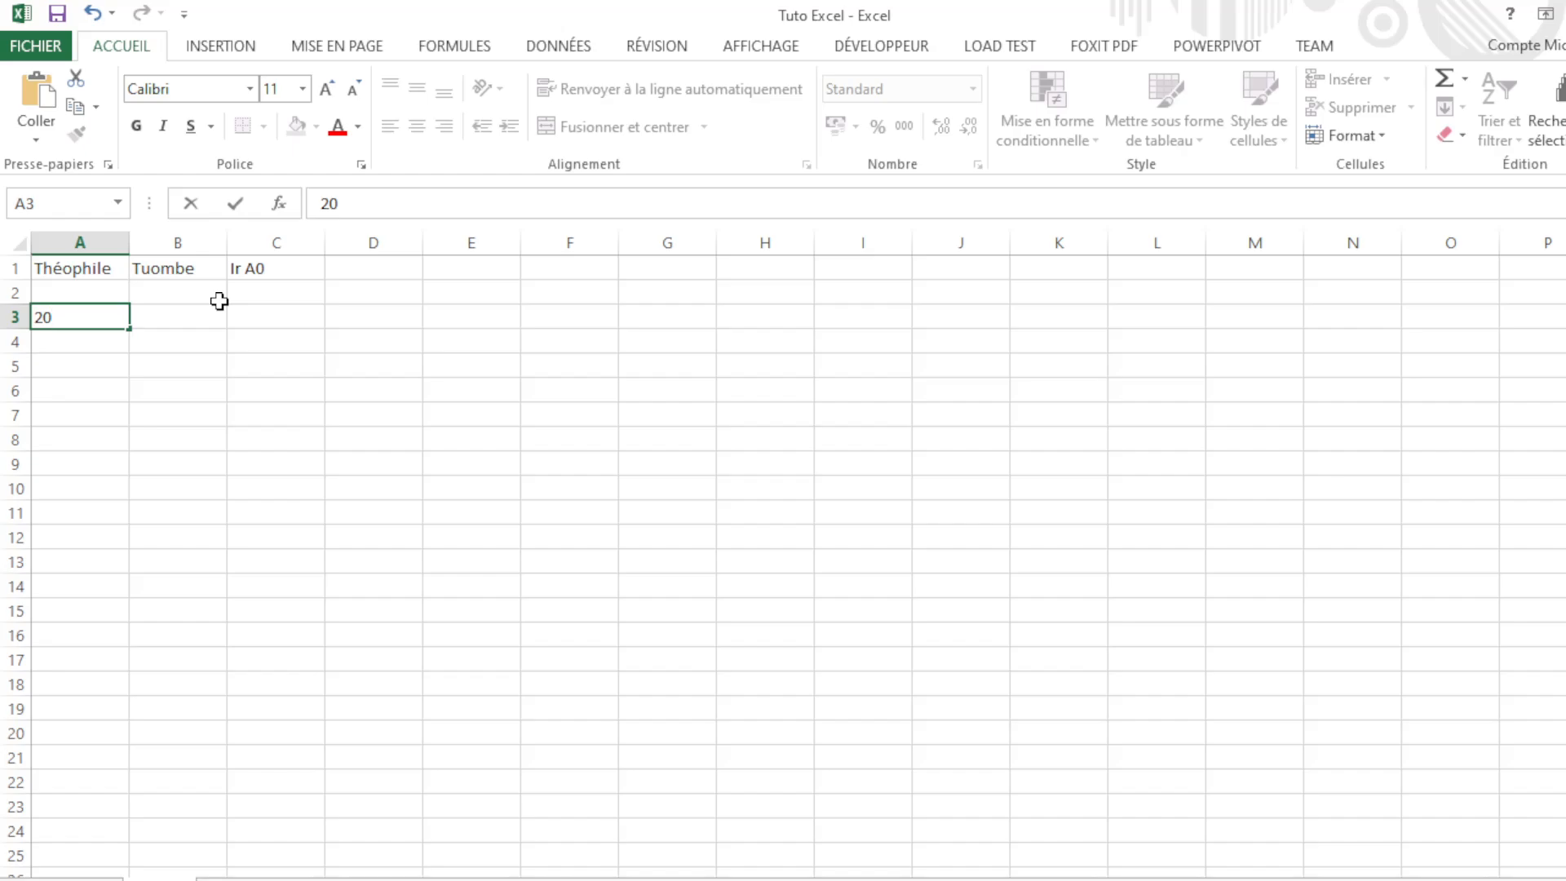
{"action": "key", "text": "Tab"}
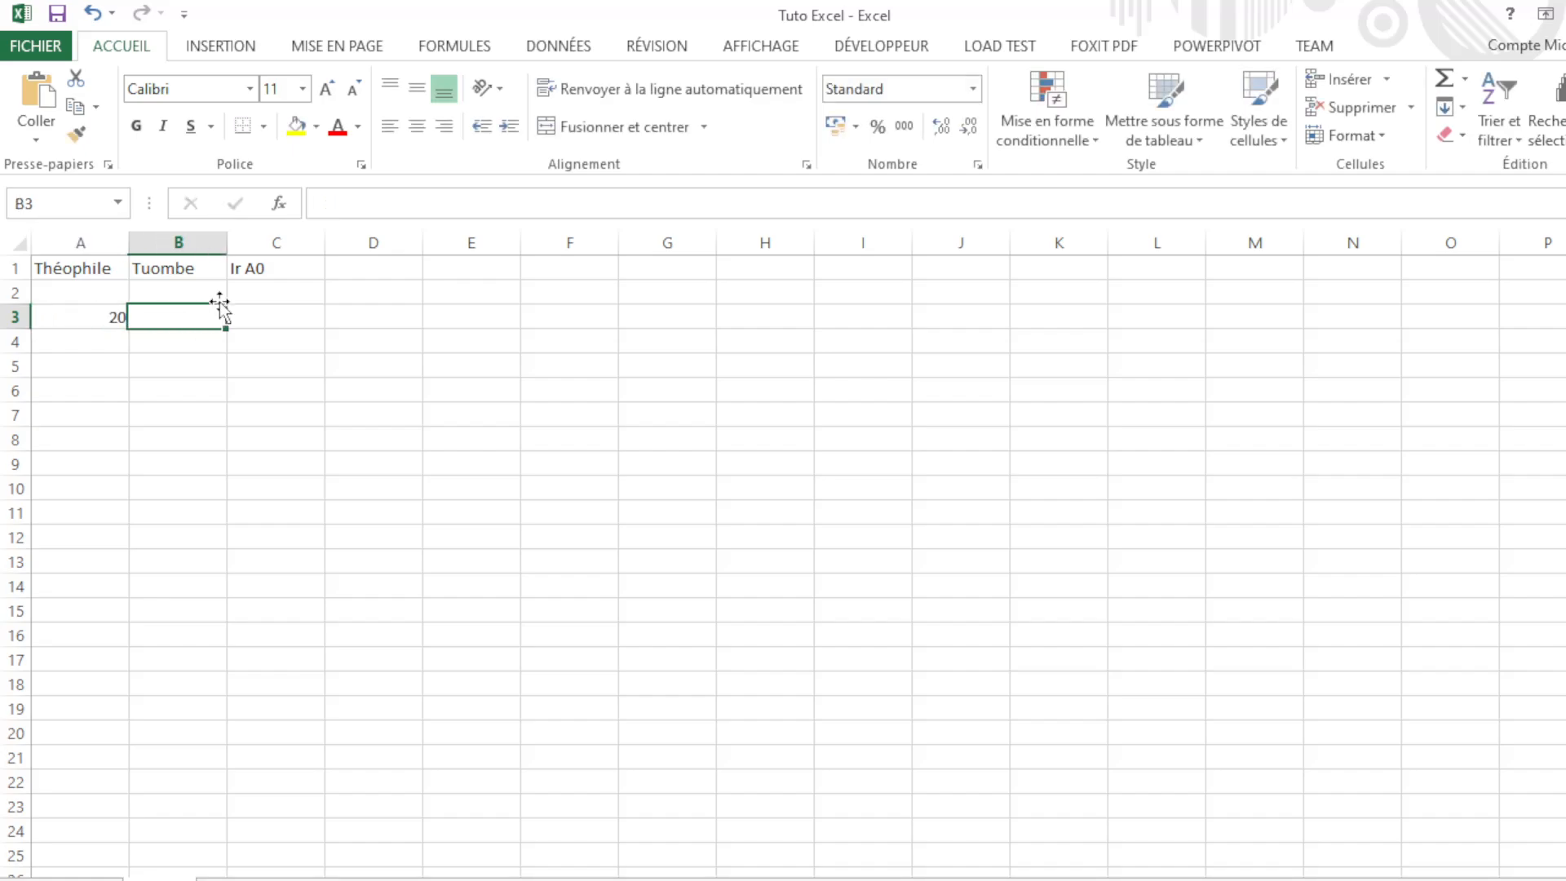
{"action": "type", "text": "200"}
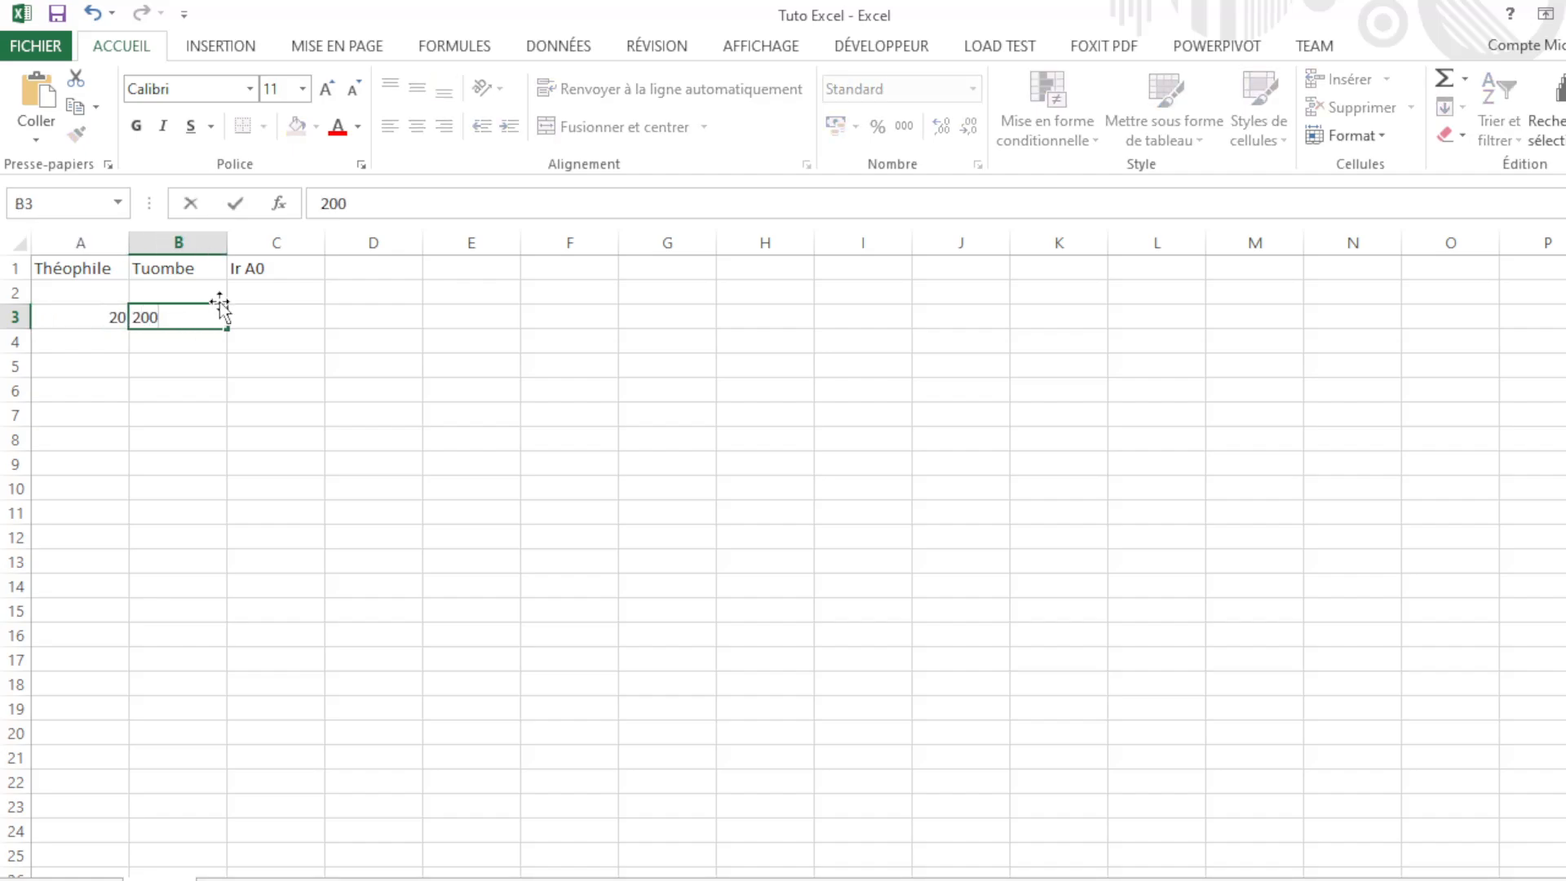
{"action": "key", "text": "Tab"}
{"action": "type", "text": "2"}
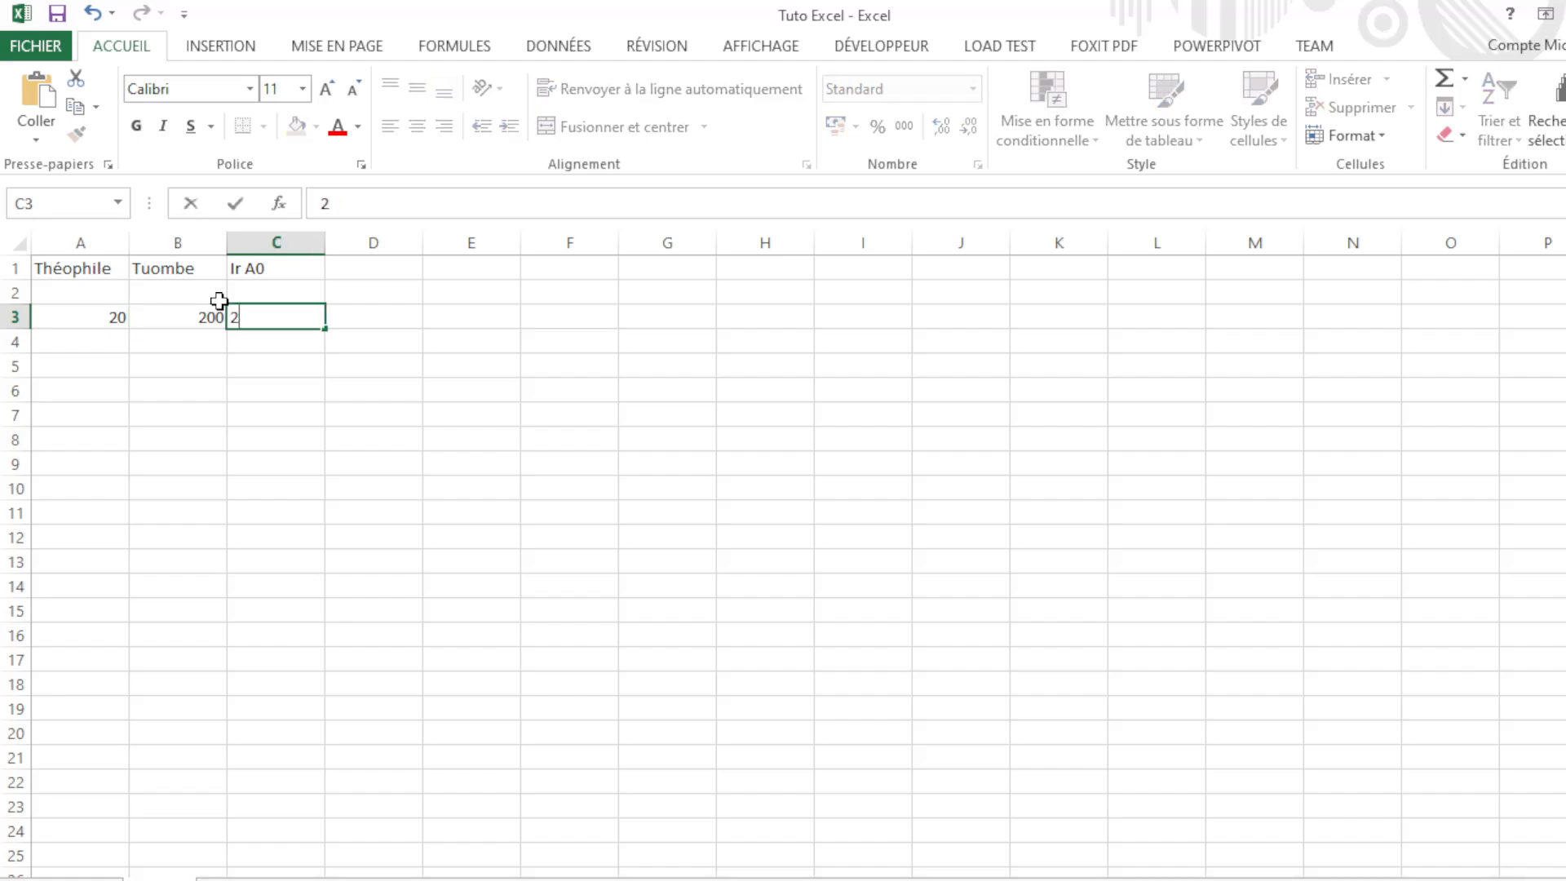
{"action": "type", "text": "000"}
{"action": "key", "text": "Tab"}
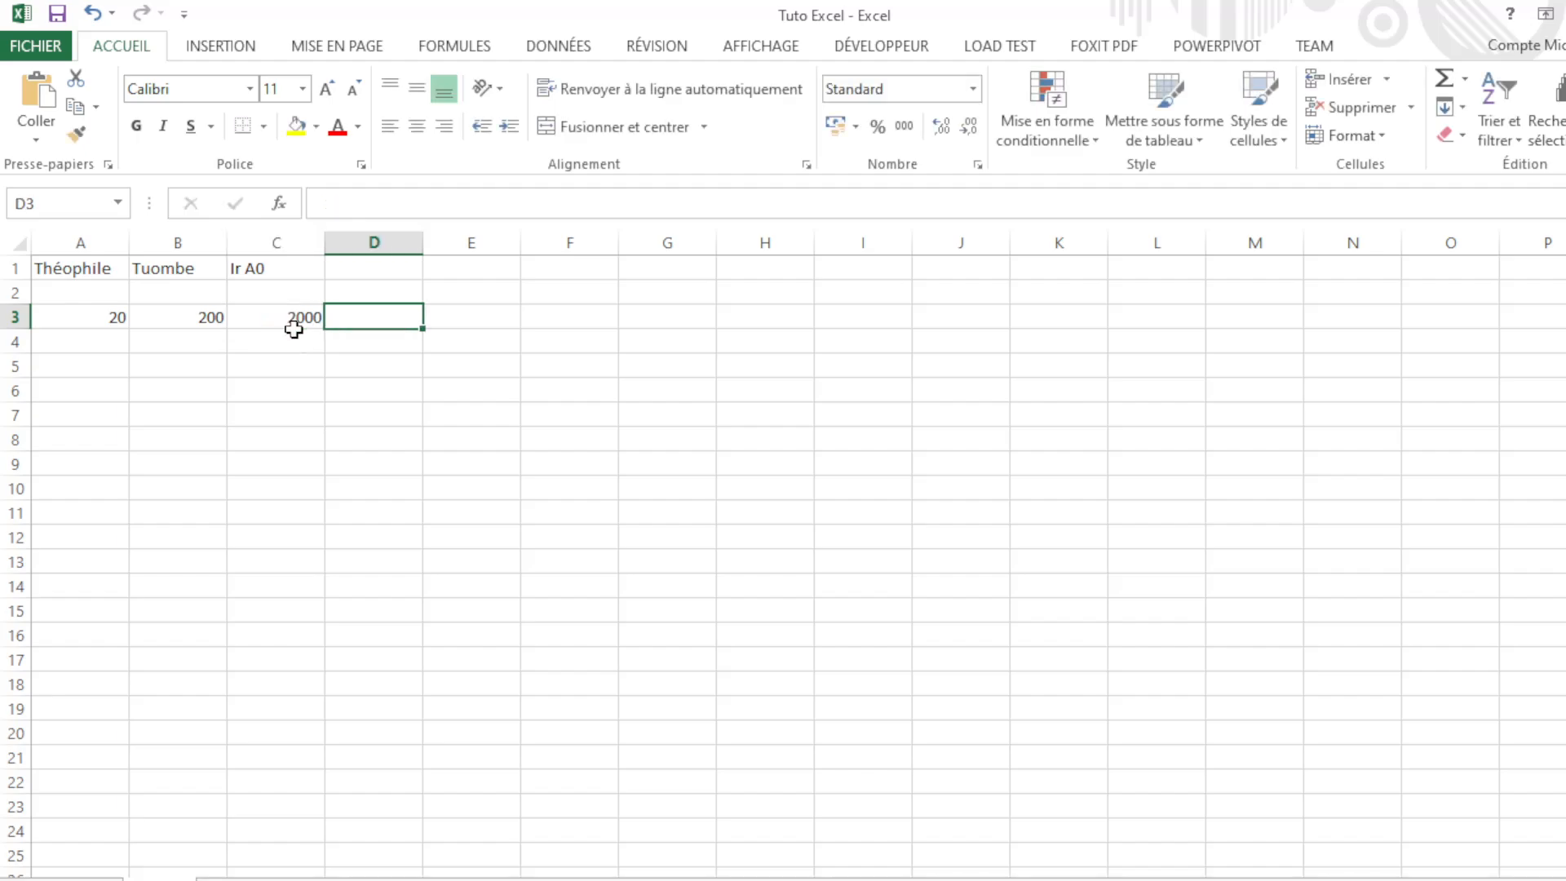
{"action": "left_click", "coordinate": [253, 318]}
{"action": "left_click", "coordinate": [148, 318]}
{"action": "left_click", "coordinate": [110, 318]}
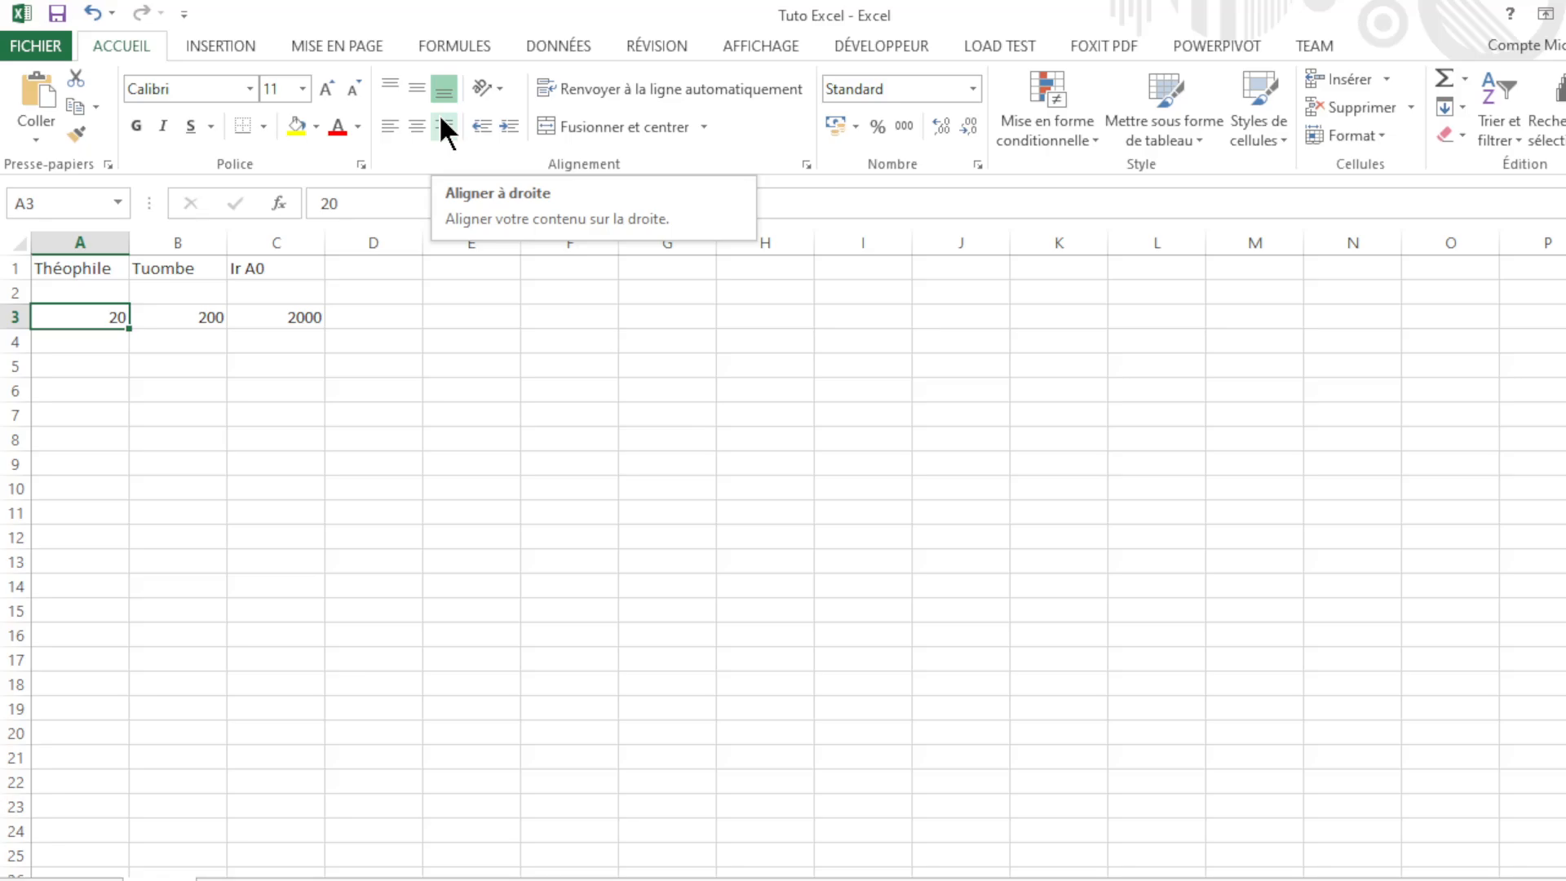
{"action": "left_click", "coordinate": [220, 318]}
{"action": "left_click", "coordinate": [268, 314]}
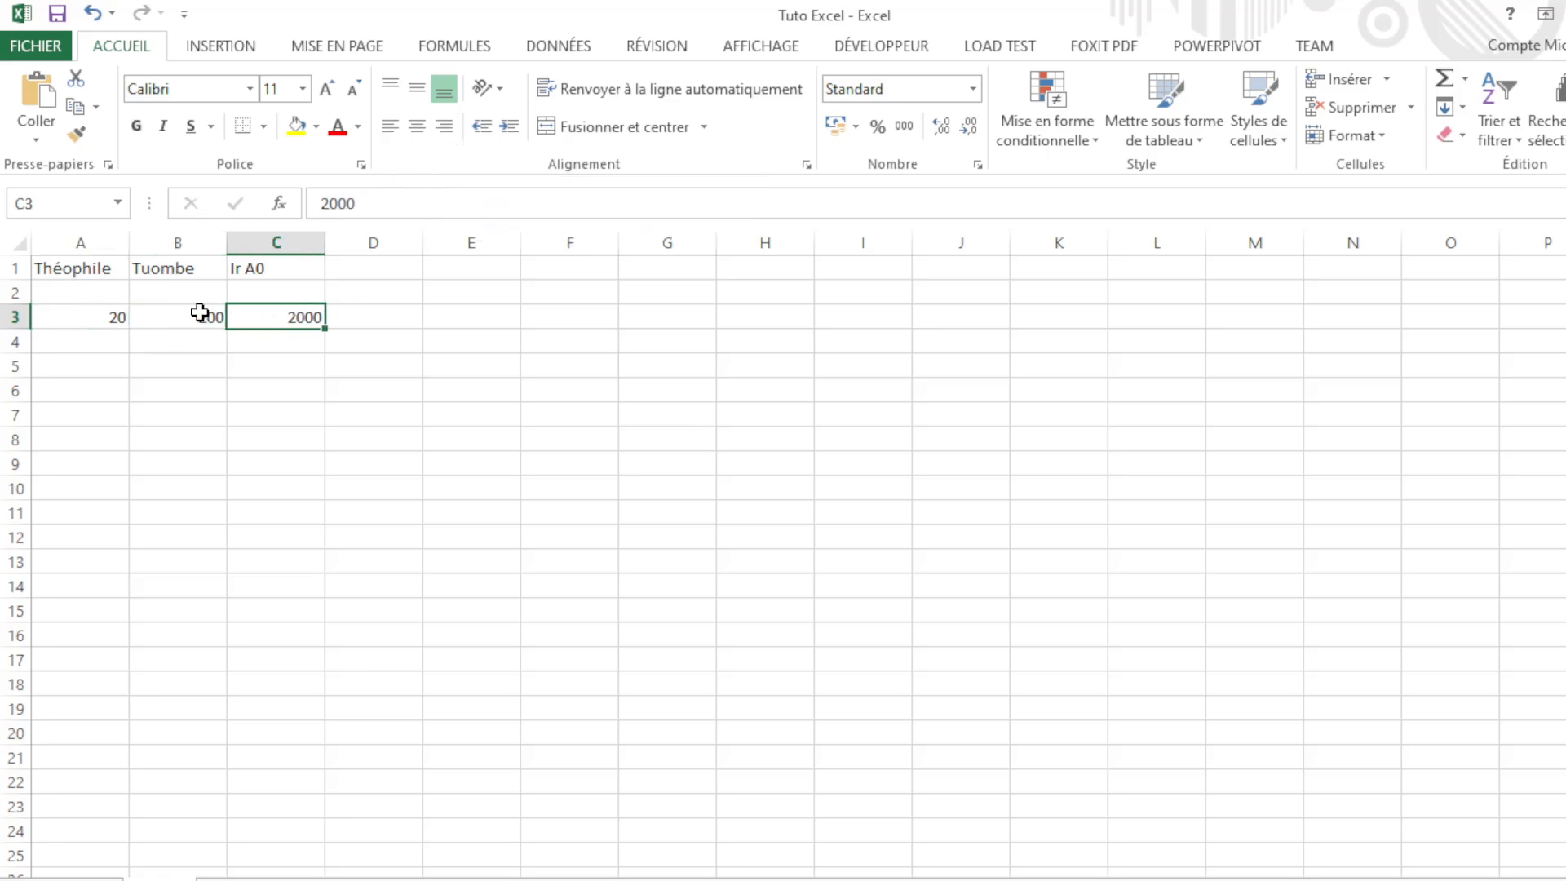
{"action": "left_click", "coordinate": [114, 320]}
{"action": "left_click", "coordinate": [173, 318]}
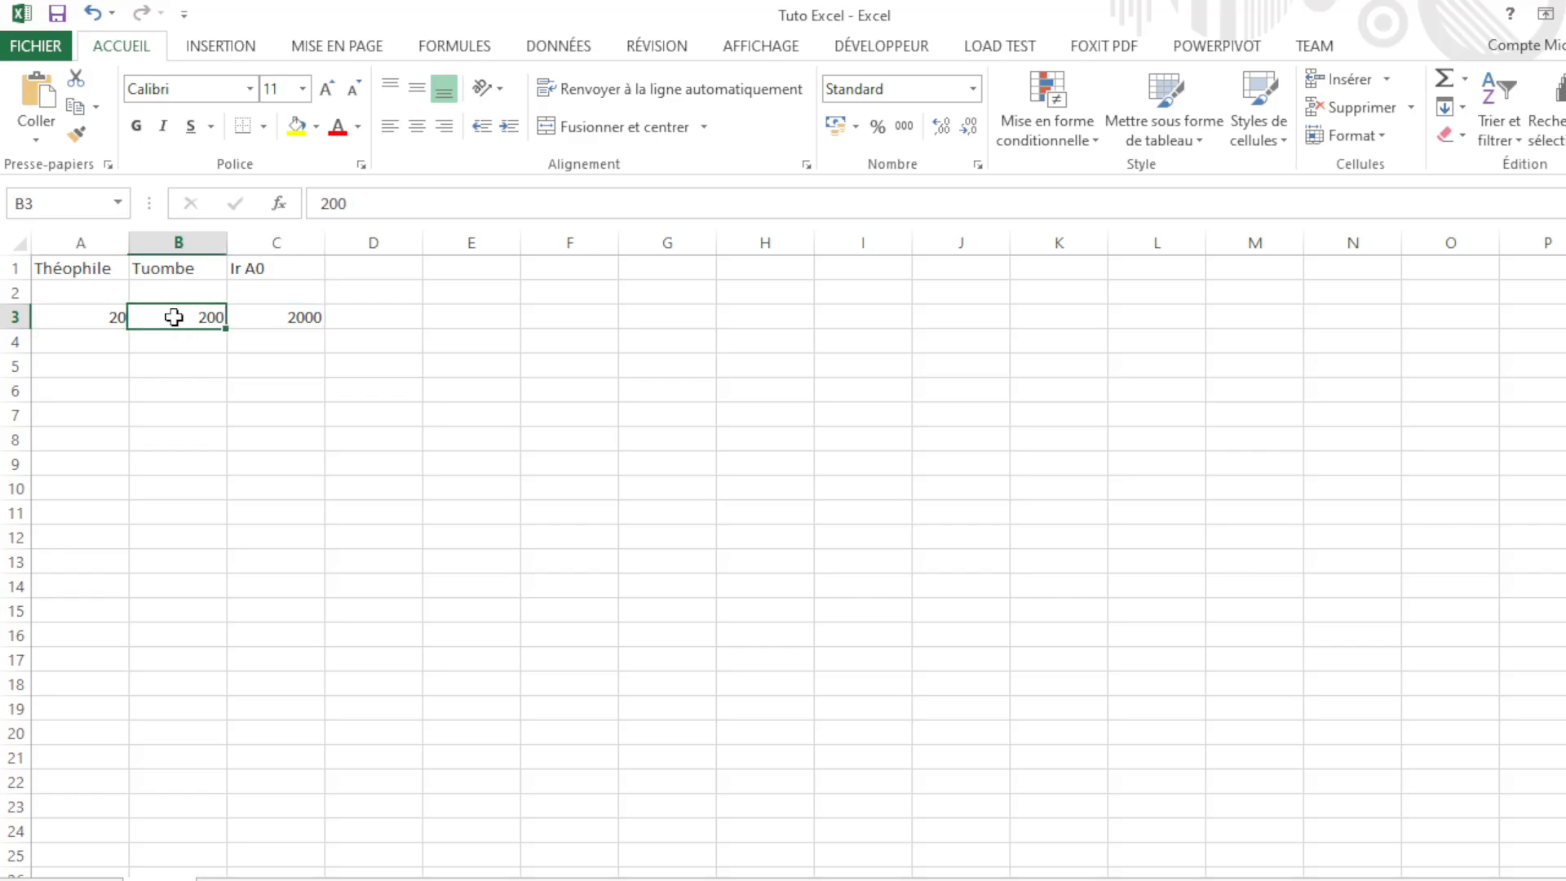
{"action": "left_click", "coordinate": [260, 314]}
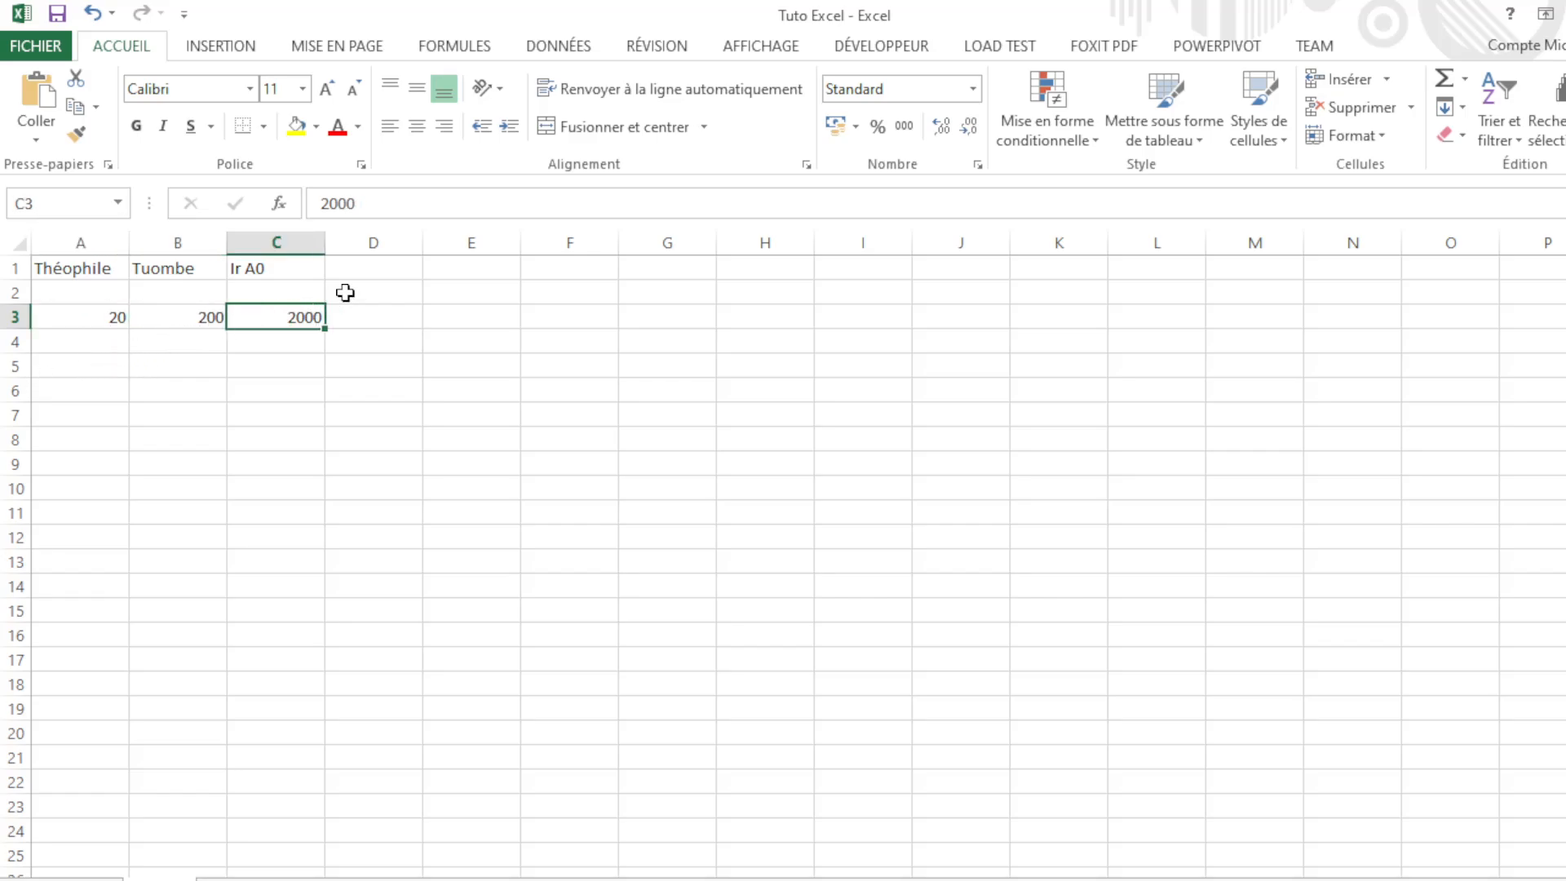
{"action": "left_click", "coordinate": [102, 367]}
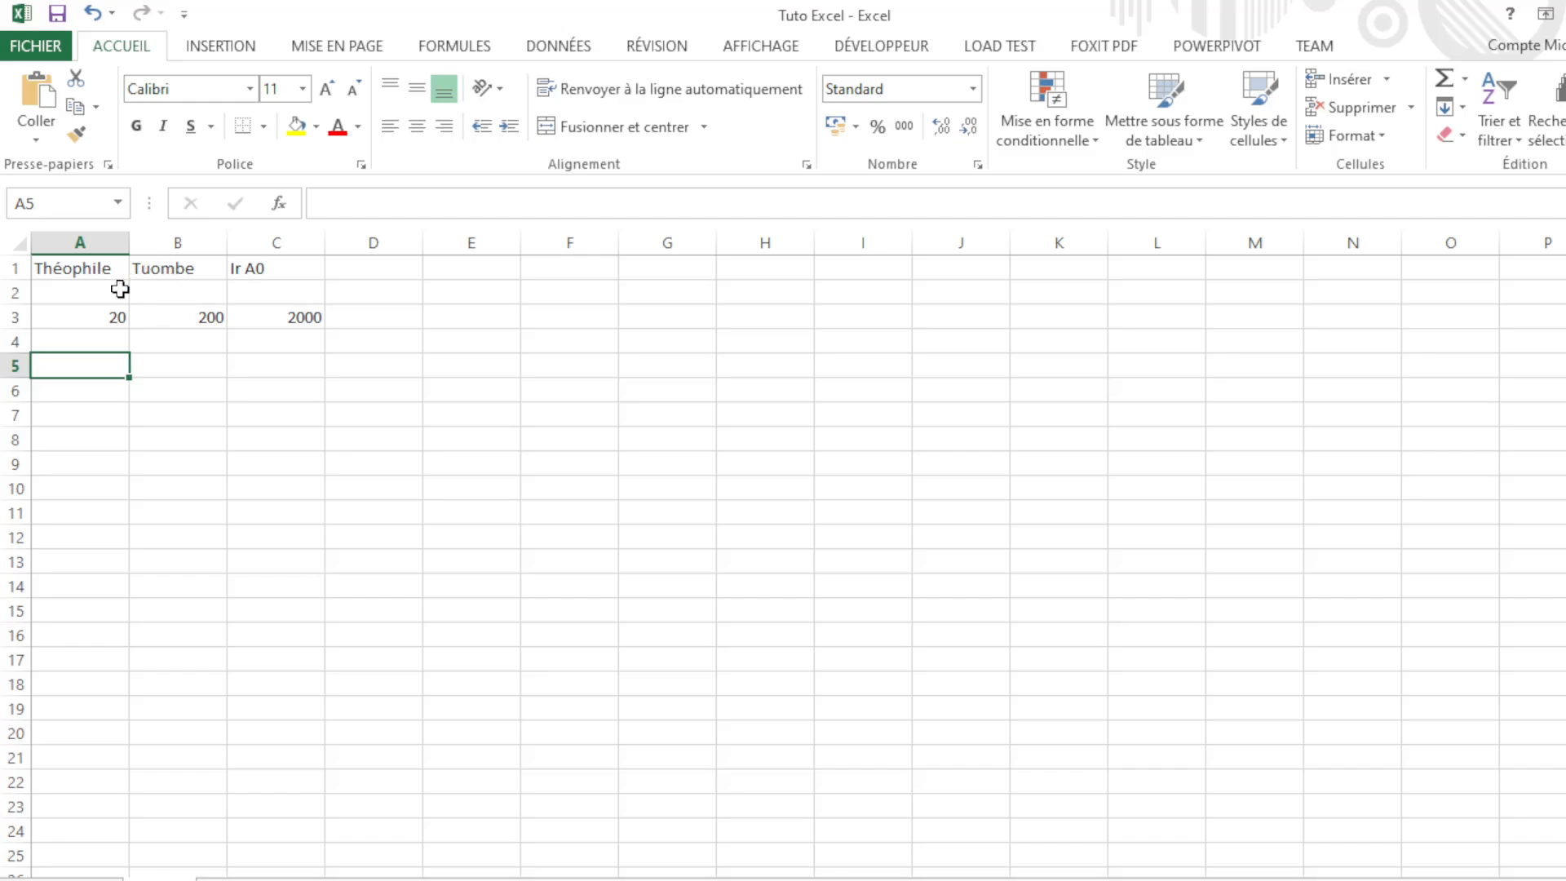
{"action": "left_click", "coordinate": [97, 318]}
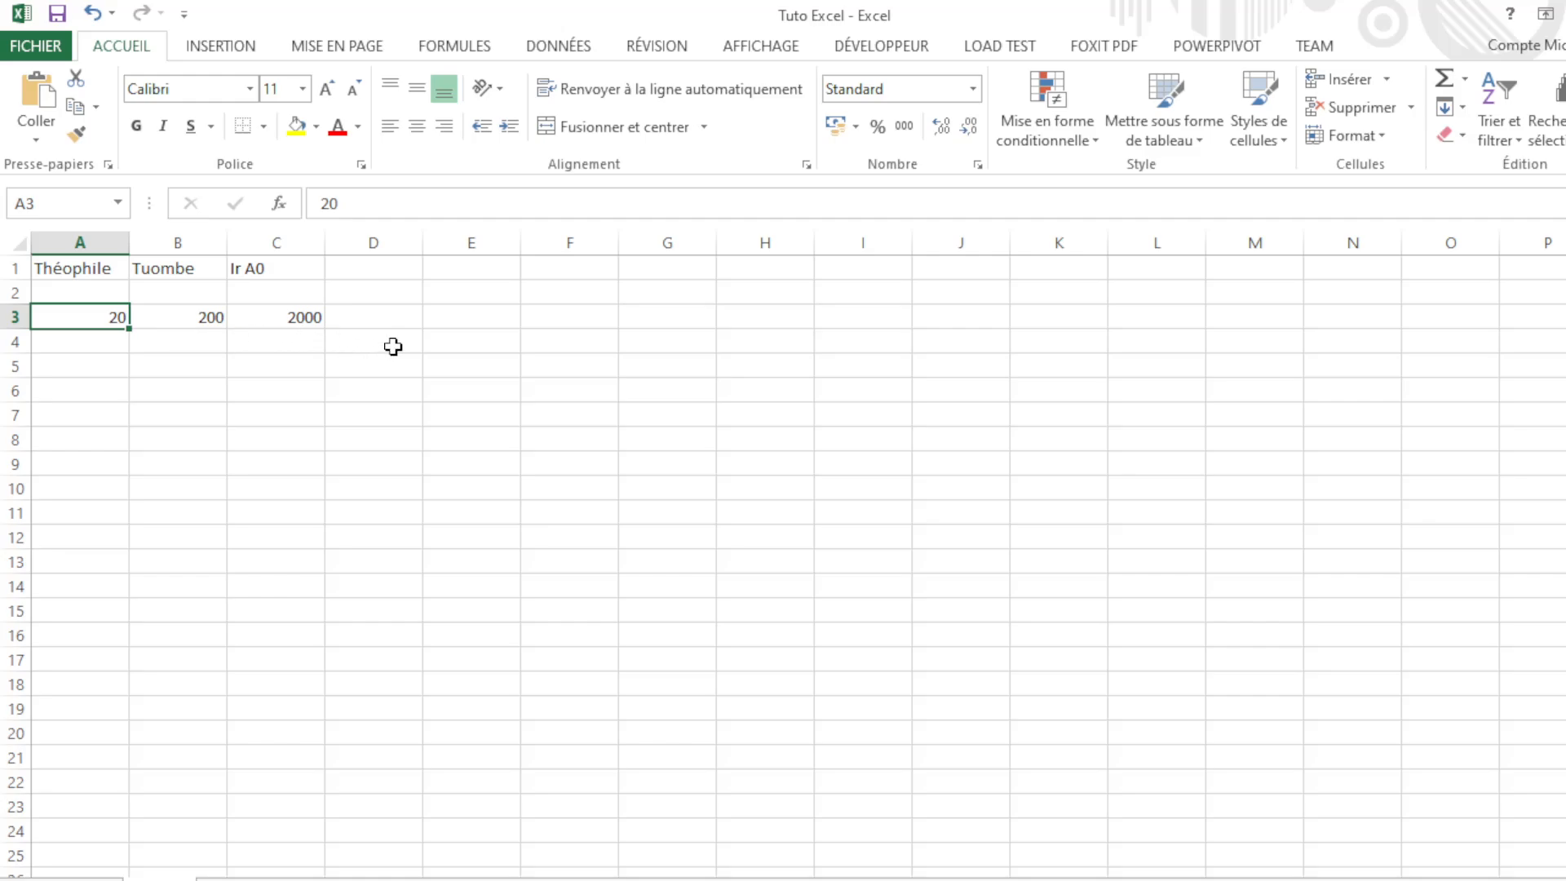
{"action": "left_click", "coordinate": [83, 384]}
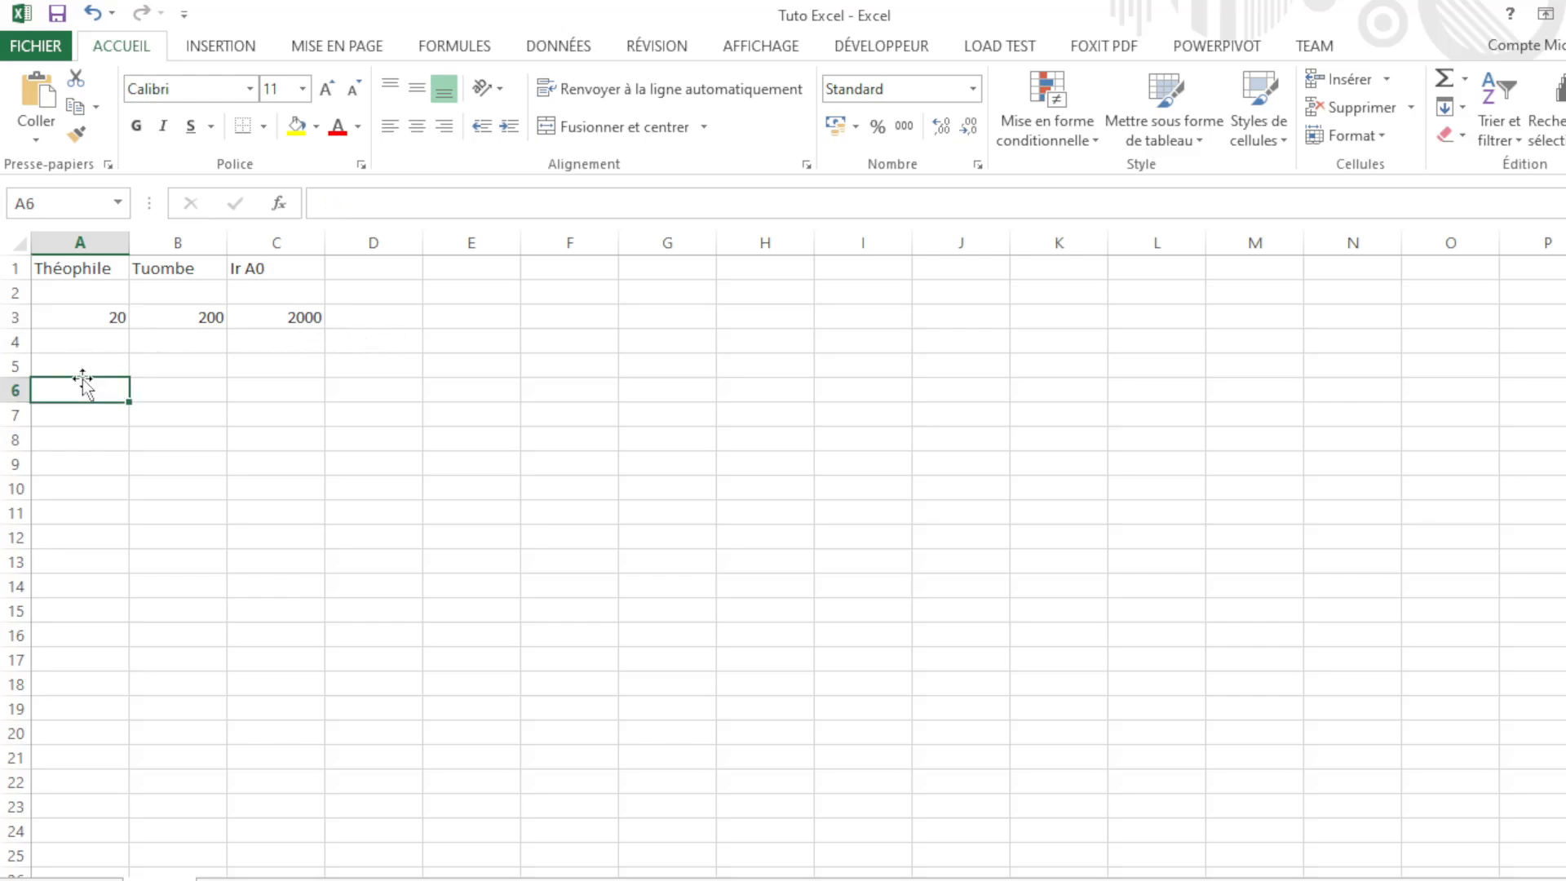
{"action": "left_click", "coordinate": [91, 364]}
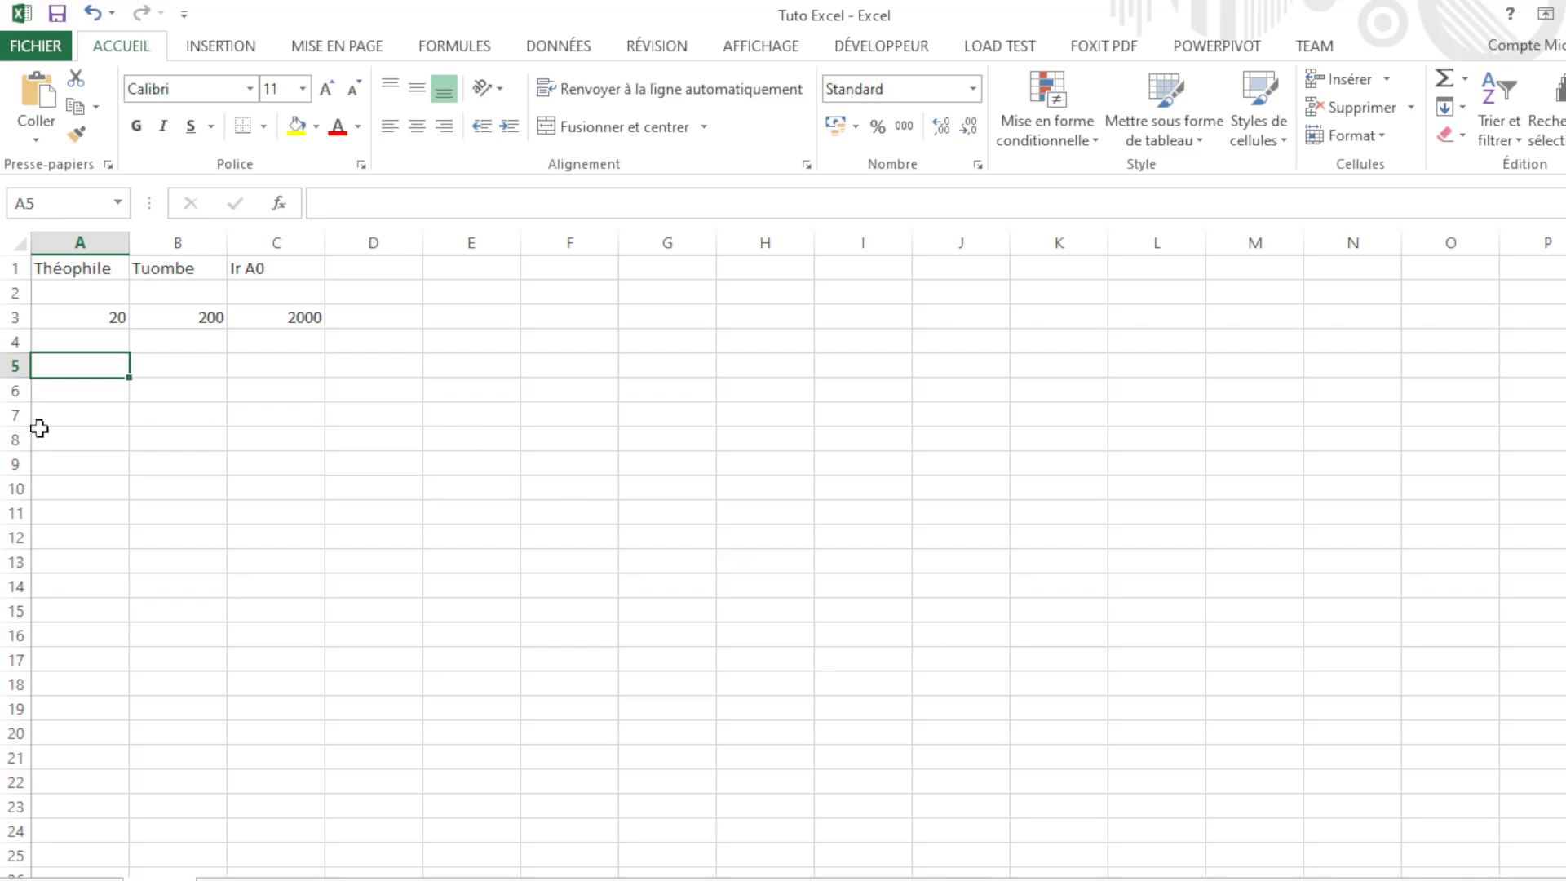
Step: Type 01 04 2025 in A5, try filling it down, then reselect A5
{"action": "type", "text": "01"}
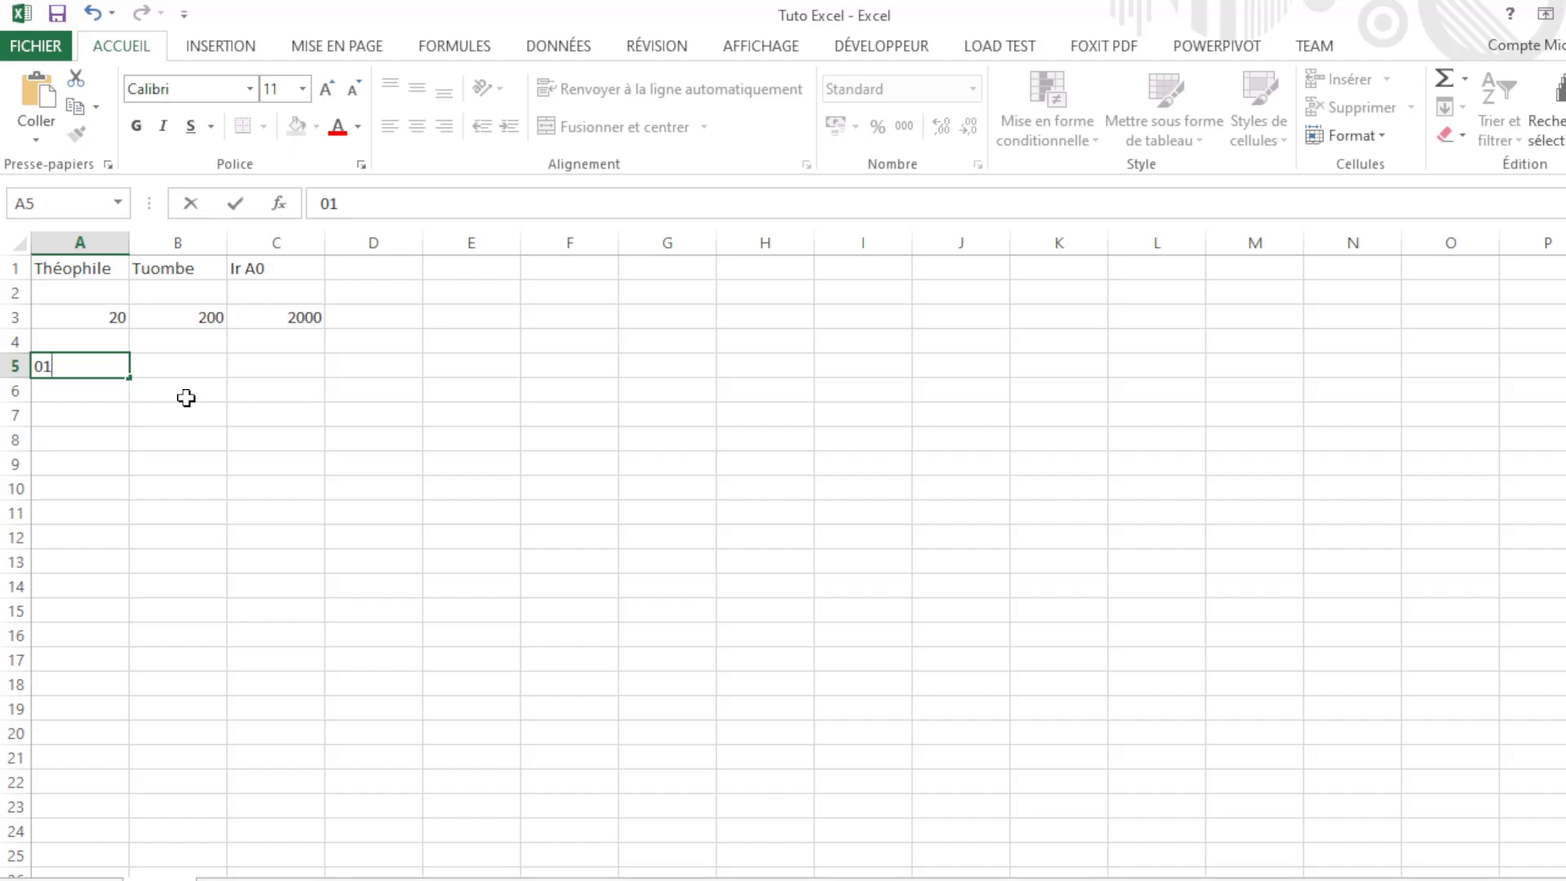
{"action": "type", "text": "04 2025"}
{"action": "key", "text": "Tab"}
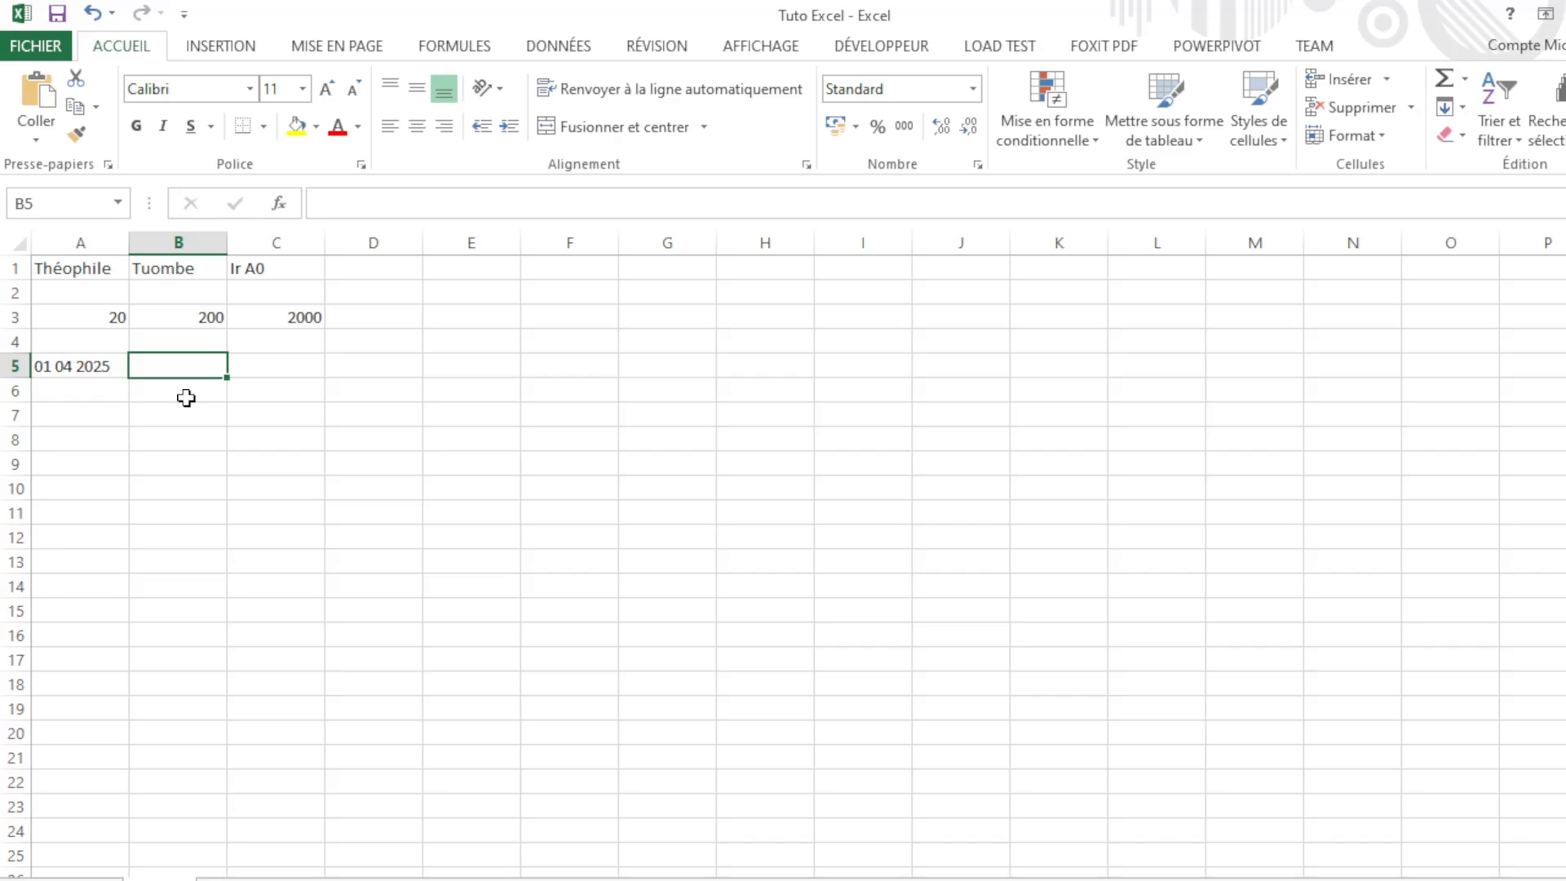
{"action": "left_click", "coordinate": [85, 372]}
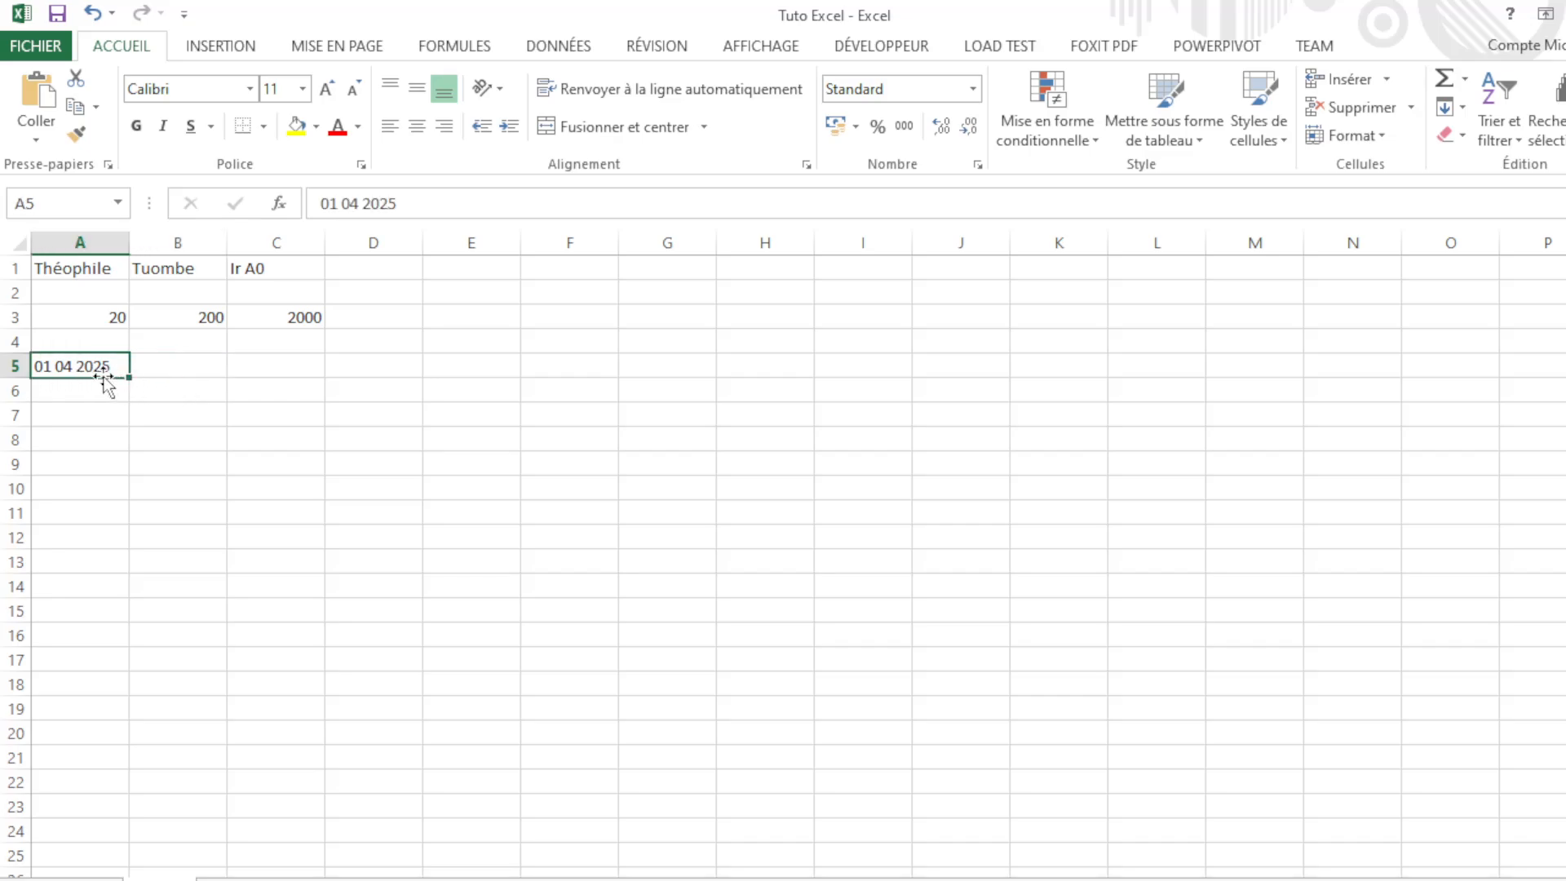
{"action": "mouse_move", "coordinate": [134, 381]}
{"action": "left_mouse_down"}
{"action": "mouse_move", "coordinate": [132, 395]}
{"action": "mouse_move", "coordinate": [129, 379]}
{"action": "left_mouse_up"}
{"action": "left_click", "coordinate": [208, 366]}
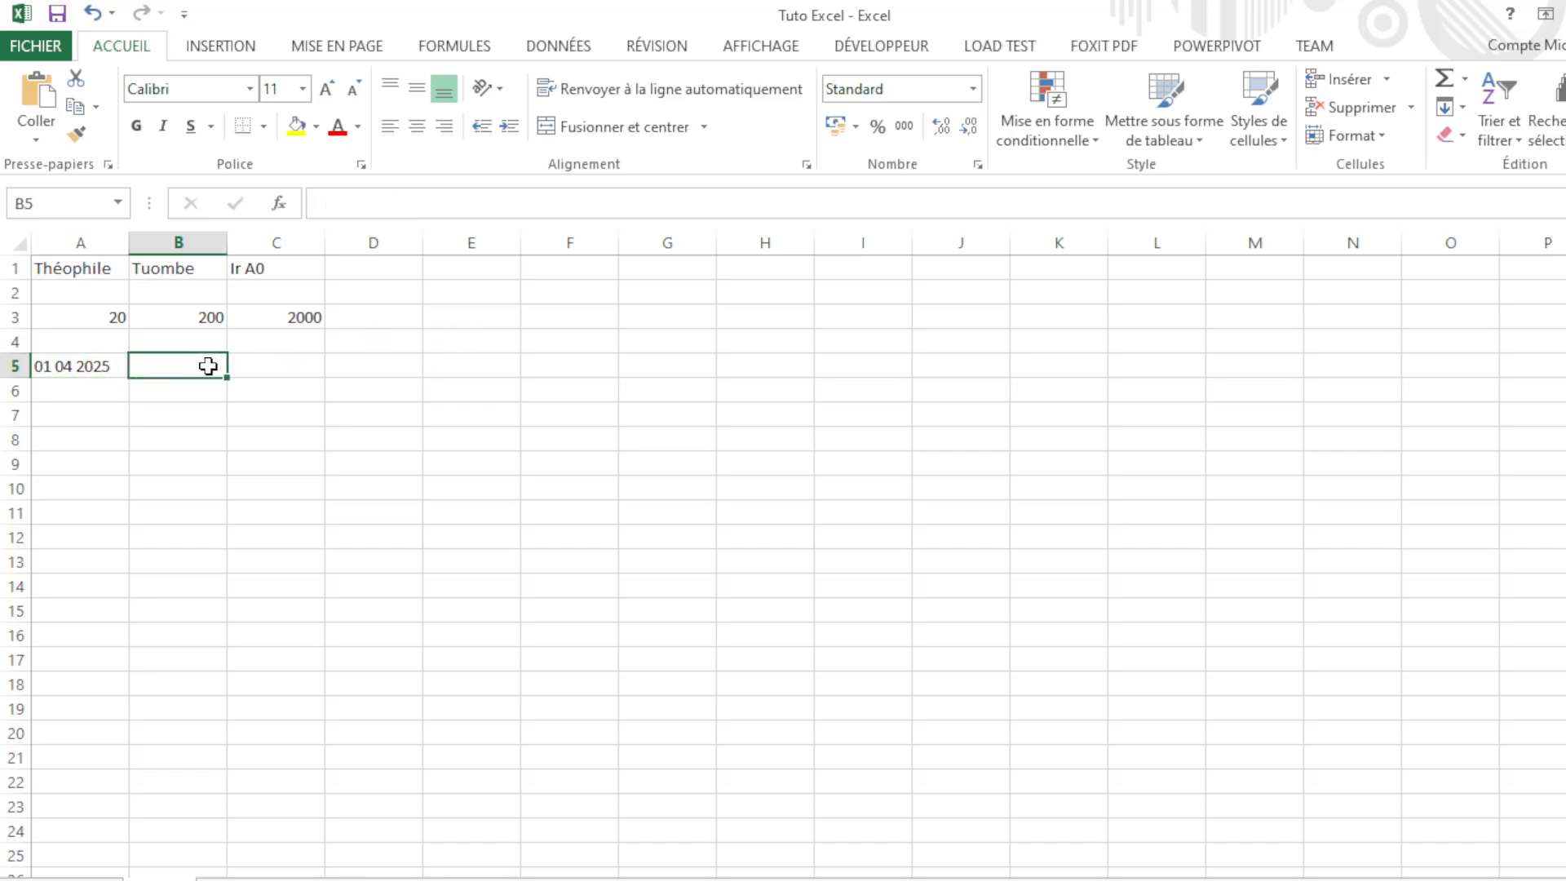
{"action": "left_click", "coordinate": [55, 373]}
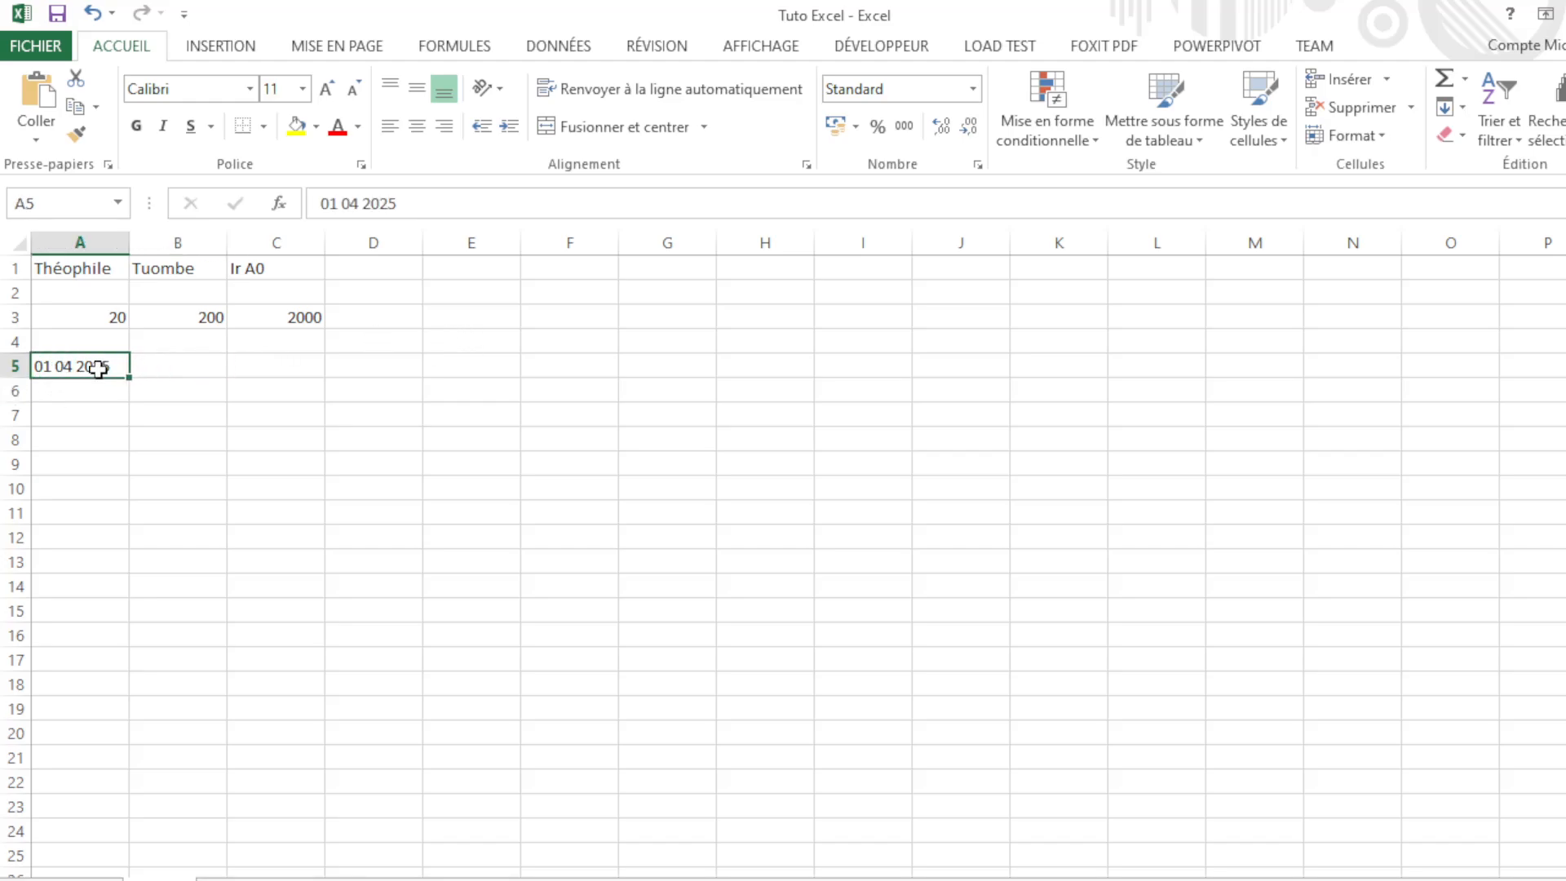
{"action": "left_click", "coordinate": [161, 367]}
{"action": "left_click", "coordinate": [99, 366]}
Step: Edit A5, replacing the spaces with hyphens to make 01-04-2025, and commit it
{"action": "double_click", "coordinate": [63, 367]}
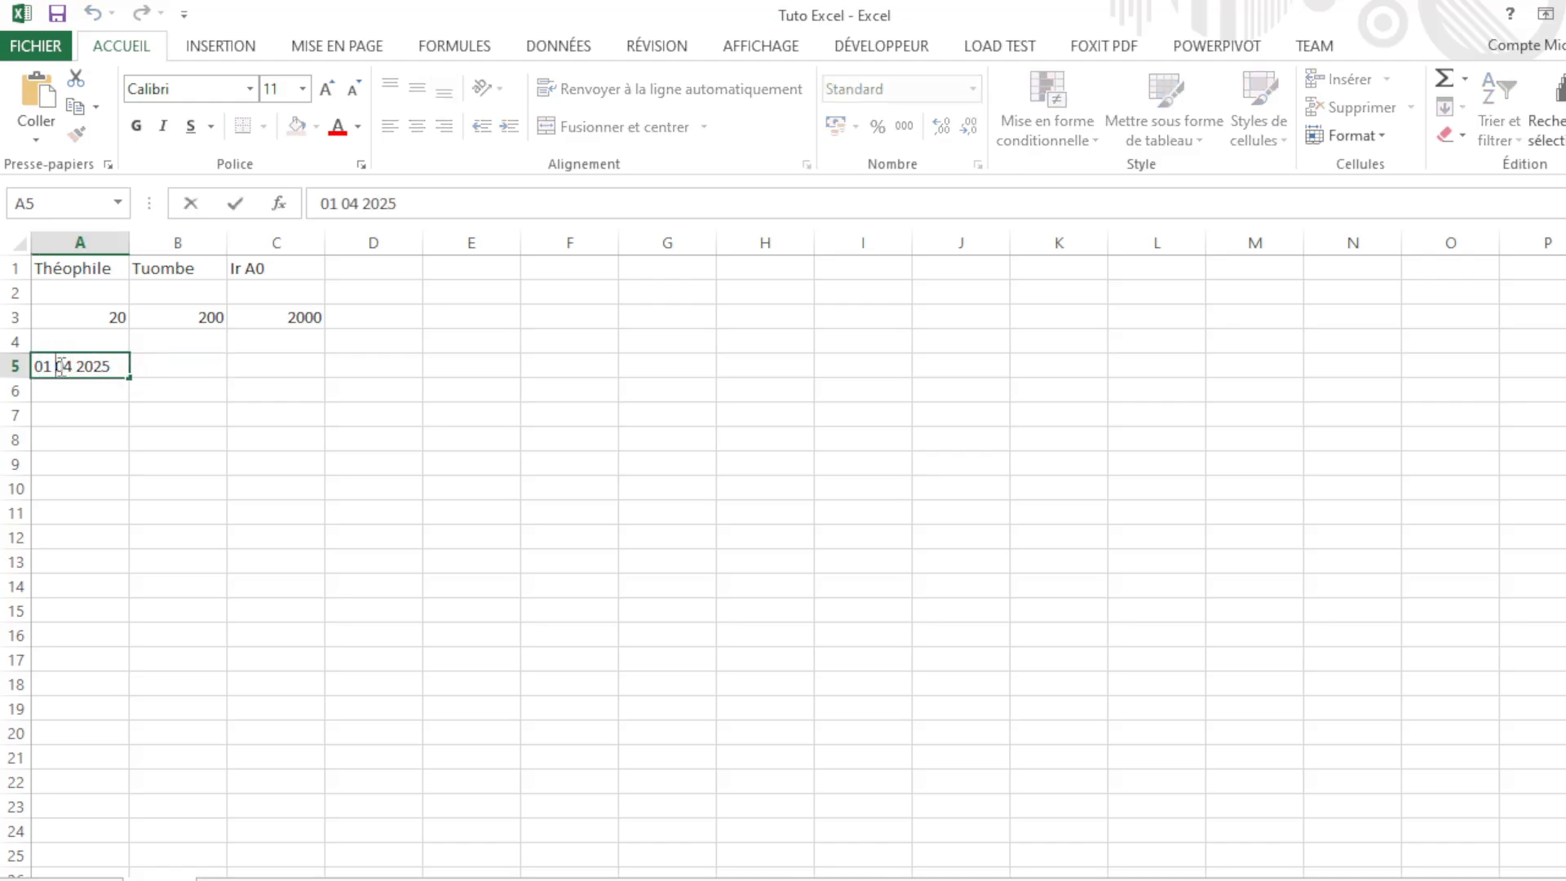
{"action": "key", "text": "BackSpace"}
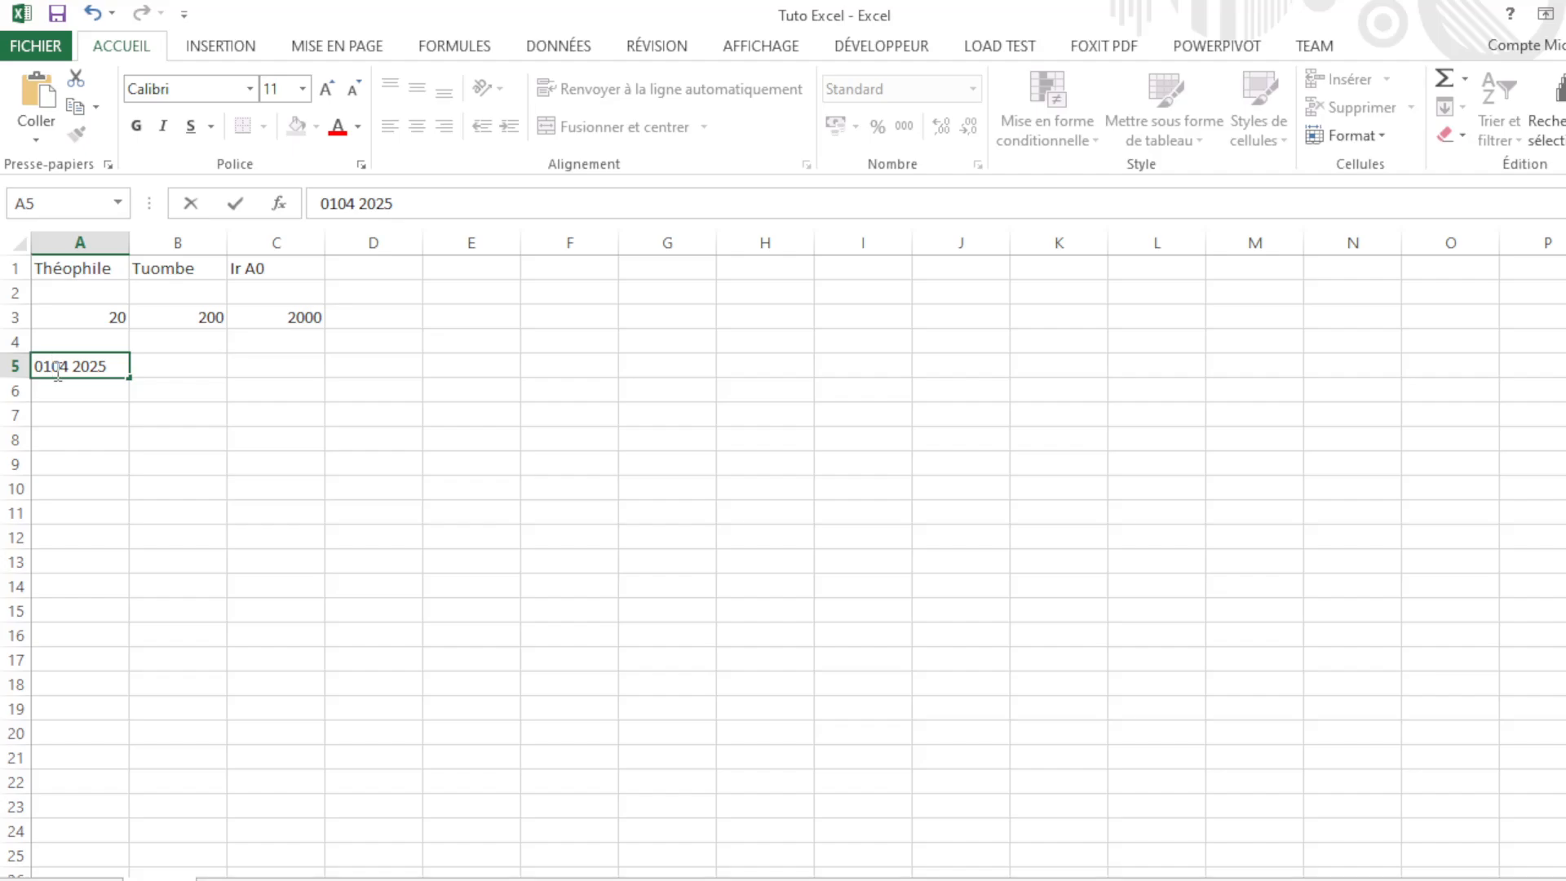
{"action": "type", "text": "-"}
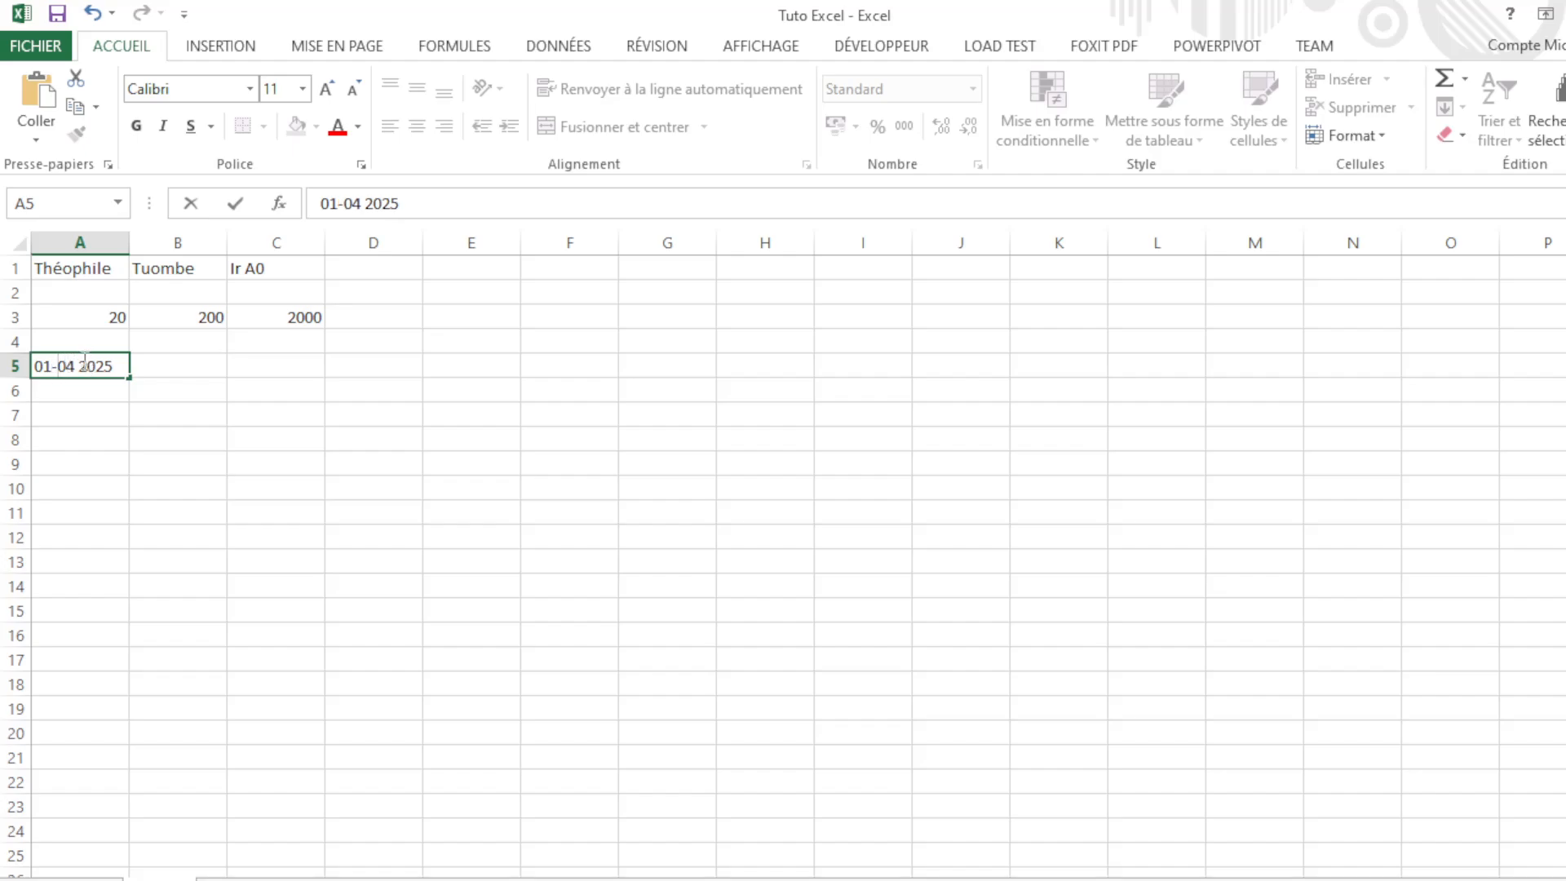
{"action": "key", "text": "BackSpace"}
{"action": "type", "text": "-"}
{"action": "key", "text": "Tab"}
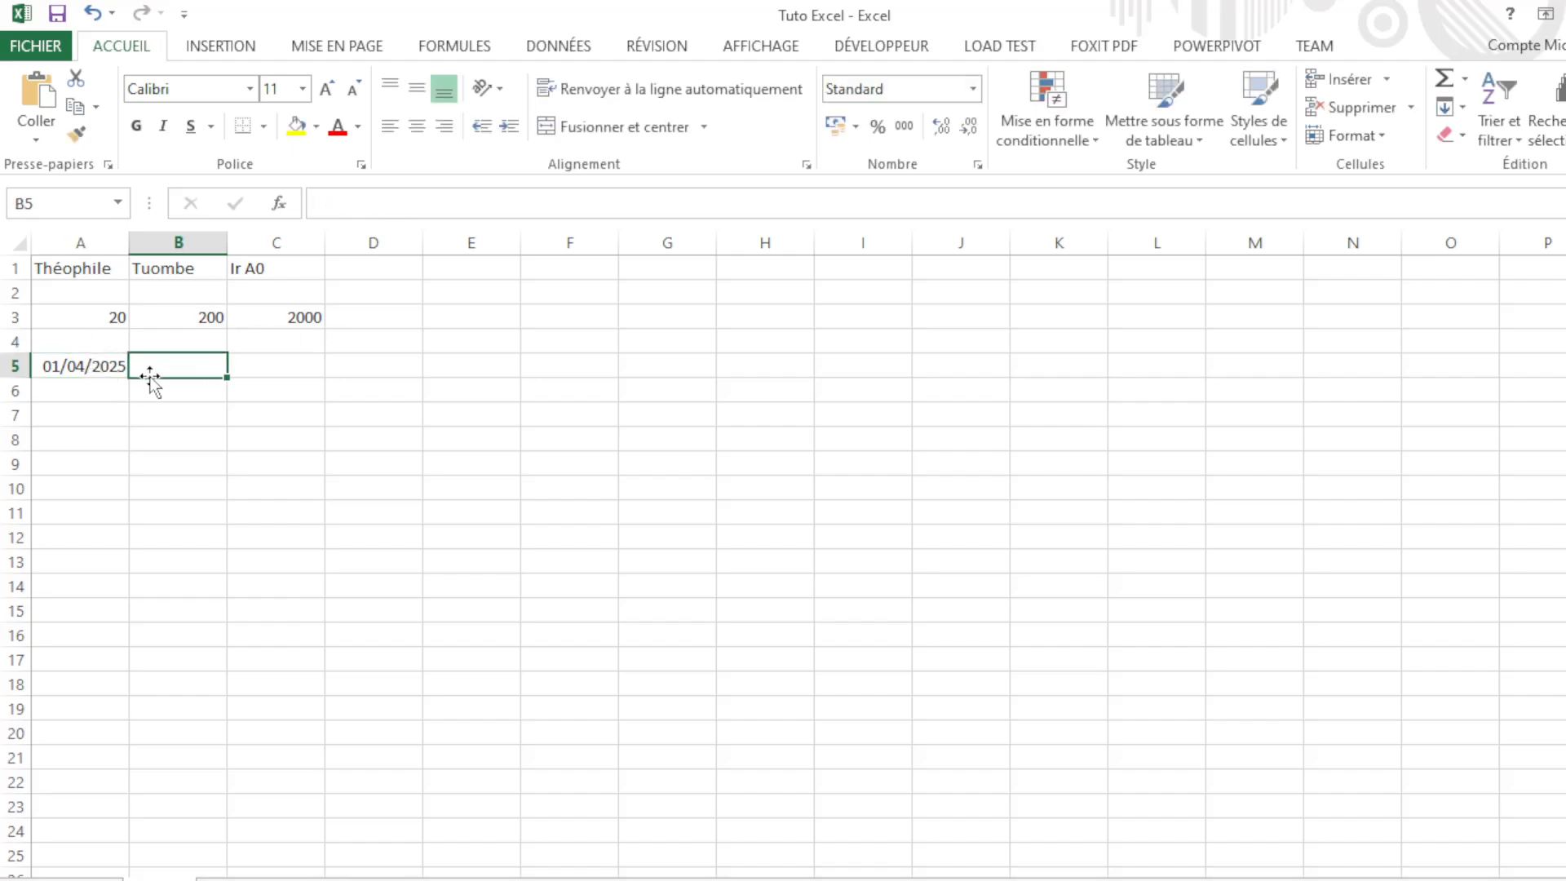
{"action": "left_click", "coordinate": [89, 368]}
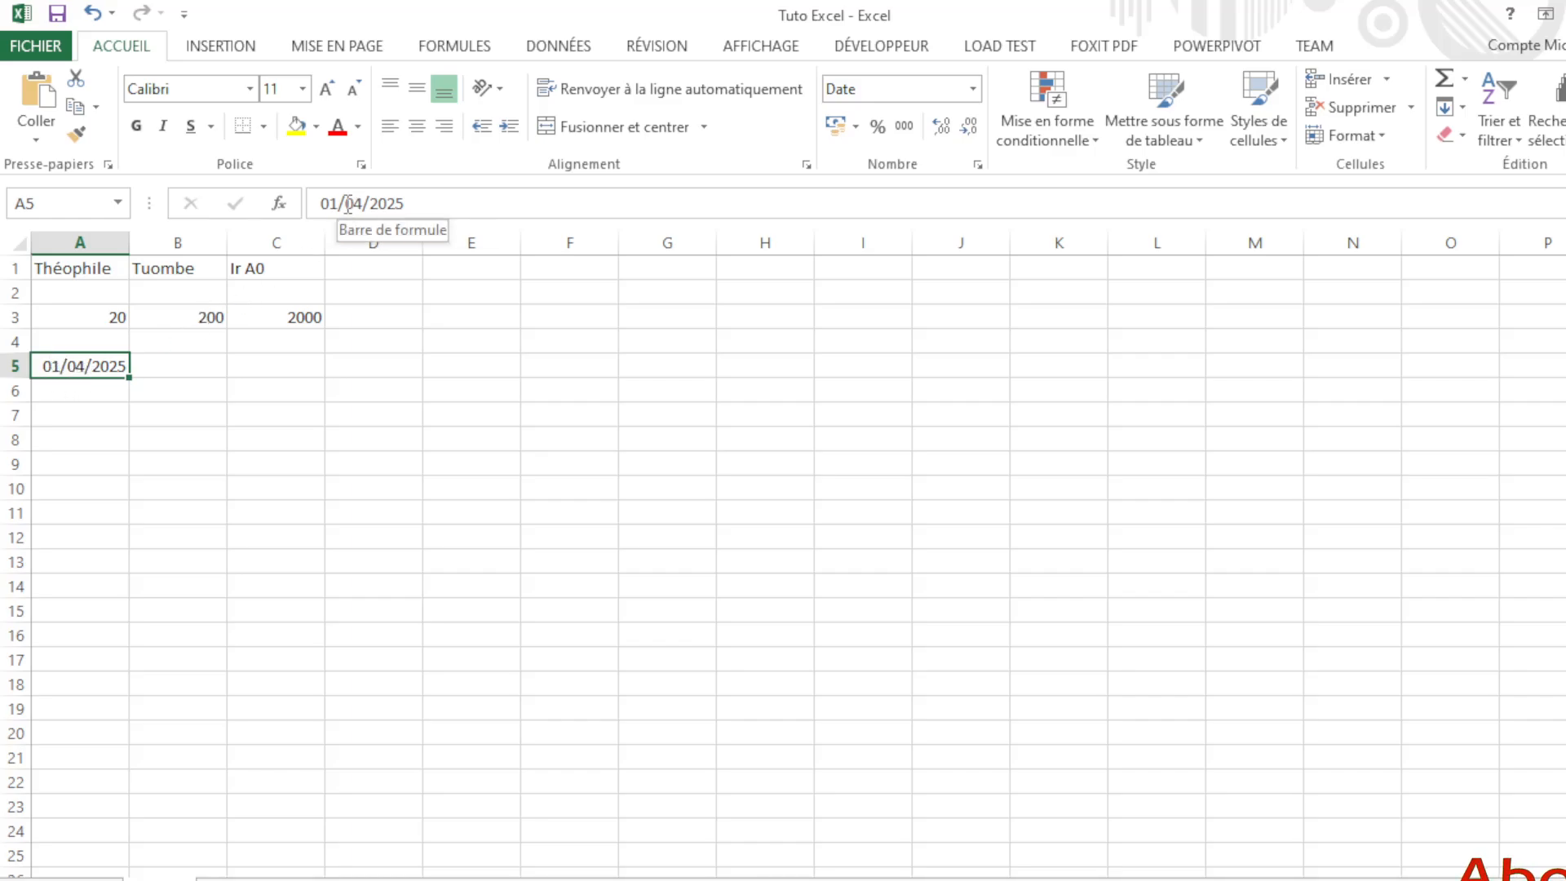
{"action": "left_click_drag", "start_coordinate": [357, 206], "coordinate": [367, 204]}
{"action": "left_click", "coordinate": [372, 208]}
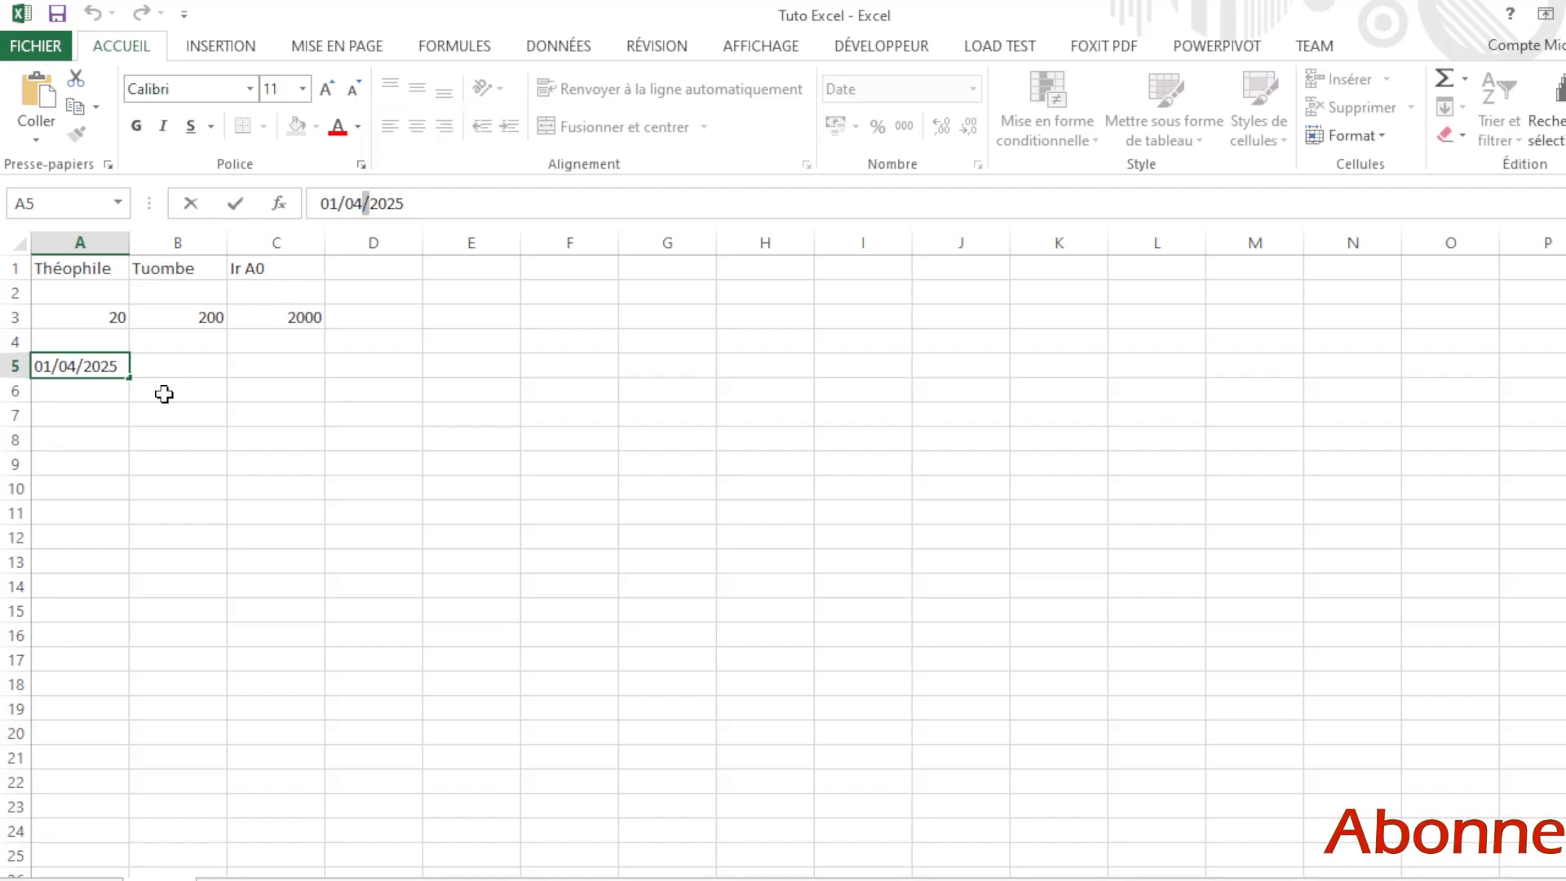
{"action": "left_click", "coordinate": [173, 365]}
{"action": "left_click", "coordinate": [115, 364]}
{"action": "left_click", "coordinate": [199, 365]}
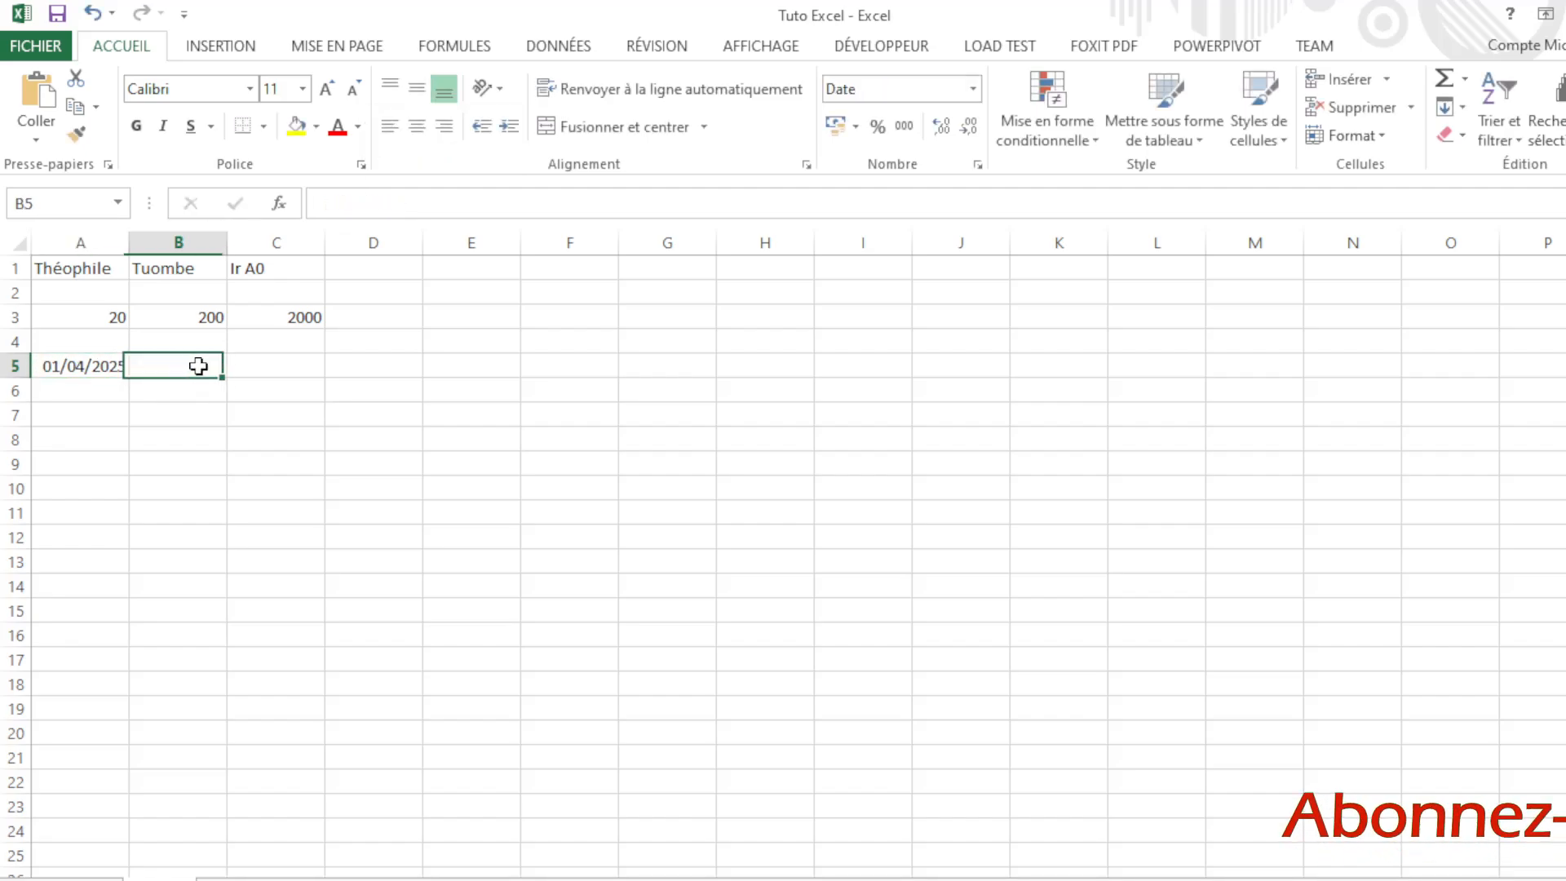
{"action": "left_click", "coordinate": [101, 371]}
{"action": "left_click", "coordinate": [164, 367]}
{"action": "left_click", "coordinate": [94, 364]}
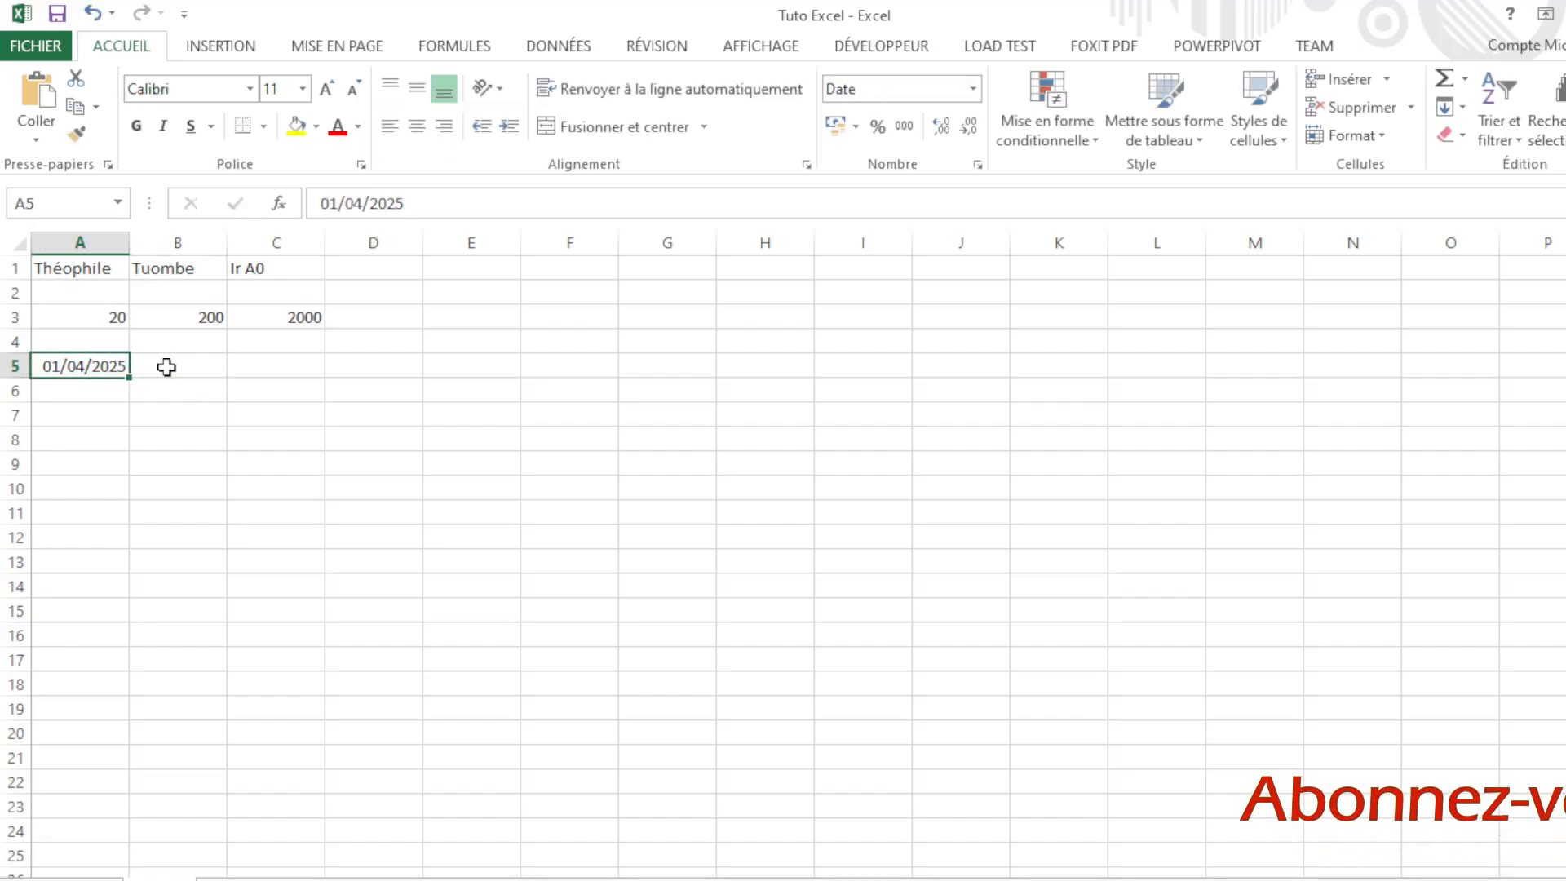
{"action": "left_click", "coordinate": [167, 367]}
{"action": "left_click", "coordinate": [122, 372]}
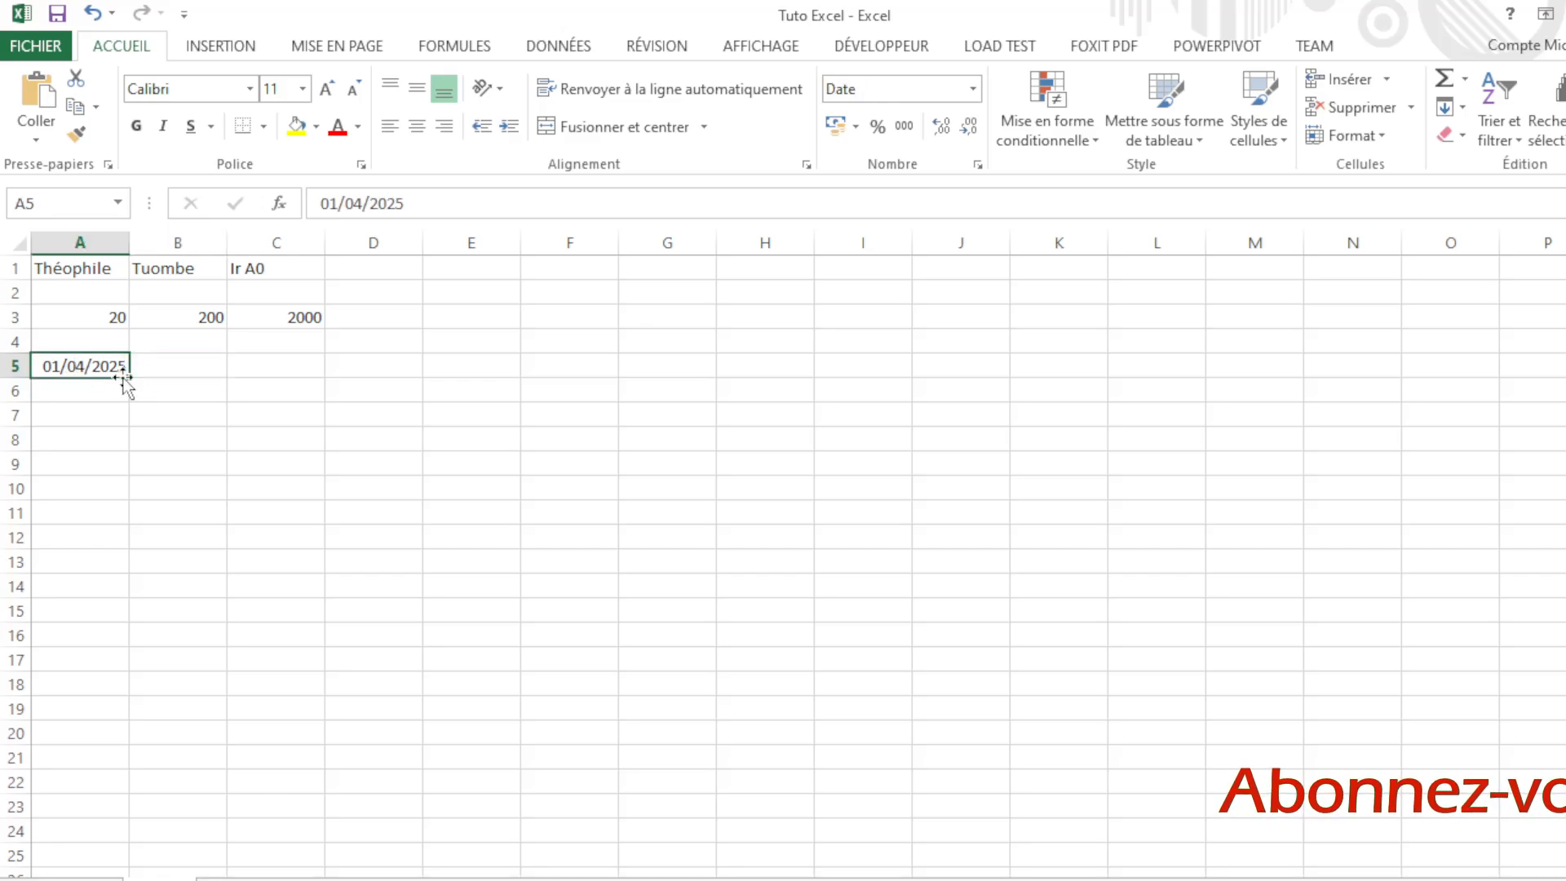
{"action": "left_click", "coordinate": [180, 366]}
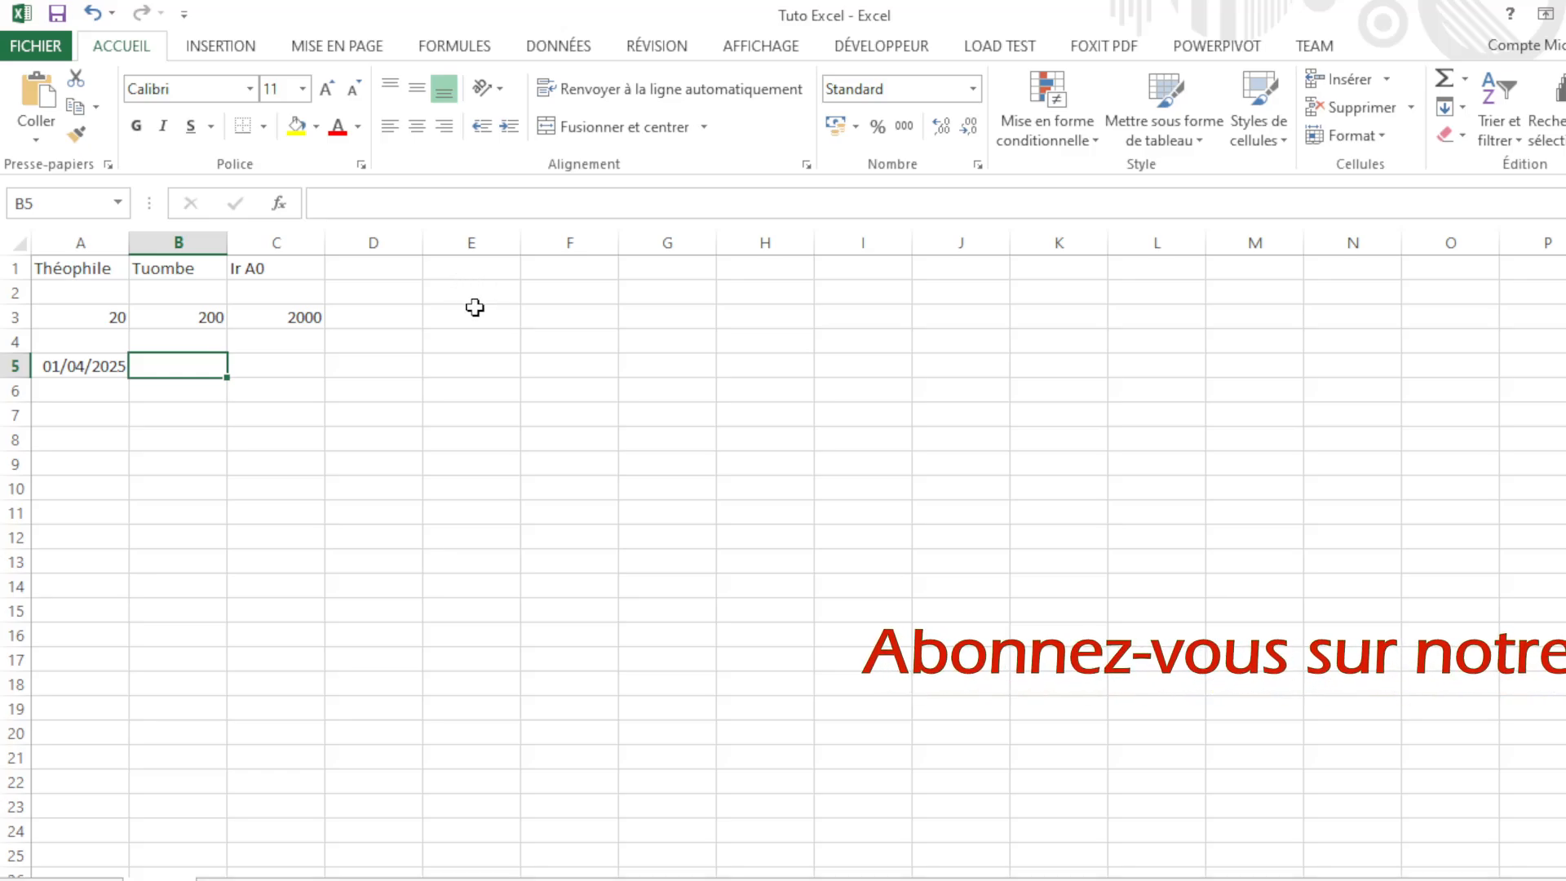
Step: Enter 1 in E1 and narrow column E to about 60 pixels
{"action": "left_click", "coordinate": [467, 274]}
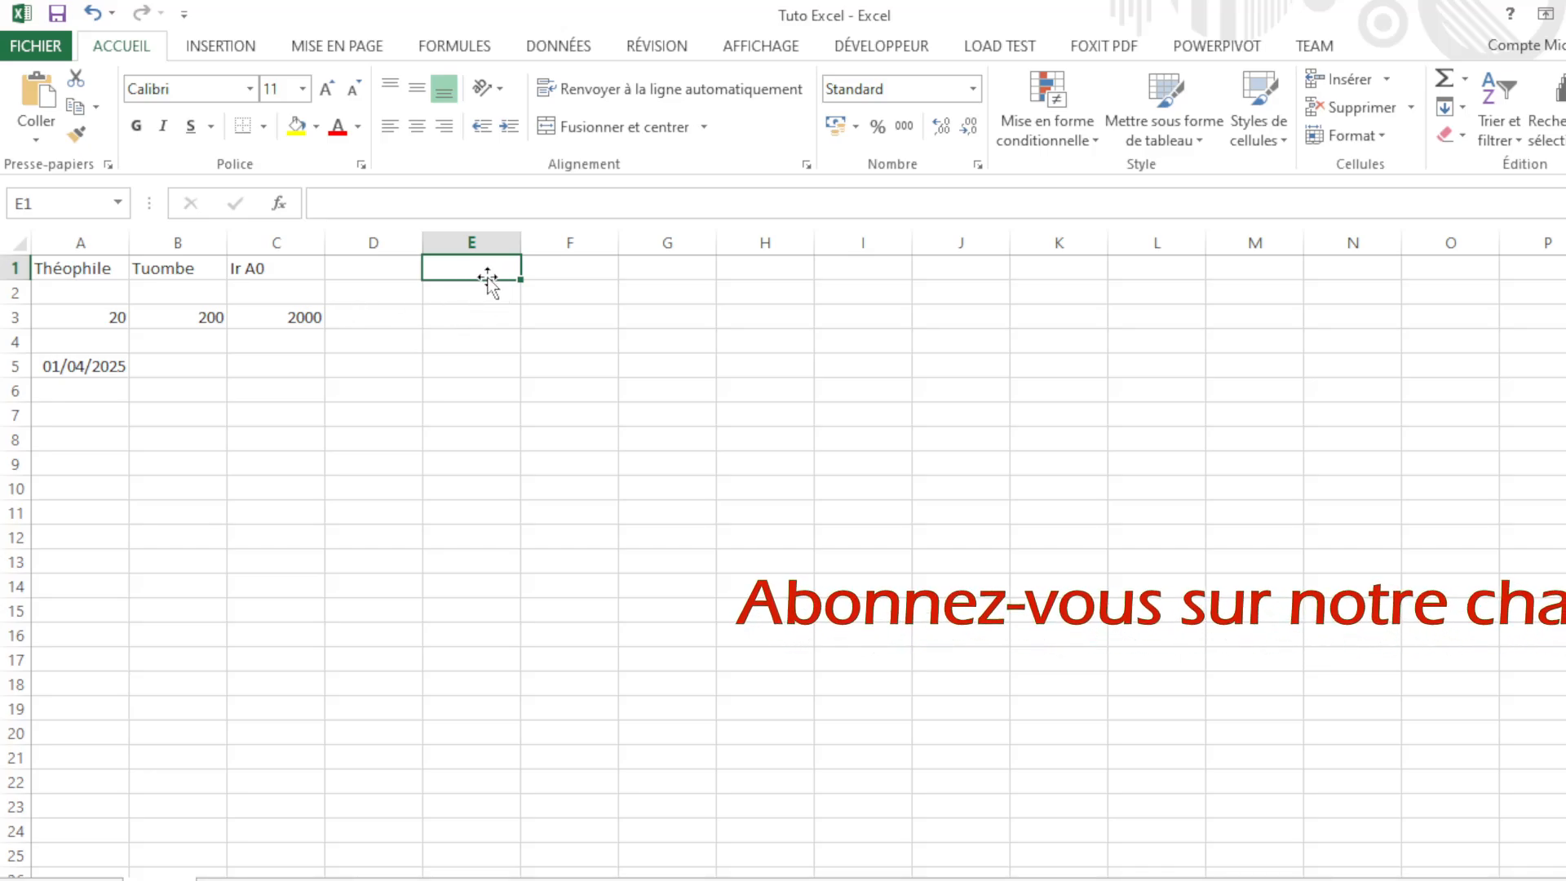
{"action": "type", "text": "1"}
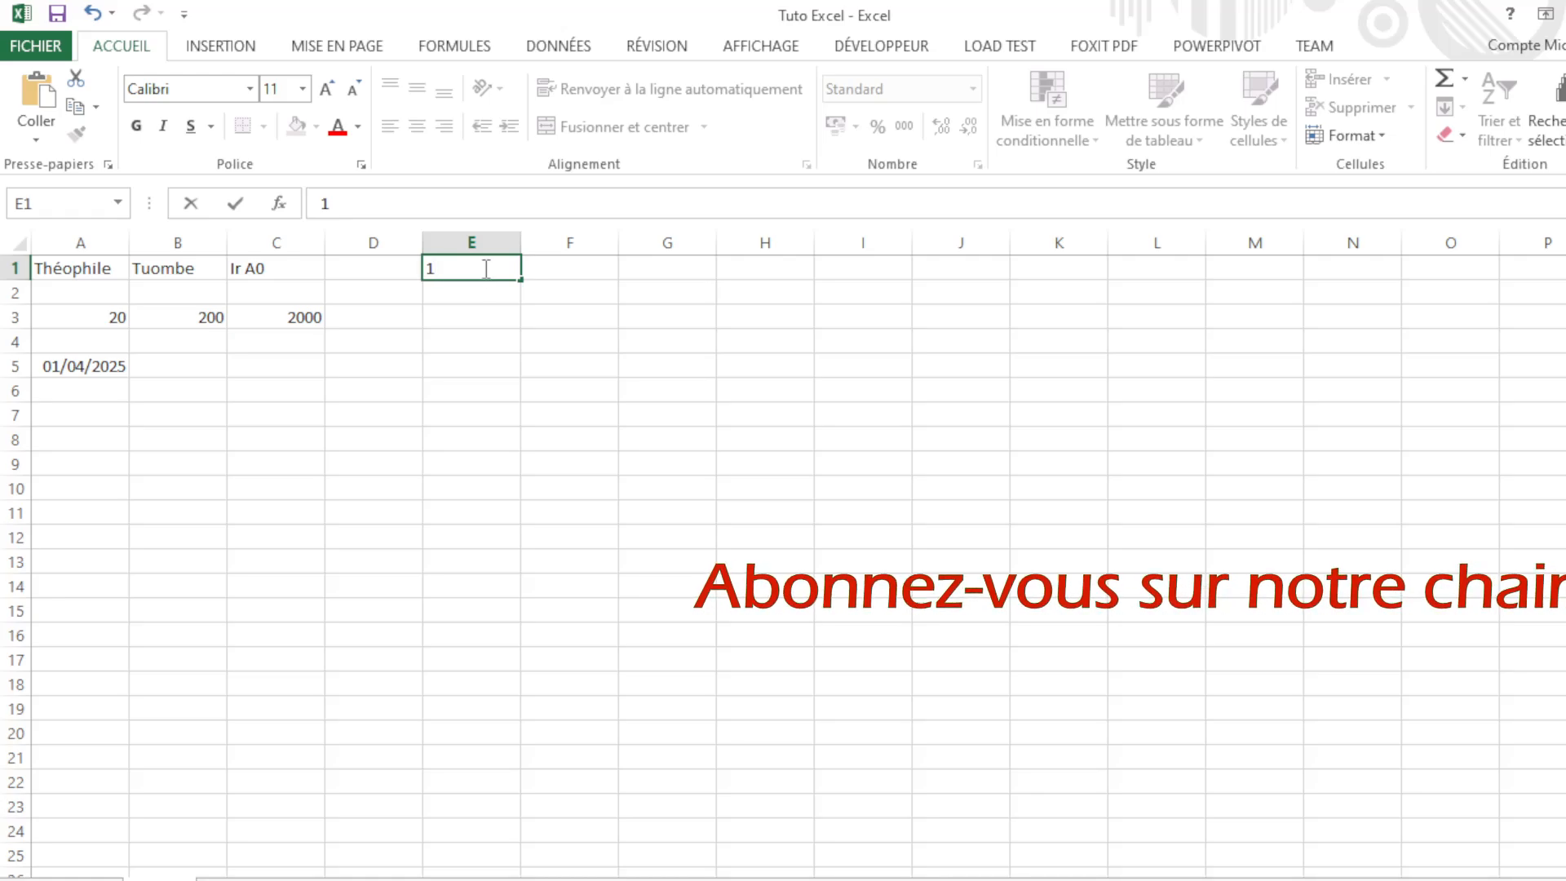
{"action": "key", "text": "Return"}
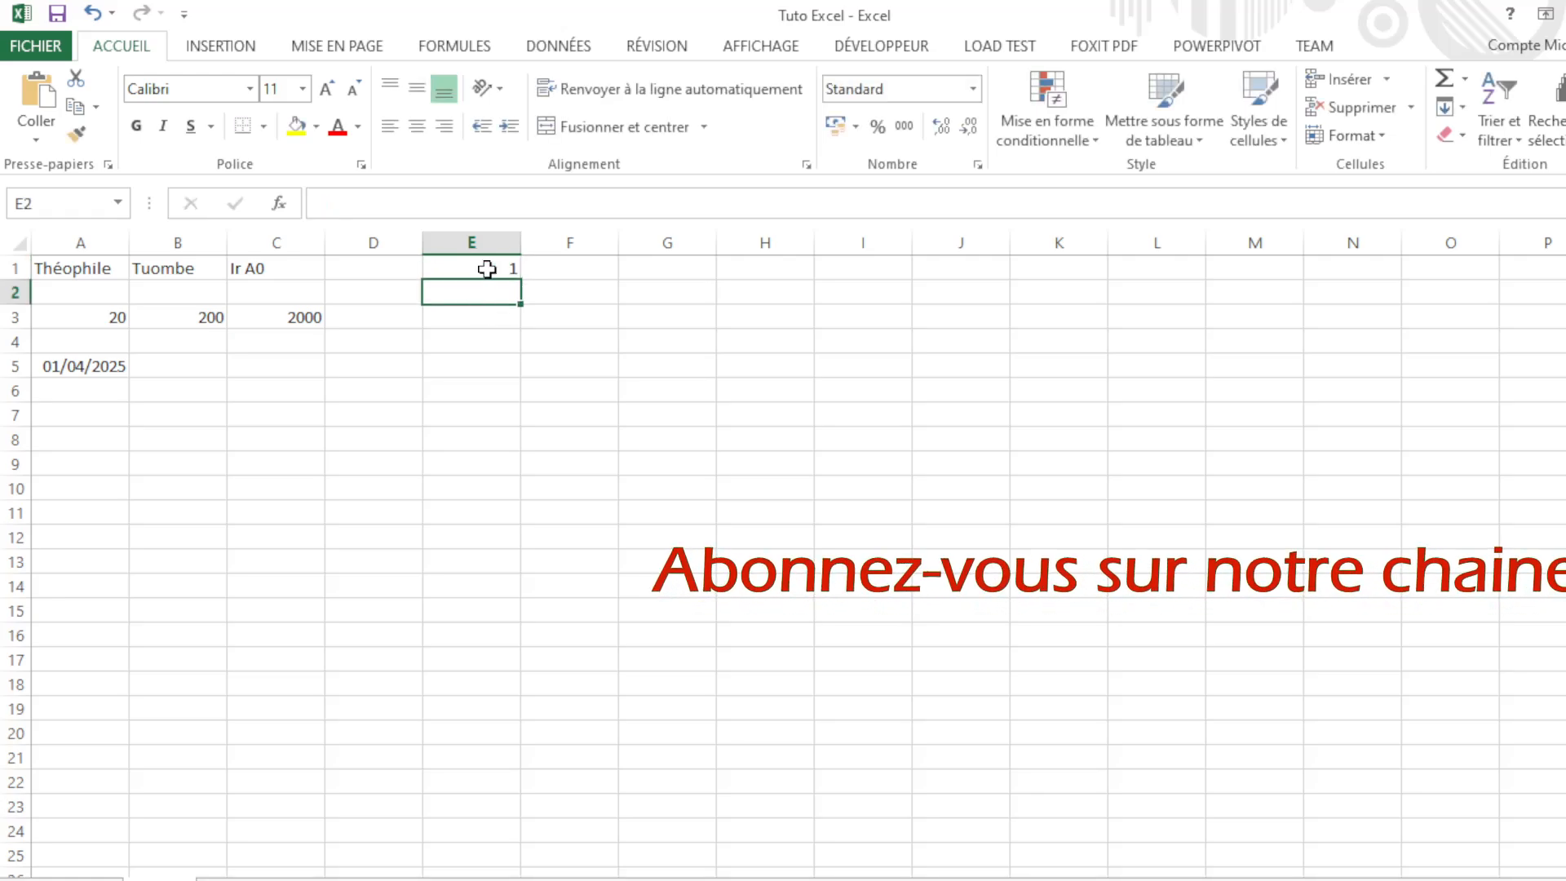
{"action": "left_click", "coordinate": [497, 266]}
{"action": "left_click_drag", "start_coordinate": [519, 244], "coordinate": [493, 227]}
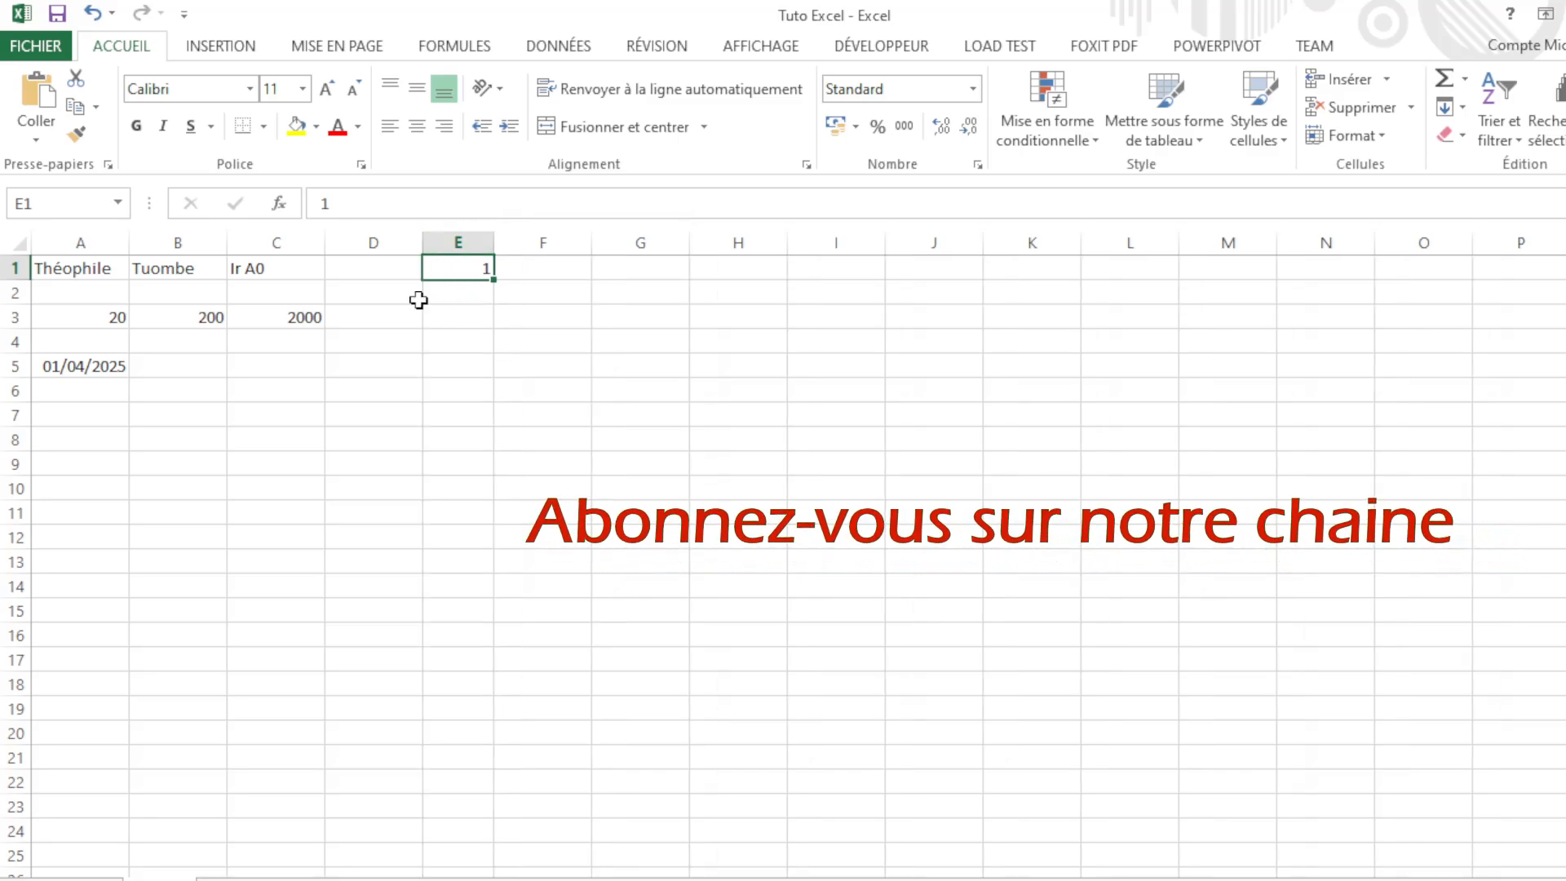
Step: Enter 2 in E2 and select the starting pair E1:E2
{"action": "left_click", "coordinate": [468, 296]}
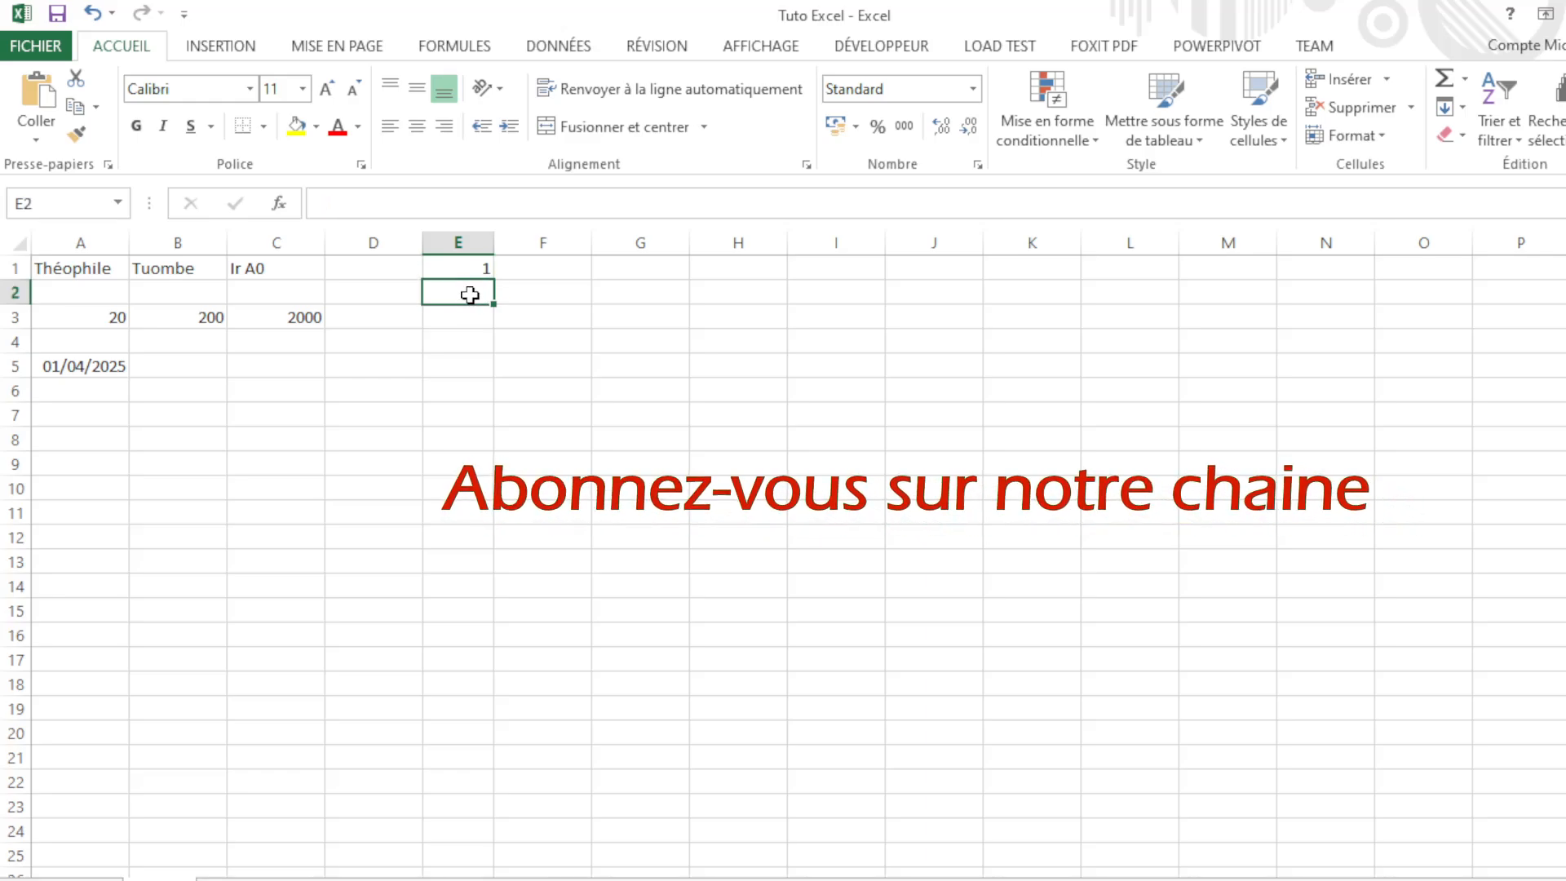
{"action": "type", "text": "2"}
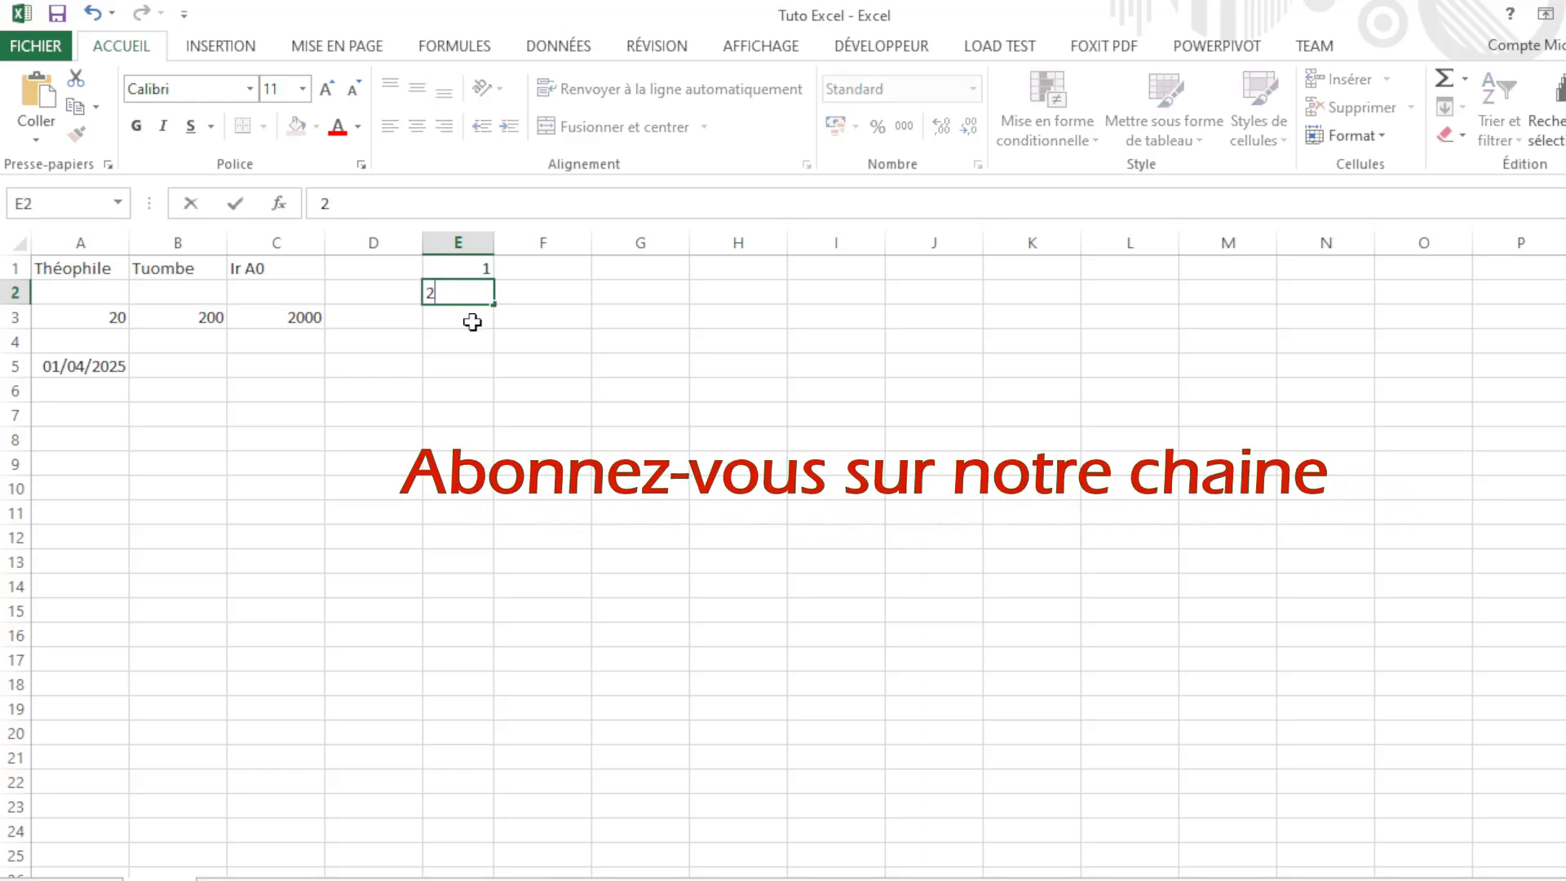
{"action": "key", "text": "Return"}
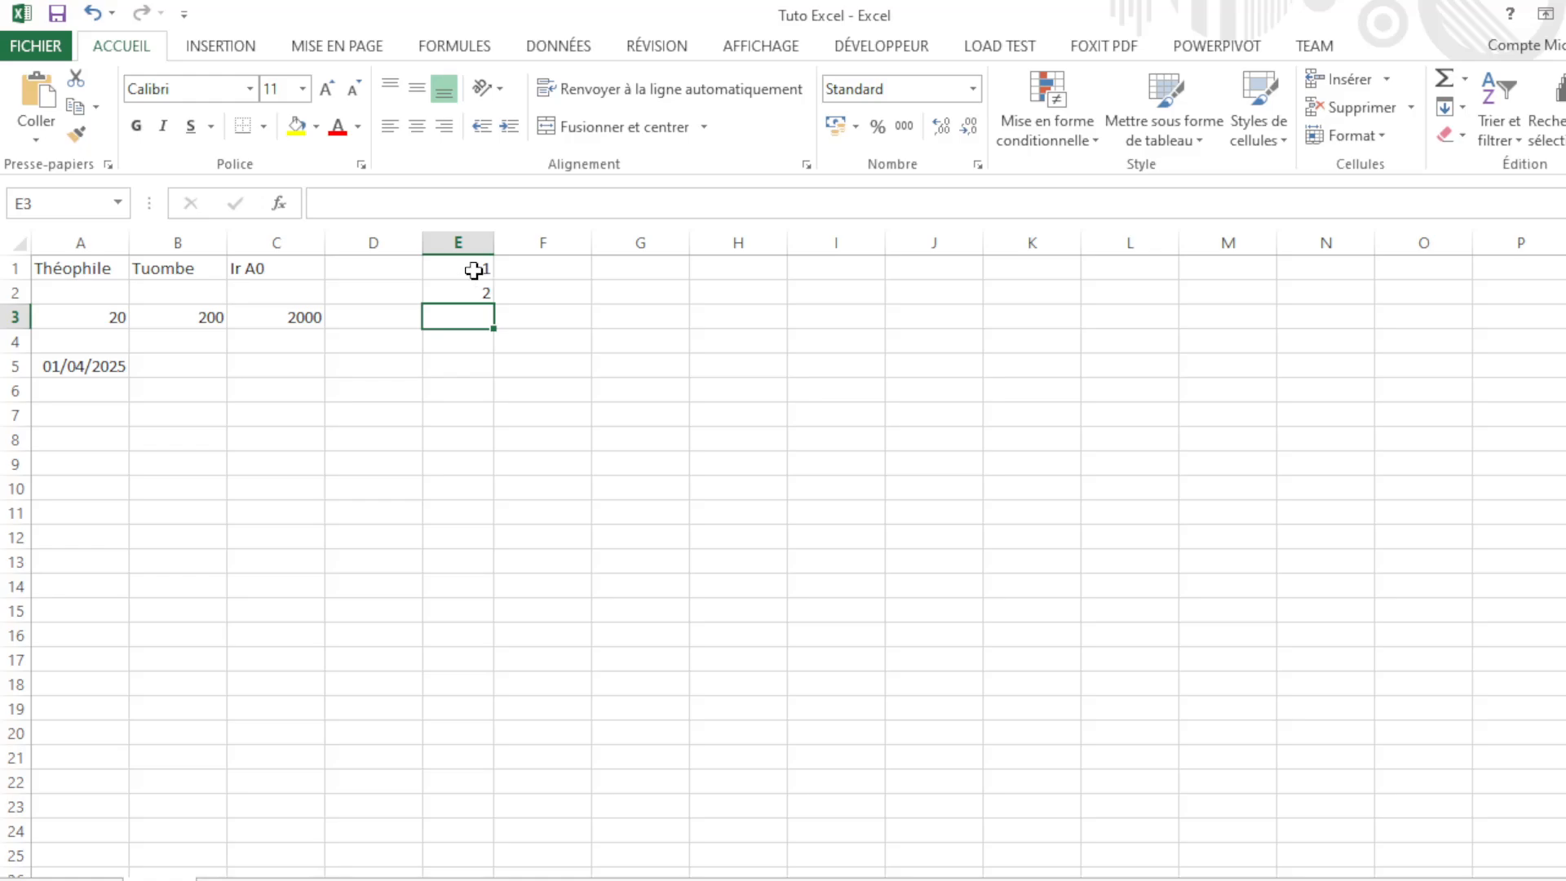
{"action": "mouse_move", "coordinate": [474, 270]}
{"action": "left_mouse_down"}
{"action": "mouse_move", "coordinate": [476, 297]}
{"action": "mouse_move", "coordinate": [482, 278]}
{"action": "left_mouse_up"}
{"action": "left_click", "coordinate": [517, 294]}
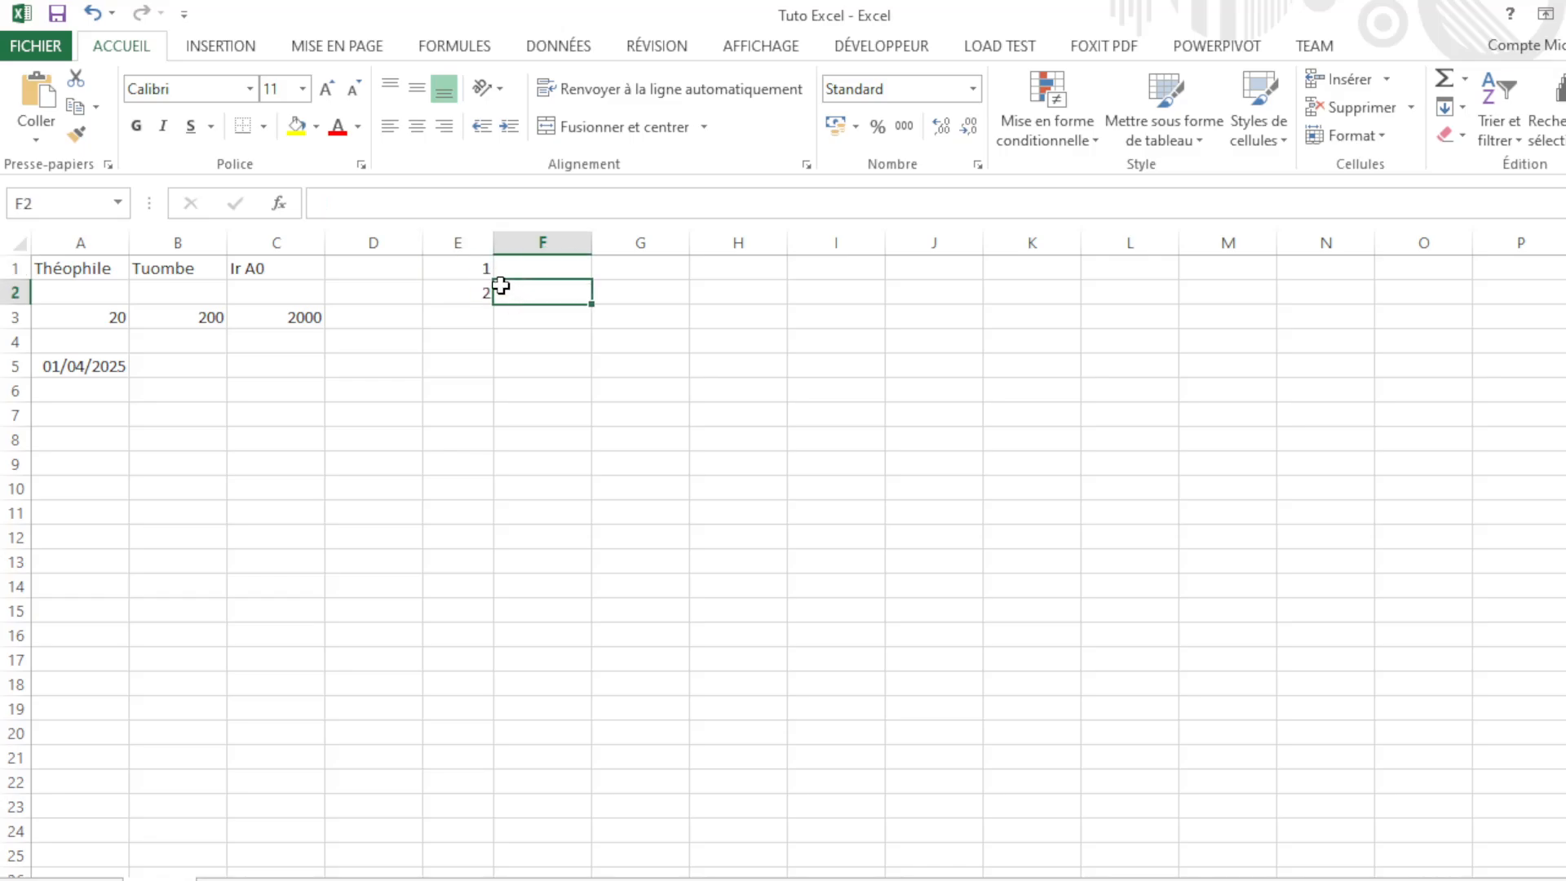
{"action": "left_click", "coordinate": [457, 273]}
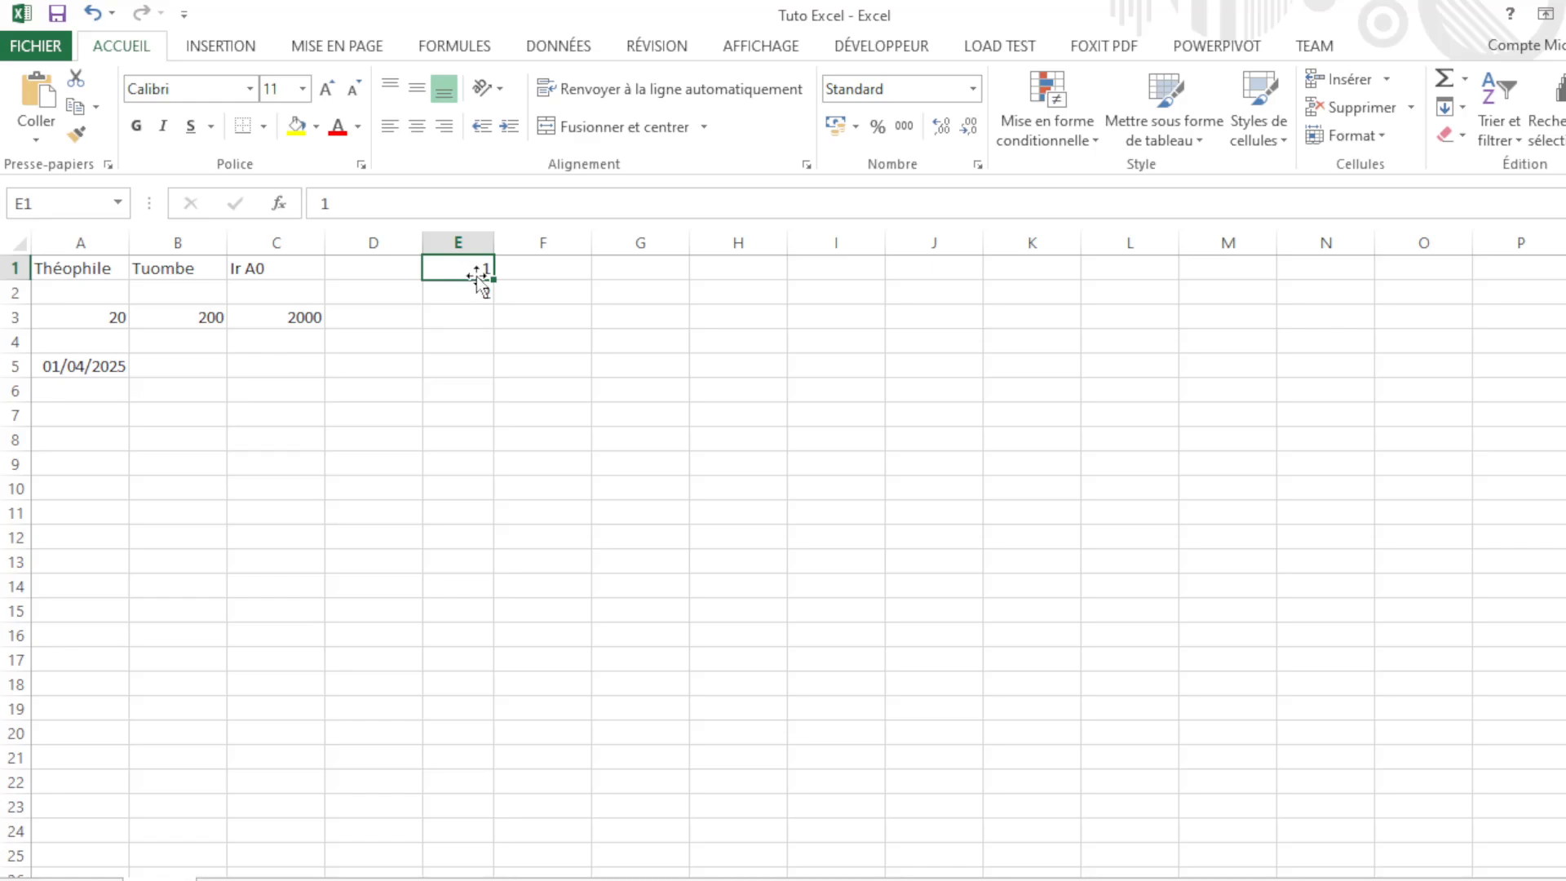
Step: Fill the 1, 2 pair down to E10 so column E reads 1 through 10
{"action": "left_click_drag", "start_coordinate": [472, 268], "coordinate": [472, 290]}
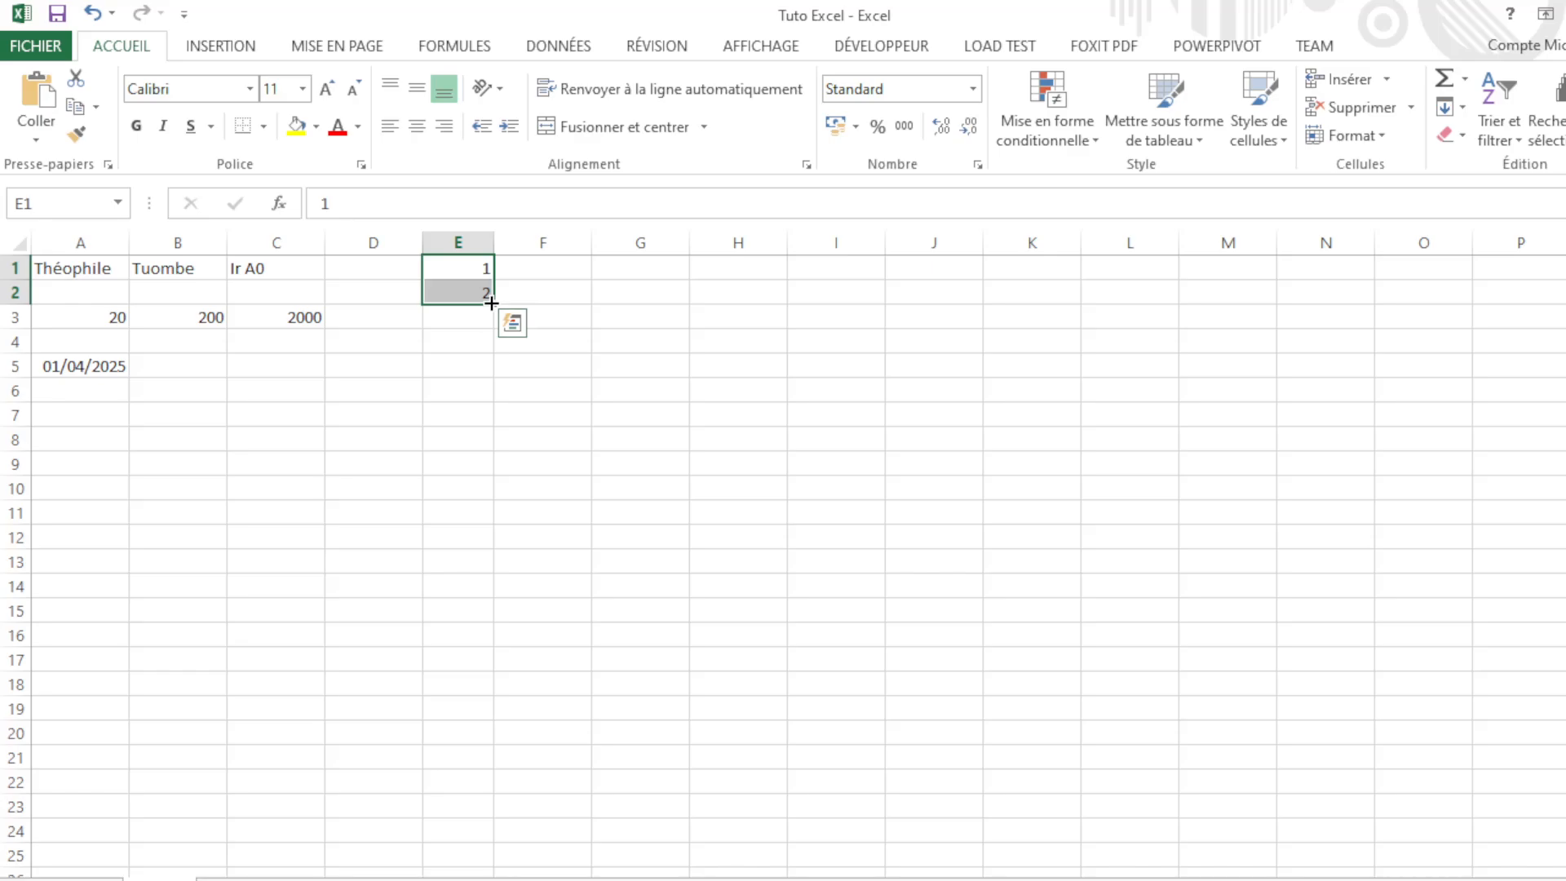
{"action": "left_click_drag", "start_coordinate": [491, 302], "coordinate": [488, 394]}
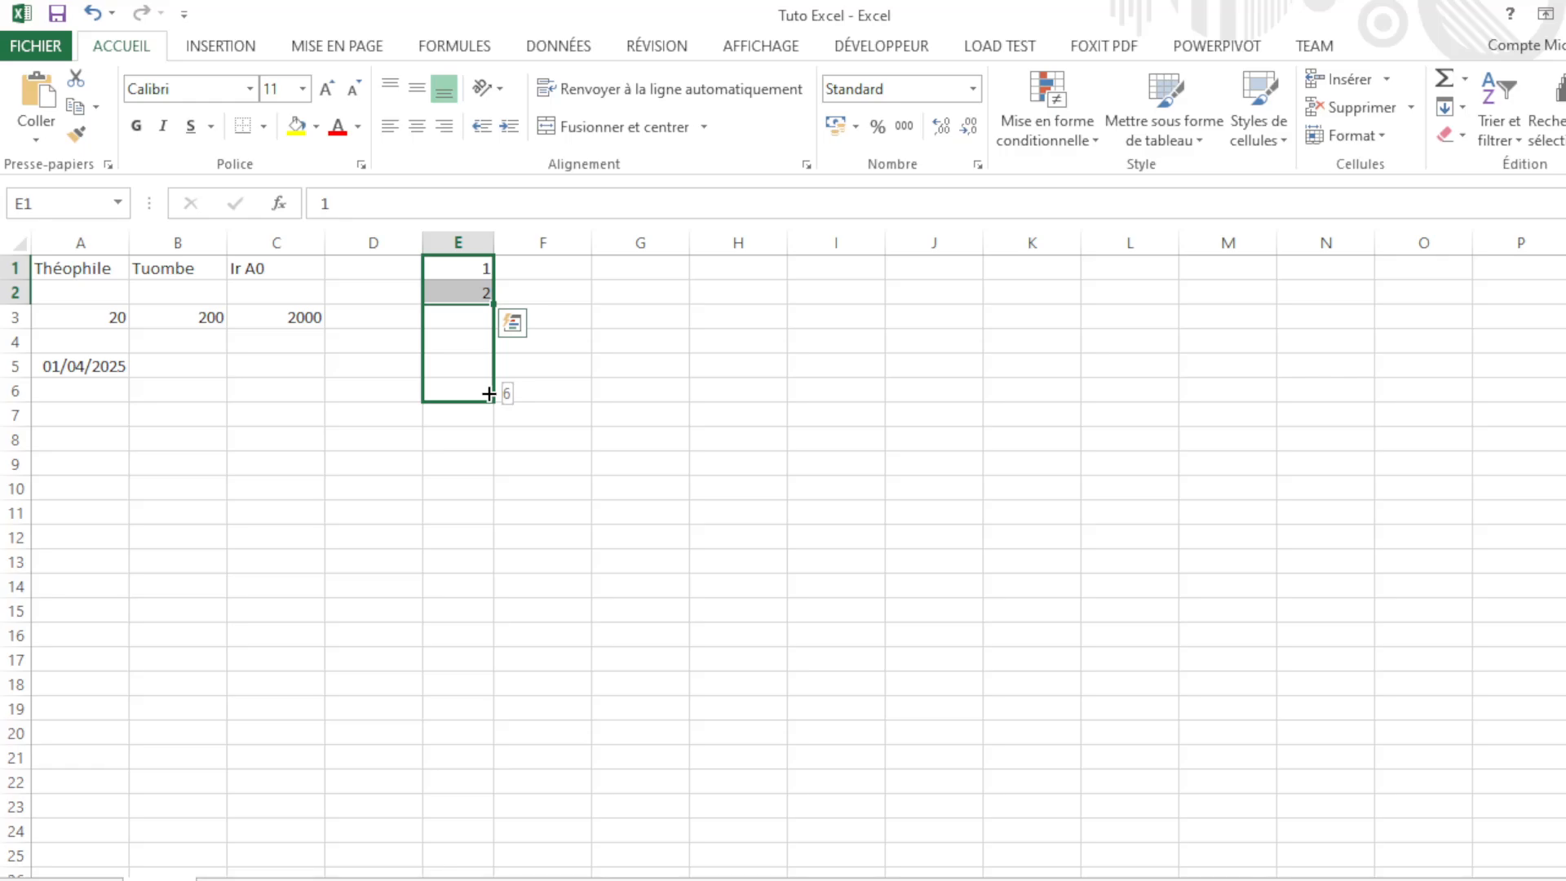
{"action": "left_click_drag", "start_coordinate": [488, 394], "coordinate": [457, 500]}
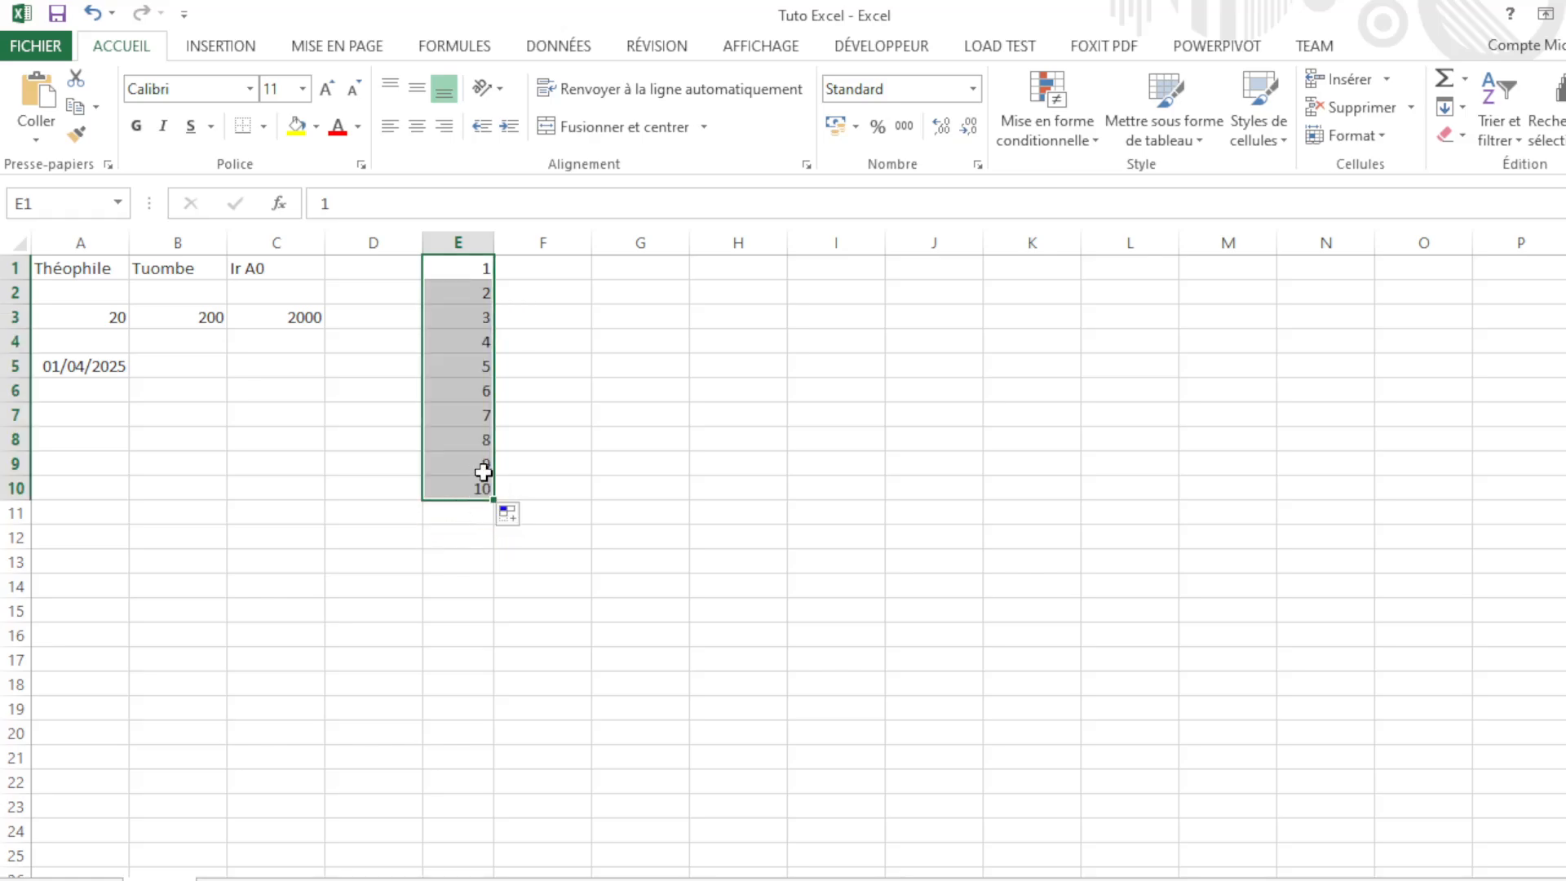
{"action": "left_click", "coordinate": [554, 436]}
{"action": "left_click", "coordinate": [465, 273]}
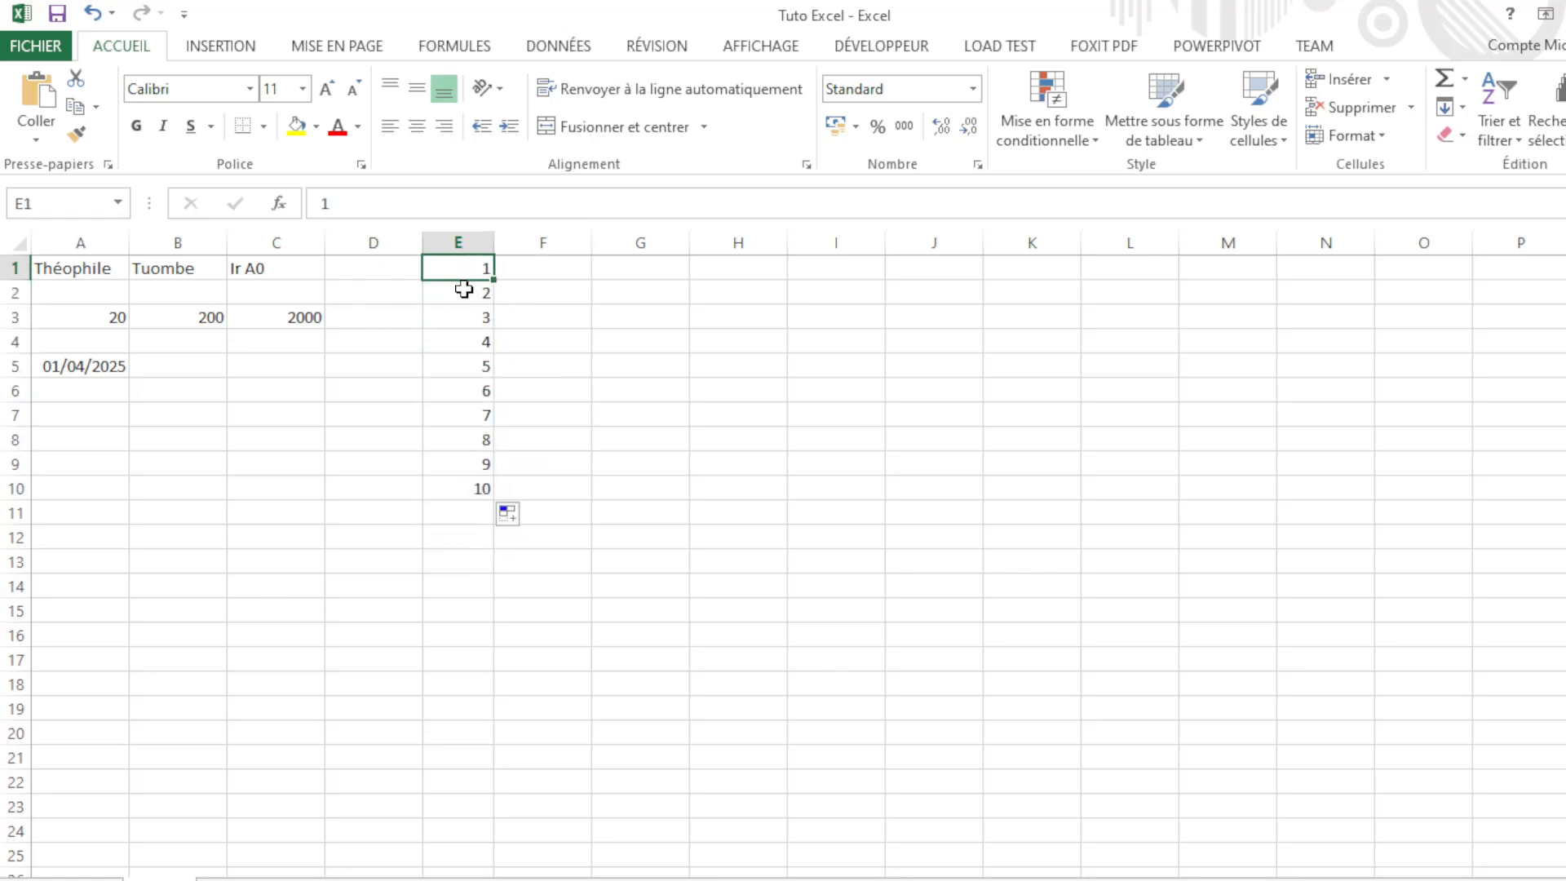
{"action": "left_click", "coordinate": [465, 291]}
{"action": "left_click", "coordinate": [456, 331]}
{"action": "left_click", "coordinate": [458, 367]}
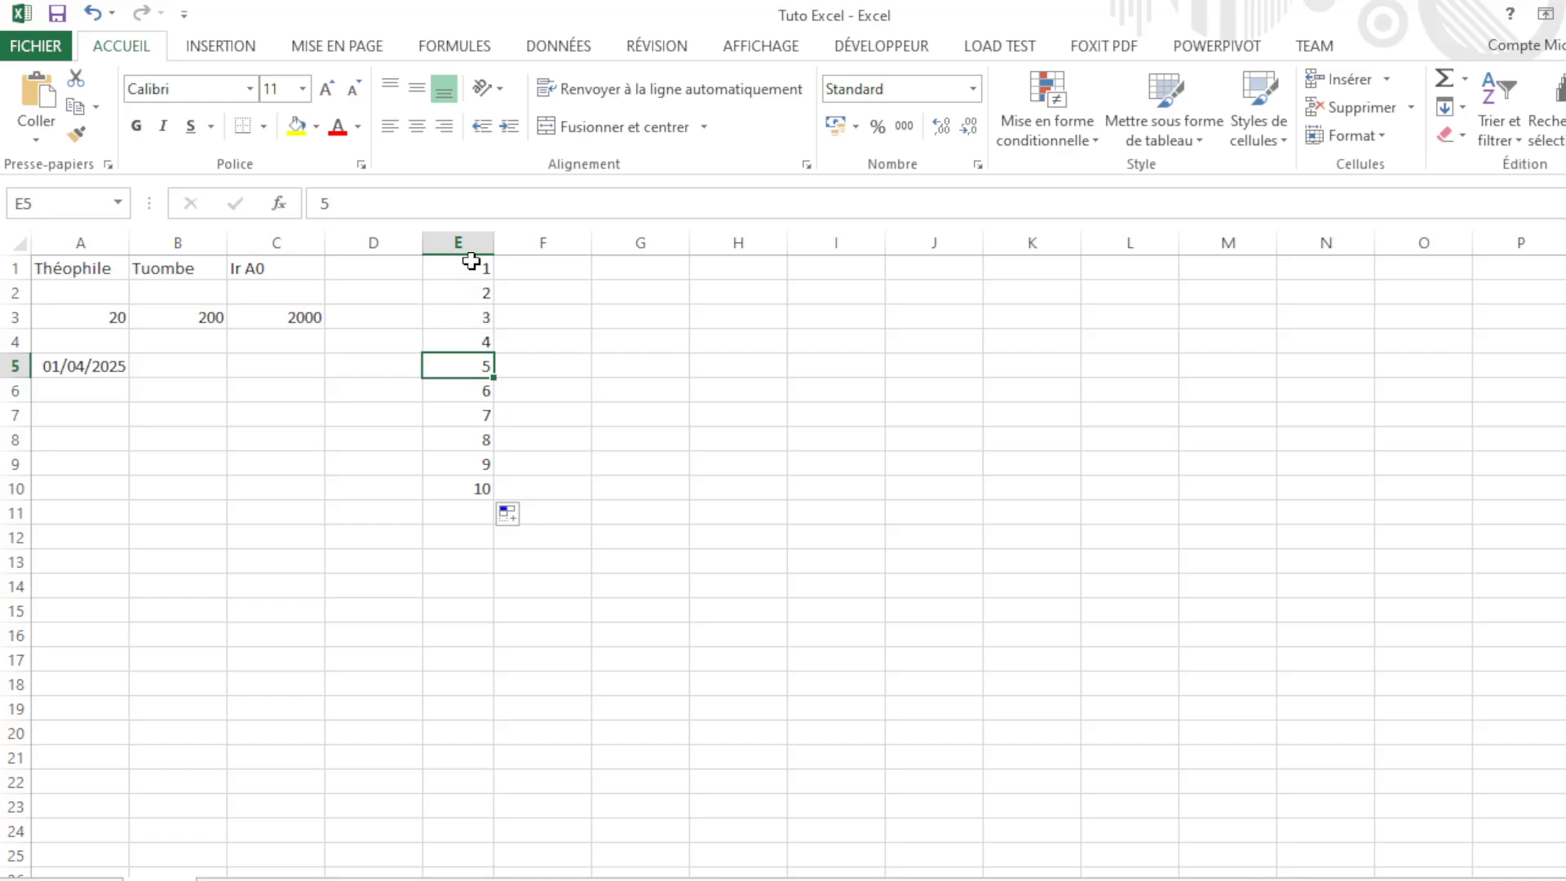
Step: Enter 1 in F1 and 5 in F2
{"action": "left_click", "coordinate": [507, 271]}
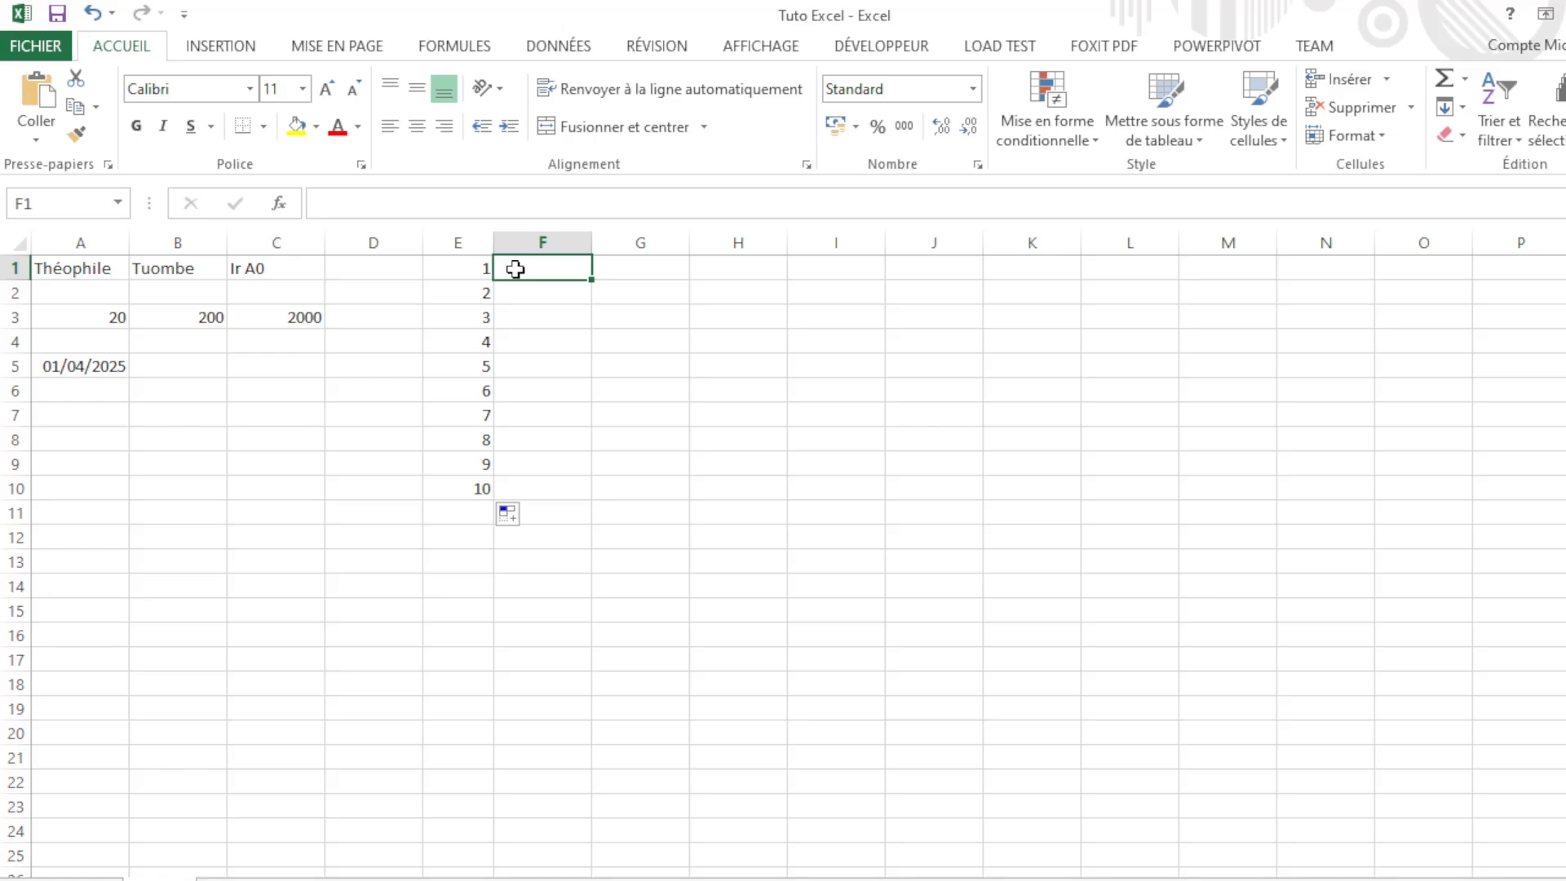
{"action": "left_click", "coordinate": [555, 291]}
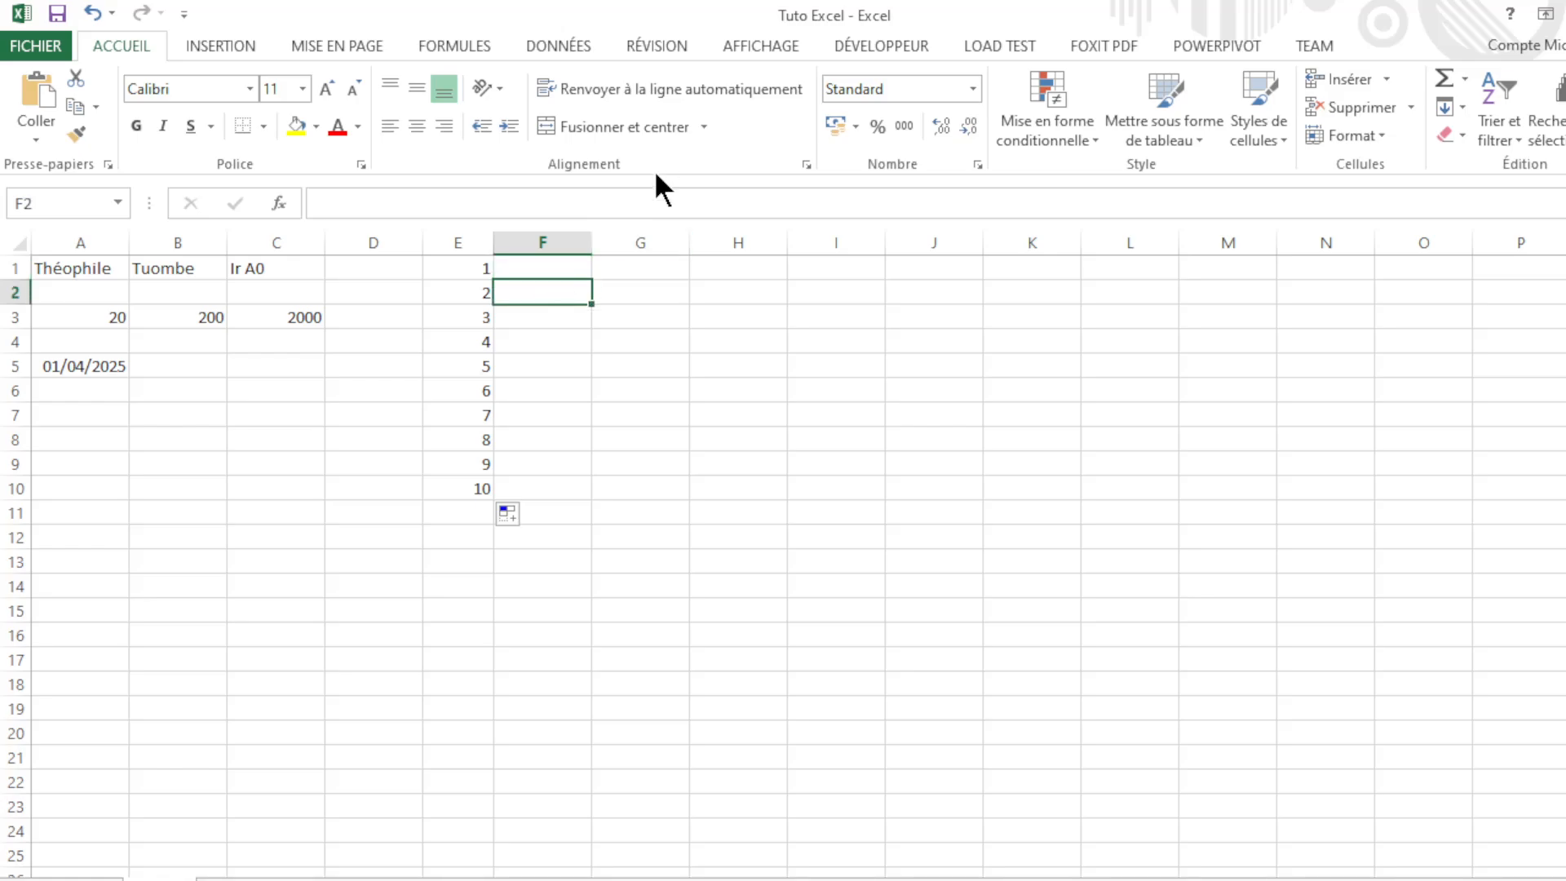
{"action": "left_click", "coordinate": [562, 272]}
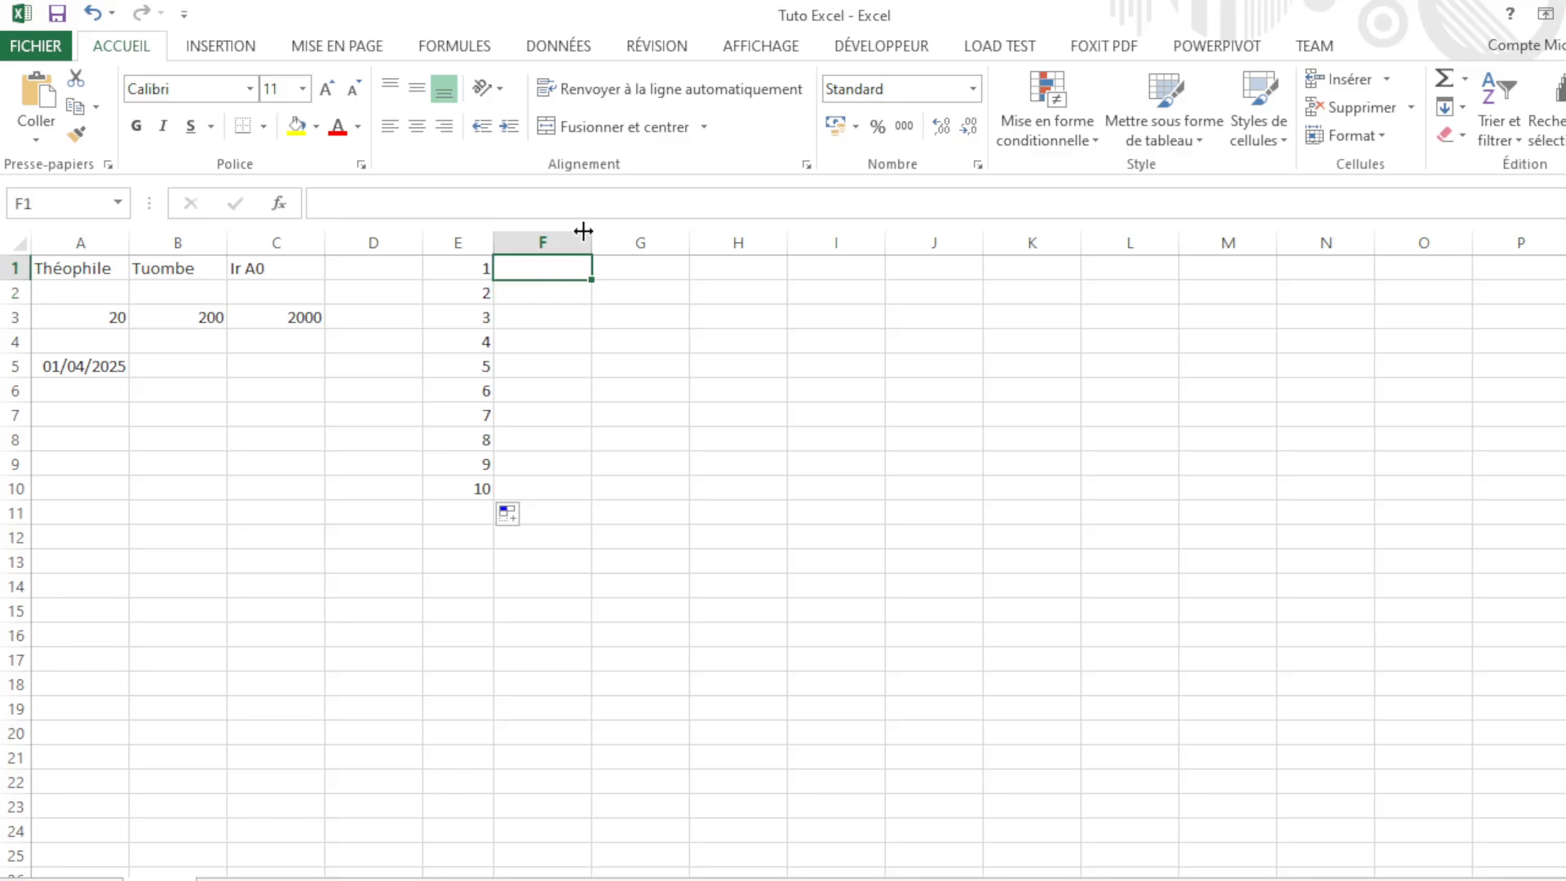
{"action": "type", "text": "1"}
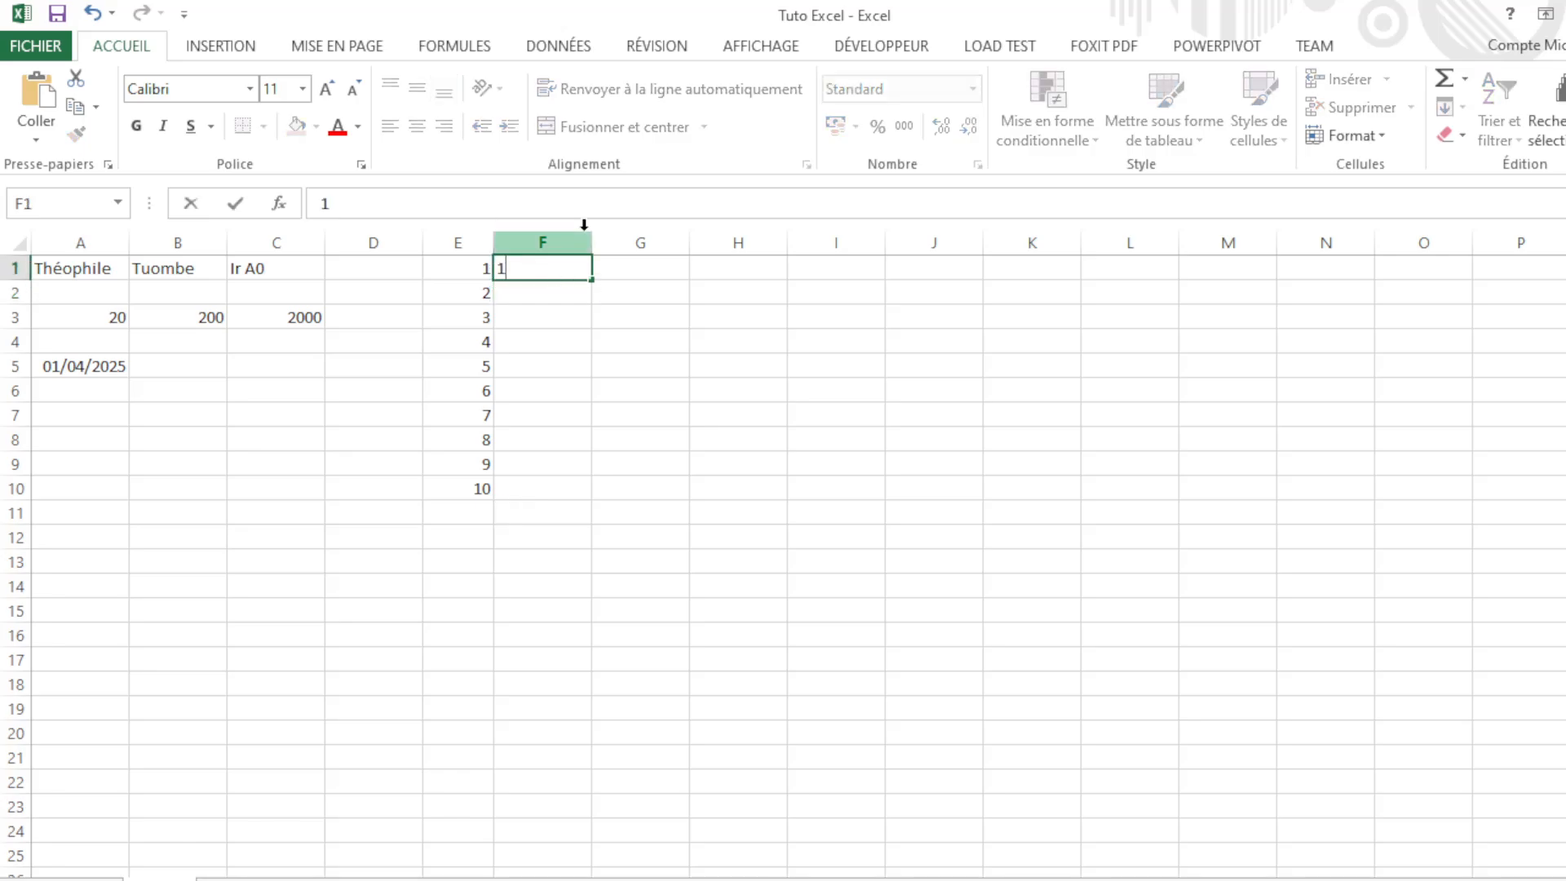
{"action": "left_click", "coordinate": [532, 300]}
{"action": "type", "text": "6"}
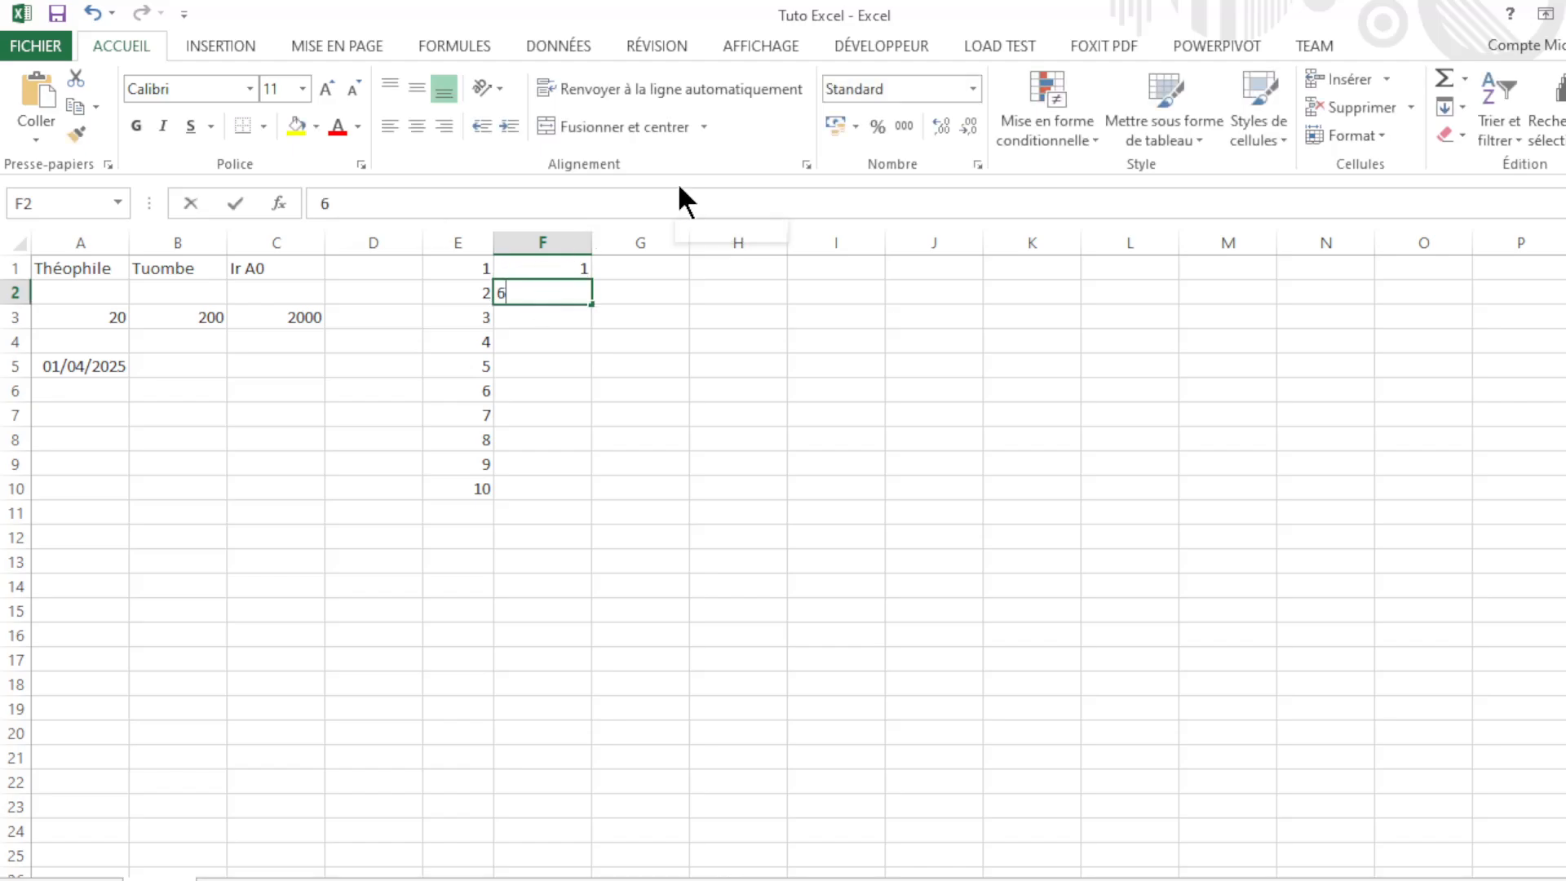
{"action": "key", "text": "BackSpace"}
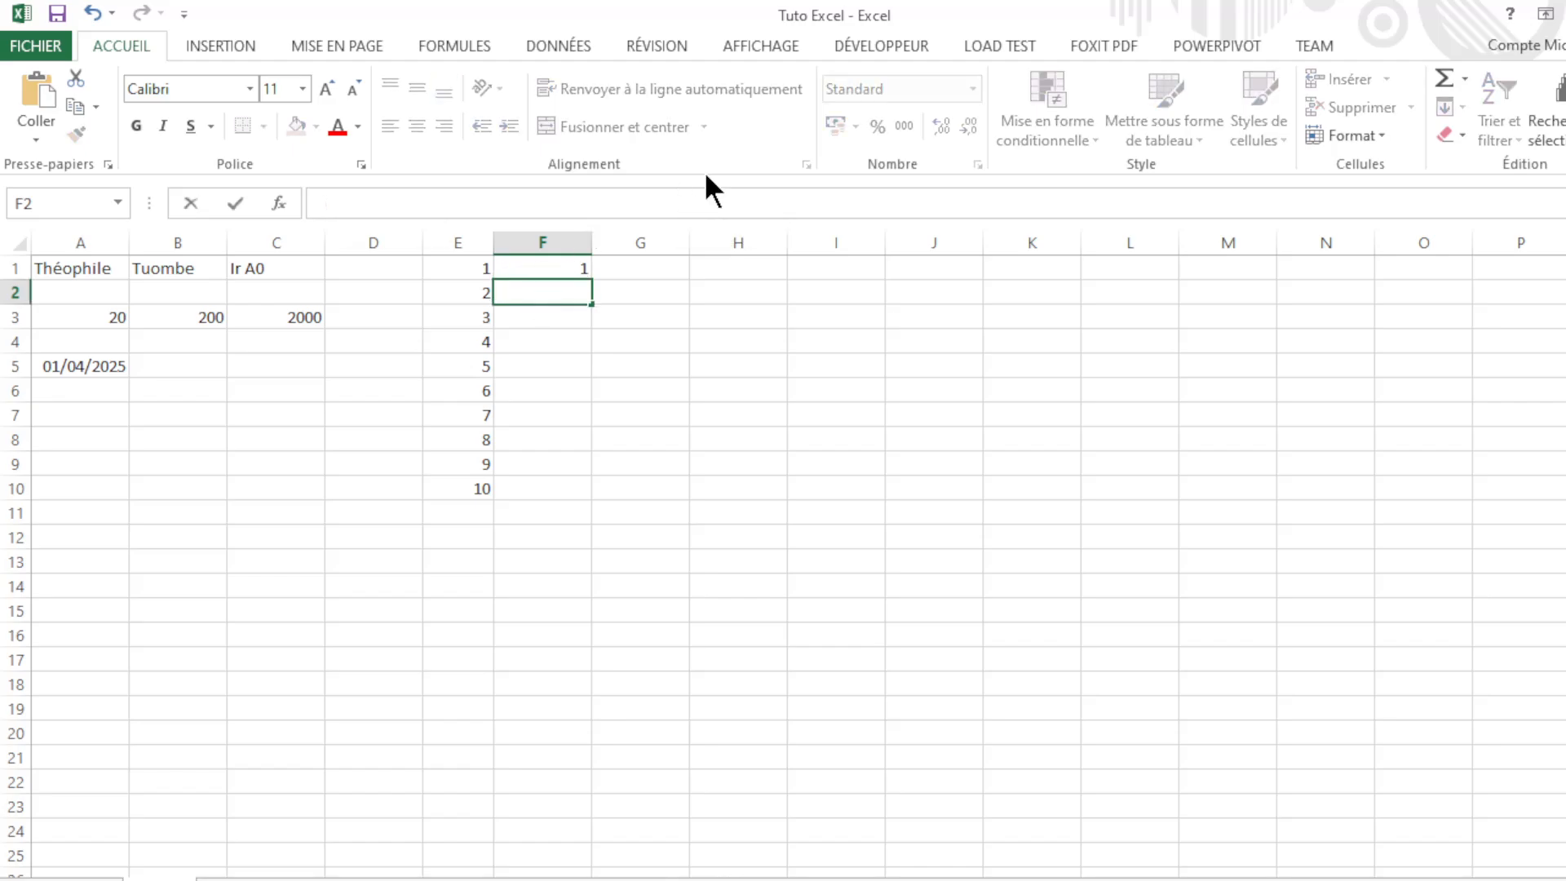
{"action": "type", "text": "5"}
{"action": "left_click", "coordinate": [615, 287]}
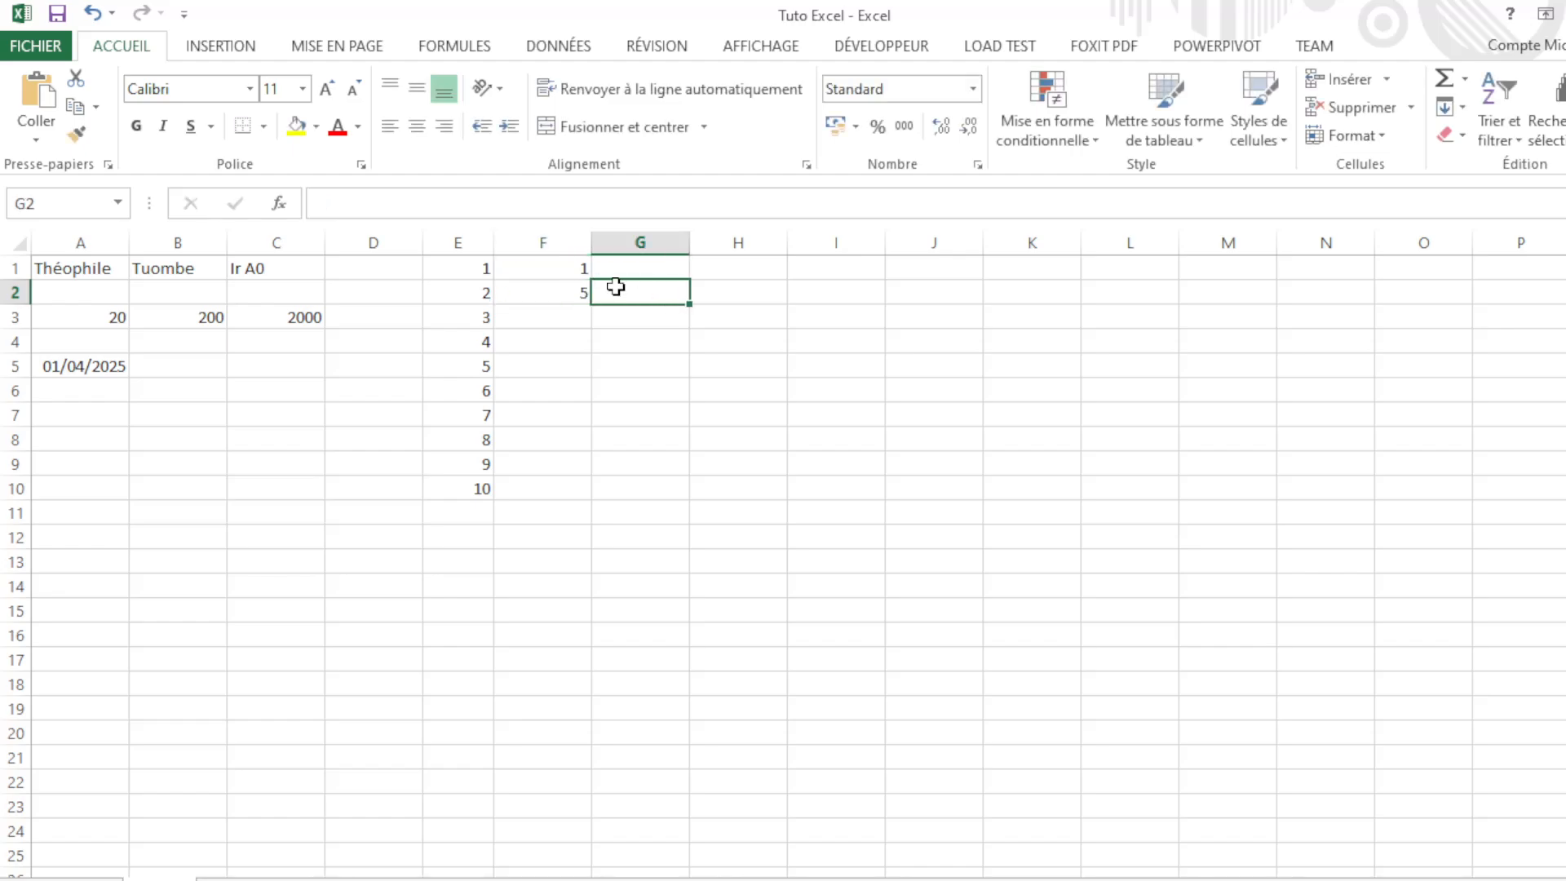
Step: Select F1:F2 and test dragging its fill handle down column F
{"action": "left_click_drag", "start_coordinate": [564, 271], "coordinate": [562, 296]}
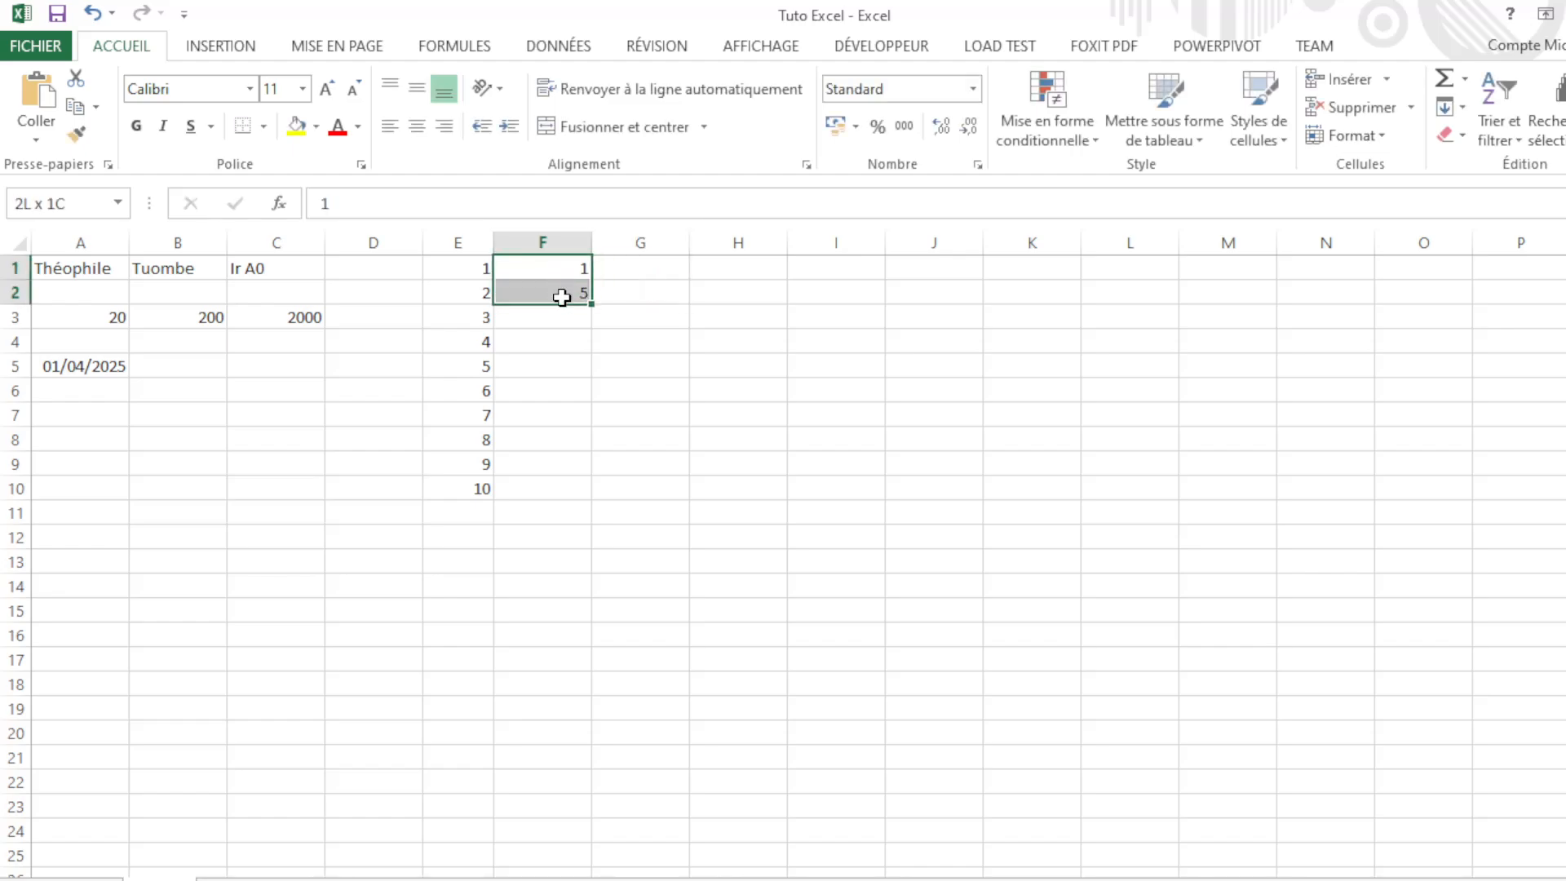
{"action": "left_click_drag", "start_coordinate": [570, 281], "coordinate": [570, 279]}
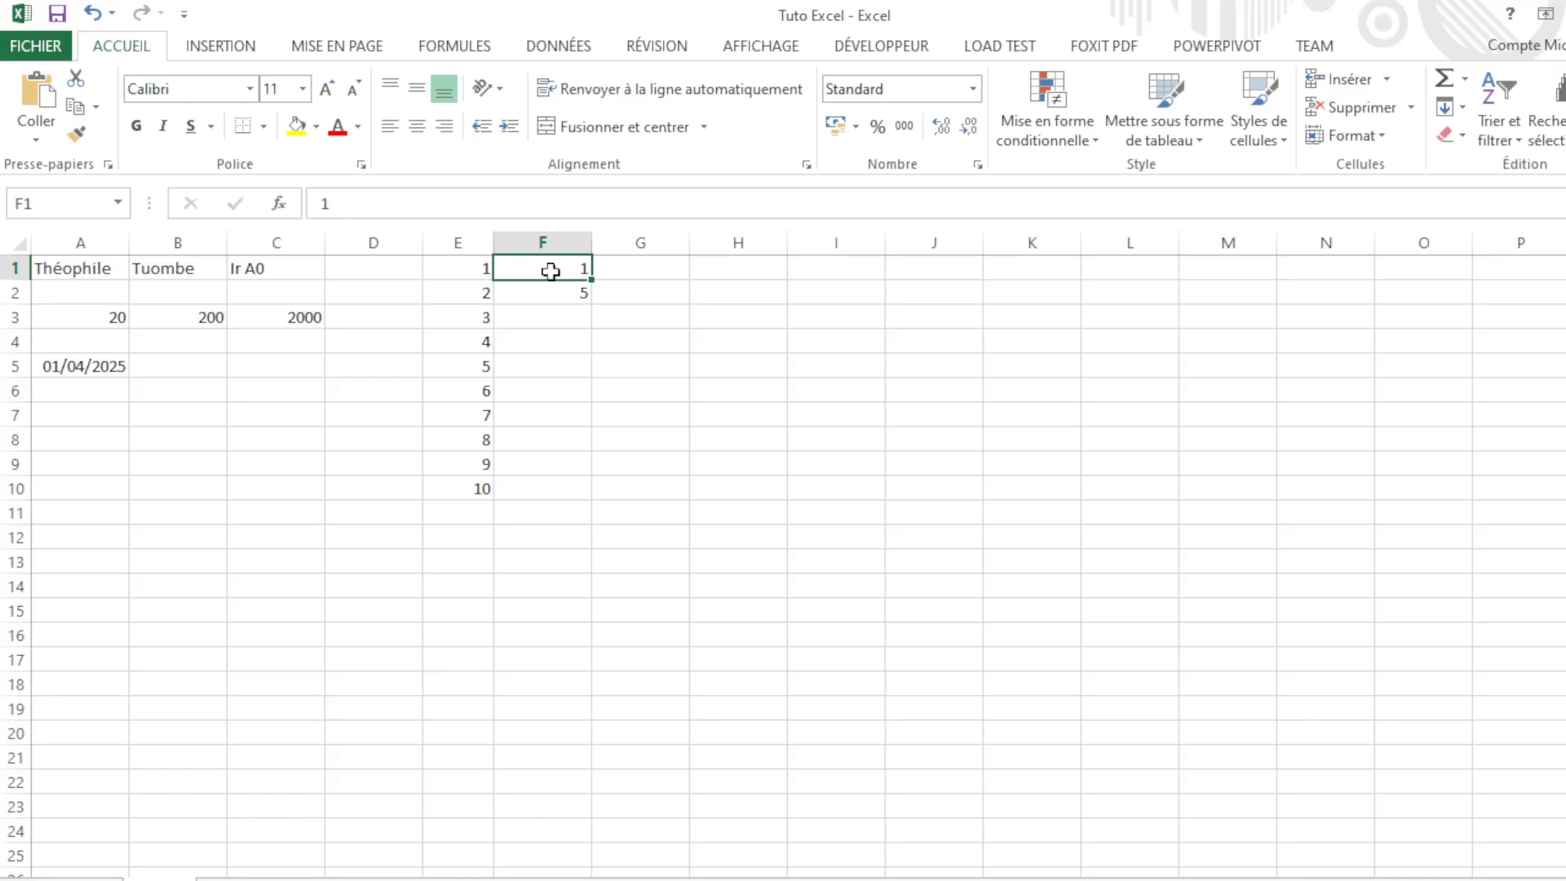
{"action": "left_click_drag", "start_coordinate": [551, 271], "coordinate": [552, 295]}
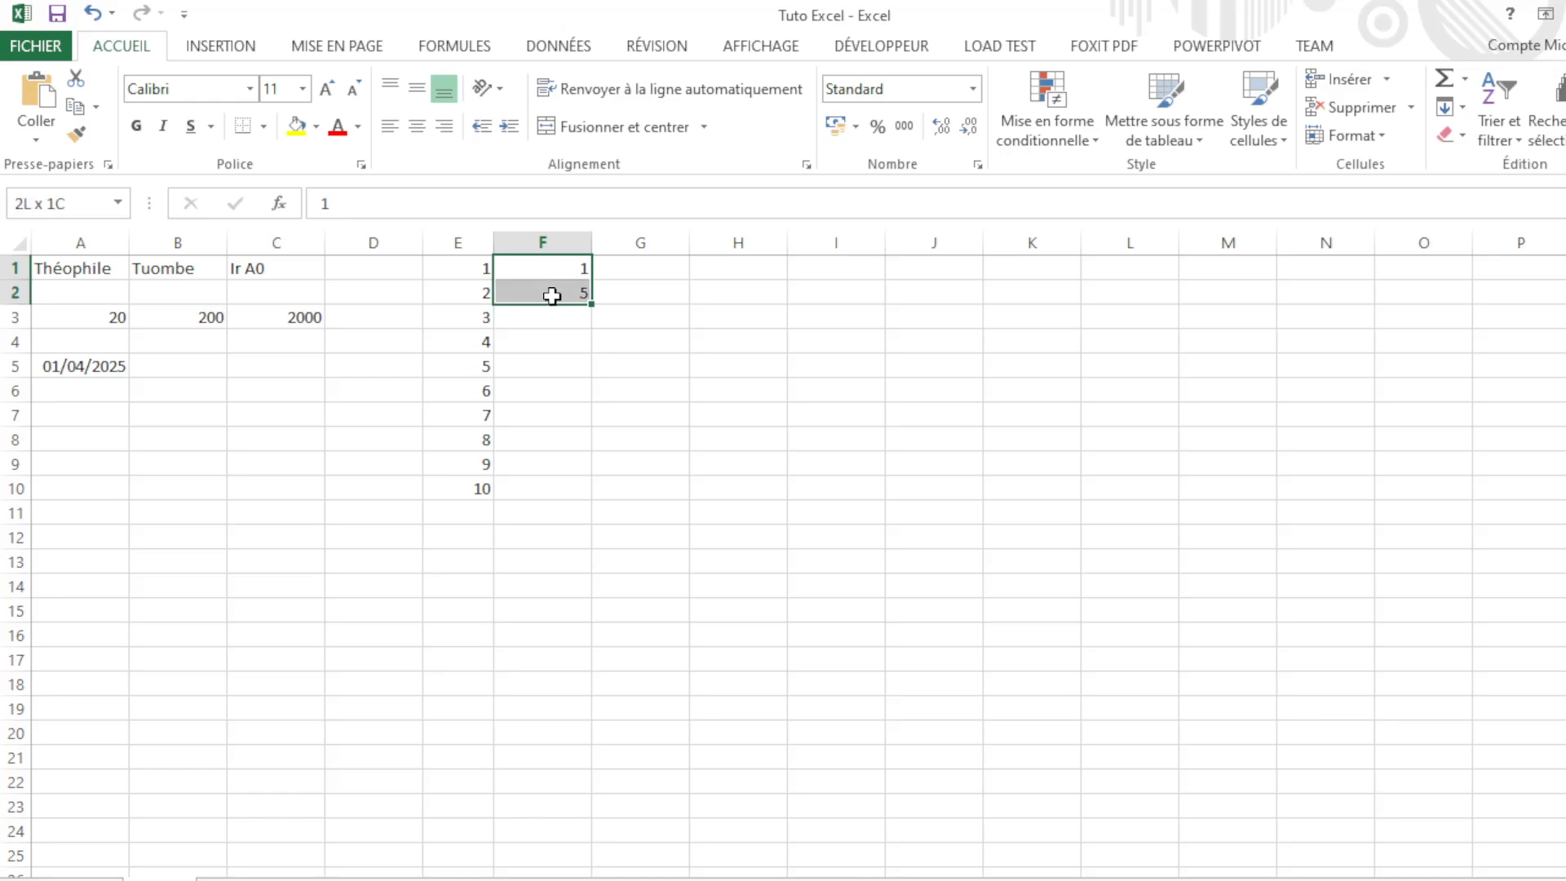
{"action": "left_click_drag", "start_coordinate": [552, 295], "coordinate": [552, 295]}
{"action": "left_click_drag", "start_coordinate": [590, 305], "coordinate": [580, 291]}
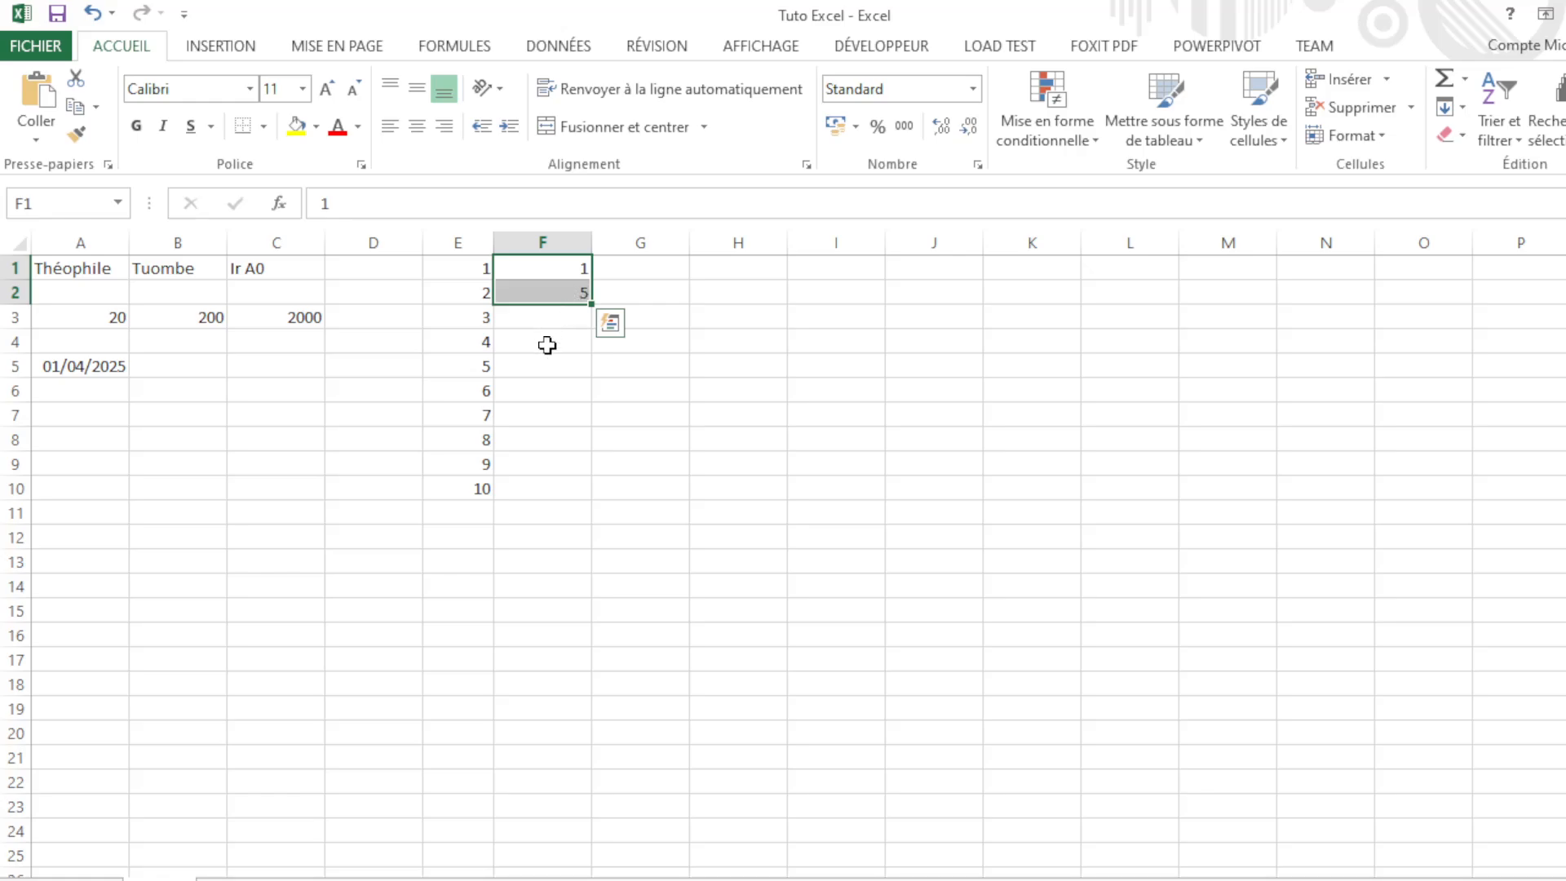
{"action": "mouse_move", "coordinate": [552, 294]}
{"action": "left_mouse_down"}
{"action": "mouse_move", "coordinate": [564, 383]}
{"action": "mouse_move", "coordinate": [573, 332]}
{"action": "mouse_move", "coordinate": [558, 290]}
{"action": "left_mouse_up"}
{"action": "left_click", "coordinate": [608, 272]}
{"action": "mouse_move", "coordinate": [591, 306]}
{"action": "left_mouse_down"}
{"action": "mouse_move", "coordinate": [549, 492]}
{"action": "mouse_move", "coordinate": [570, 303]}
{"action": "left_mouse_up"}
Step: Change the value in F2 to 6
{"action": "double_click", "coordinate": [569, 293]}
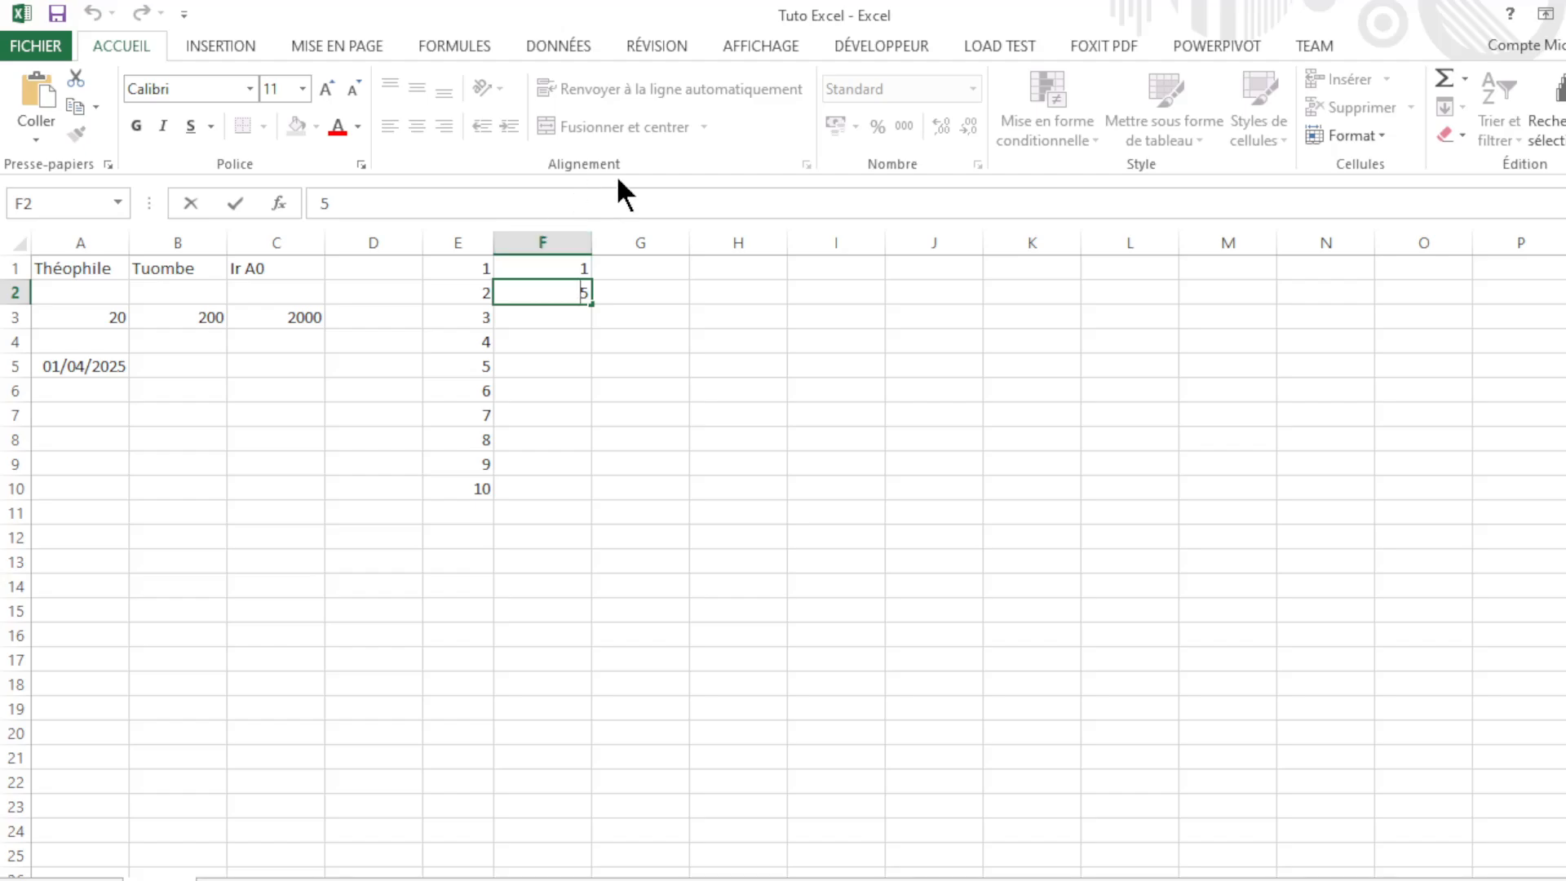
{"action": "key", "text": "Delete"}
{"action": "type", "text": "6"}
{"action": "key", "text": "ctrl+Return"}
Step: Edit F2 so it holds 4 instead of 6
{"action": "left_click", "coordinate": [672, 285]}
{"action": "left_click_drag", "start_coordinate": [559, 265], "coordinate": [584, 301]}
{"action": "double_click", "coordinate": [570, 294]}
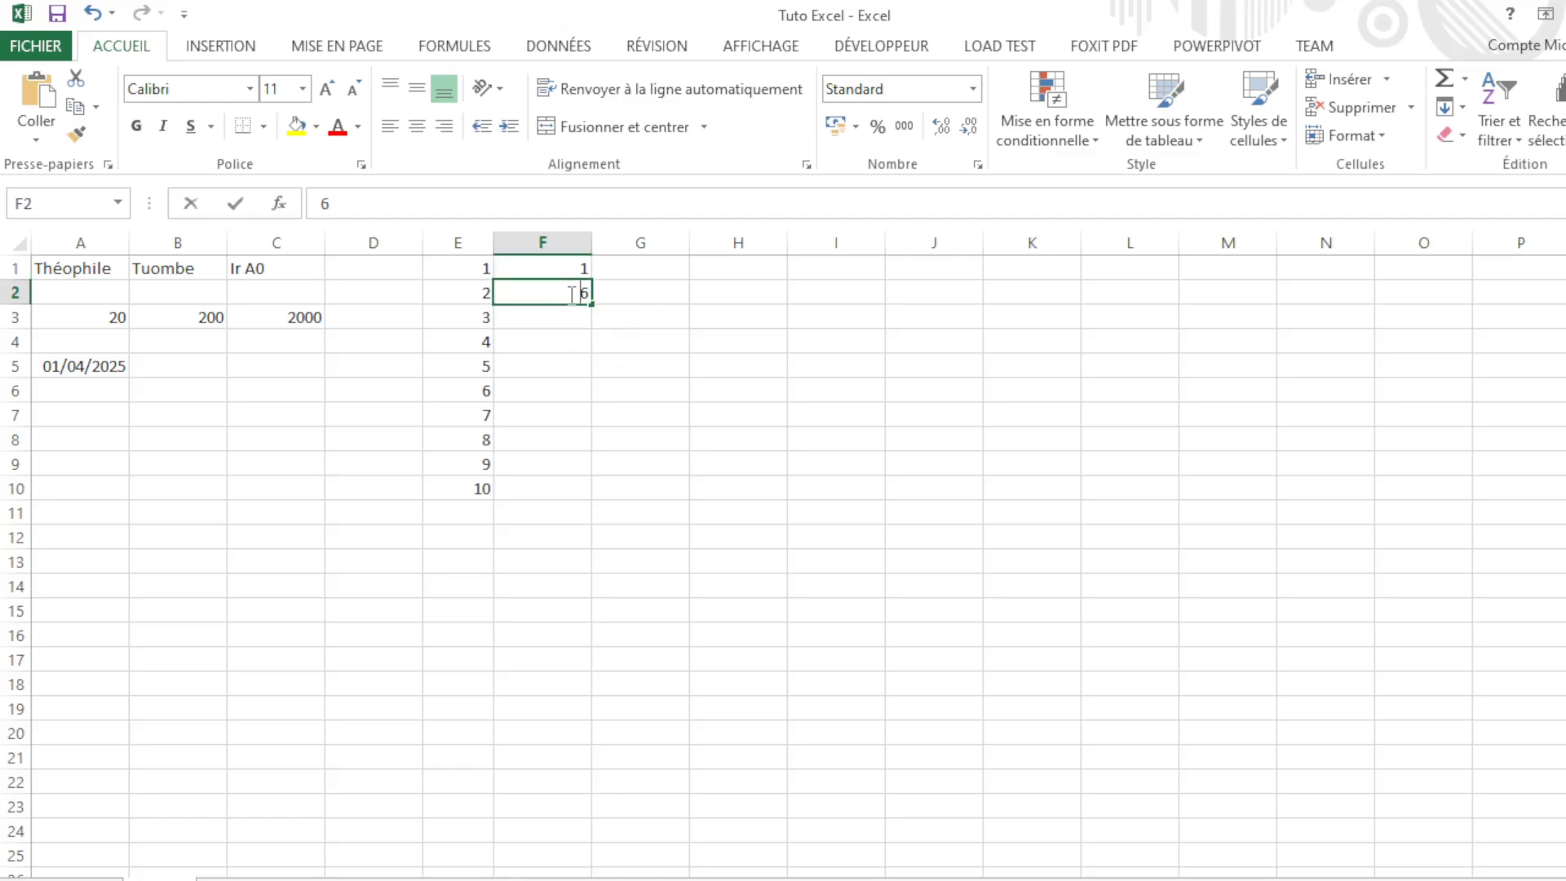
{"action": "key", "text": "BackSpace"}
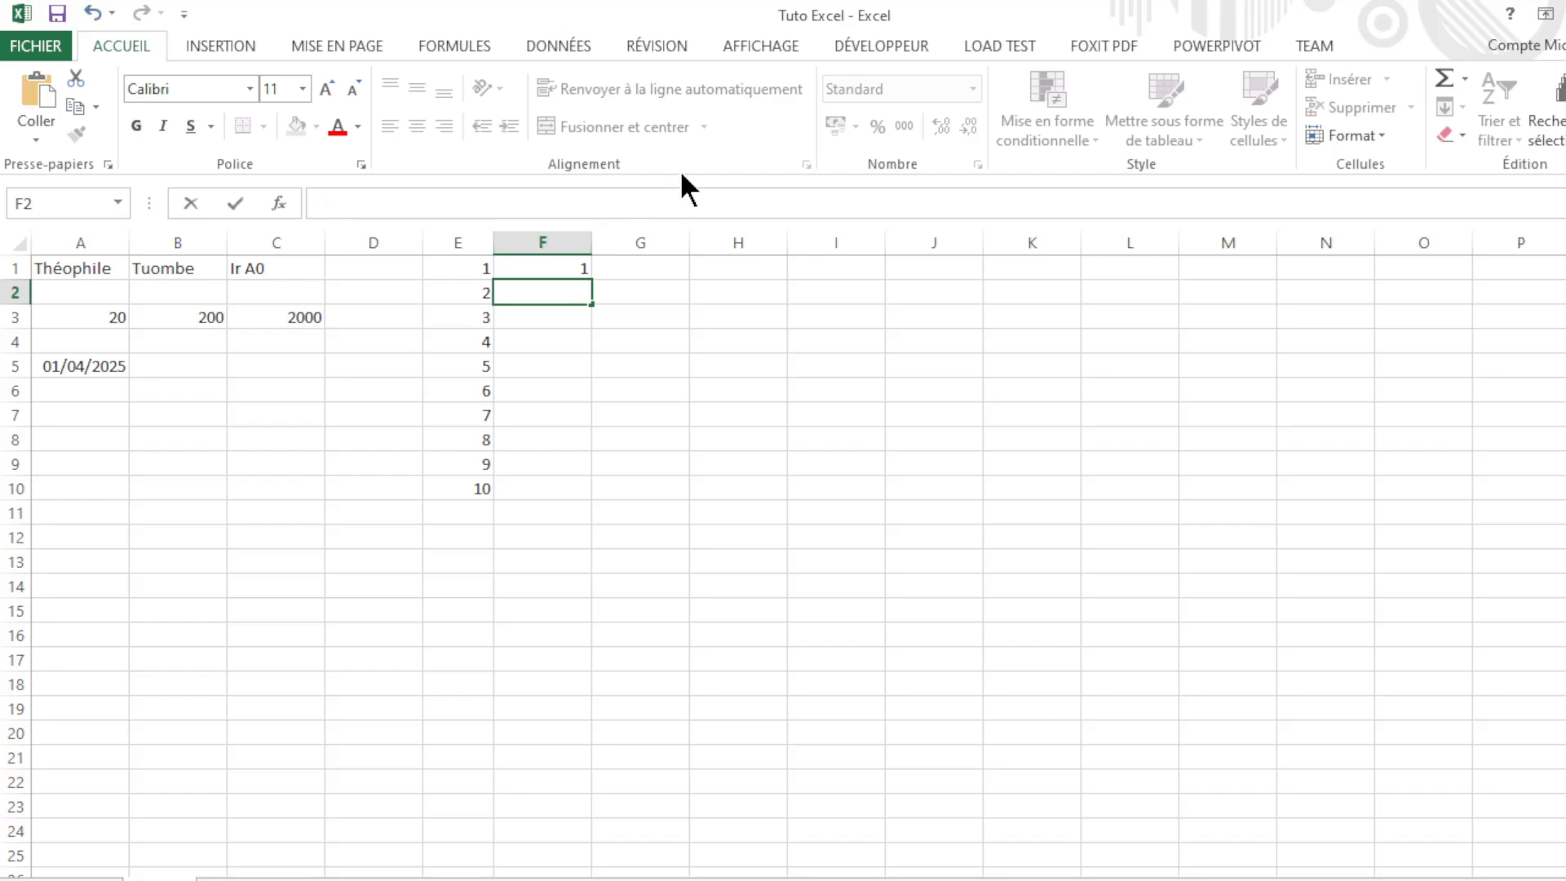
{"action": "type", "text": "4"}
{"action": "left_click", "coordinate": [653, 316]}
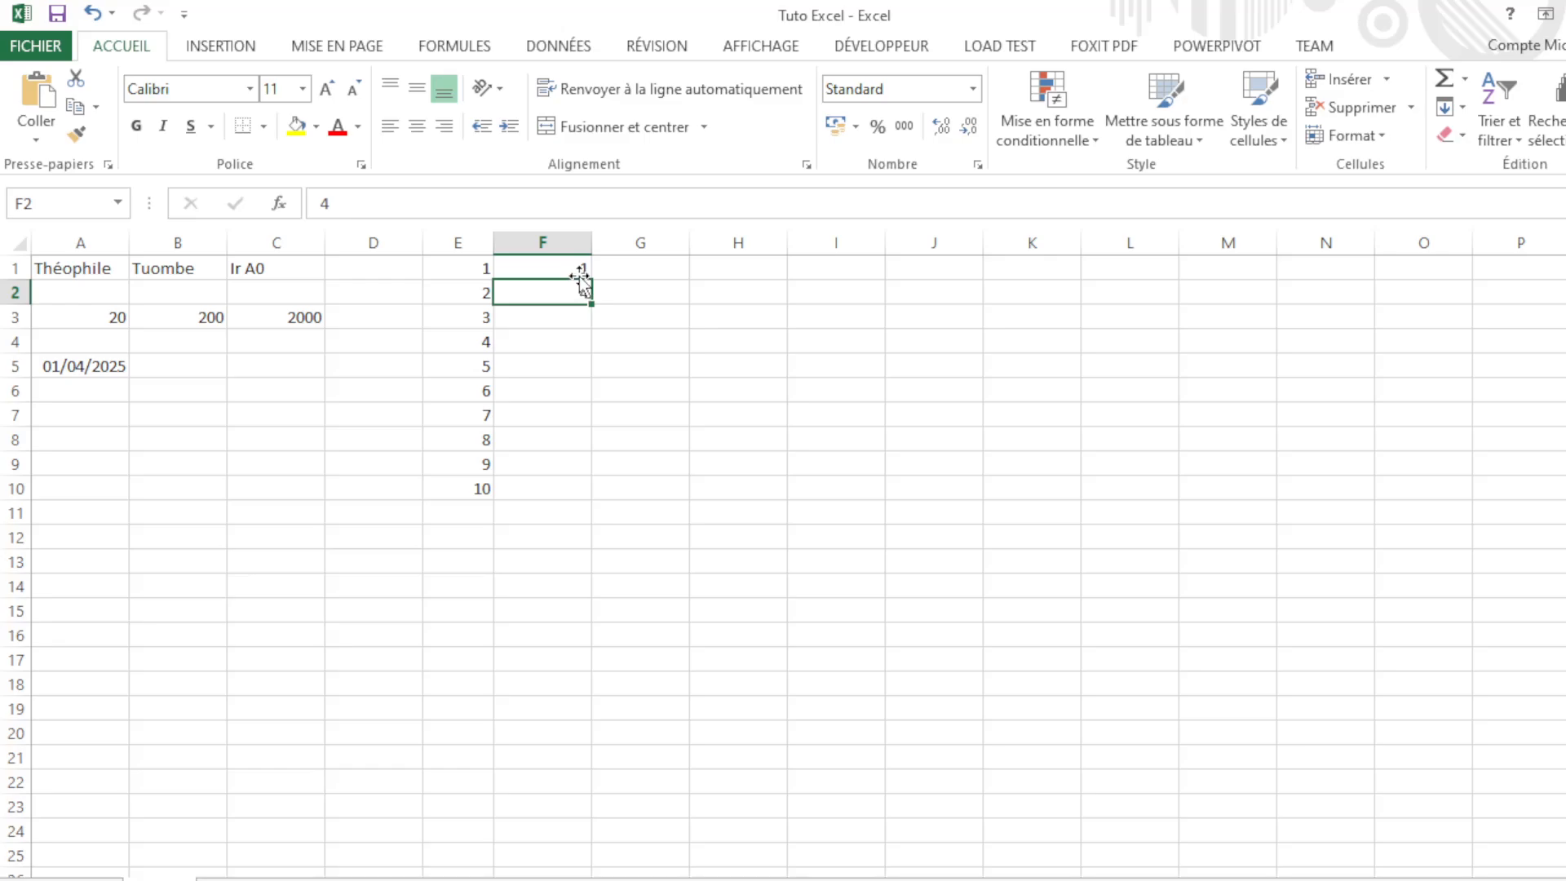
Step: Overwrite F1 with 0 and F2 with 5
{"action": "left_click", "coordinate": [579, 271]}
{"action": "left_click_drag", "start_coordinate": [579, 271], "coordinate": [588, 301]}
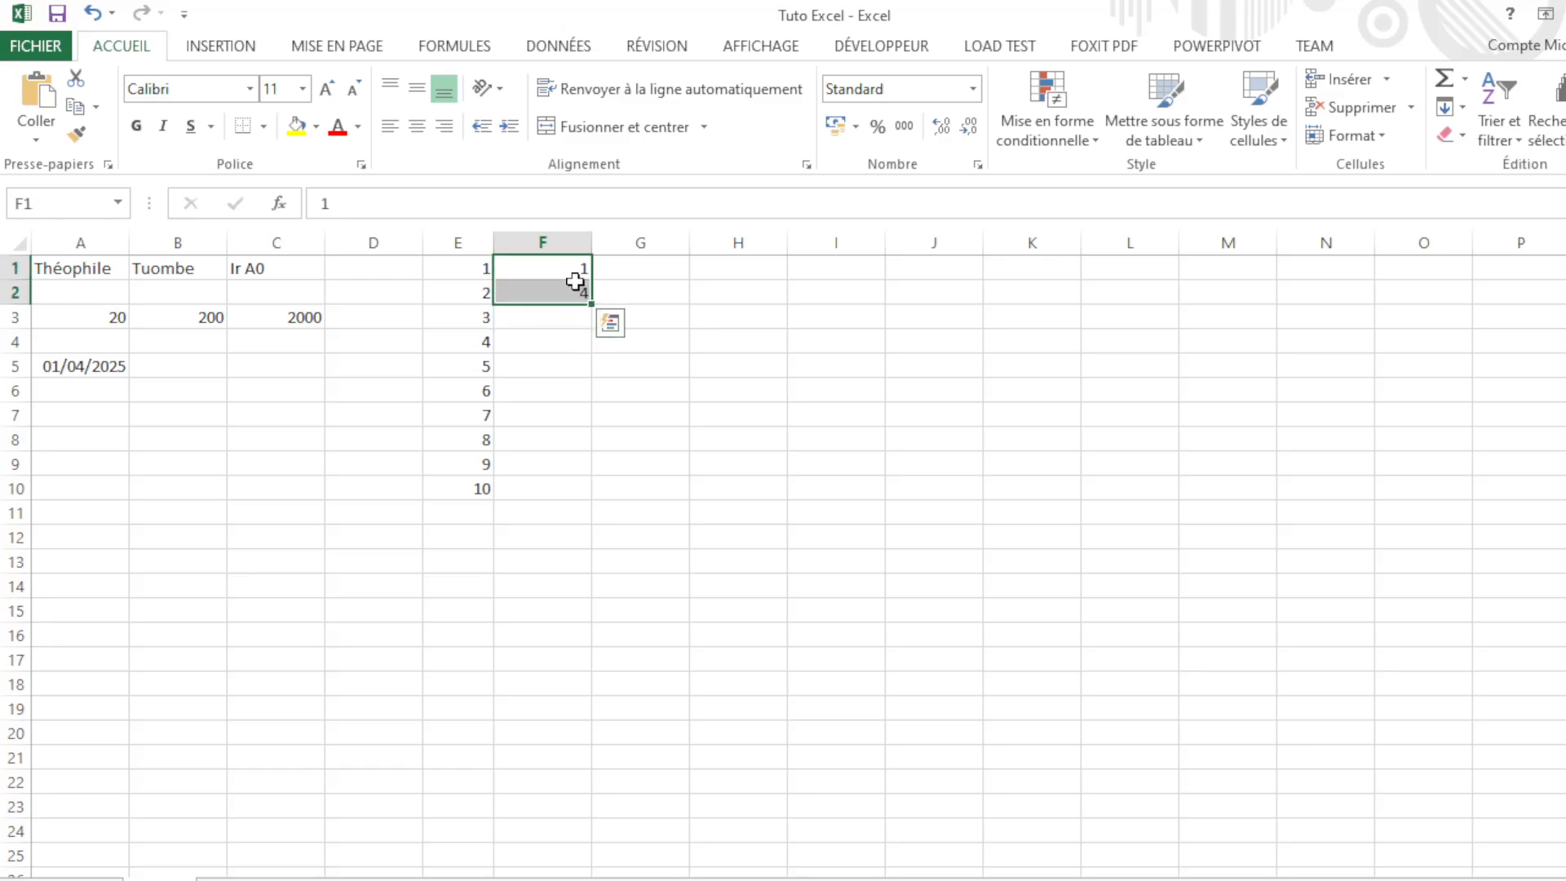
{"action": "left_click", "coordinate": [572, 271]}
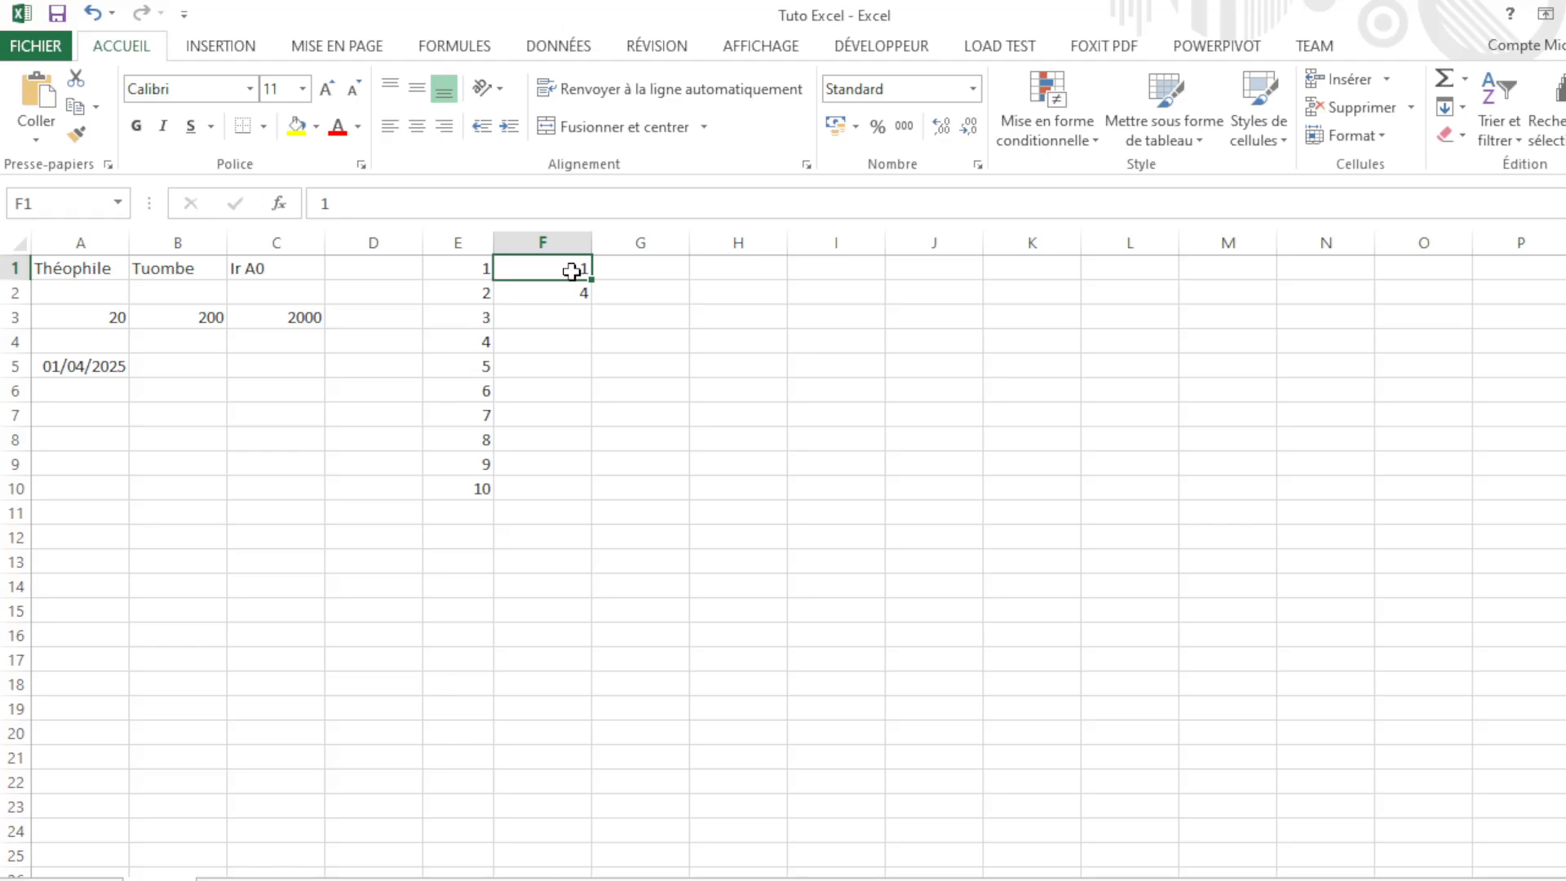
{"action": "type", "text": "0"}
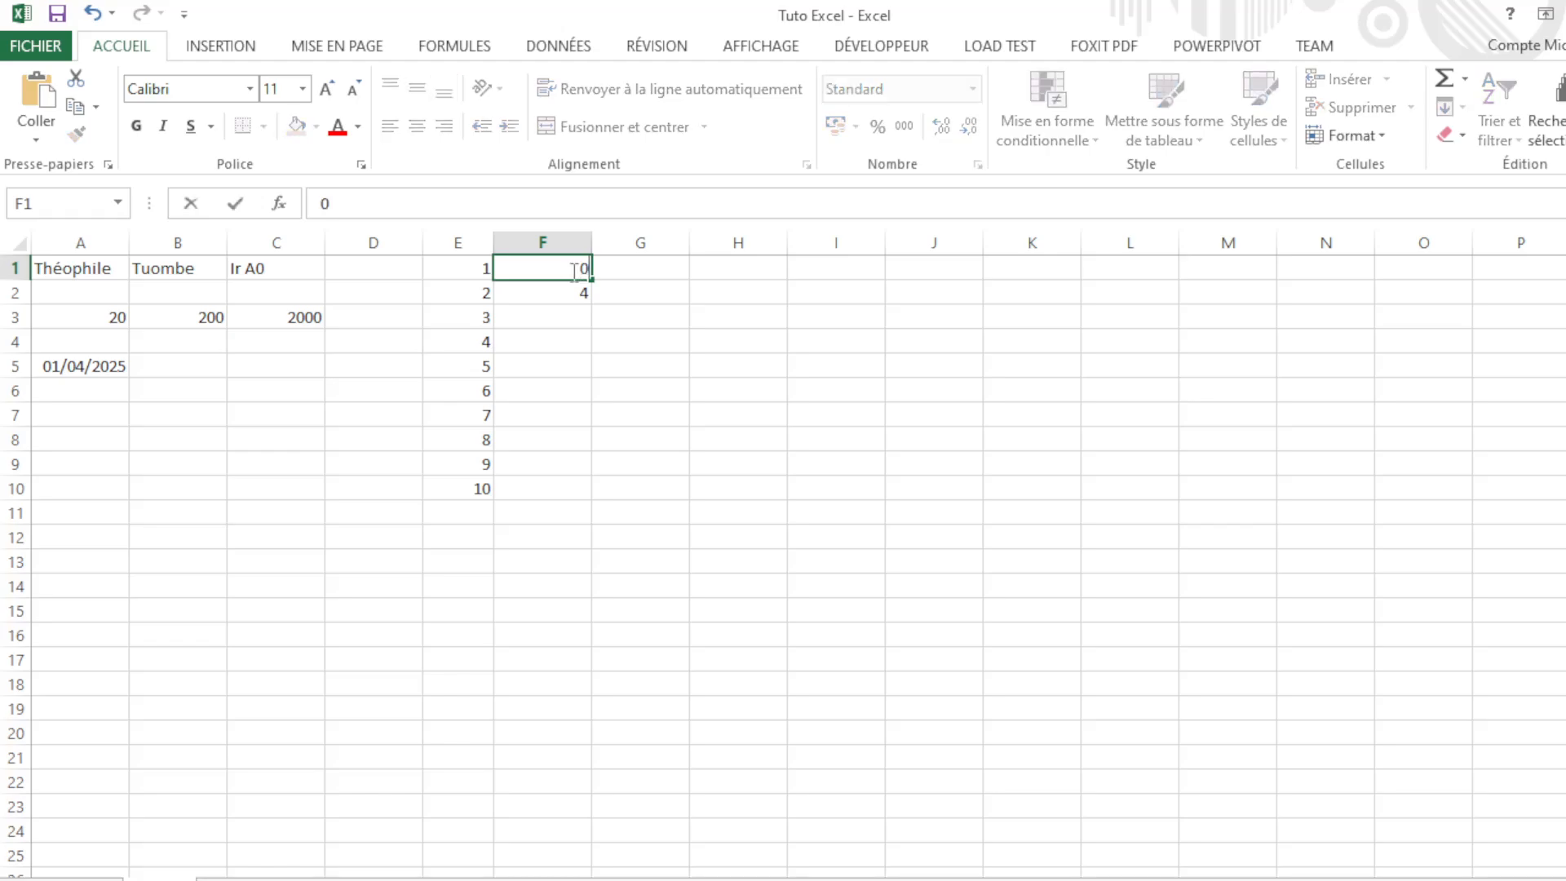
{"action": "left_click", "coordinate": [563, 292]}
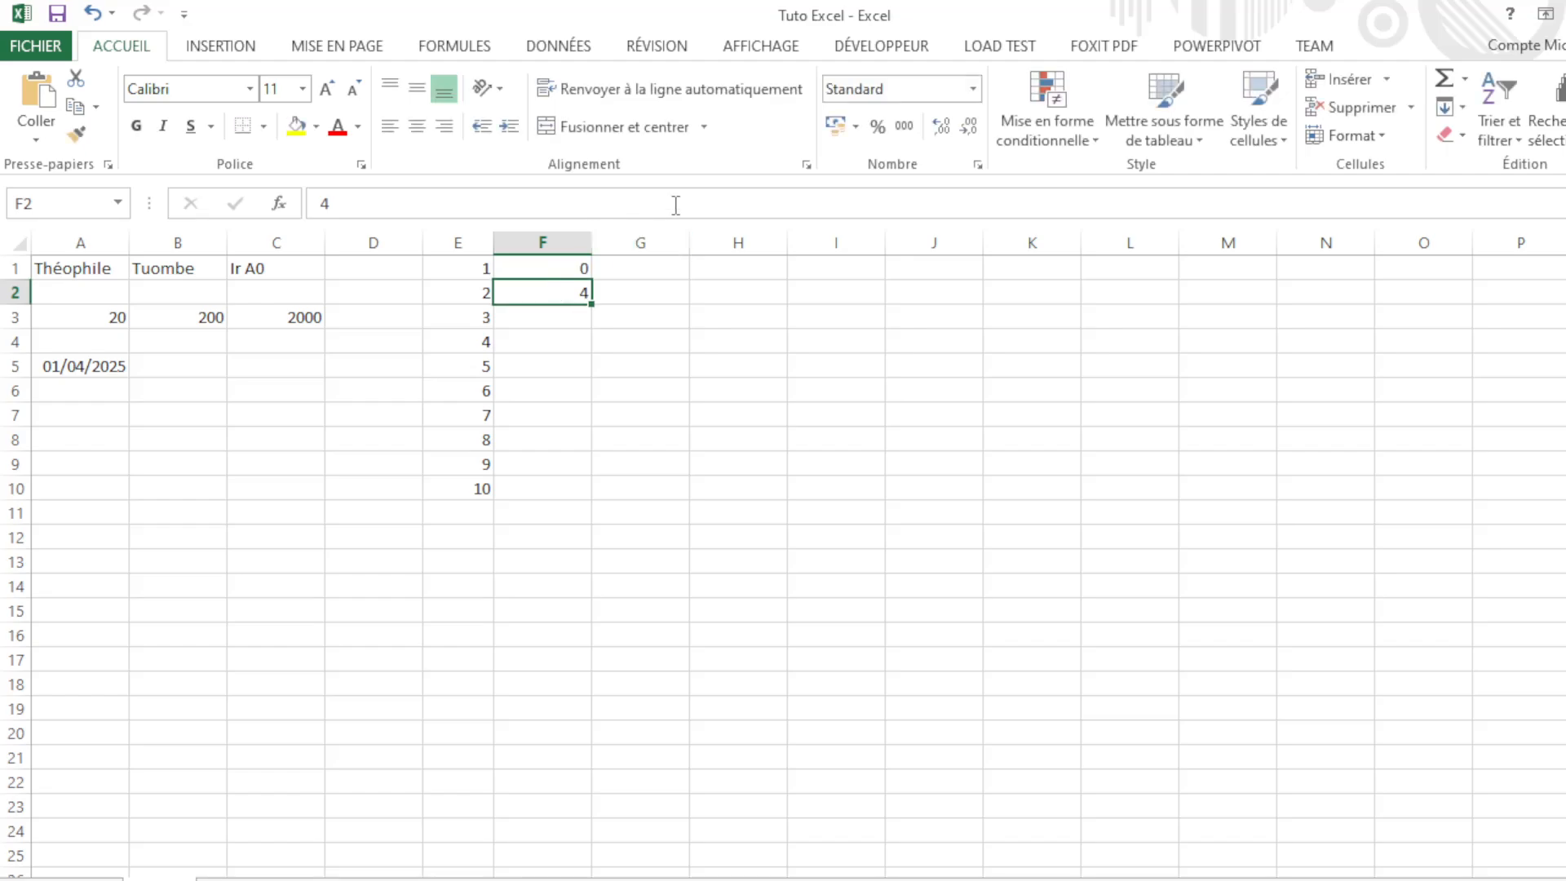
{"action": "type", "text": "5"}
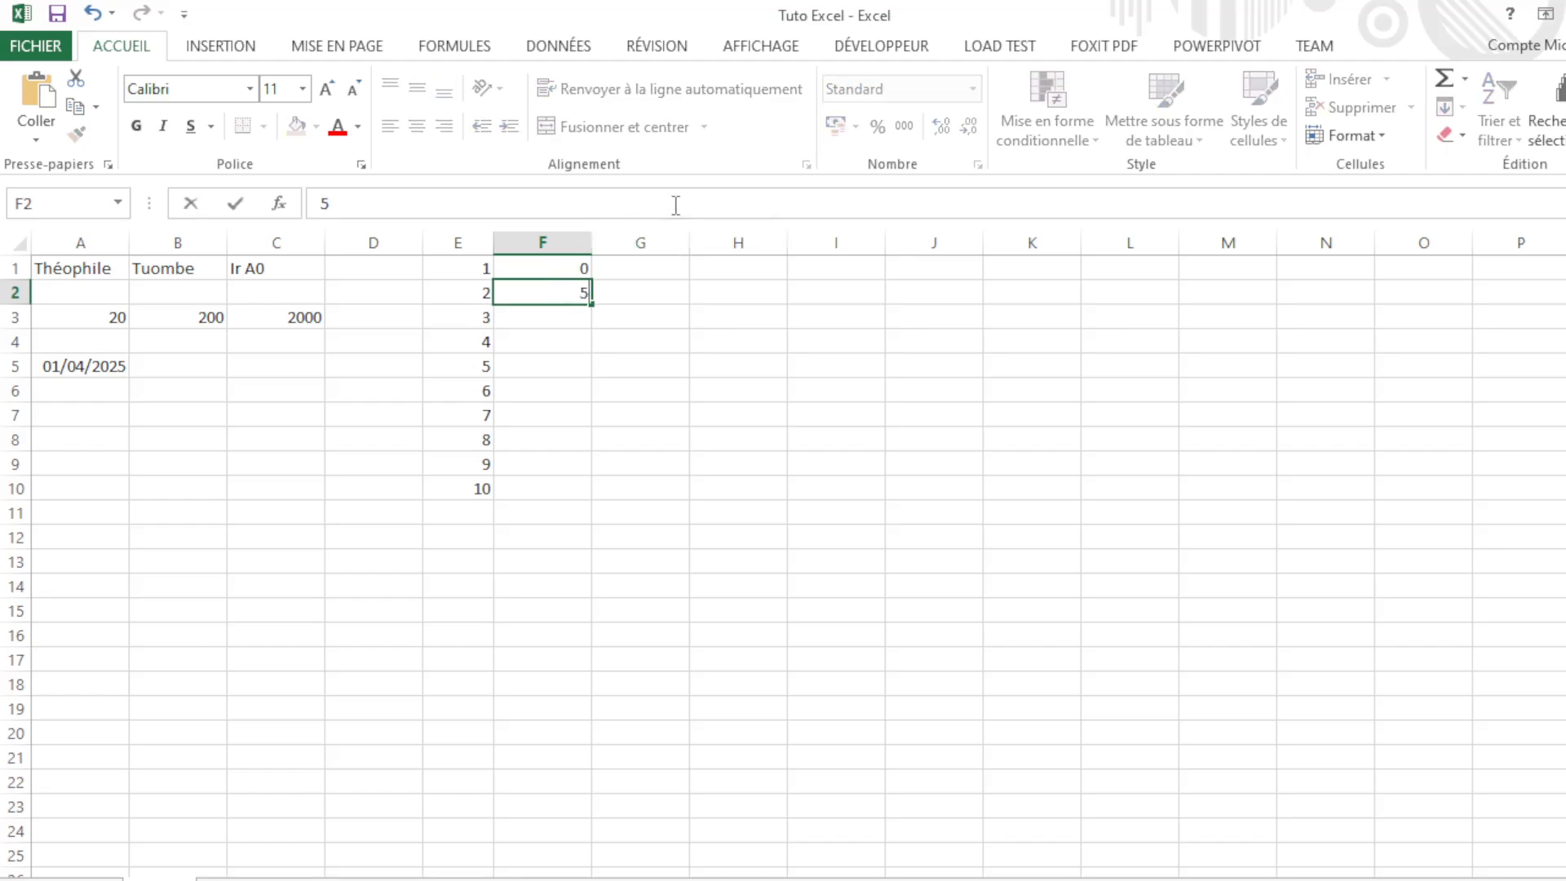
{"action": "left_click", "coordinate": [628, 294]}
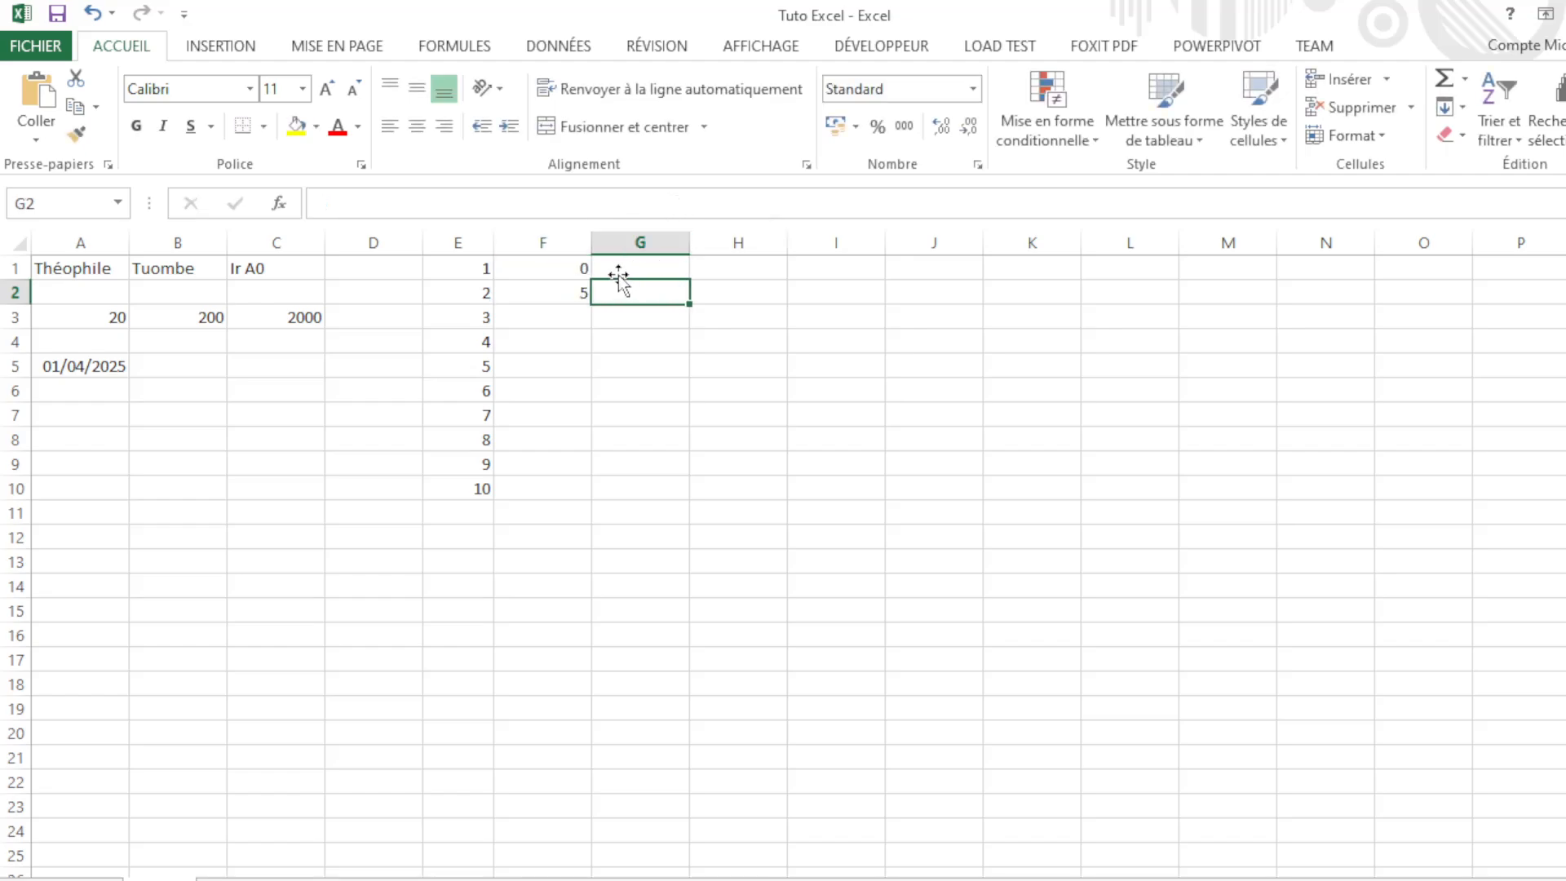
{"action": "left_click", "coordinate": [579, 268]}
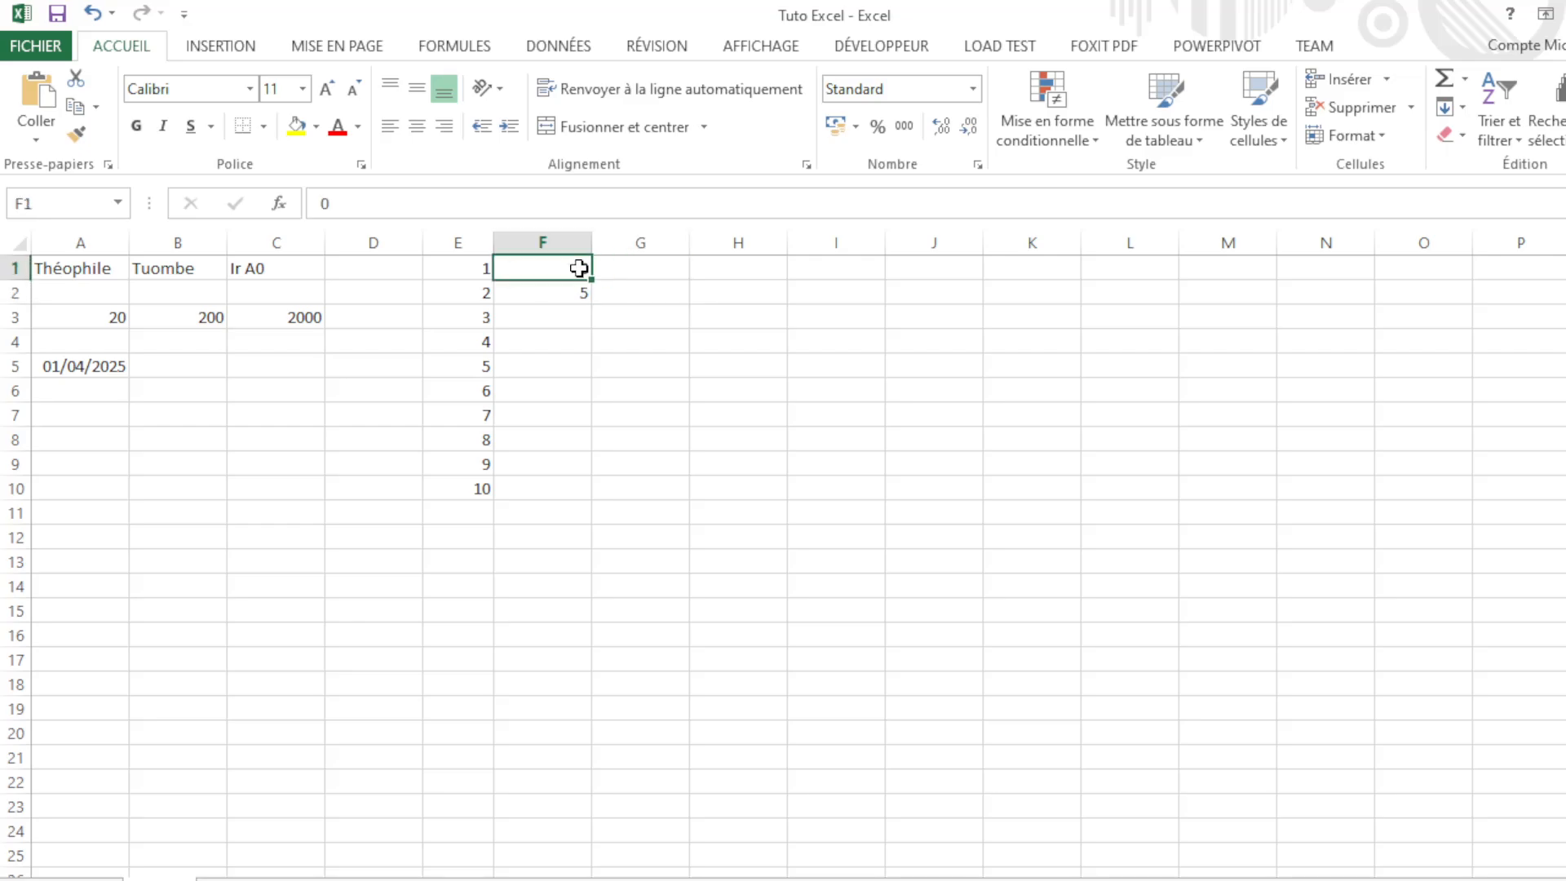
Step: Fill column F down to F10 so it counts 0, 5, 10 … 45
{"action": "mouse_move", "coordinate": [578, 269]}
{"action": "left_mouse_down"}
{"action": "mouse_move", "coordinate": [595, 321]}
{"action": "mouse_move", "coordinate": [566, 370]}
{"action": "mouse_move", "coordinate": [544, 509]}
{"action": "mouse_move", "coordinate": [535, 500]}
{"action": "left_mouse_up"}
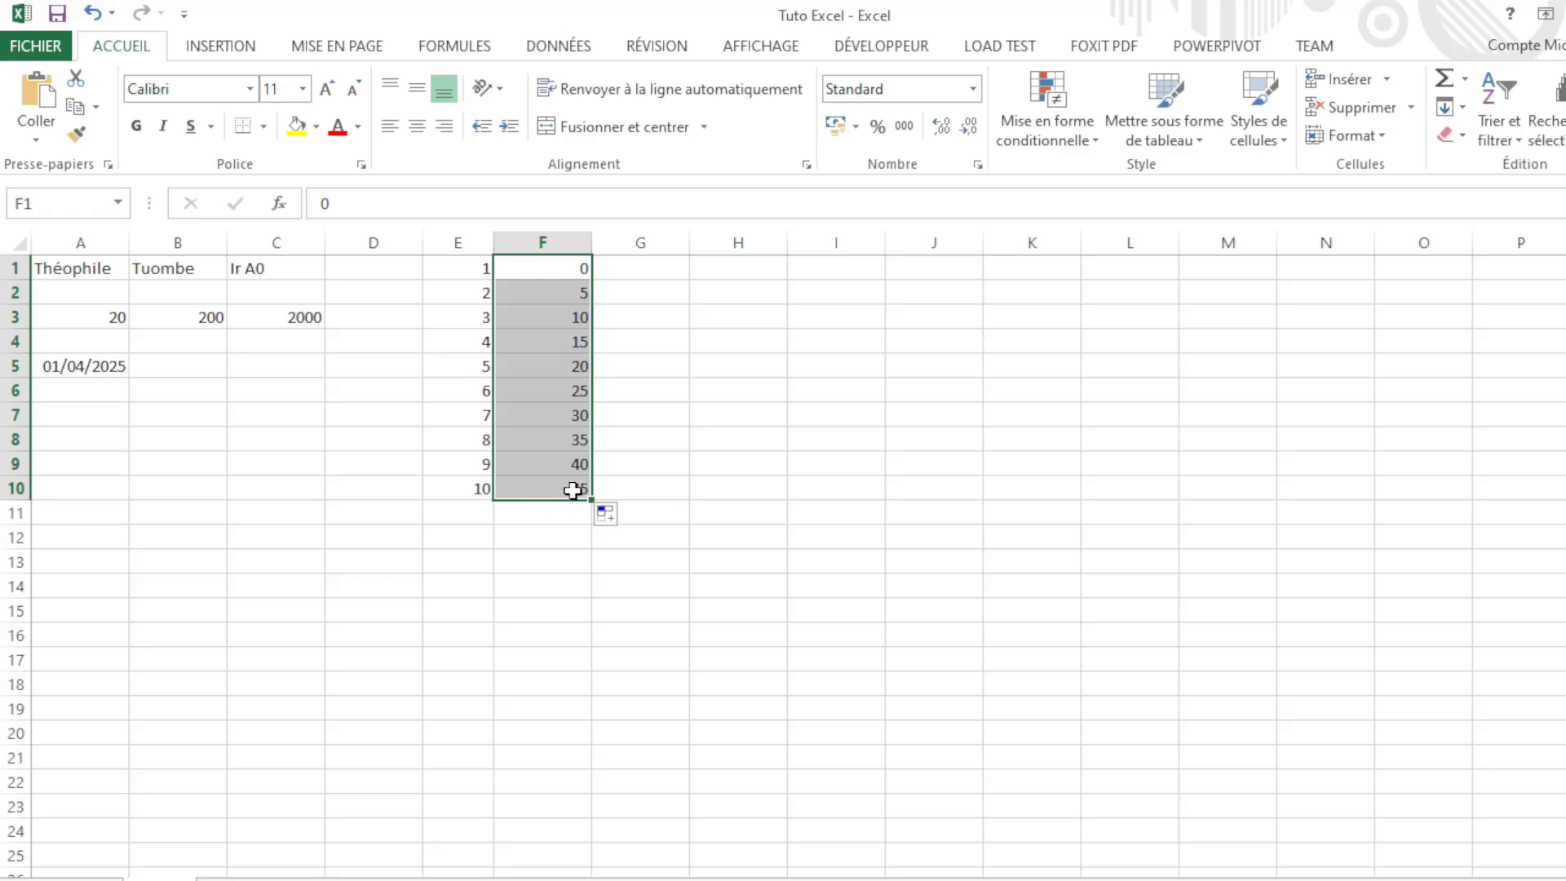
{"action": "left_click", "coordinate": [659, 274]}
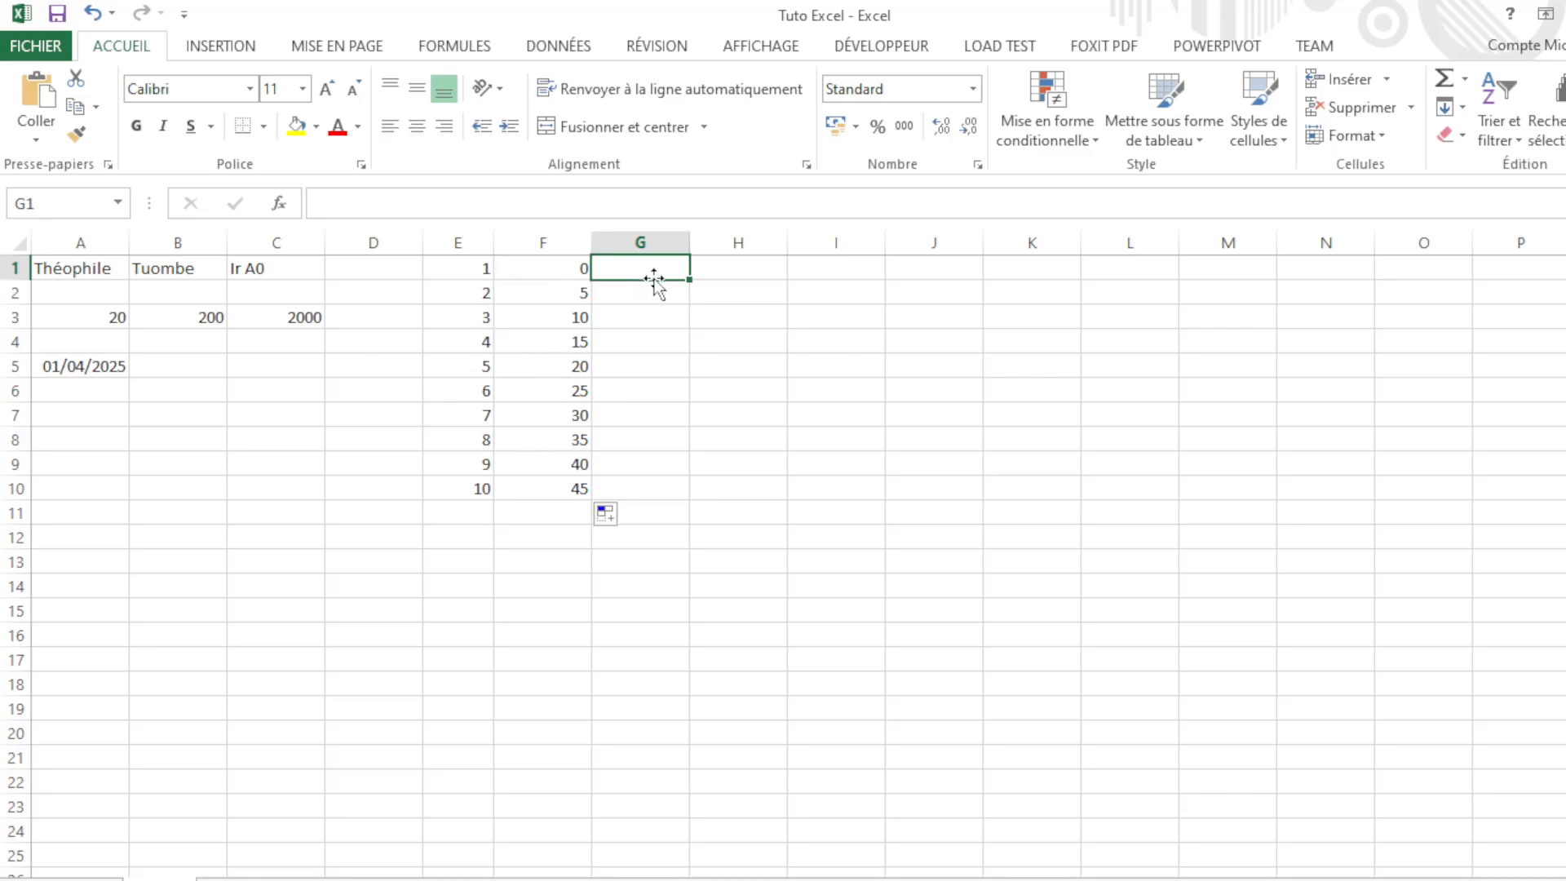
Step: Enter 1 in G1 and 3 in G2
{"action": "left_click", "coordinate": [624, 292]}
{"action": "left_click", "coordinate": [635, 269]}
{"action": "type", "text": "1"}
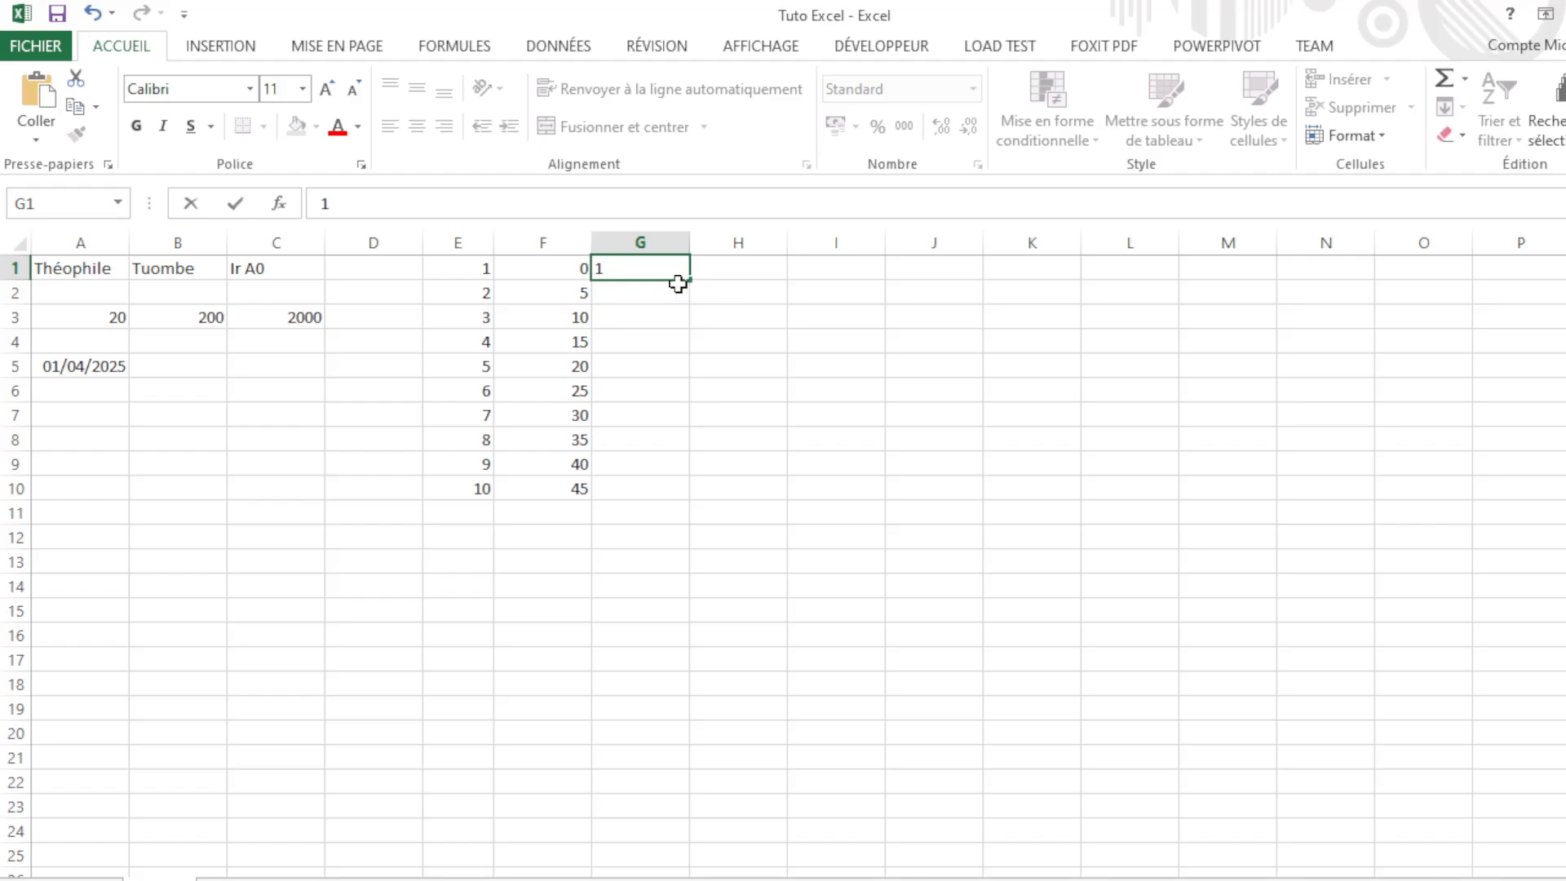
{"action": "left_click", "coordinate": [659, 292]}
{"action": "type", "text": "3"}
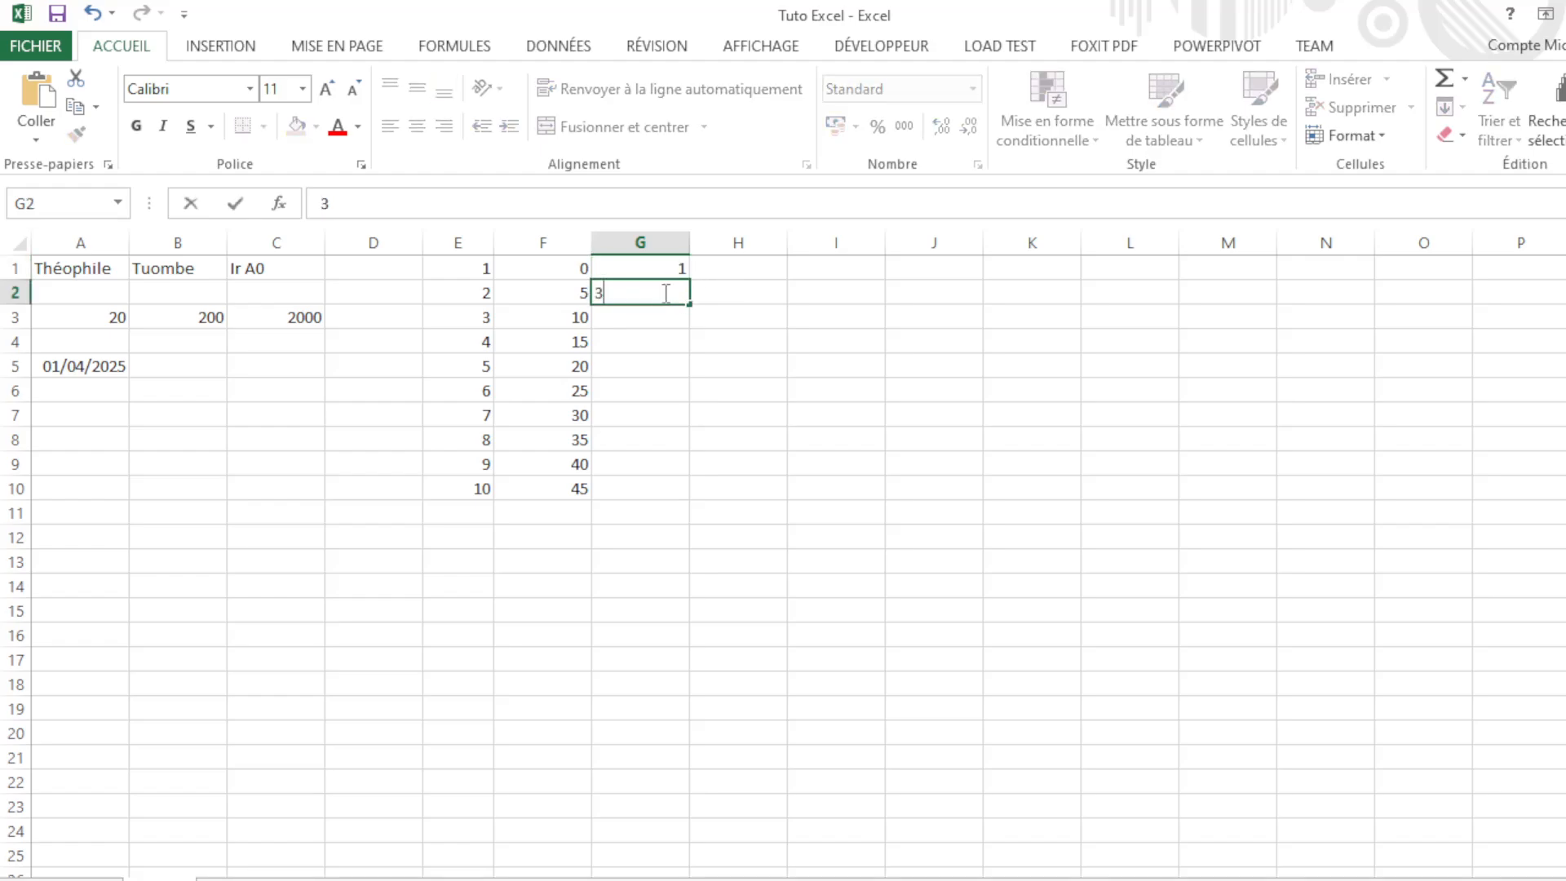
{"action": "key", "text": "Return"}
Step: Fill G1:G2 down to G10, giving the odd numbers 1 to 19
{"action": "left_click", "coordinate": [665, 265]}
{"action": "left_click_drag", "start_coordinate": [664, 263], "coordinate": [671, 489]}
{"action": "left_click", "coordinate": [685, 315]}
{"action": "left_click_drag", "start_coordinate": [778, 371], "coordinate": [783, 274]}
{"action": "left_click", "coordinate": [790, 294]}
{"action": "left_click", "coordinate": [682, 294]}
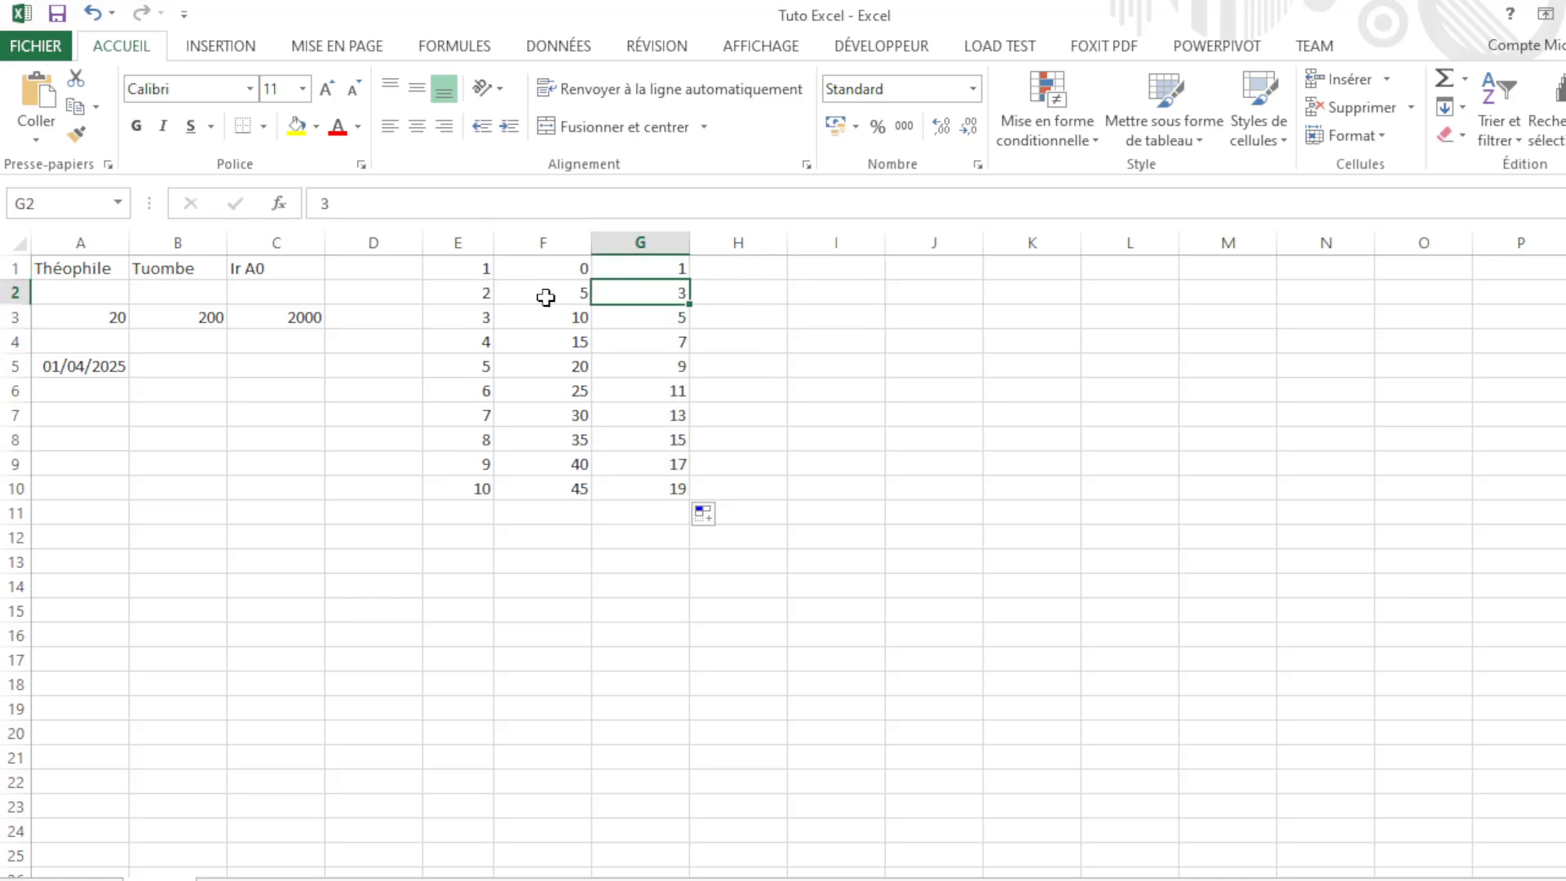
{"action": "left_click", "coordinate": [466, 319]}
{"action": "left_click", "coordinate": [243, 432]}
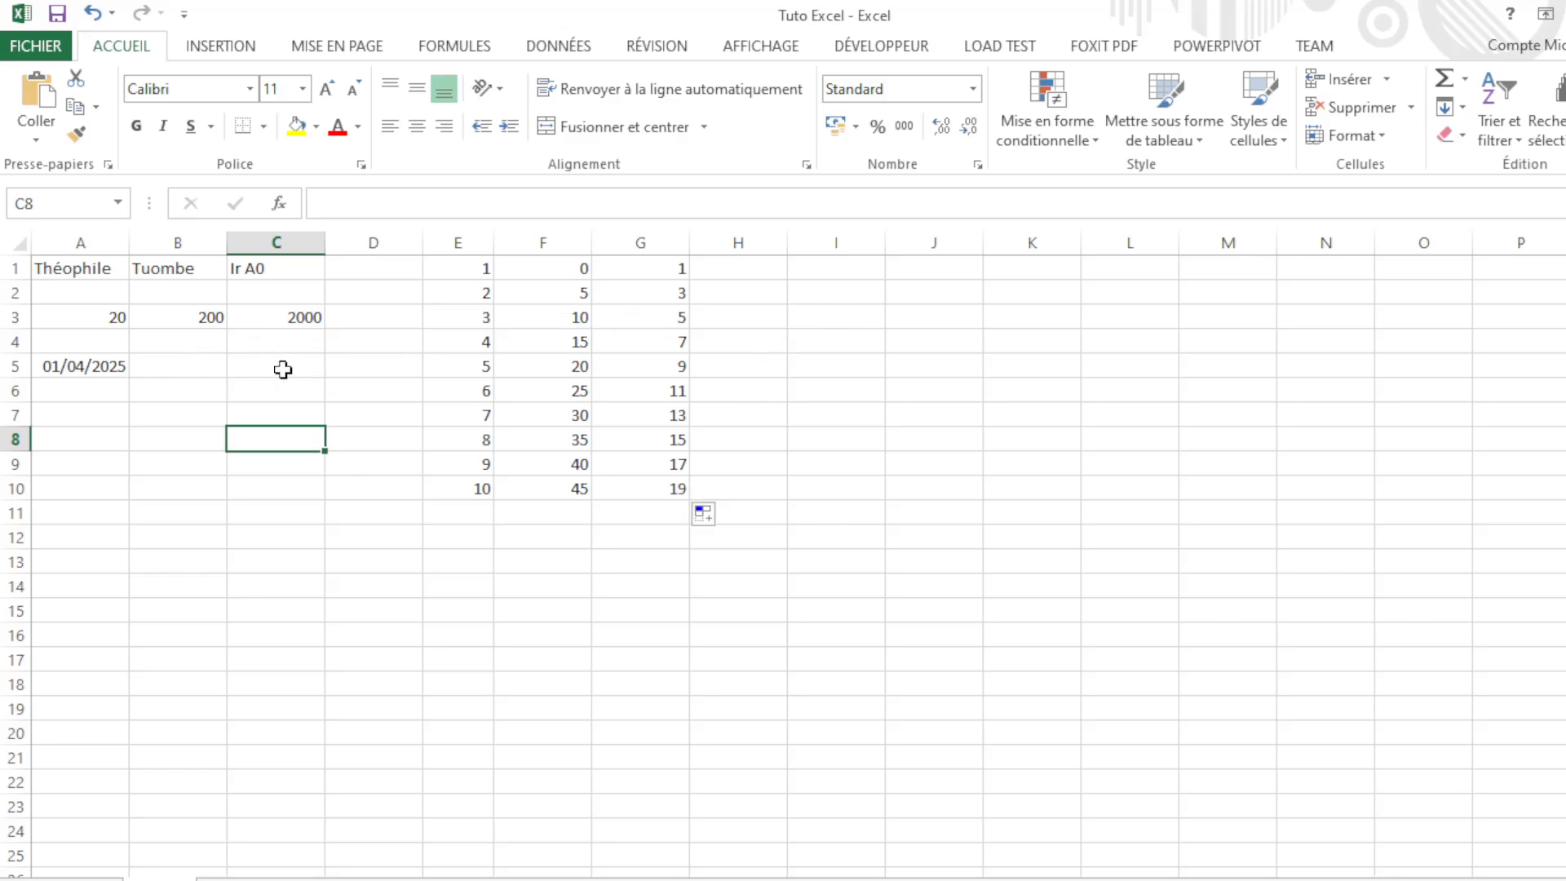
Step: Fill the A5 date right to D5, giving 01/04/2025 through 04/04/2025
{"action": "left_click", "coordinate": [80, 370]}
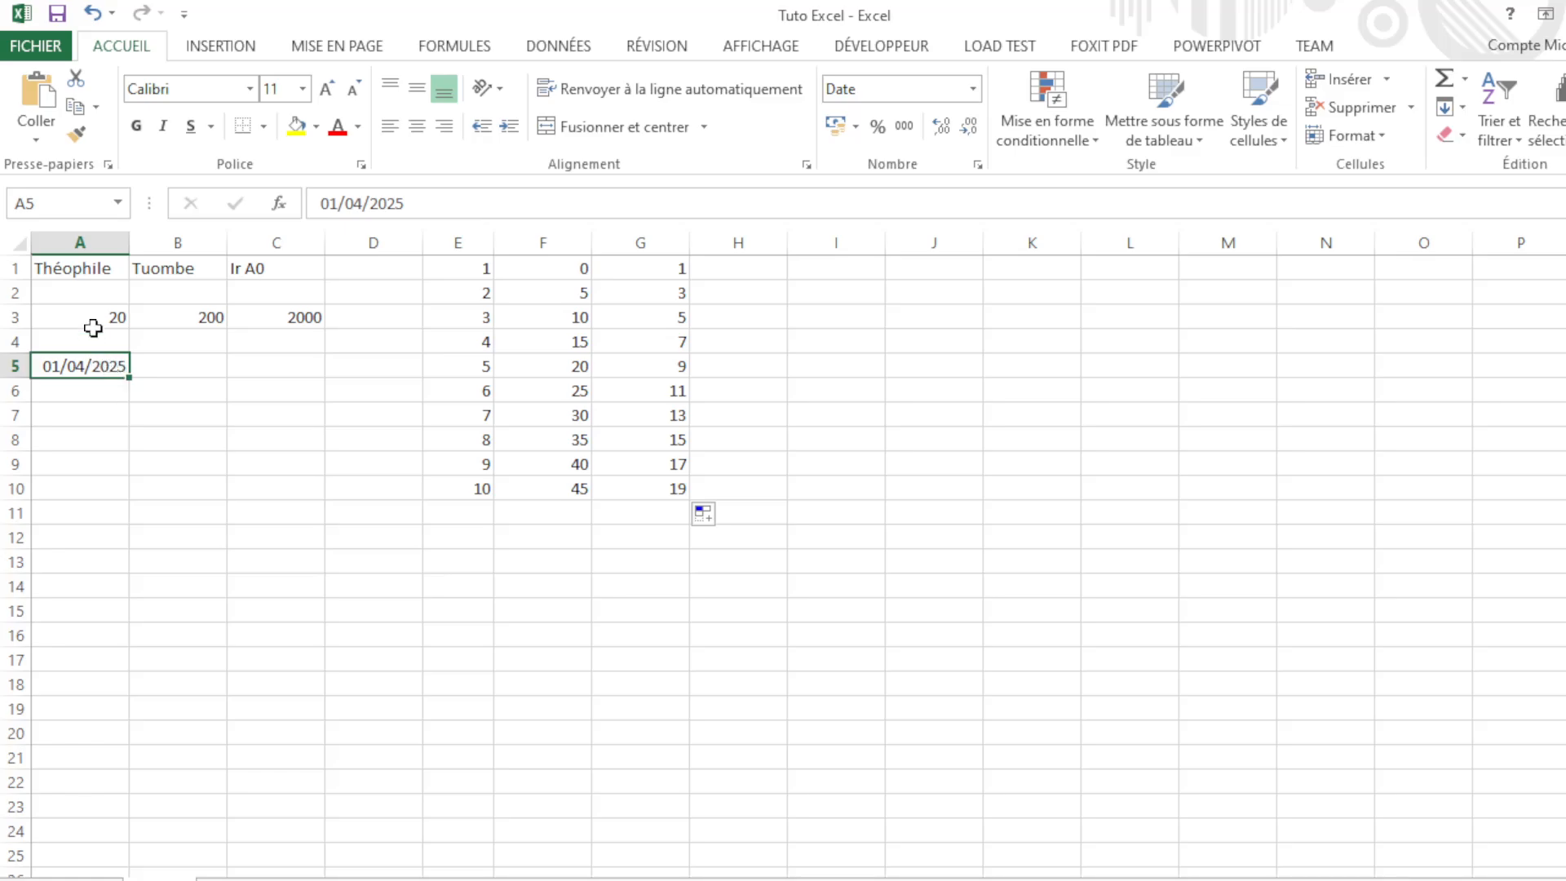
{"action": "left_click", "coordinate": [169, 373]}
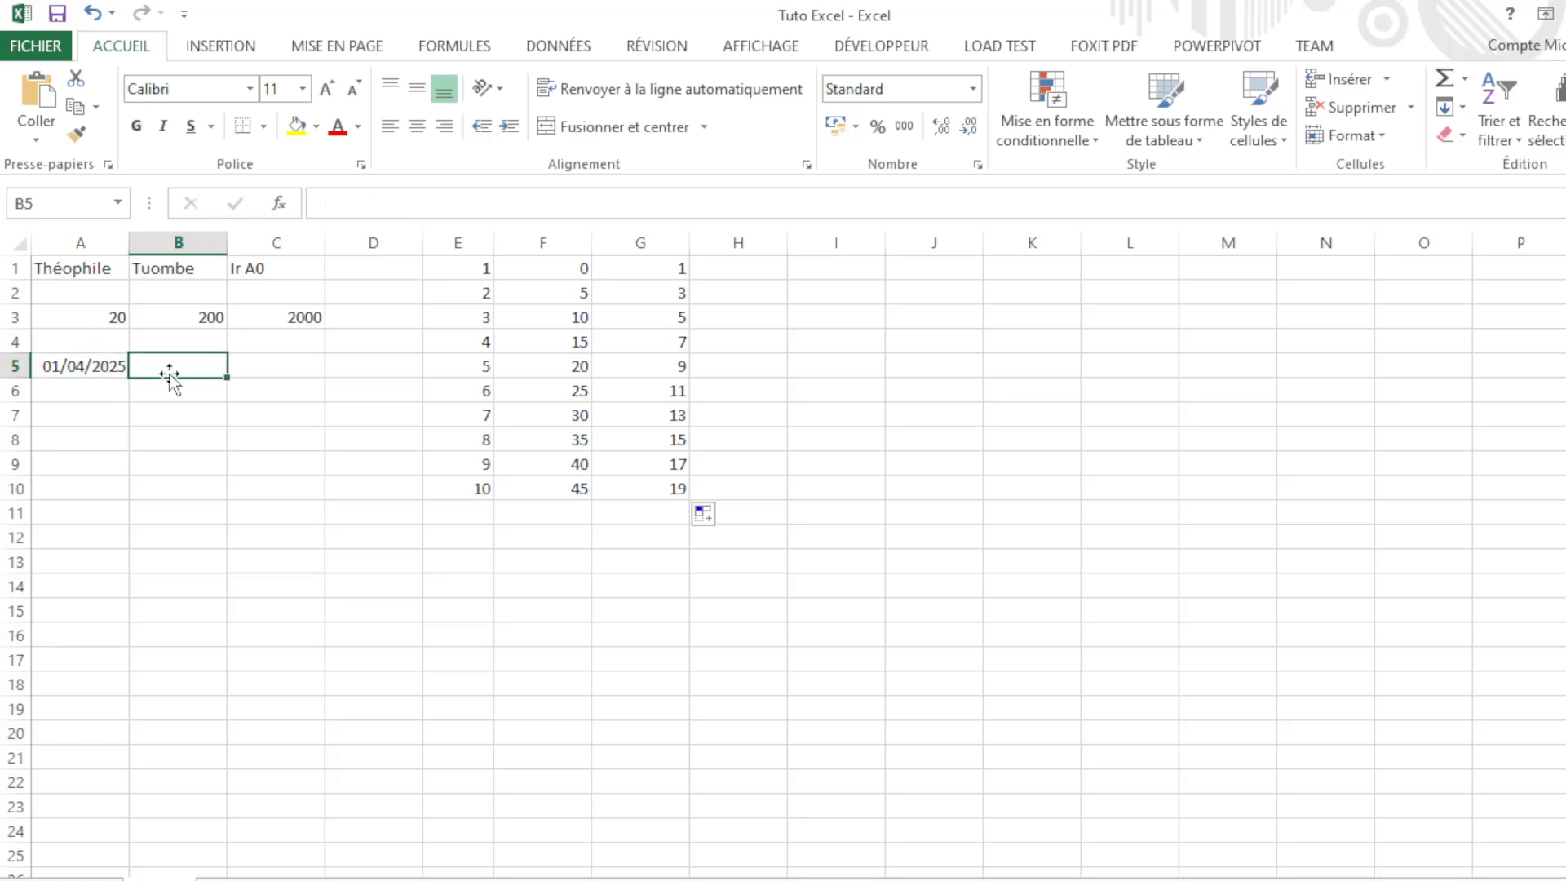
{"action": "left_click", "coordinate": [111, 370]}
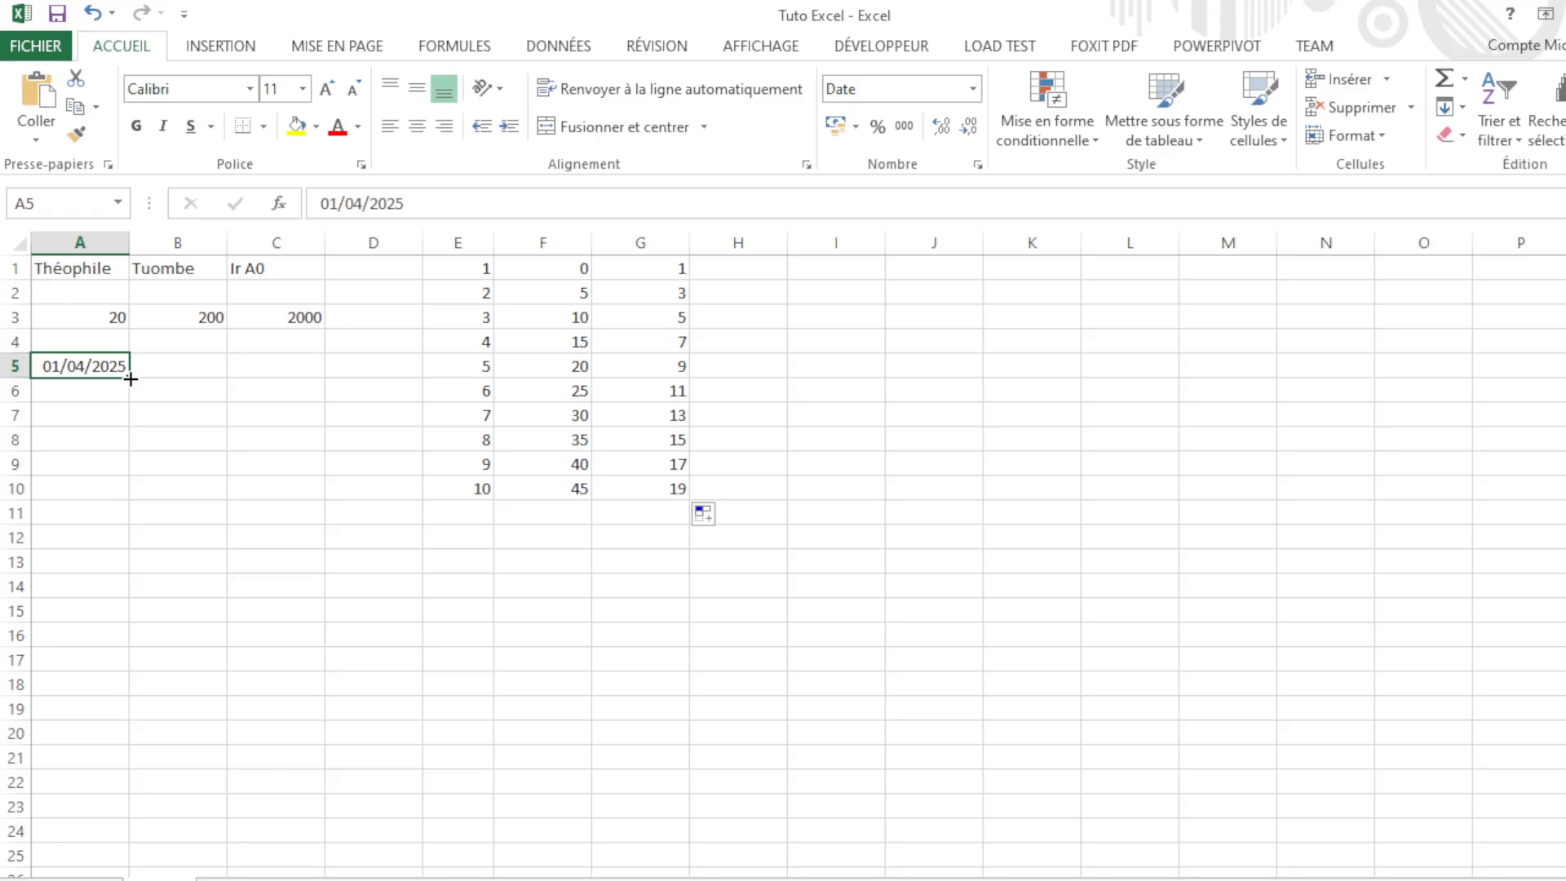
{"action": "left_click_drag", "start_coordinate": [131, 380], "coordinate": [379, 377]}
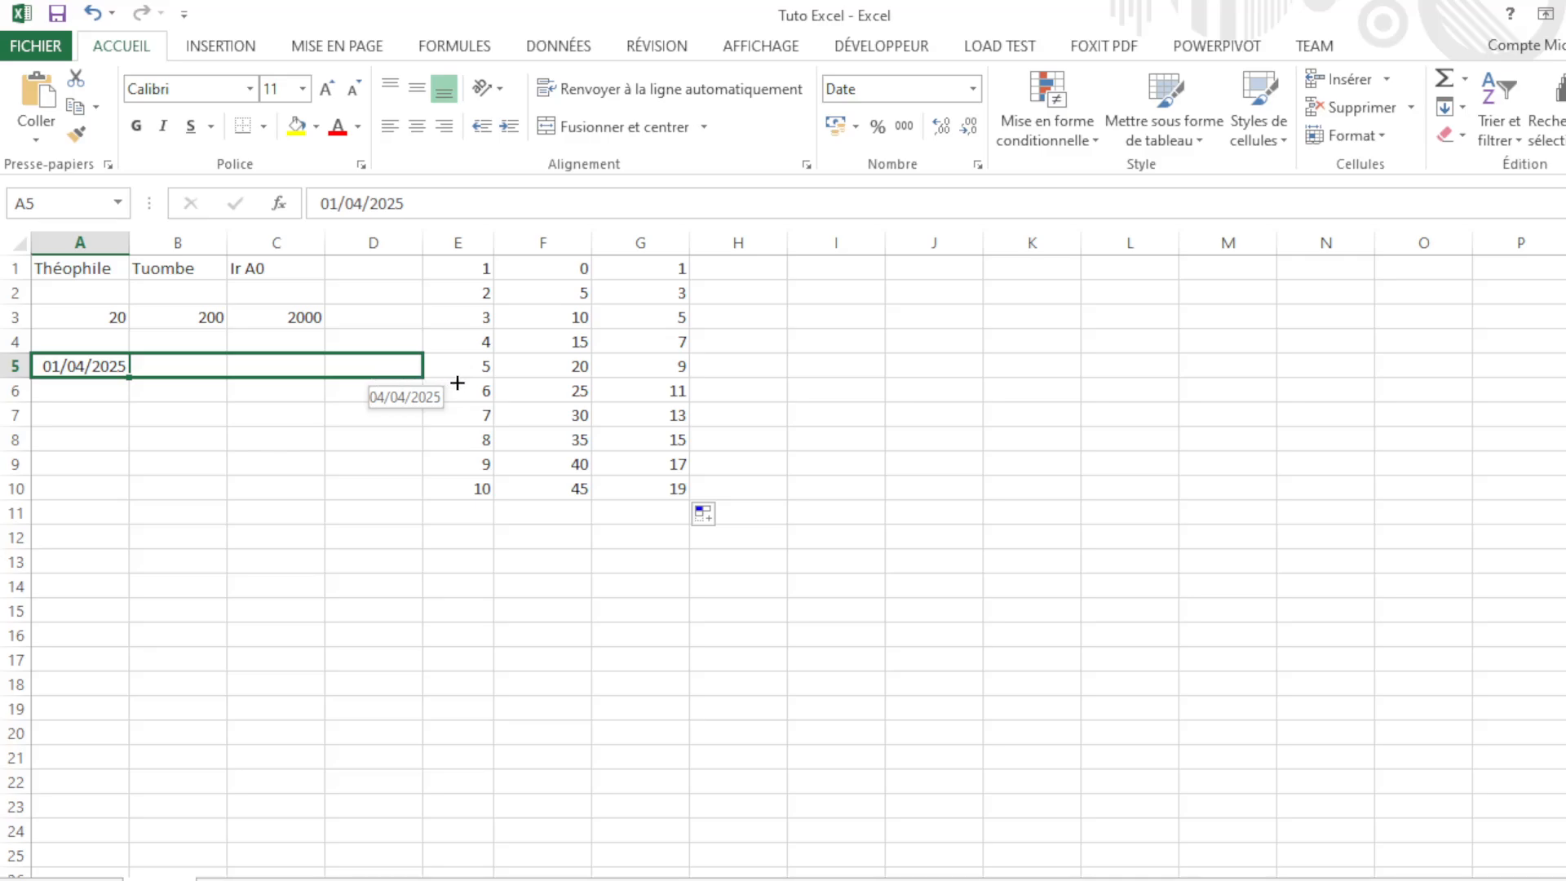
{"action": "left_click_drag", "start_coordinate": [457, 382], "coordinate": [458, 382]}
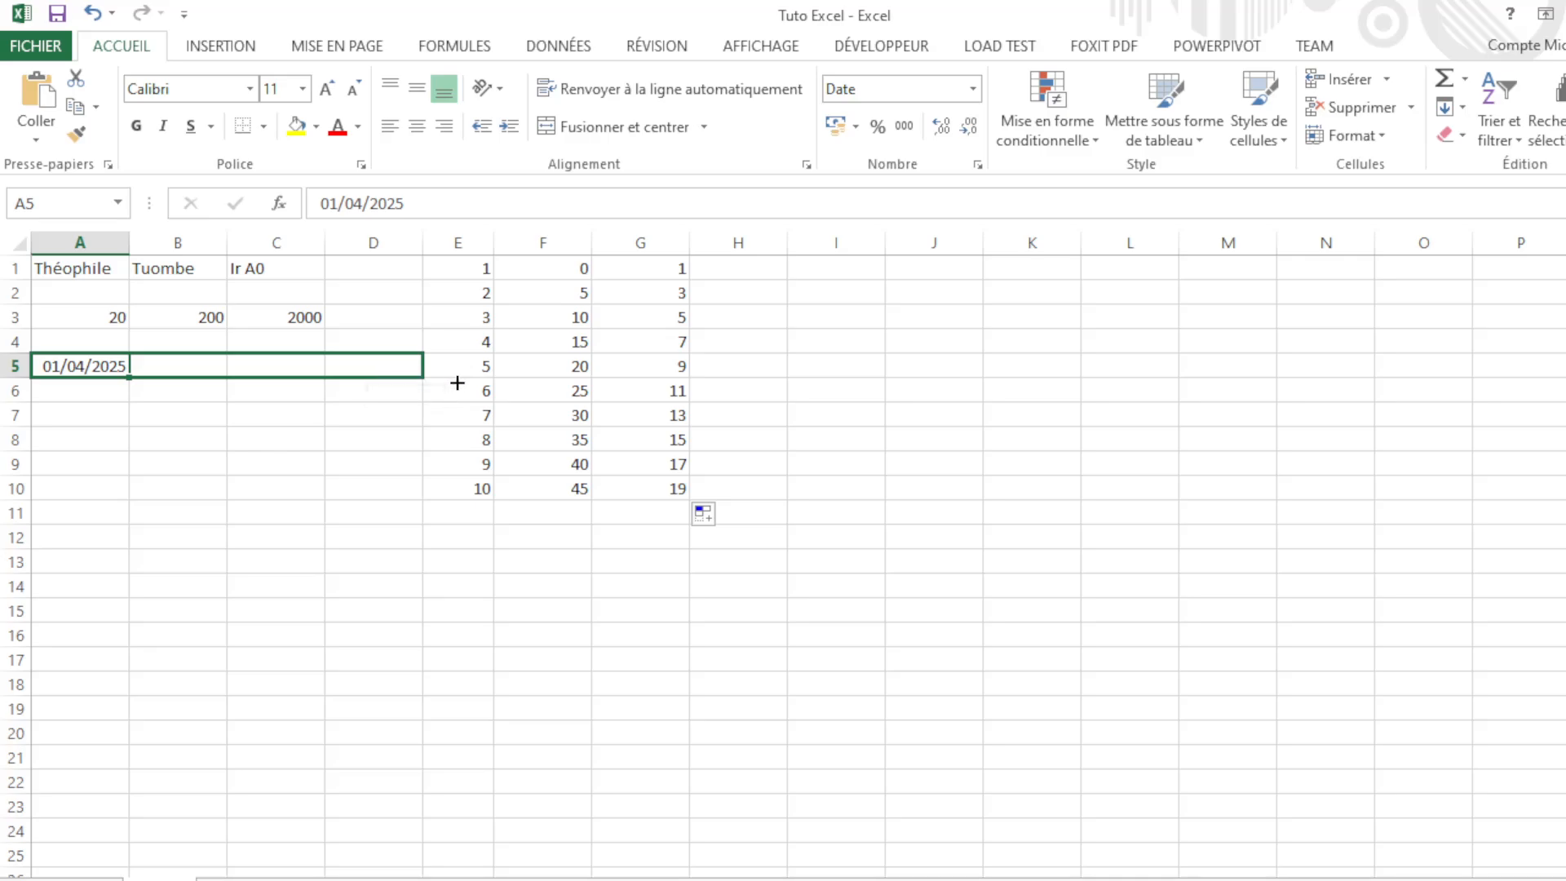
{"action": "left_click", "coordinate": [61, 408]}
Step: Fill the A5 date down to A11, ending at 07/04/2025
{"action": "left_click", "coordinate": [75, 372]}
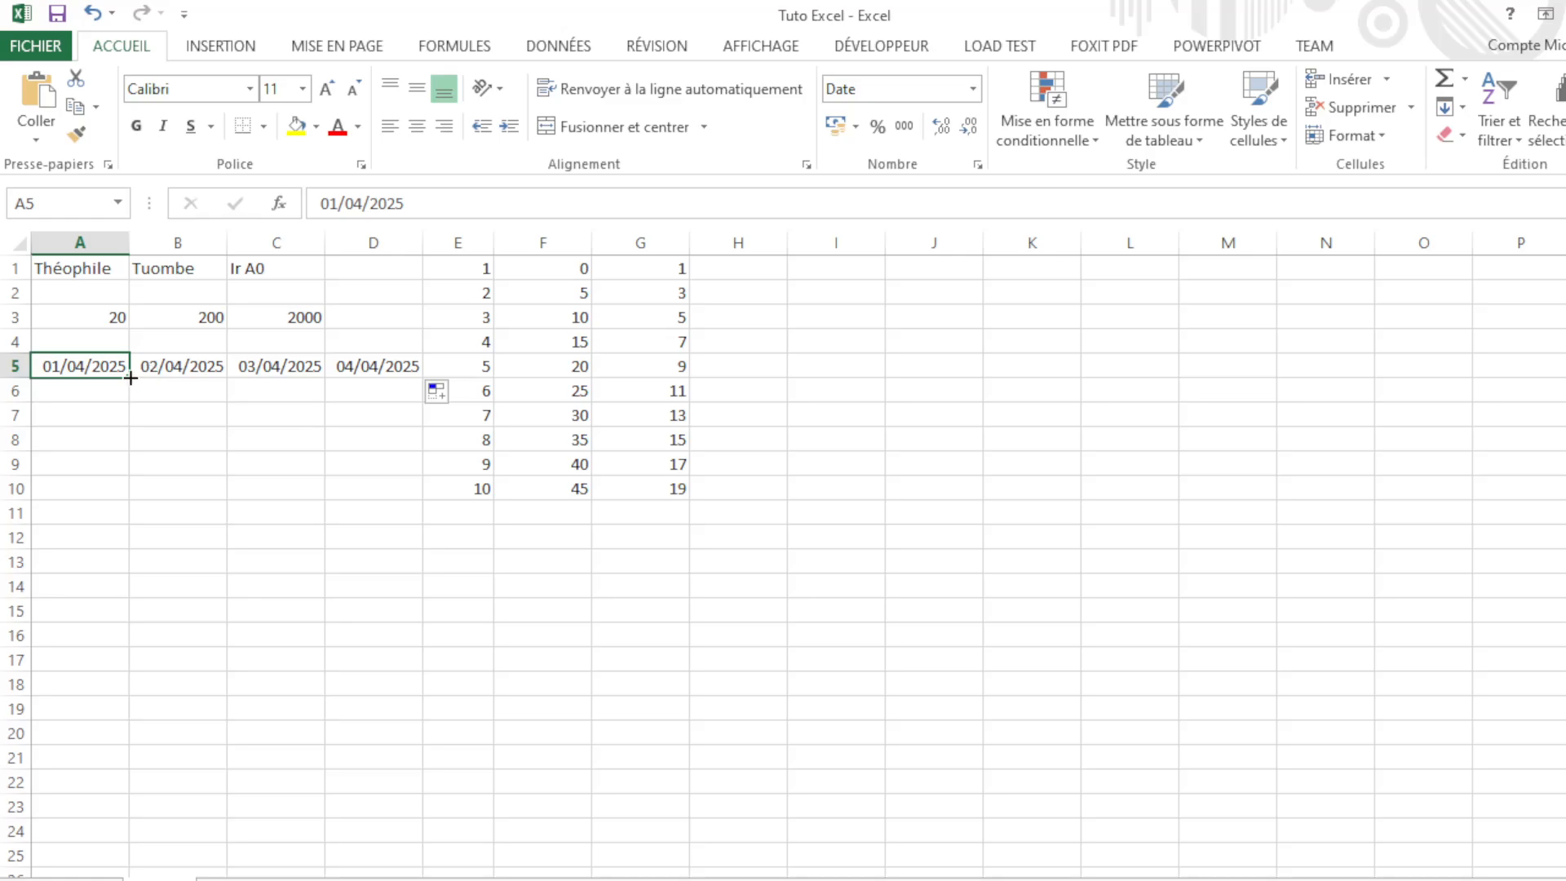
{"action": "left_click_drag", "start_coordinate": [131, 378], "coordinate": [129, 530]}
{"action": "left_click", "coordinate": [135, 414]}
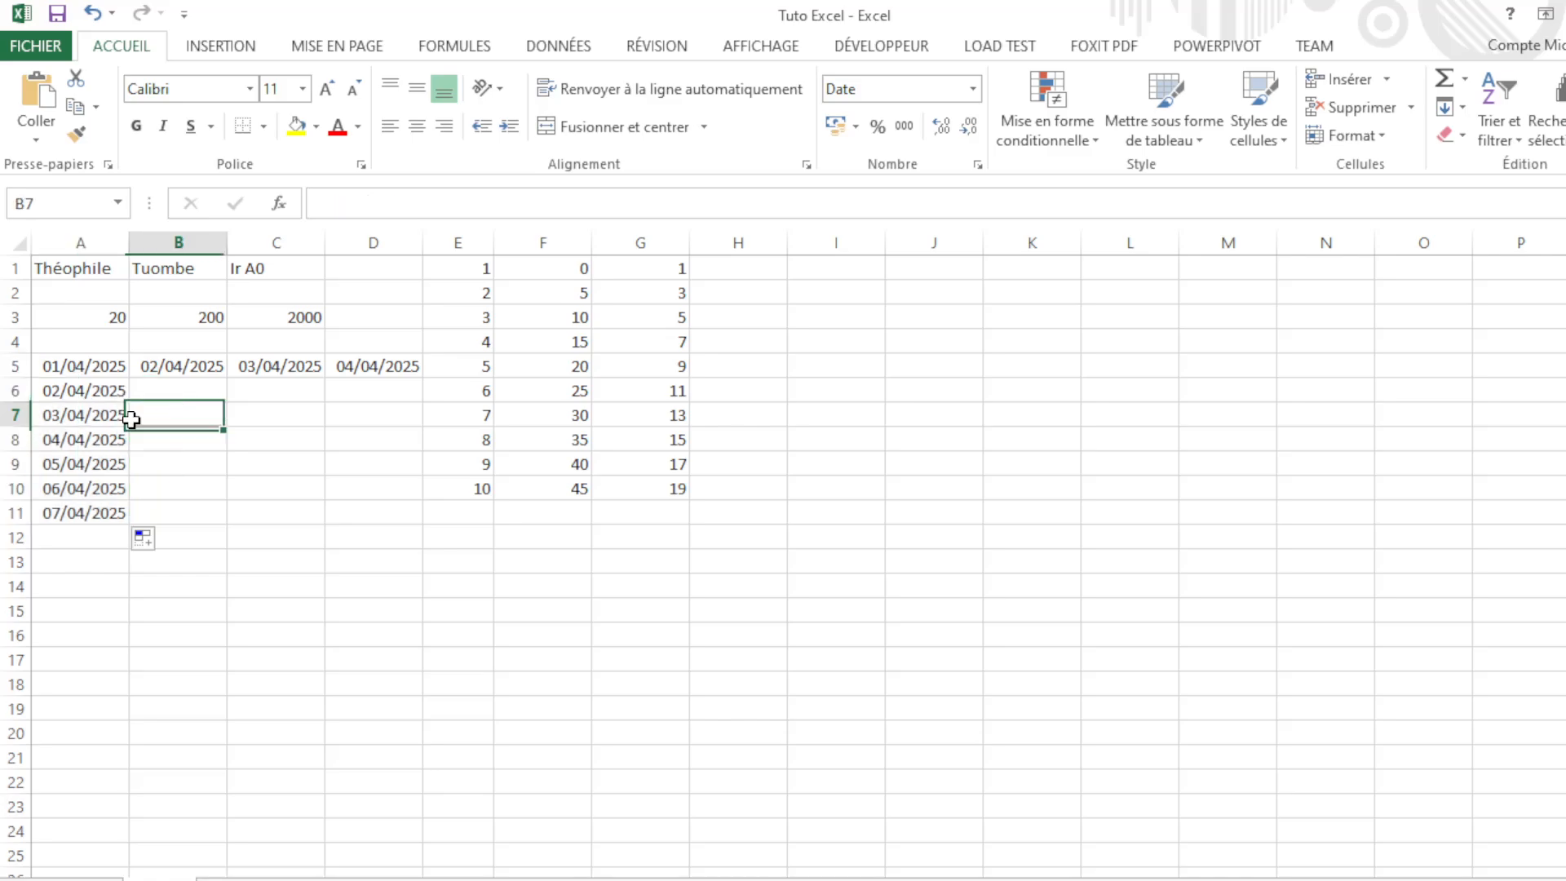
{"action": "left_click", "coordinate": [307, 389]}
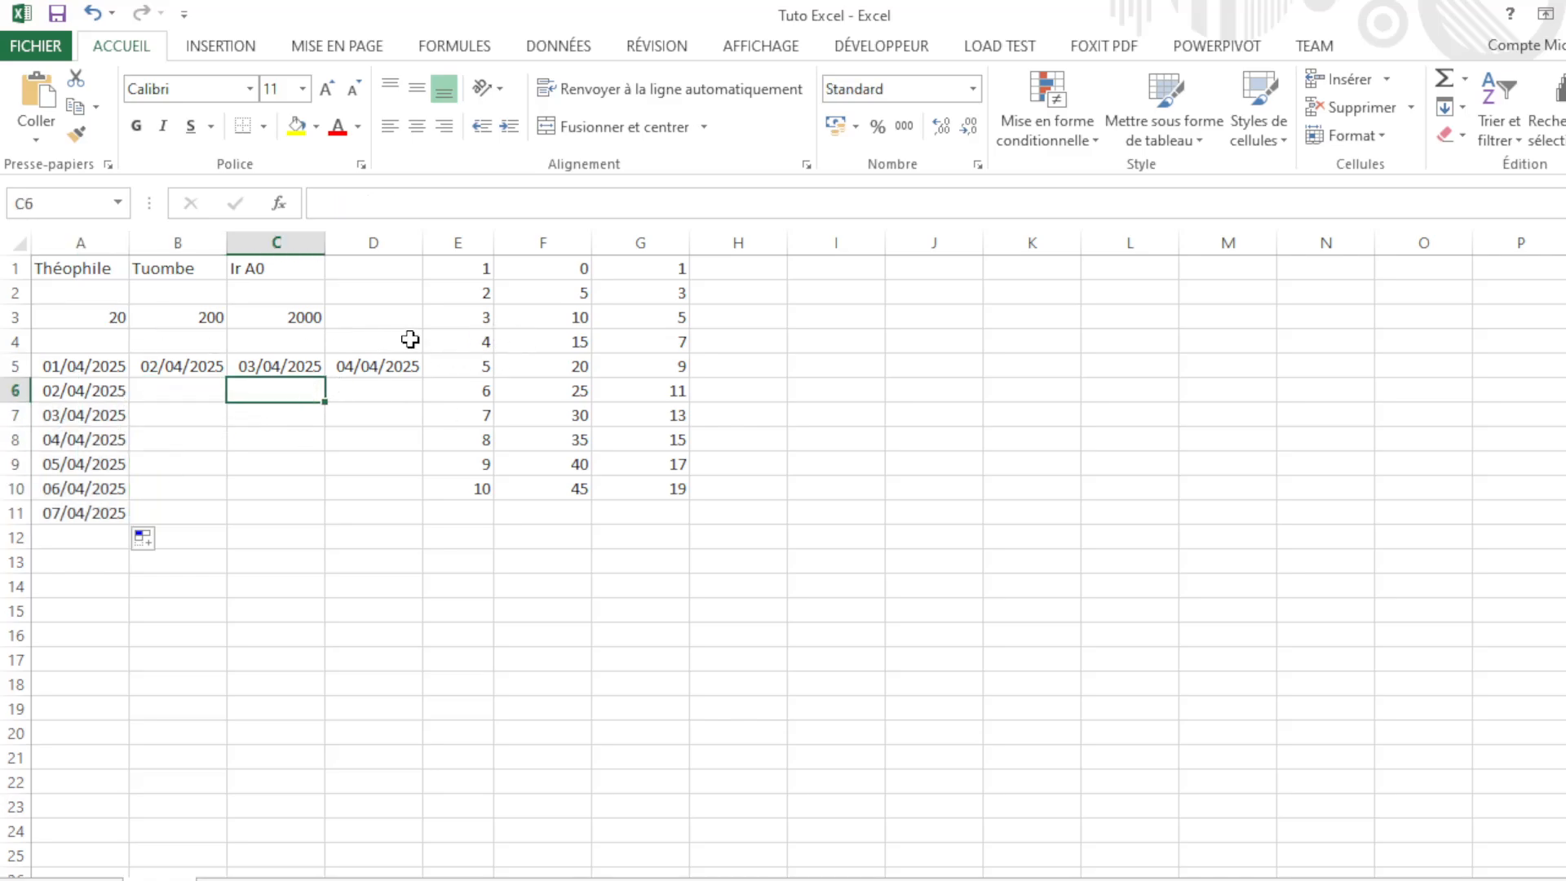
{"action": "left_click", "coordinate": [408, 340]}
{"action": "left_click", "coordinate": [357, 295]}
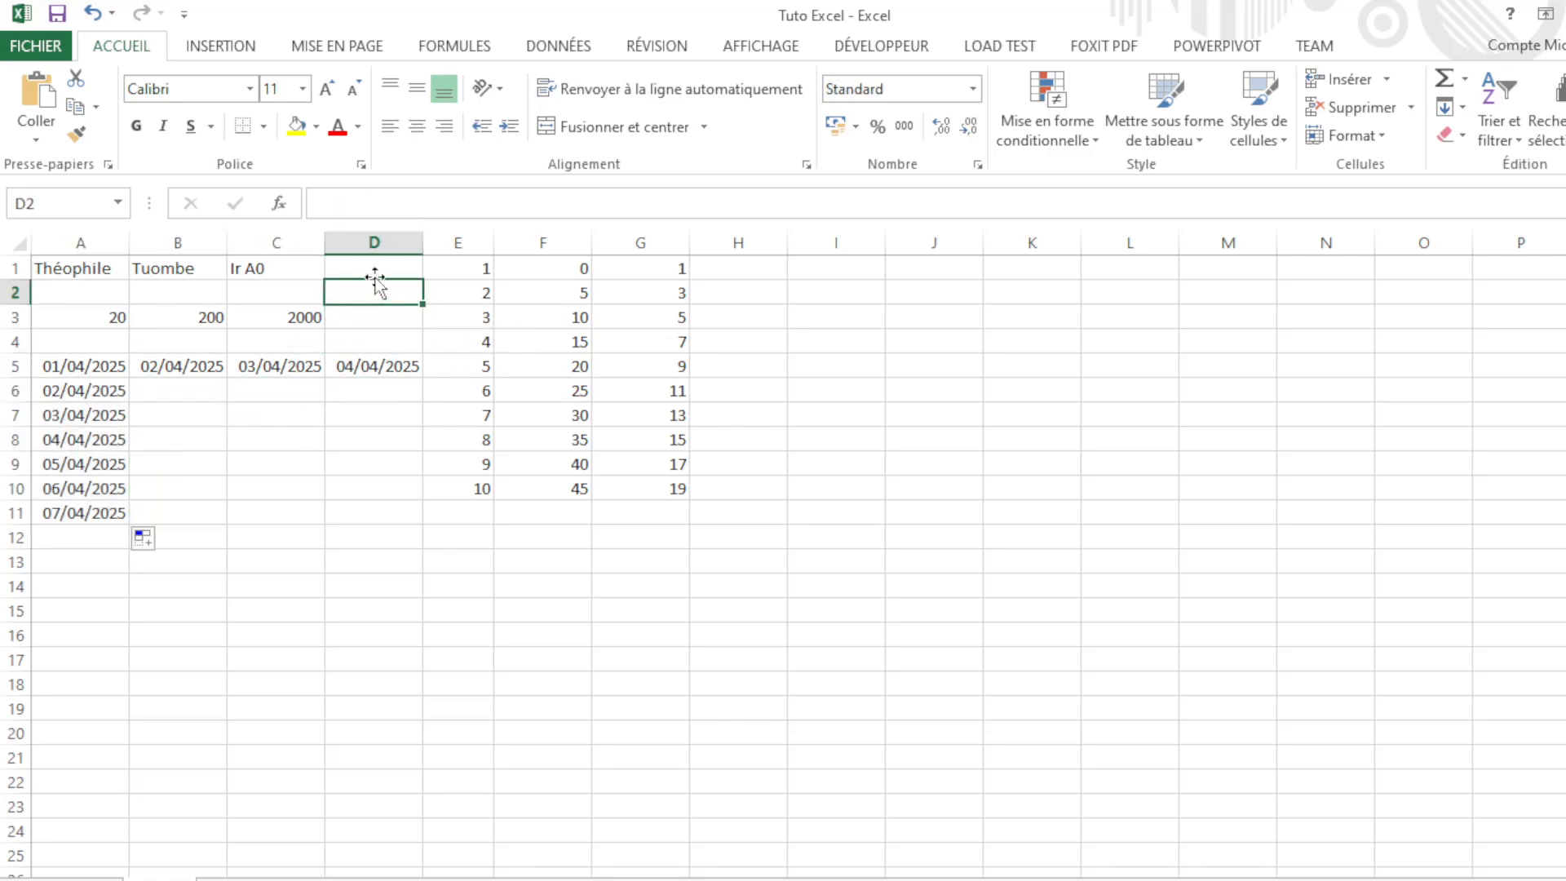
{"action": "left_click", "coordinate": [375, 272]}
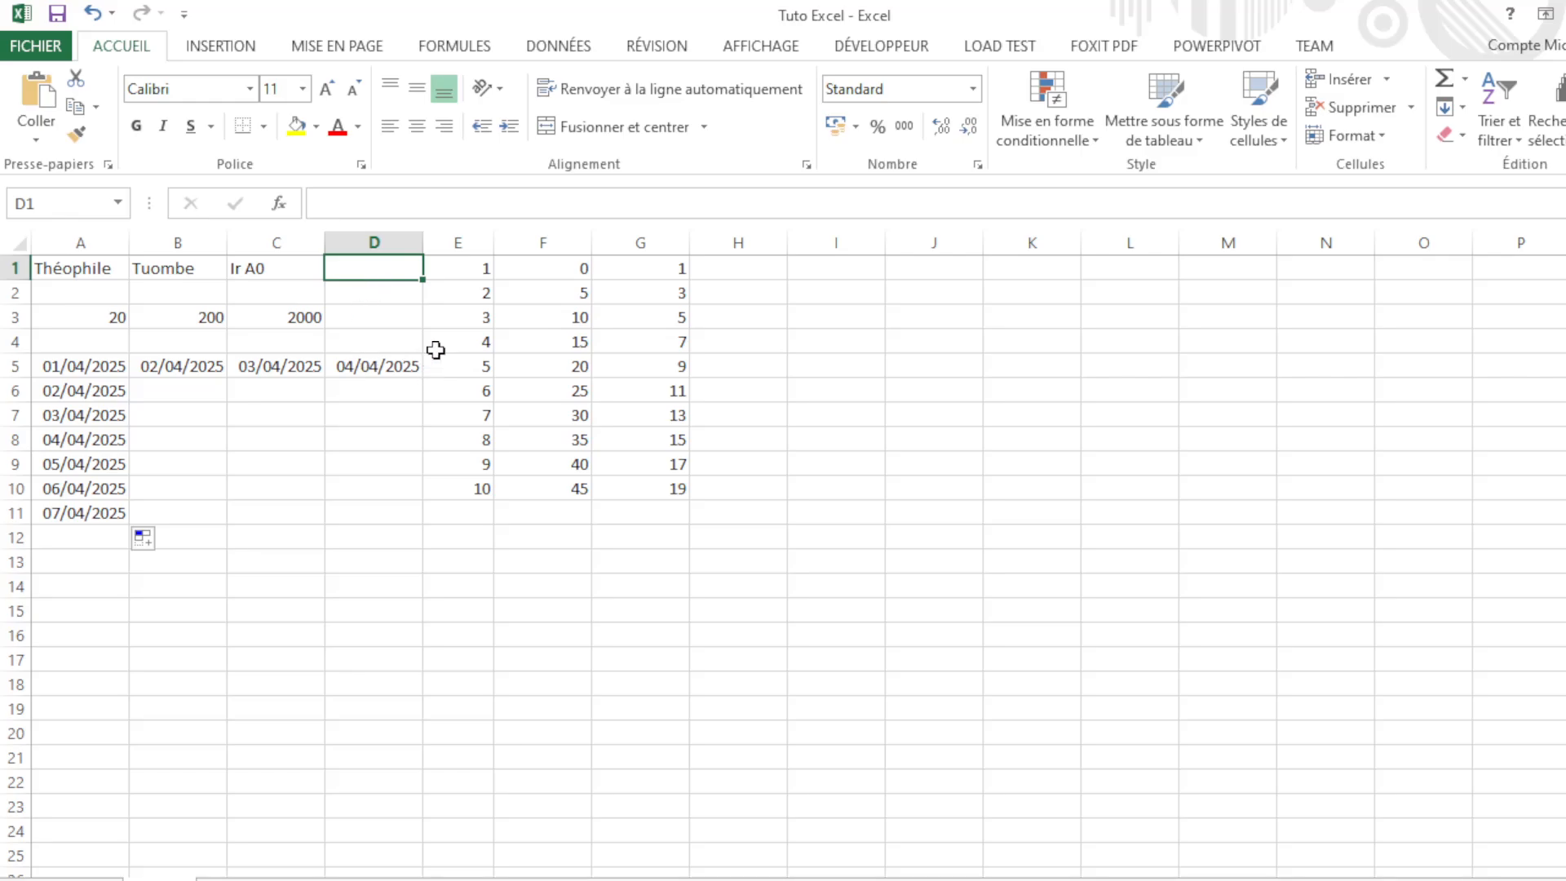
Step: Check the filled dates in column A and across A5:D5
{"action": "left_click", "coordinate": [64, 391]}
{"action": "left_click", "coordinate": [98, 432]}
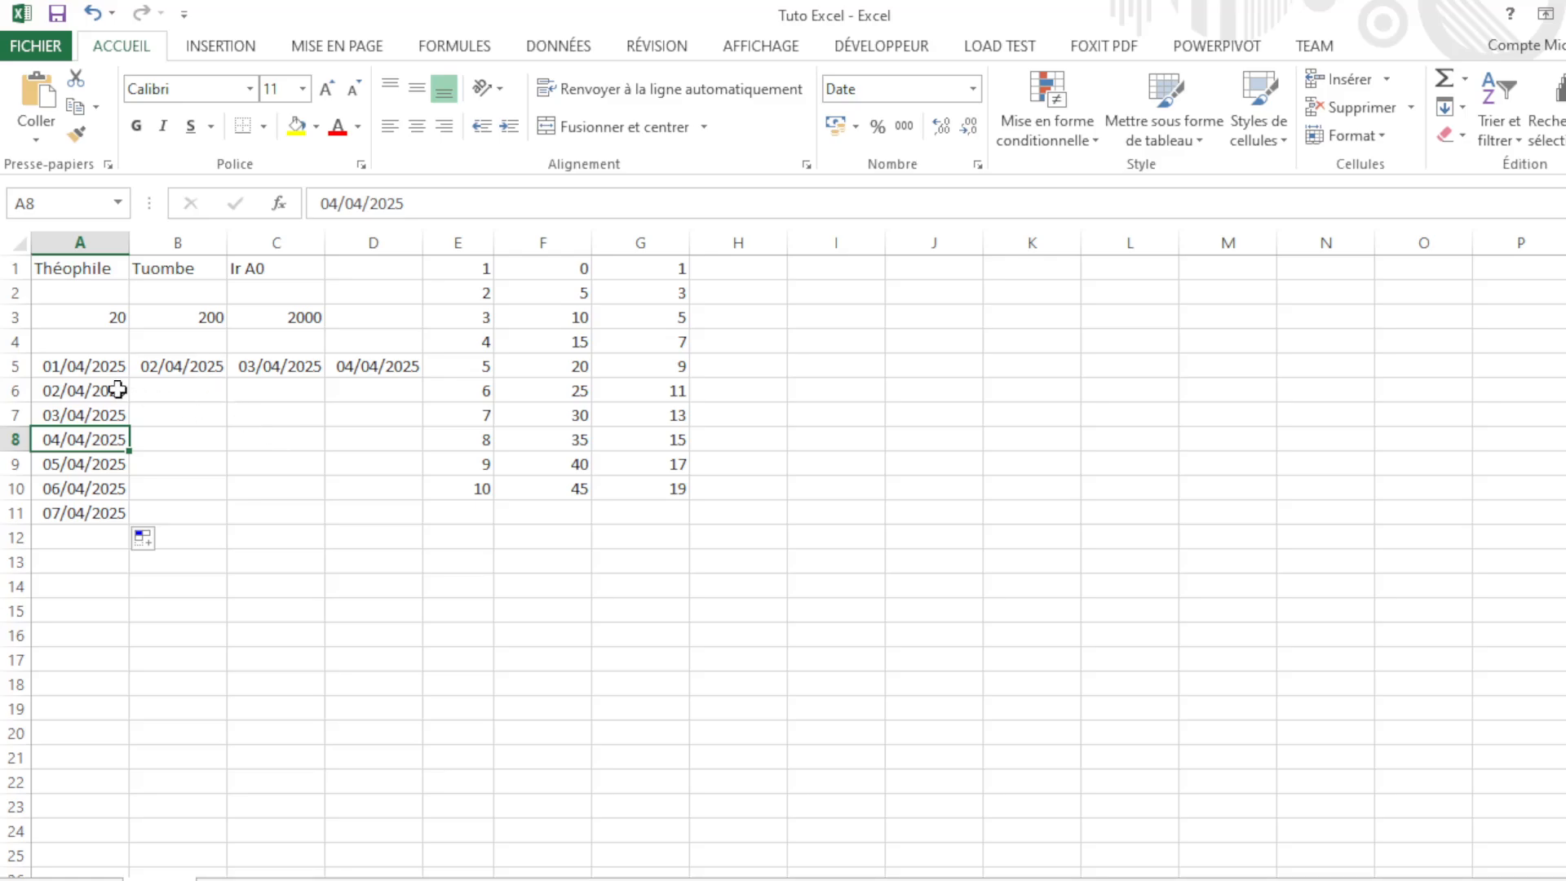
{"action": "left_click", "coordinate": [114, 366]}
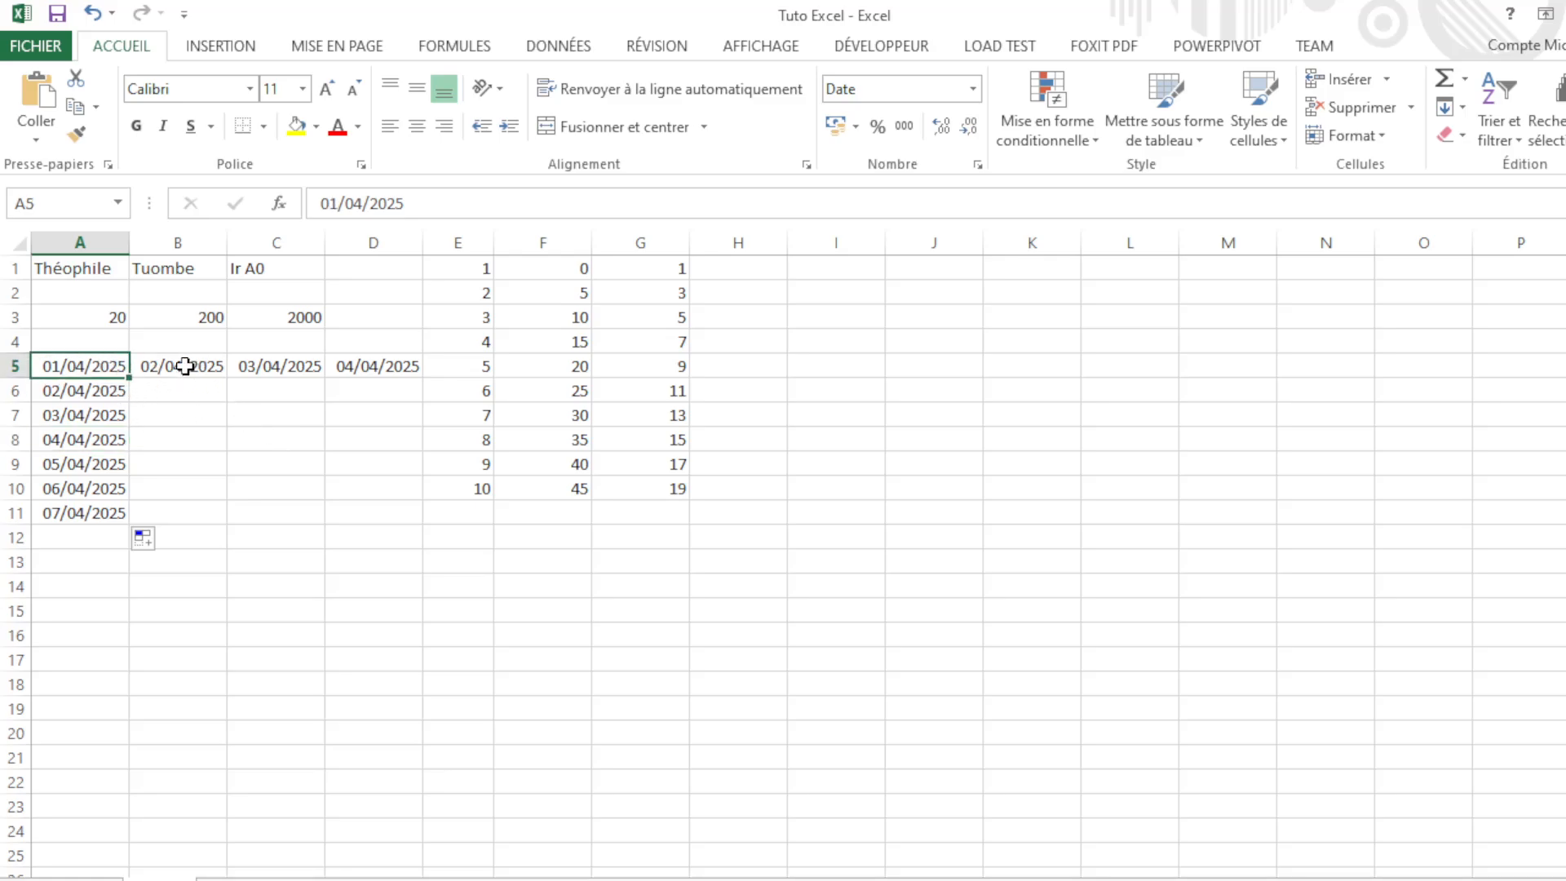
{"action": "left_click", "coordinate": [186, 365]}
{"action": "left_click", "coordinate": [249, 369]}
{"action": "left_click", "coordinate": [346, 364]}
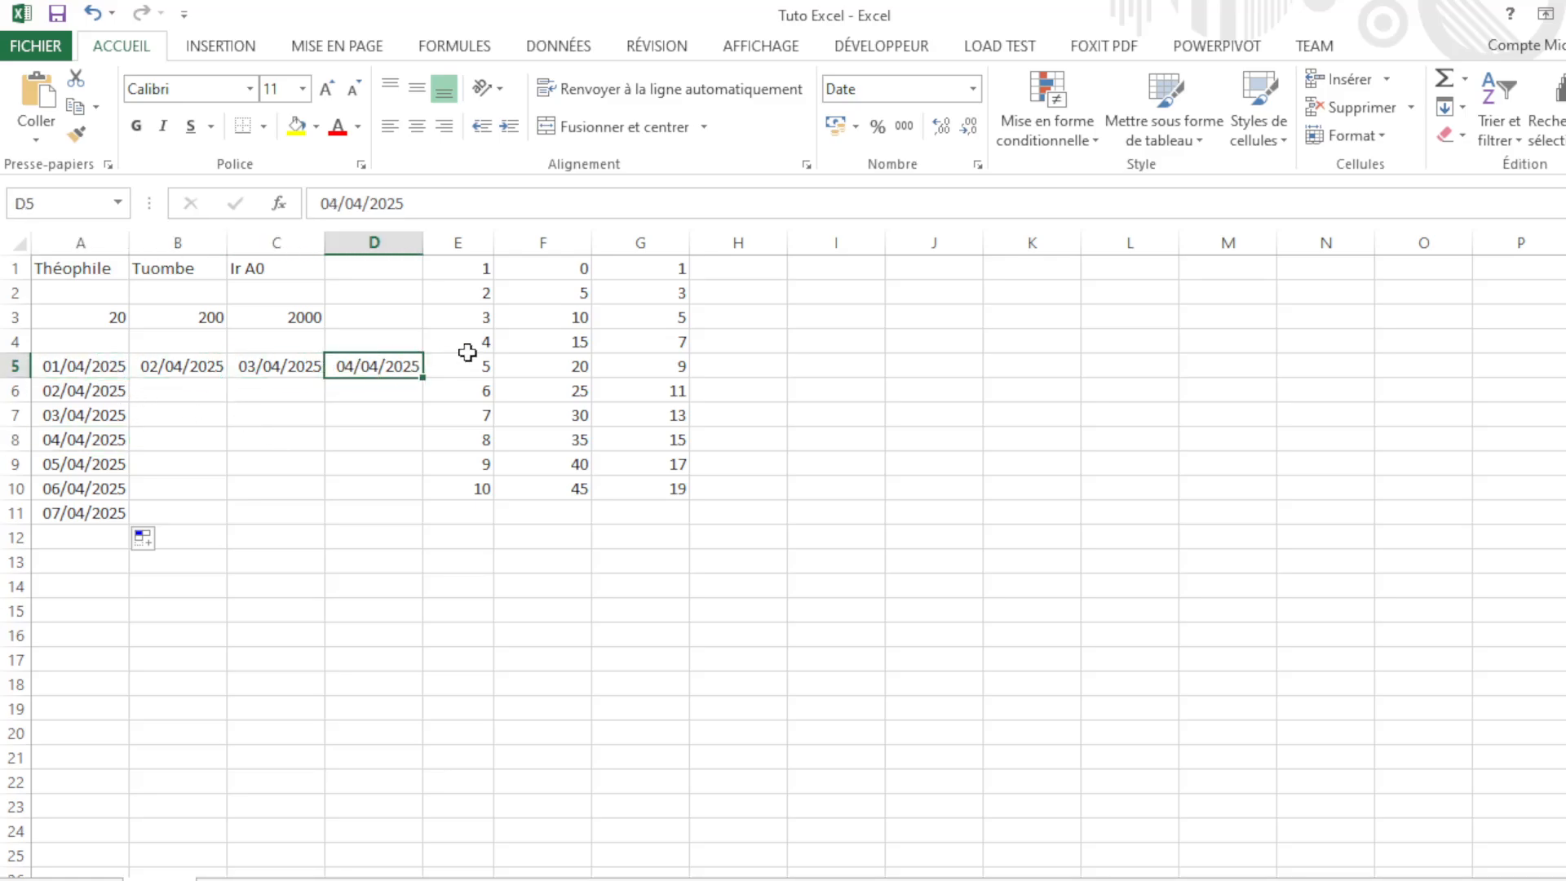
{"action": "left_click", "coordinate": [829, 290]}
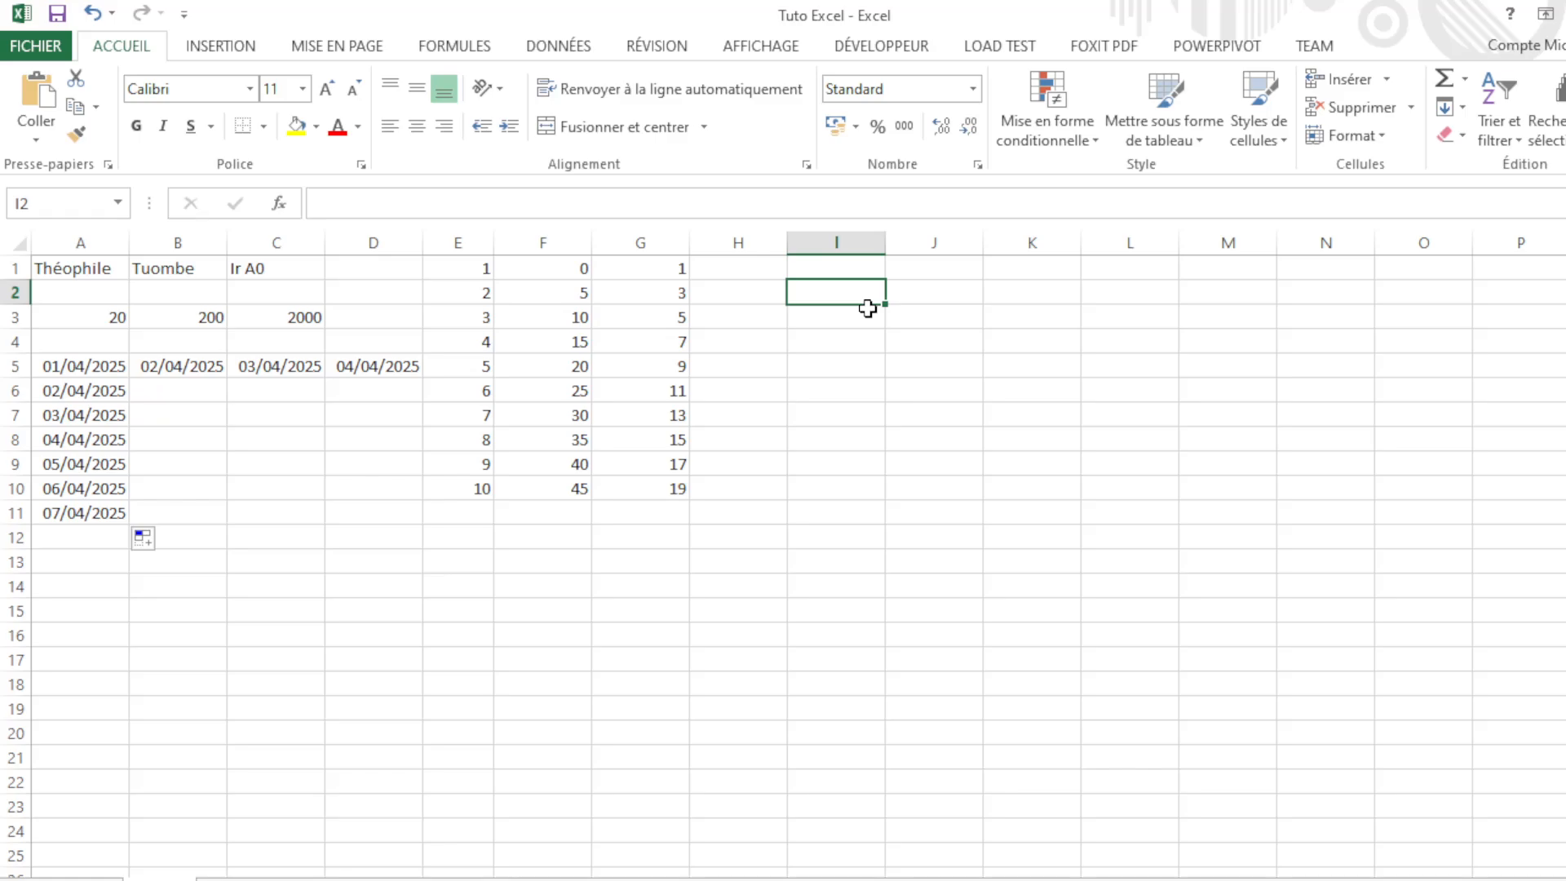
Step: Type Lundi into I2, fixing typos along the way
{"action": "type", "text": "l"}
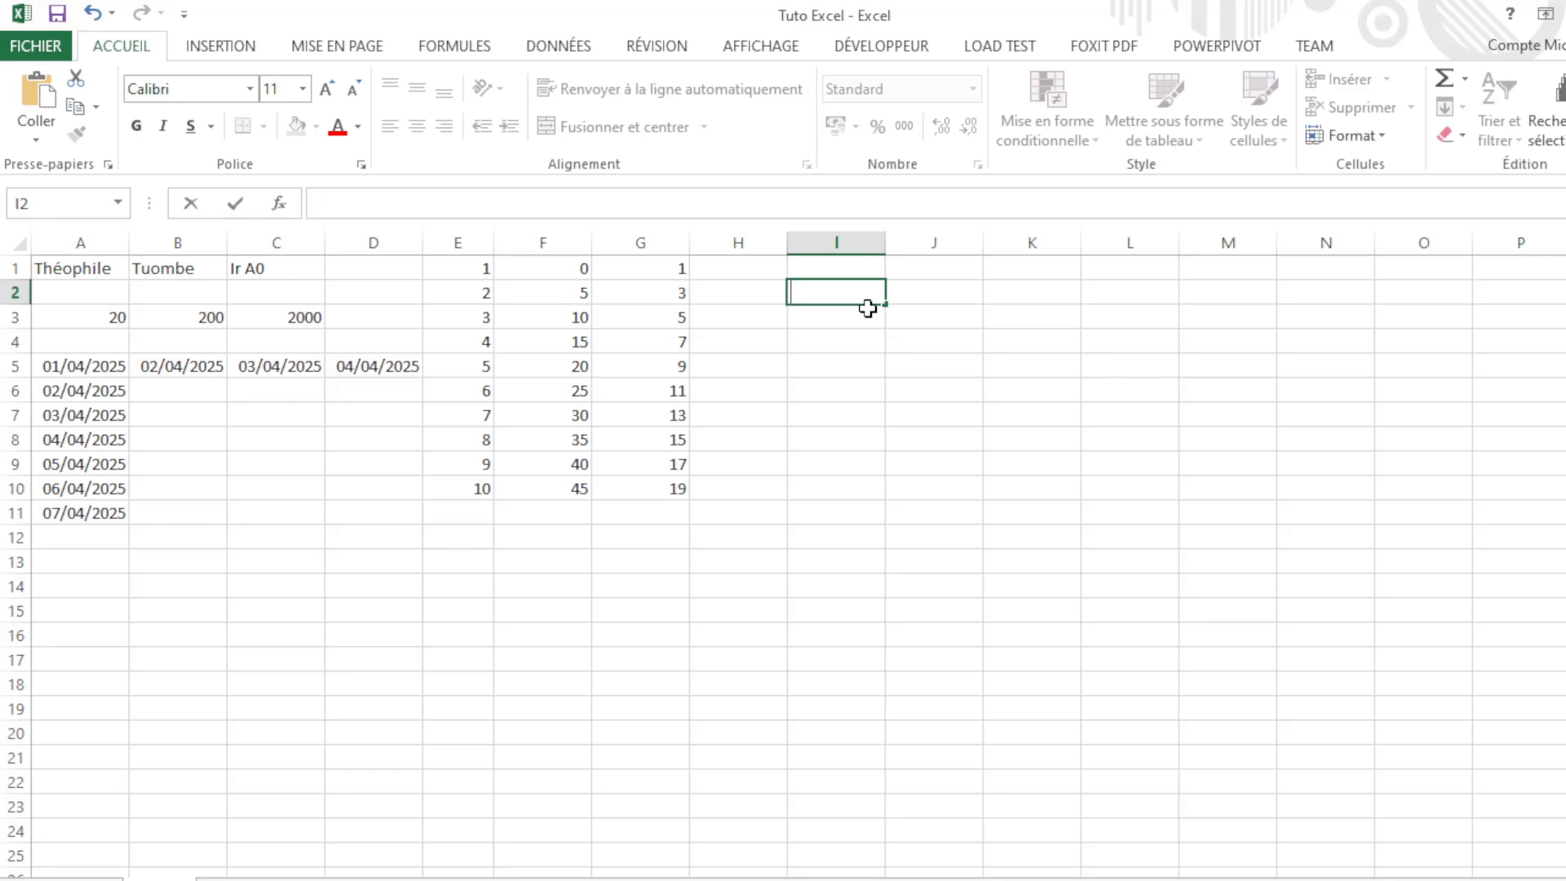
{"action": "type", "text": "UNDI"}
{"action": "key", "text": "BackSpace"}
{"action": "key", "text": "BackSpace"}
{"action": "key", "text": "BackSpace"}
{"action": "type", "text": "unda"}
{"action": "key", "text": "BackSpace"}
{"action": "left_click", "coordinate": [908, 288]}
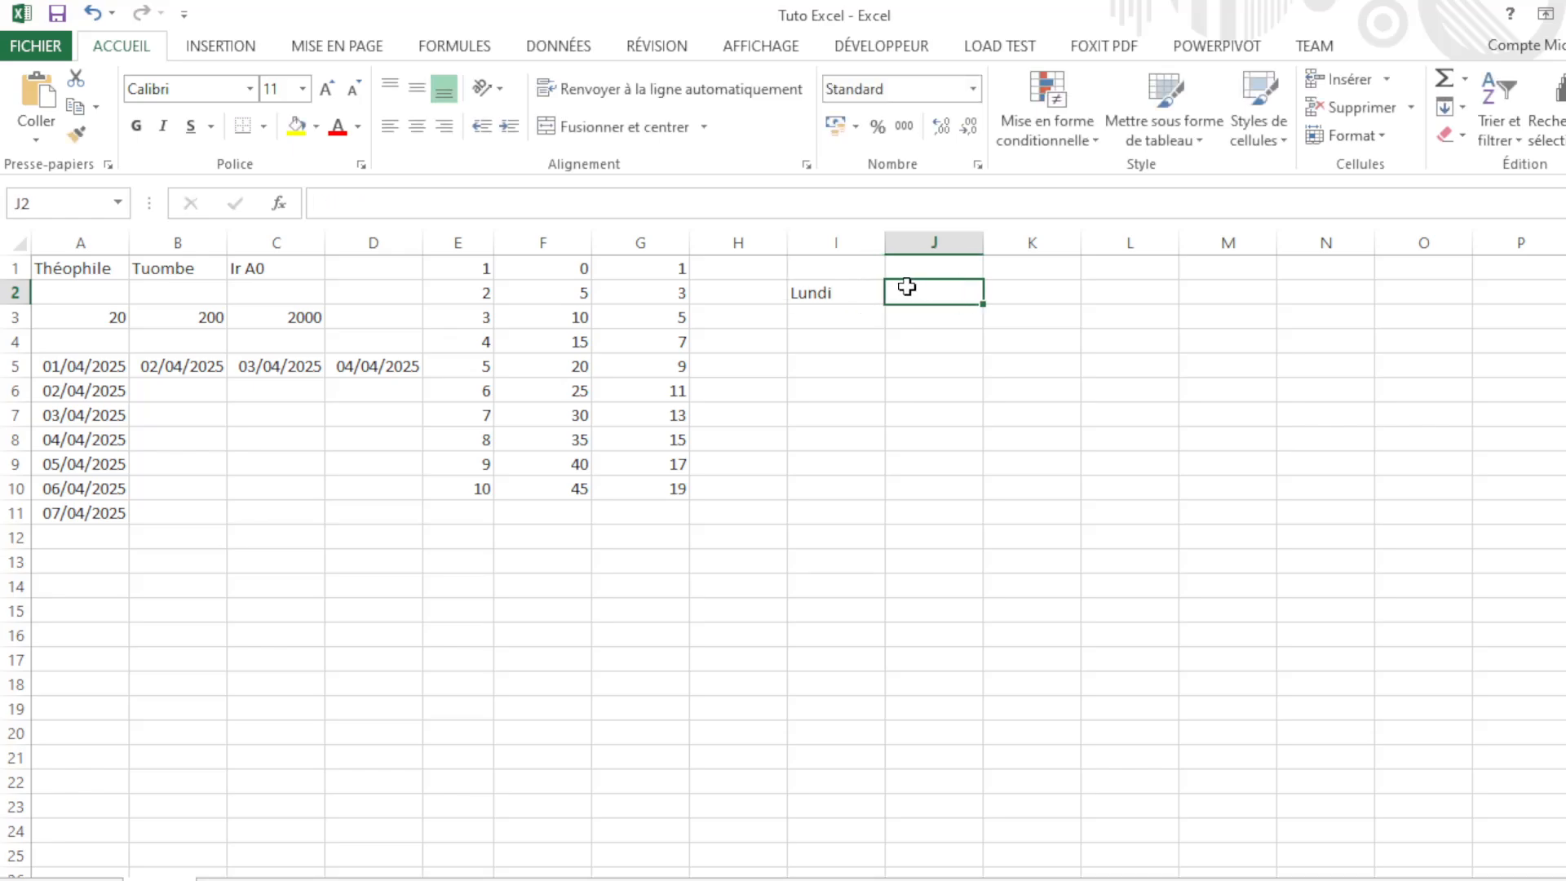
{"action": "left_click", "coordinate": [861, 292]}
{"action": "left_click_drag", "start_coordinate": [886, 303], "coordinate": [845, 308]}
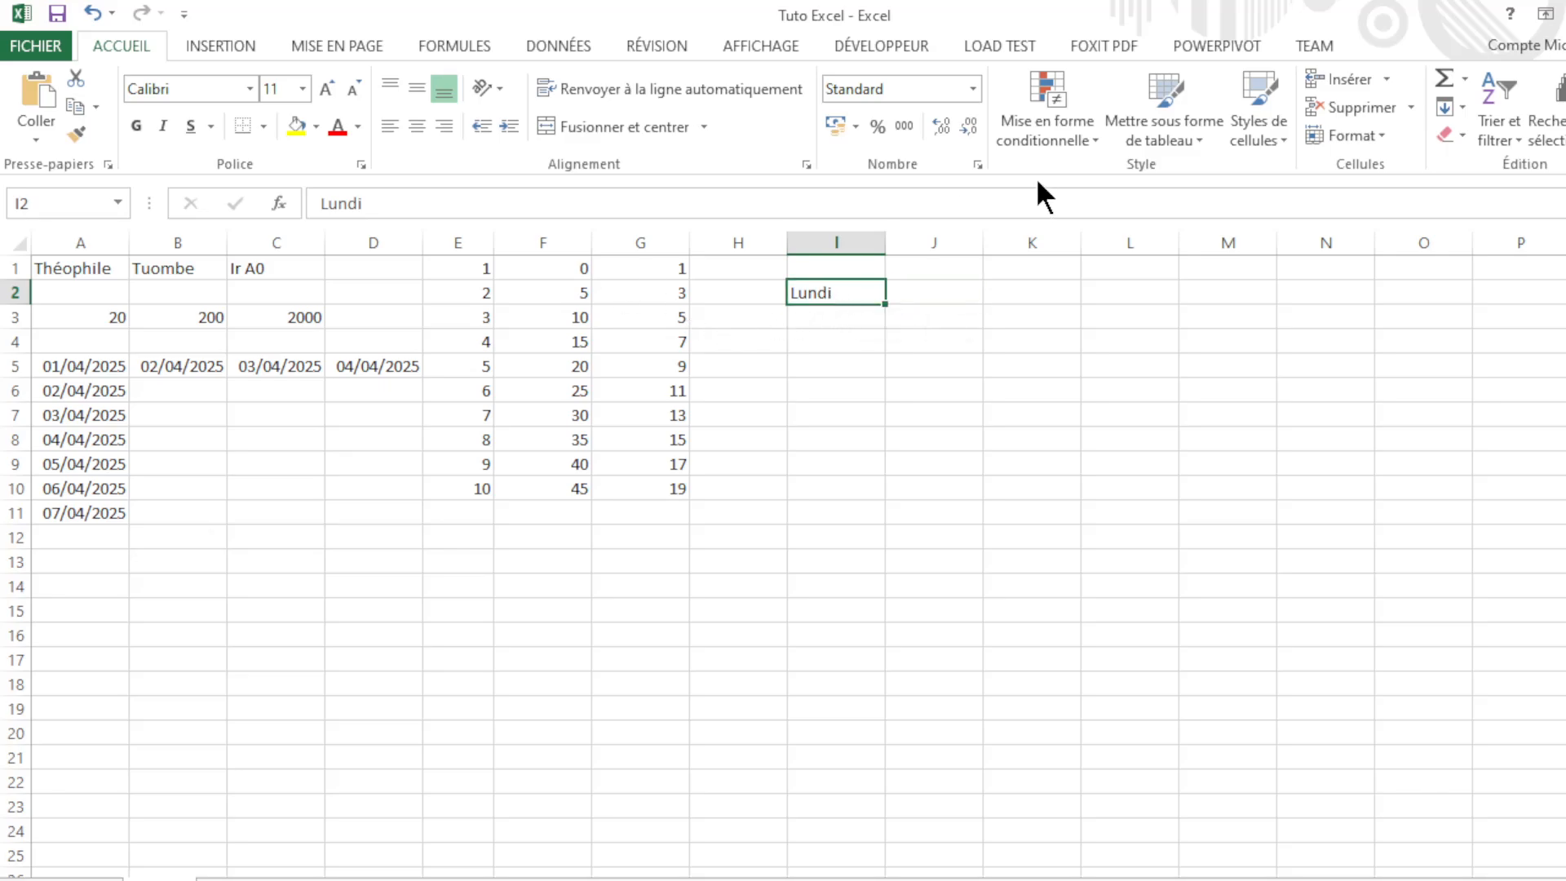
{"action": "left_click", "coordinate": [824, 318]}
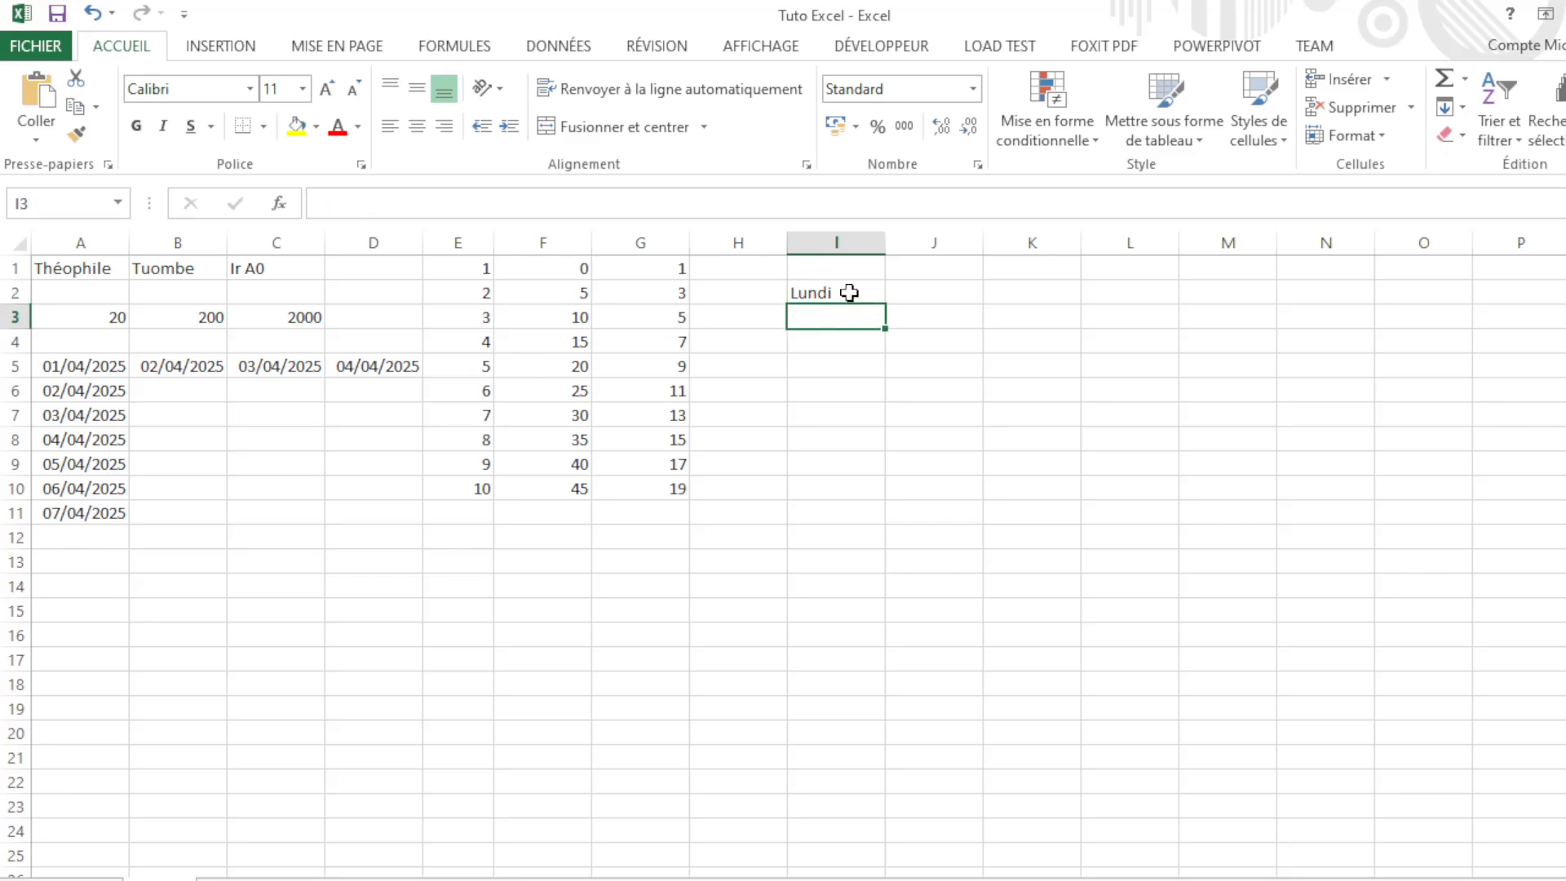
Step: Re-edit the last letter of the entry in I2
{"action": "left_click", "coordinate": [849, 292]}
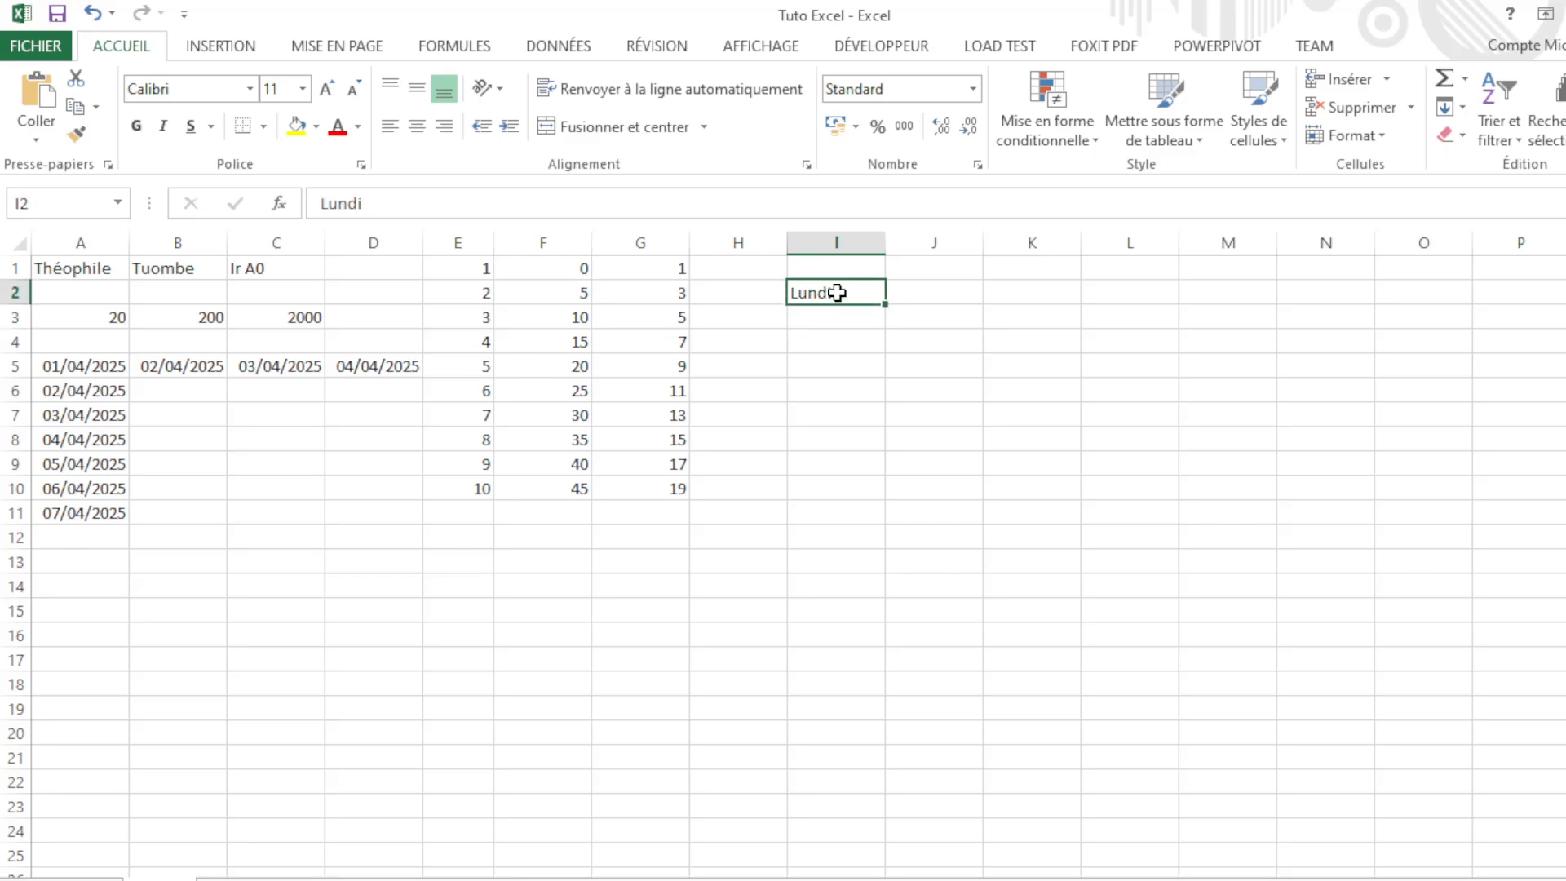
{"action": "double_click", "coordinate": [856, 294]}
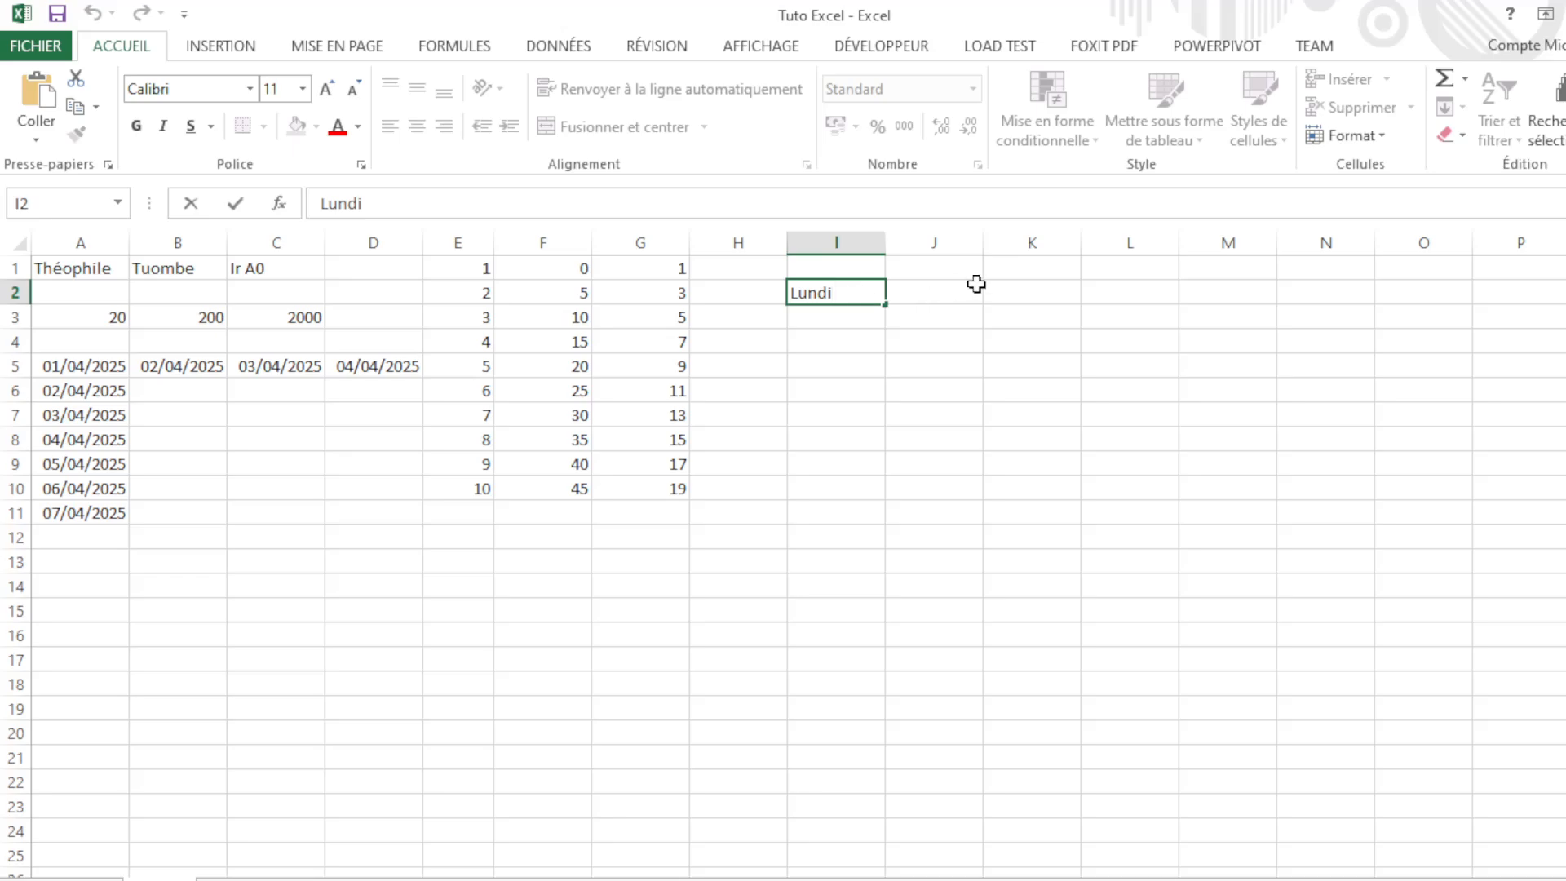
{"action": "key", "text": "BackSpace"}
{"action": "type", "text": "U"}
{"action": "key", "text": "BackSpace"}
{"action": "type", "text": "u"}
{"action": "left_click", "coordinate": [815, 333]}
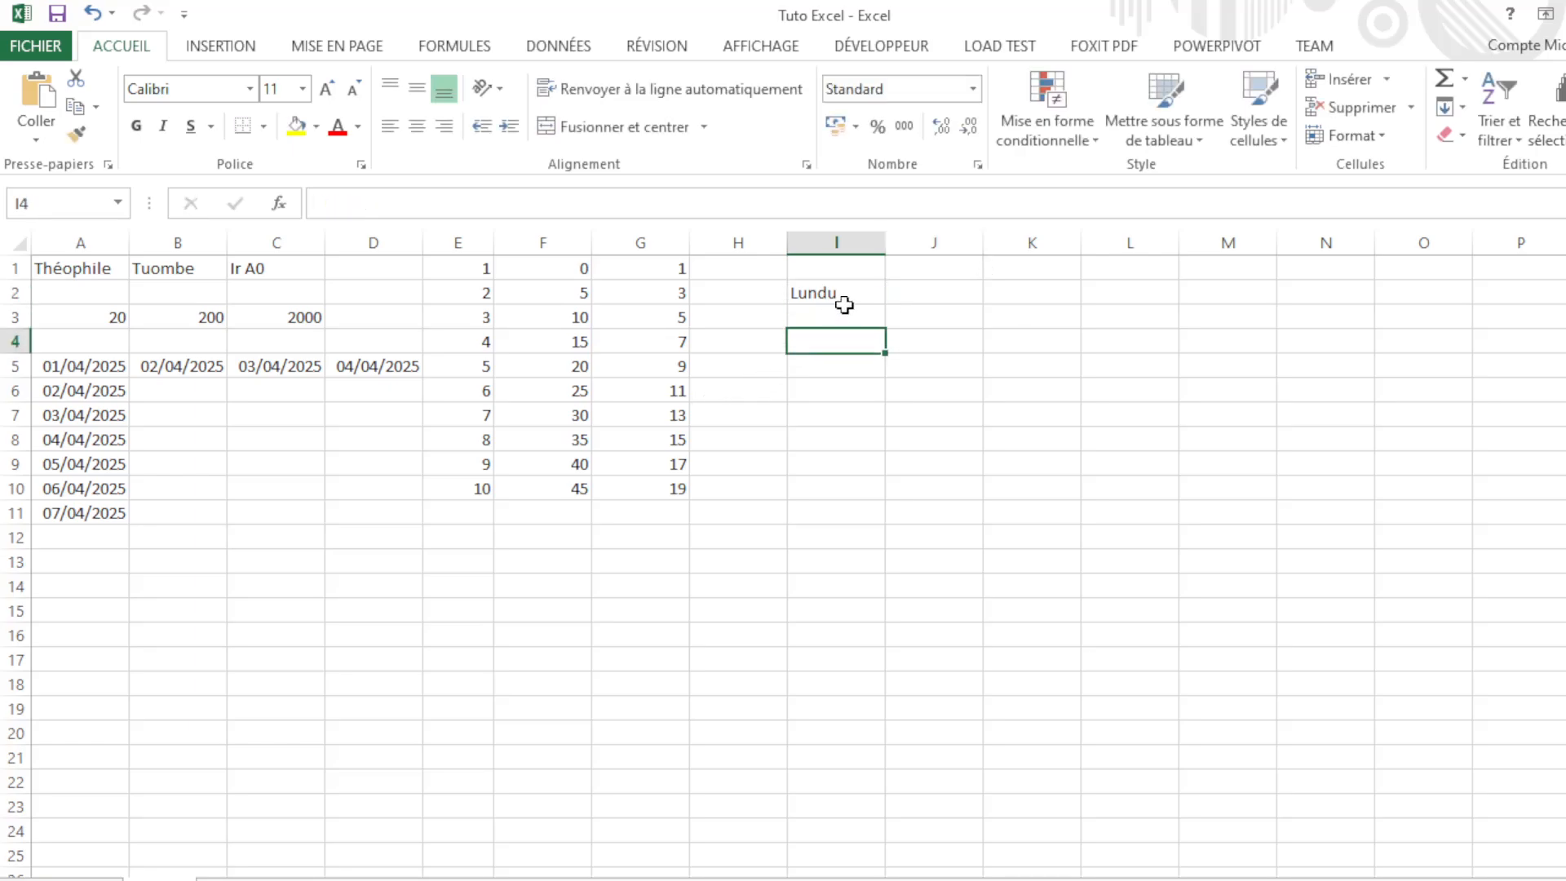
Step: Correct the final letter so I2 reads exactly Lundi
{"action": "left_click", "coordinate": [844, 298]}
{"action": "mouse_move", "coordinate": [885, 304]}
{"action": "left_mouse_down"}
{"action": "mouse_move", "coordinate": [1036, 311]}
{"action": "mouse_move", "coordinate": [881, 301]}
{"action": "left_mouse_up"}
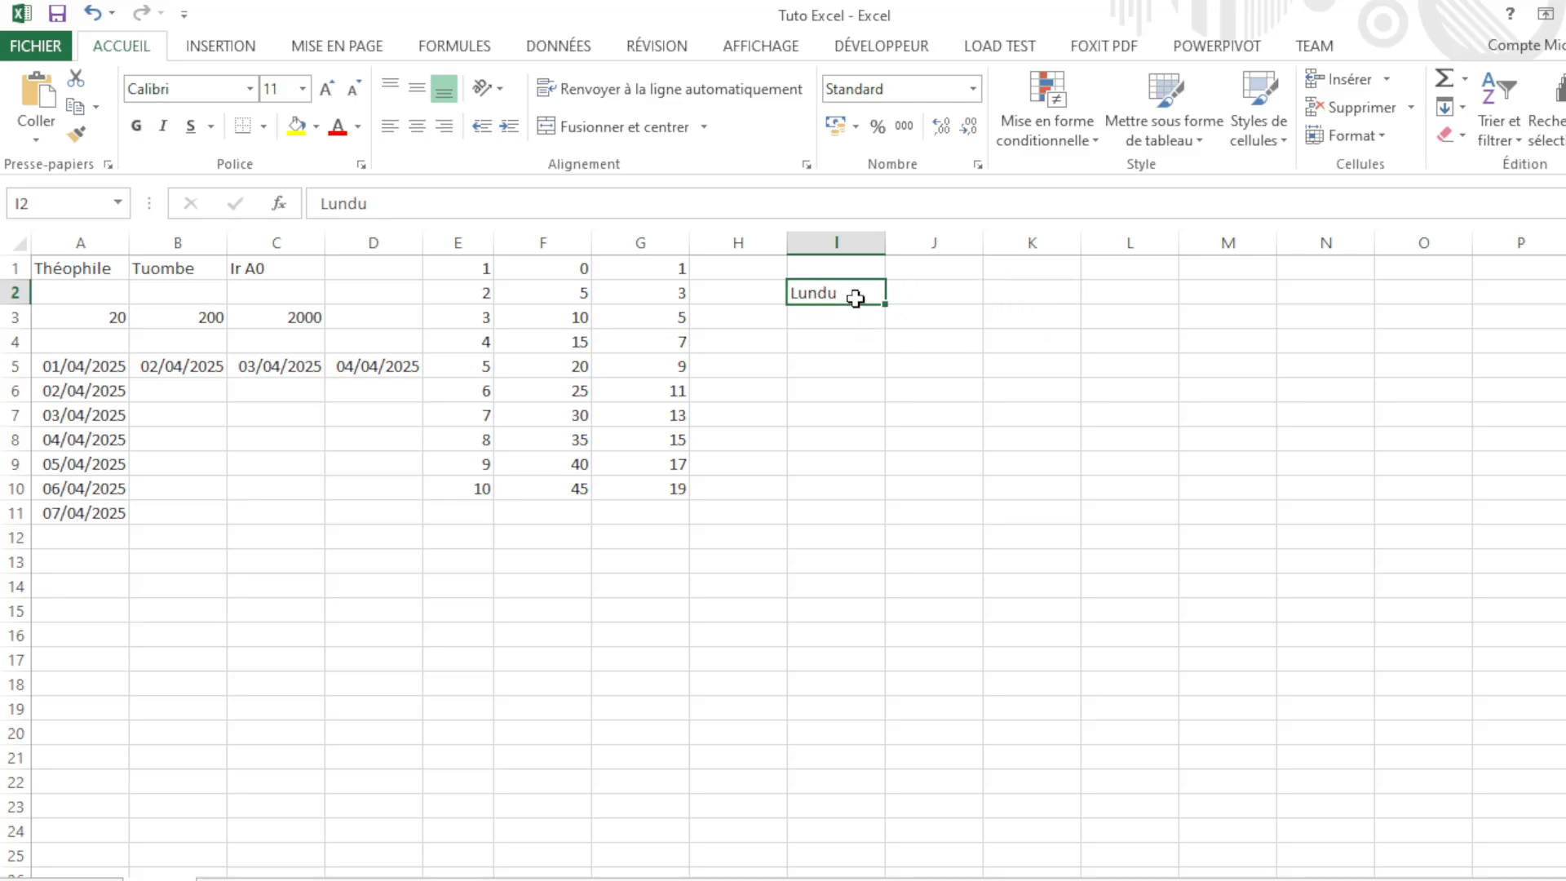
{"action": "double_click", "coordinate": [858, 300]}
{"action": "key", "text": "BackSpace"}
{"action": "type", "text": "i"}
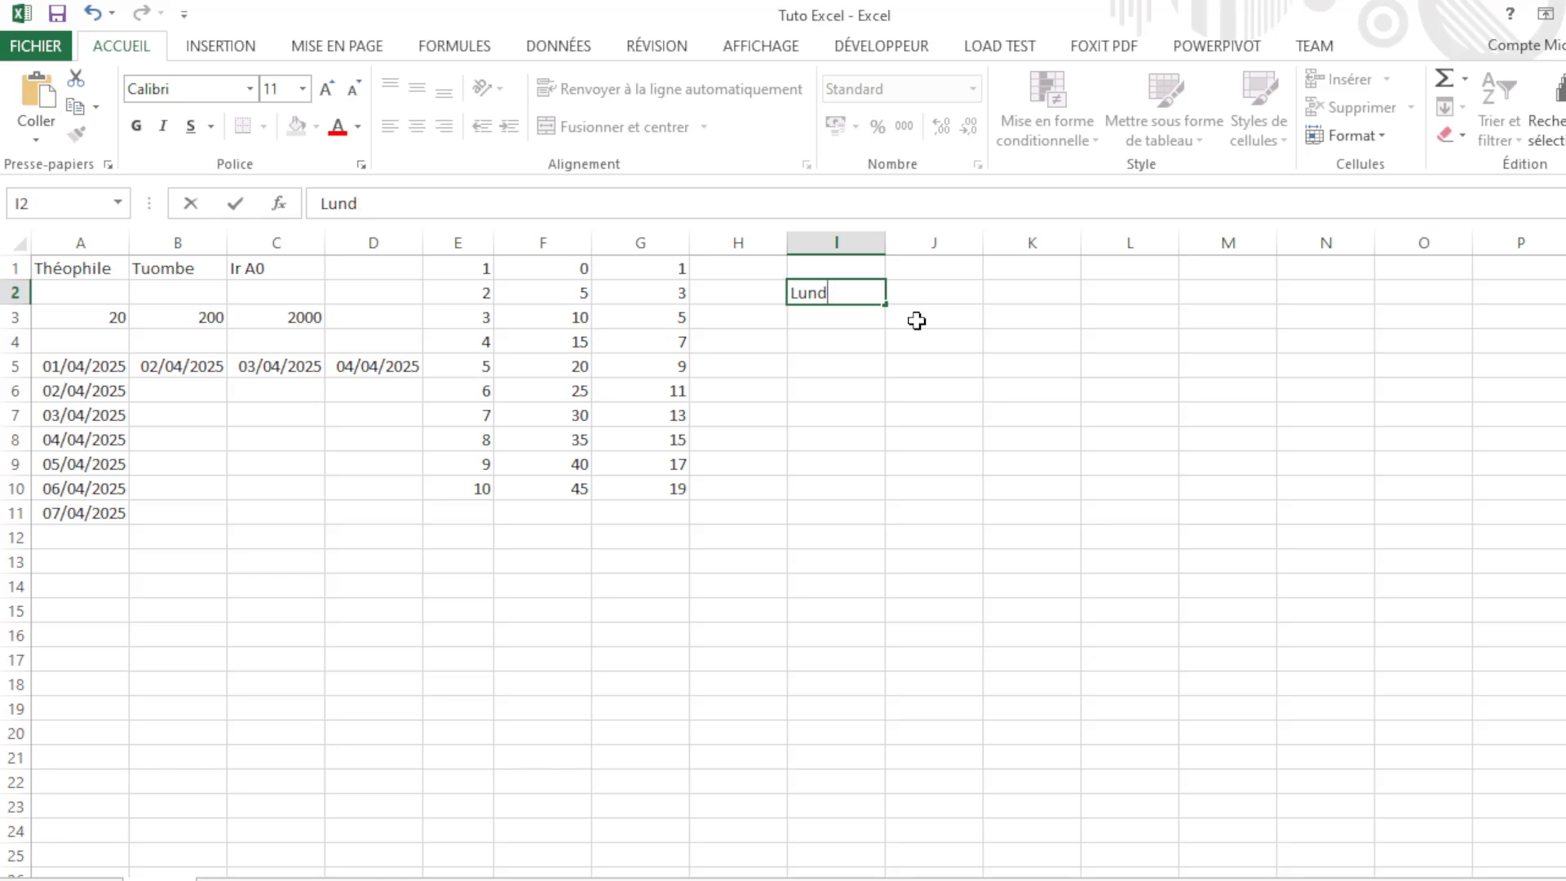
{"action": "left_click", "coordinate": [855, 317]}
{"action": "left_click", "coordinate": [851, 292]}
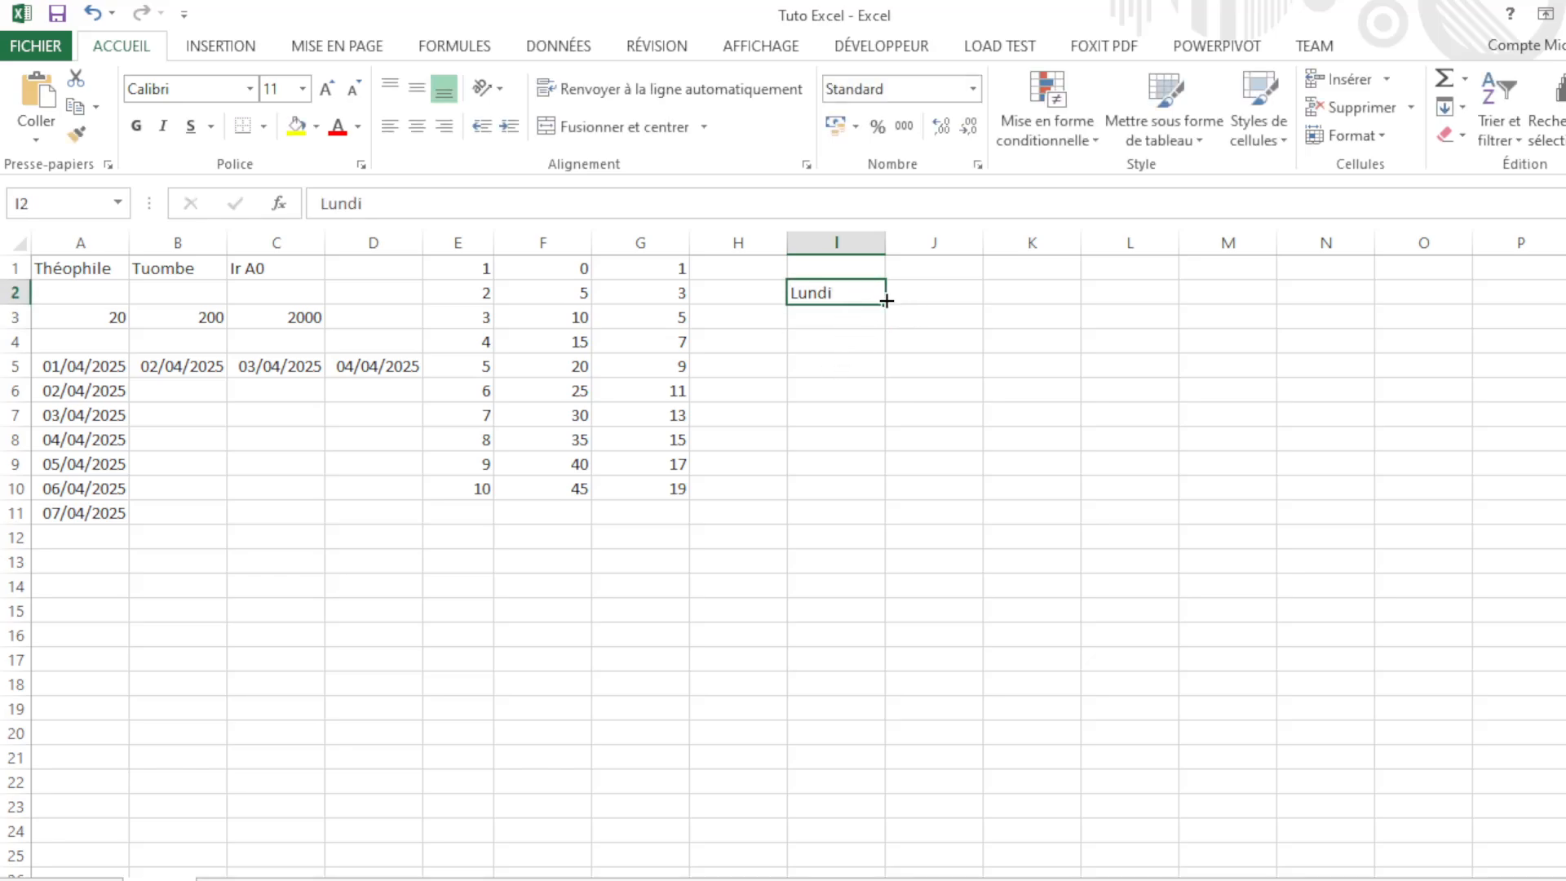
{"action": "left_click", "coordinate": [825, 357]}
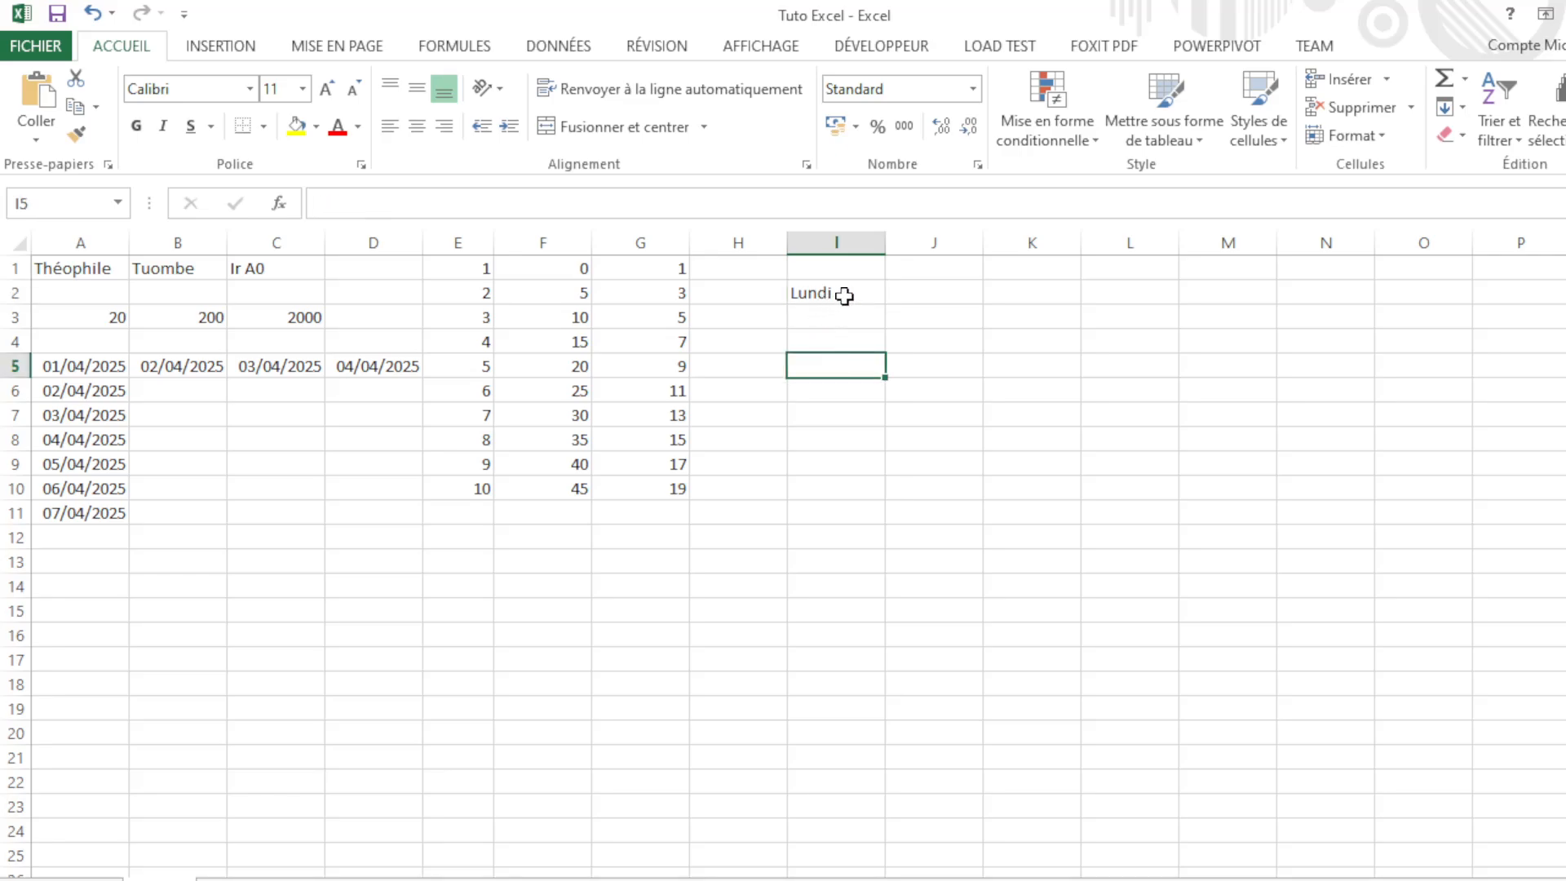
{"action": "left_click", "coordinate": [844, 296]}
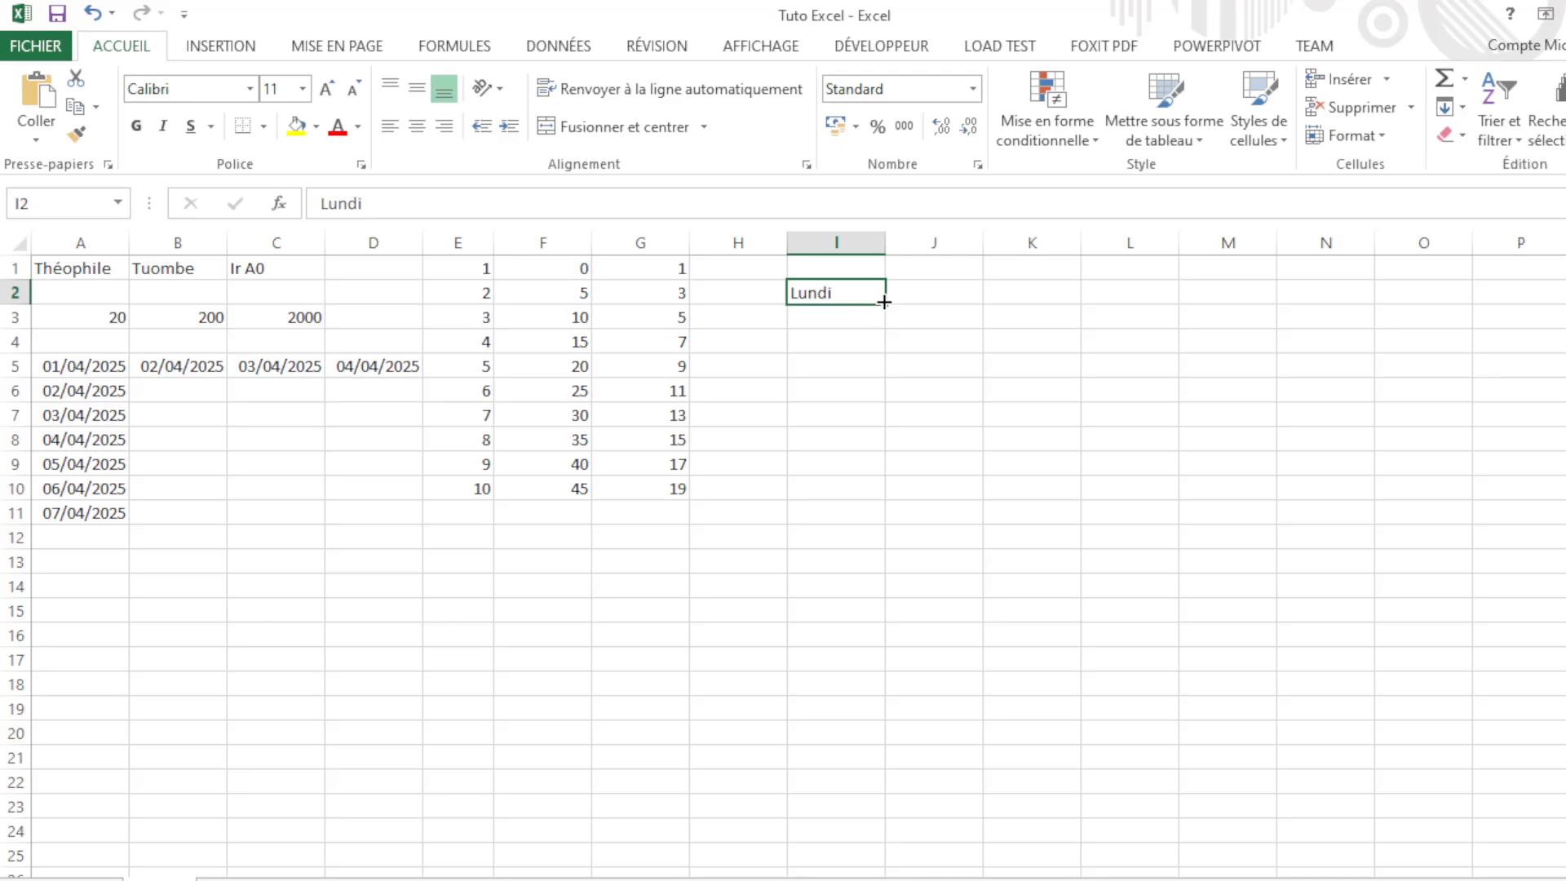
Step: Fill Lundi across I2:O2 so the row lists Mardi through Dimanche
{"action": "left_click_drag", "start_coordinate": [884, 303], "coordinate": [1384, 311]}
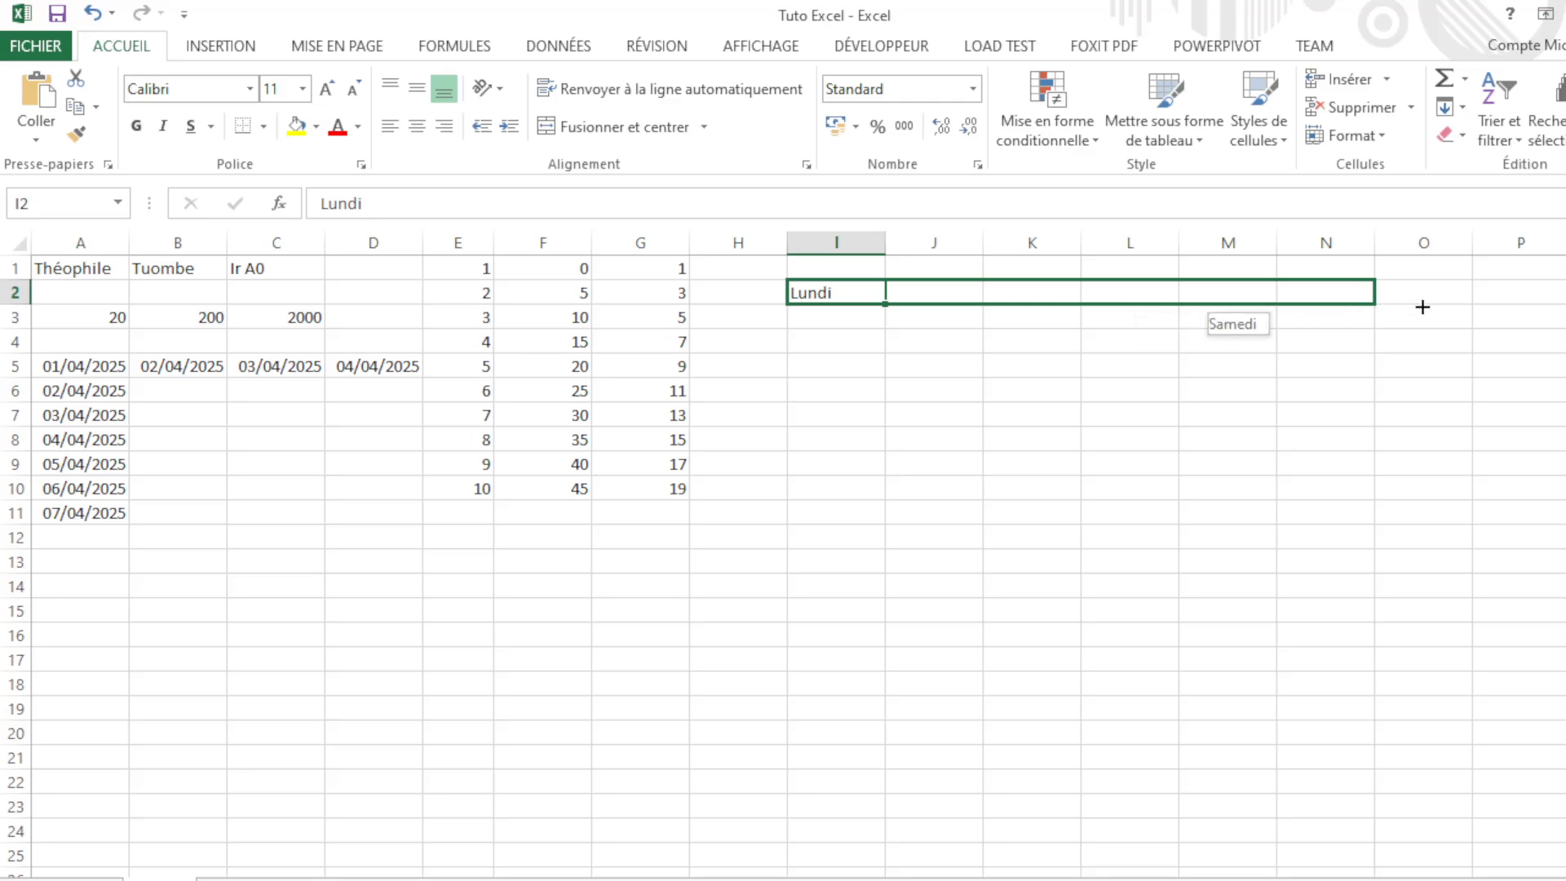
{"action": "left_click_drag", "start_coordinate": [1422, 307], "coordinate": [1426, 307]}
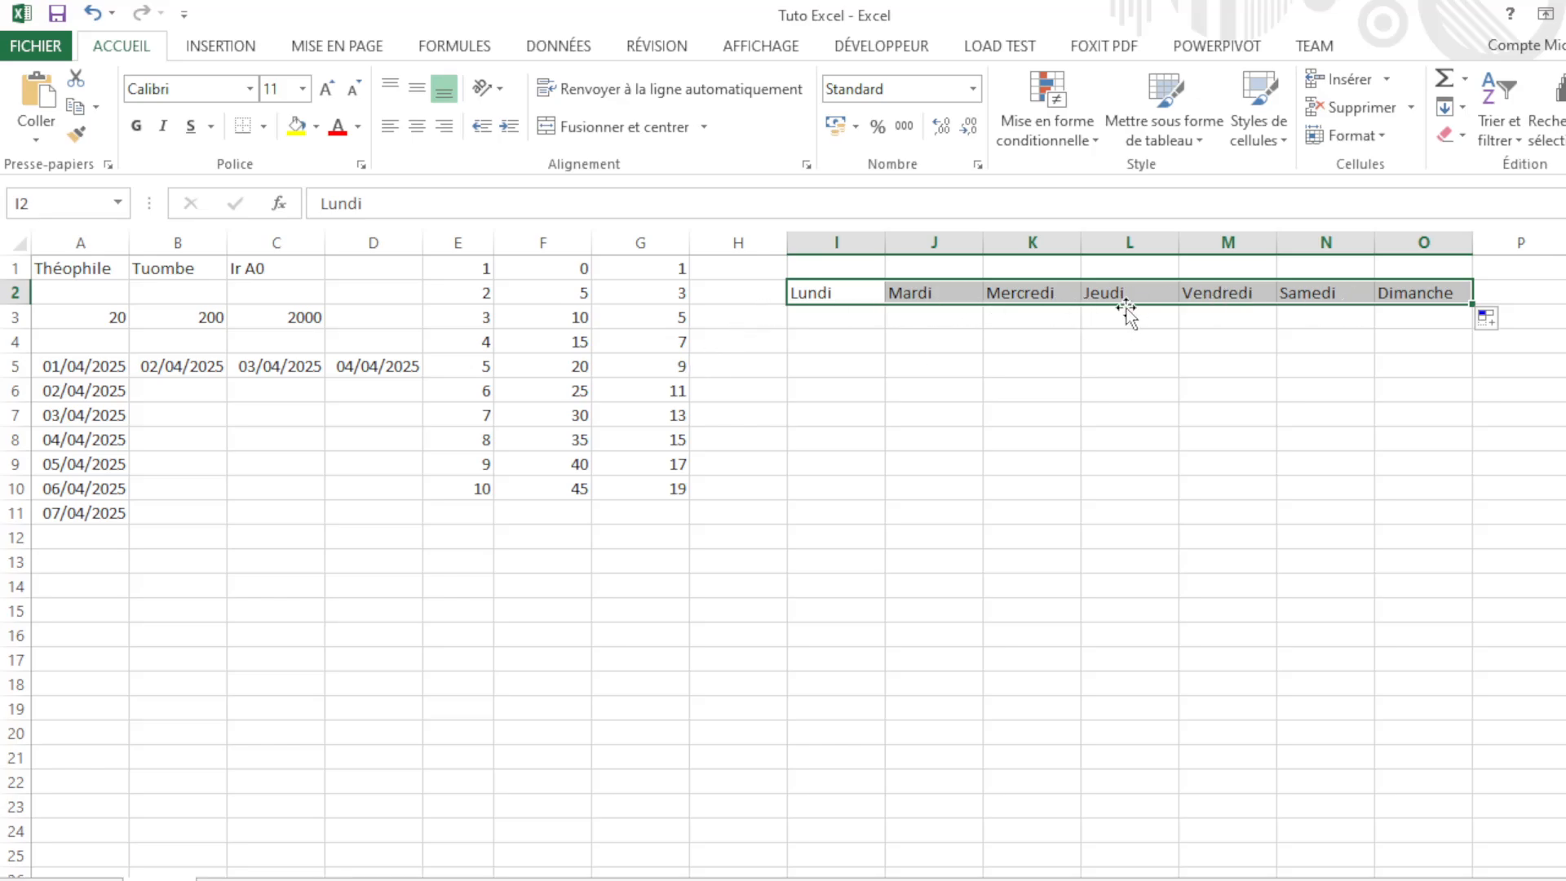
{"action": "left_click", "coordinate": [818, 334]}
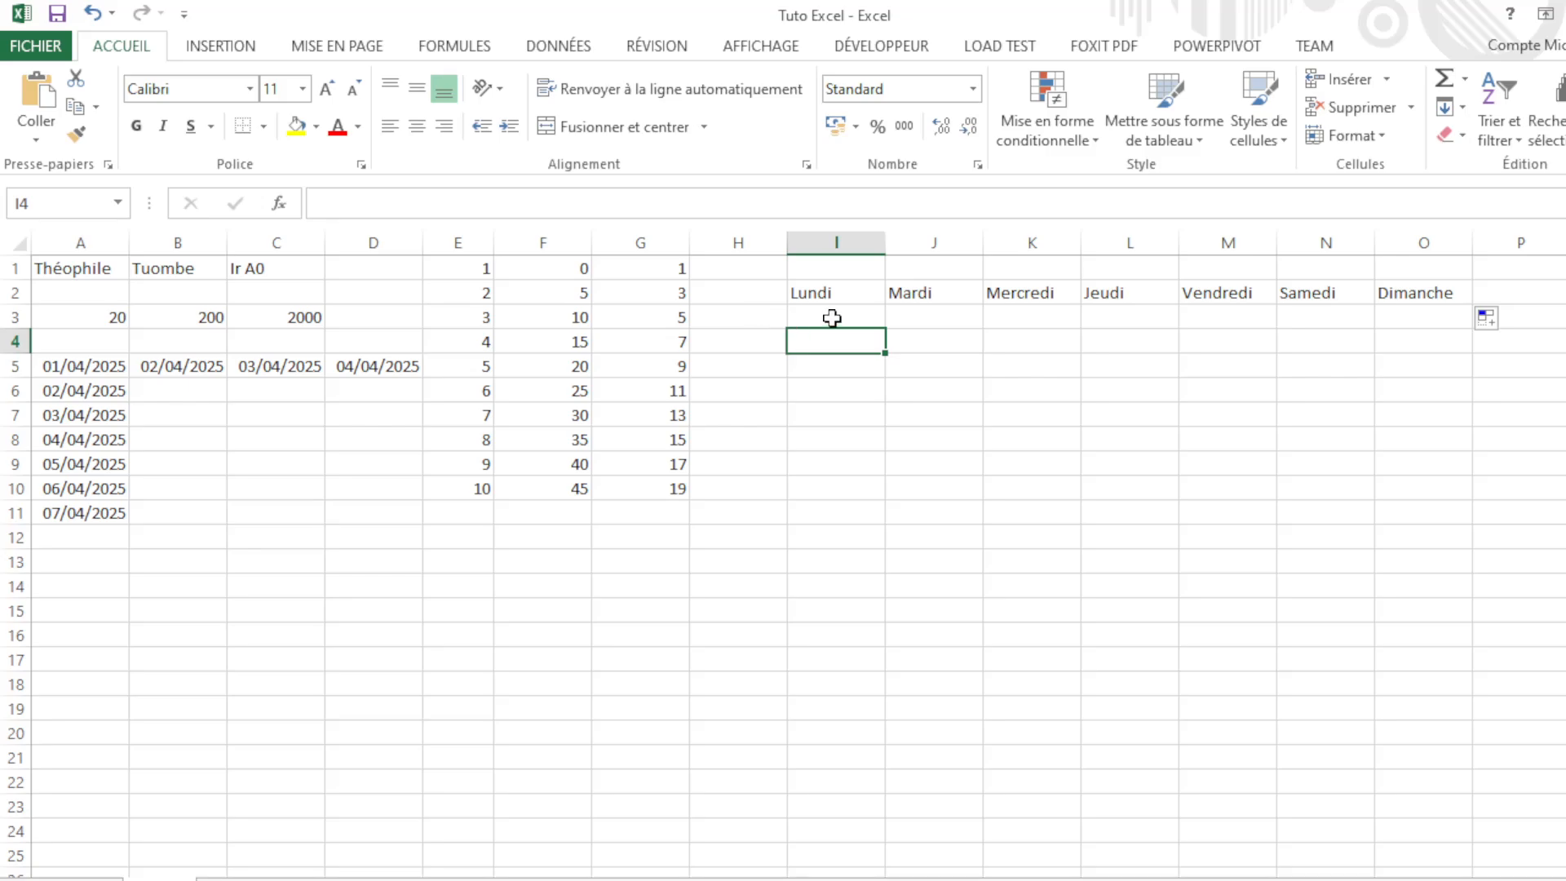
{"action": "left_click", "coordinate": [870, 318]}
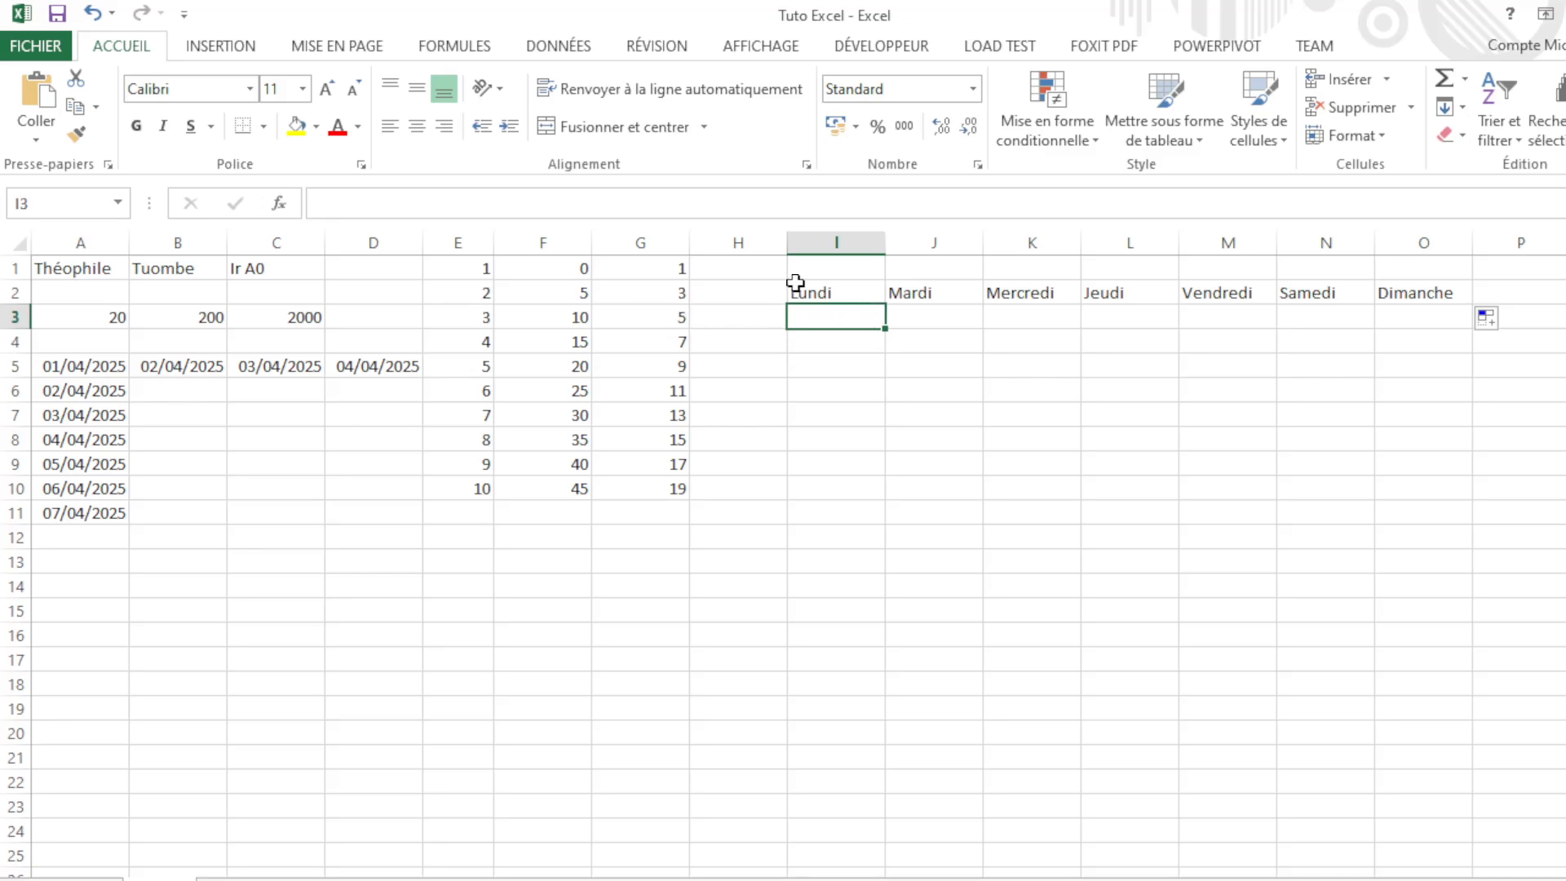
{"action": "type", "text": "LUNDI"}
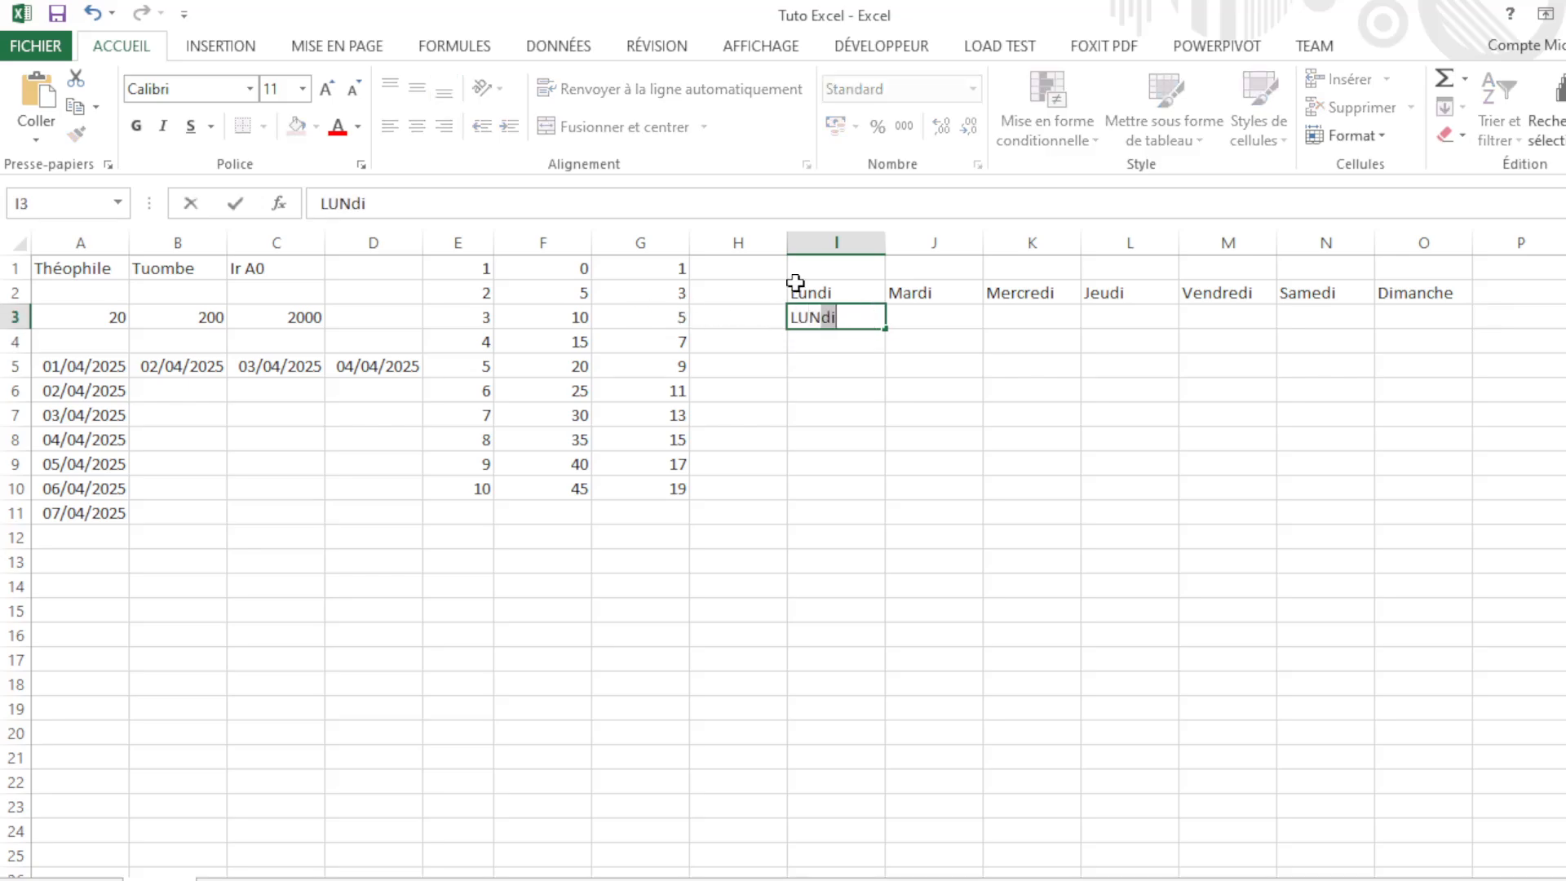
{"action": "key", "text": "BackSpace"}
{"action": "key", "text": "BackSpace"}
{"action": "key", "text": "BackSpace"}
{"action": "key", "text": "BackSpace"}
{"action": "type", "text": "Lu"}
{"action": "key", "text": "Tab"}
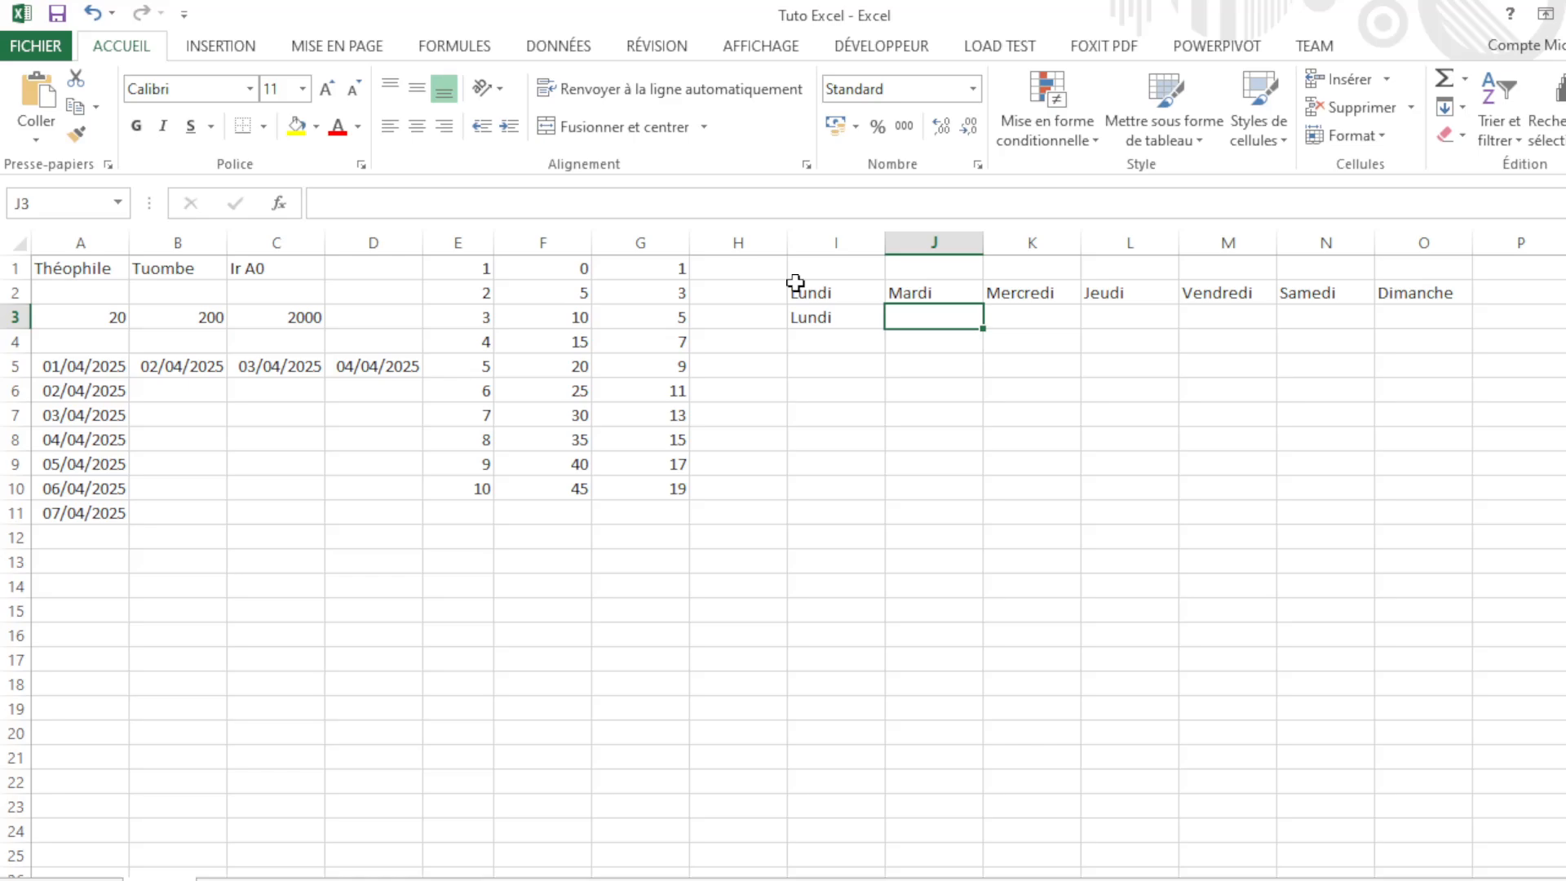
{"action": "left_click", "coordinate": [874, 325]}
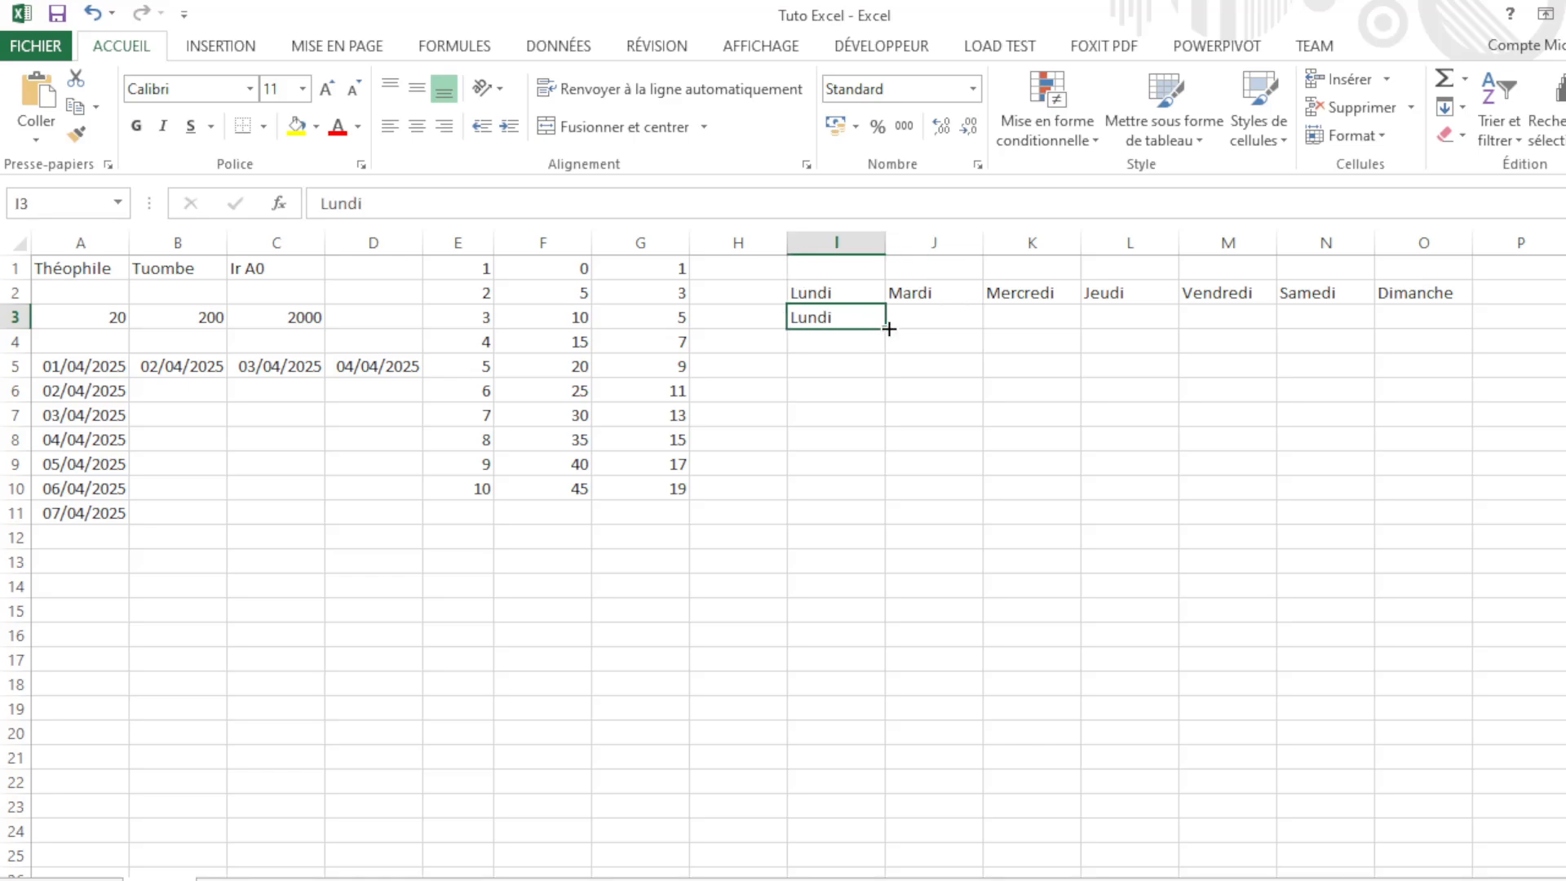
{"action": "left_click_drag", "start_coordinate": [888, 320], "coordinate": [1447, 322]}
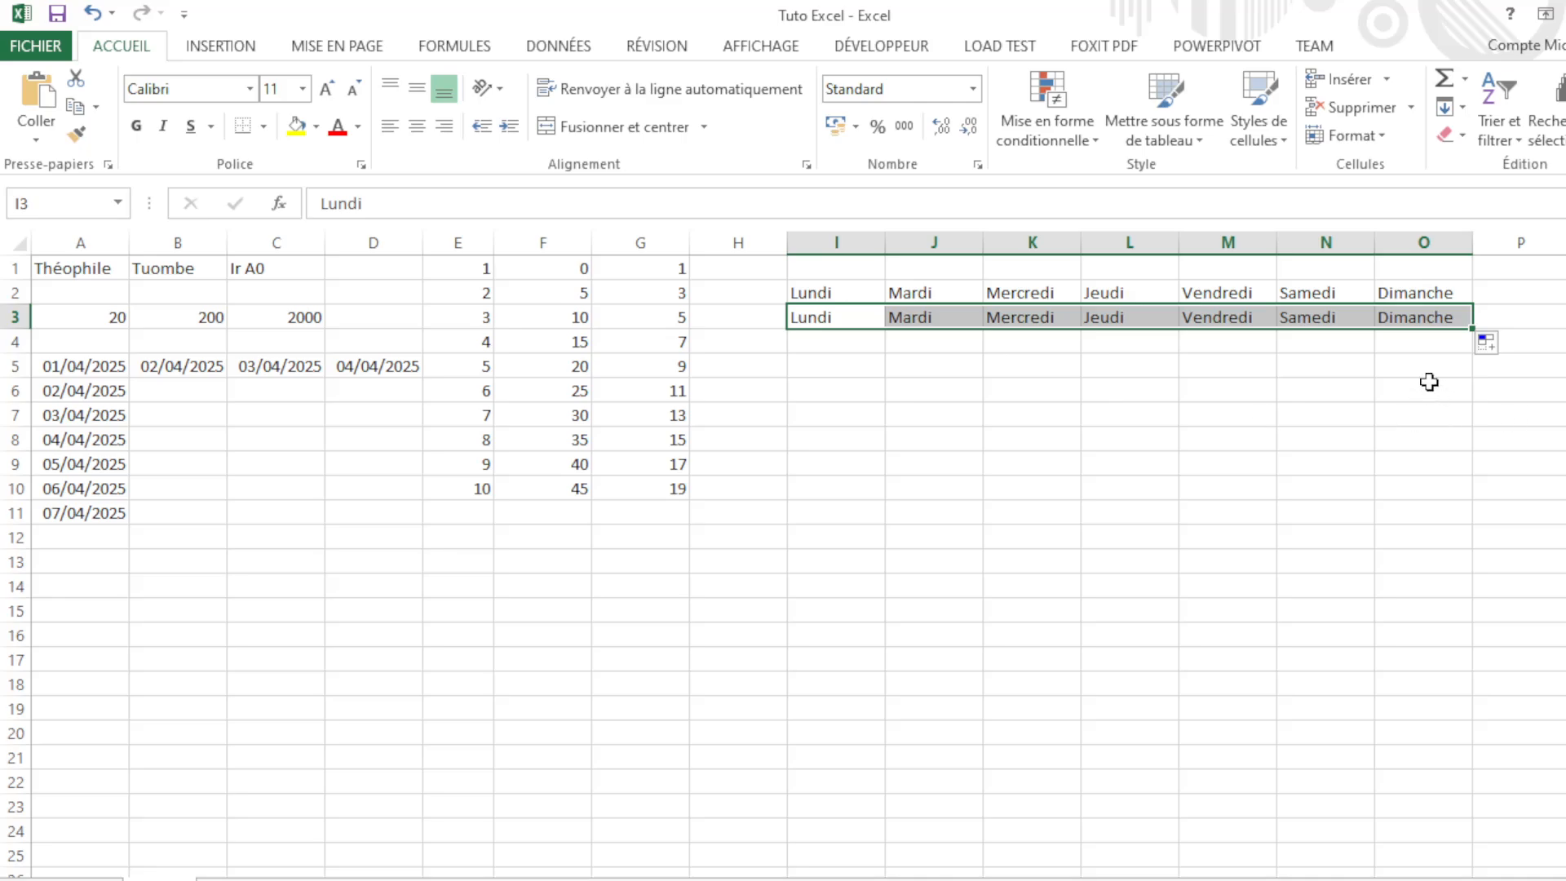
{"action": "left_click_drag", "start_coordinate": [1429, 382], "coordinate": [804, 323]}
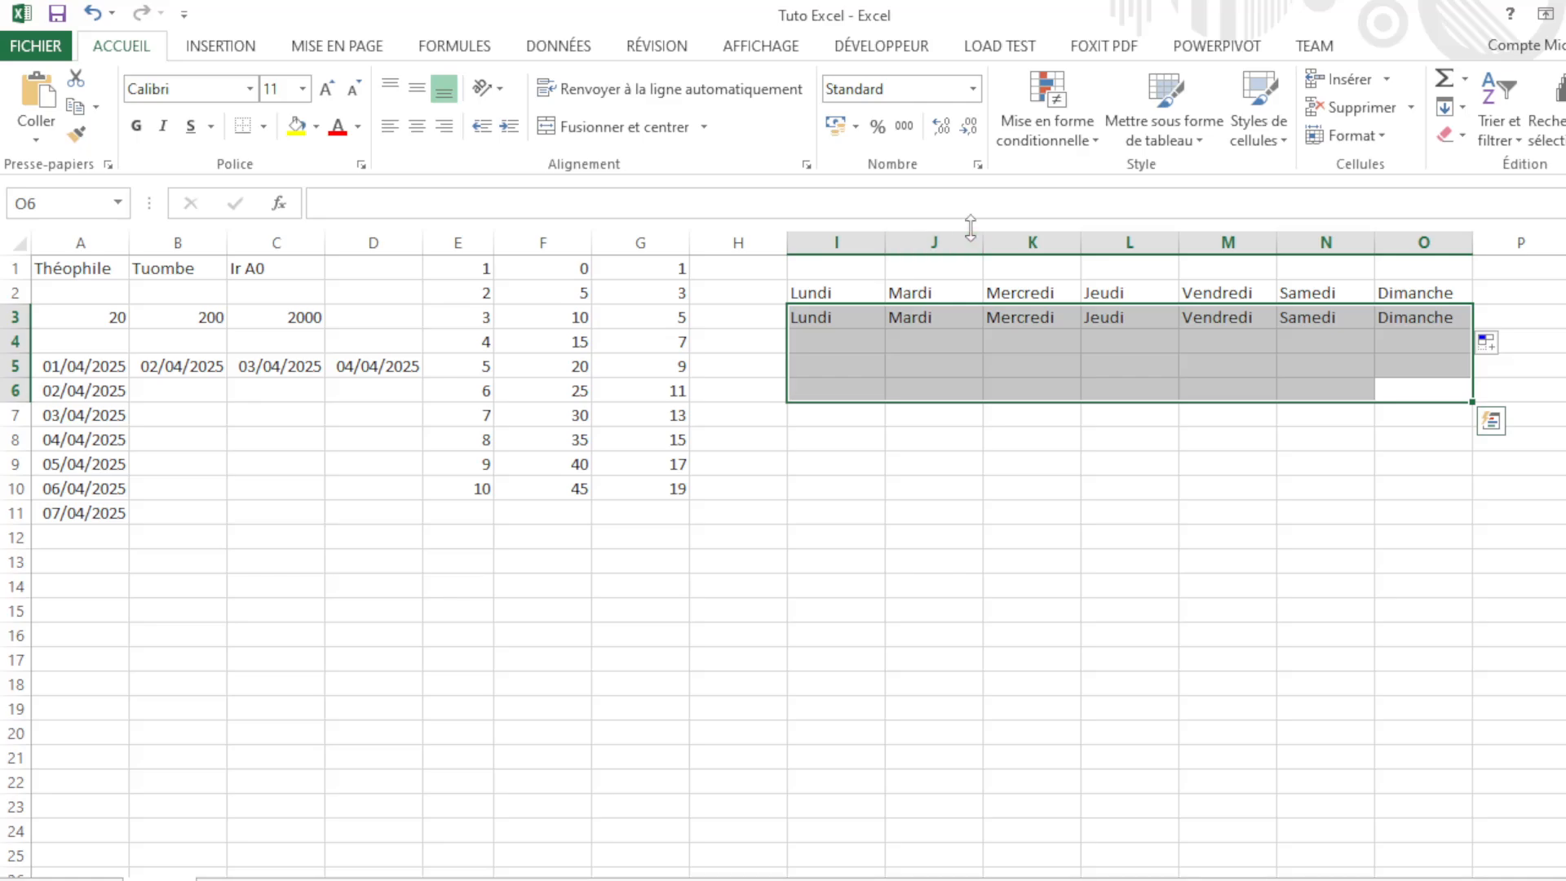
{"action": "key", "text": "Delete"}
Step: Enter Janvier in cell I4 under Lundi
{"action": "left_click", "coordinate": [832, 438]}
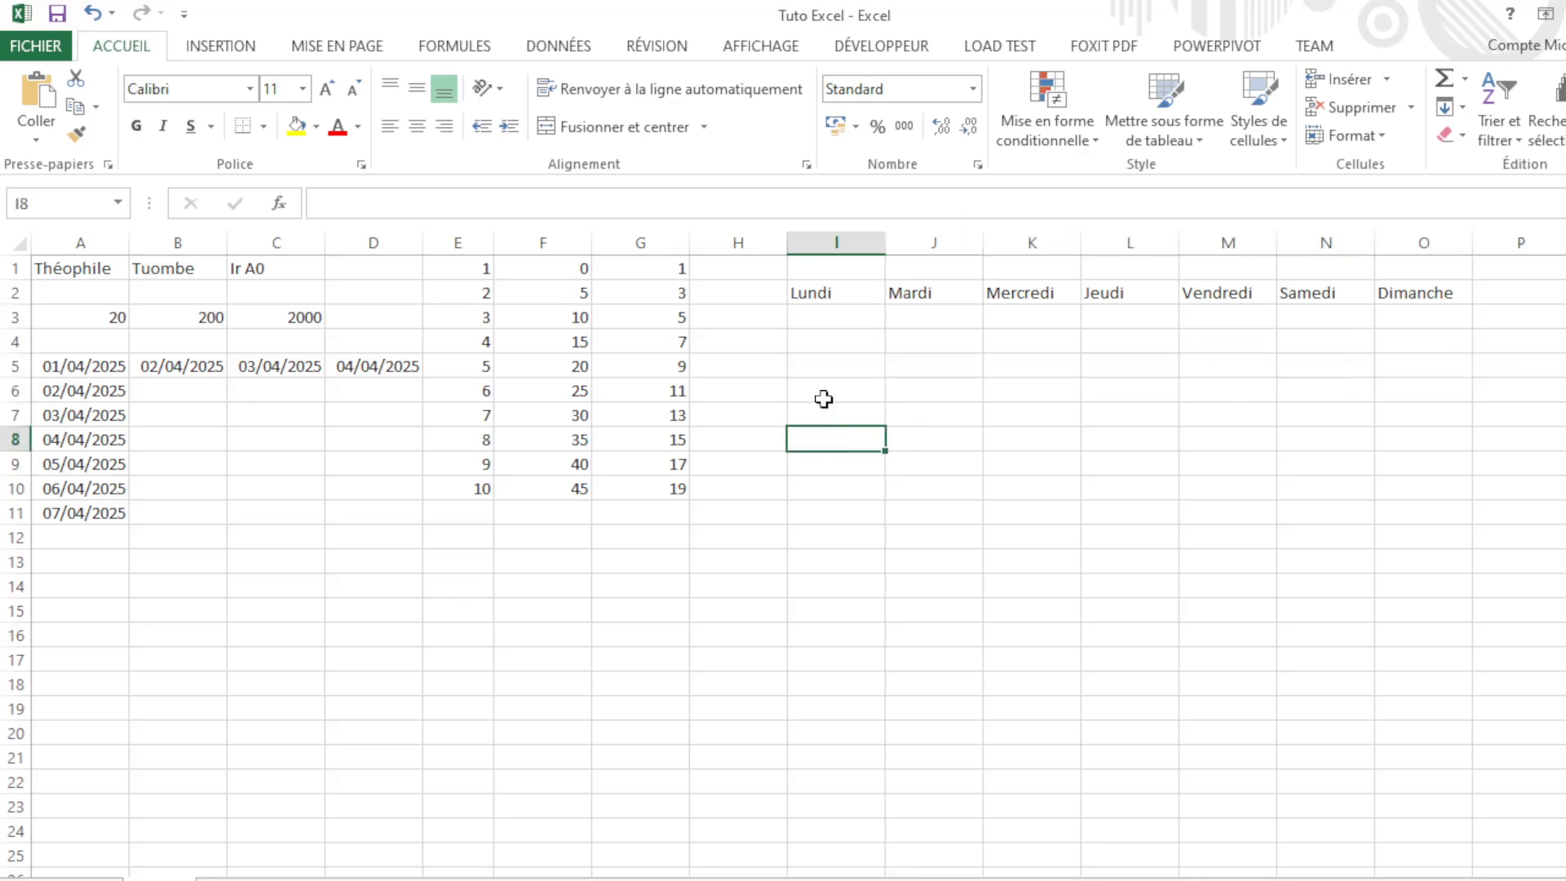
{"action": "left_click", "coordinate": [825, 315]}
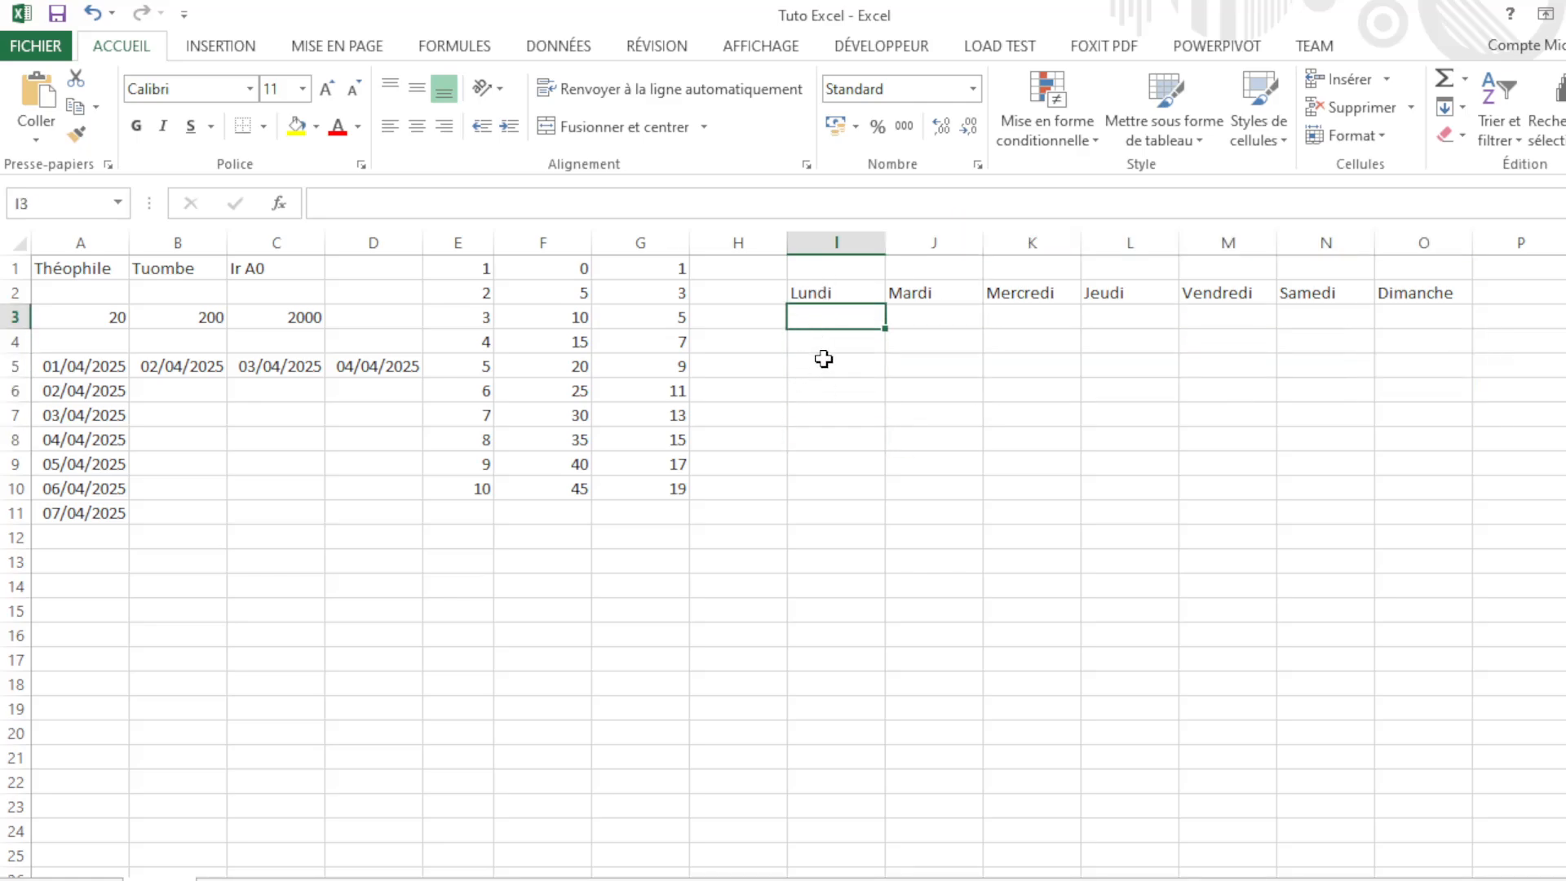
{"action": "left_click", "coordinate": [838, 337]}
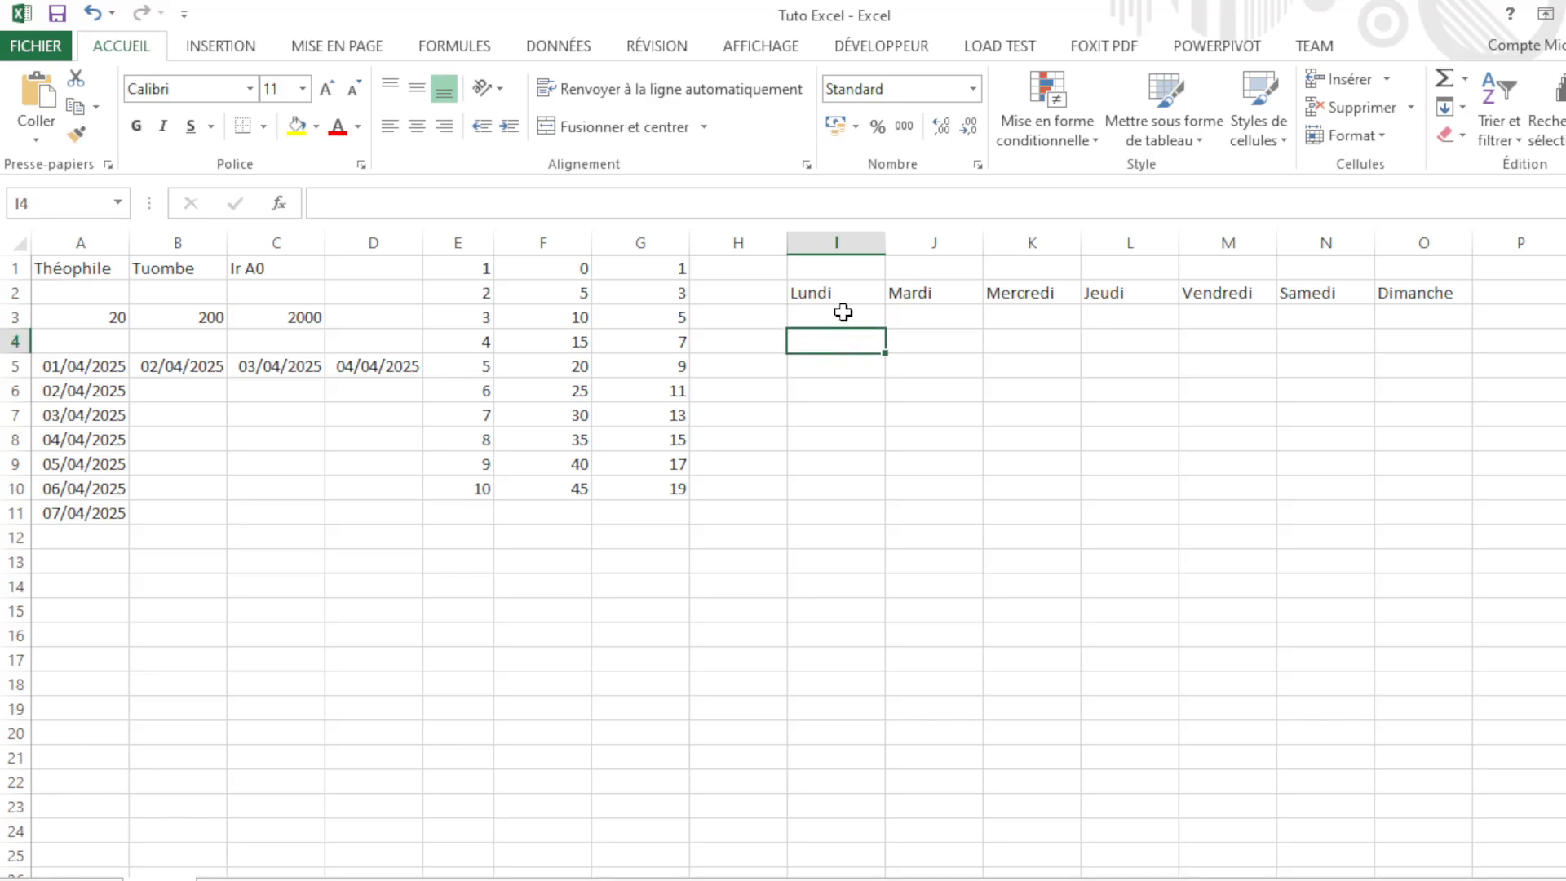
{"action": "left_click", "coordinate": [843, 313]}
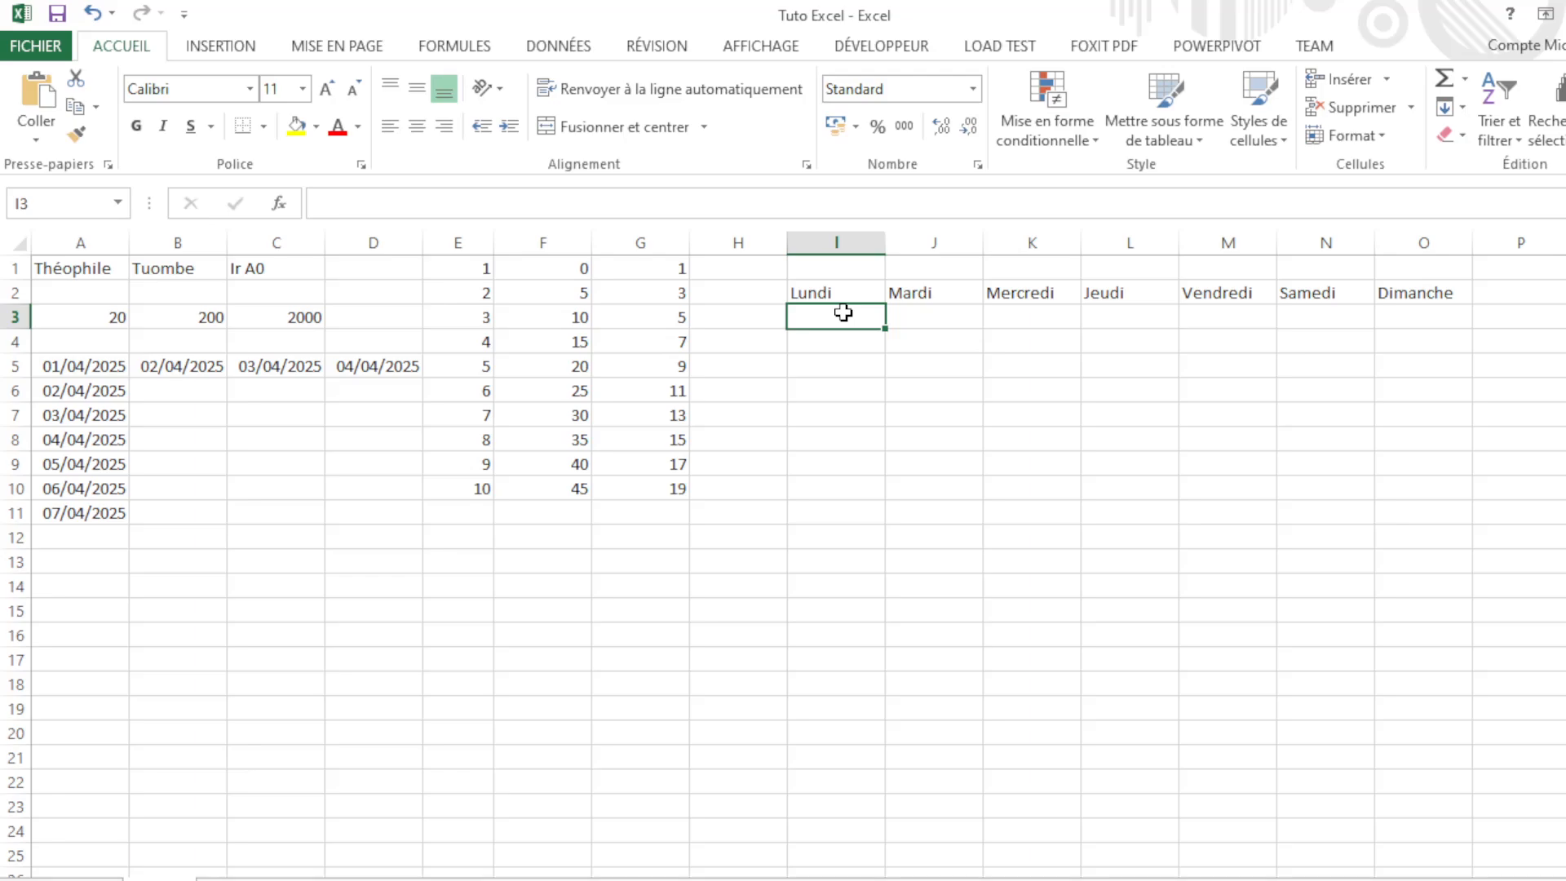
{"action": "left_click", "coordinate": [863, 336]}
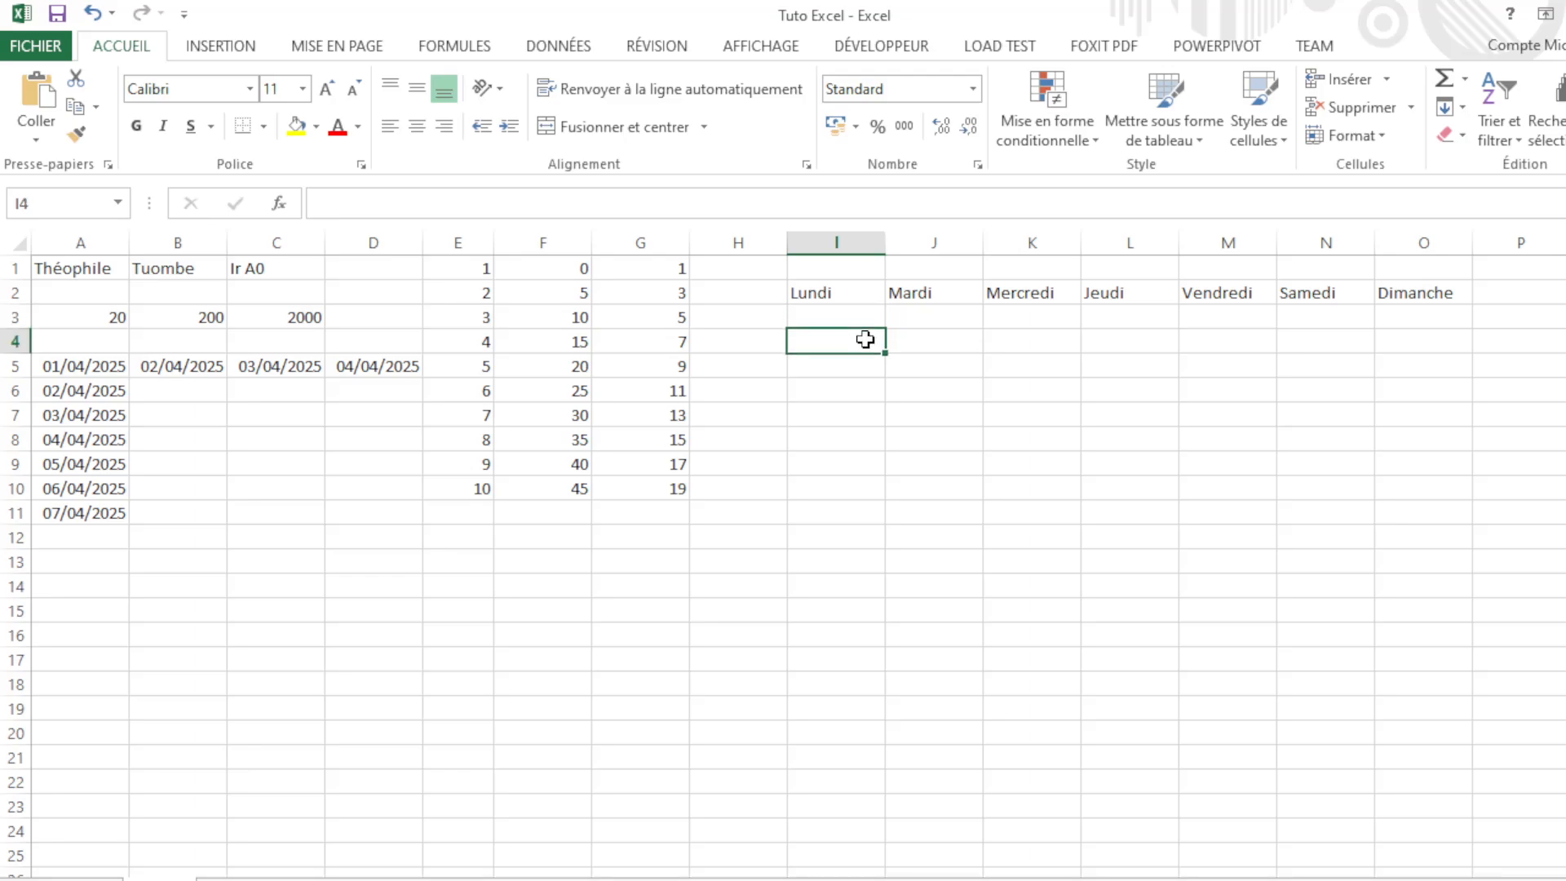
{"action": "type", "text": "j"}
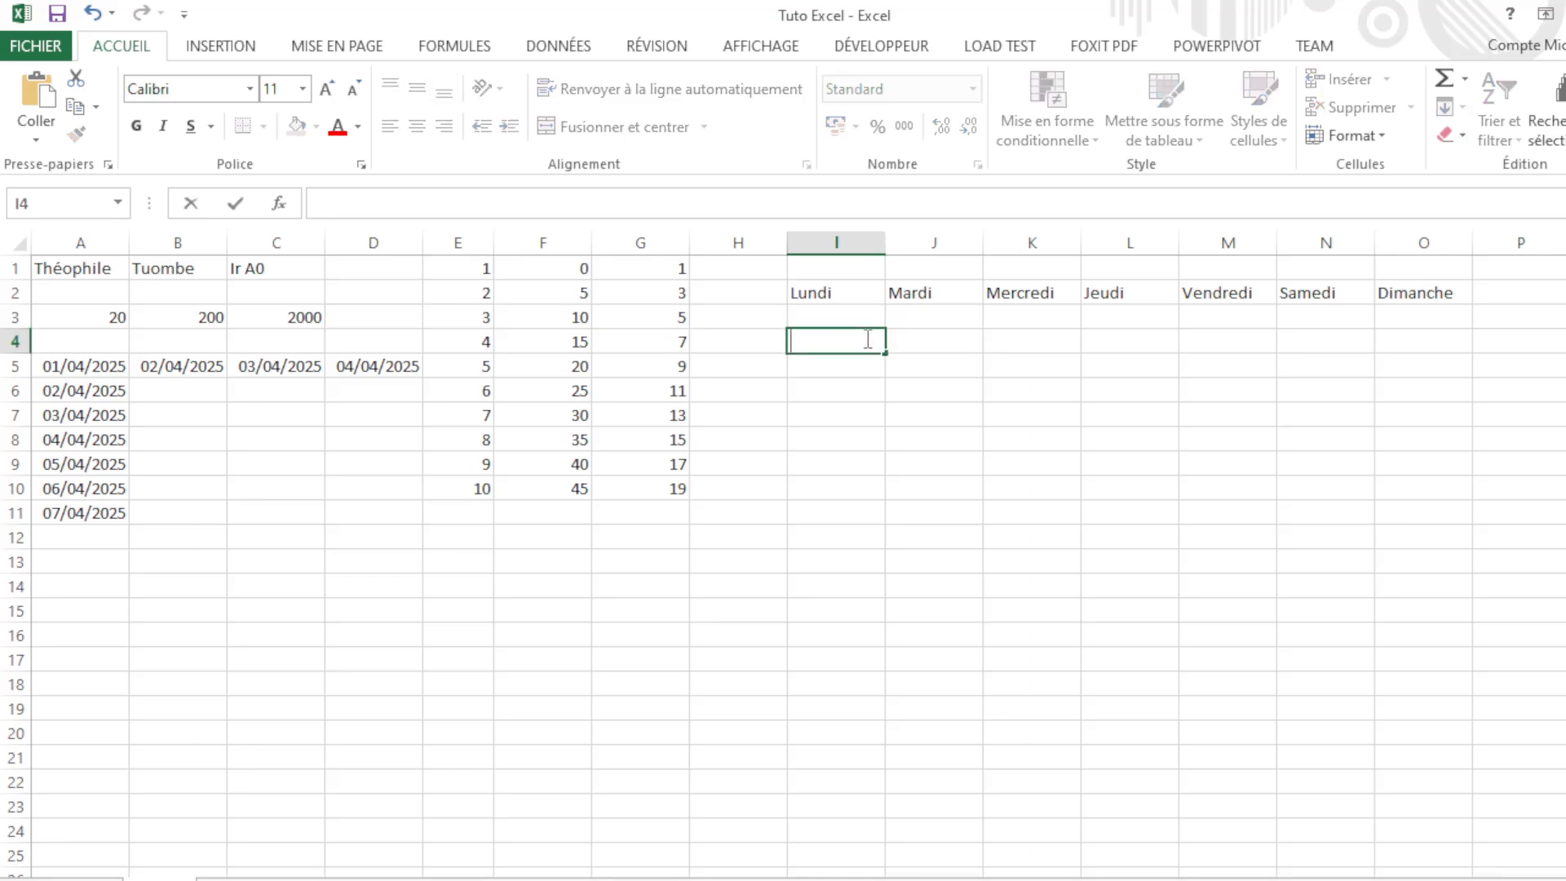
{"action": "type", "text": "a"}
{"action": "key", "text": "BackSpace"}
{"action": "type", "text": "anvu"}
{"action": "type", "text": "er"}
{"action": "key", "text": "Tab"}
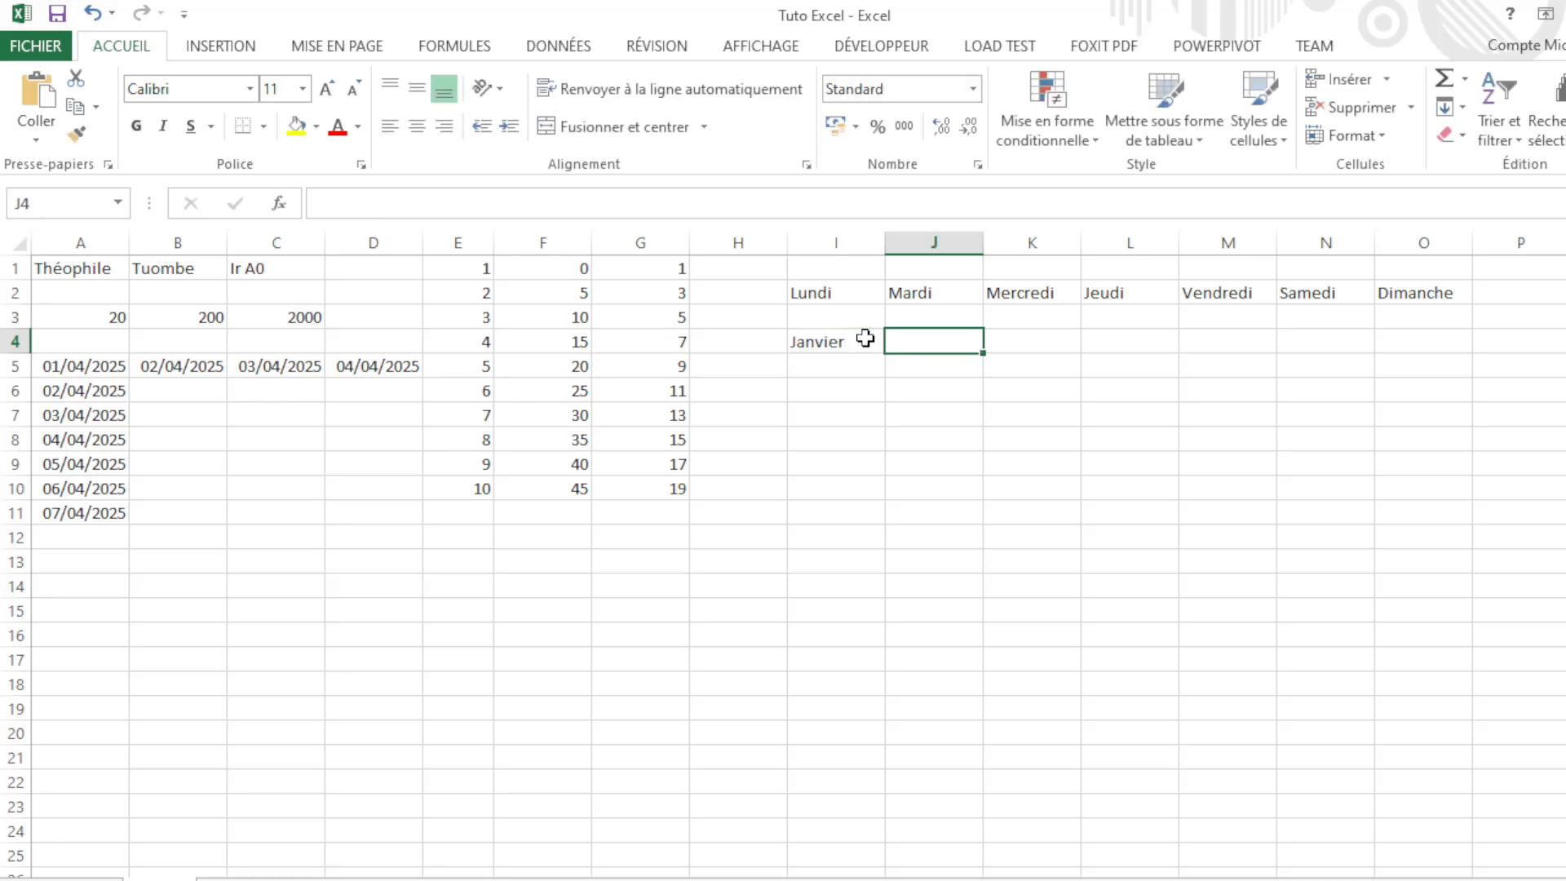
Step: Fill the Janvier cell down to I15 to list the months Janvier through Décembre
{"action": "left_click", "coordinate": [865, 338]}
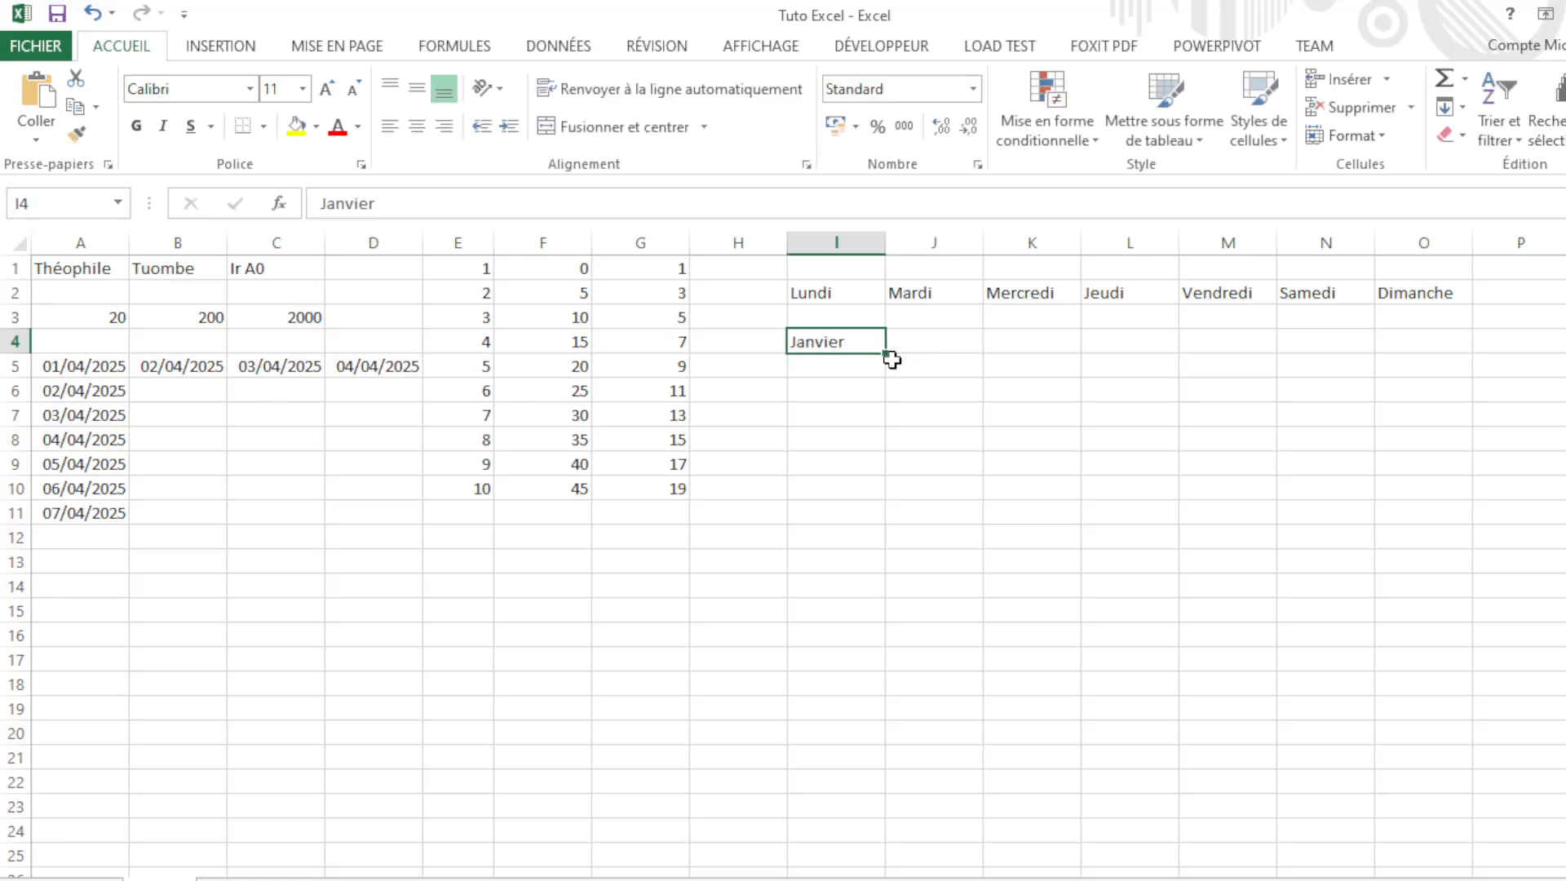
{"action": "left_click", "coordinate": [902, 339]}
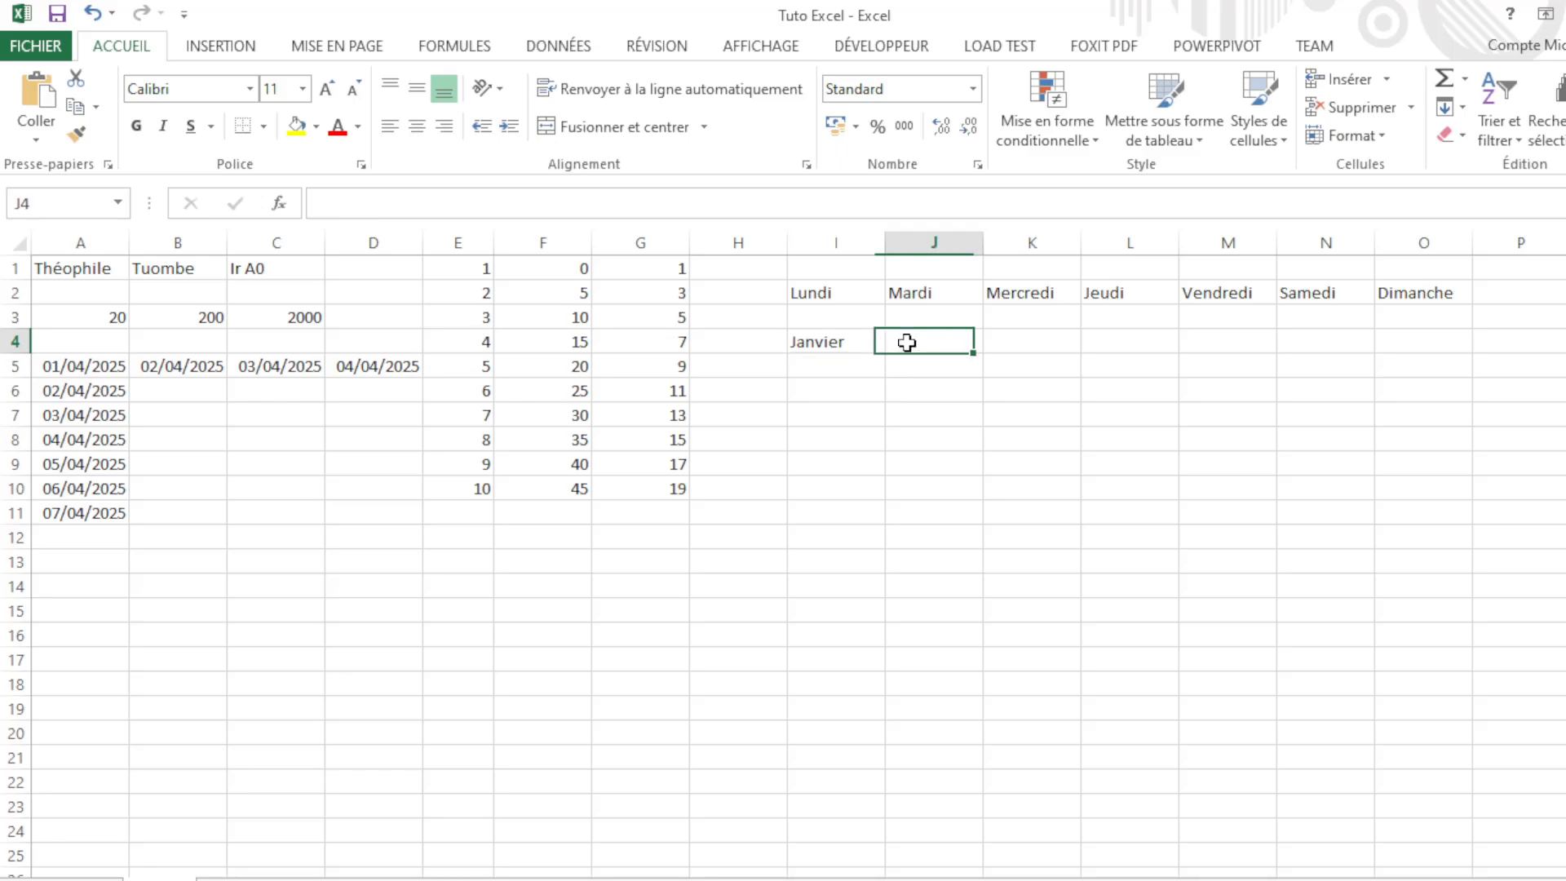
{"action": "left_click", "coordinate": [811, 340]}
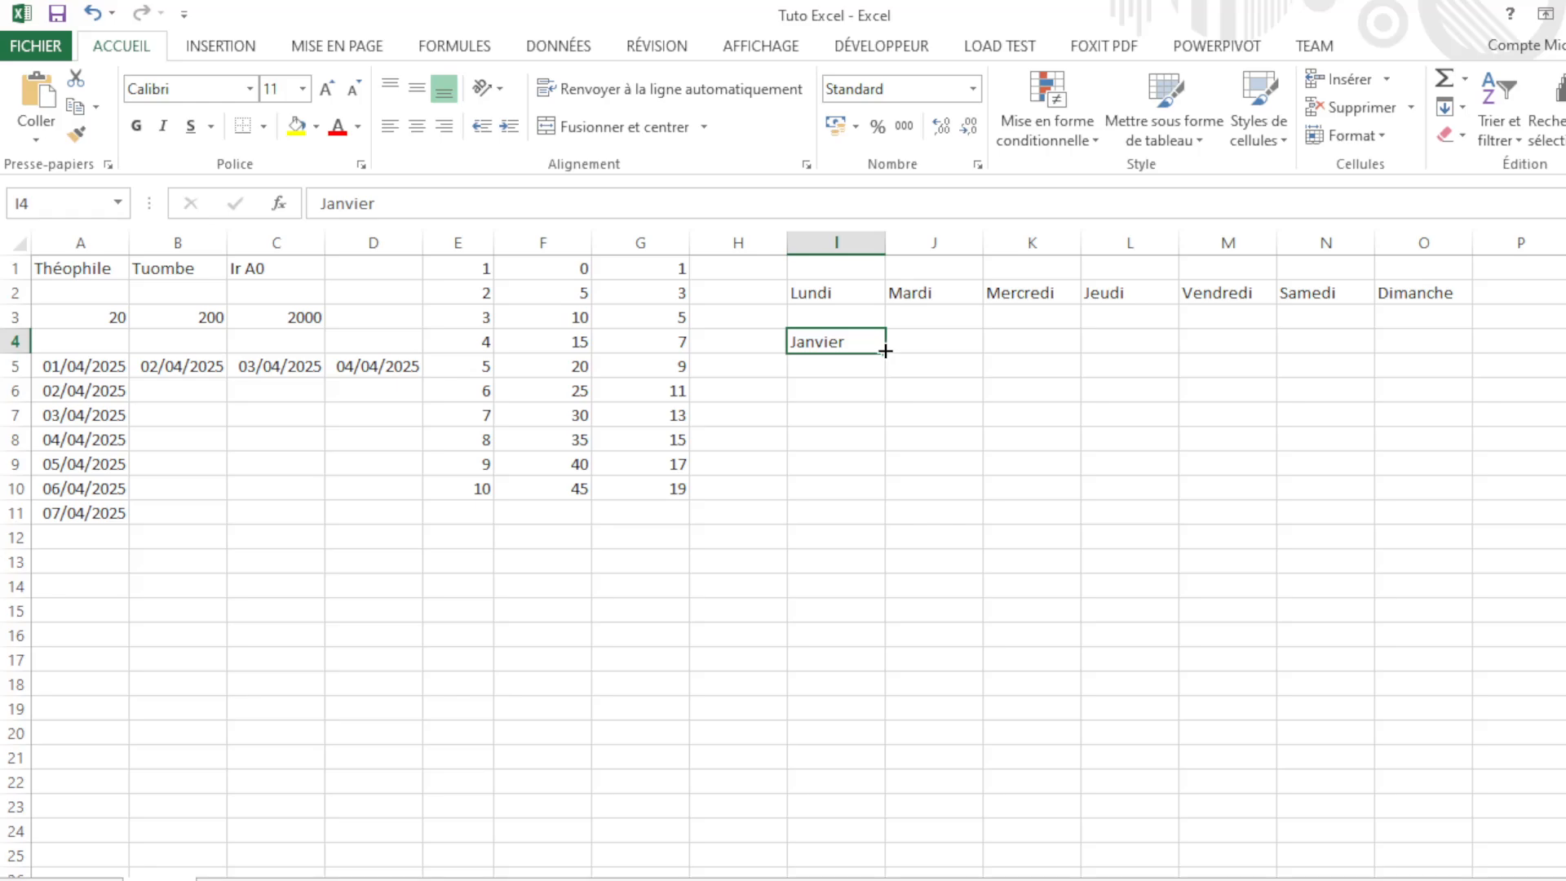
{"action": "left_click_drag", "start_coordinate": [885, 351], "coordinate": [884, 633]}
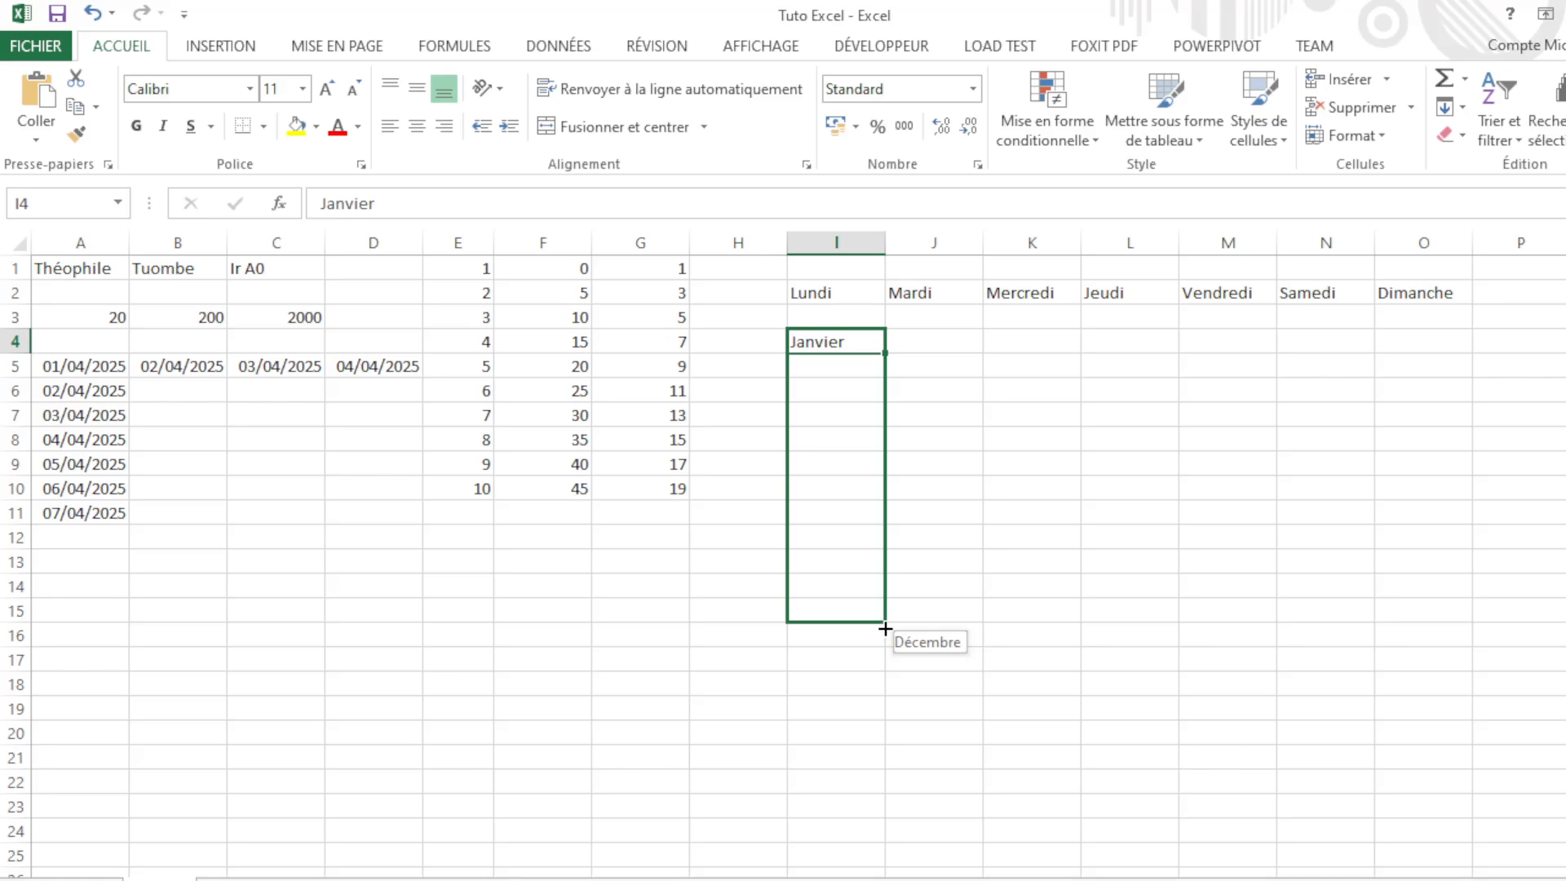
{"action": "mouse_move", "coordinate": [885, 628]}
{"action": "left_mouse_down"}
{"action": "mouse_move", "coordinate": [899, 673]}
{"action": "mouse_move", "coordinate": [895, 622]}
{"action": "left_mouse_up"}
{"action": "left_click", "coordinate": [965, 384]}
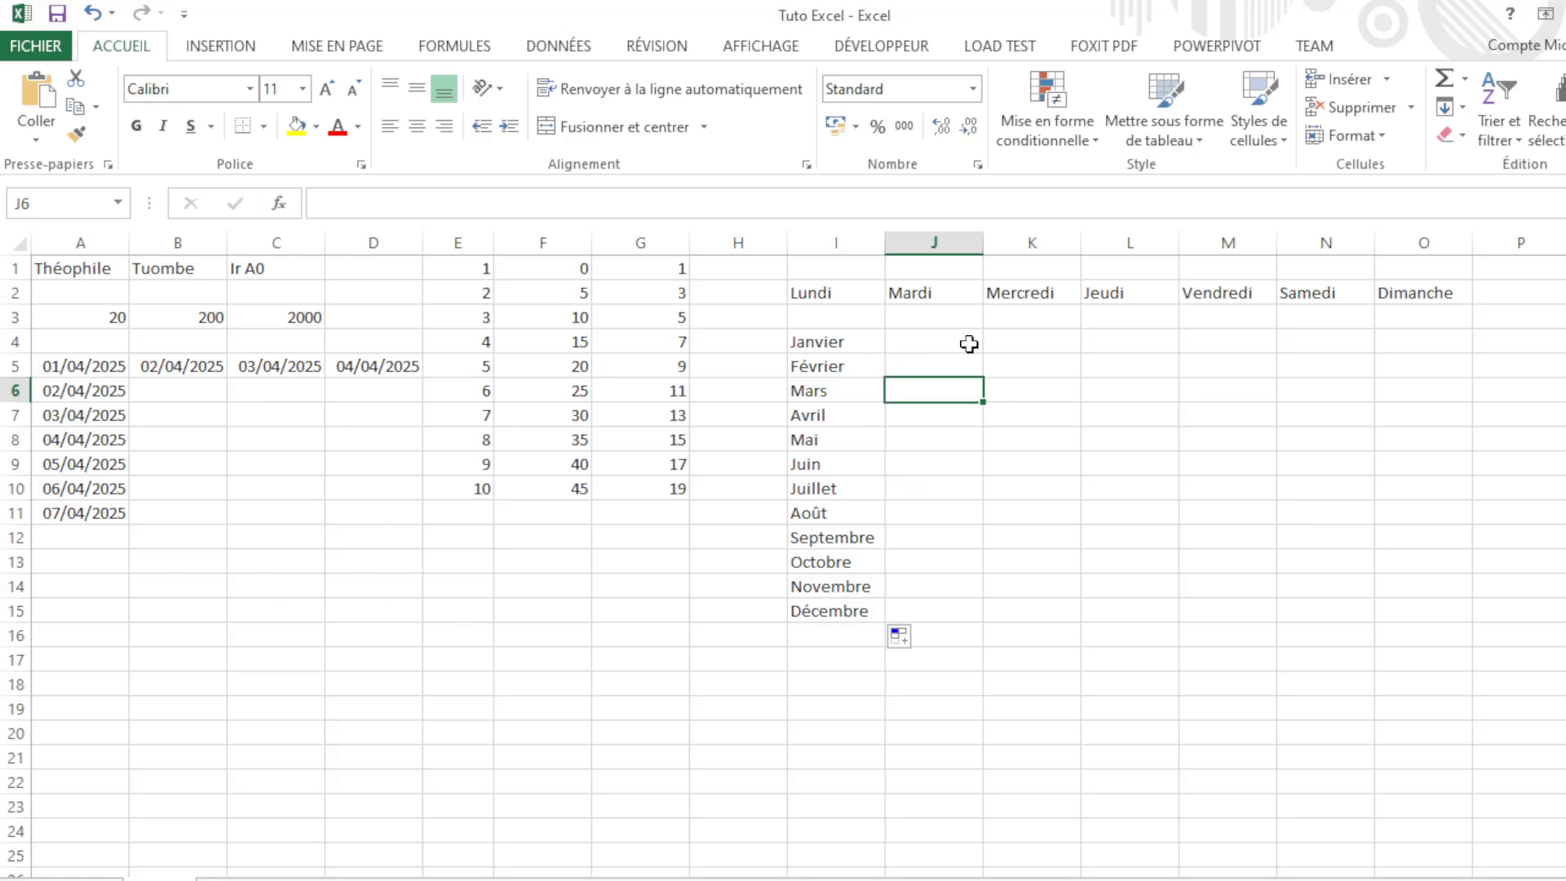
{"action": "left_click", "coordinate": [969, 344]}
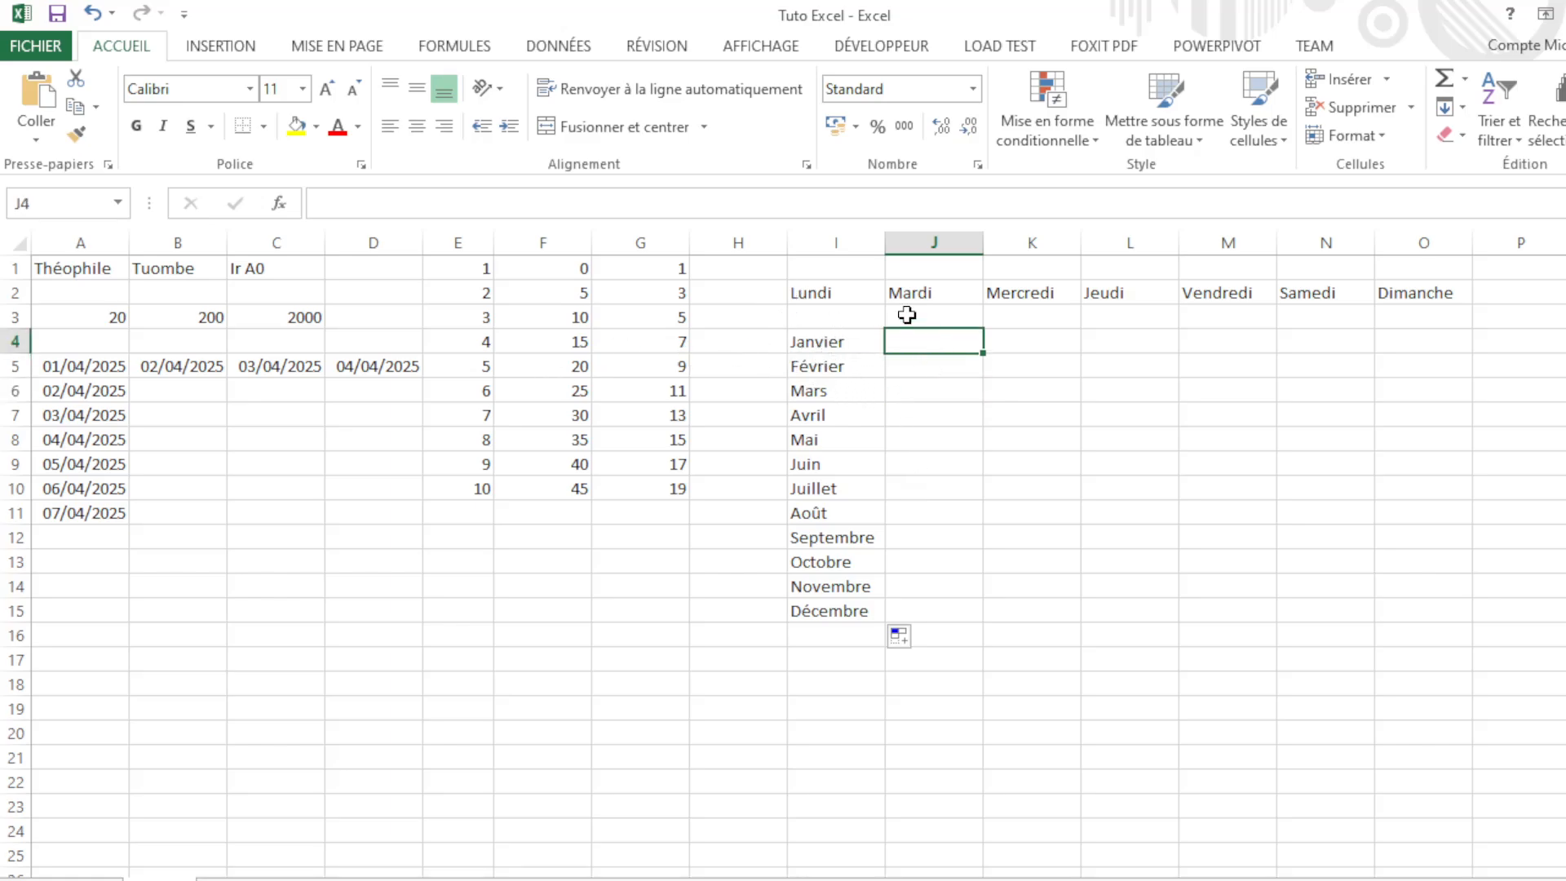
{"action": "left_click", "coordinate": [1024, 347]}
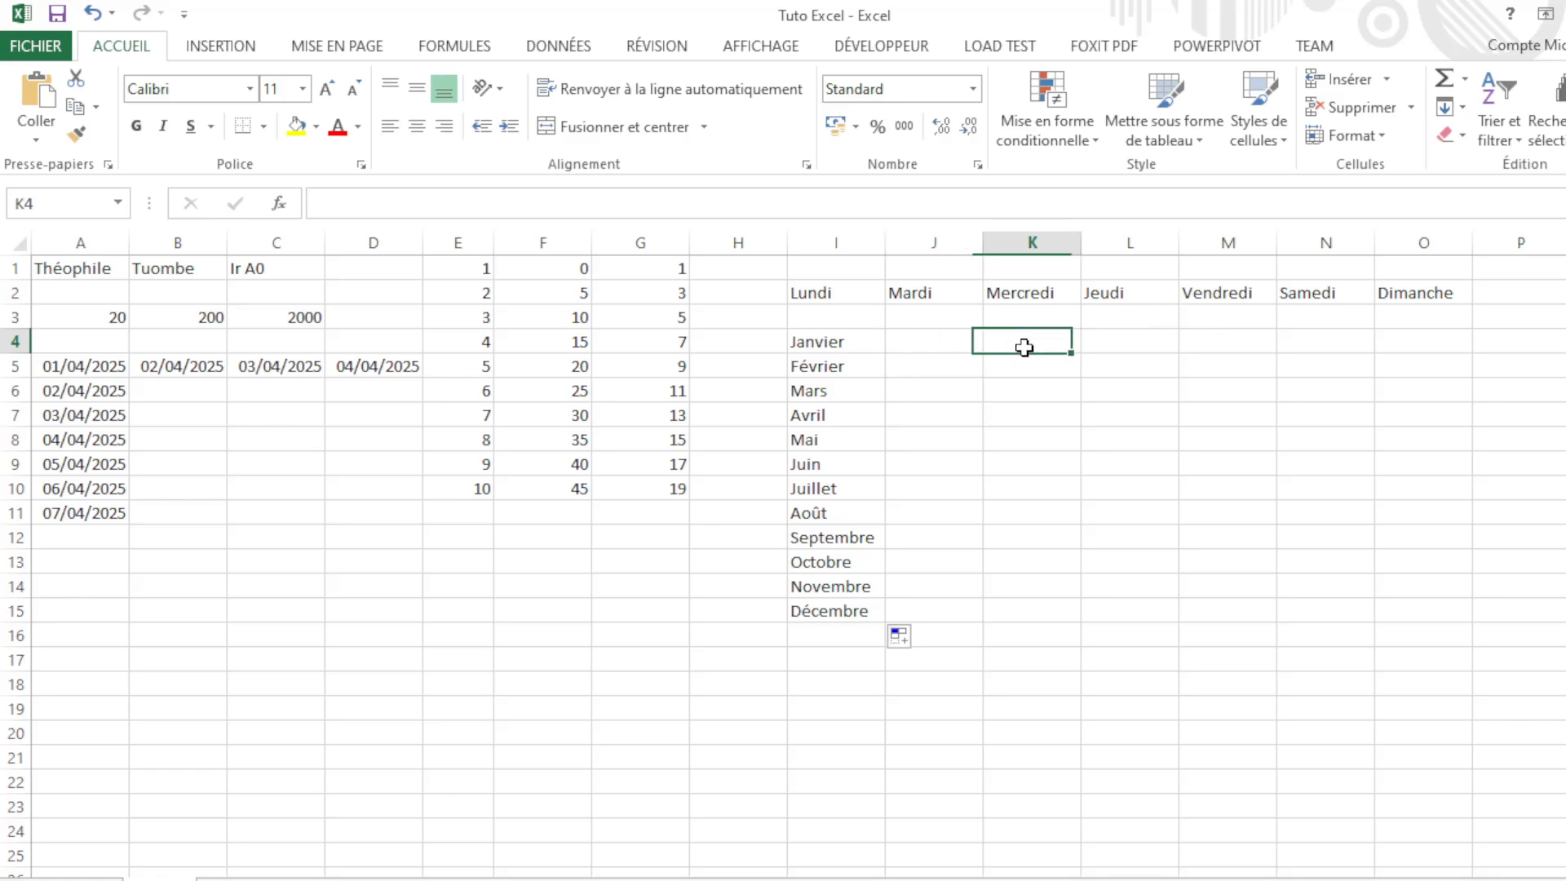
{"action": "left_click", "coordinate": [819, 341]}
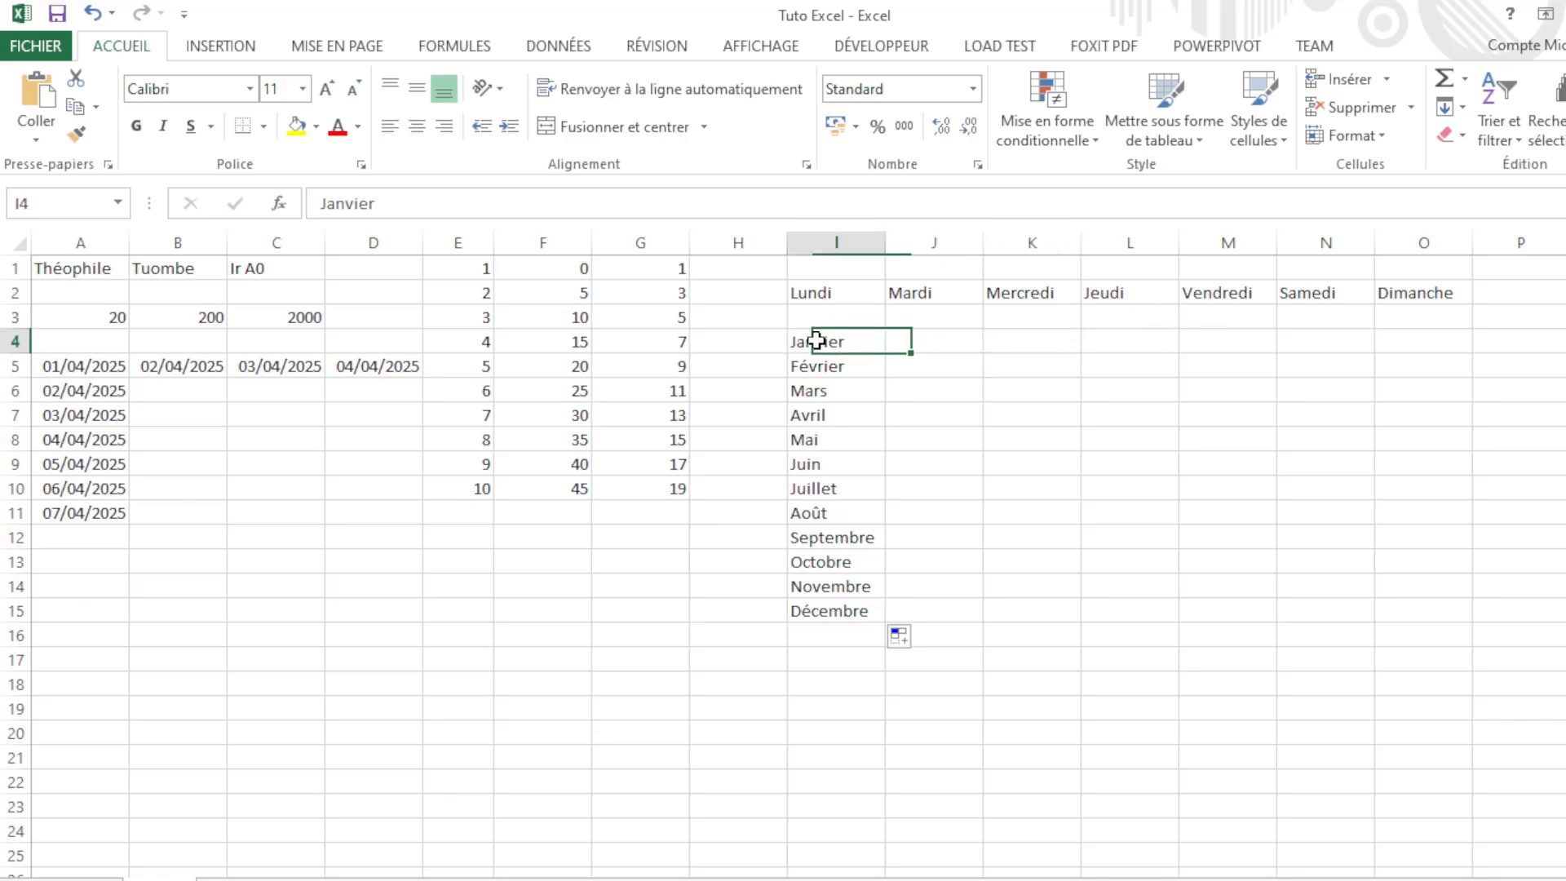
{"action": "left_click", "coordinate": [952, 342]}
{"action": "left_click", "coordinate": [1020, 349]}
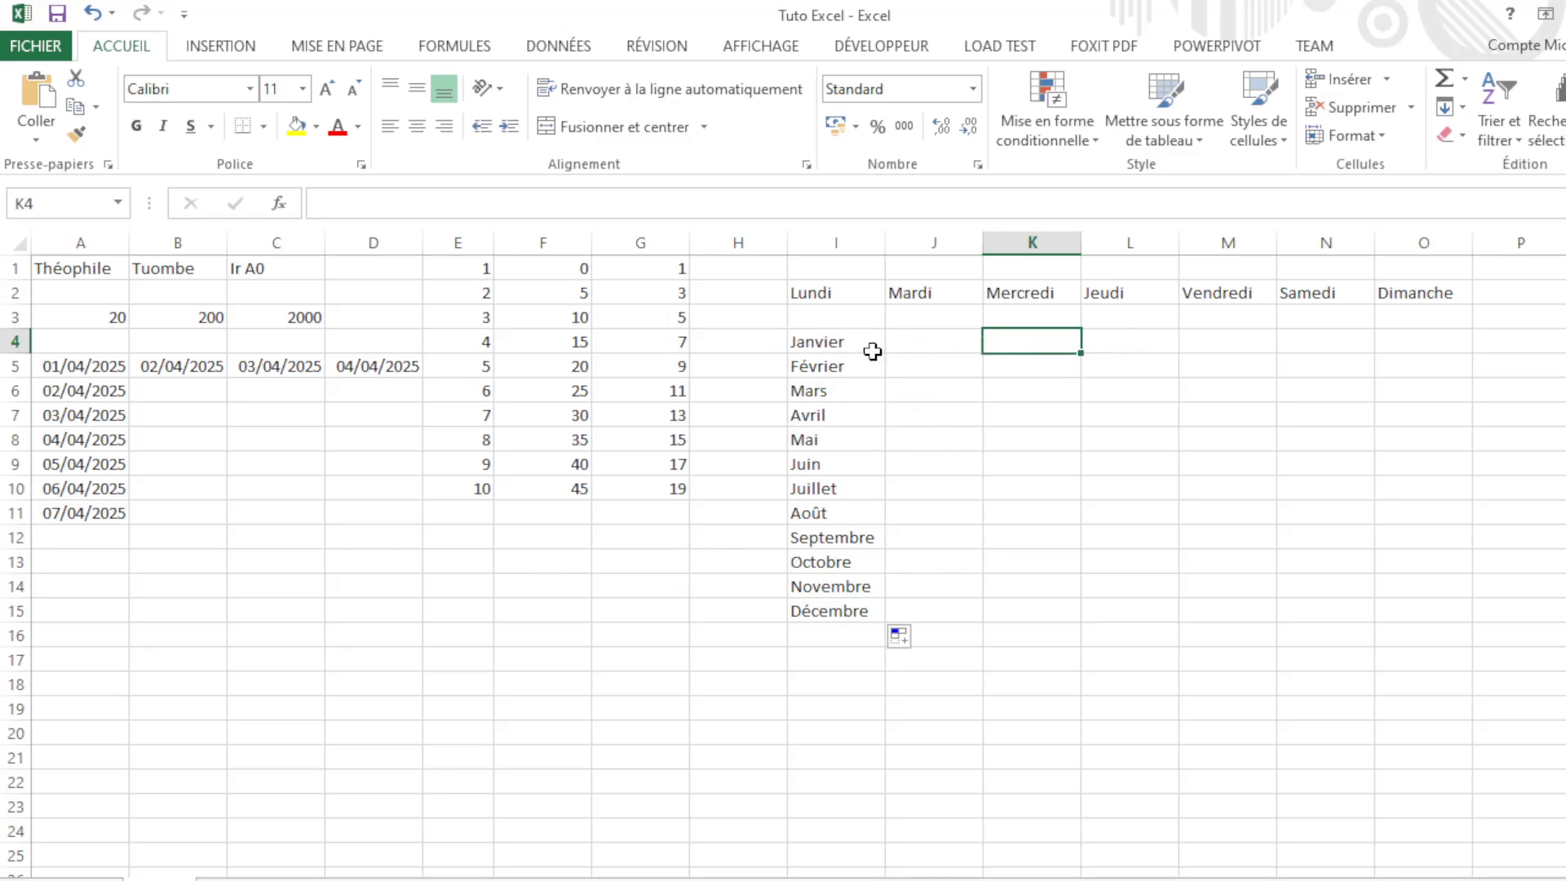
{"action": "left_click", "coordinate": [274, 437]}
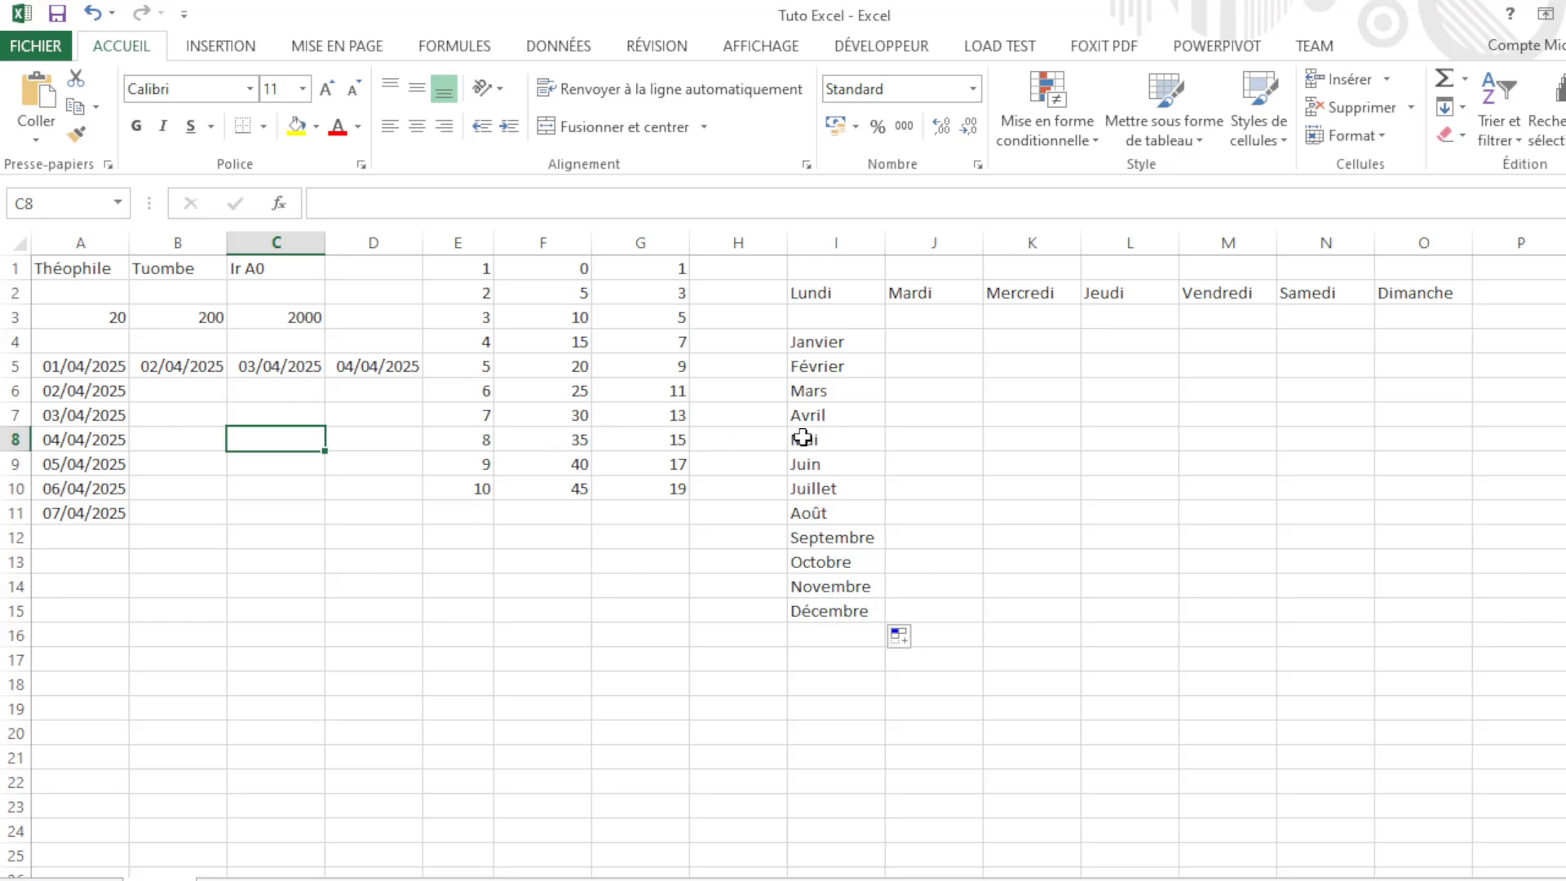
{"action": "left_click", "coordinate": [66, 268]}
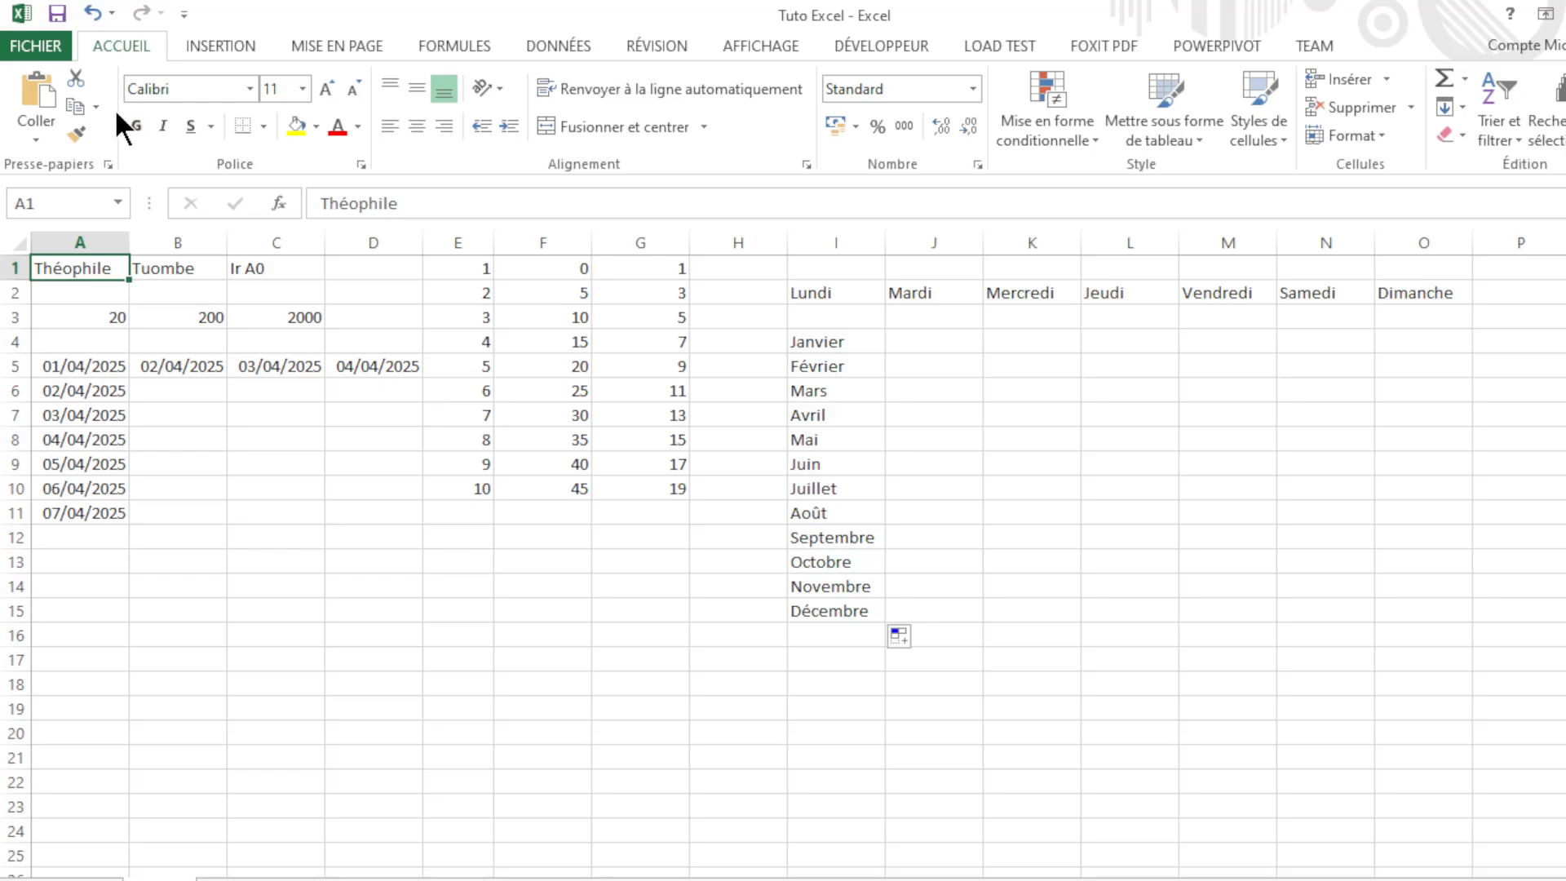
{"action": "left_click", "coordinate": [94, 115]}
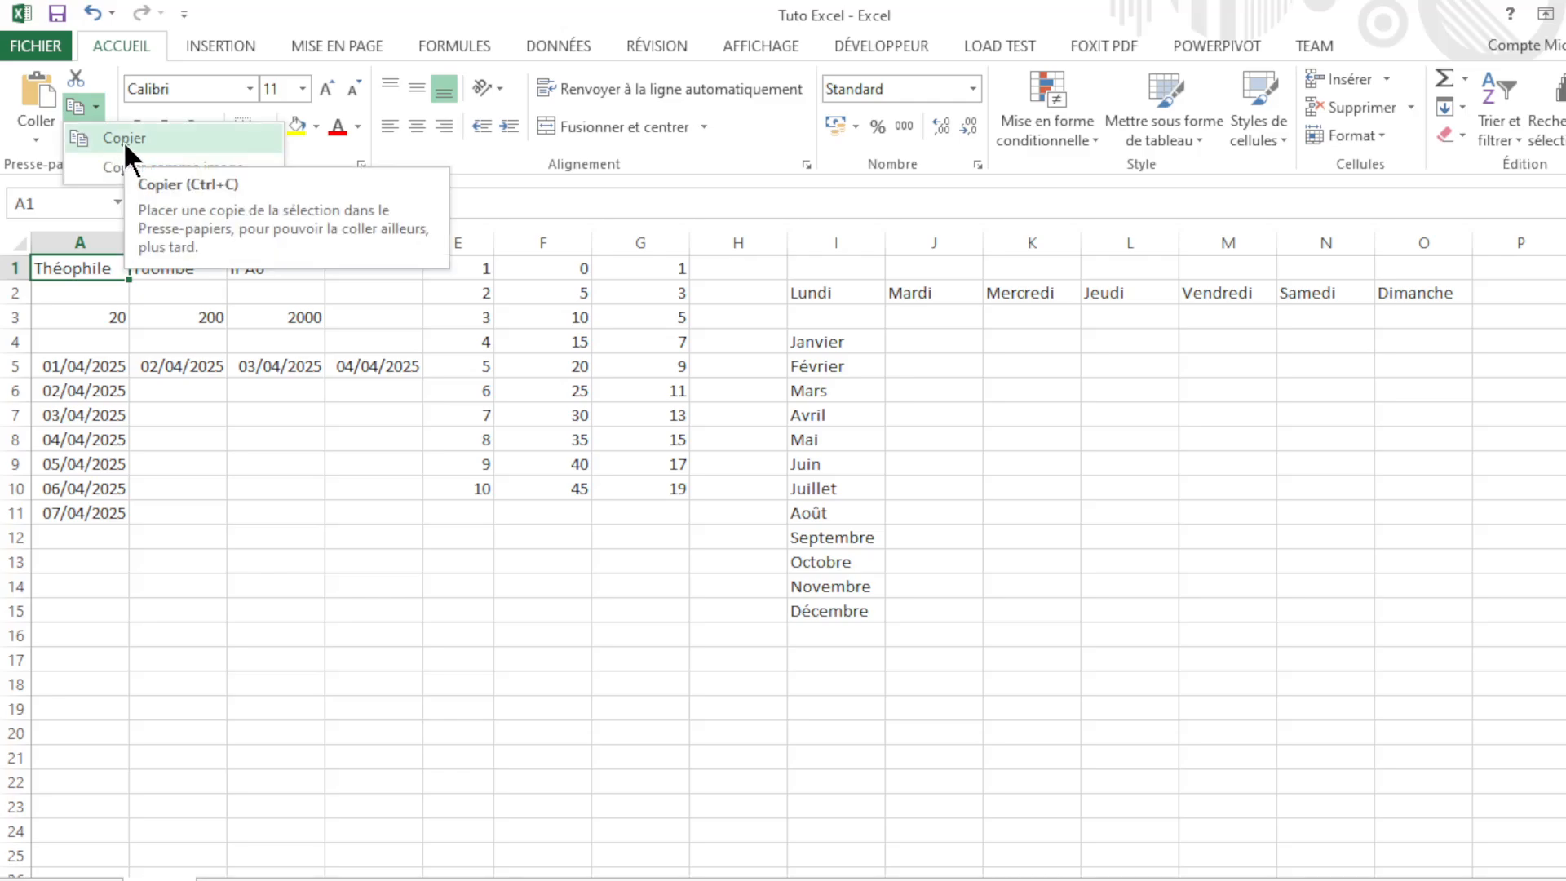
{"action": "left_click", "coordinate": [124, 140]}
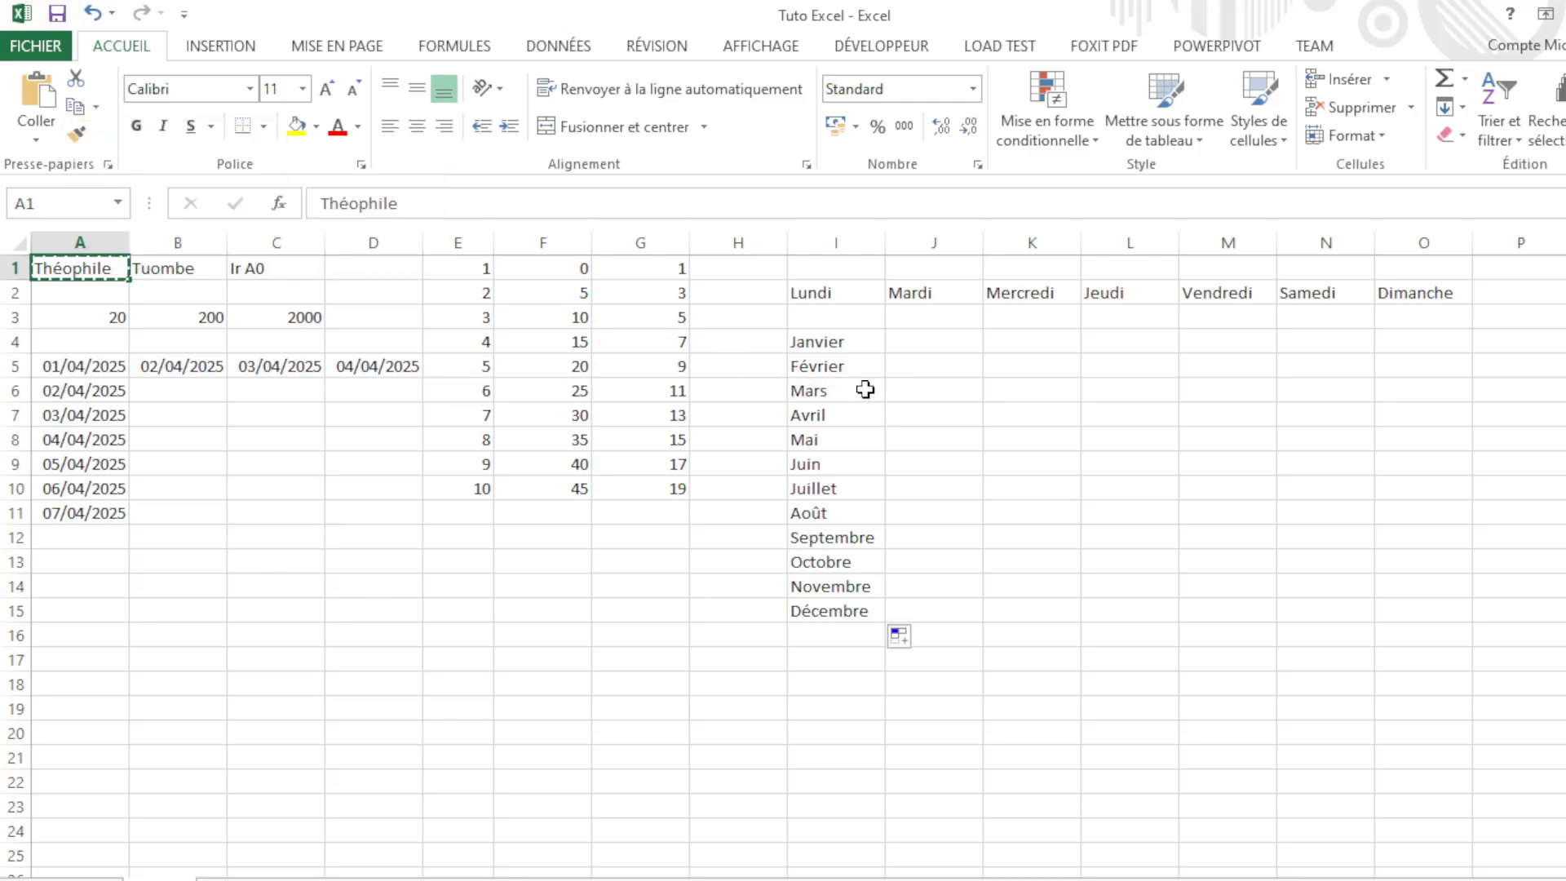
{"action": "left_click", "coordinate": [1157, 414]}
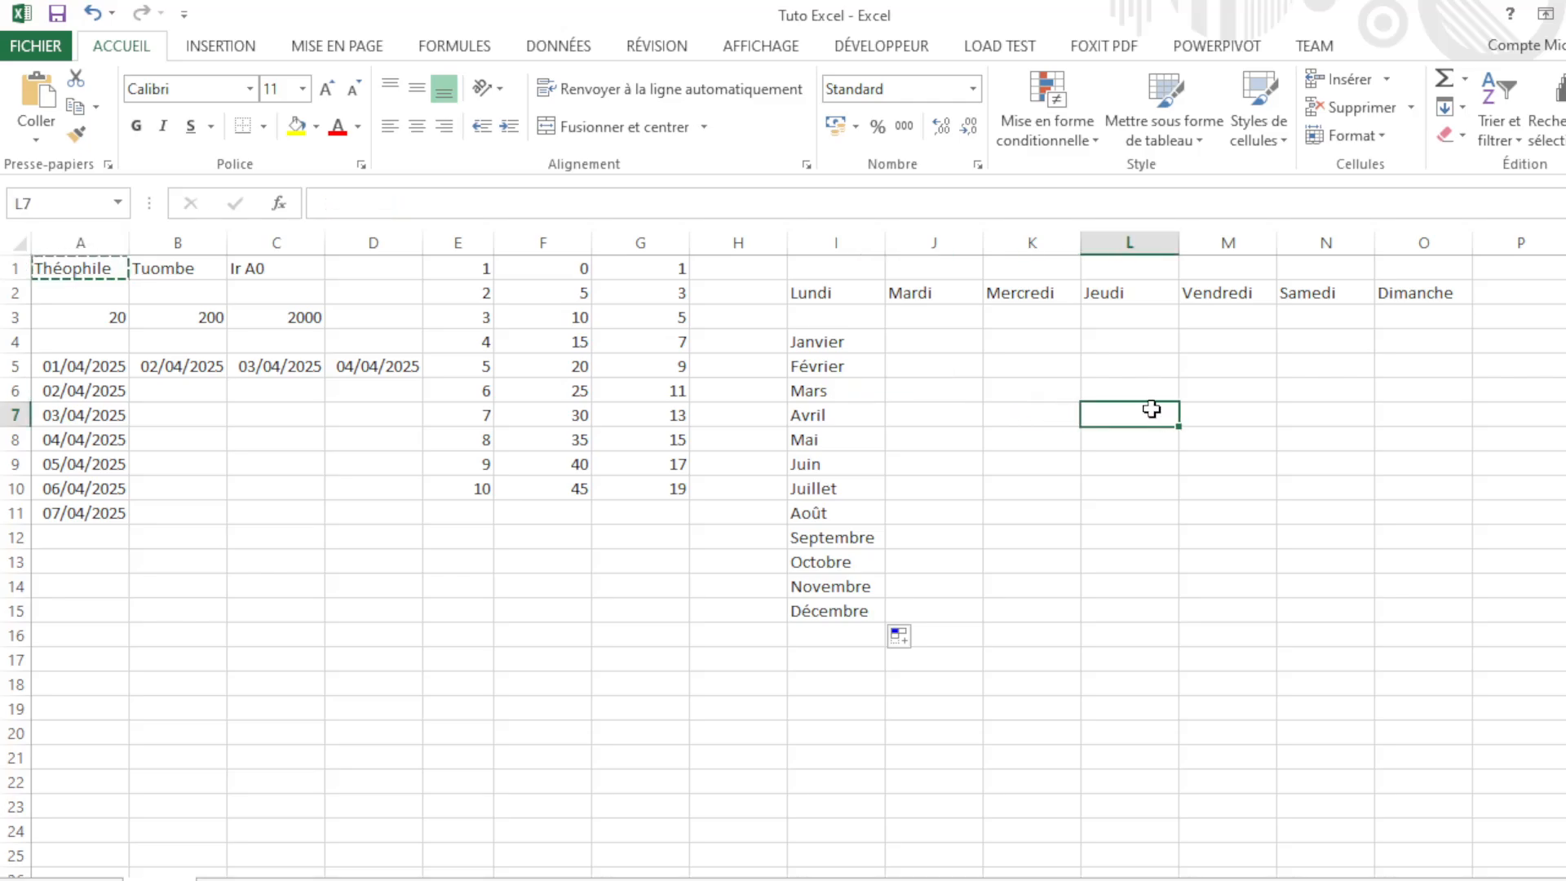
{"action": "left_click", "coordinate": [45, 94]}
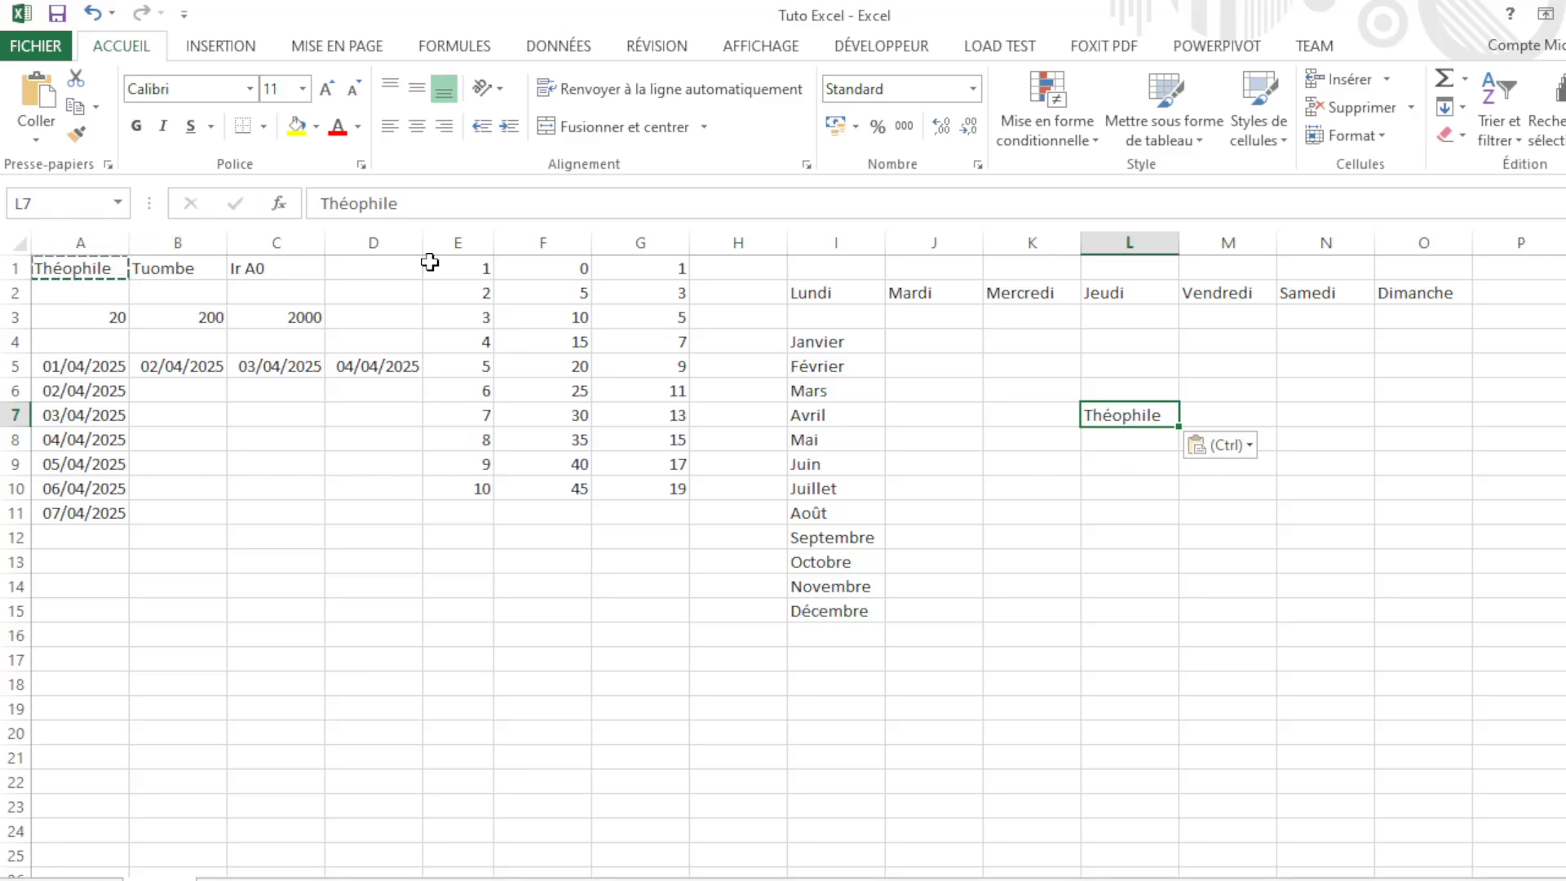
{"action": "key", "text": "Escape"}
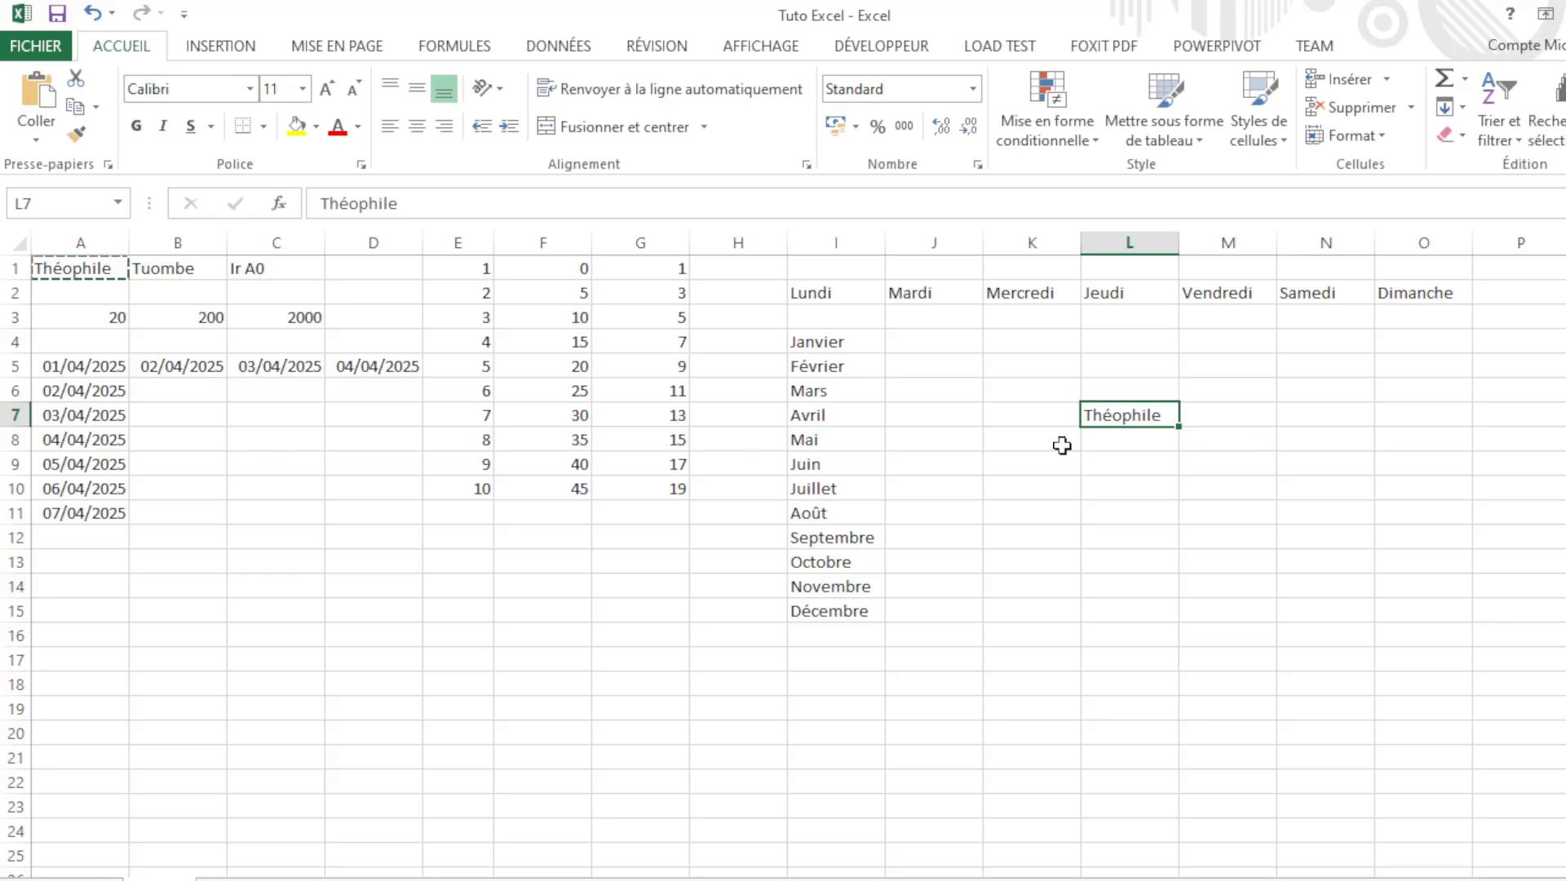
{"action": "key", "text": "Delete"}
{"action": "left_click", "coordinate": [211, 458]}
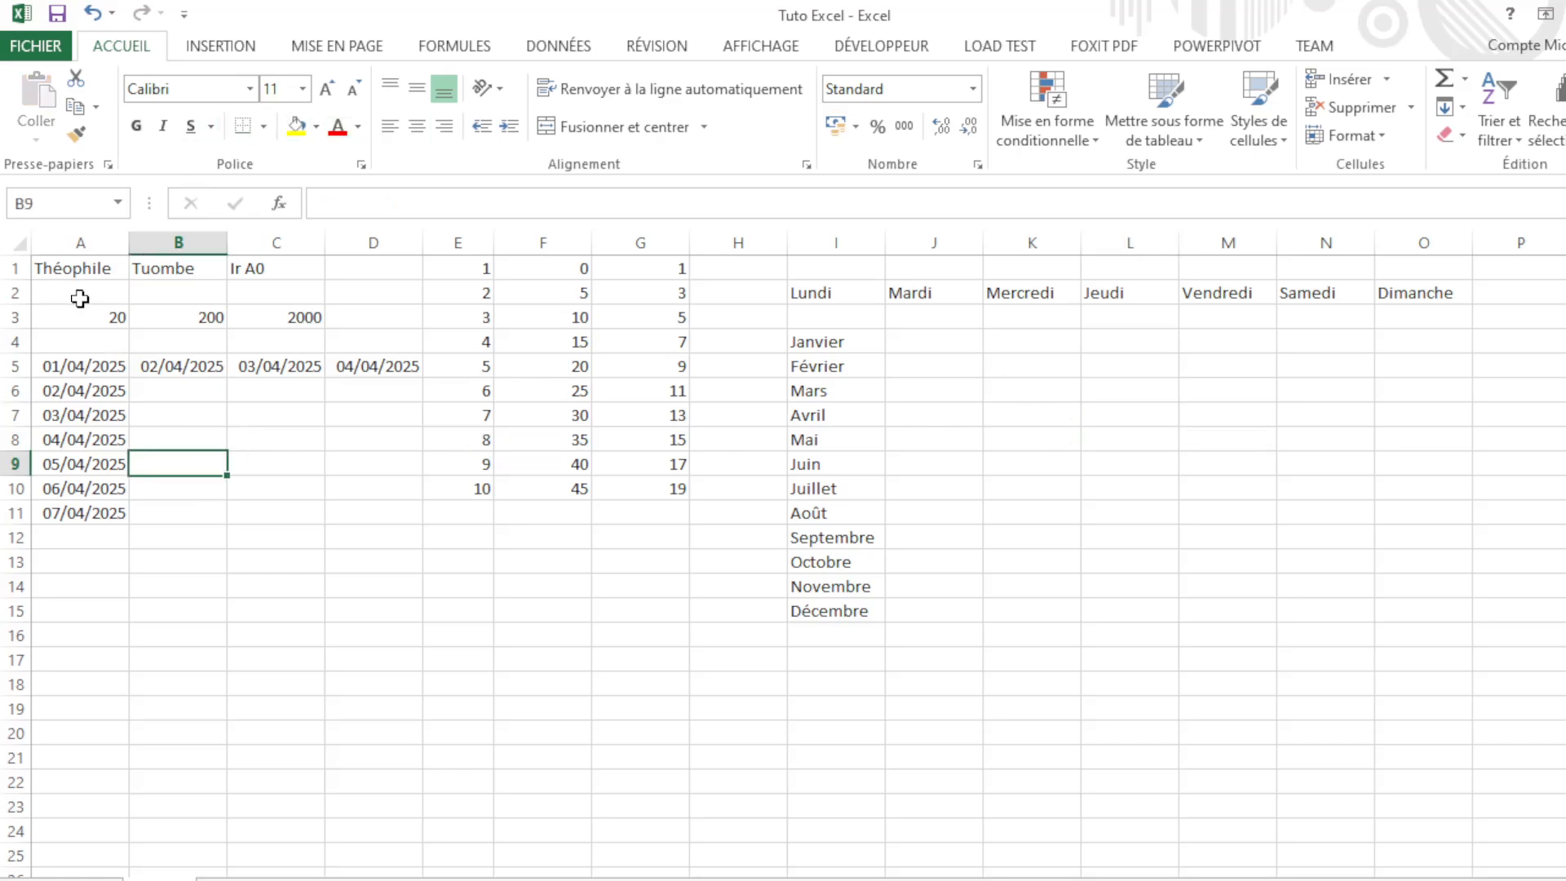
{"action": "left_click", "coordinate": [87, 268]}
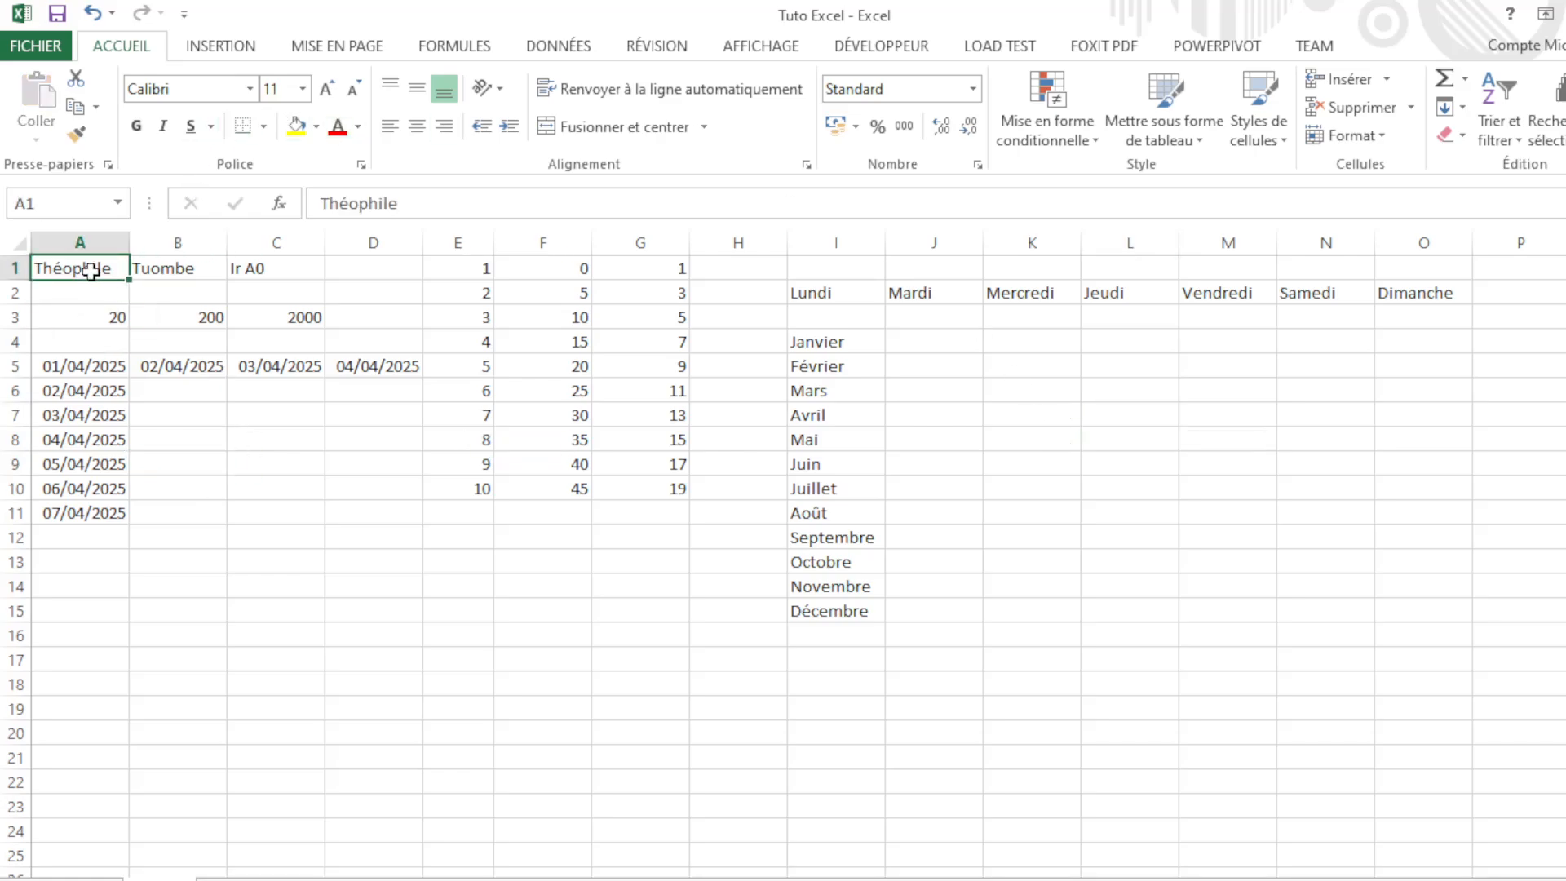
{"action": "left_click", "coordinate": [357, 463]}
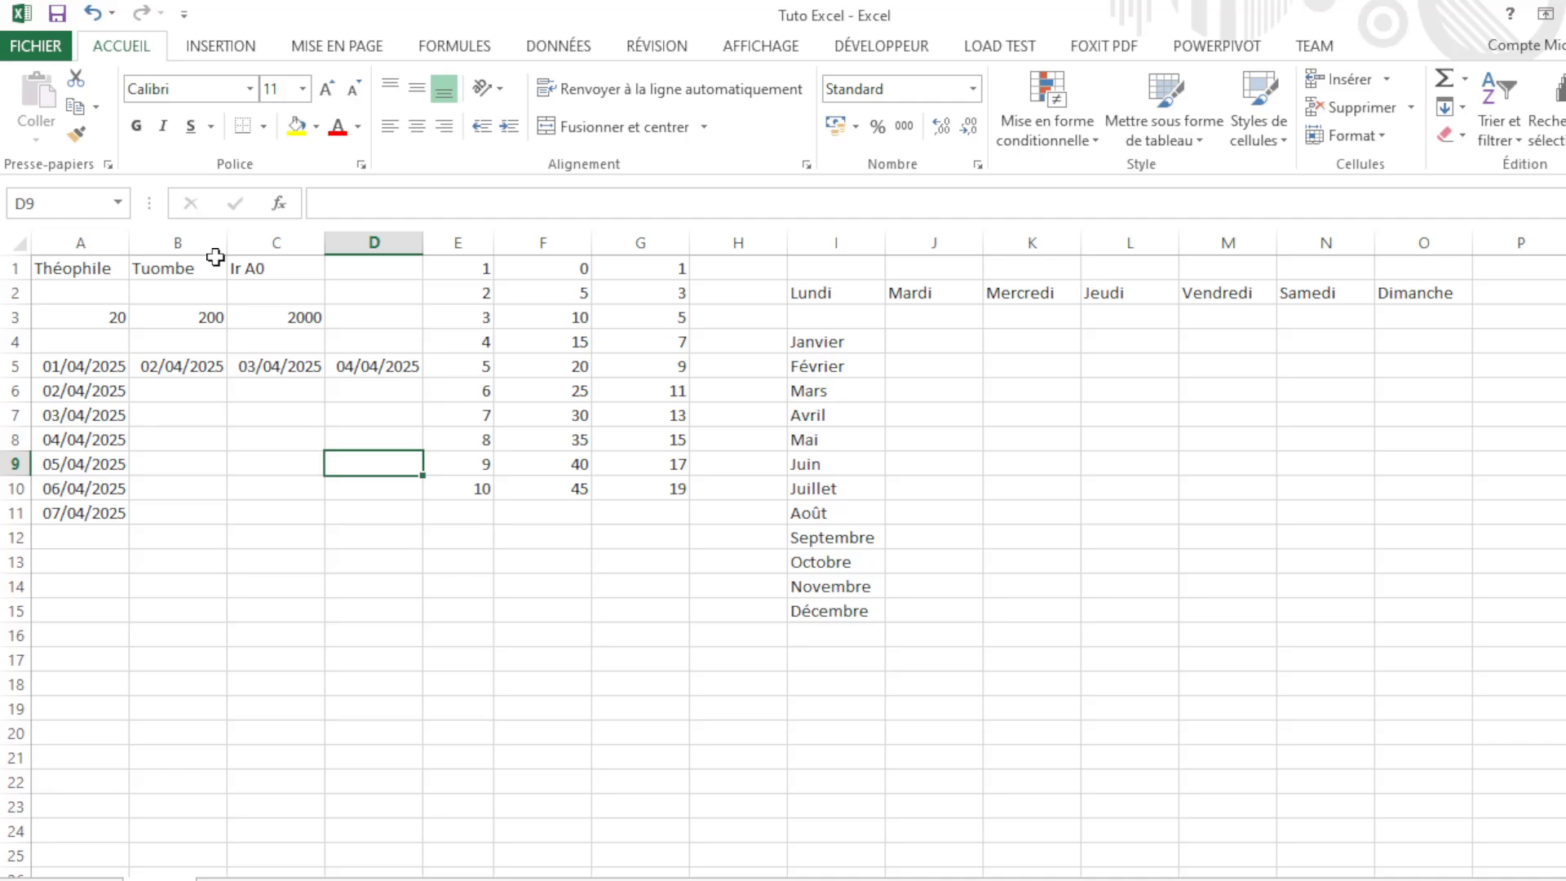
{"action": "left_click", "coordinate": [101, 267]}
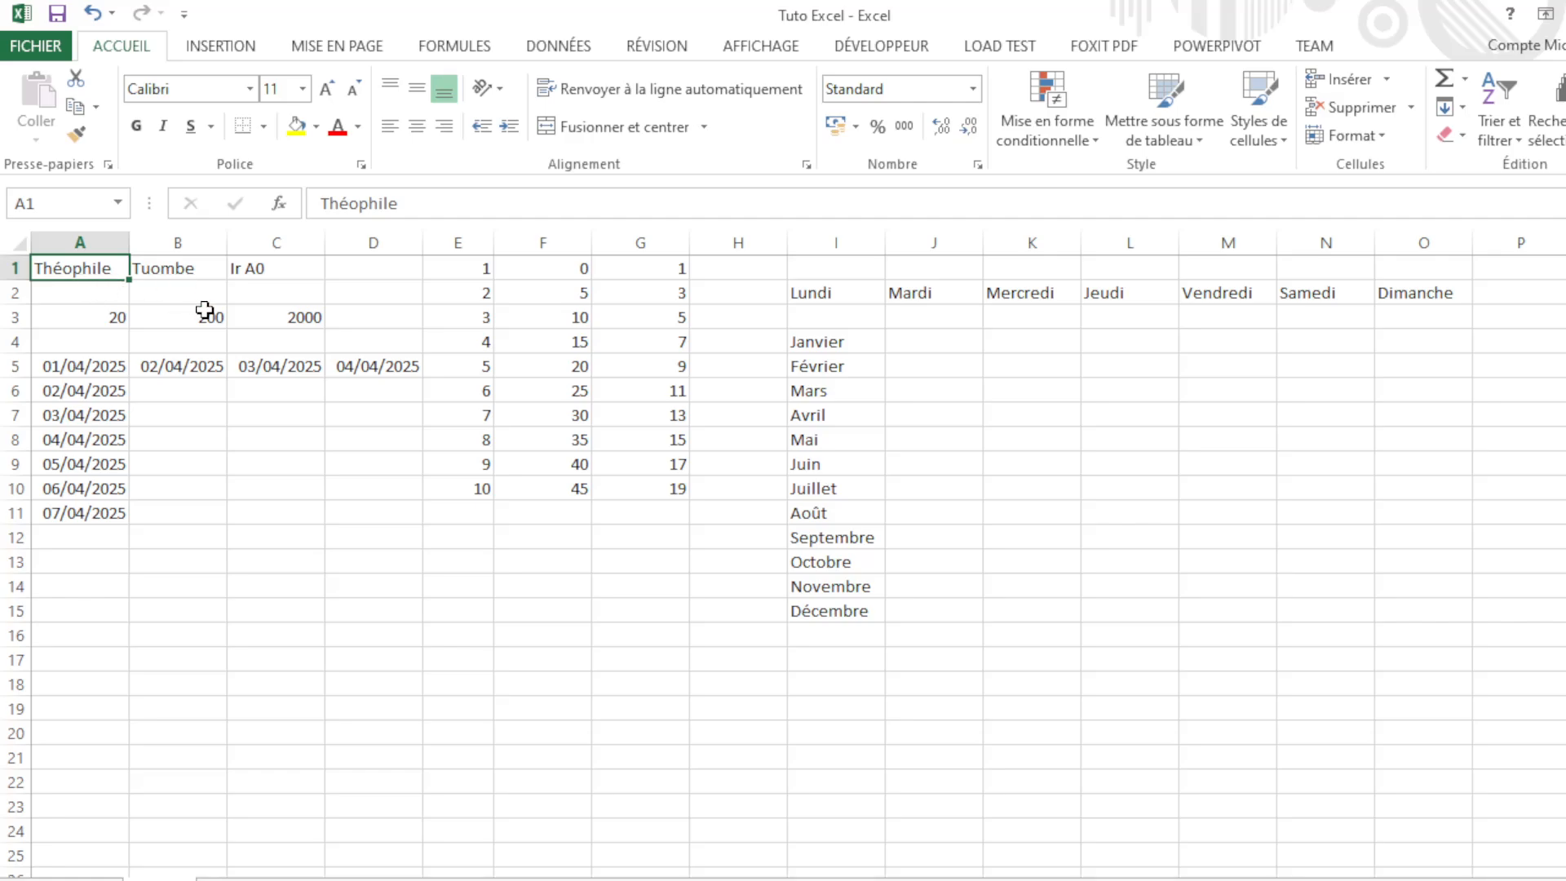
Step: Copy Théophile from A1 and paste it into cell L9
{"action": "key", "text": "ctrl+f"}
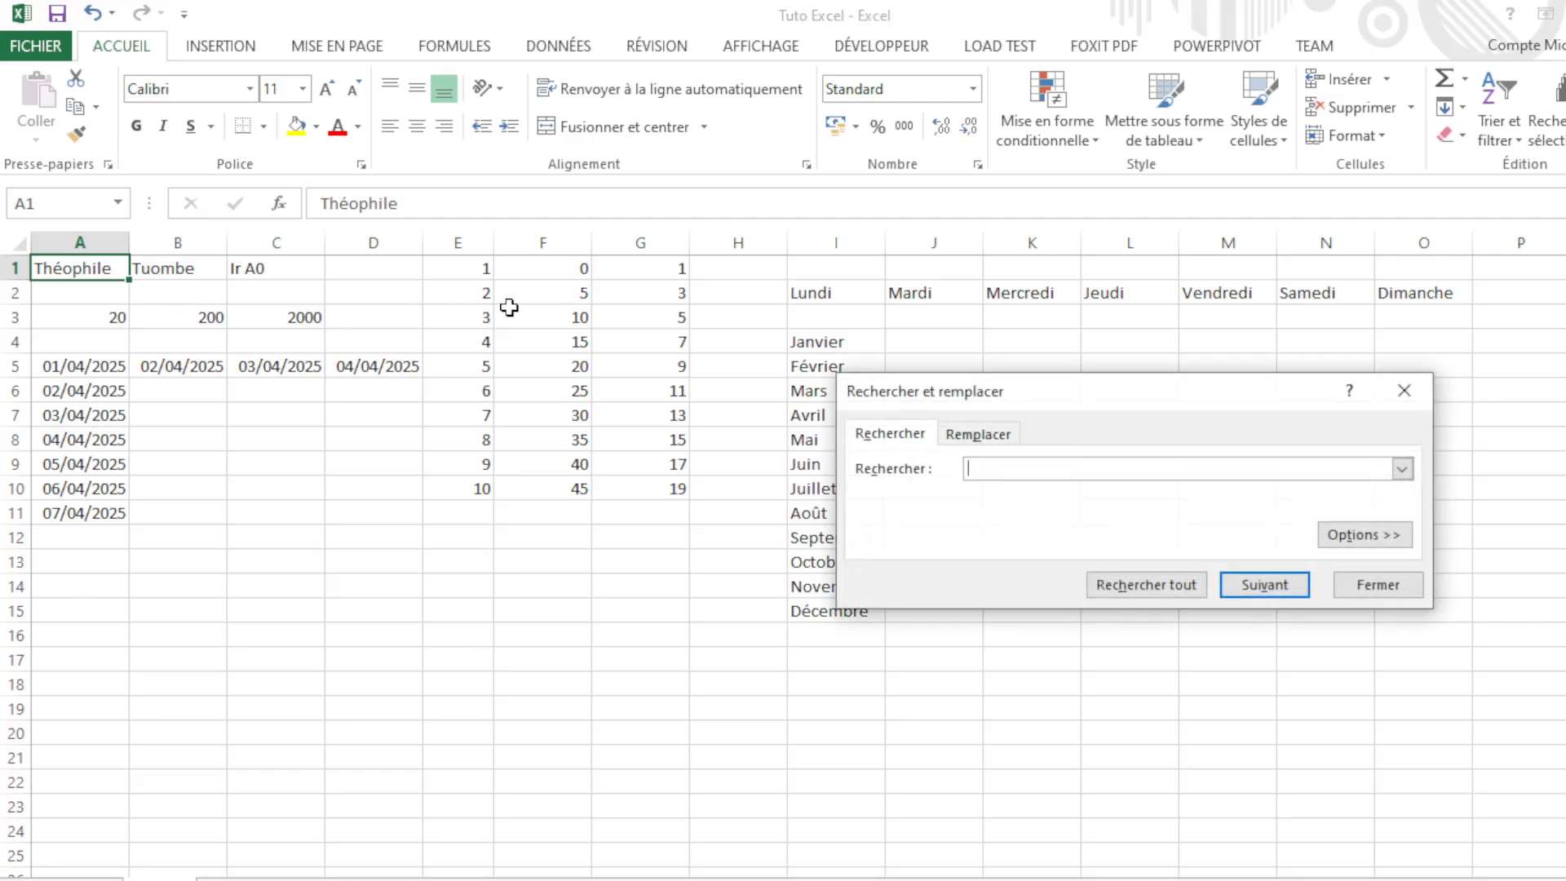
{"action": "left_click", "coordinate": [1403, 390]}
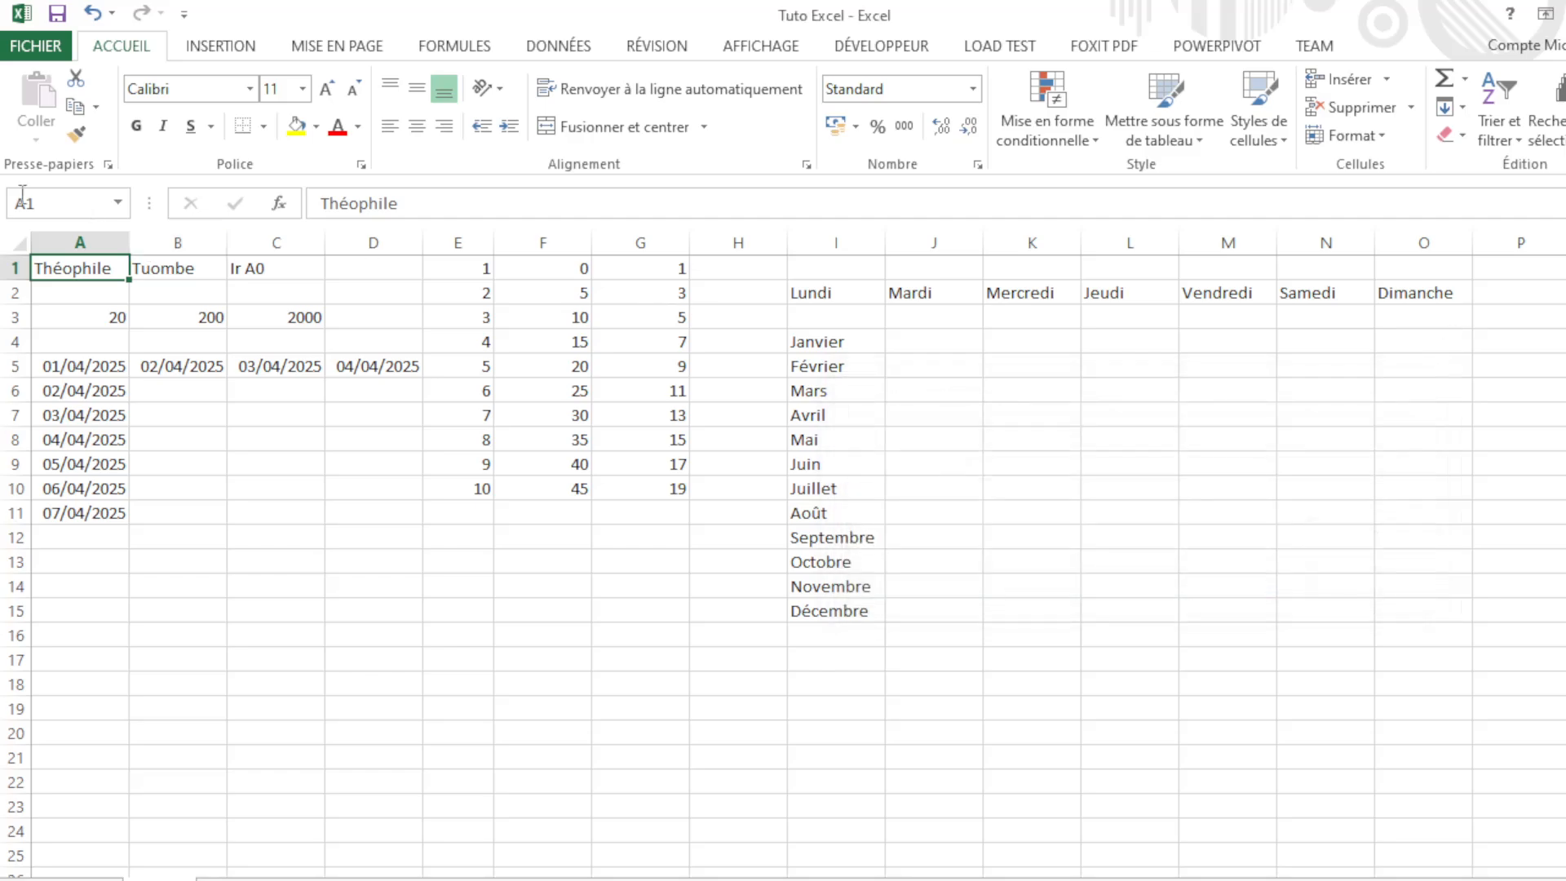
{"action": "left_click", "coordinate": [76, 310]}
{"action": "left_click", "coordinate": [76, 274]}
{"action": "key", "text": "ctrl+c"}
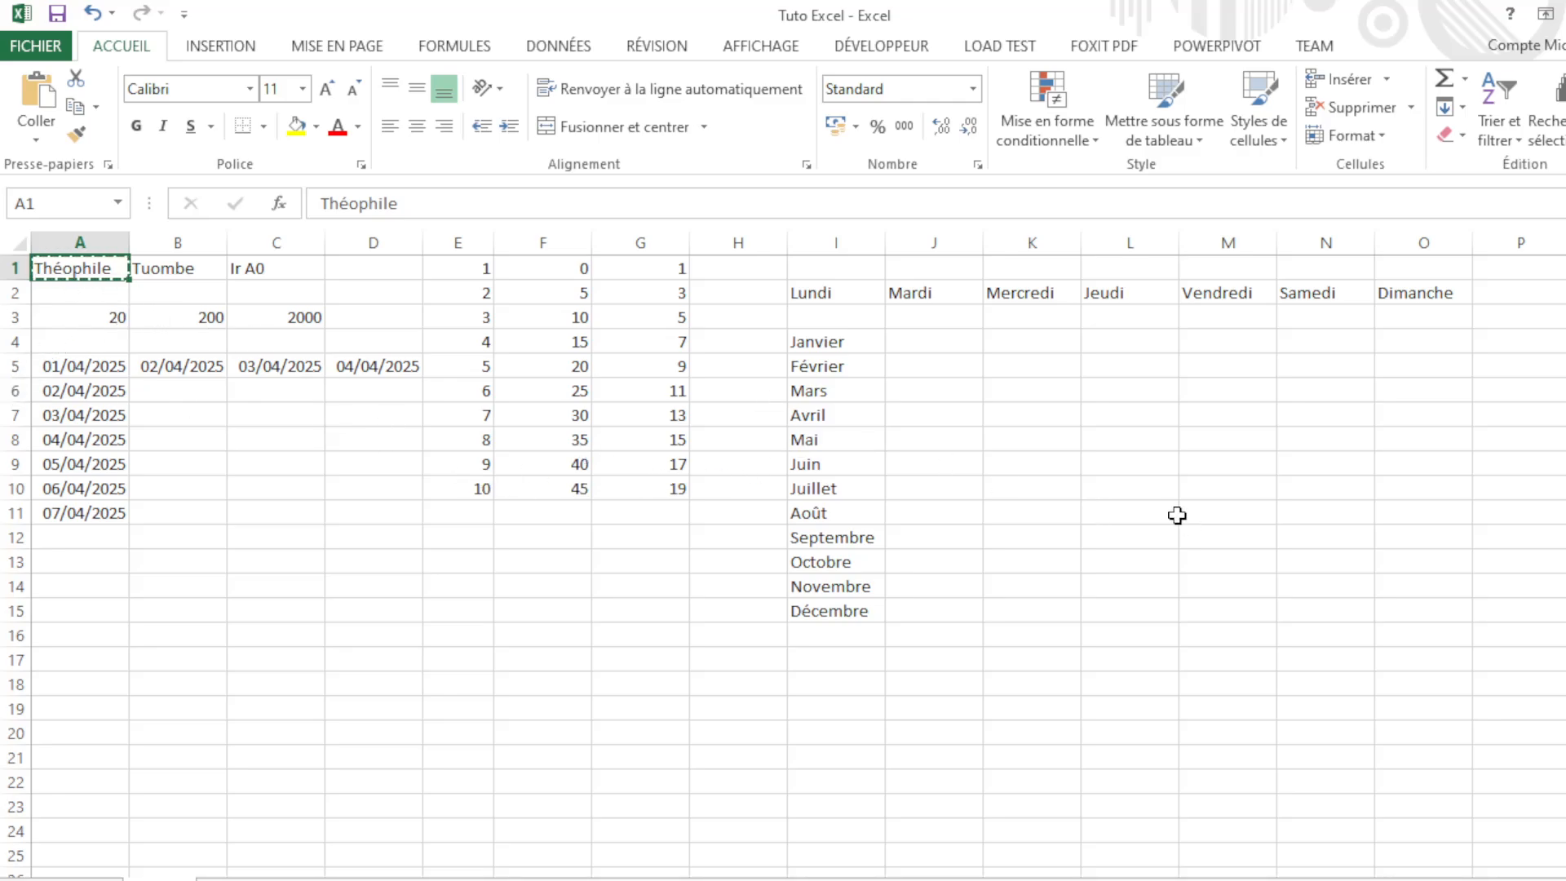
{"action": "left_click", "coordinate": [1142, 466]}
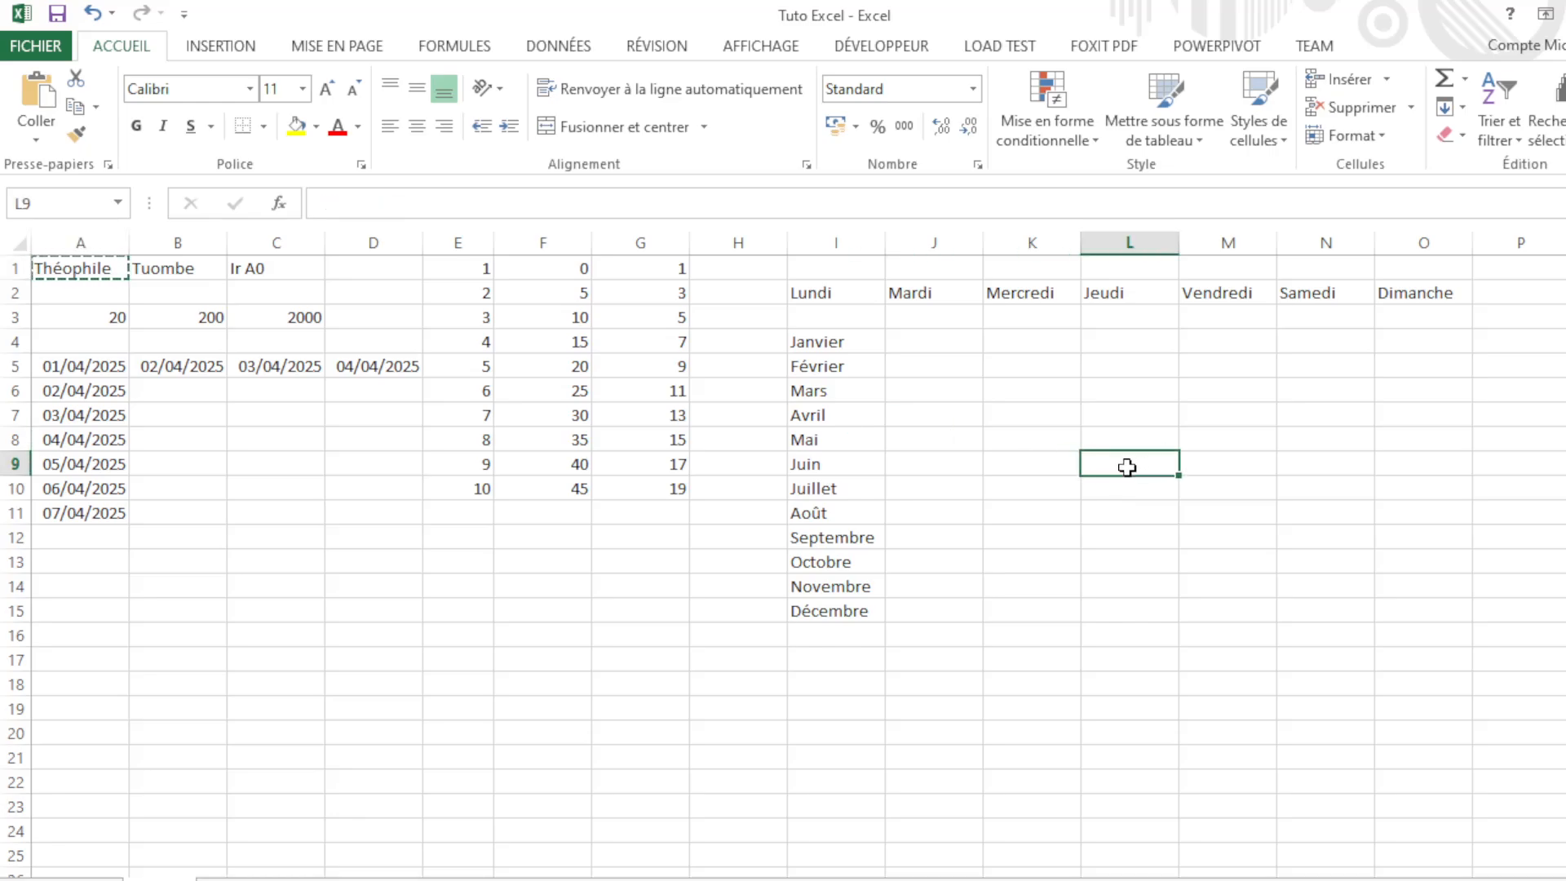
{"action": "key", "text": "ctrl+v"}
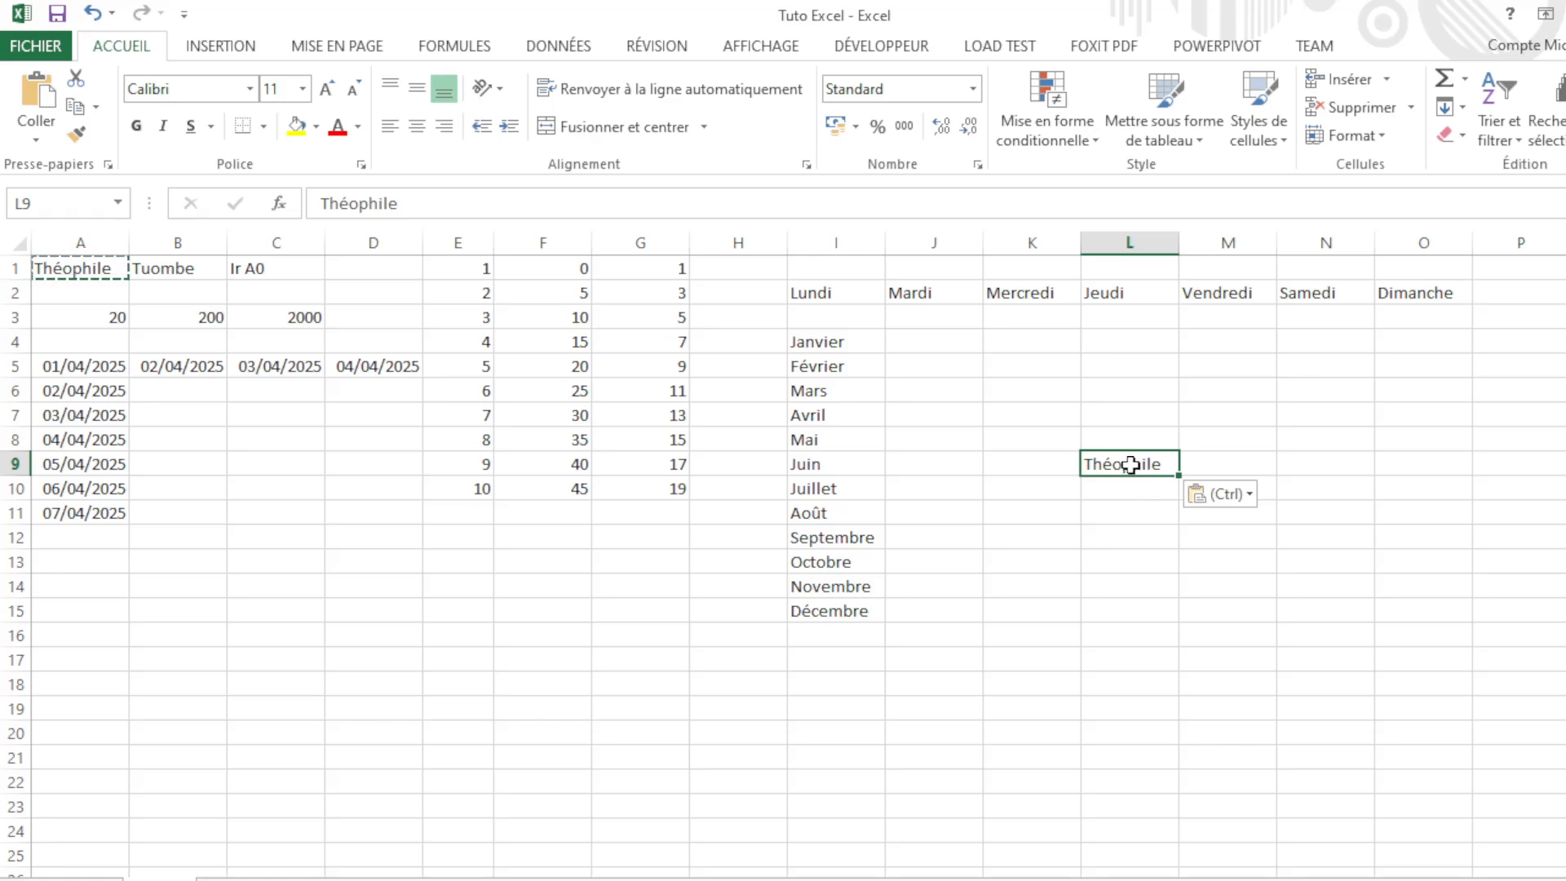
Step: Clear the pending copy and return to the pasted Théophile in L9
{"action": "left_click", "coordinate": [1164, 511]}
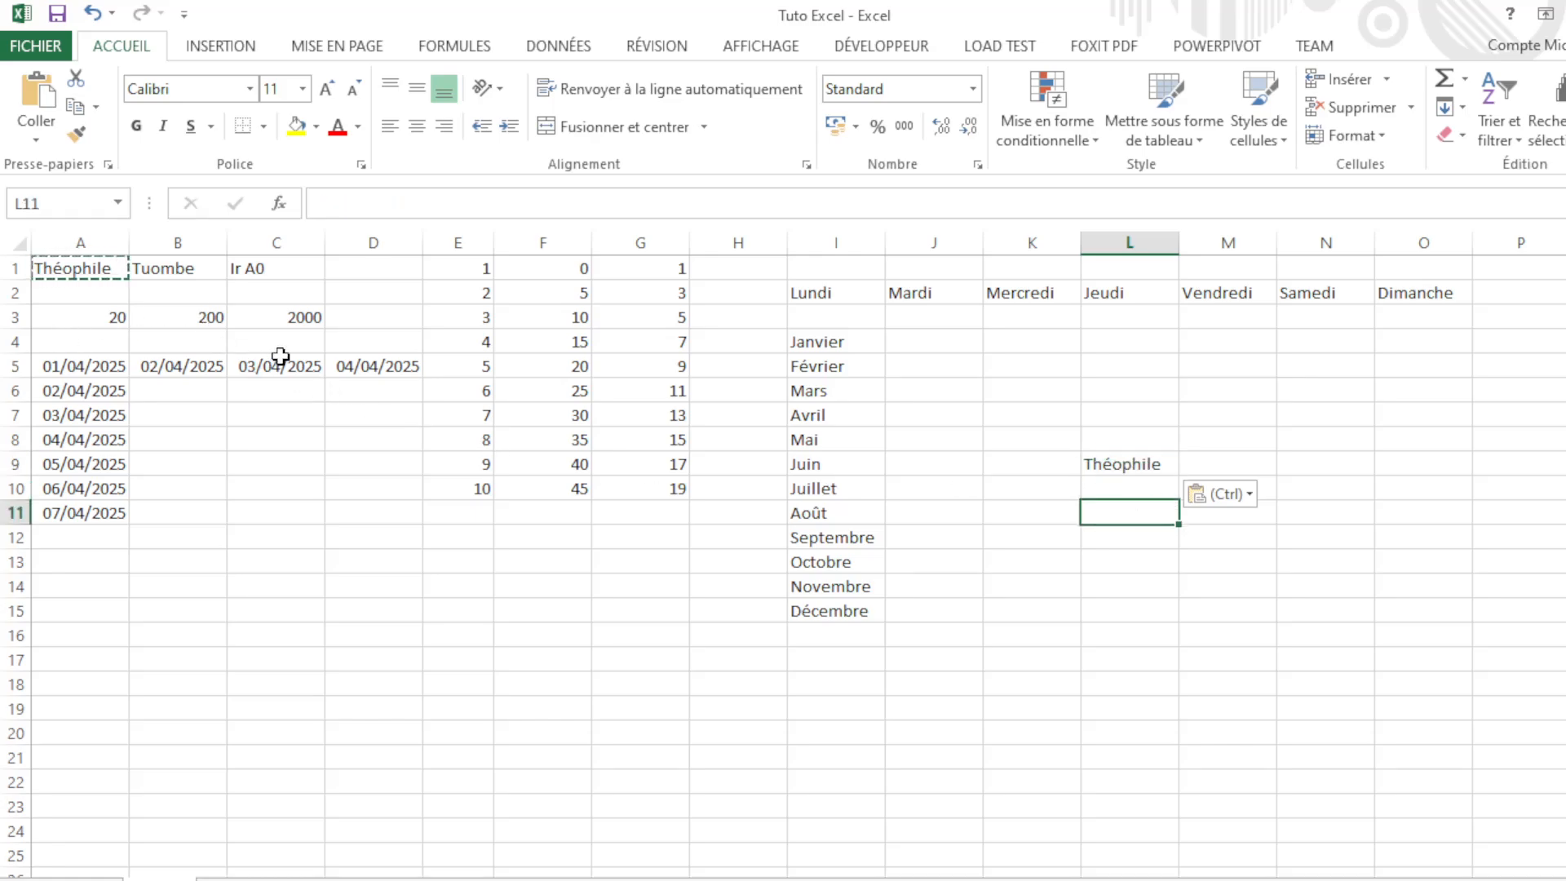
{"action": "left_click", "coordinate": [167, 545]}
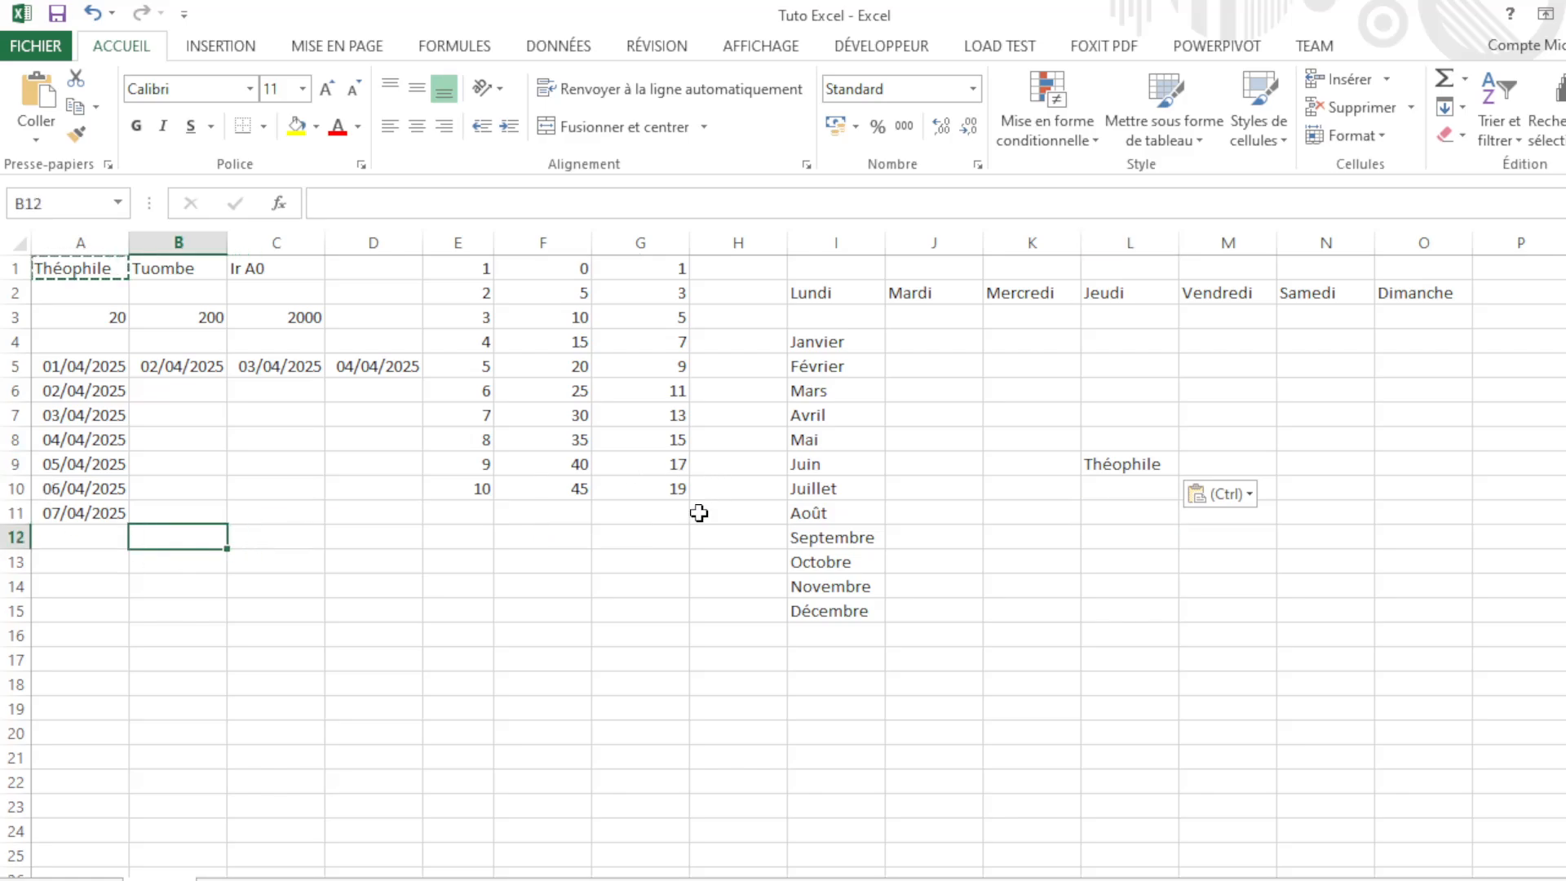
{"action": "left_click", "coordinate": [507, 565]}
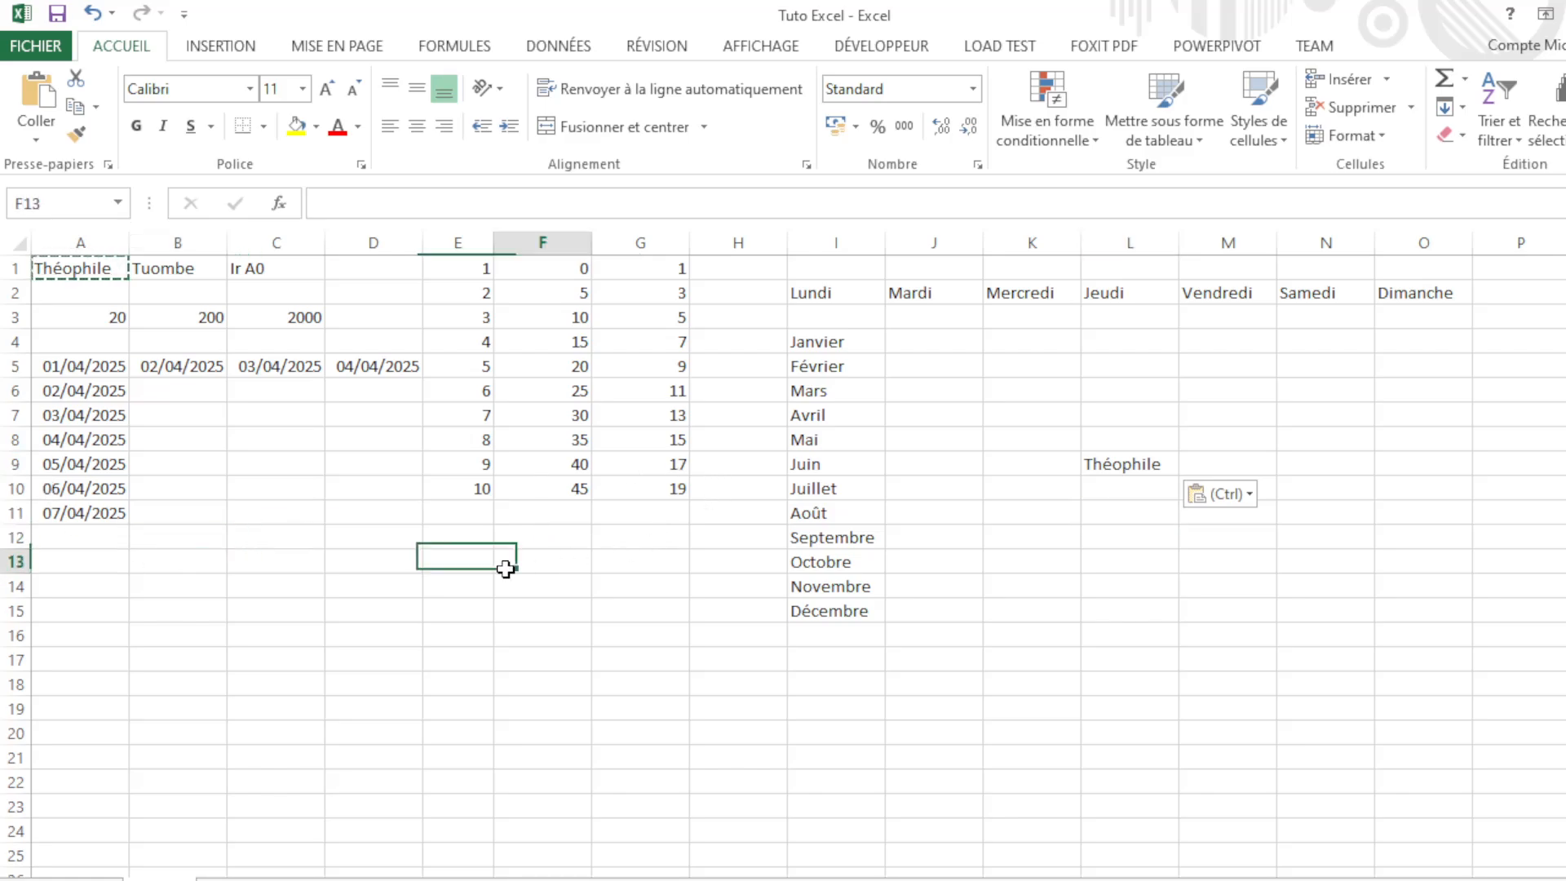
{"action": "left_click", "coordinate": [523, 237]}
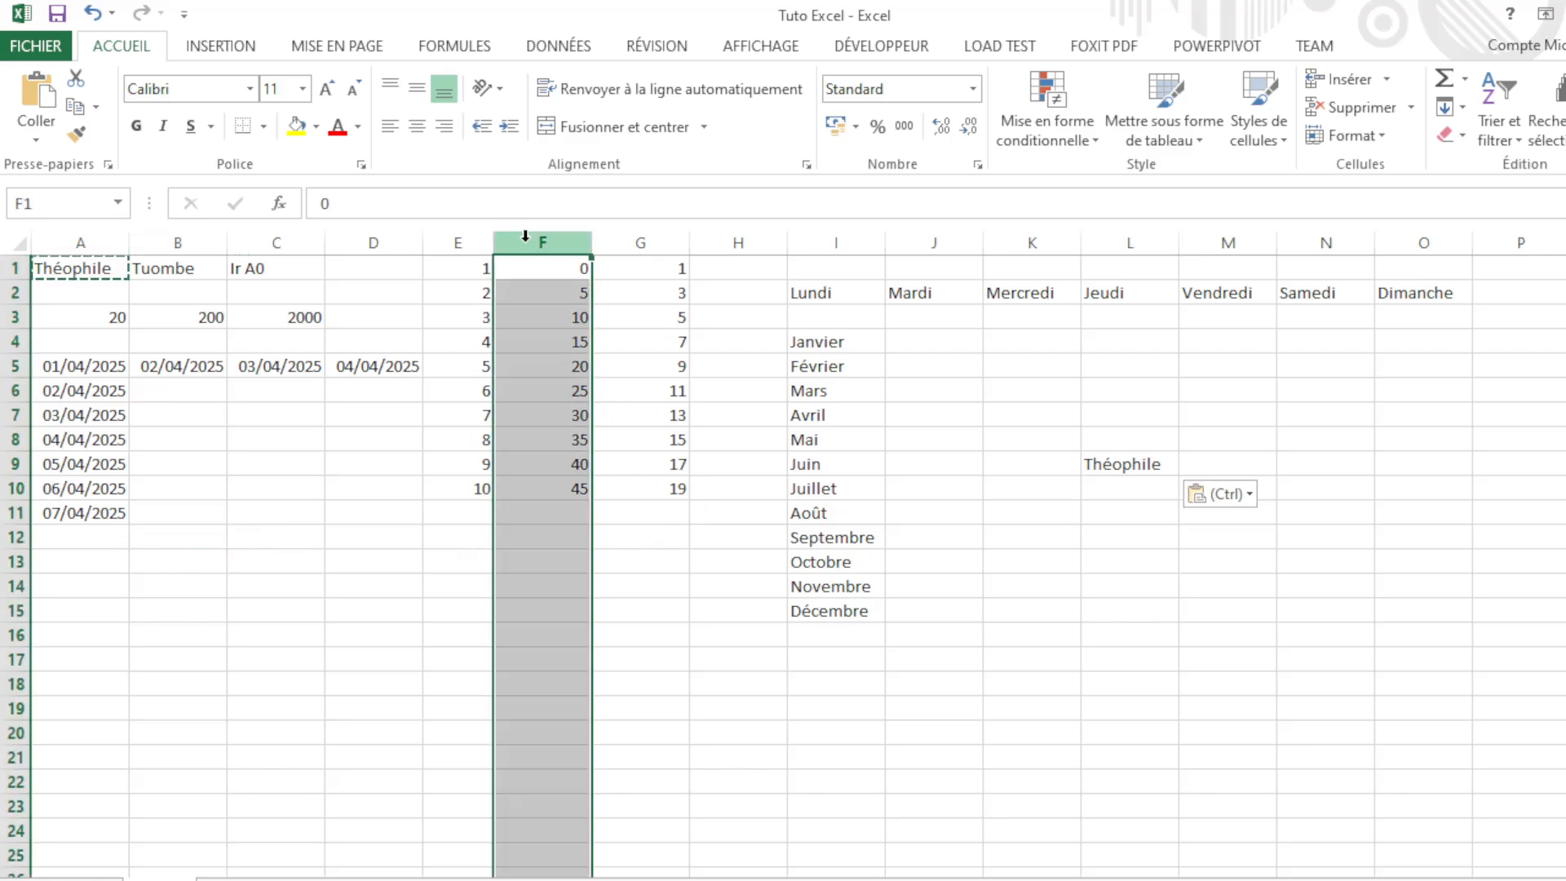
{"action": "left_click", "coordinate": [502, 323]}
{"action": "left_click", "coordinate": [1112, 459]}
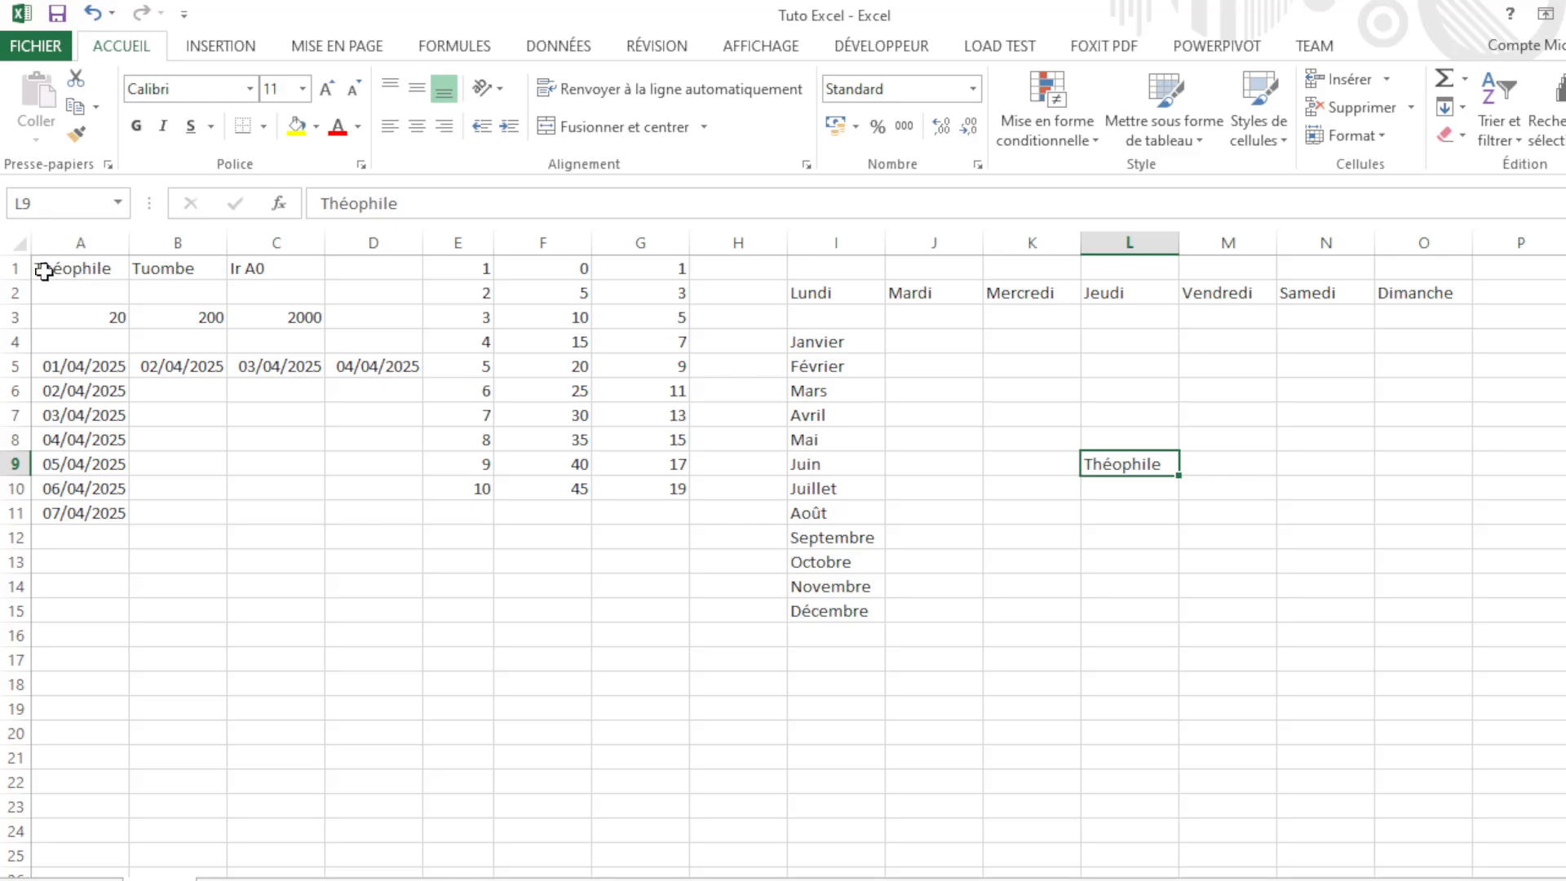
Step: Select A1:C1, then reselect the full A1:C3 block from Théophile to 2000
{"action": "left_click", "coordinate": [95, 271]}
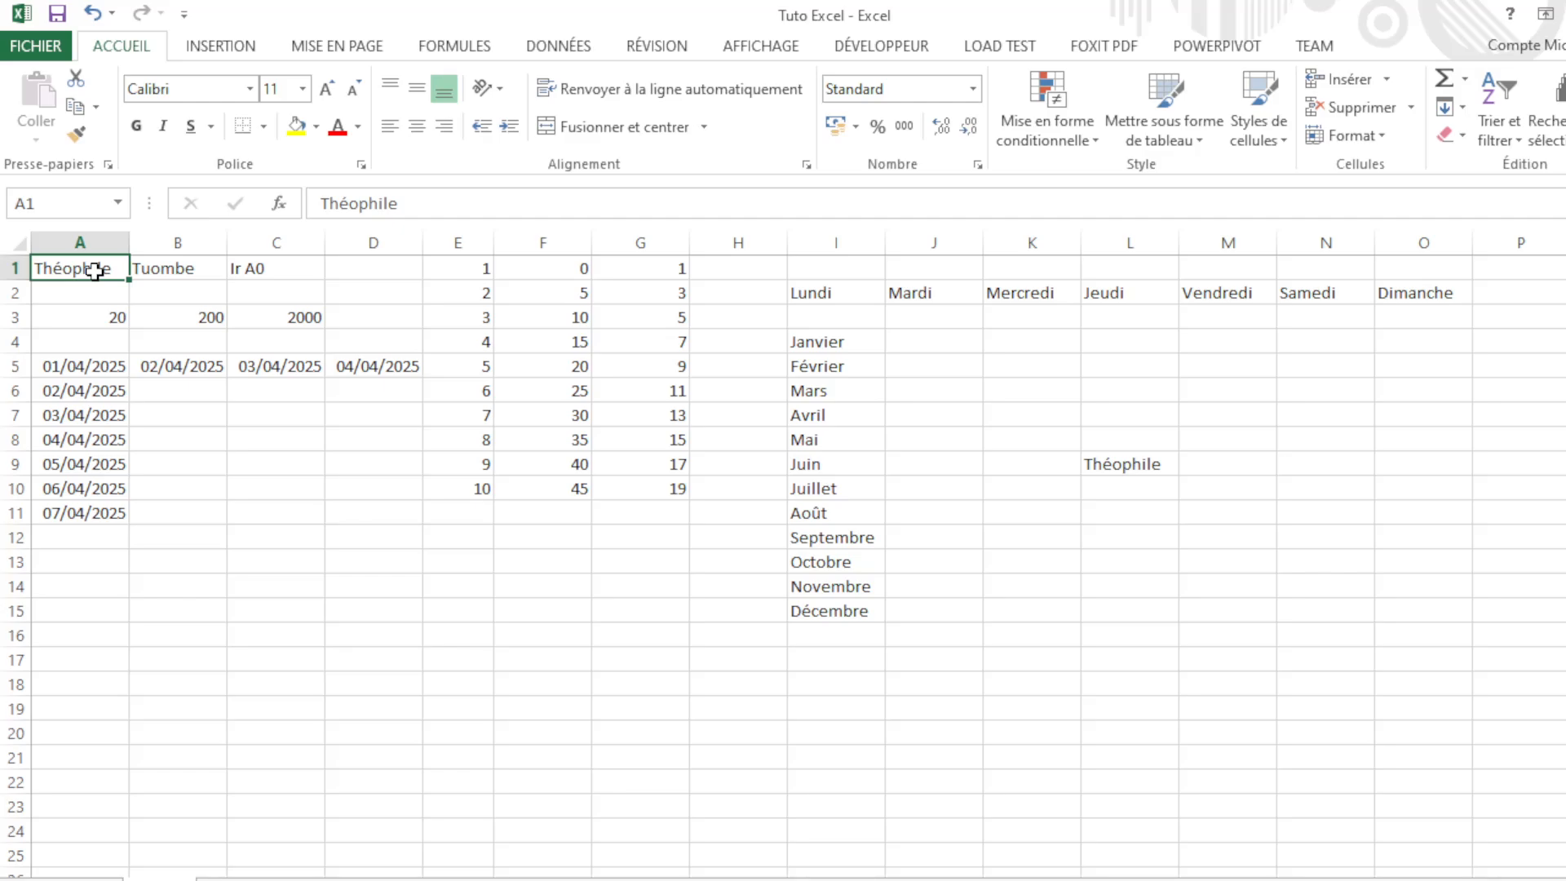
{"action": "left_click_drag", "start_coordinate": [95, 271], "coordinate": [262, 263]}
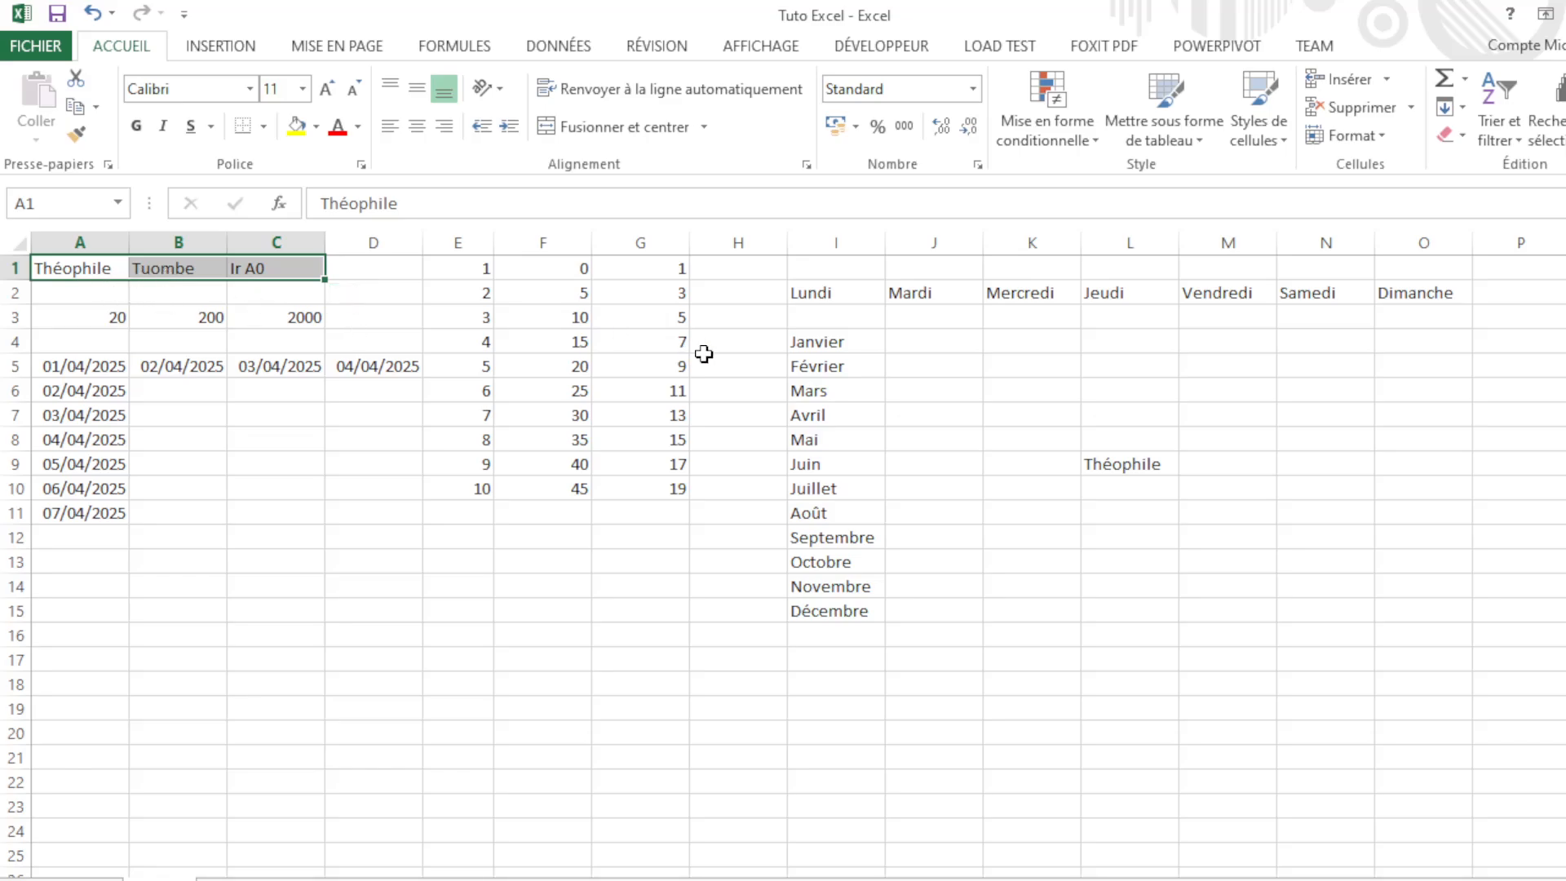
{"action": "left_click", "coordinate": [275, 512]}
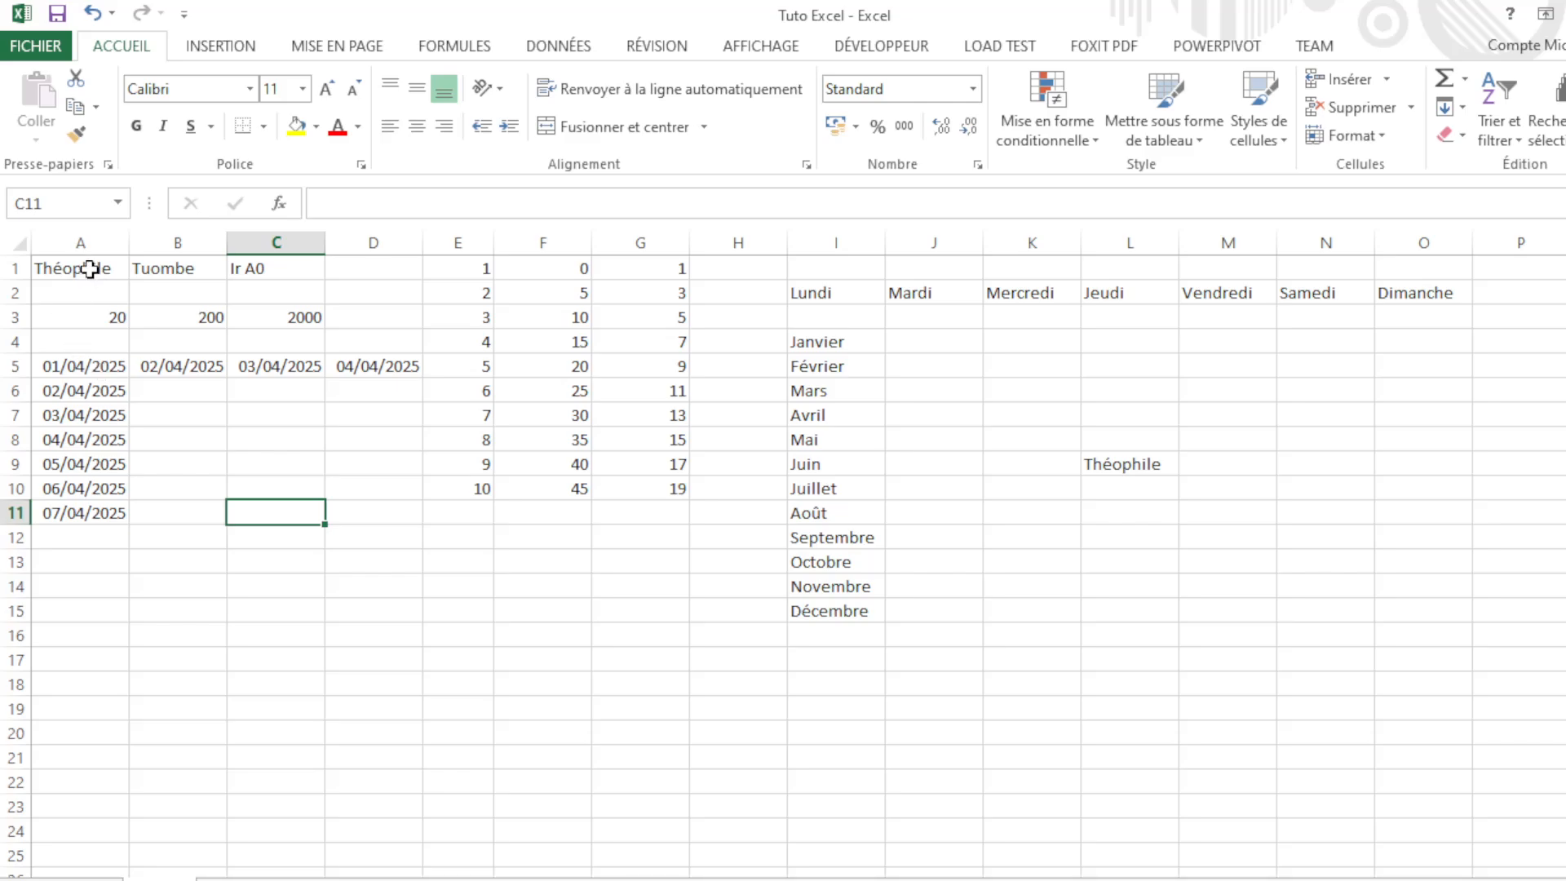
{"action": "left_click", "coordinate": [90, 269]}
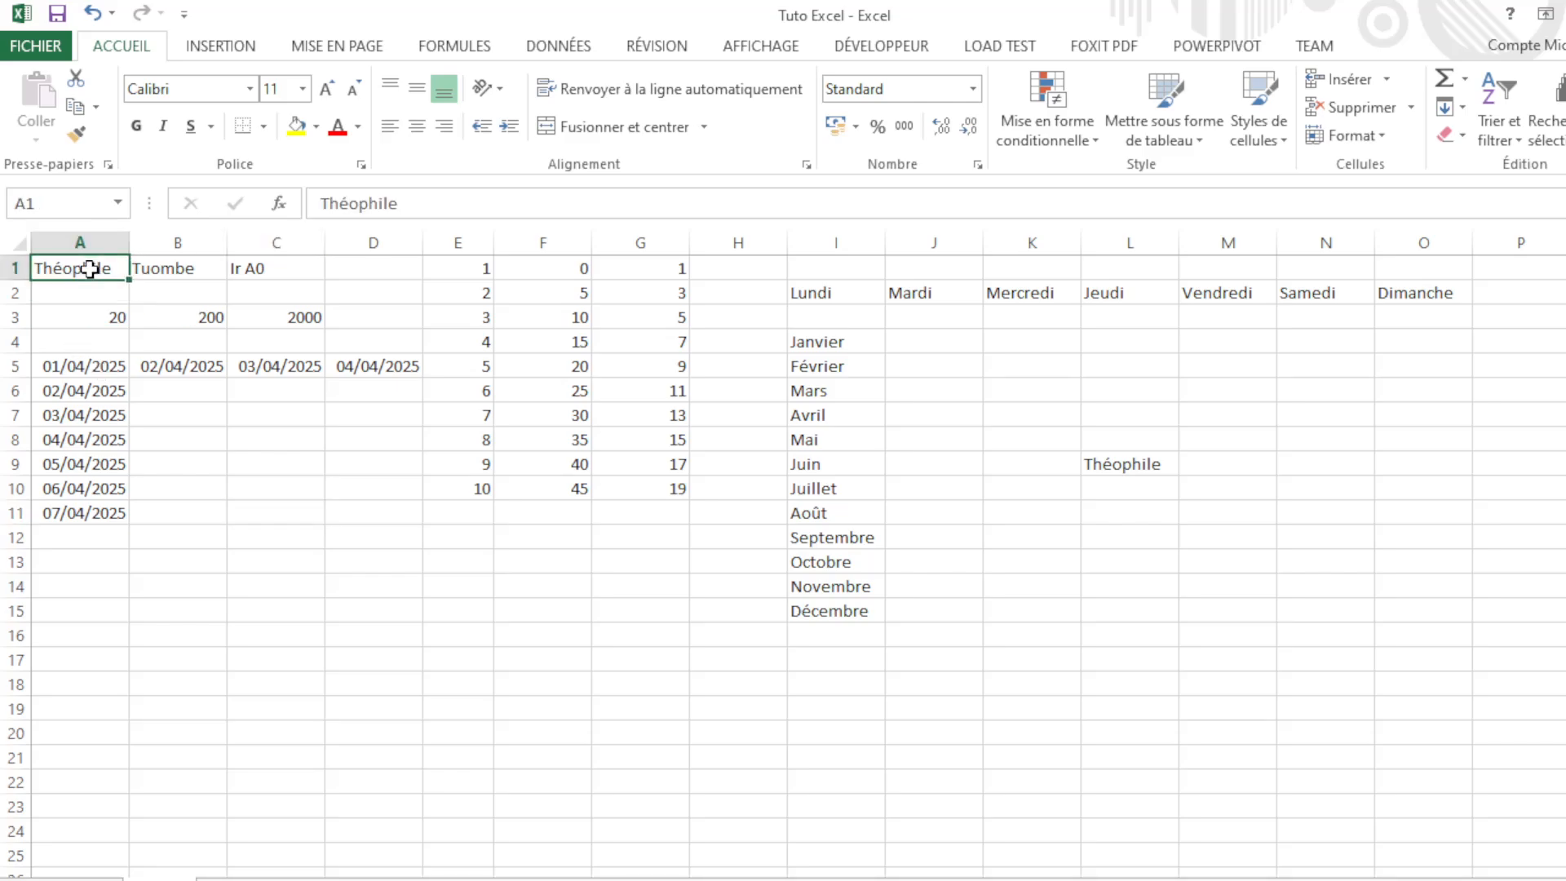
{"action": "left_click_drag", "start_coordinate": [89, 270], "coordinate": [269, 323]}
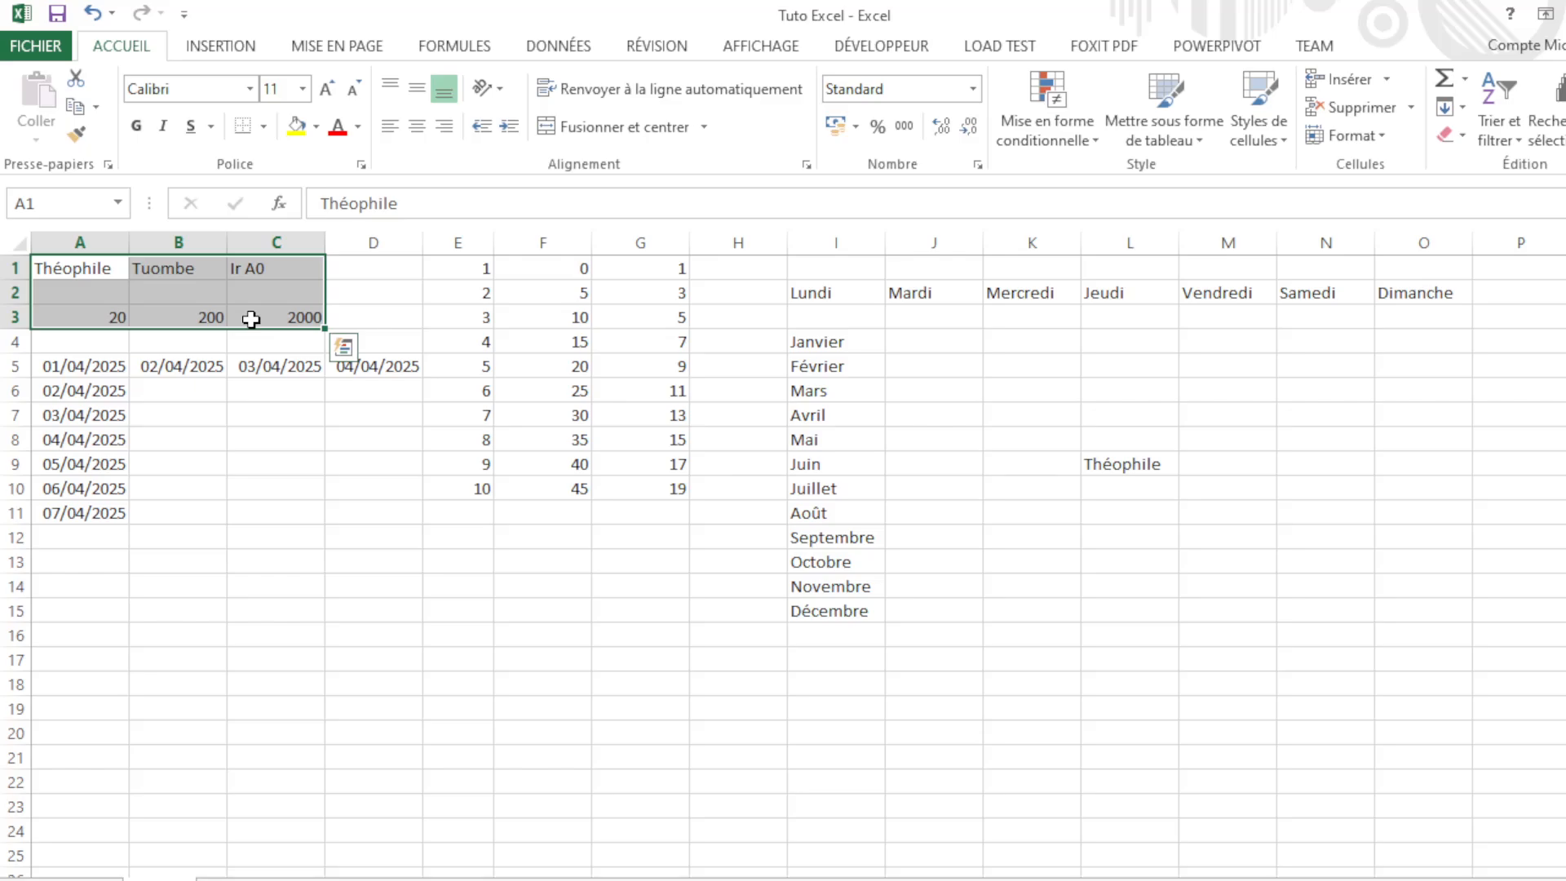
{"action": "key", "text": "ctrl+c"}
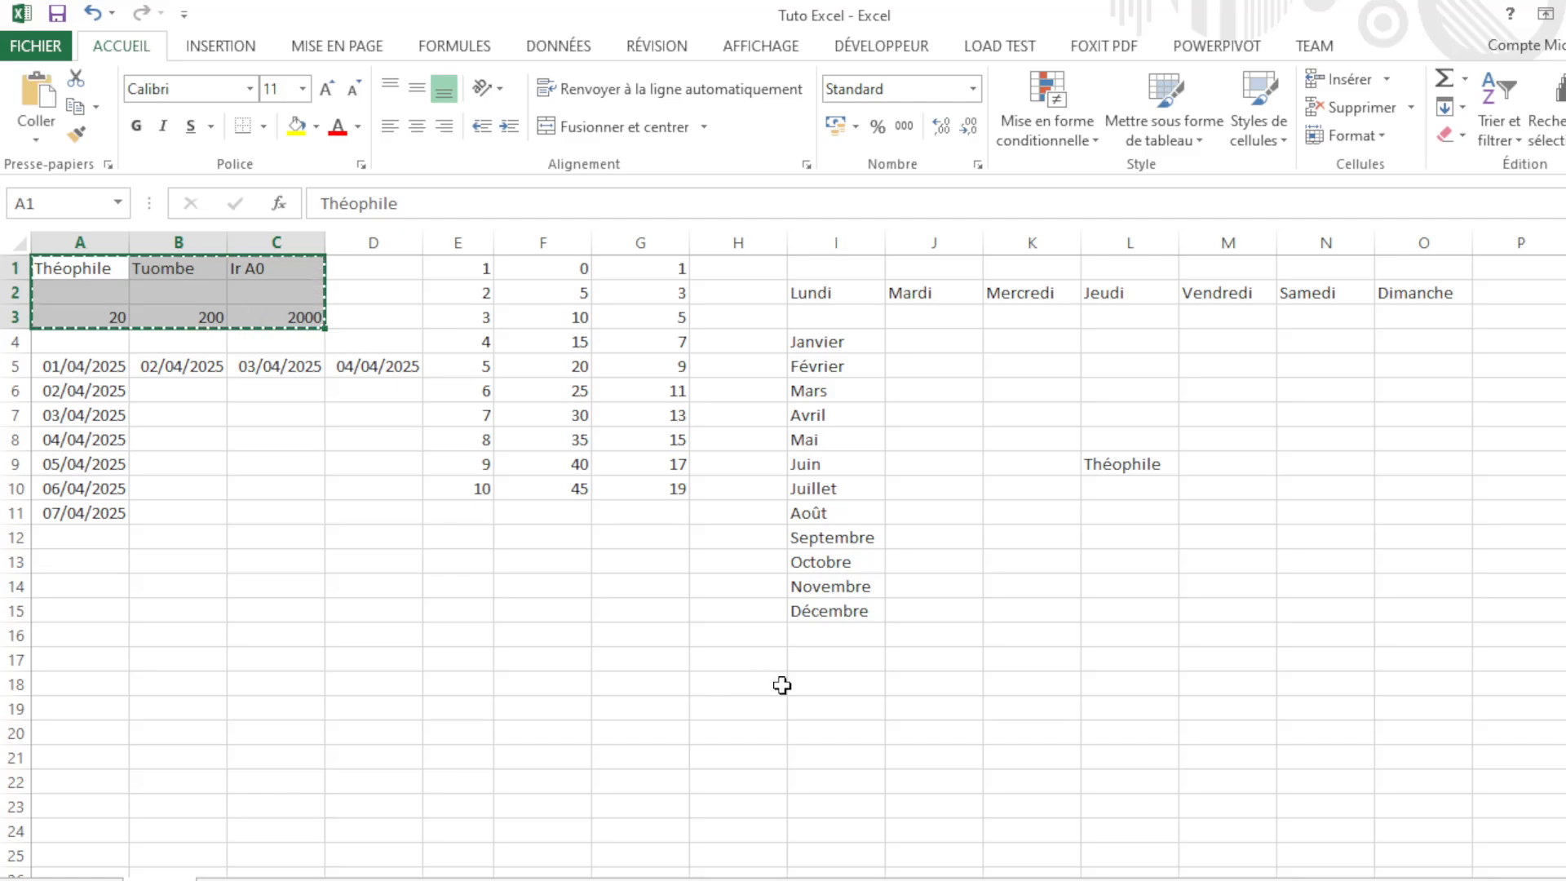
{"action": "left_click", "coordinate": [1105, 544]}
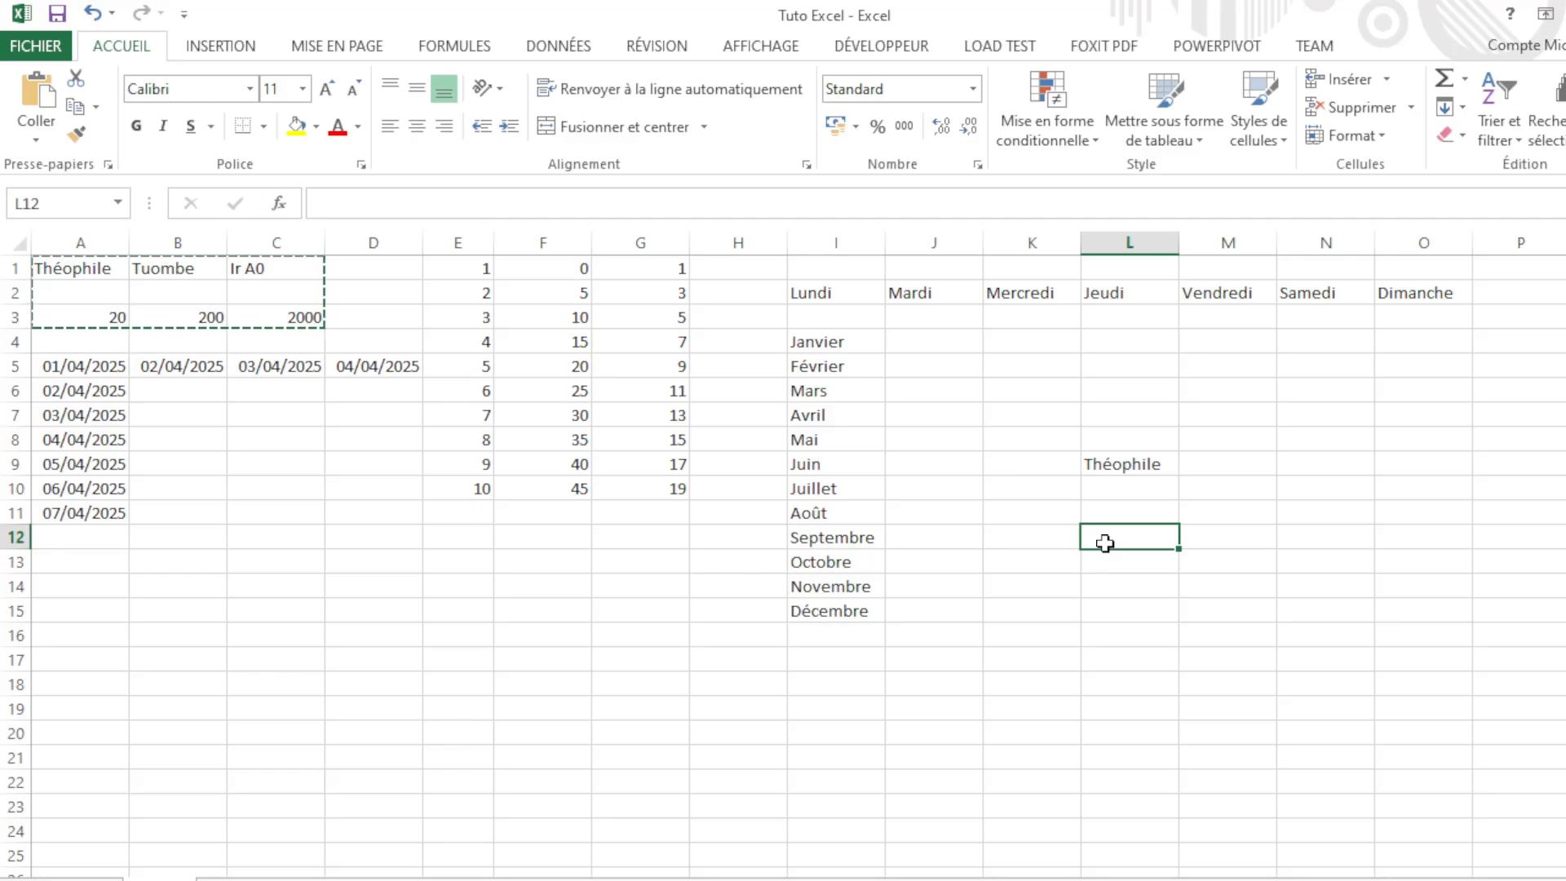
{"action": "left_click_drag", "start_coordinate": [1136, 535], "coordinate": [1343, 598]}
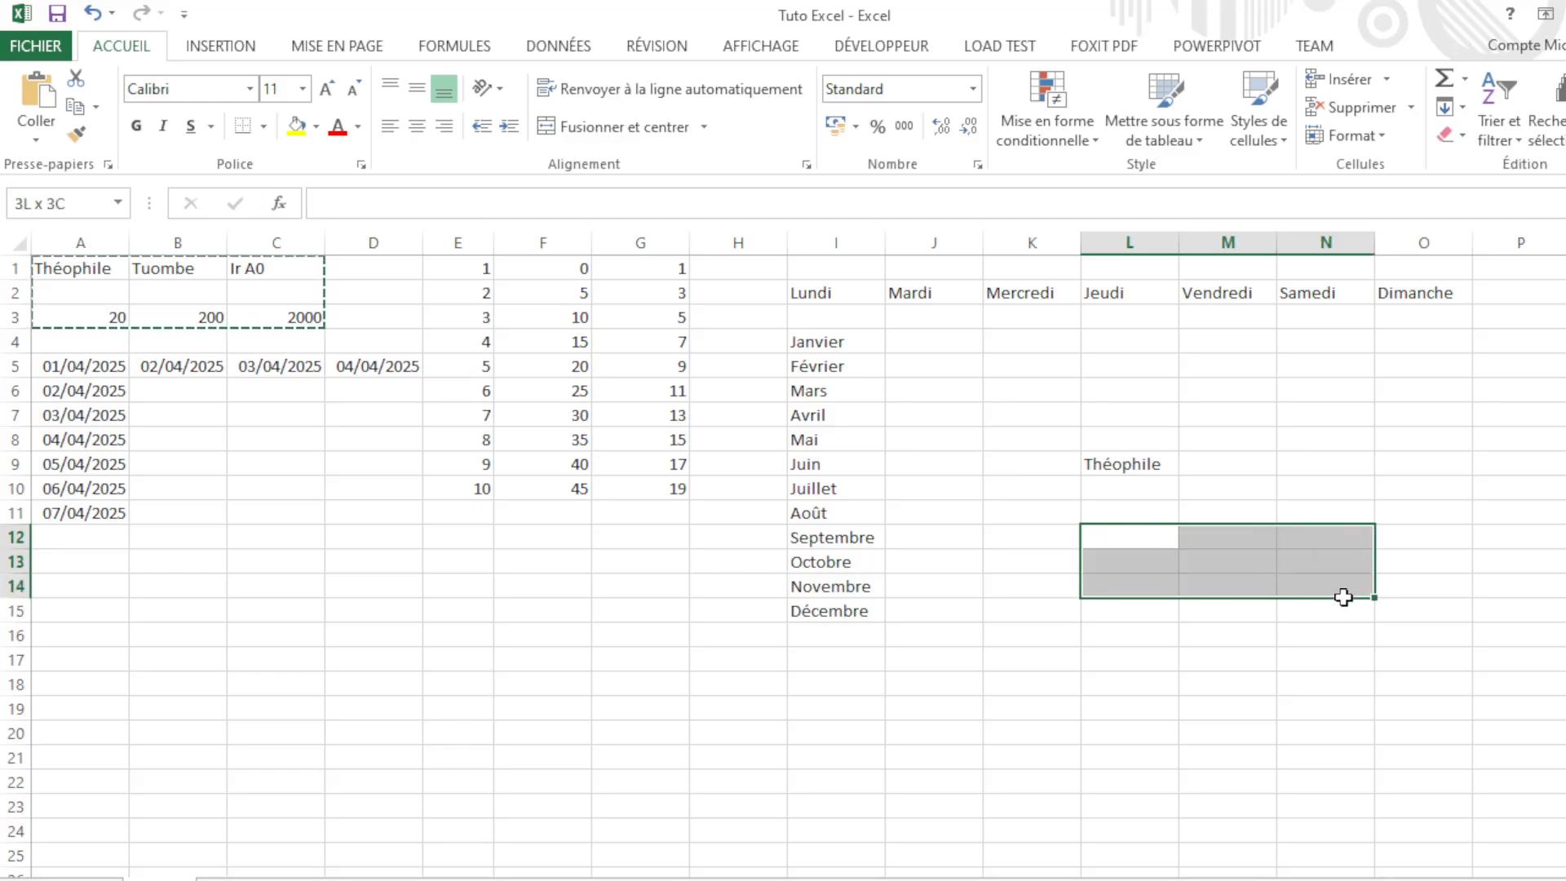
{"action": "left_click", "coordinate": [1130, 538]}
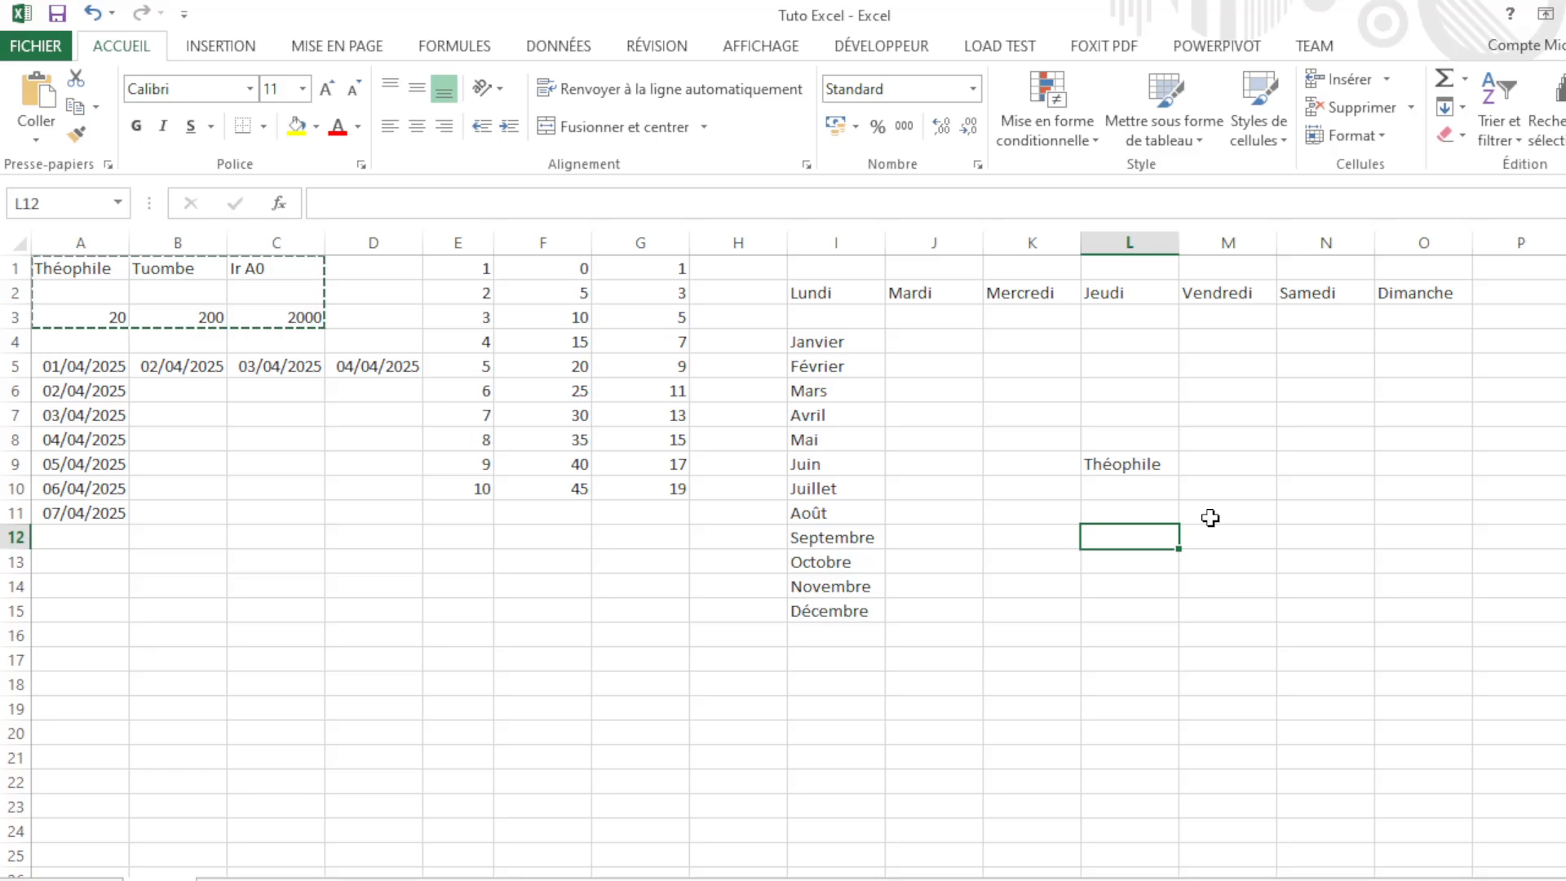
{"action": "key", "text": "ctrl+v"}
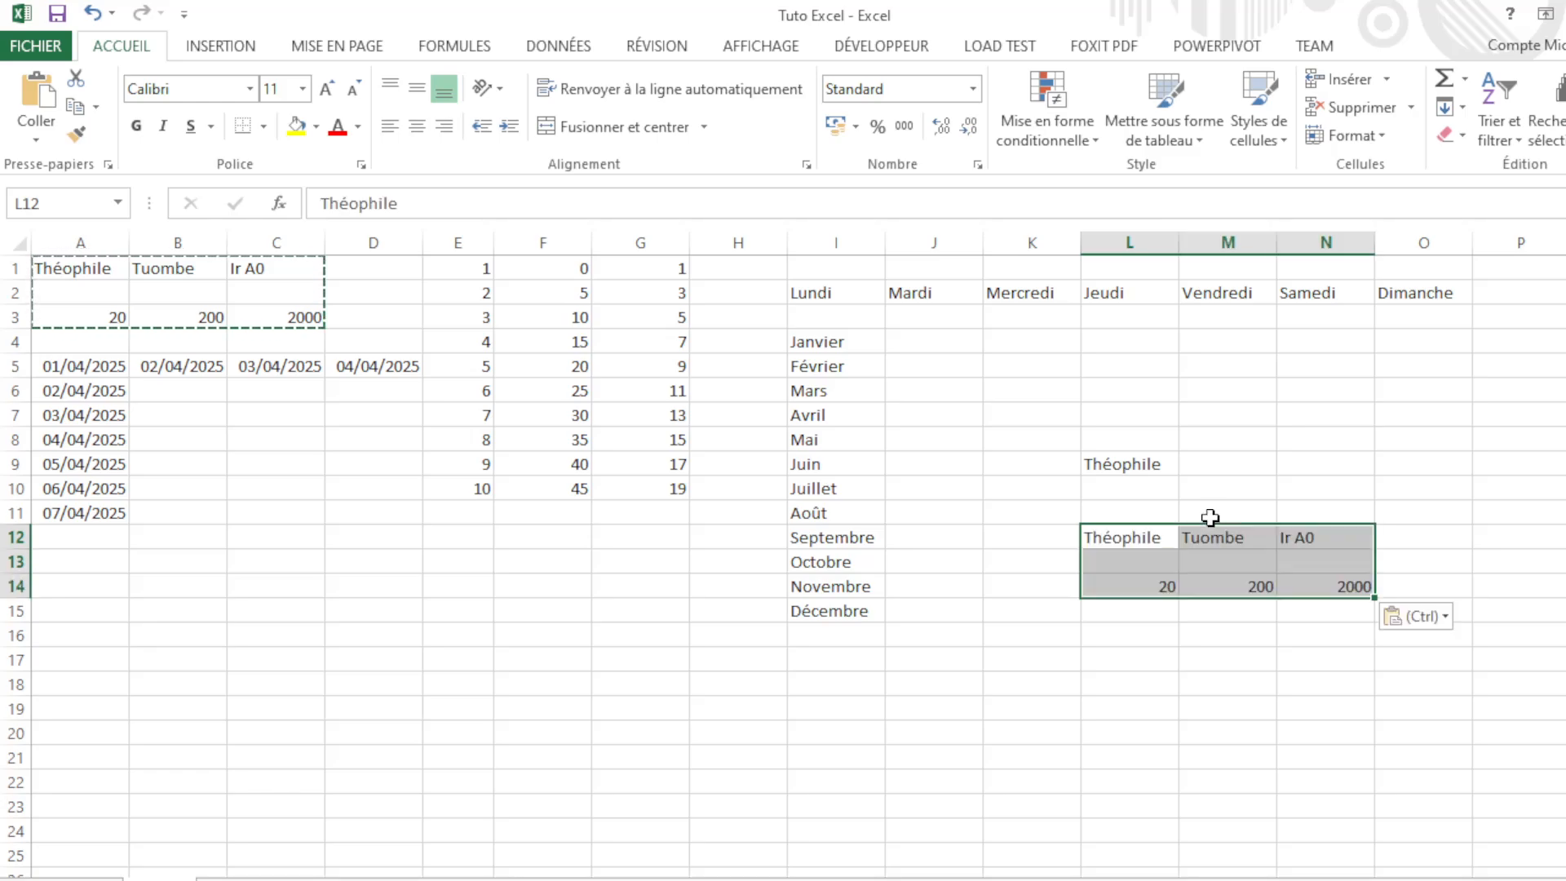
{"action": "left_click", "coordinate": [1163, 584]}
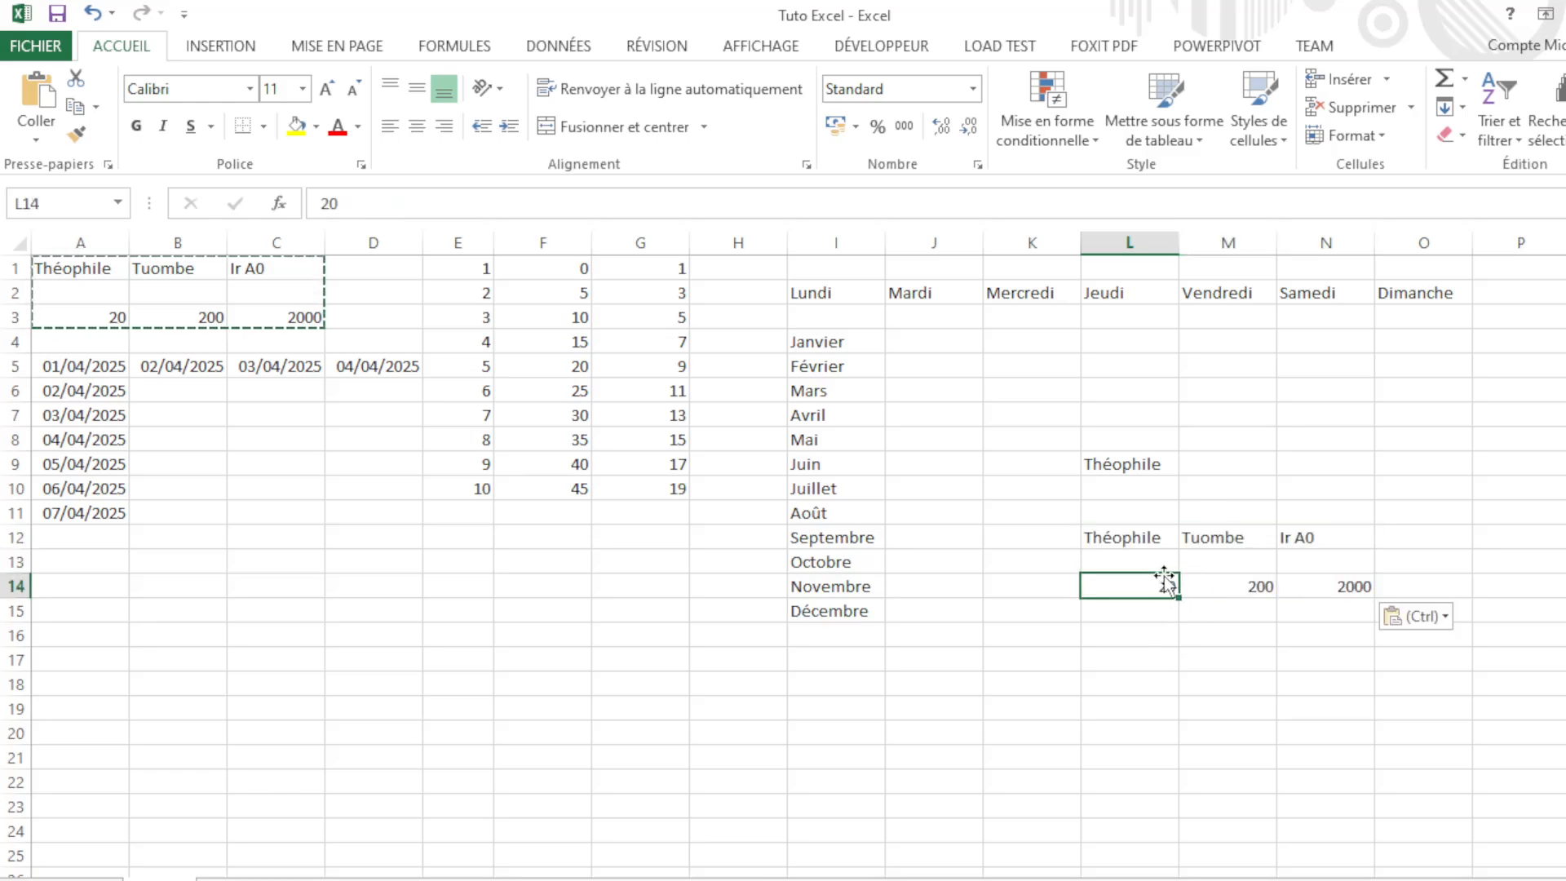
{"action": "left_click", "coordinate": [1138, 540]}
{"action": "left_click", "coordinate": [1231, 559]}
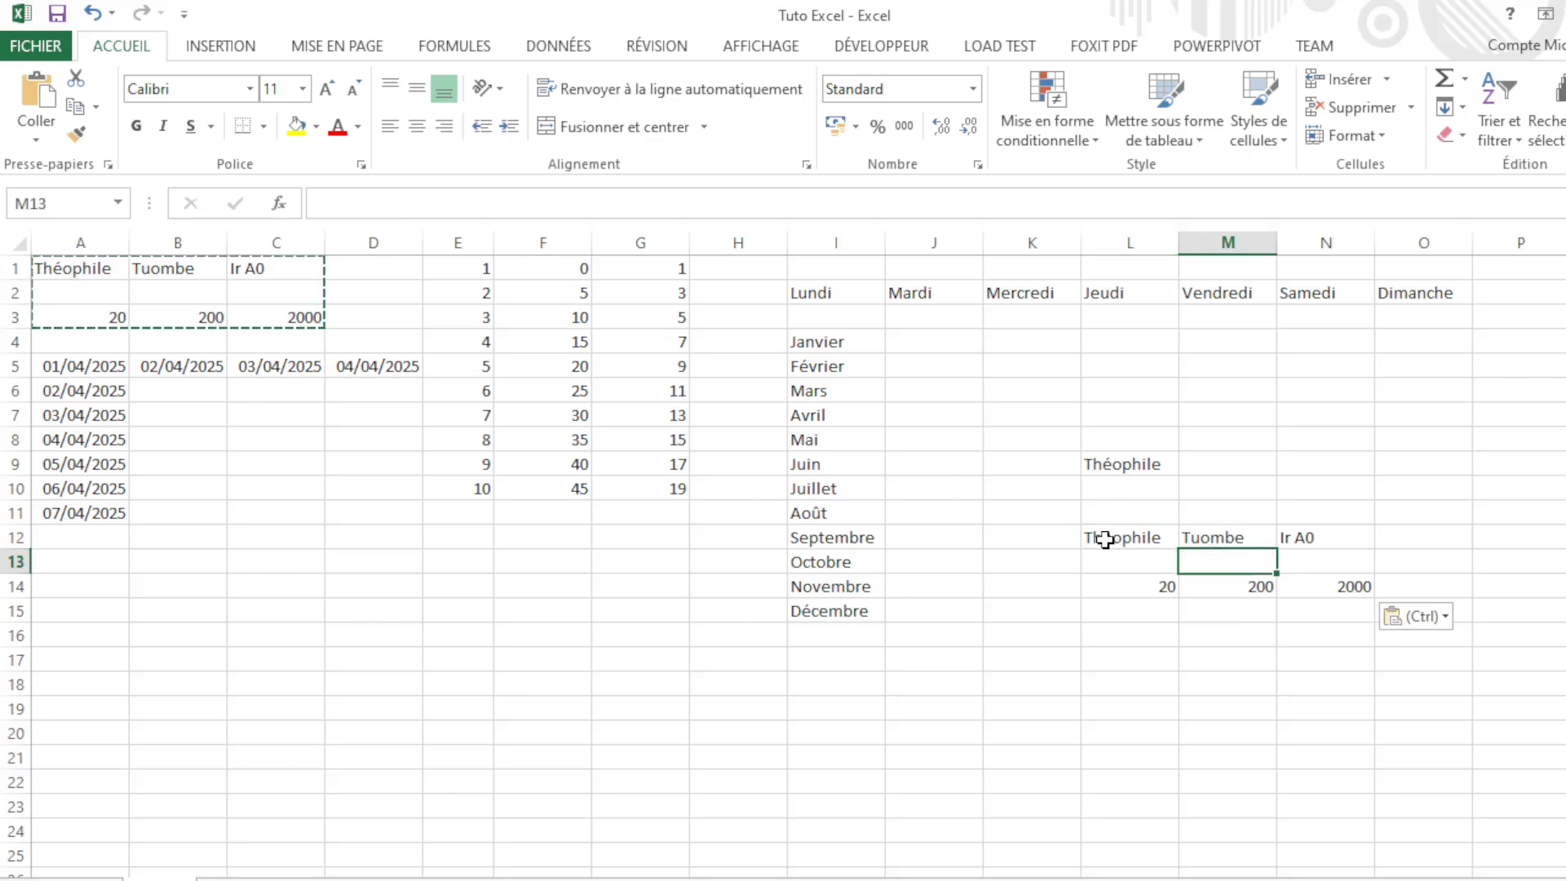
{"action": "left_click_drag", "start_coordinate": [1093, 535], "coordinate": [1324, 584]}
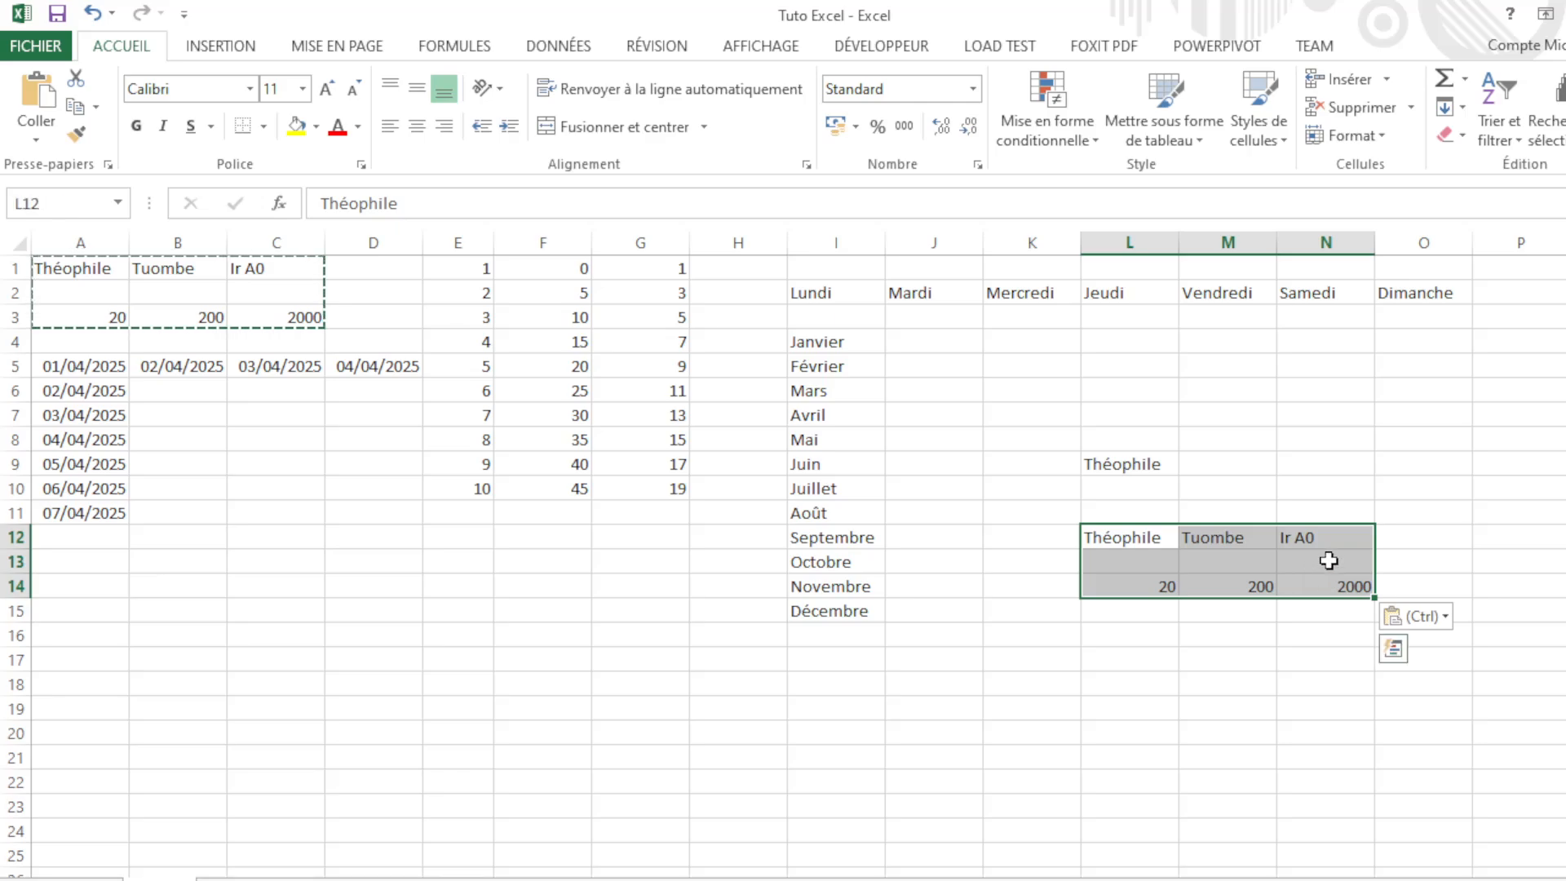
{"action": "key", "text": "Delete"}
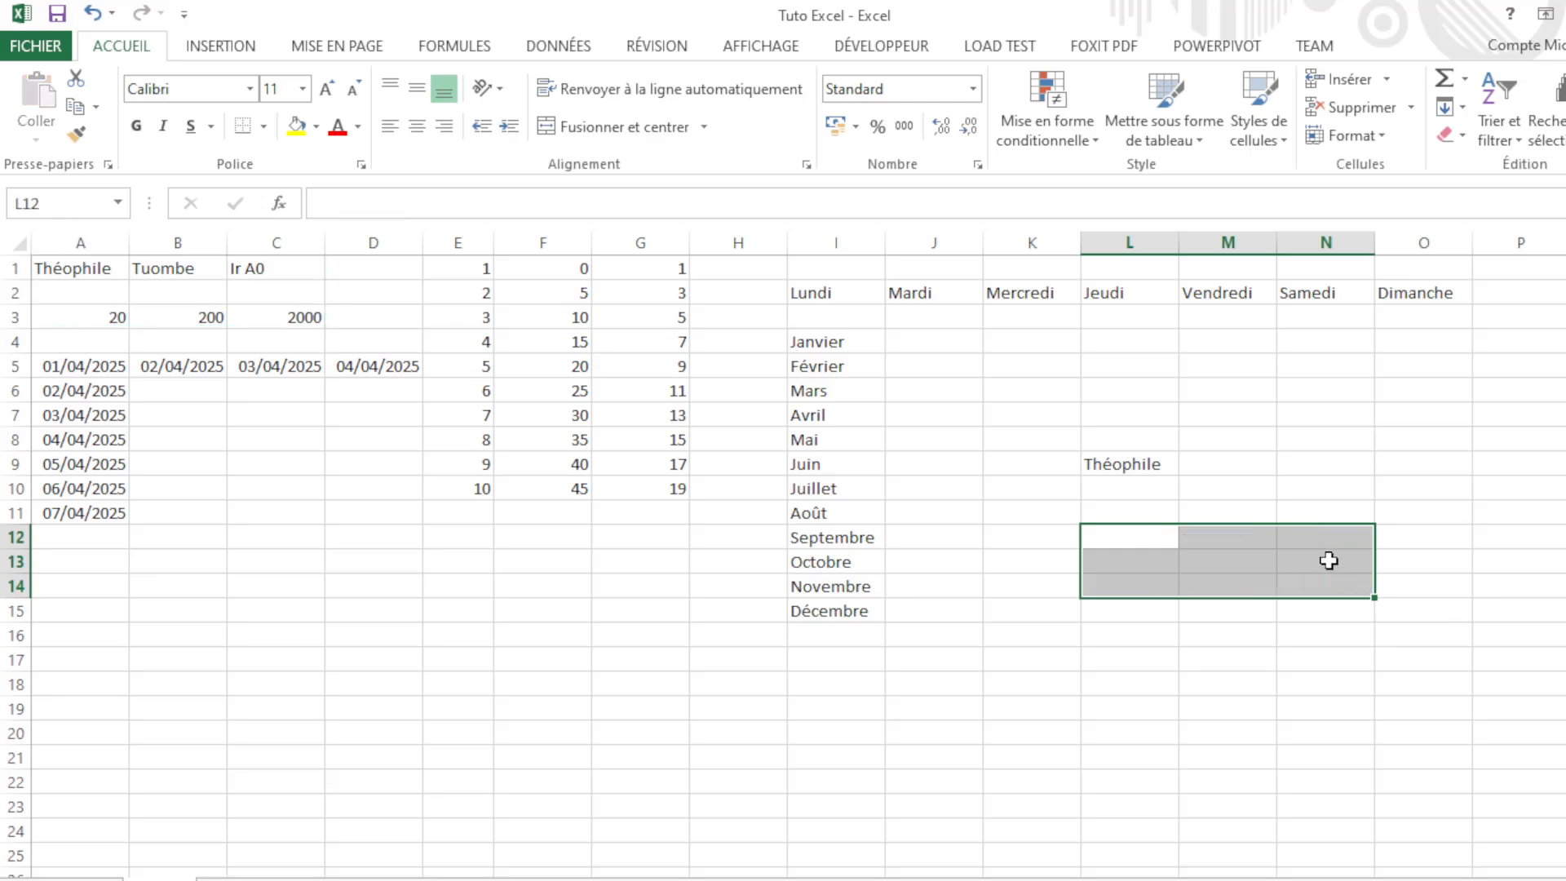
{"action": "left_click", "coordinate": [179, 324]}
Step: Cut the A1:C3 block and paste it at L11:N13
{"action": "left_click", "coordinate": [70, 263]}
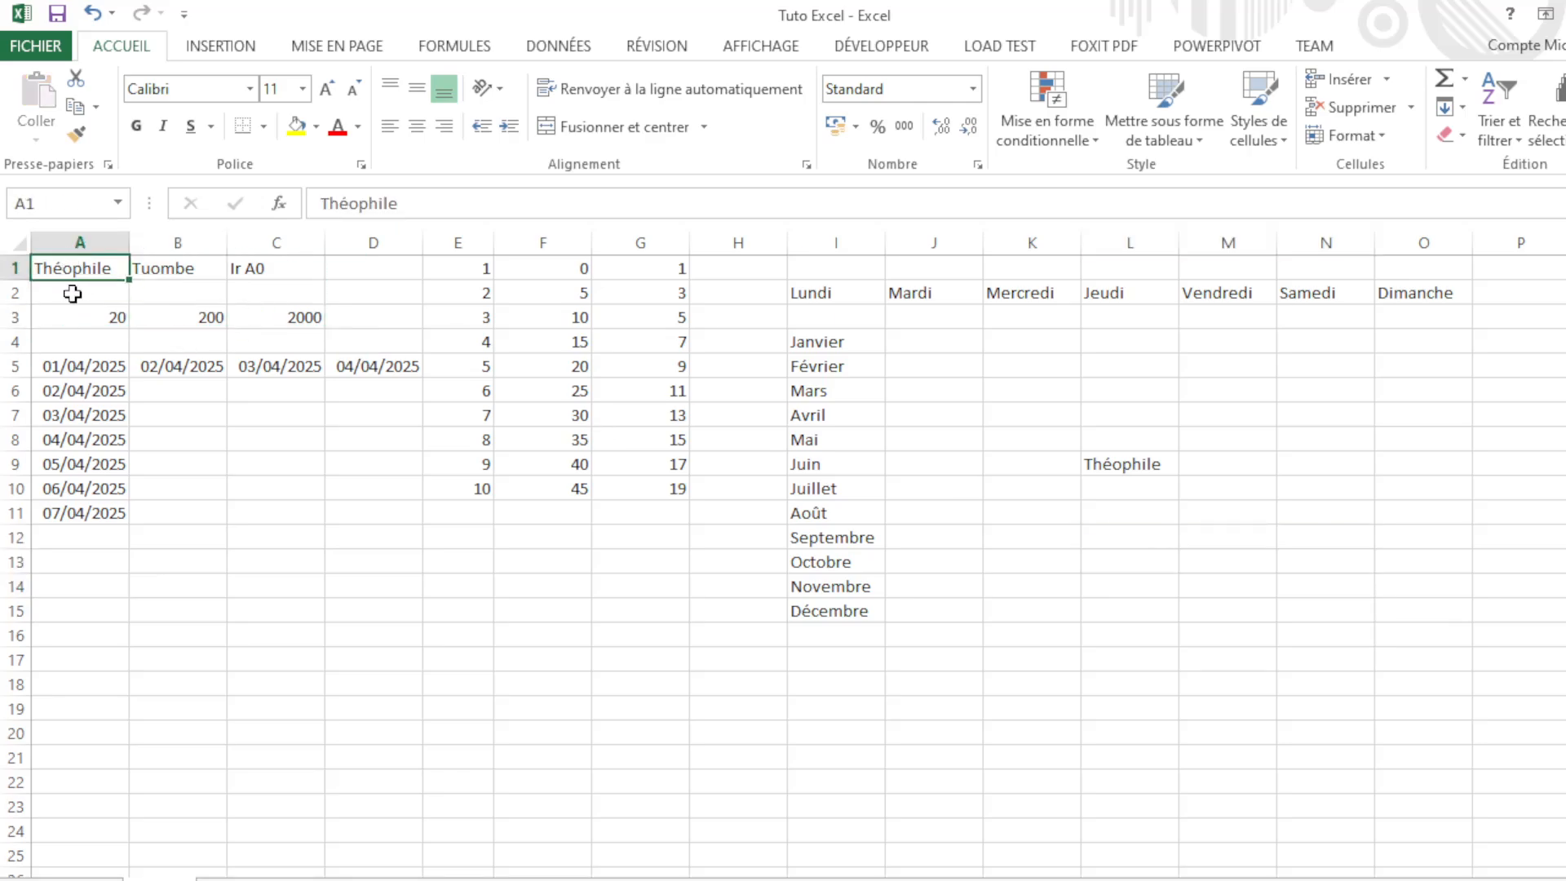
{"action": "left_click", "coordinate": [73, 295]}
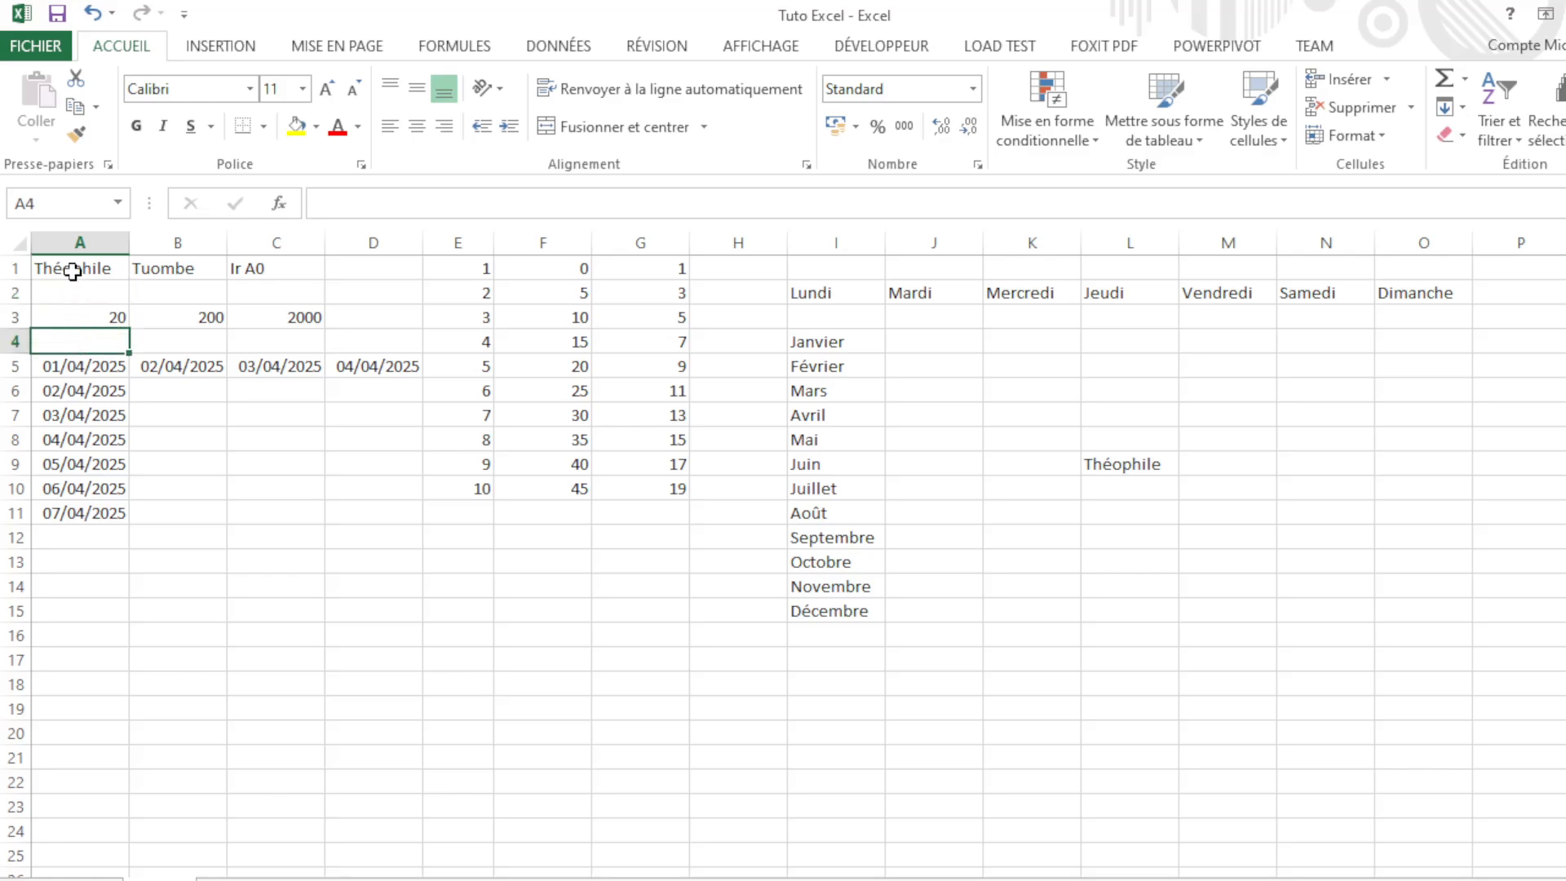
{"action": "left_click_drag", "start_coordinate": [73, 271], "coordinate": [301, 321]}
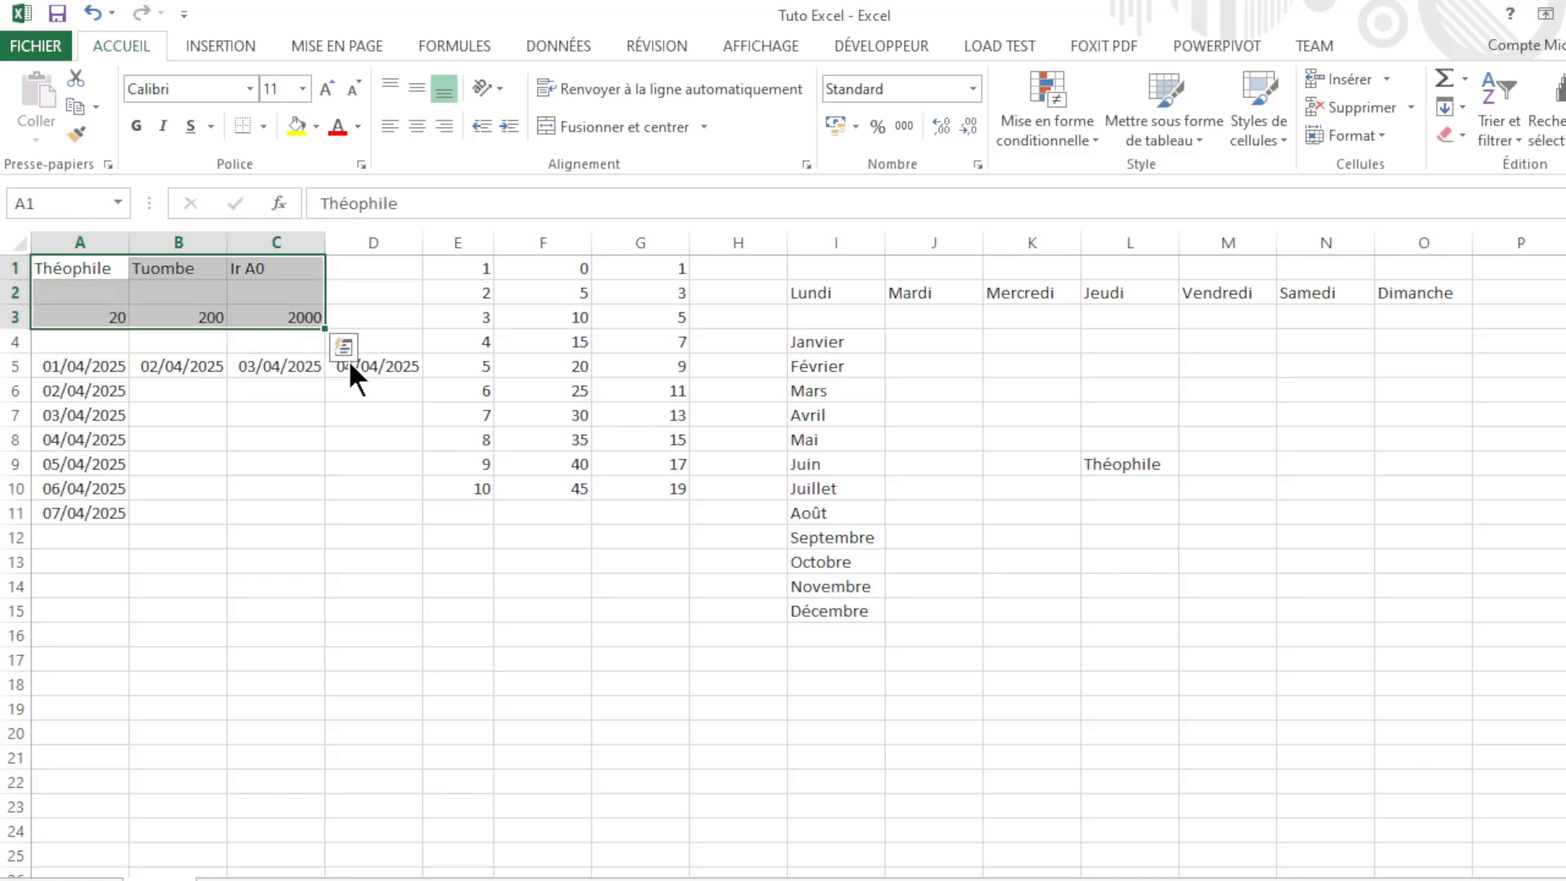
{"action": "key", "text": "ctrl+c"}
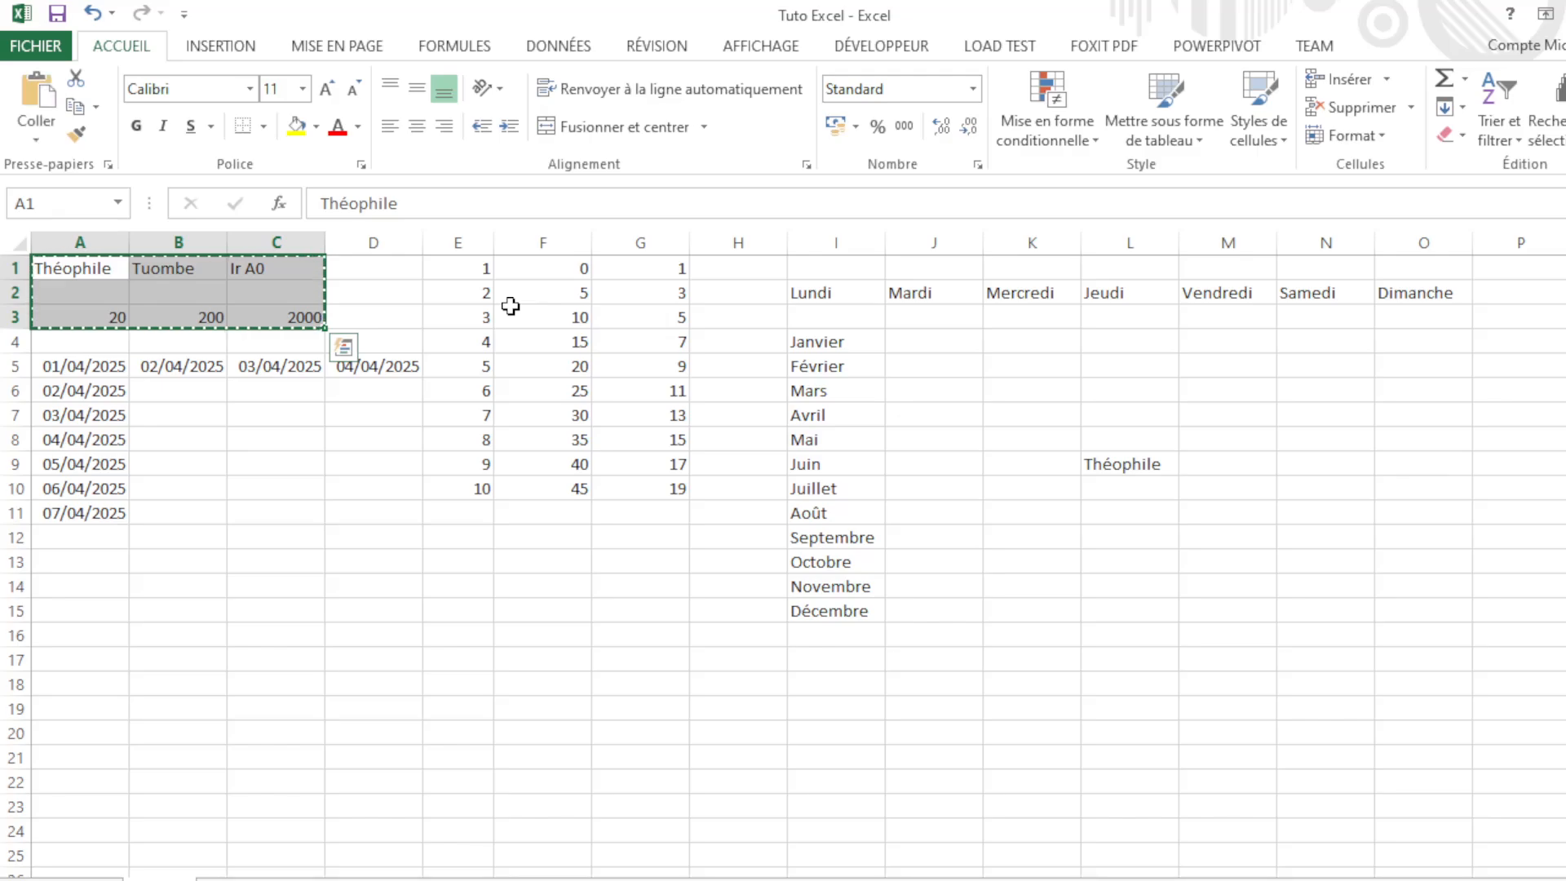
{"action": "left_click", "coordinate": [1113, 520]}
{"action": "key", "text": "ctrl+v"}
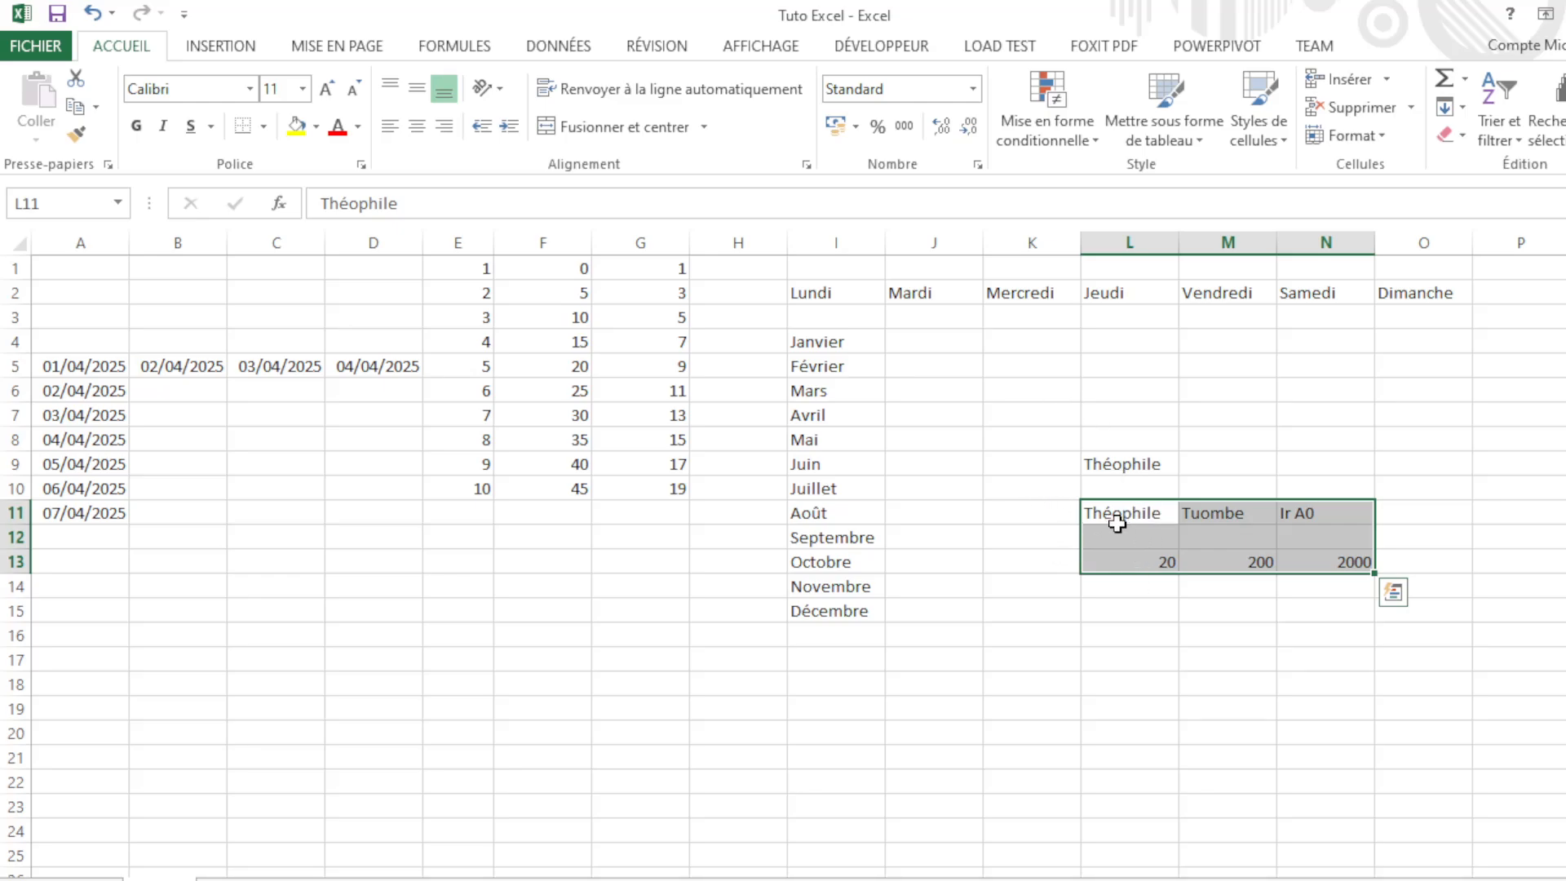
Step: Verify A1 and A2 are now empty and Théophile sits in L11
{"action": "left_click", "coordinate": [85, 286]}
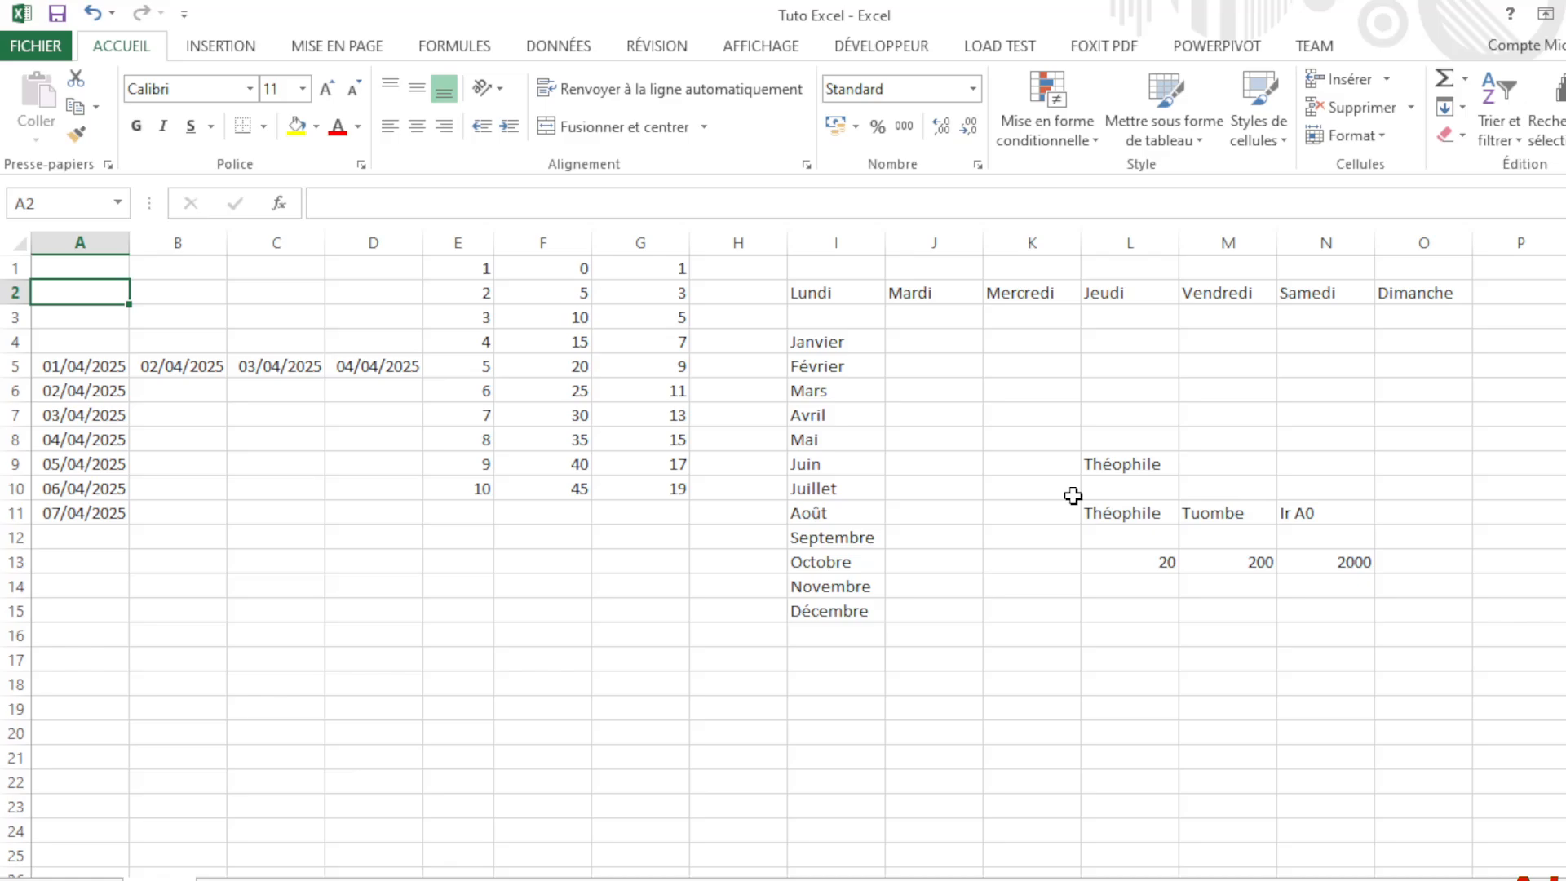
{"action": "left_click", "coordinate": [1142, 520]}
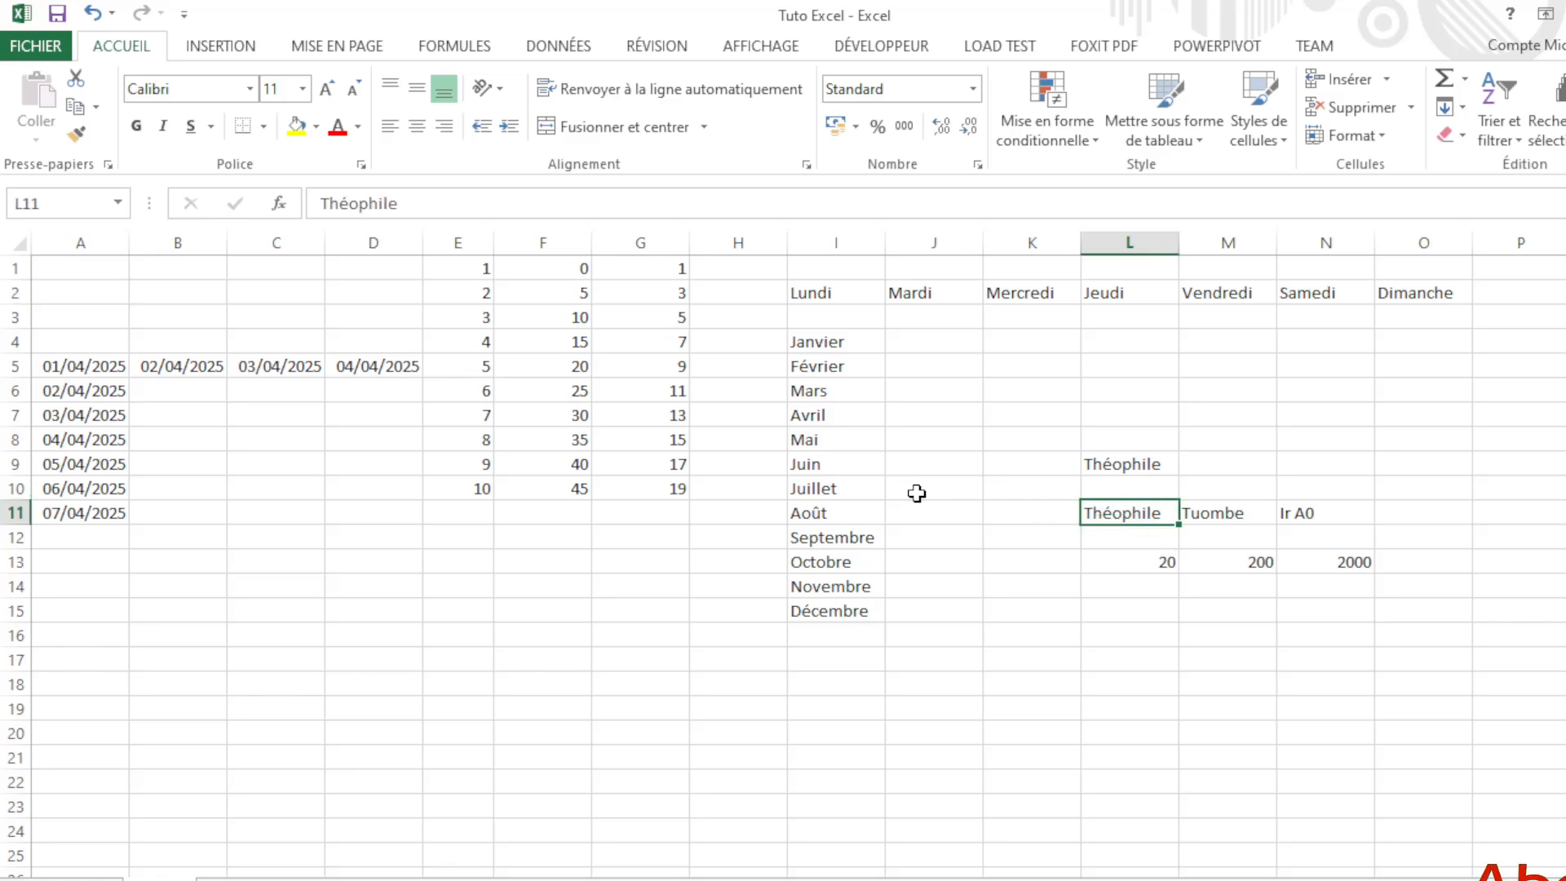
{"action": "left_click", "coordinate": [69, 272]}
{"action": "left_click", "coordinate": [1137, 531]}
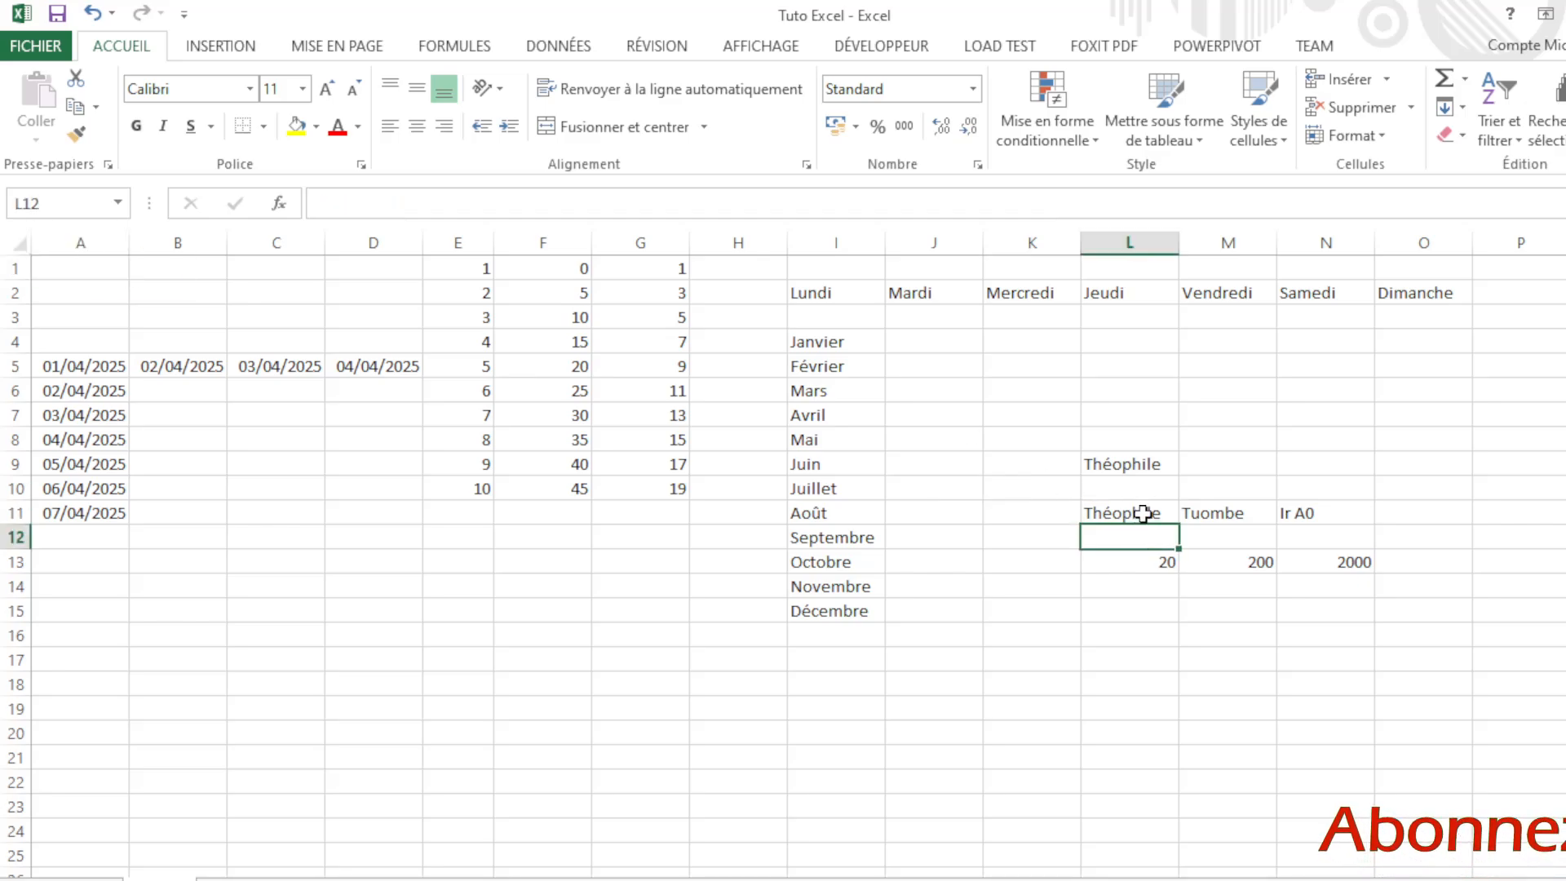
{"action": "left_click", "coordinate": [836, 657]}
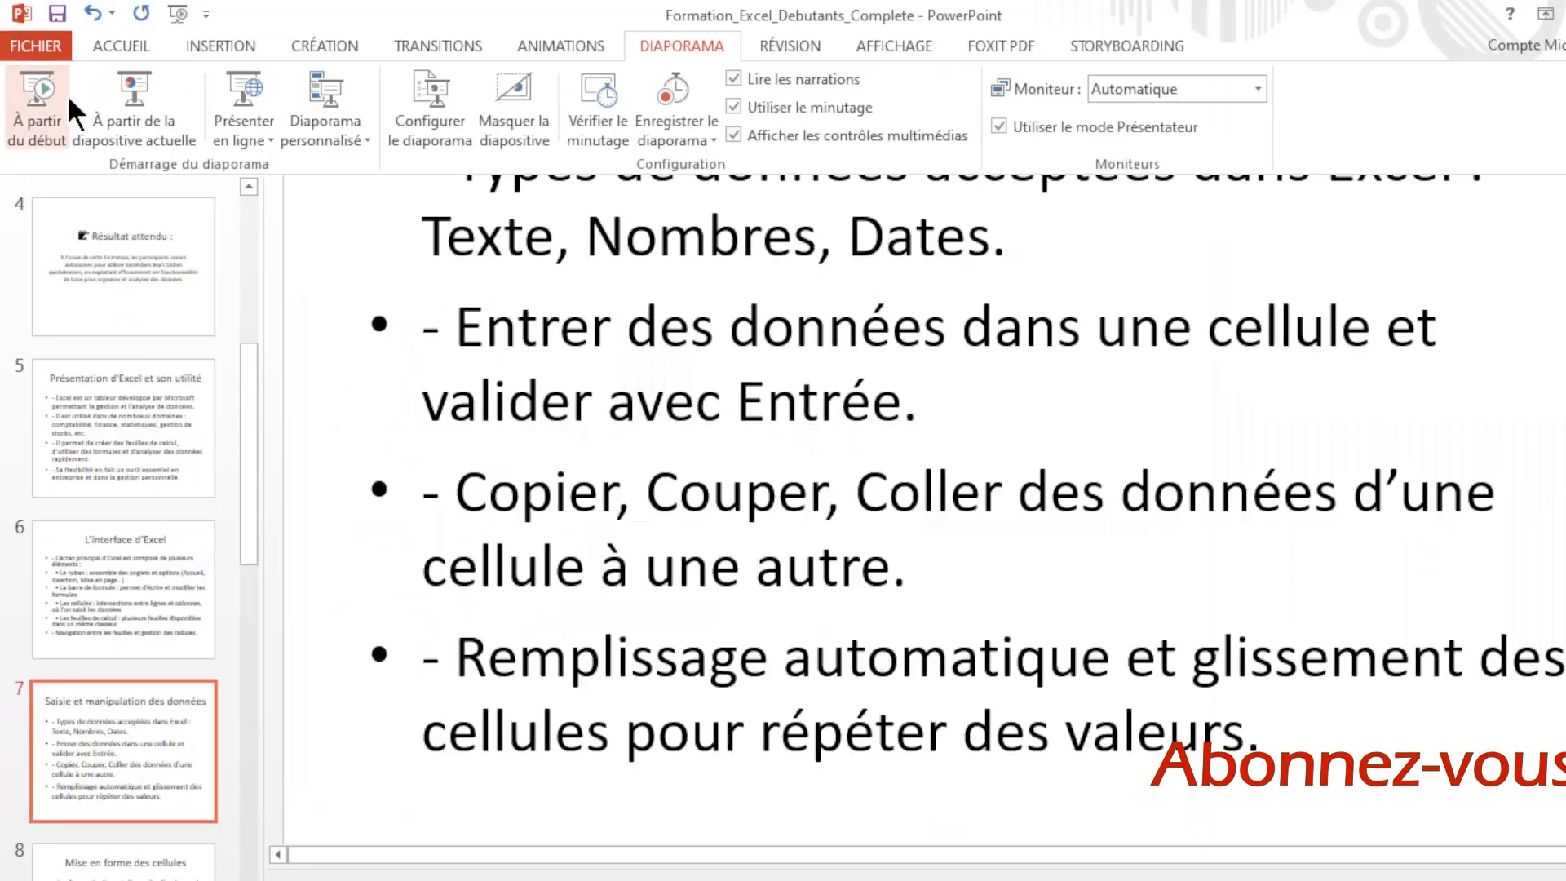
Step: Run the slideshow from the beginning and advance to slide 6, 'L'interface d'Excel'
{"action": "left_click", "coordinate": [28, 122]}
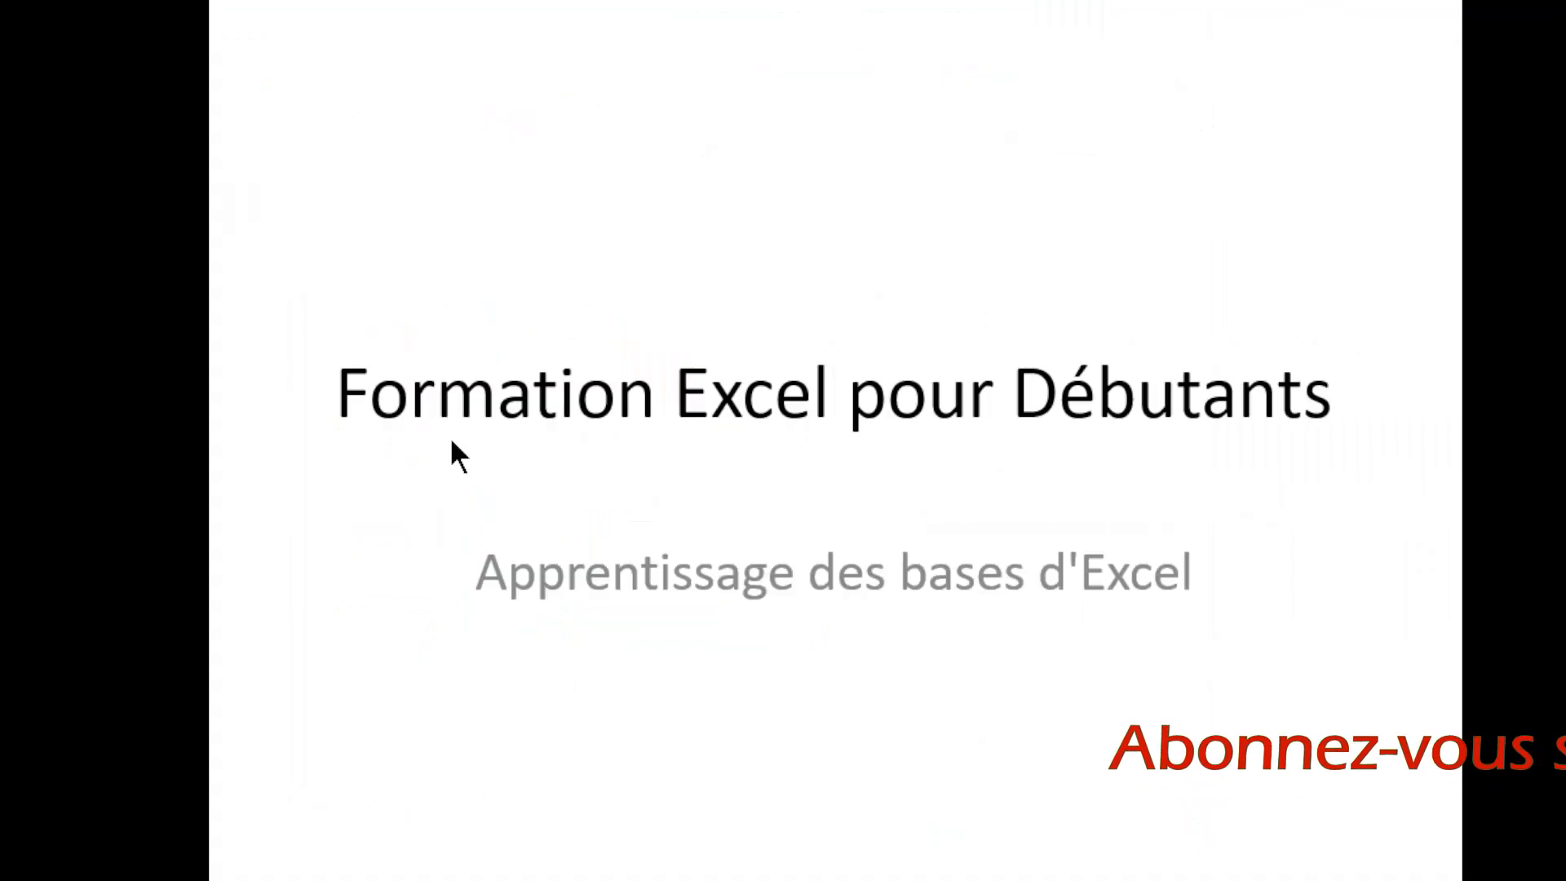
{"action": "left_click", "coordinate": [610, 443]}
{"action": "left_click", "coordinate": [610, 442]}
{"action": "key", "text": "Right"}
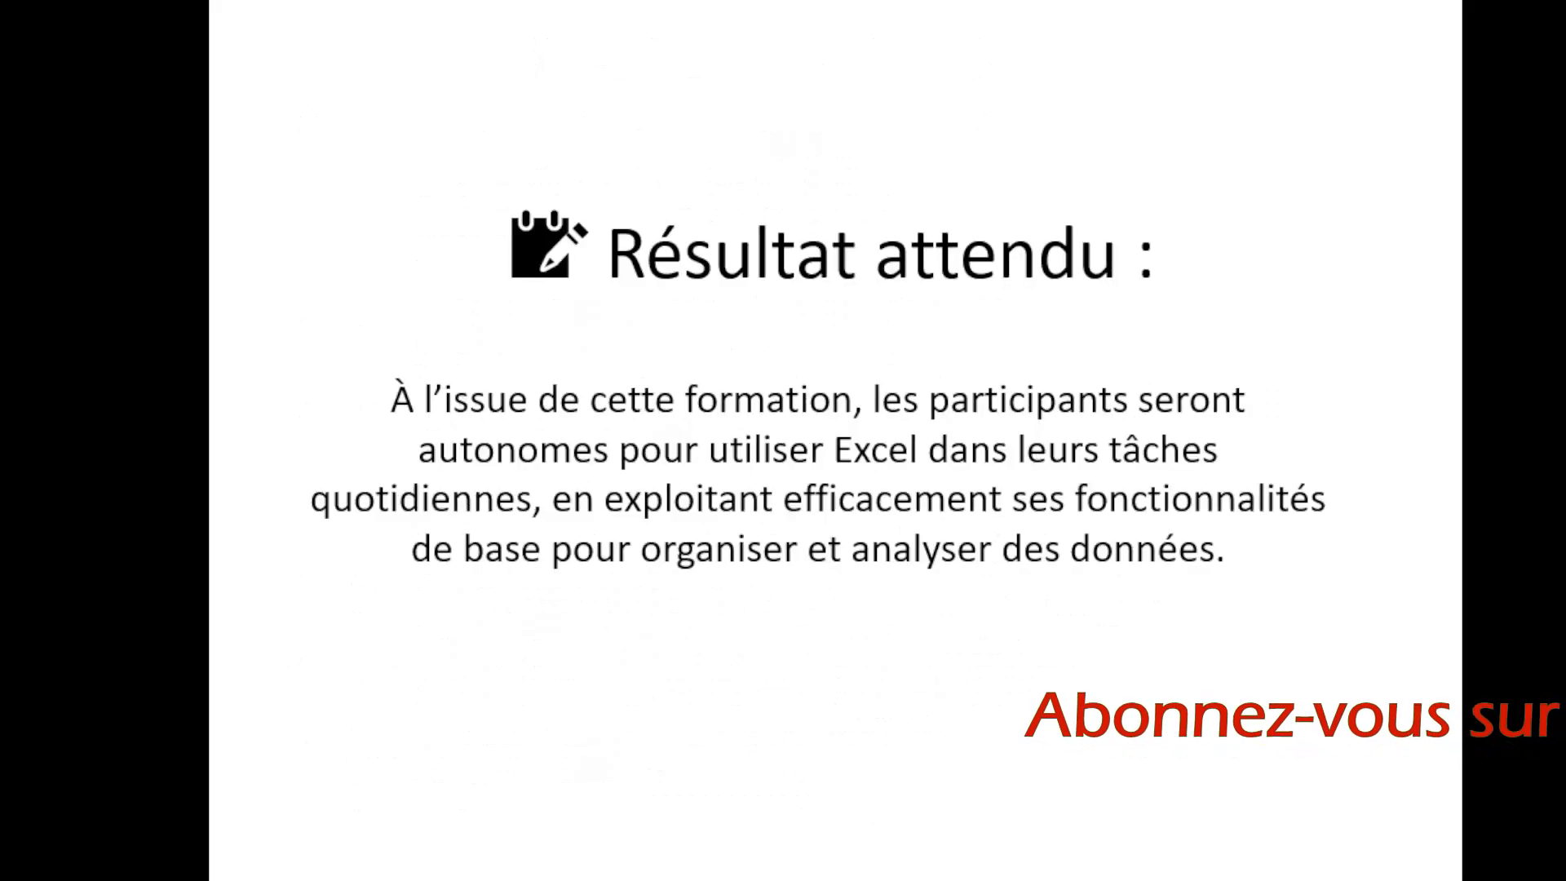
{"action": "key", "text": "Right"}
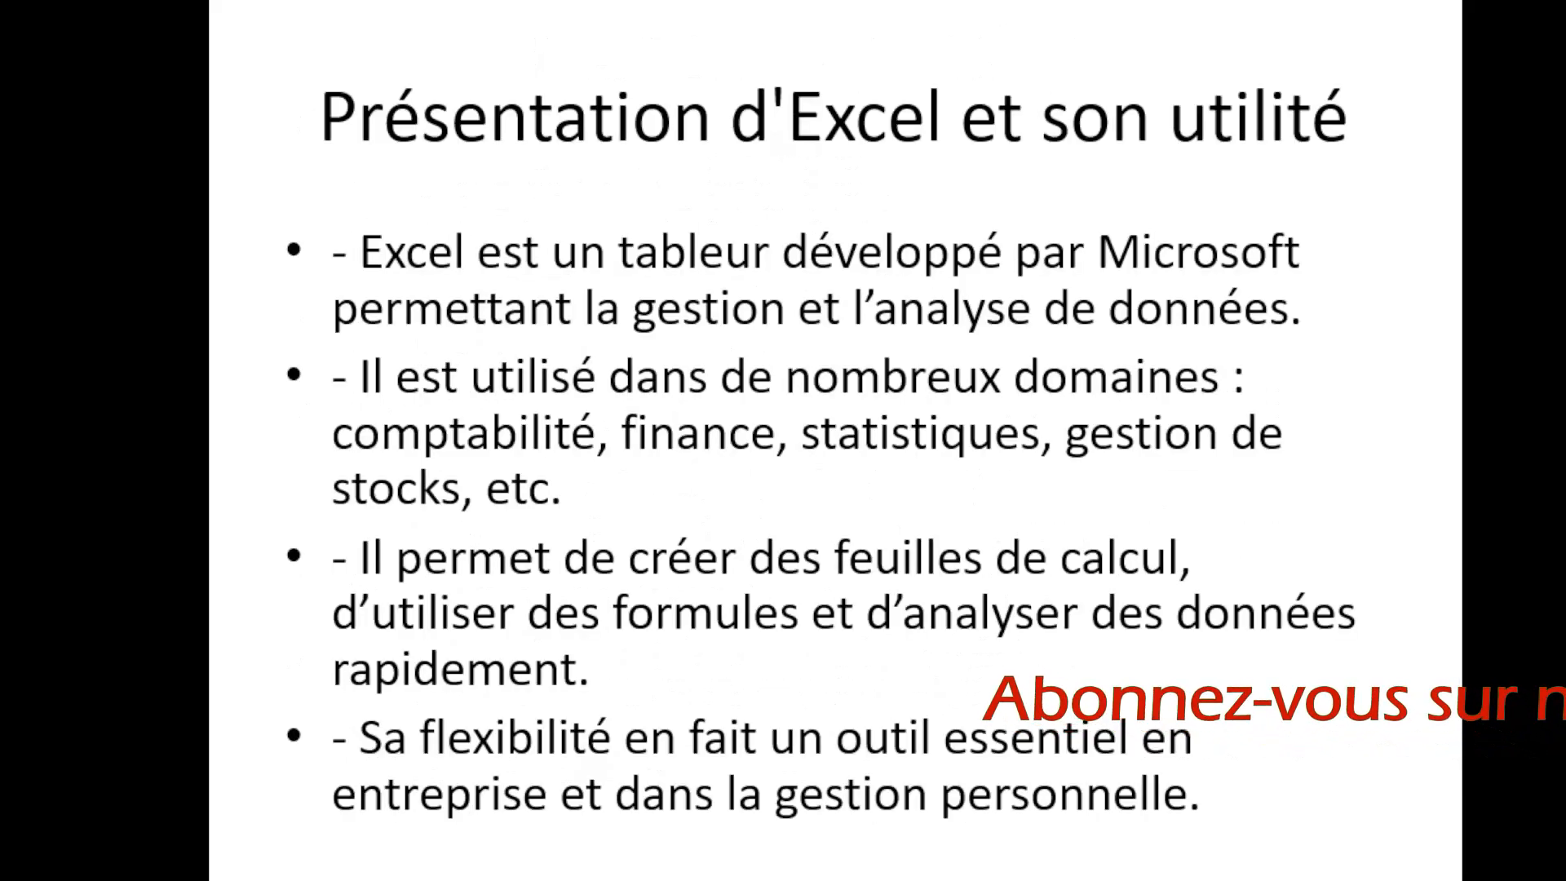
{"action": "key", "text": "Right"}
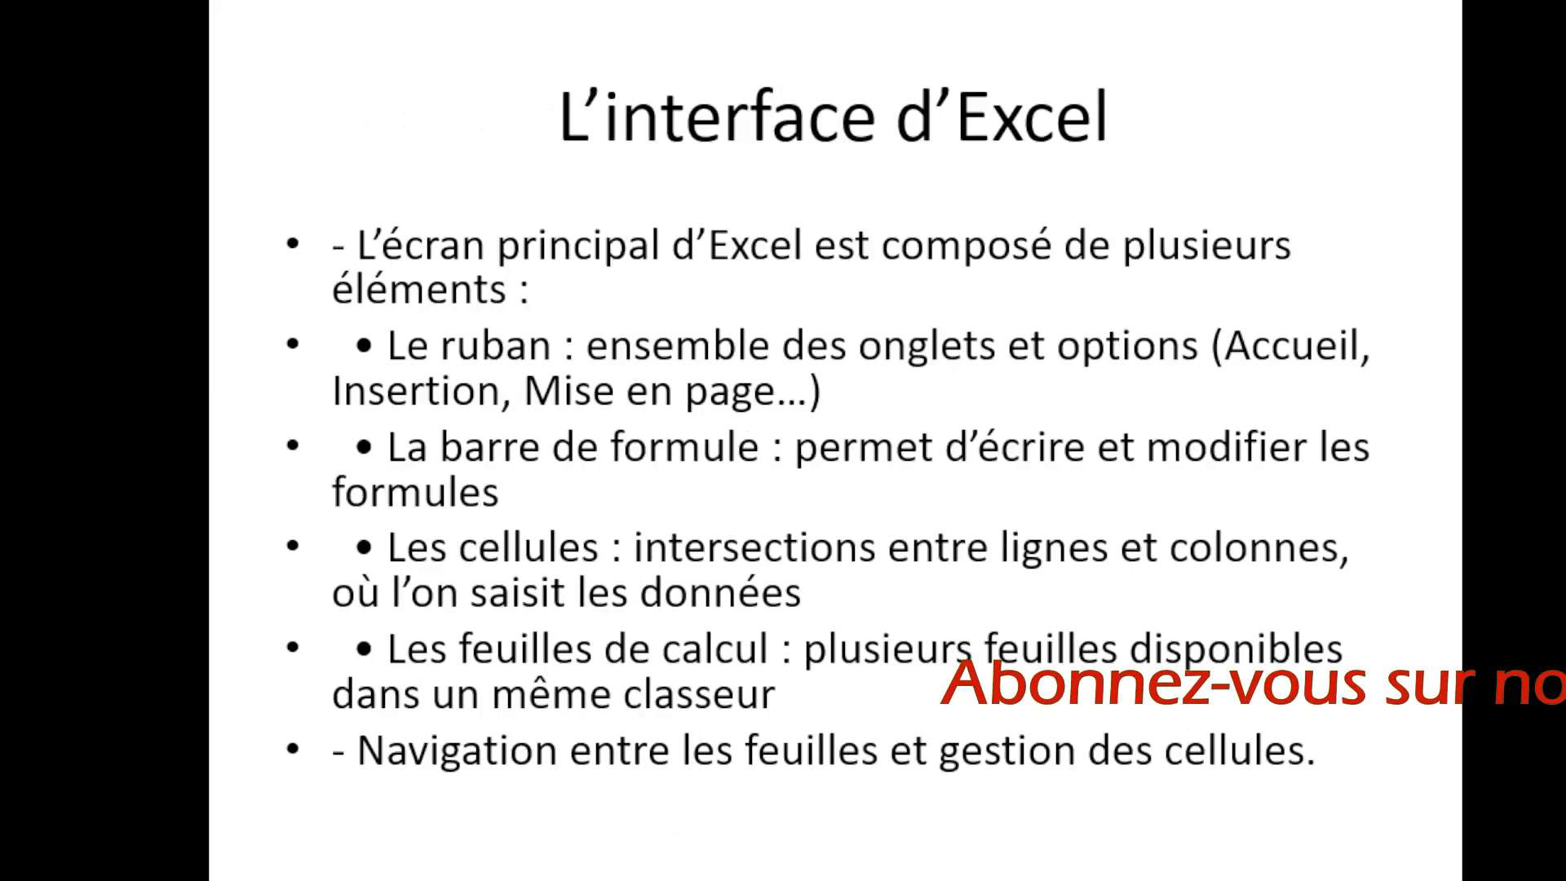
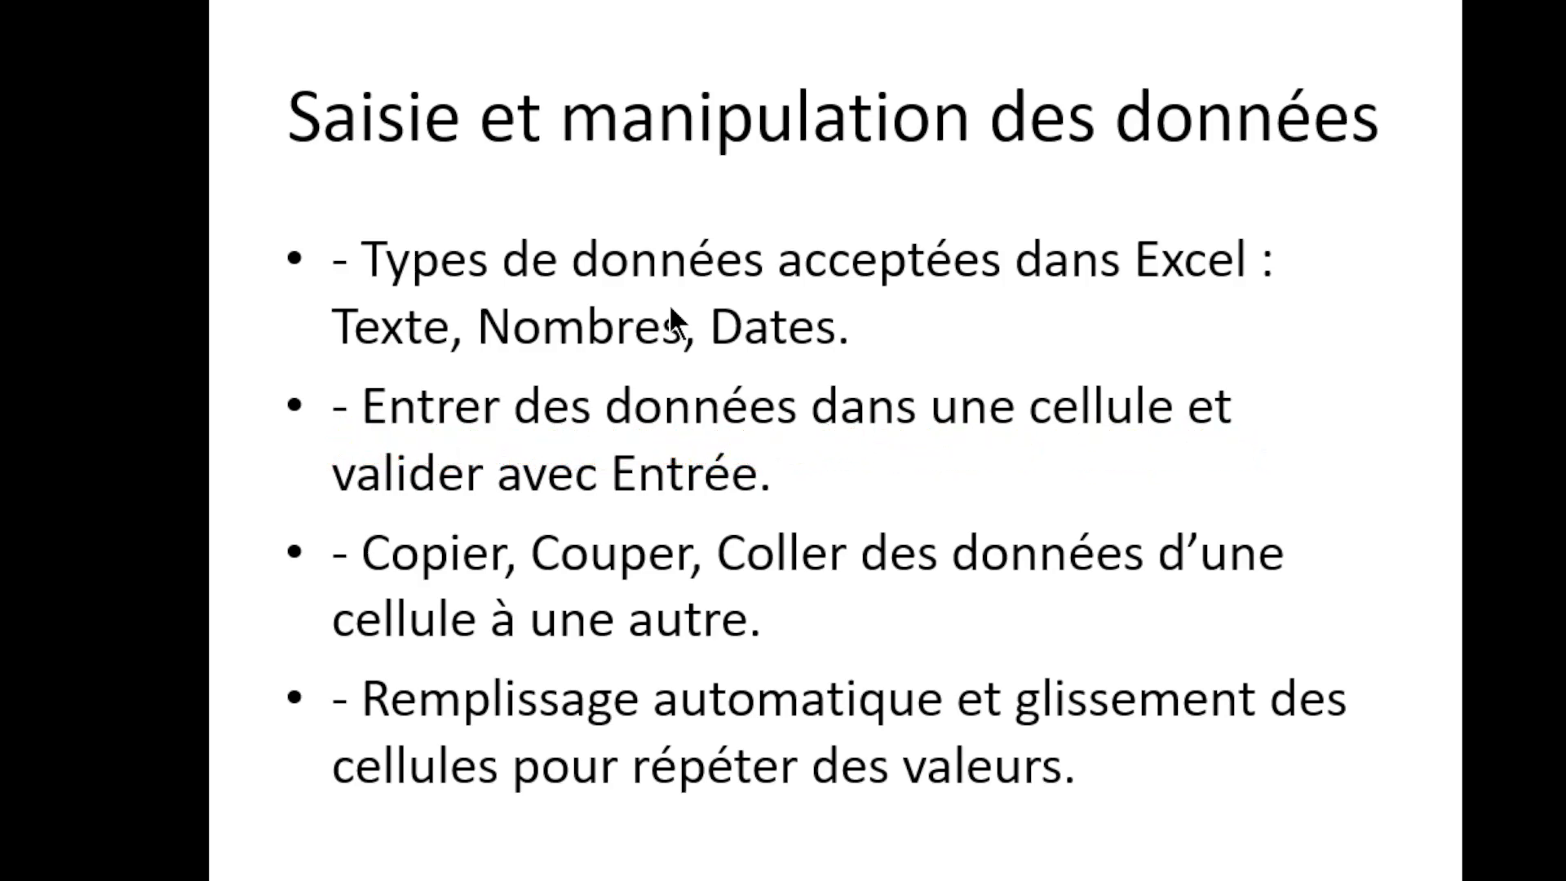
Step: Exit the full-screen PowerPoint slideshow on the 'Saisie et manipulation des données' slide
{"action": "key", "text": "Escape"}
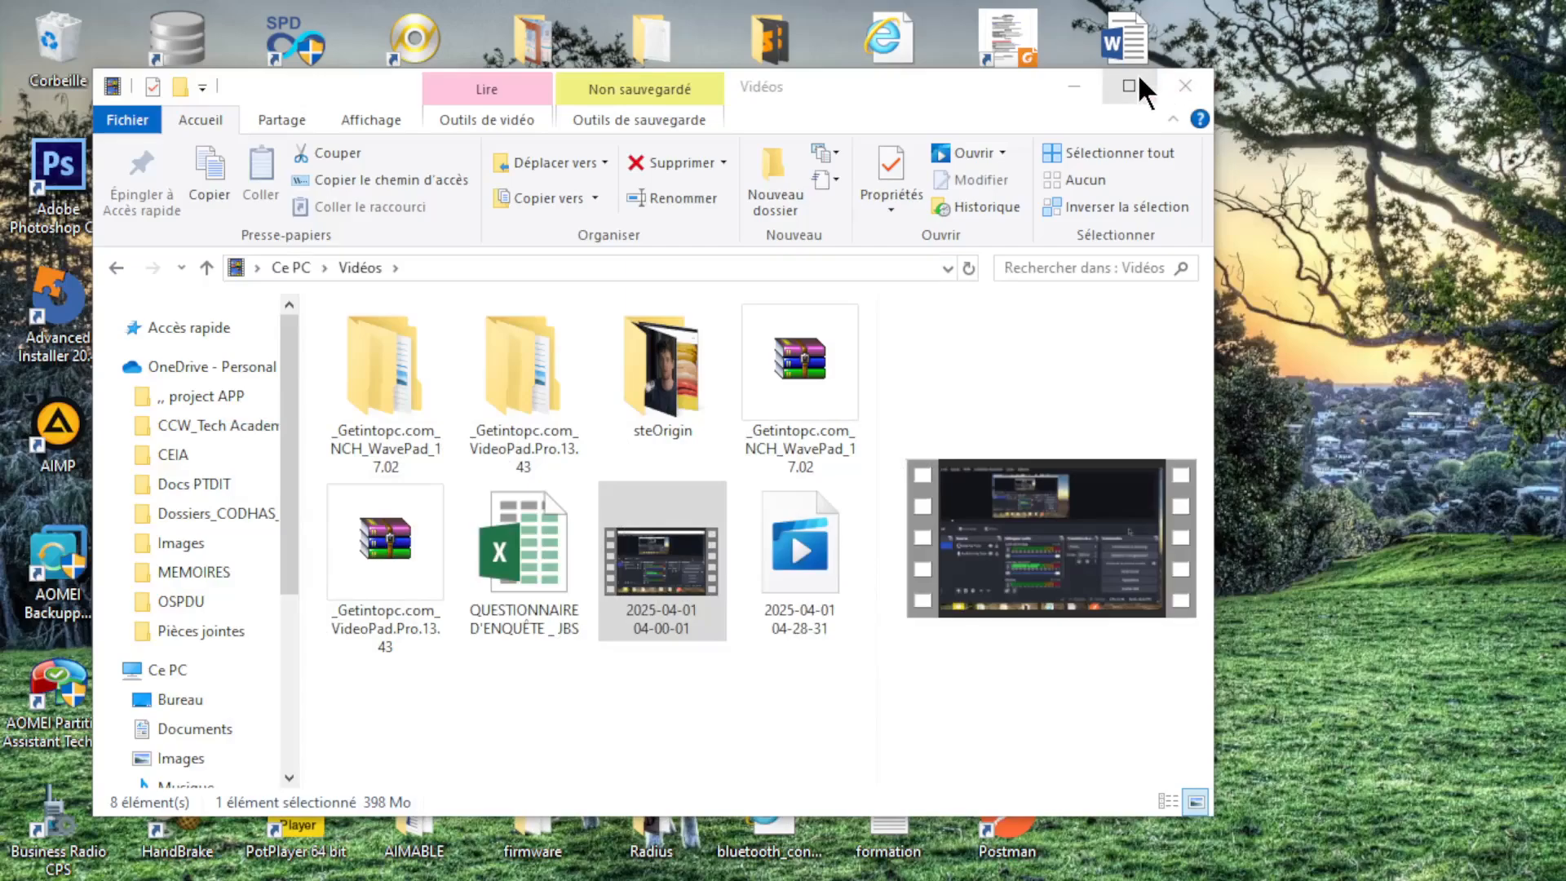
Step: Minimize the Vidéos folder window, refresh the desktop with Actualiser, and briefly check OBS
{"action": "left_click", "coordinate": [1069, 87]}
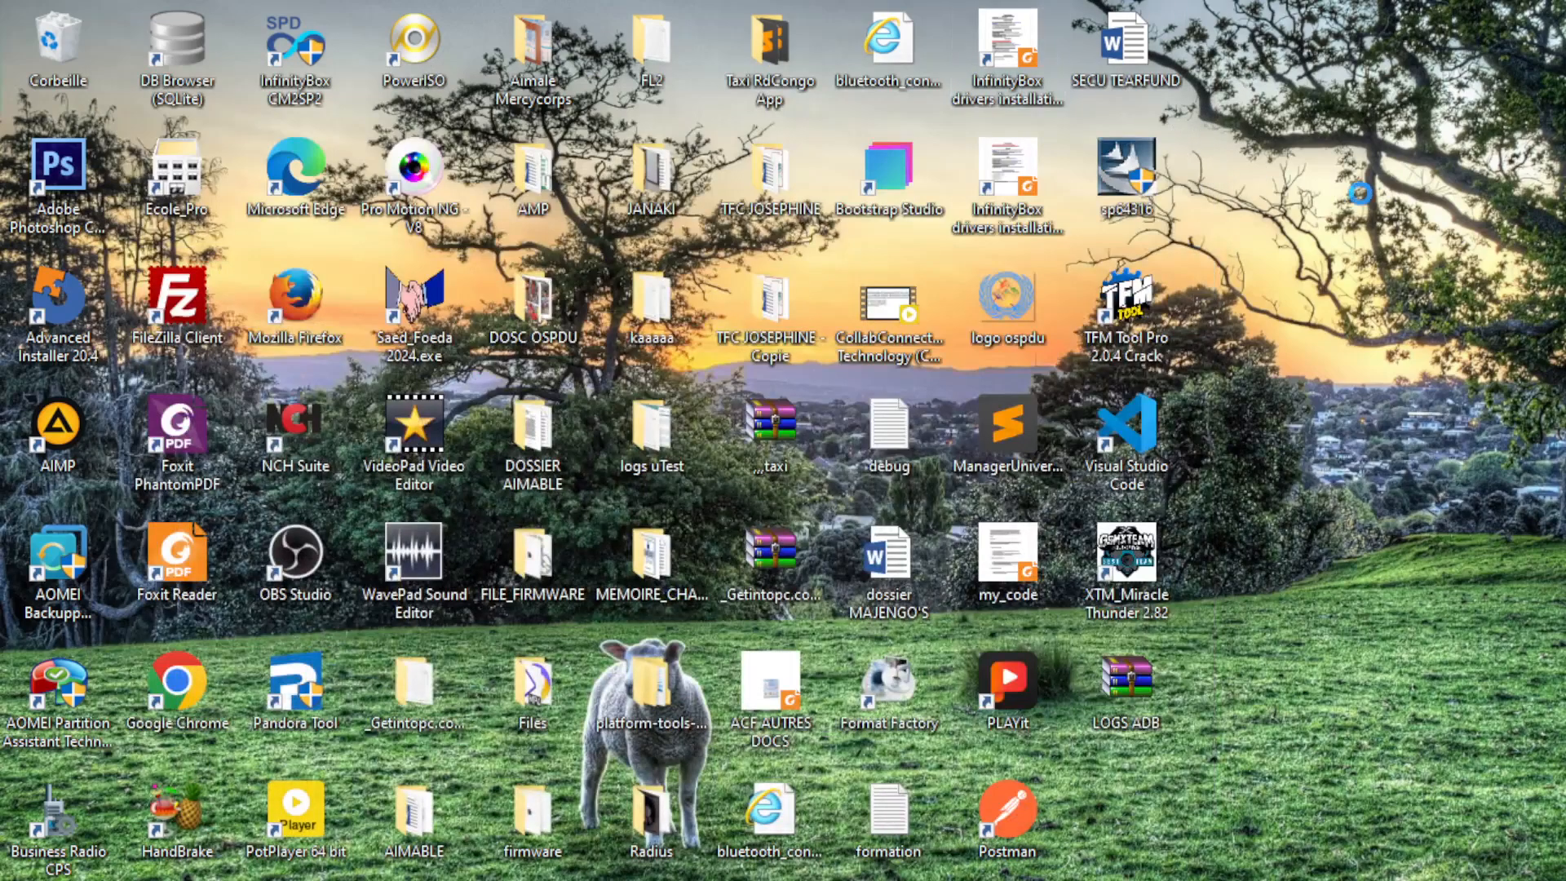
{"action": "right_click", "coordinate": [1366, 244]}
{"action": "left_click", "coordinate": [1378, 256]}
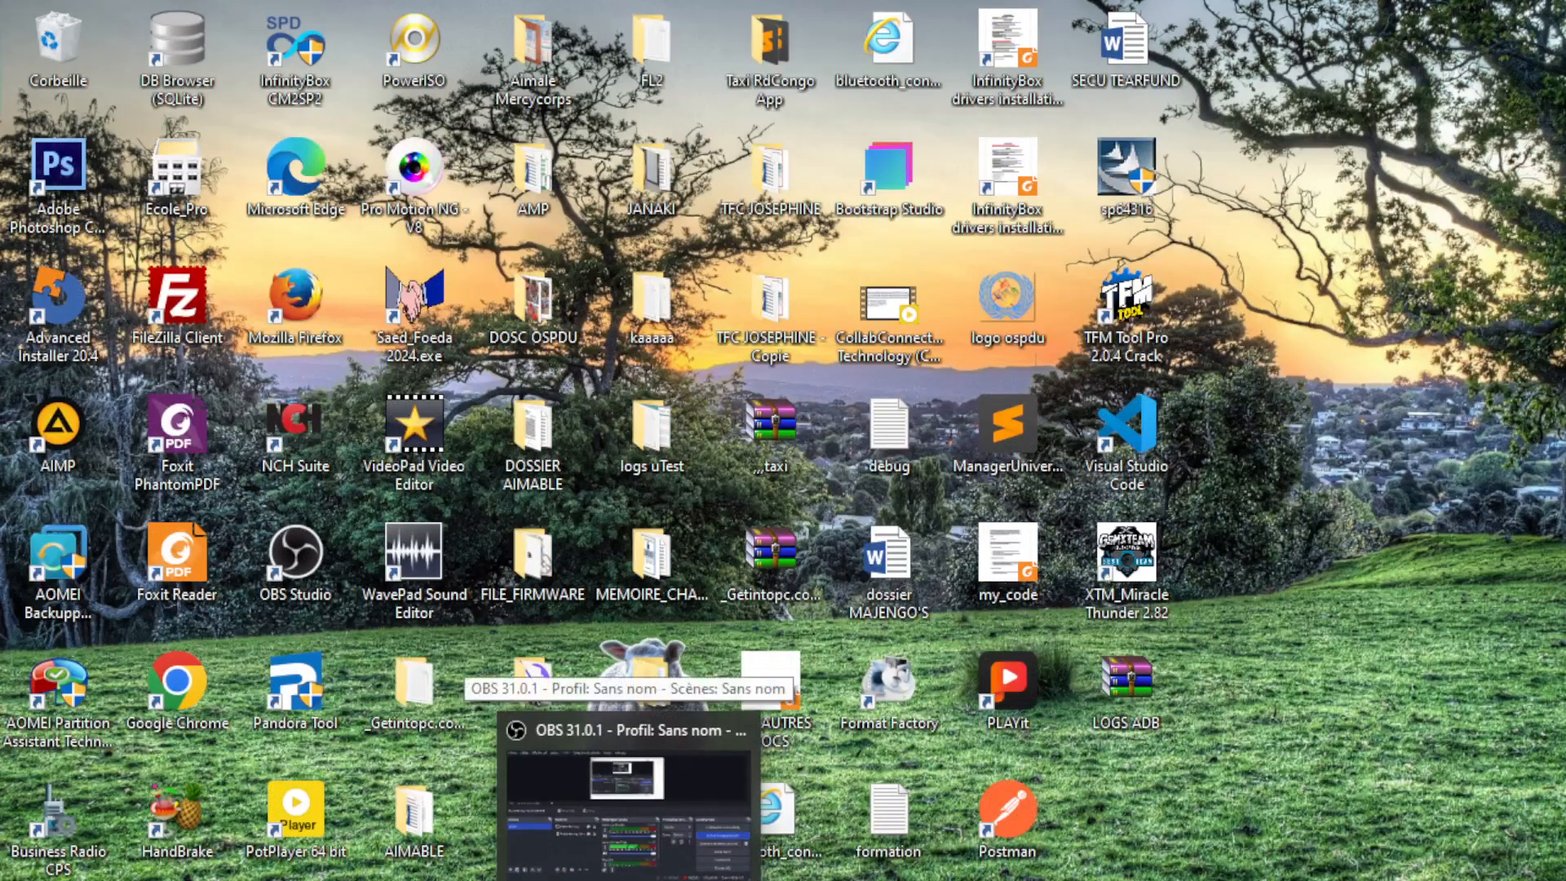
{"action": "left_click", "coordinate": [763, 811]}
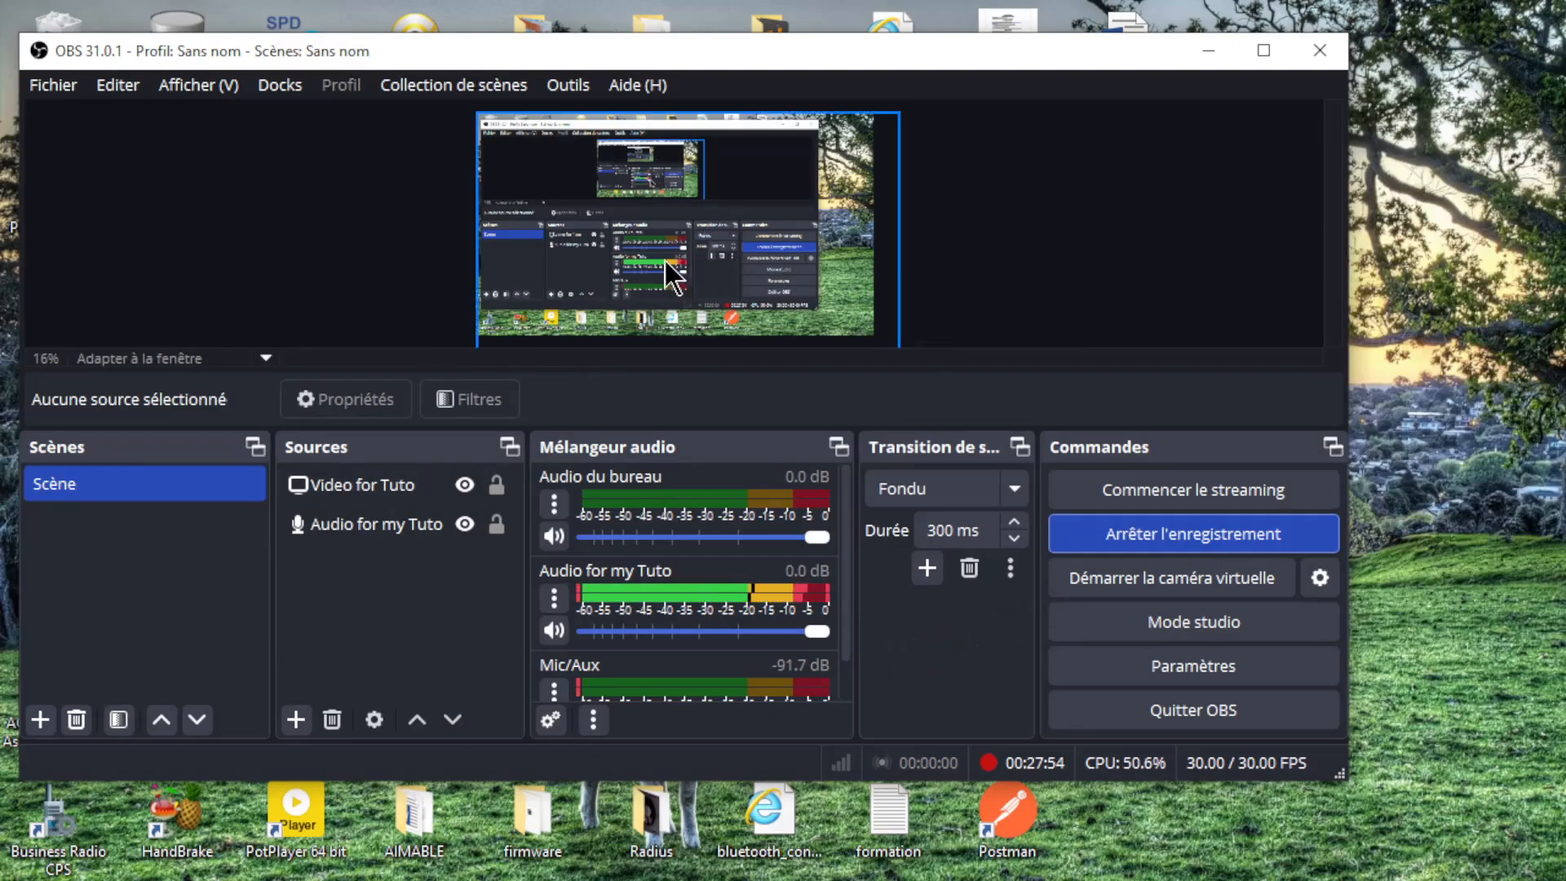
{"action": "left_click", "coordinate": [1209, 53]}
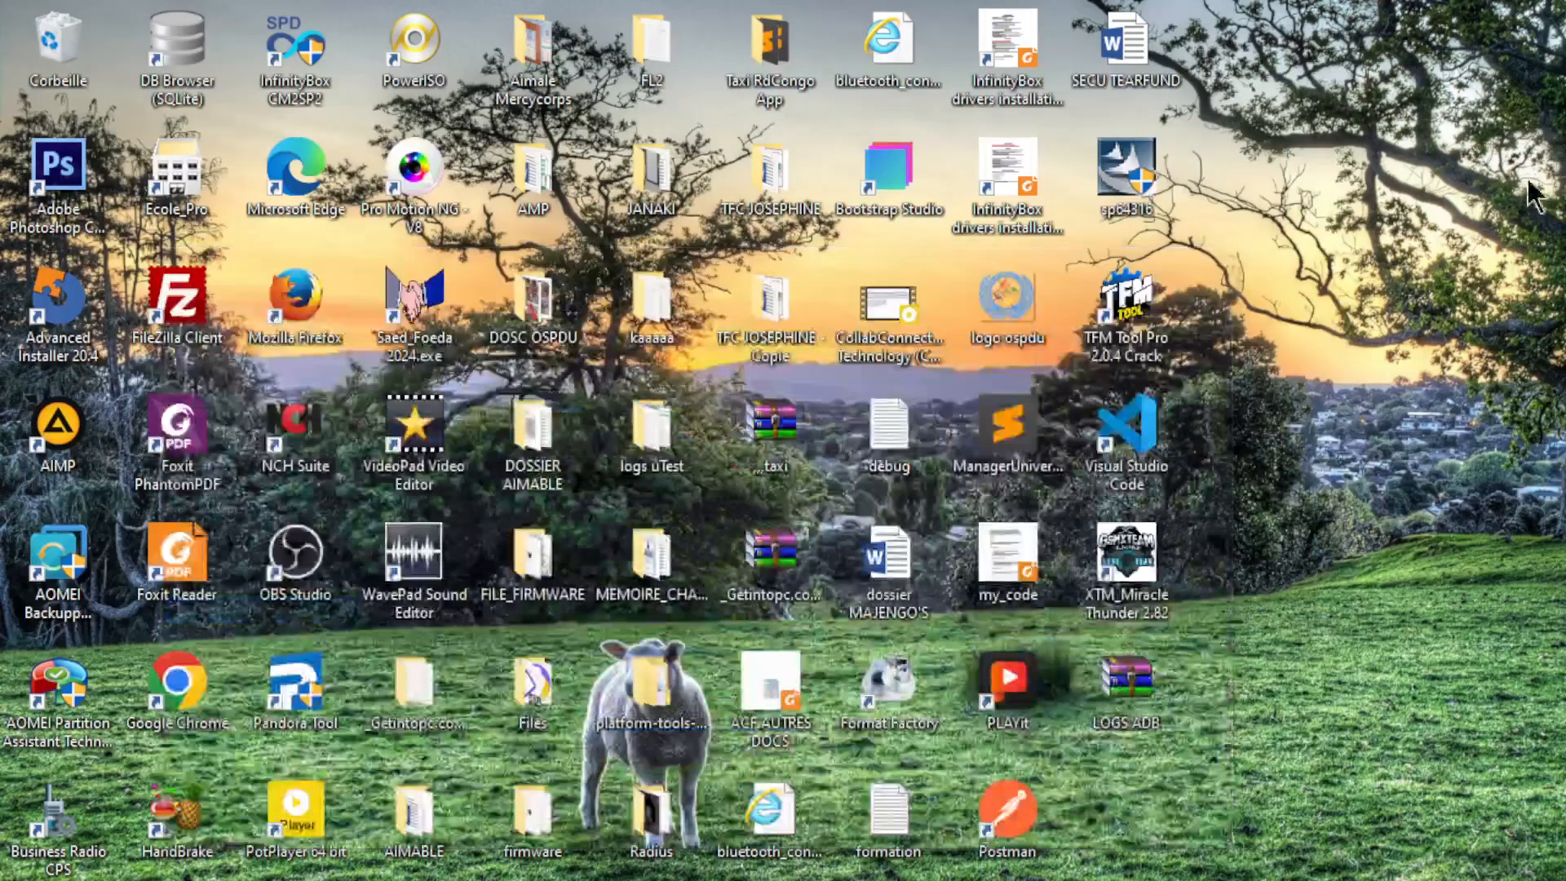
Step: Refresh the desktop twice more, then stop the OBS recording at about 00:28:12
{"action": "right_click", "coordinate": [1514, 236]}
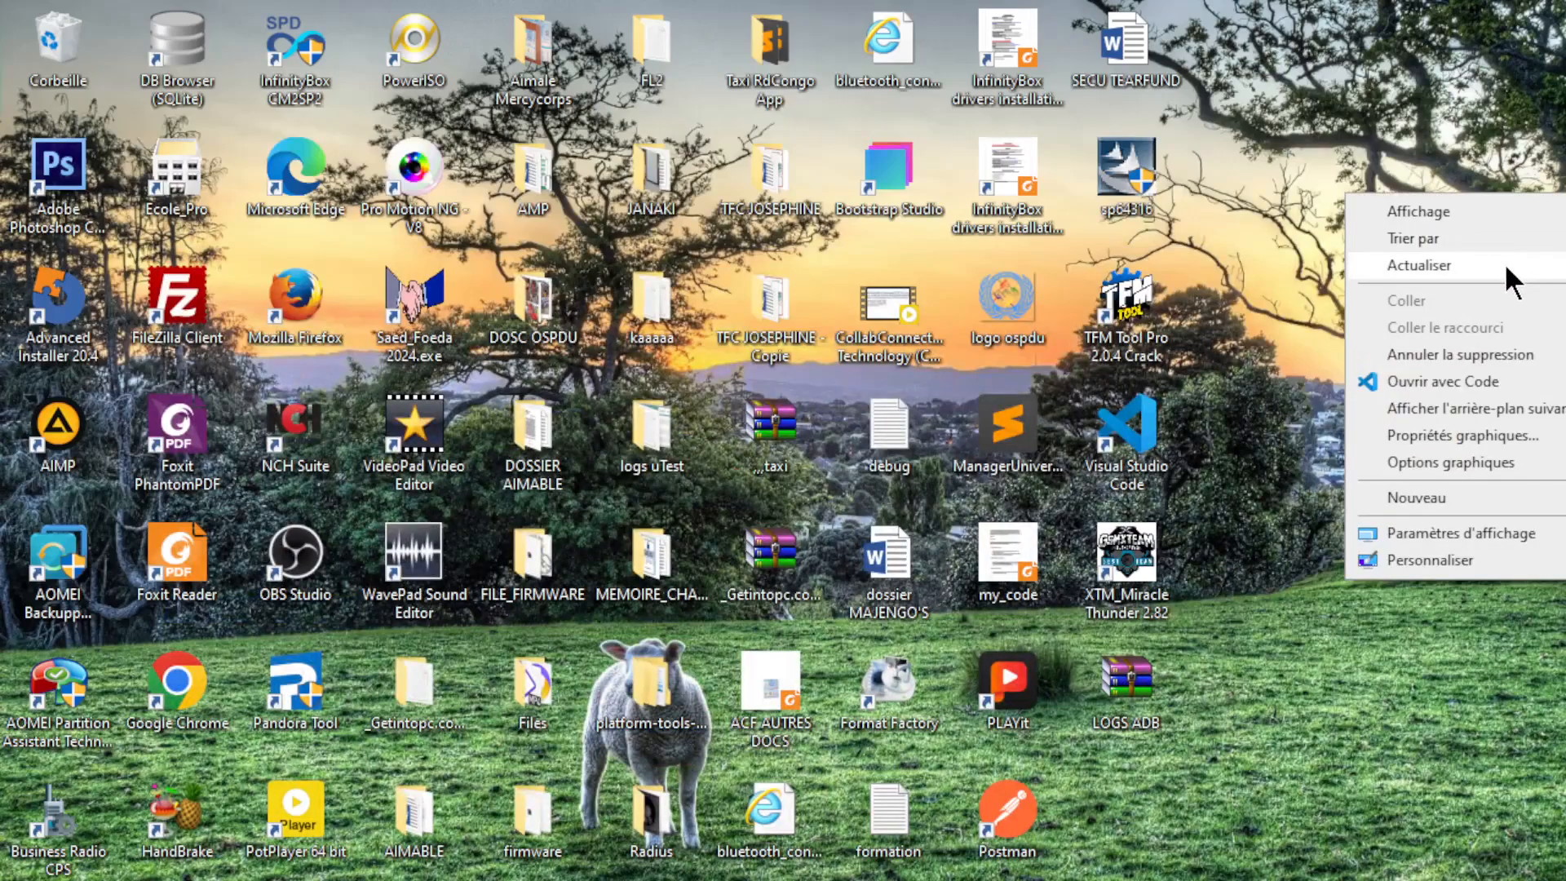
{"action": "left_click", "coordinate": [1503, 263]}
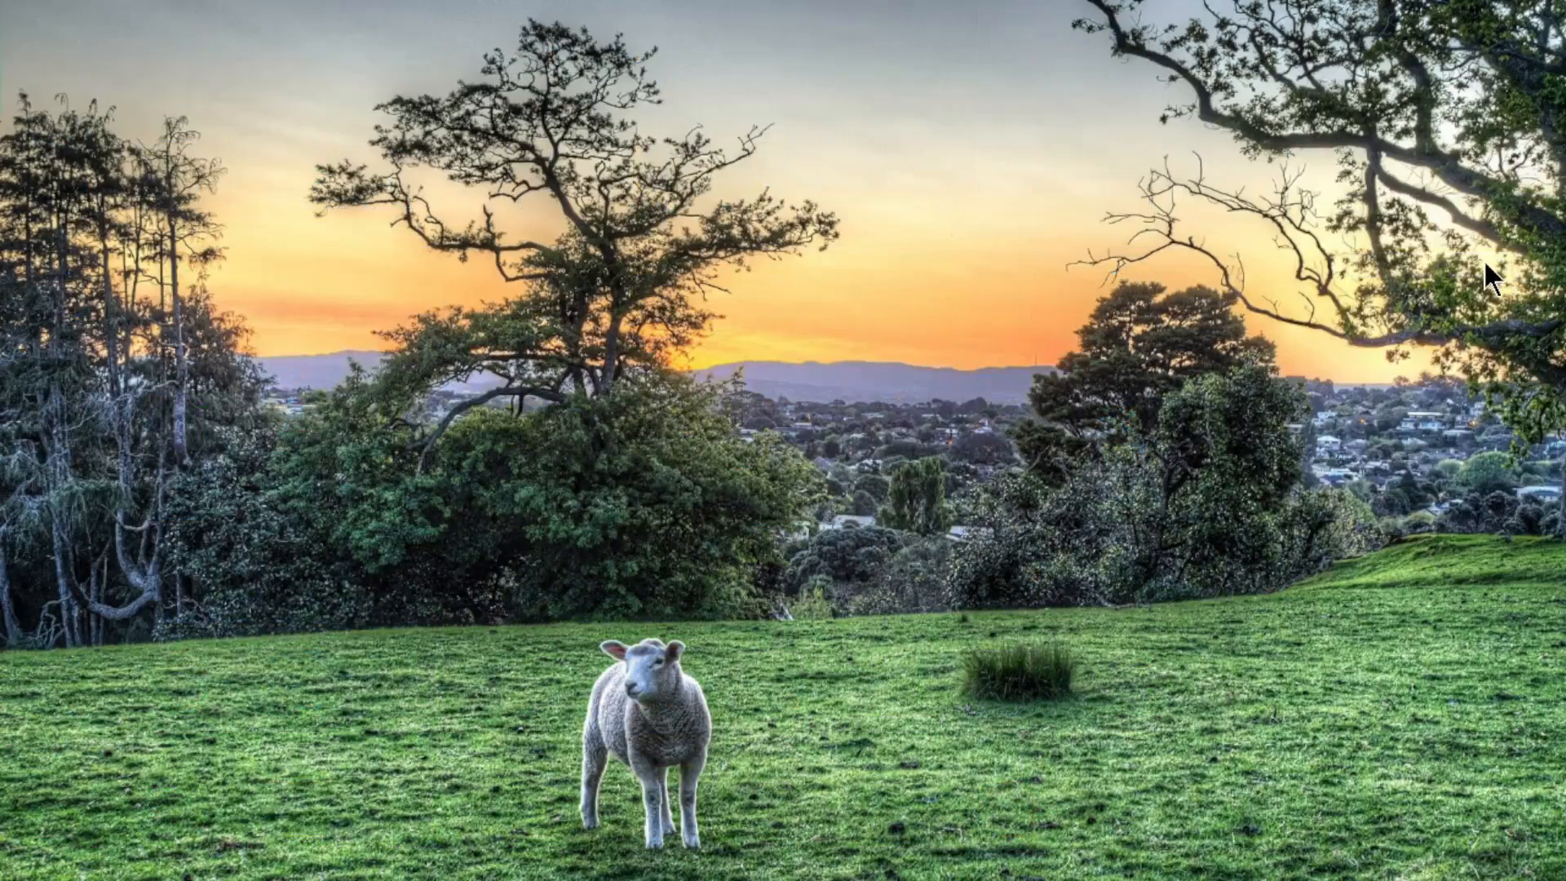
{"action": "right_click", "coordinate": [1451, 320]}
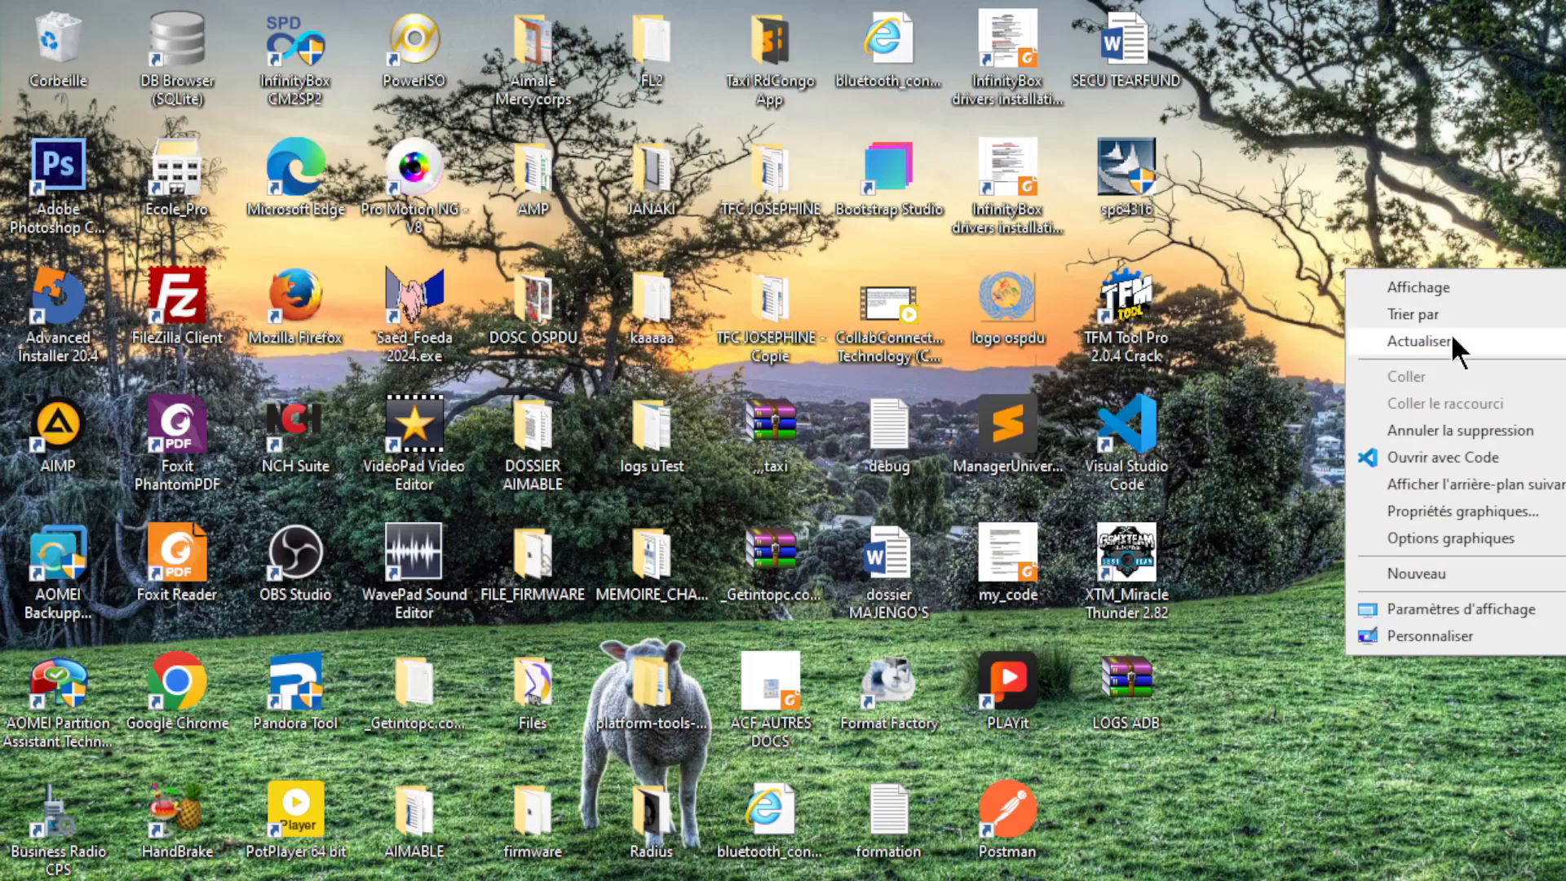
{"action": "left_click", "coordinate": [1451, 332]}
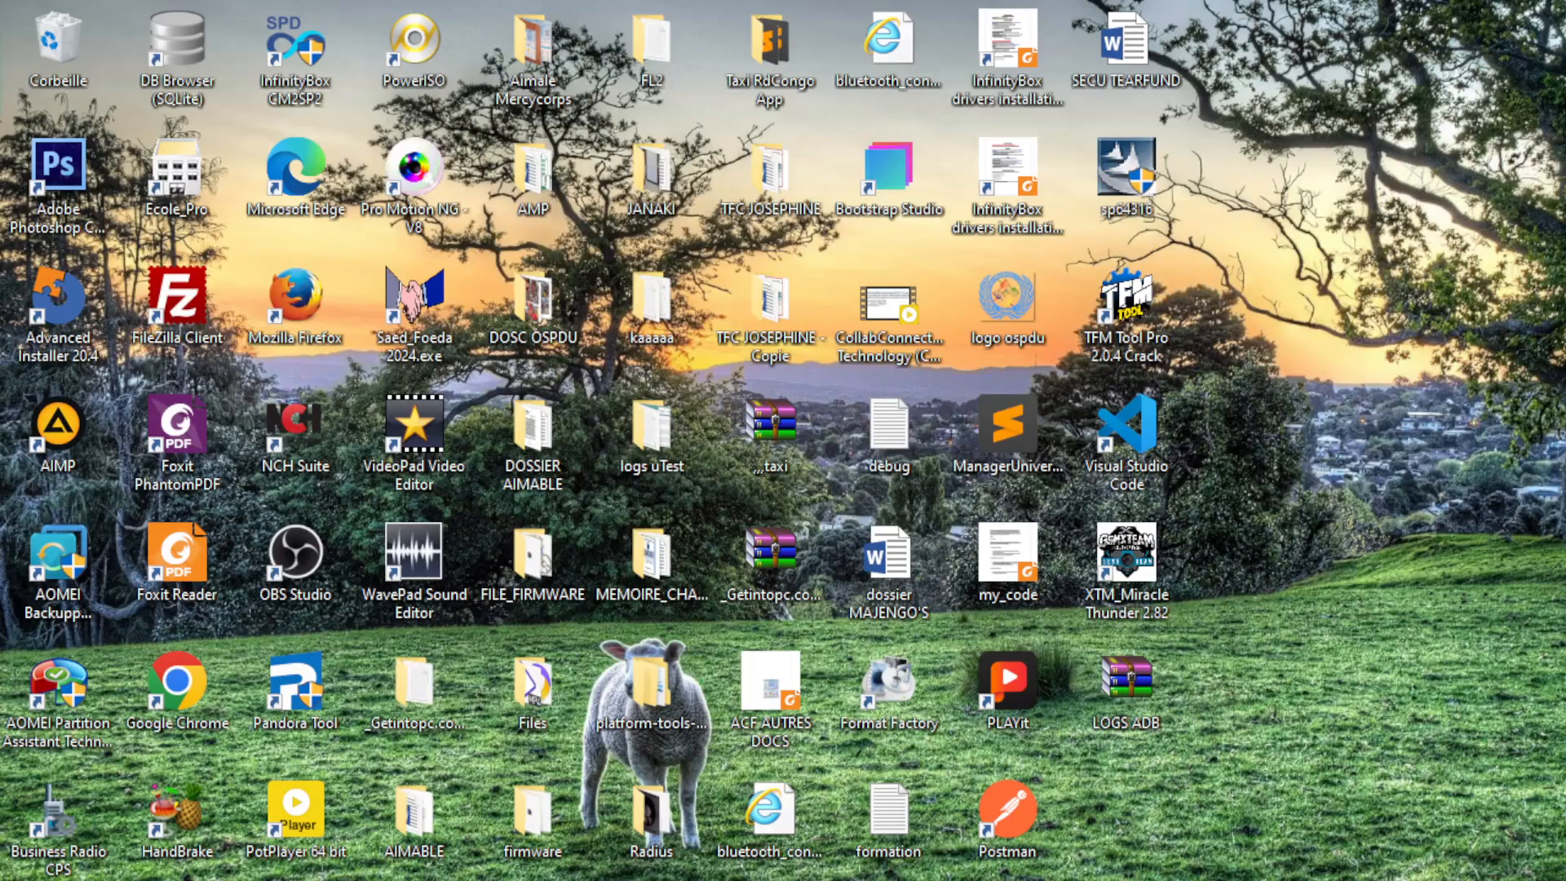
{"action": "left_click", "coordinate": [731, 878]}
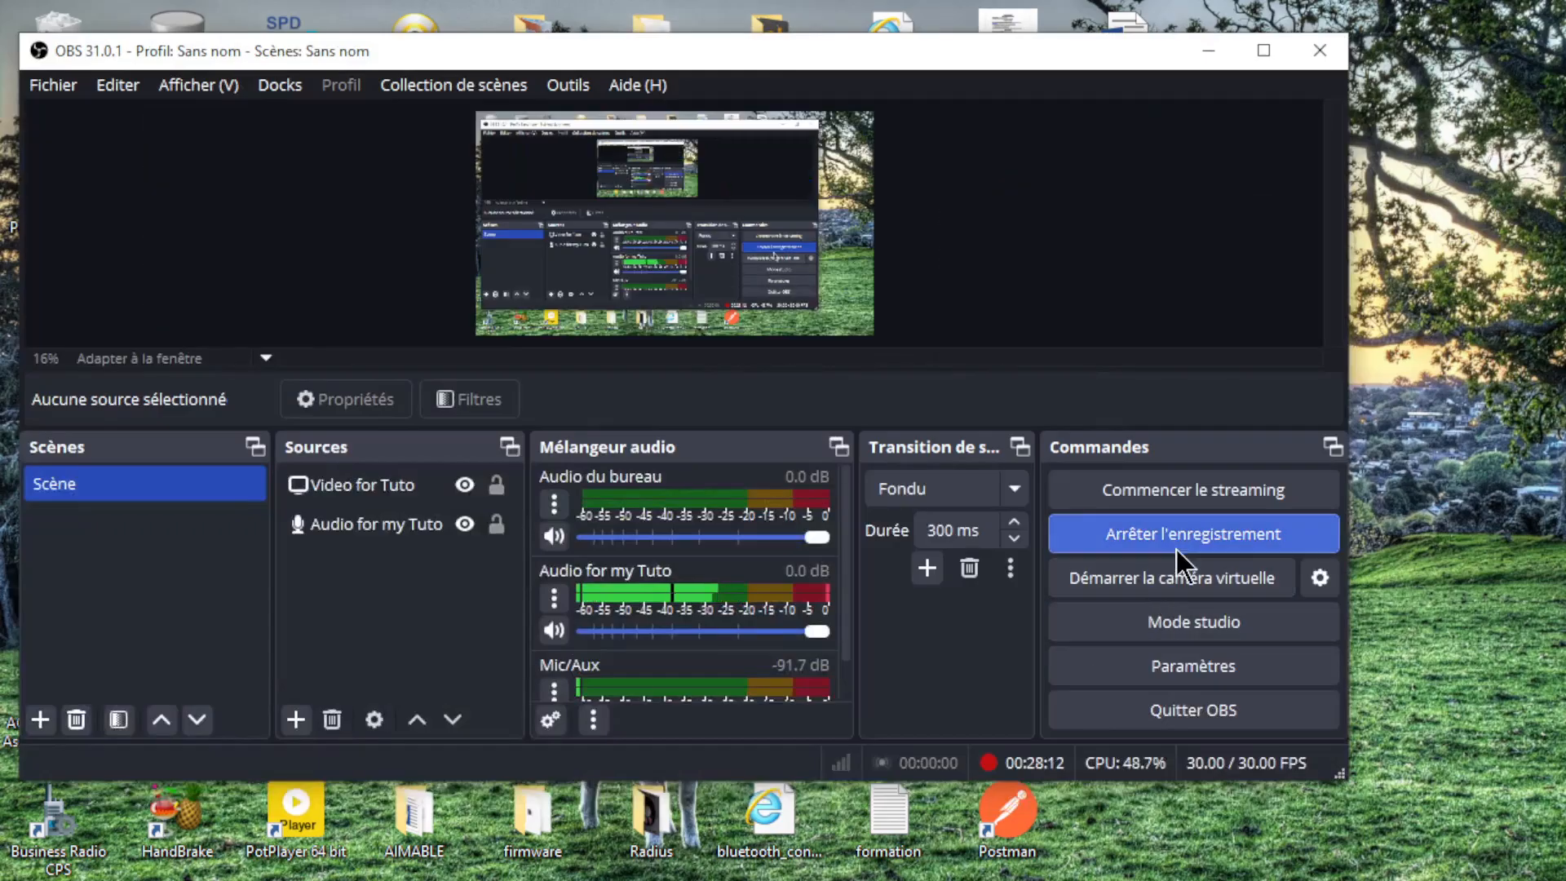
{"action": "left_click", "coordinate": [1185, 538]}
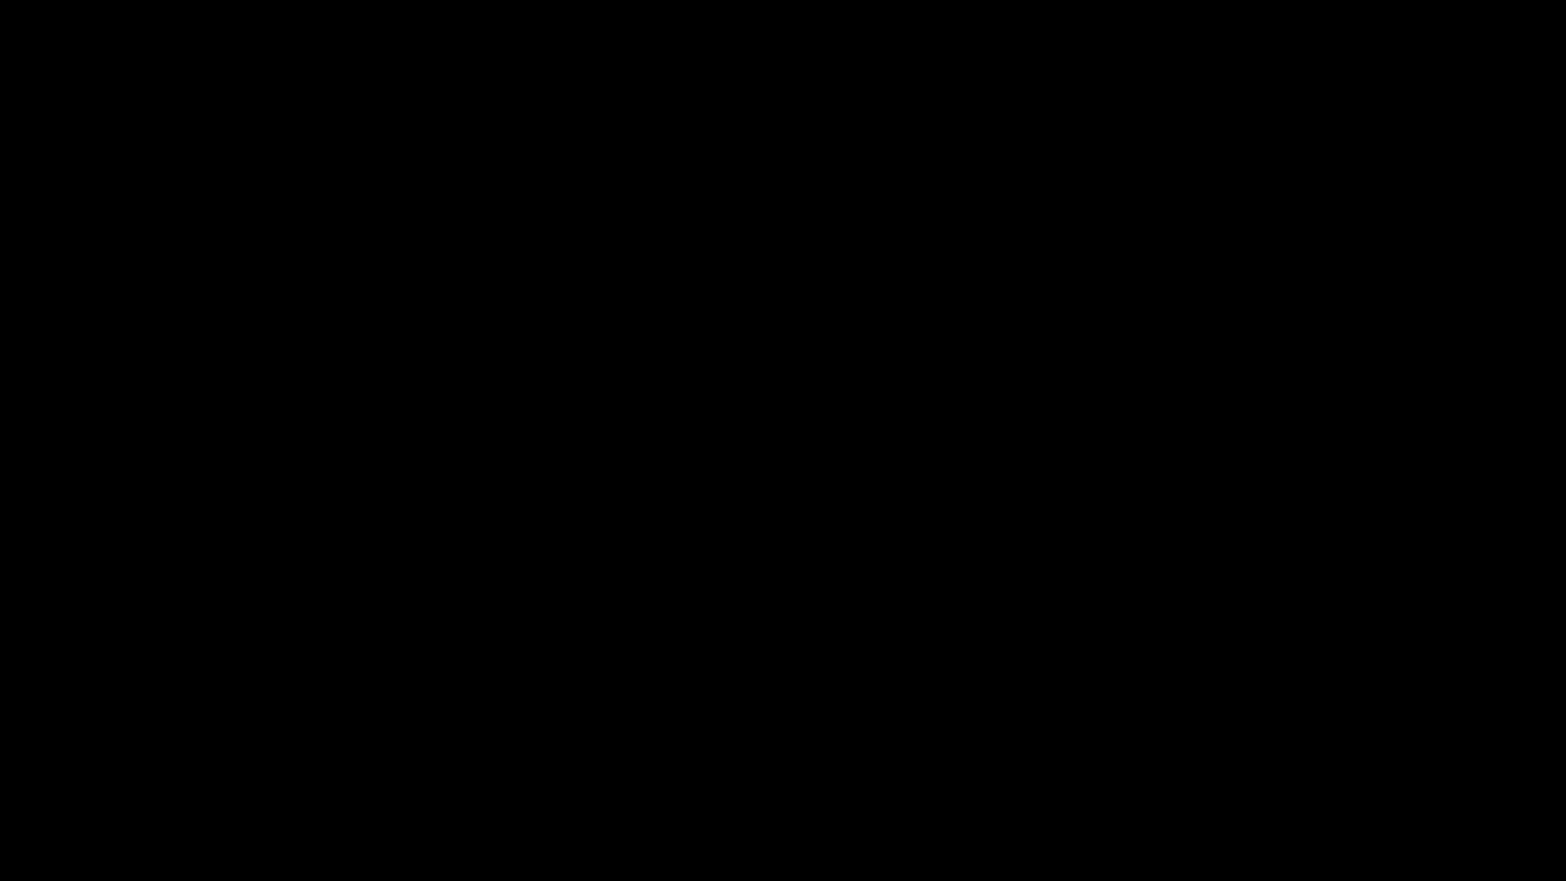